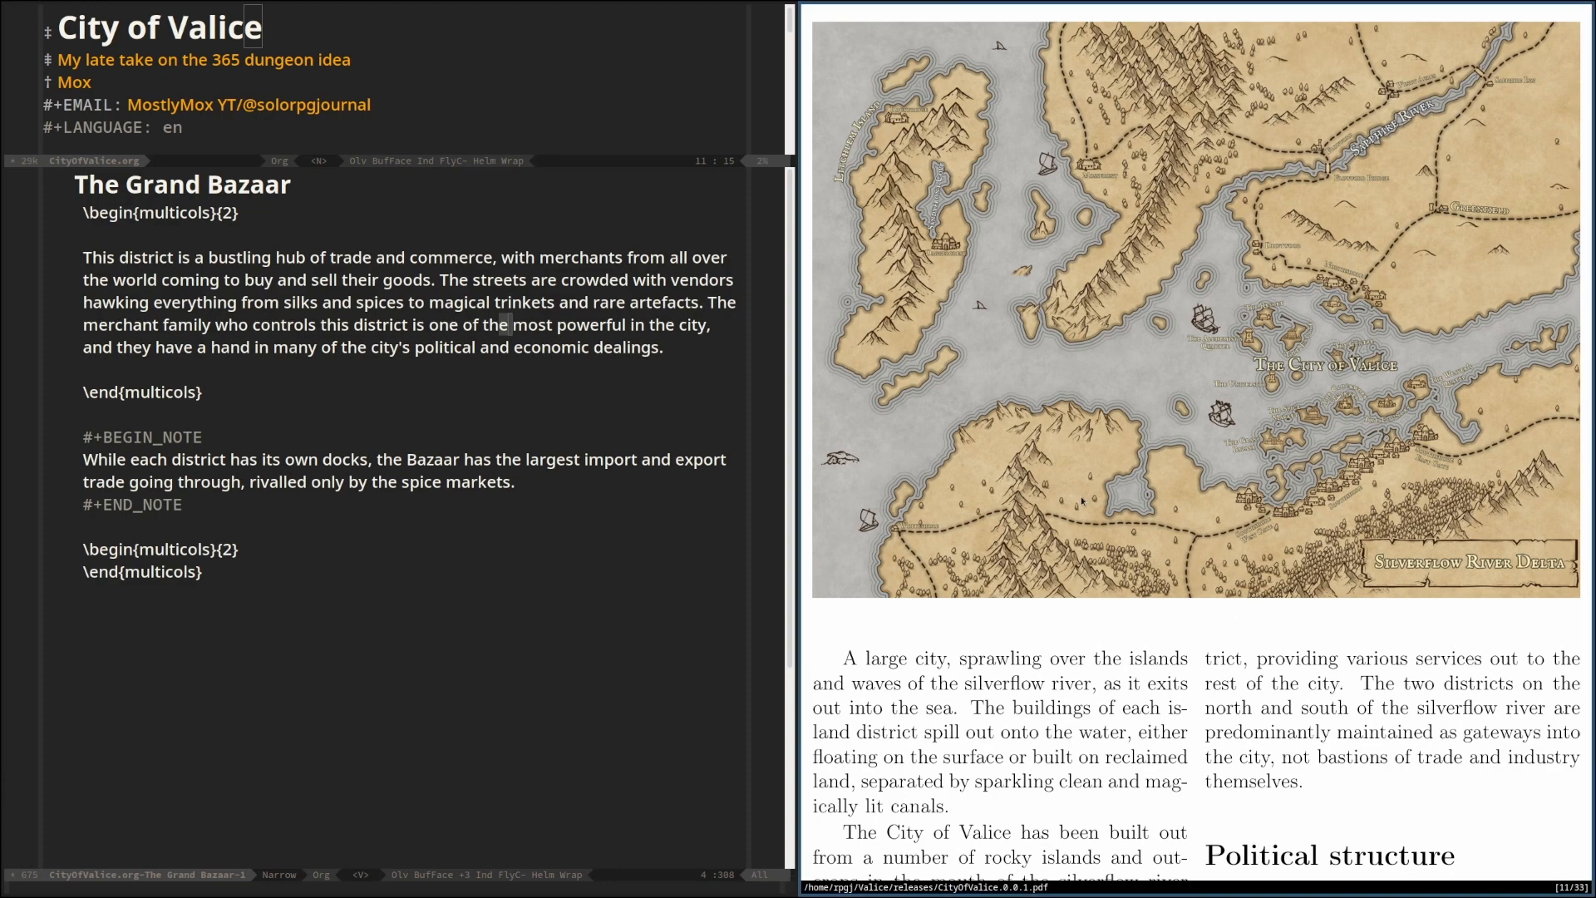
Go to page 5 of the CityOfValice PDF and examine the table of contents through its second page
scroll(1081, 502, "down", 3)
type(":5")
key("Return")
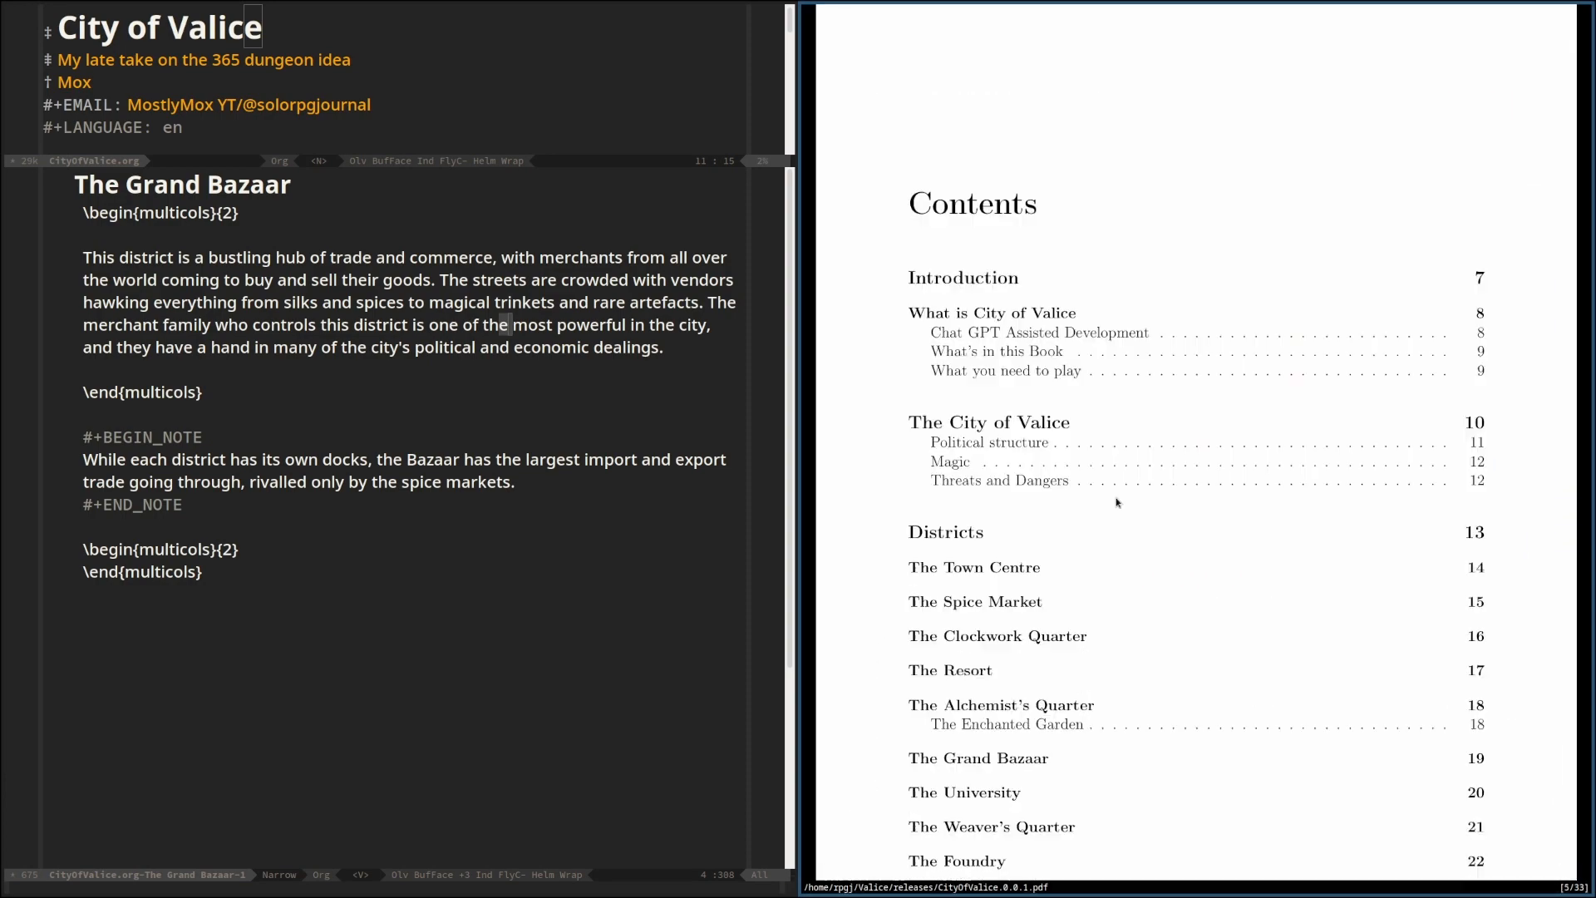
scroll(1117, 502, "down", 2)
scroll(1118, 502, "down", 3)
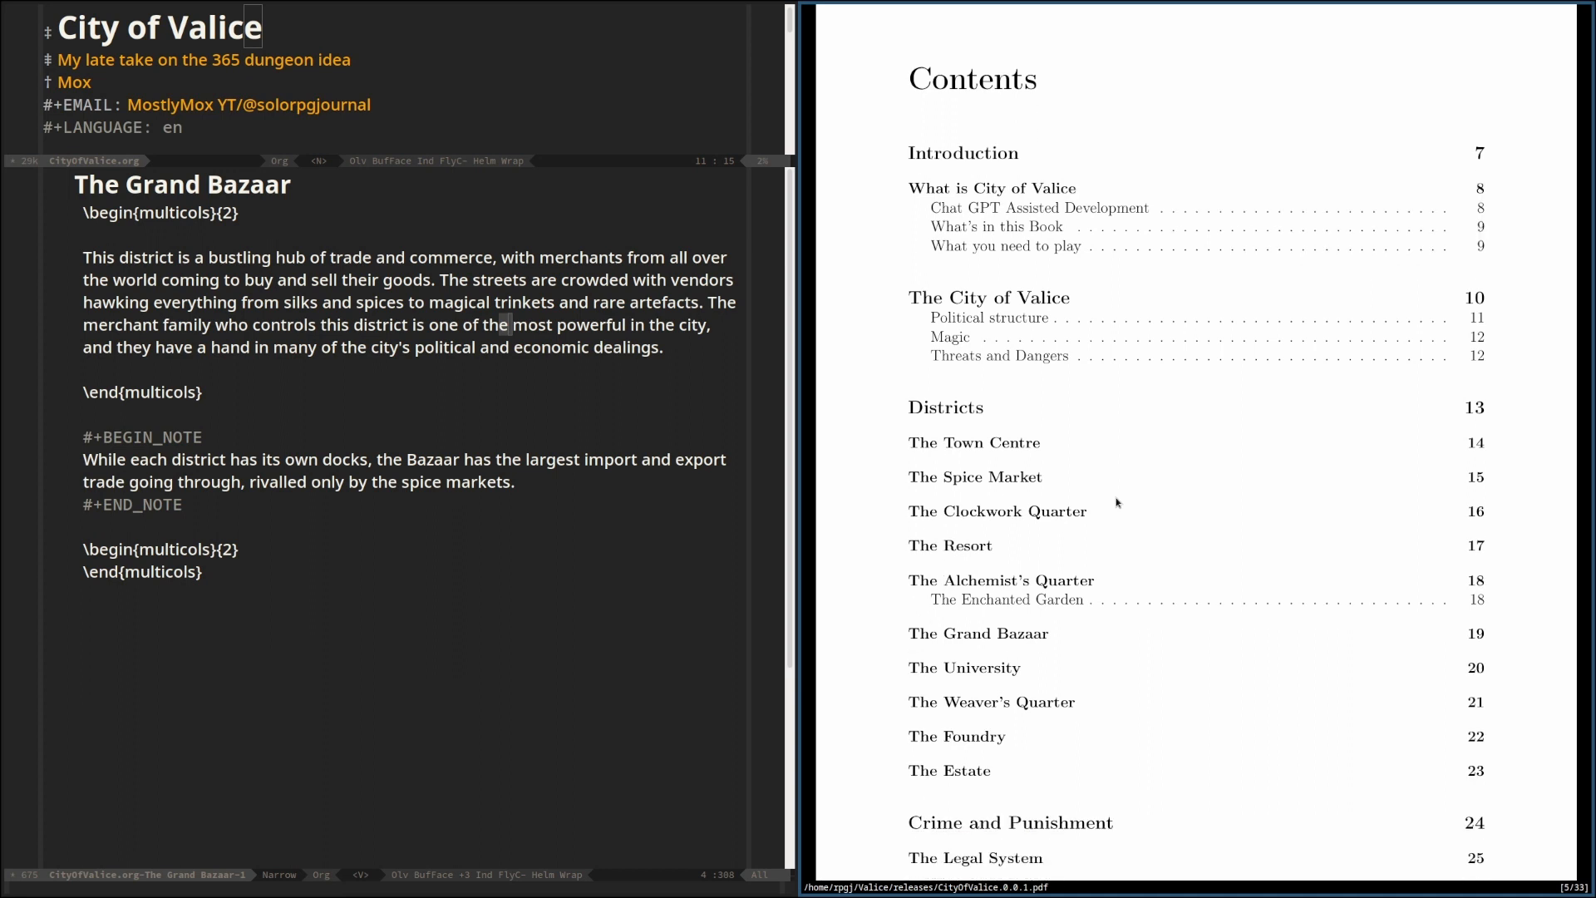
scroll(1119, 502, "down", 6)
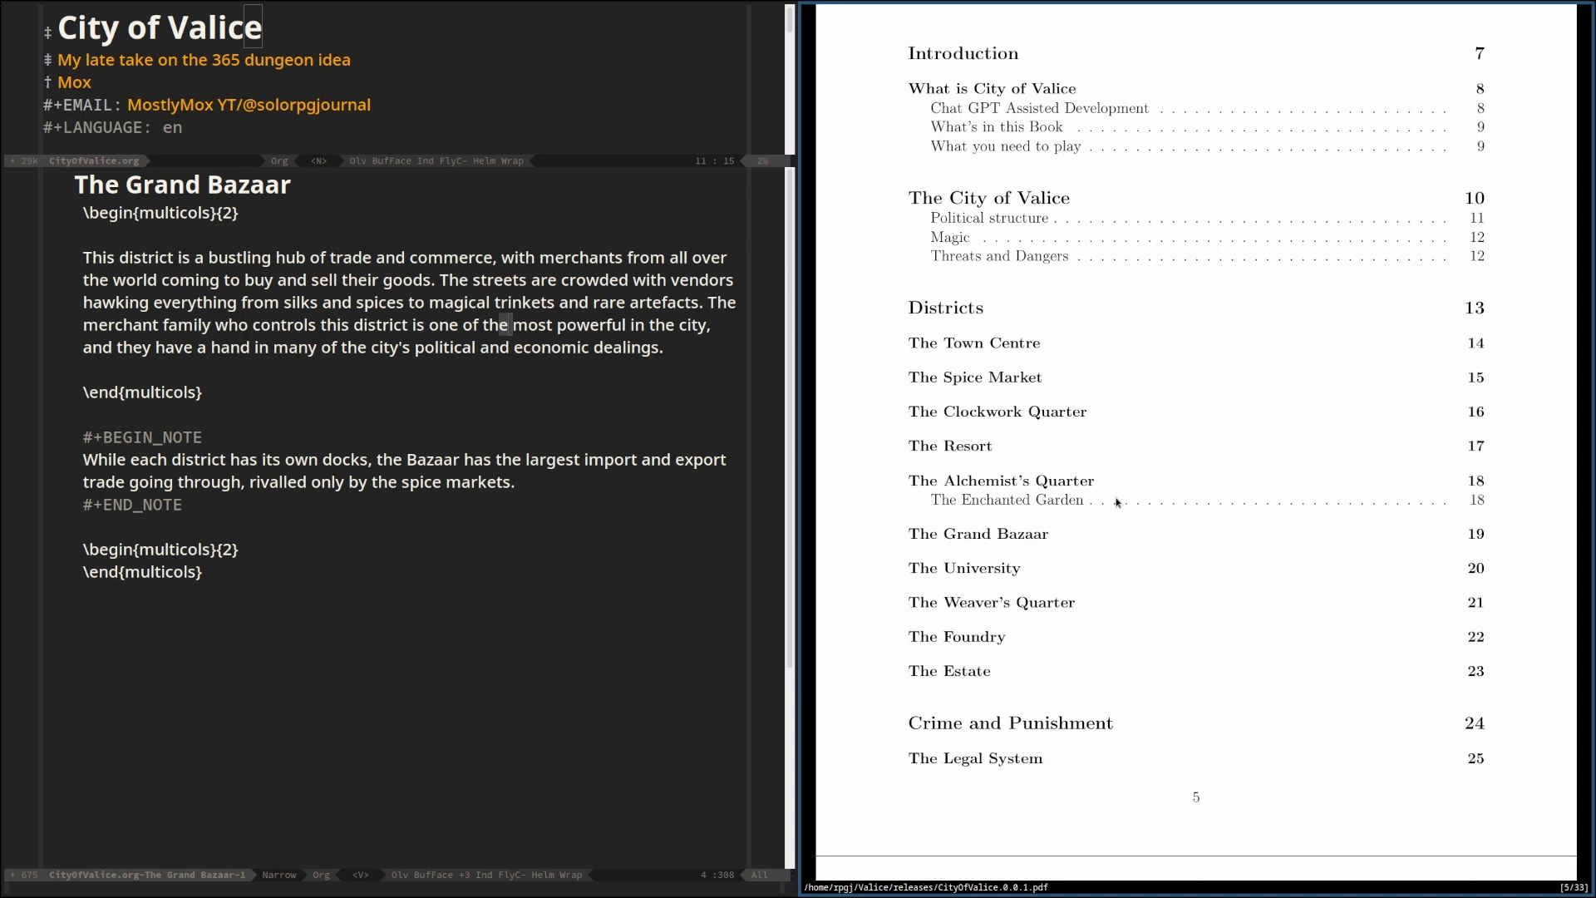
scroll(1117, 502, "up", 2)
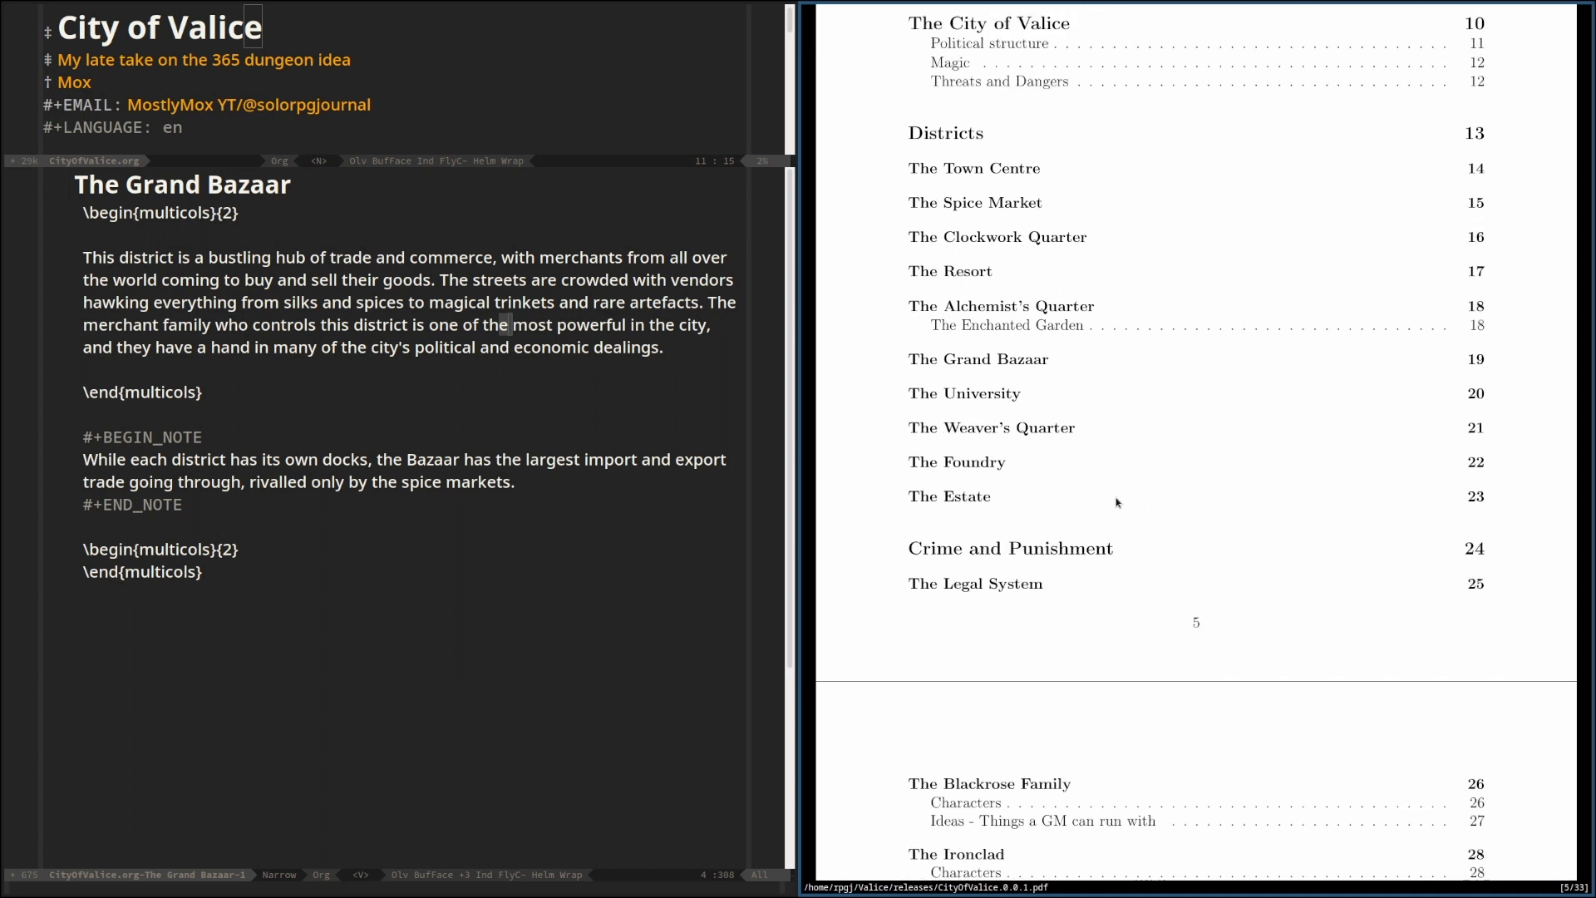
scroll(1116, 503, "down", 10)
scroll(1118, 502, "down", 1)
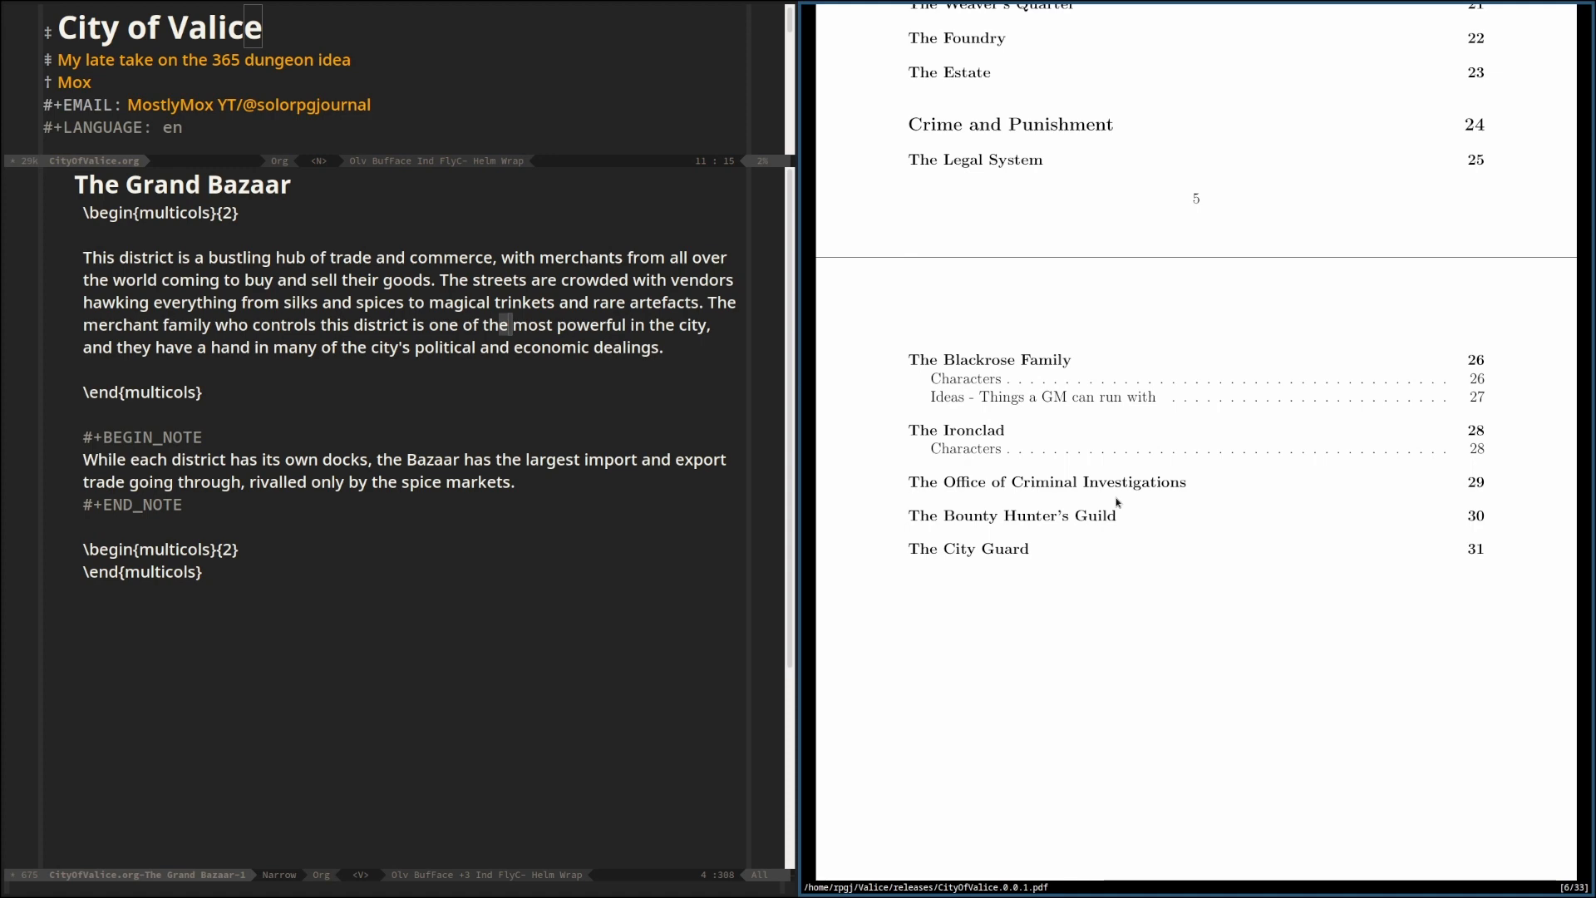
Advance the PDF to the page with the "What's in this Book" section, read it, and close the PDF
key("shift+j")
key("shift+j")
key("shift+j")
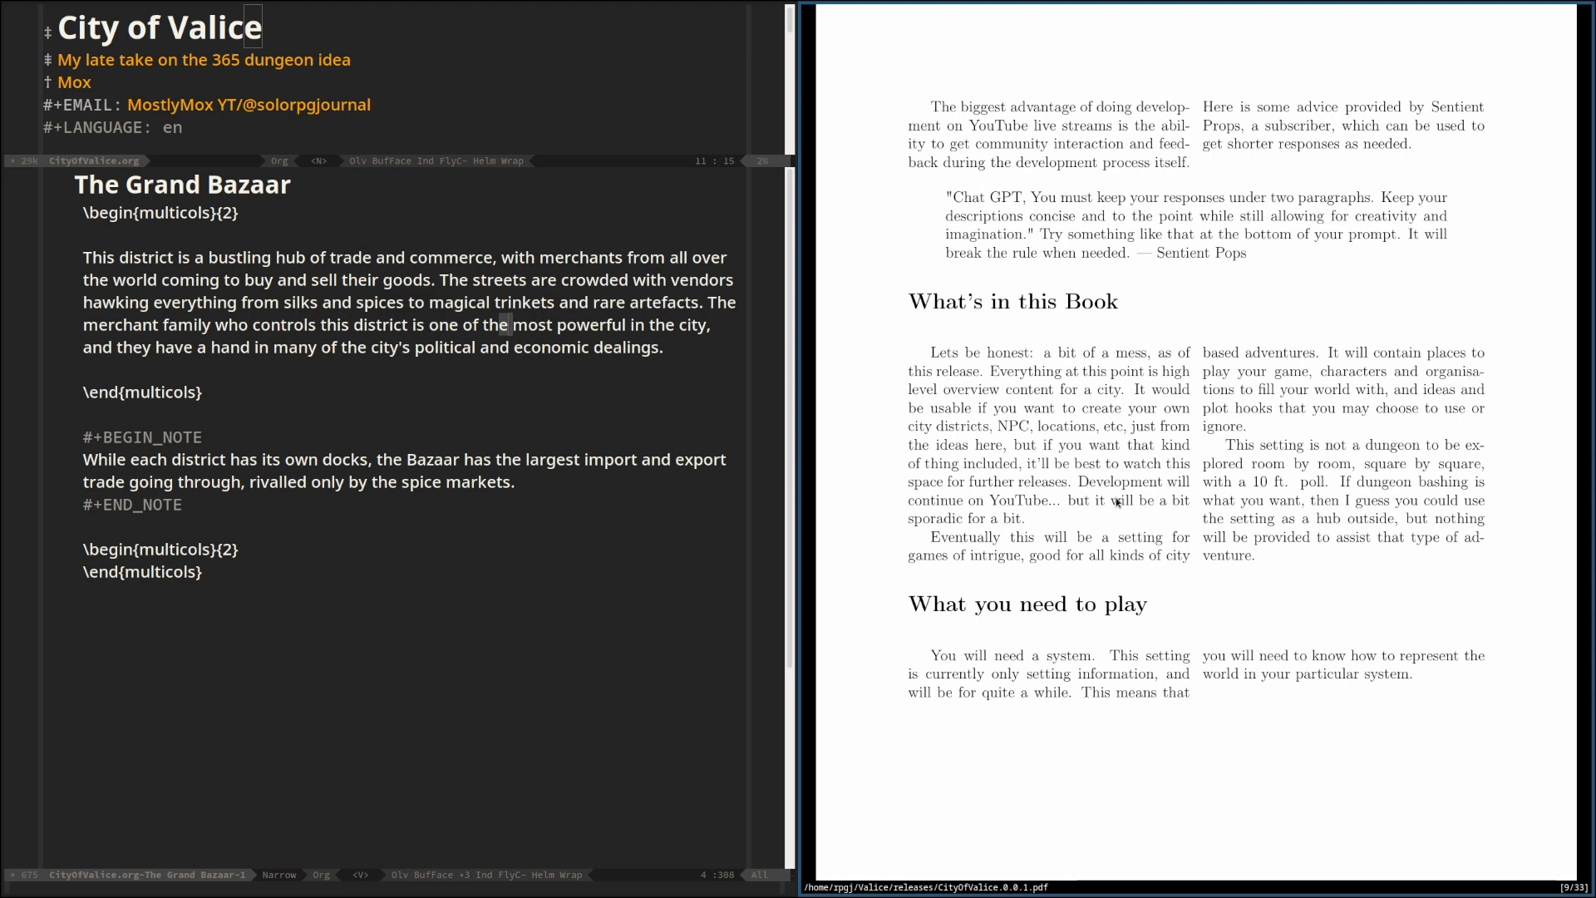
key("q")
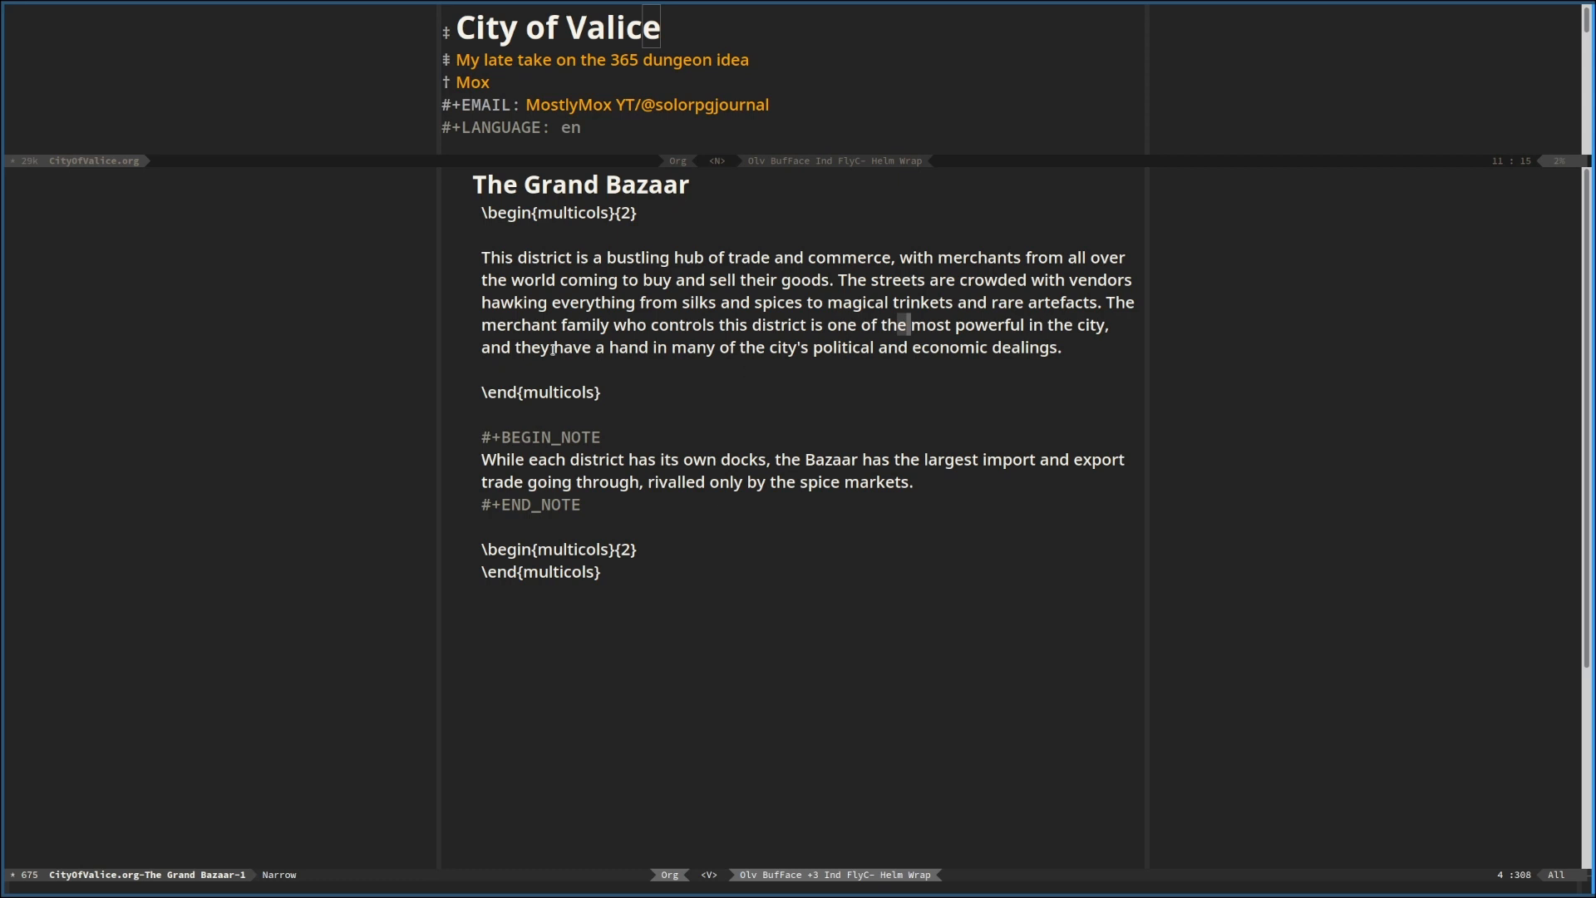
left_click(644, 213)
left_click_drag(627, 399, 474, 383)
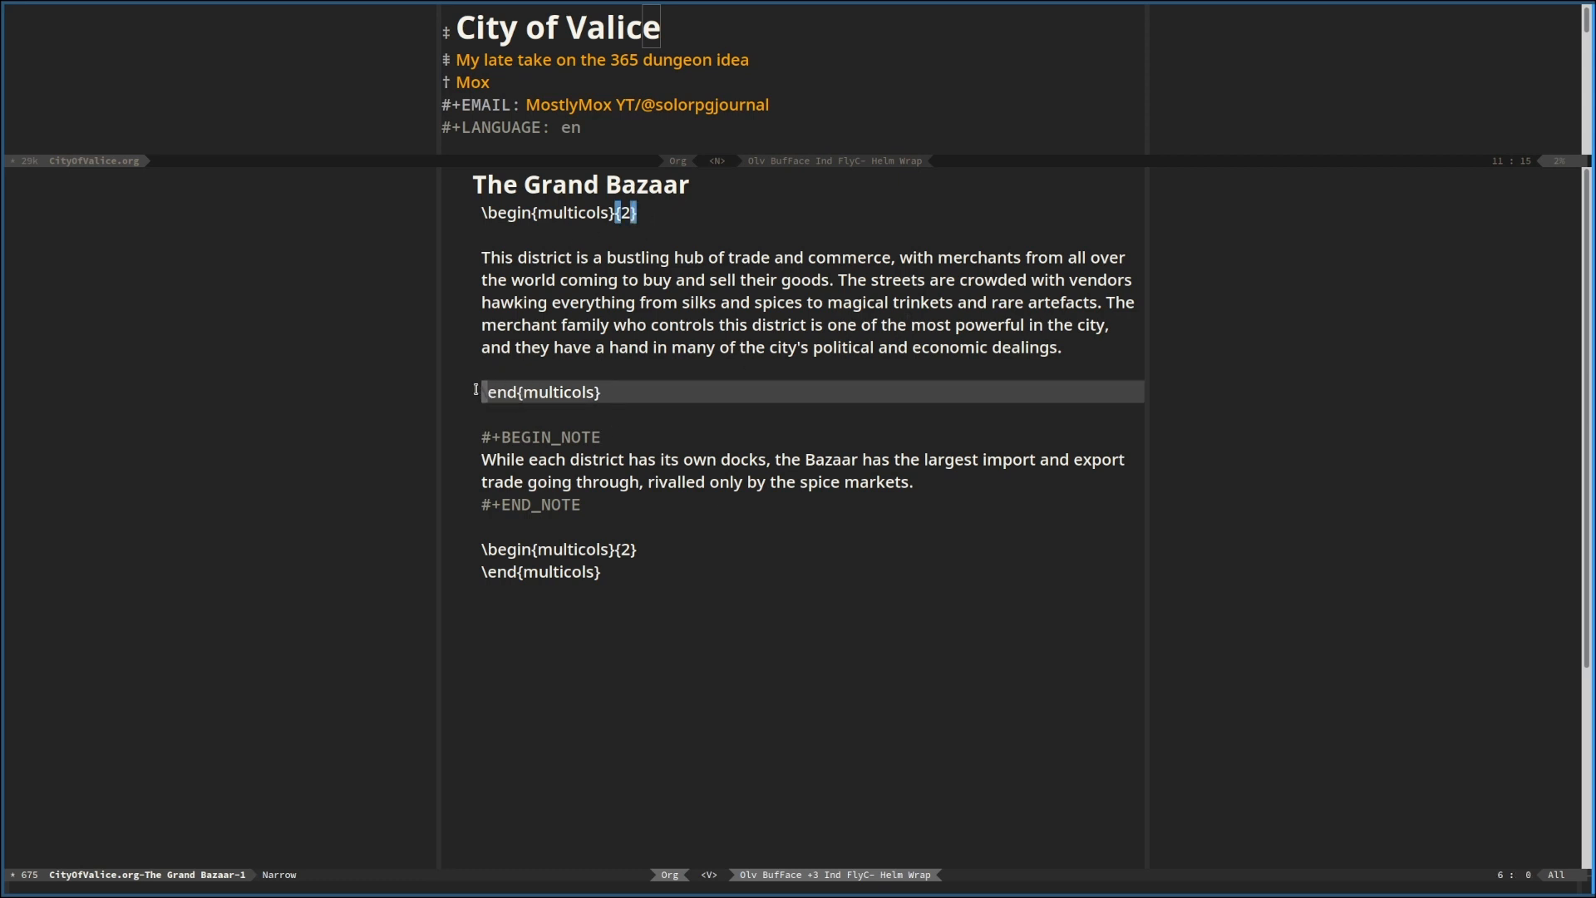
left_click_drag(602, 579, 412, 551)
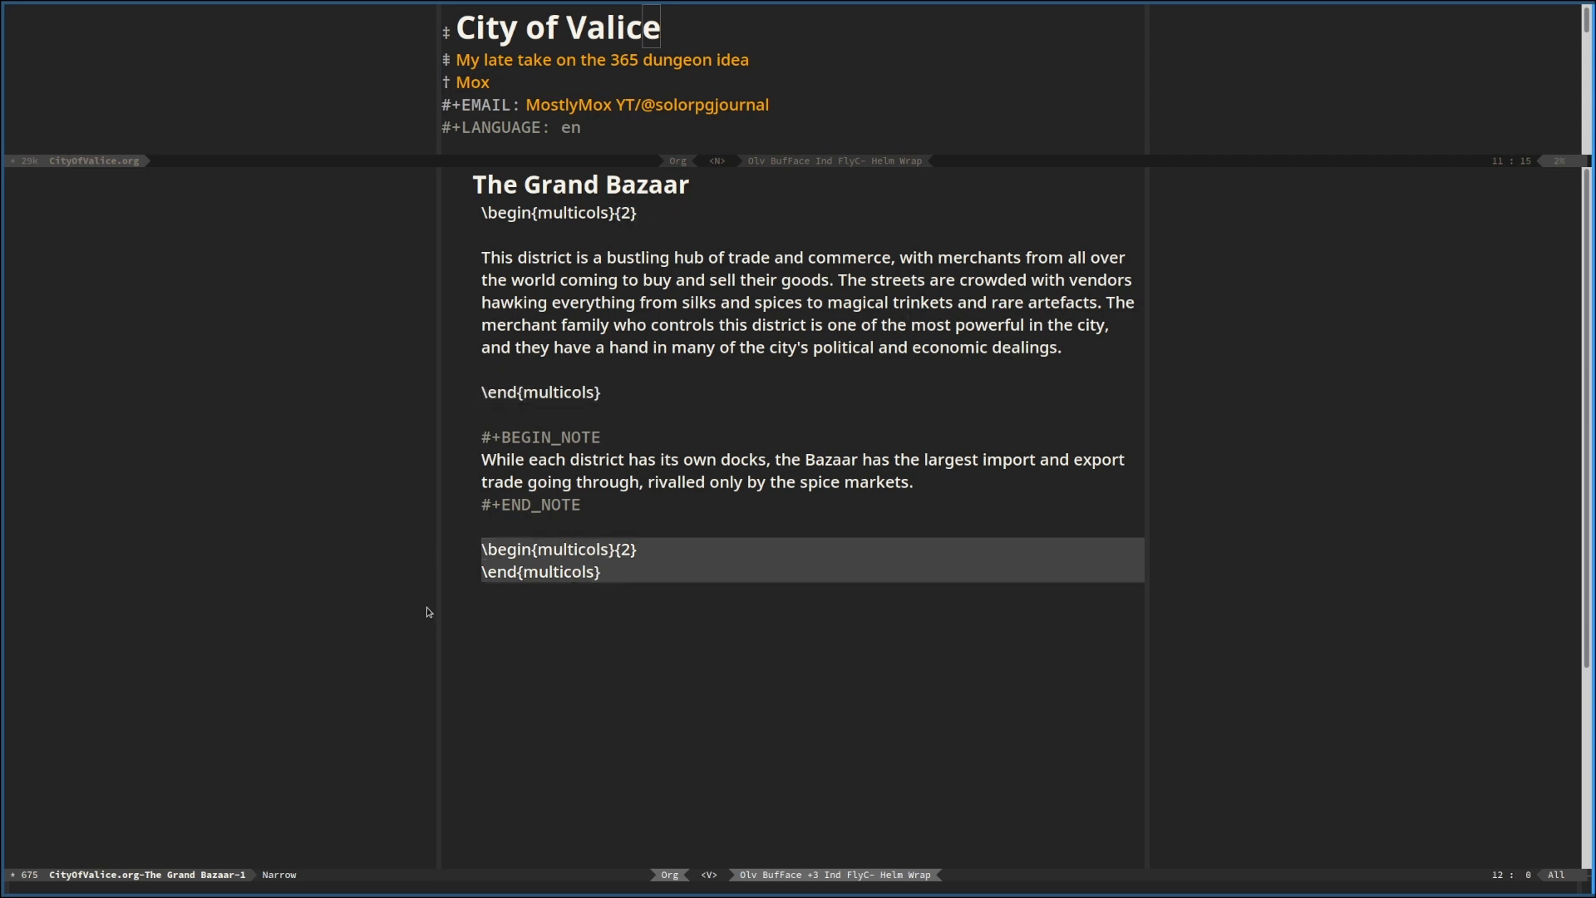
left_click_drag(626, 391, 453, 393)
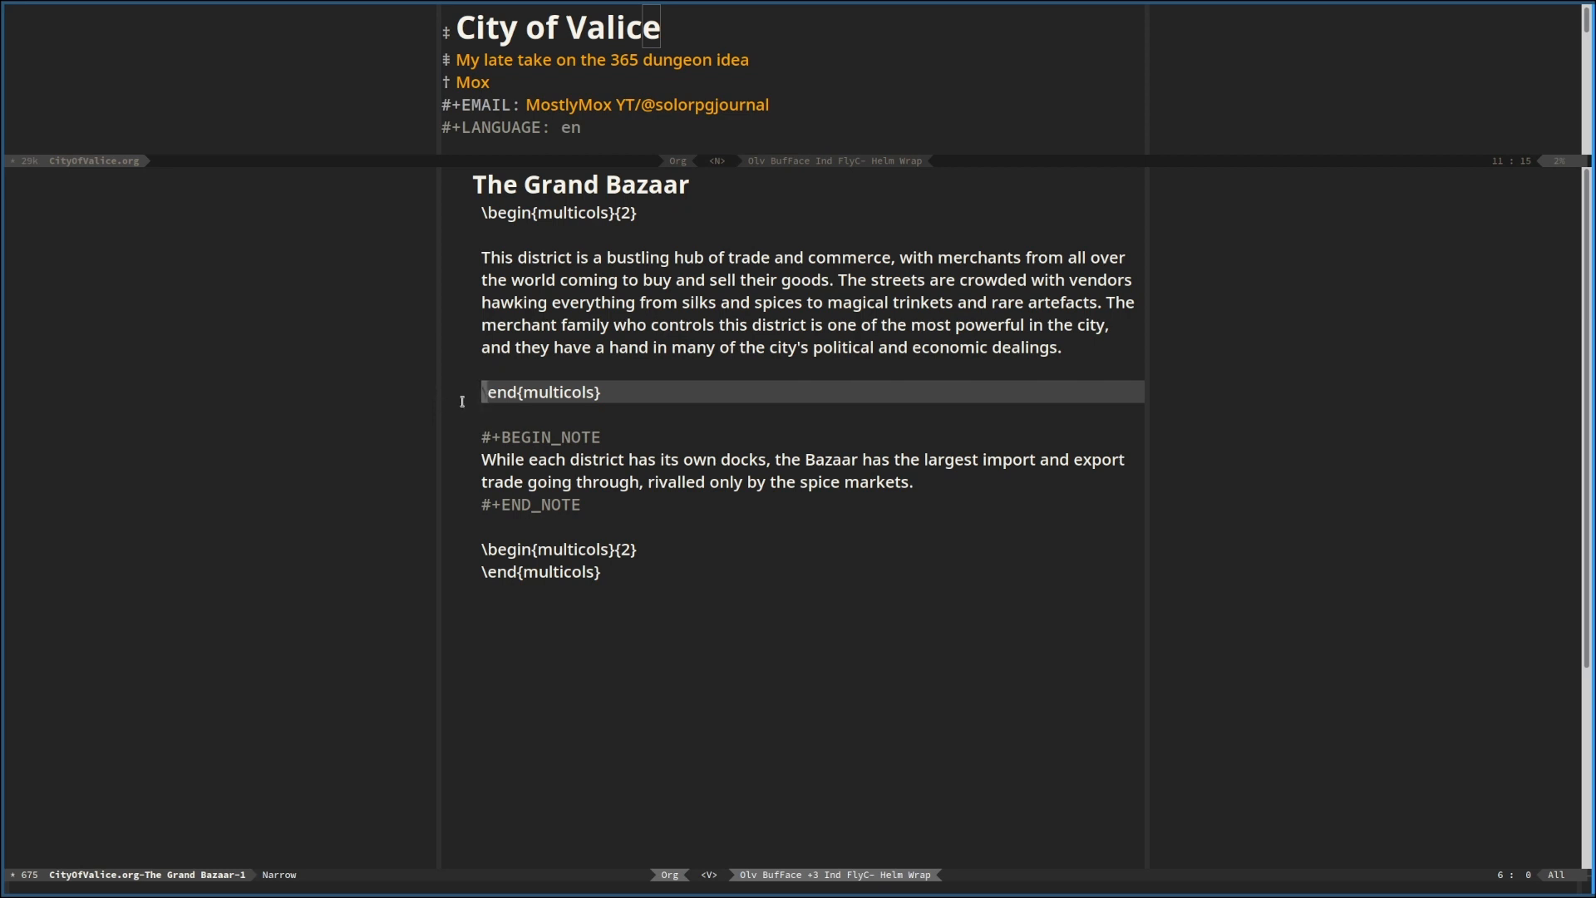
Enlarge the full-document window to examine the index entries under The Bounty Hunter's Guild, and shrink it again
left_click_drag(599, 162, 636, 769)
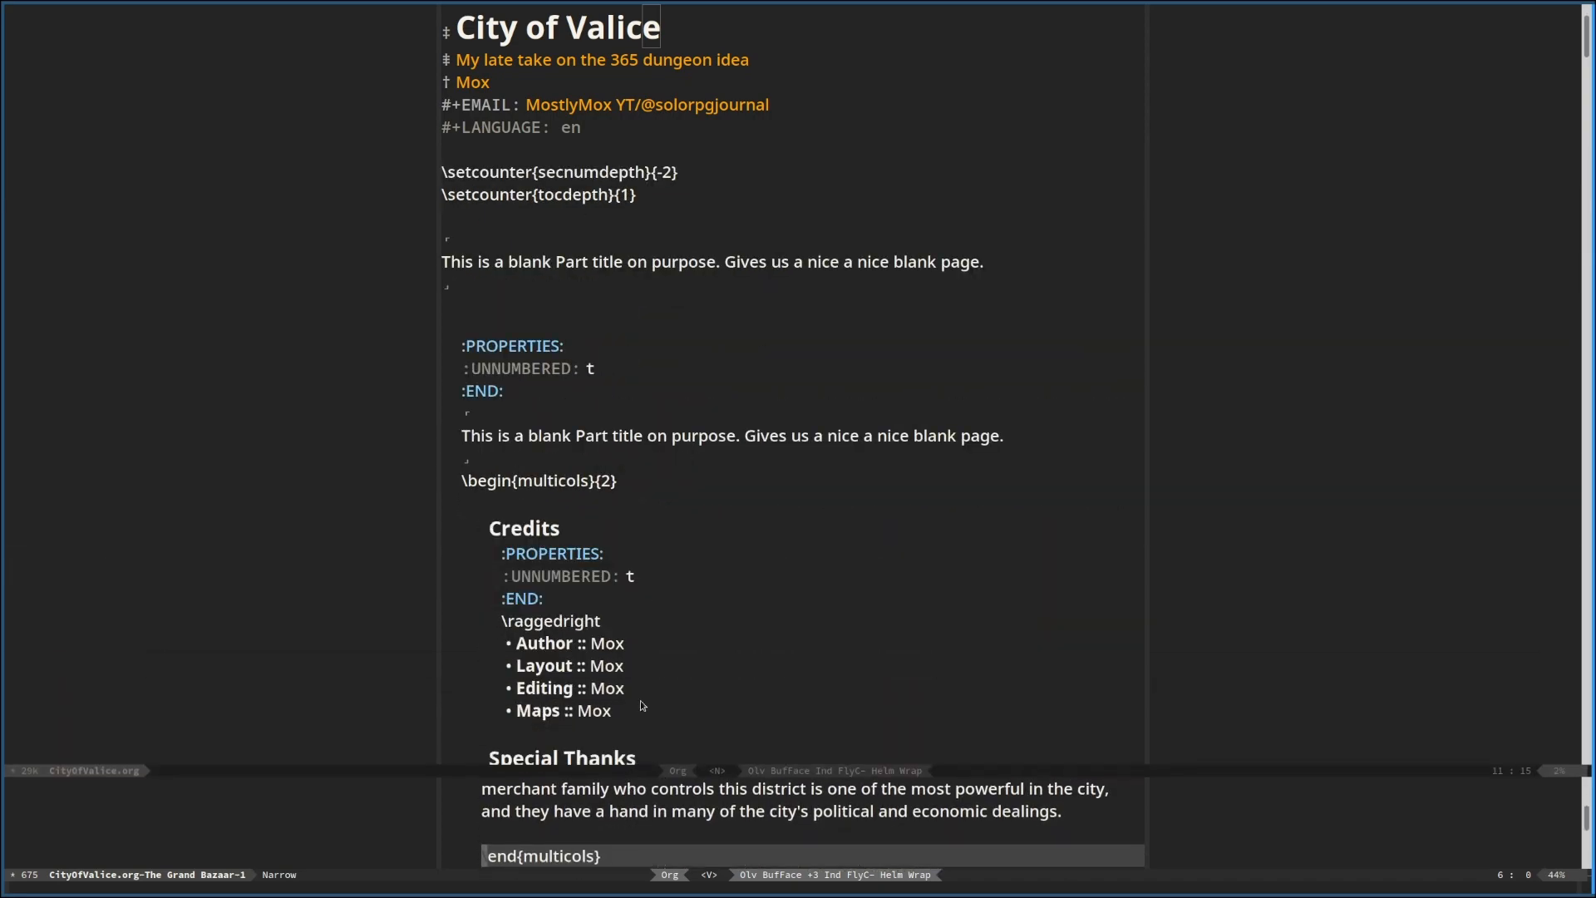
scroll(661, 541, "down", 10)
scroll(660, 541, "down", 20)
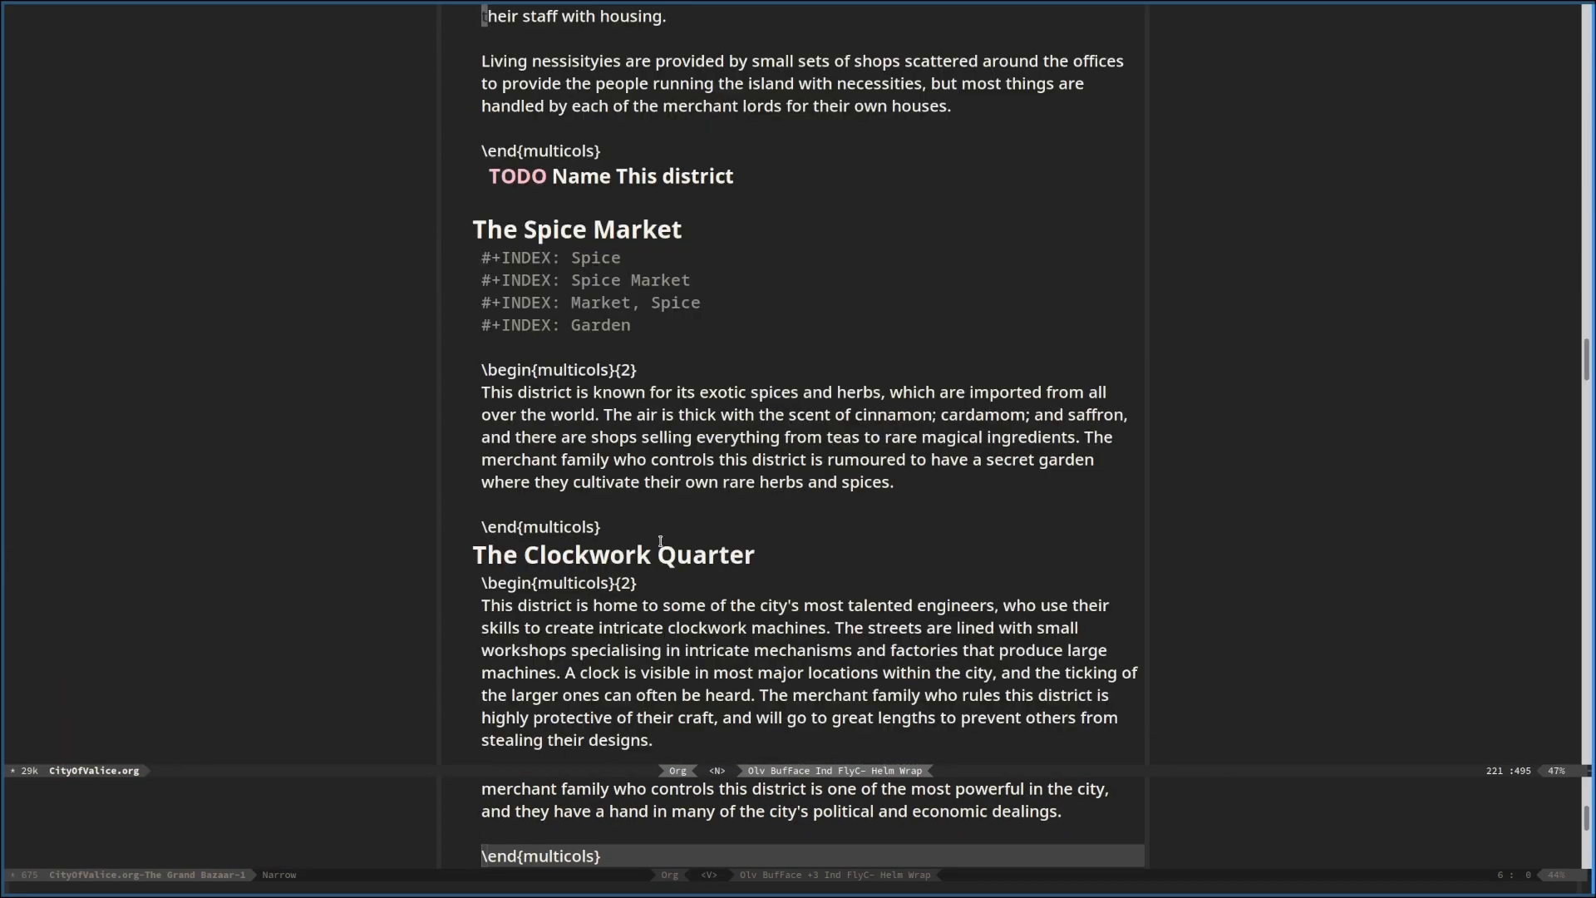
left_click_drag(863, 378, 483, 355)
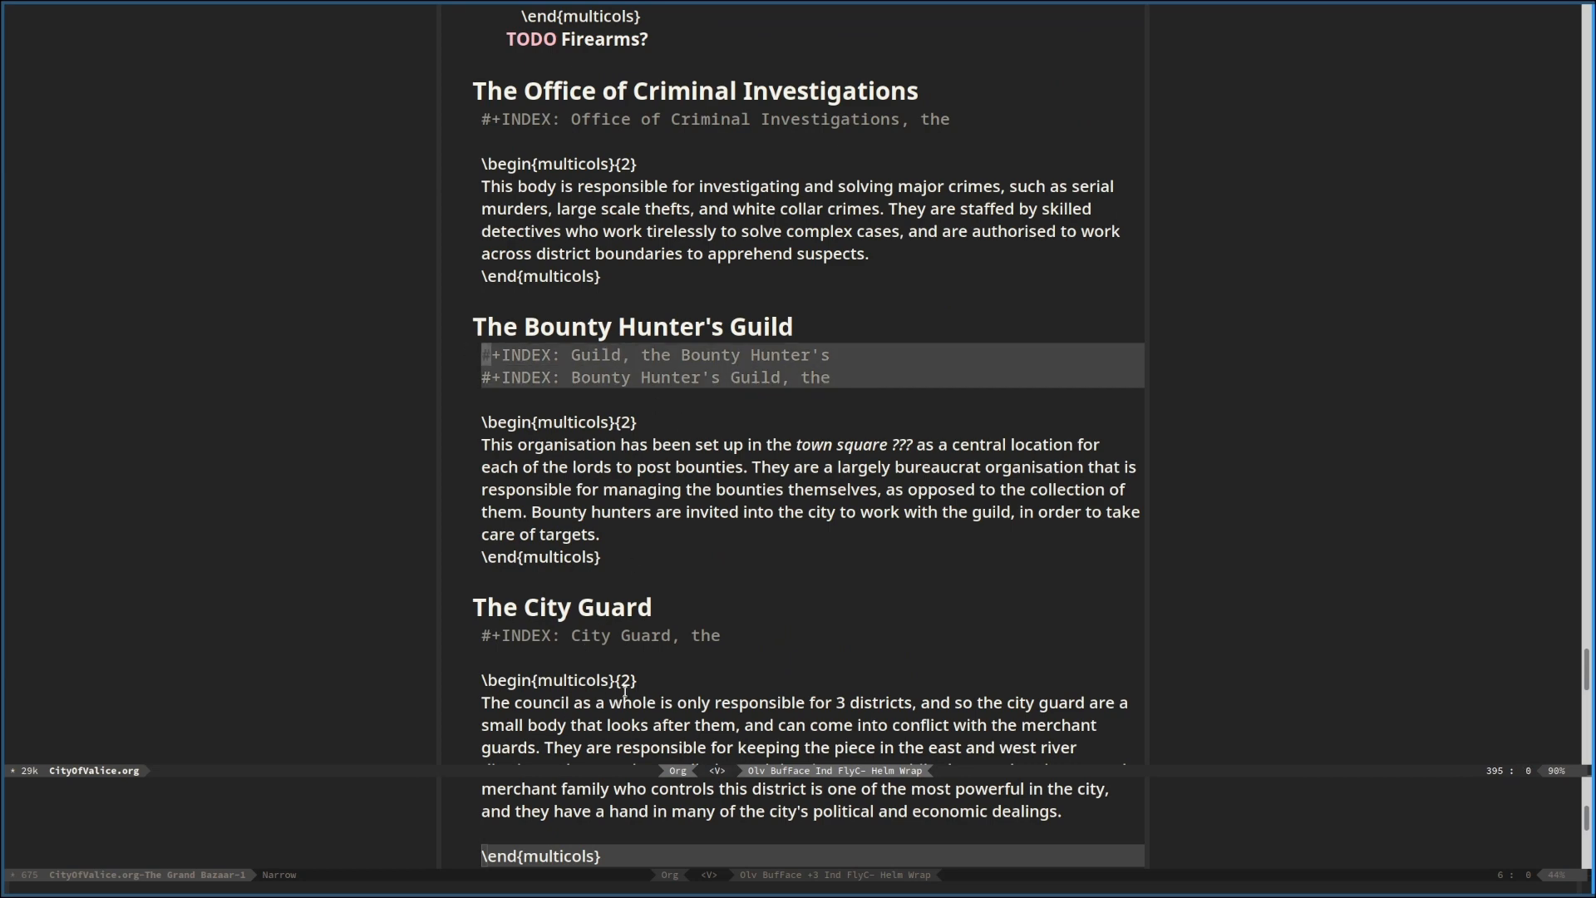
left_click_drag(611, 771, 652, 212)
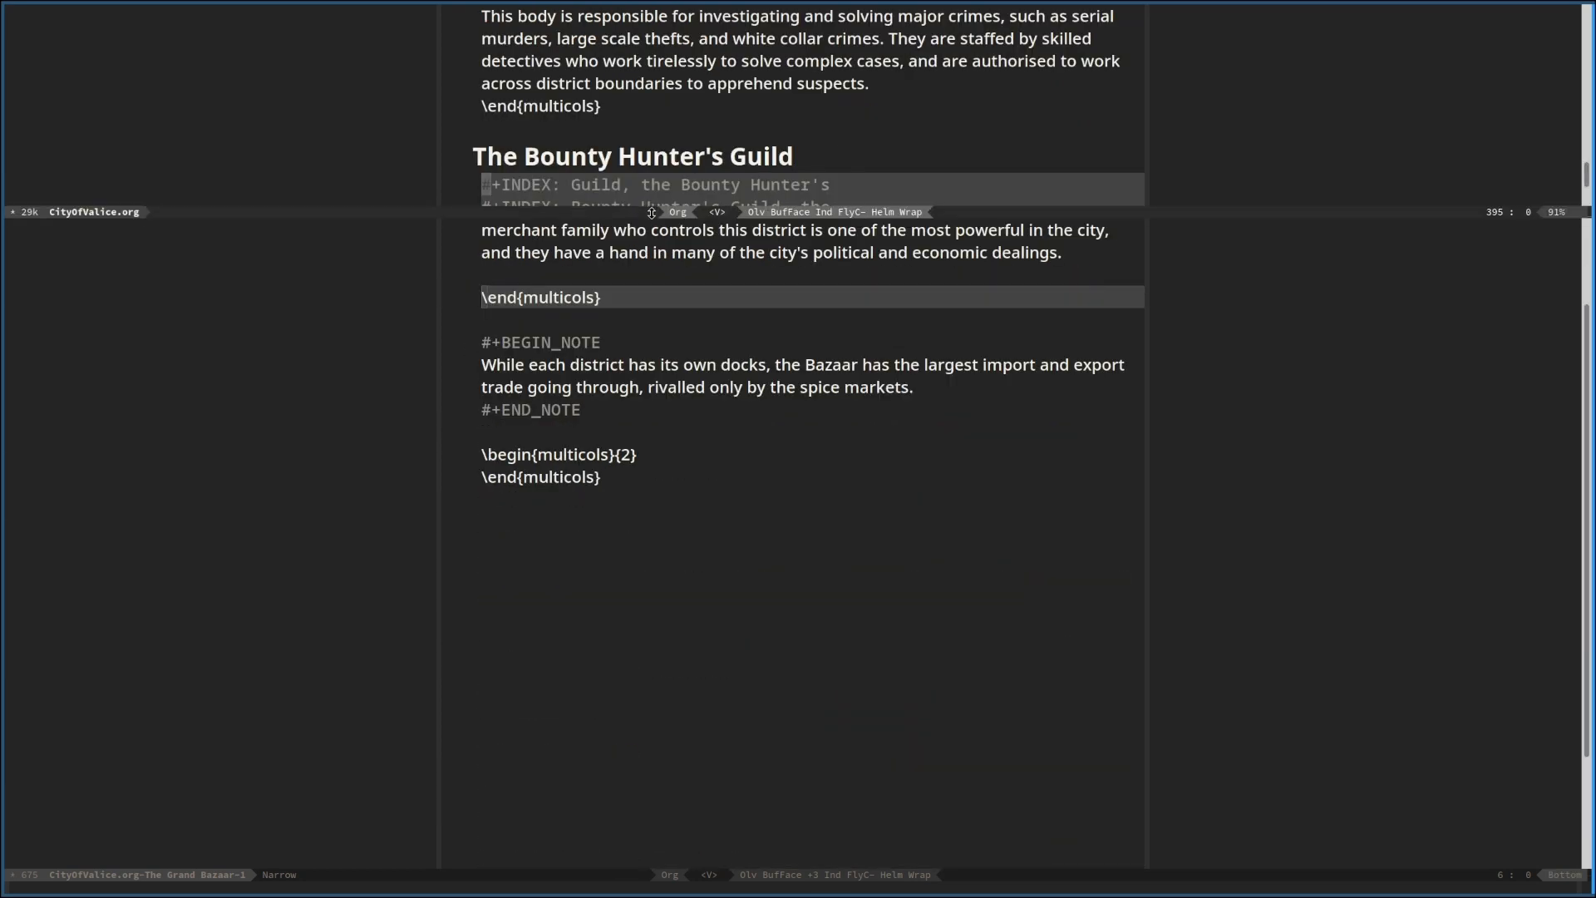
Add the line "#+INDEX: Grand Bazaar, the" directly below The Grand Bazaar heading, followed by a blank line
left_click(595, 343)
scroll(620, 332, "up", 3)
left_click(618, 238)
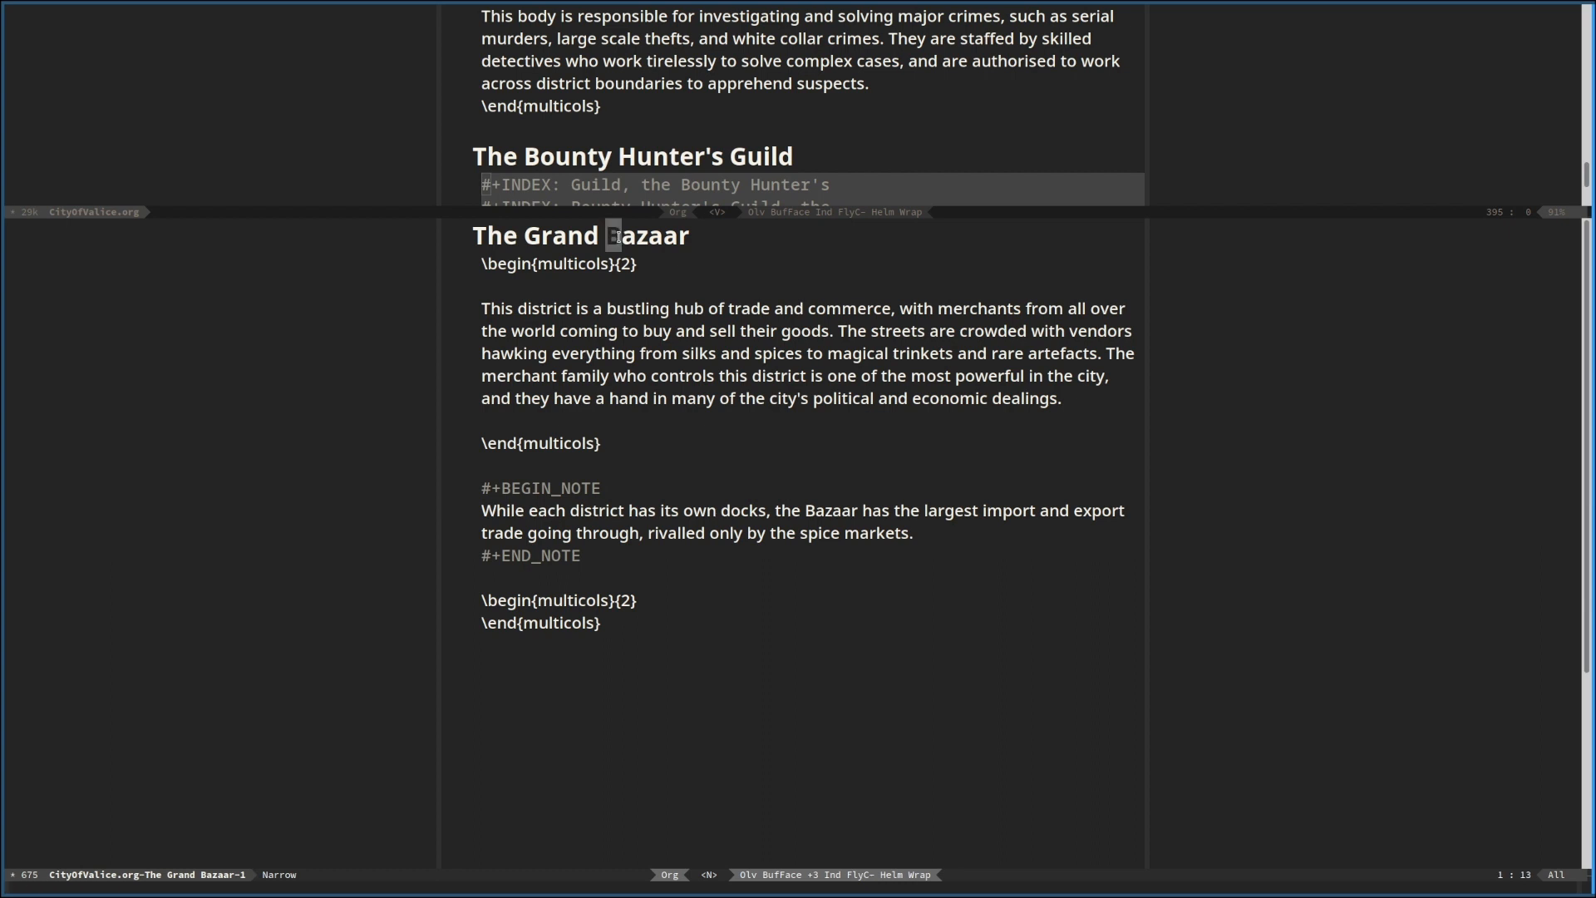
type("o#+INDEX:L")
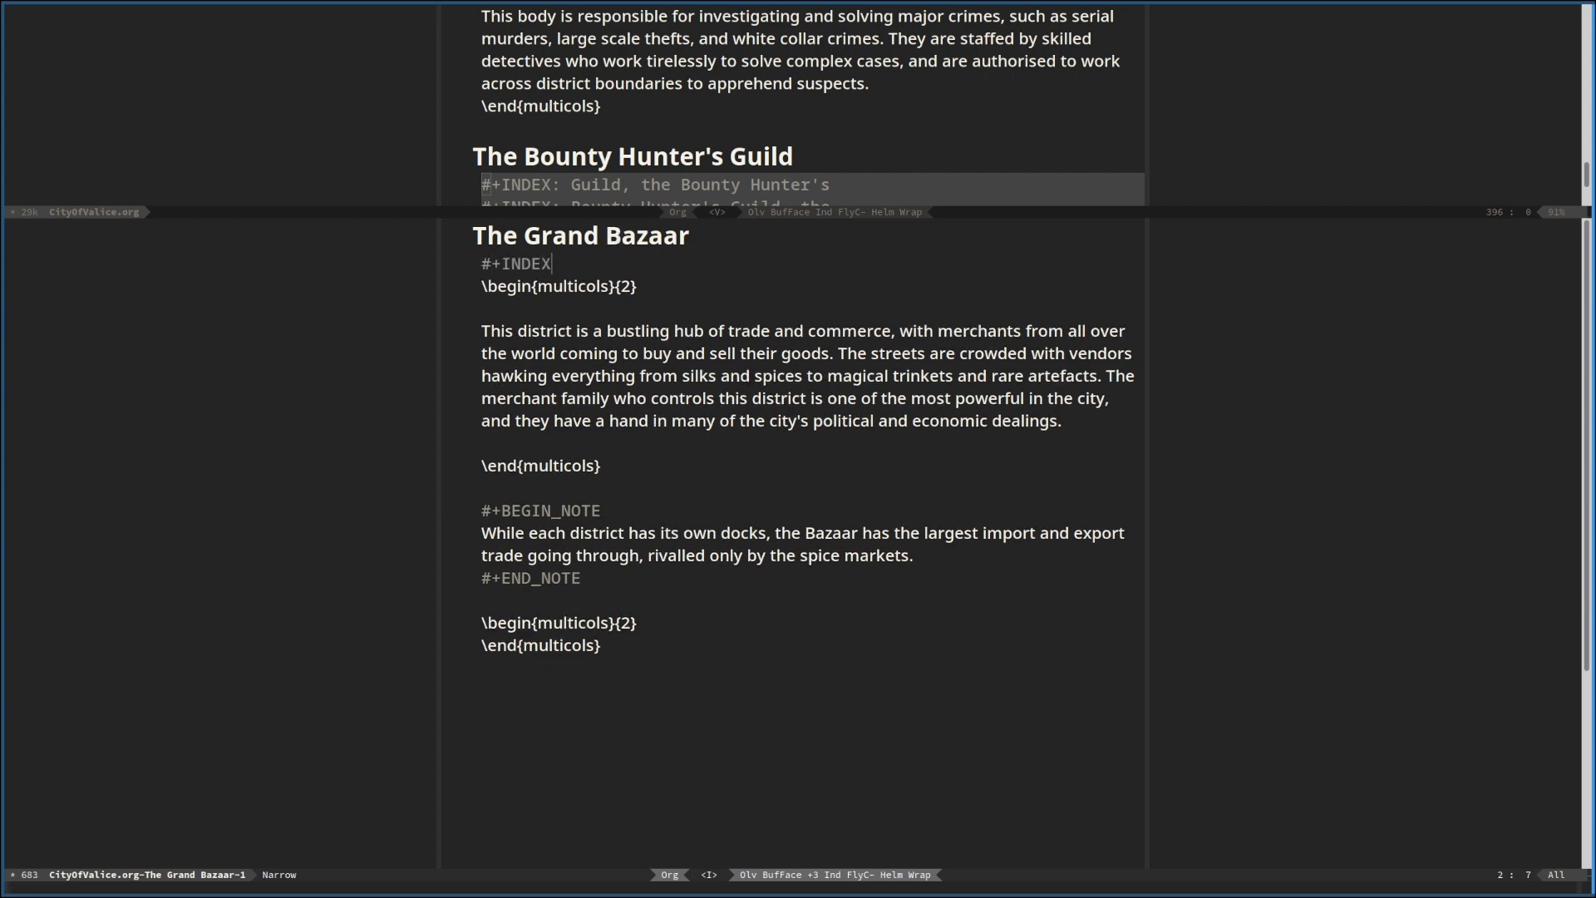
key("BackSpace")
type("Grand Bazaar, the")
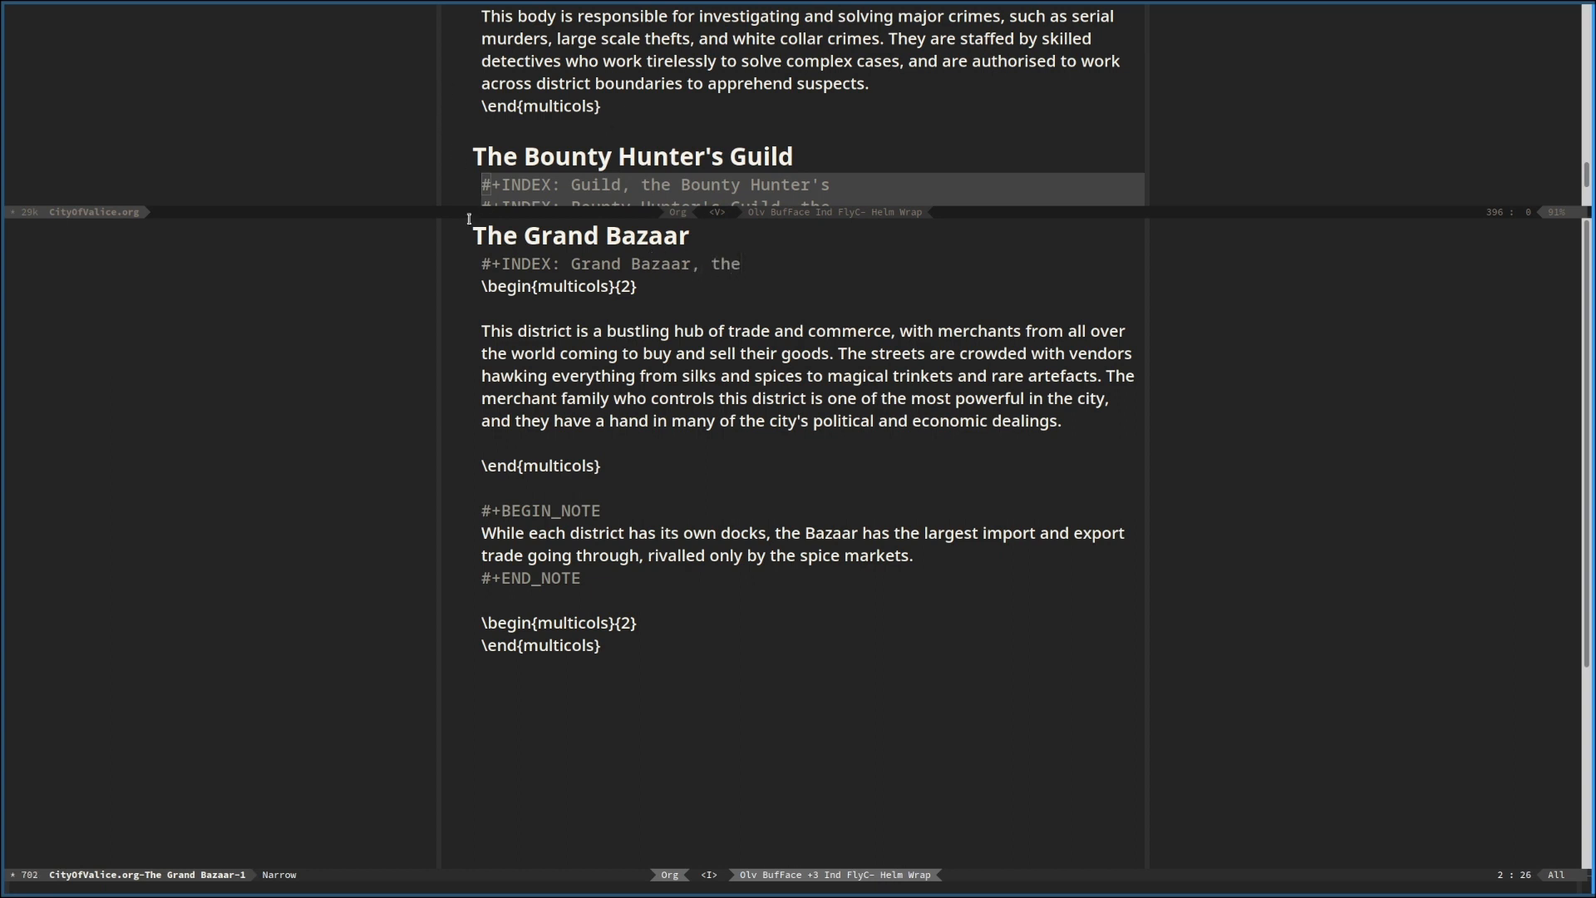
left_click_drag(467, 214, 504, 84)
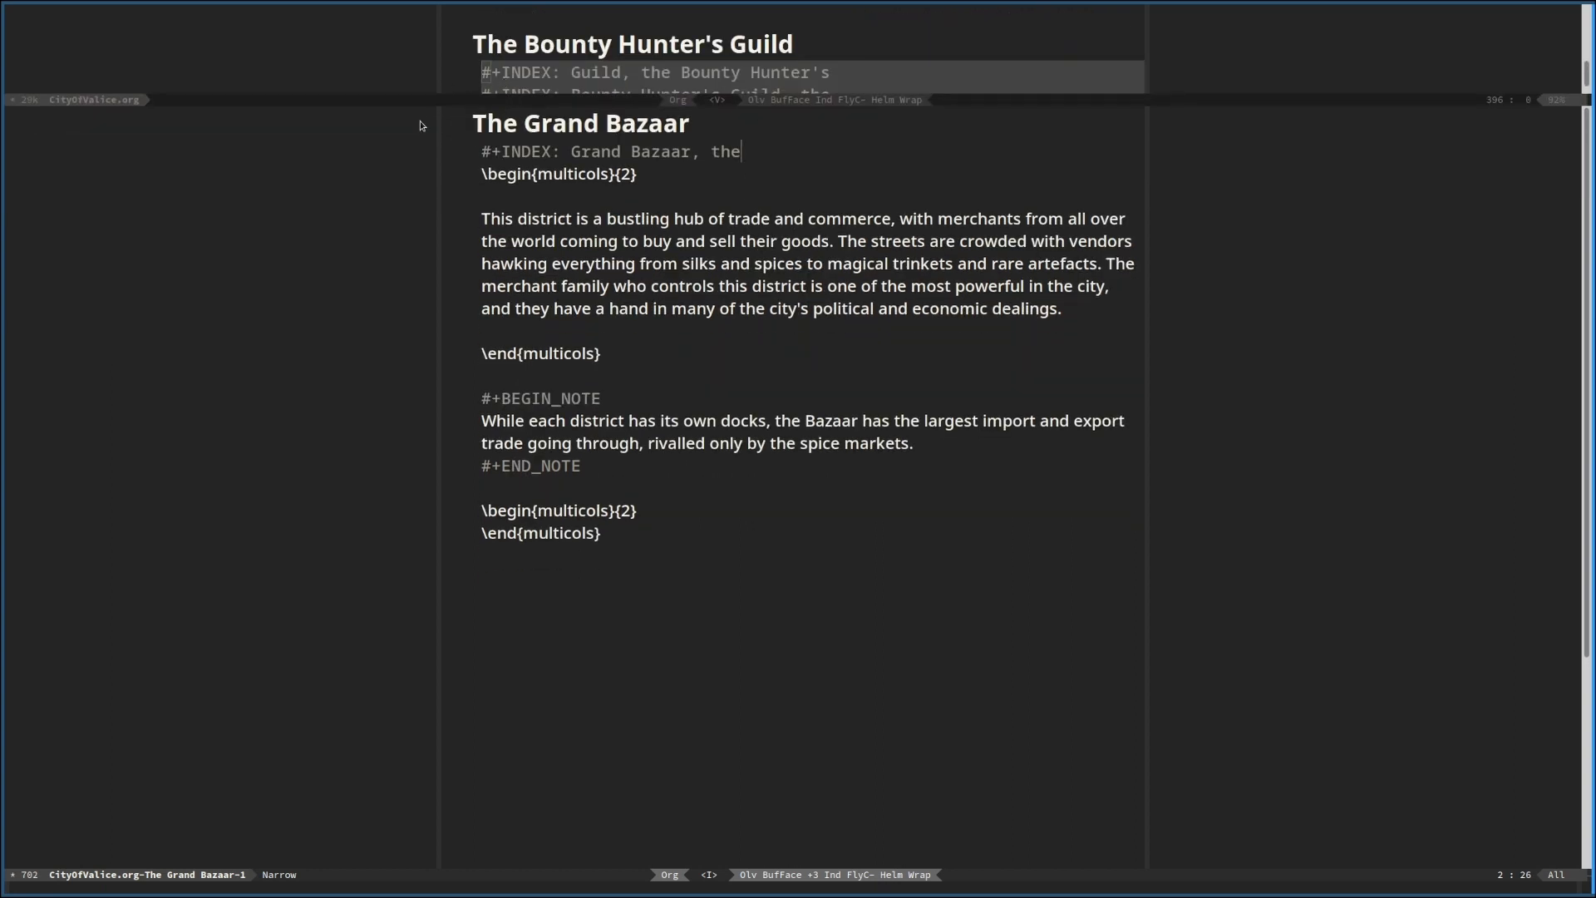
key("Return")
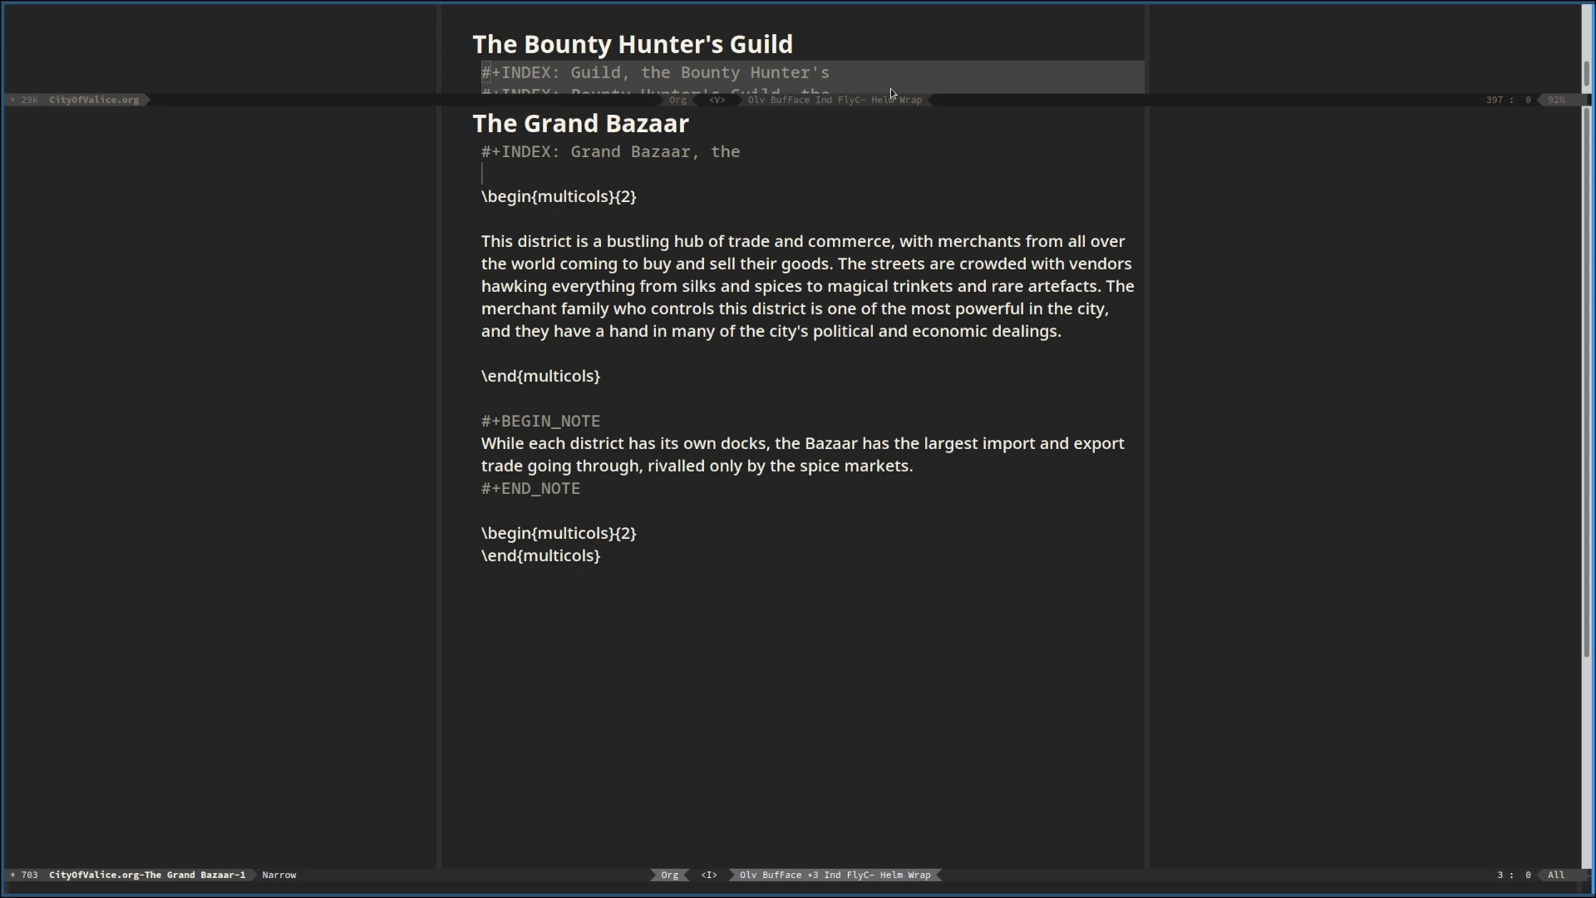
left_click(948, 33)
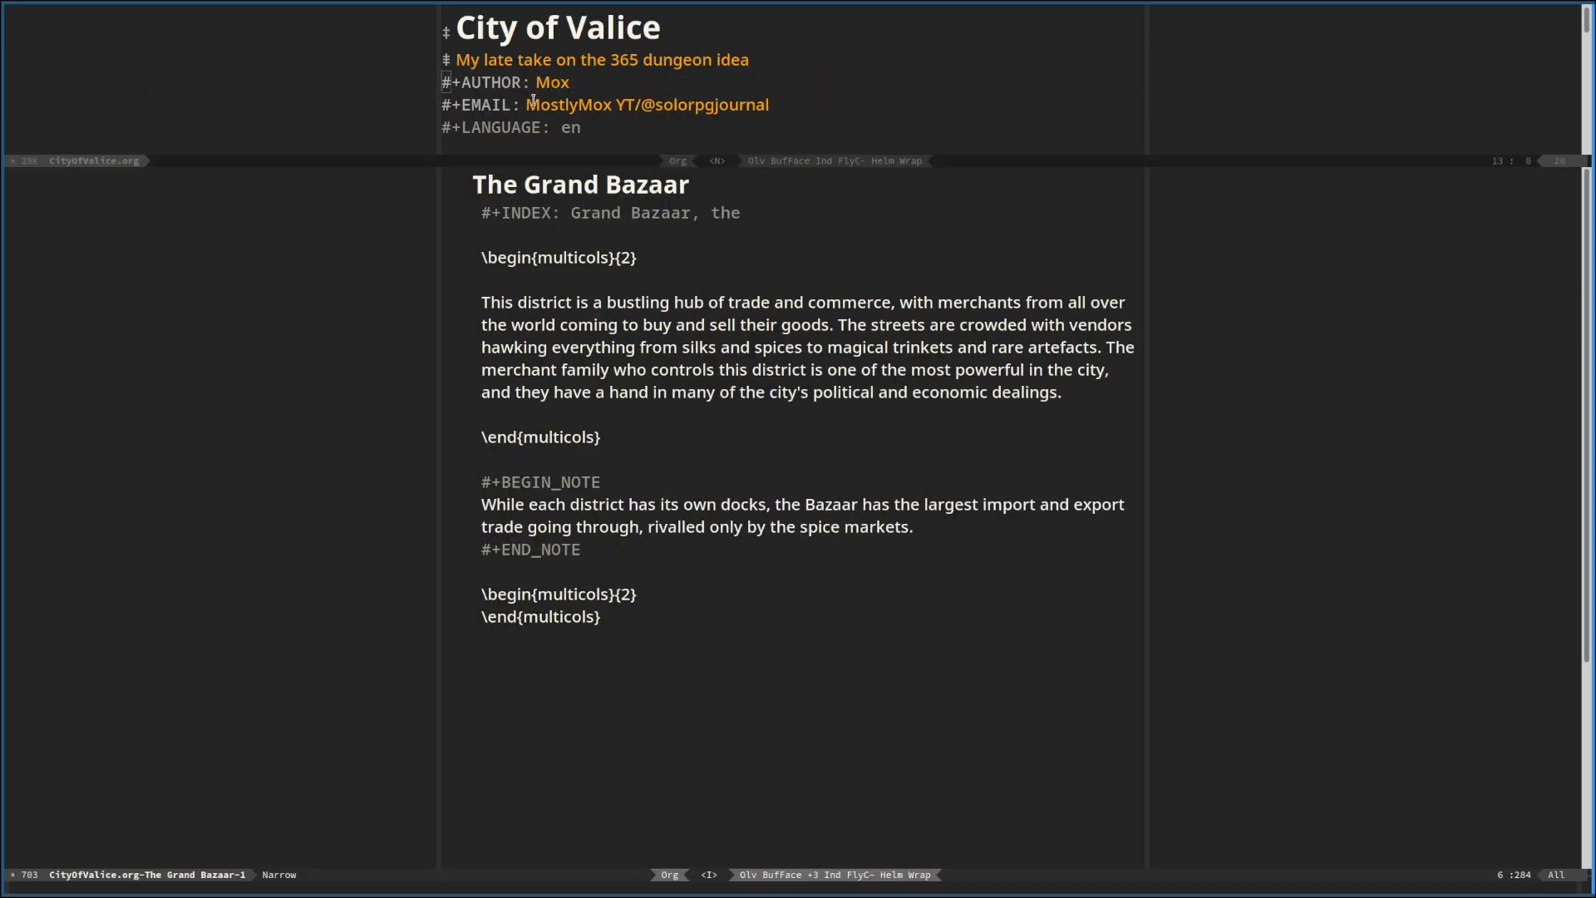
left_click_drag(471, 104, 736, 104)
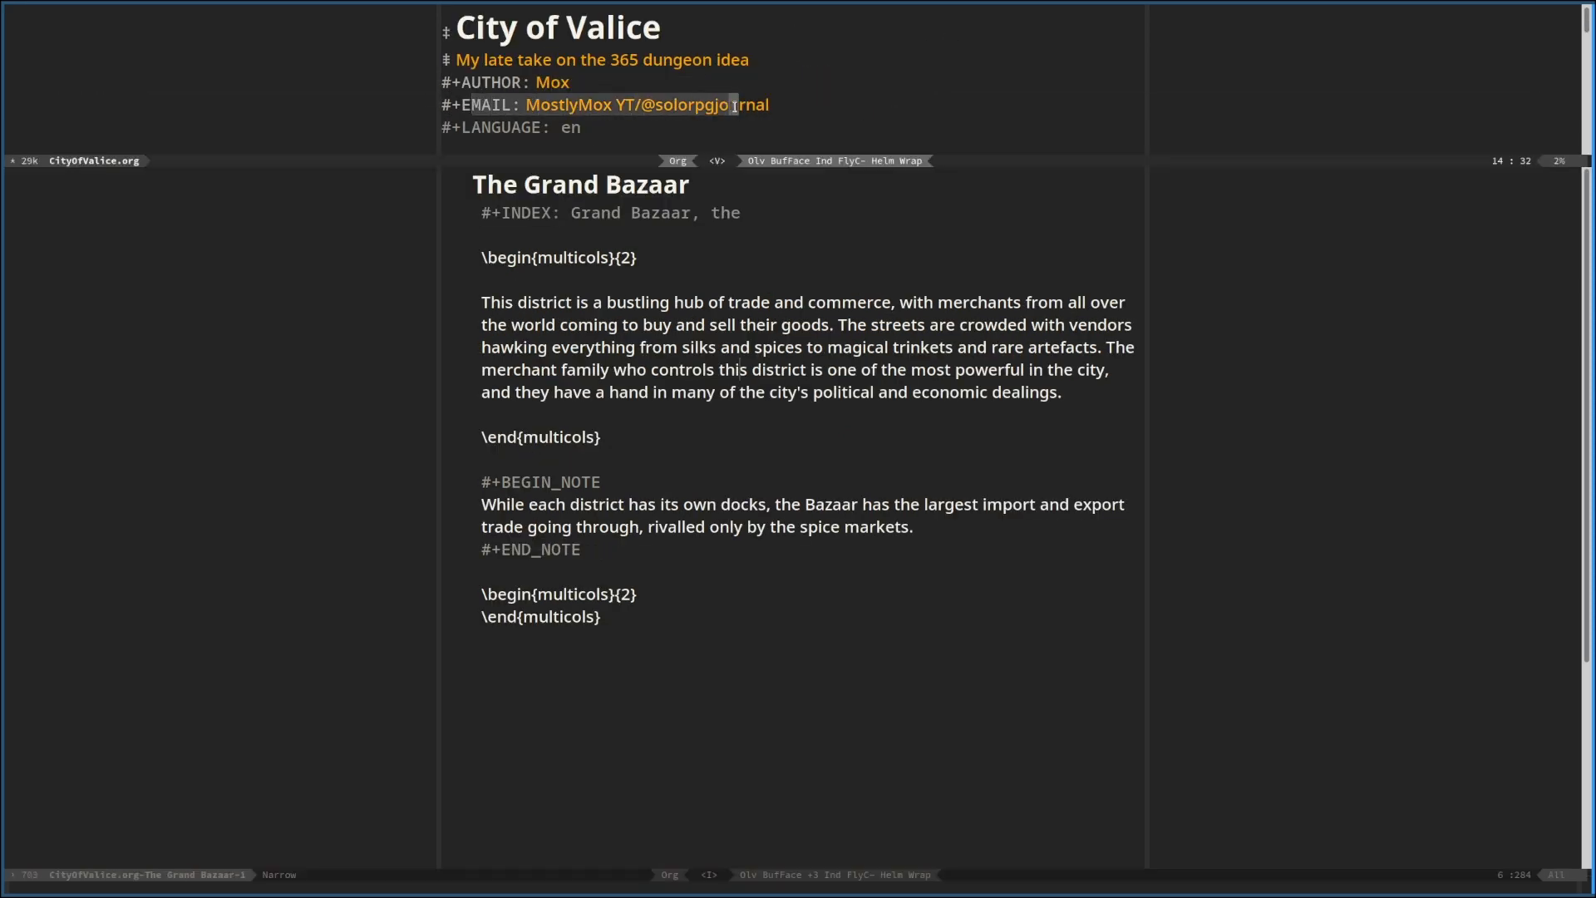
left_click(771, 279)
left_click(711, 37)
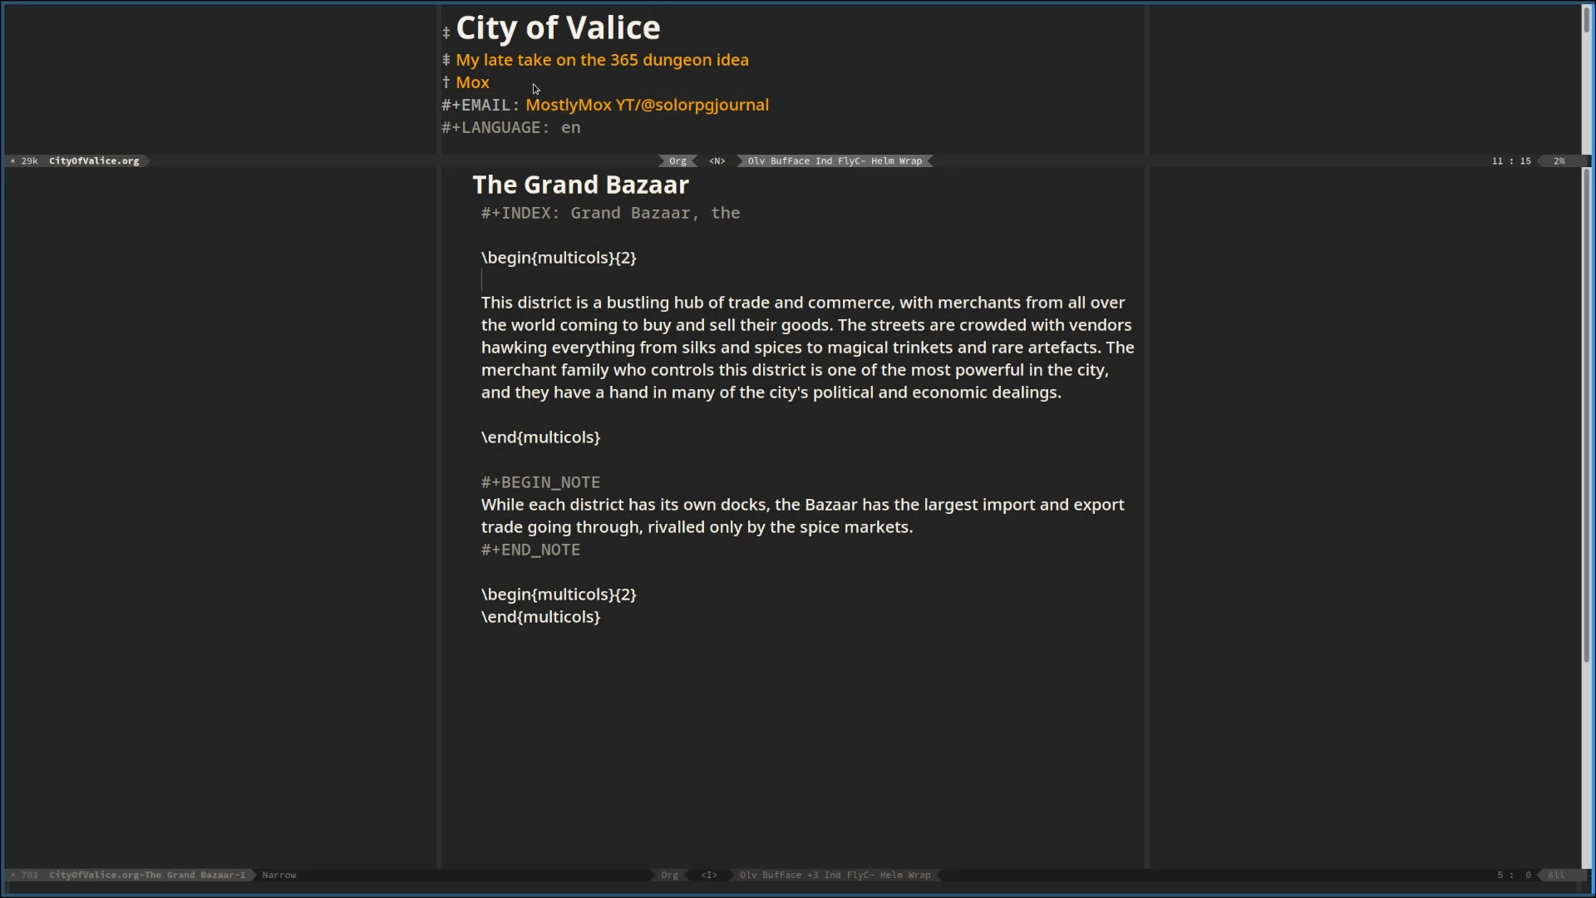
left_click(627, 432)
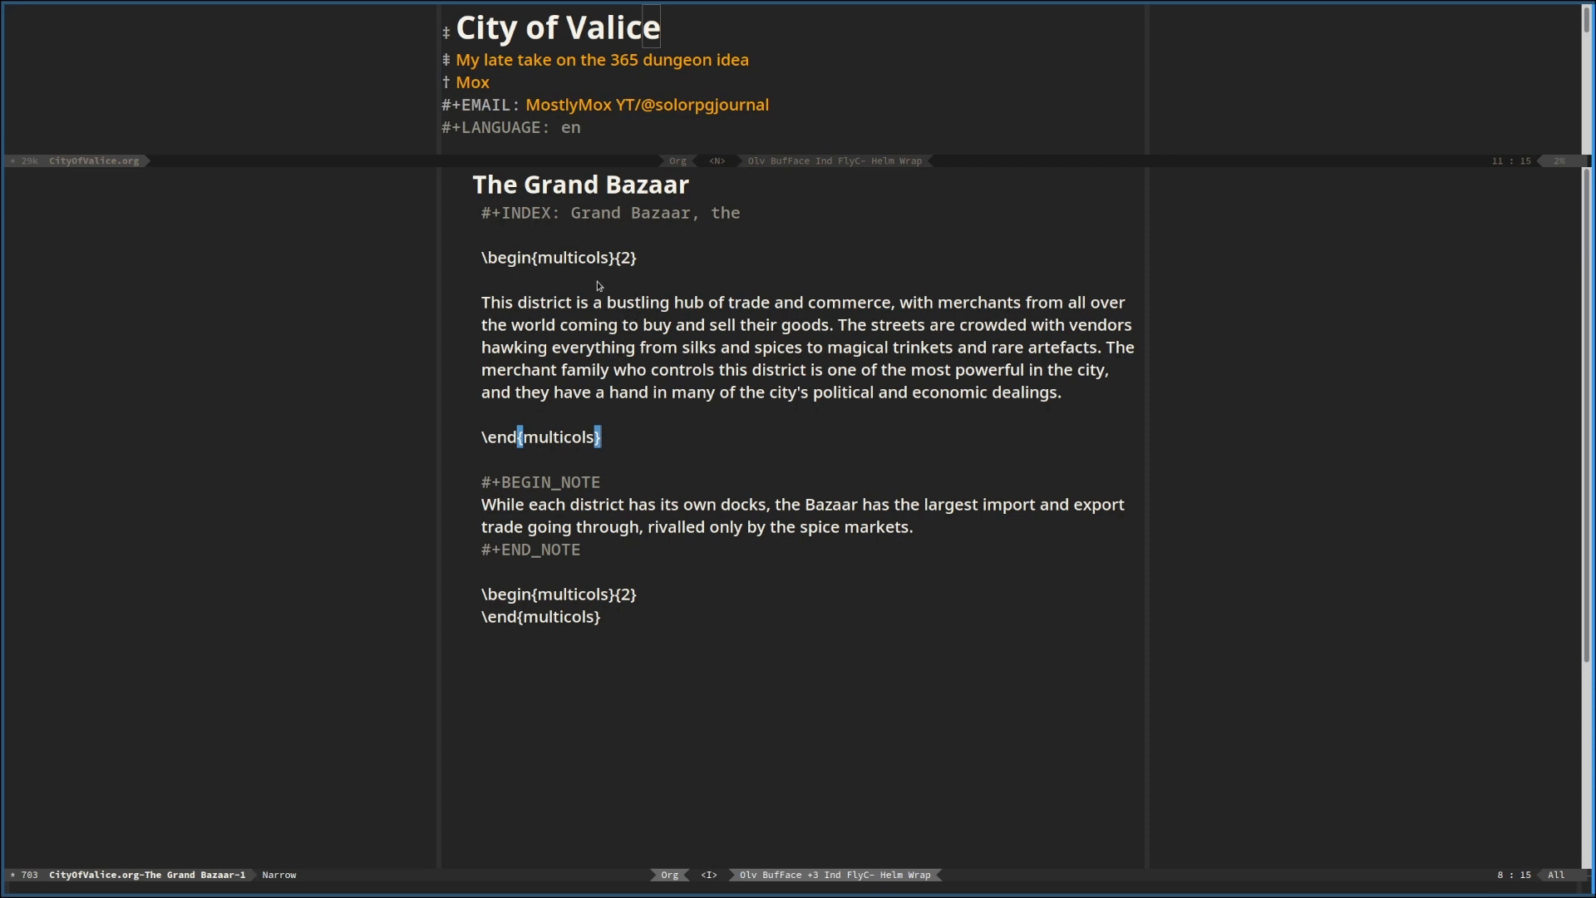
left_click(919, 301)
left_click(906, 437)
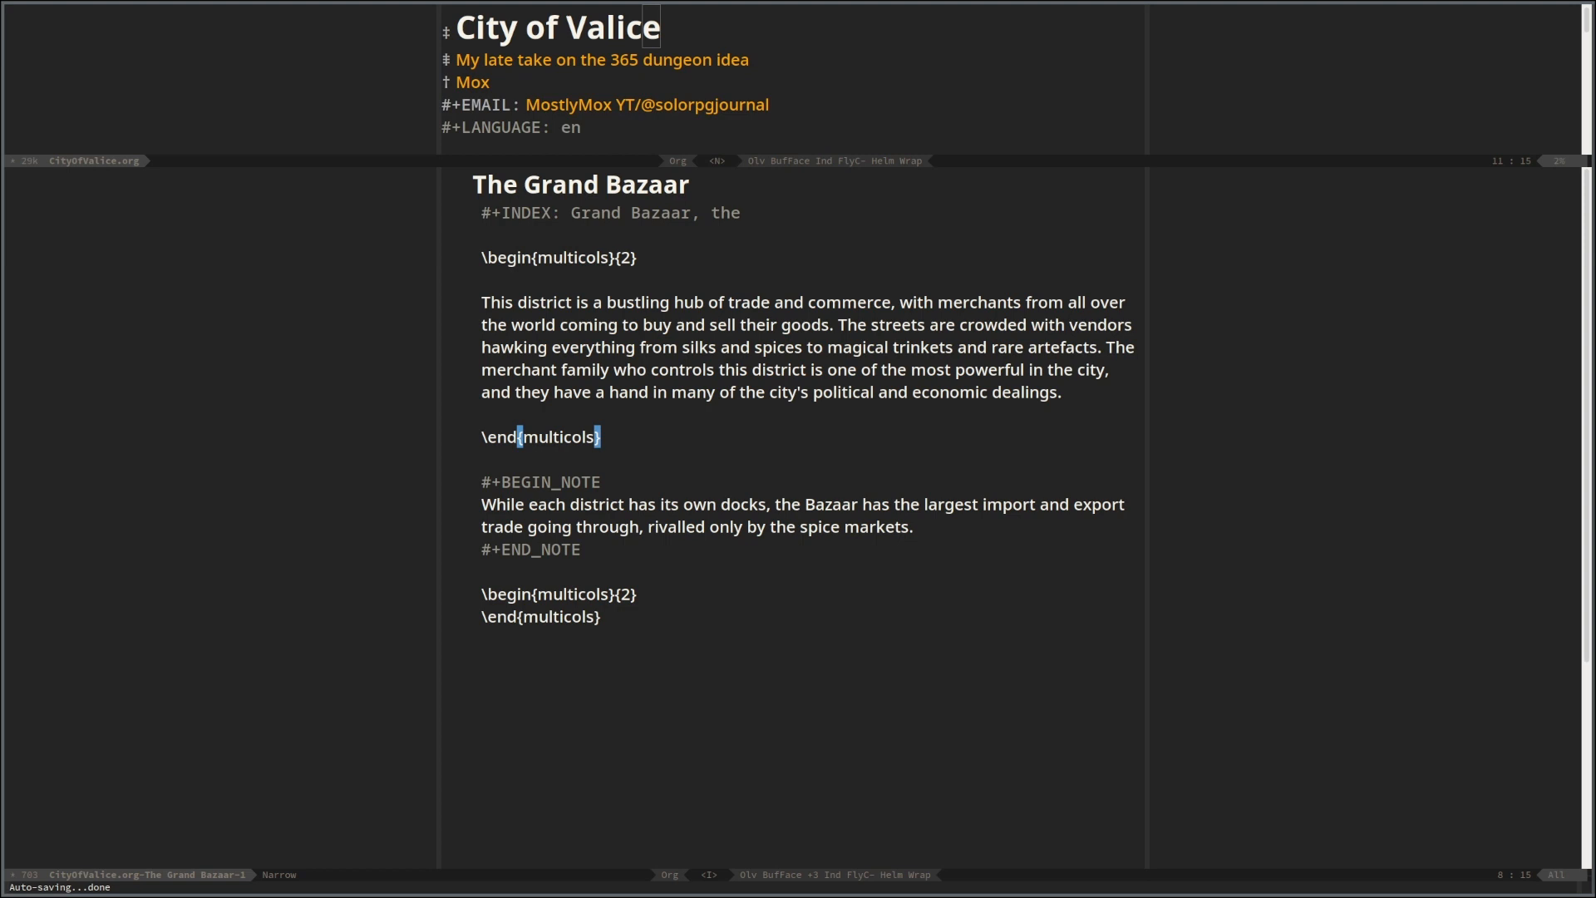
Add a TODO subheading "The mechant family" below the last multicols block of The Grand Bazaar section
left_click(624, 642)
type("o")
key("BackSpace")
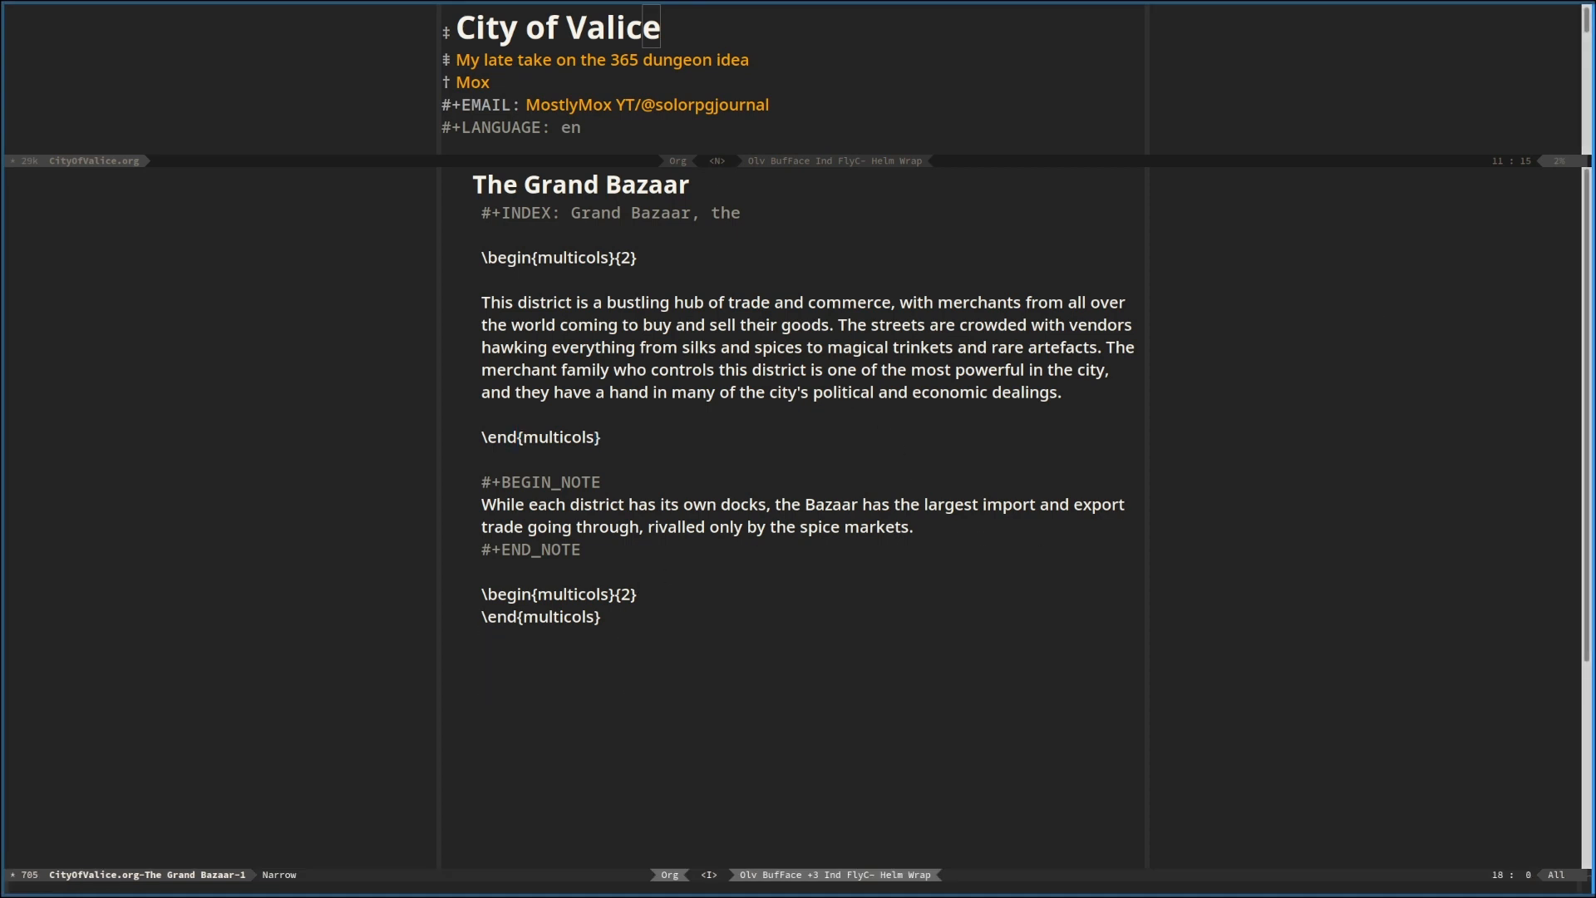
type("-")
key("BackSpace")
key("BackSpace")
key("BackSpace")
key("alt+Return")
type("TODO")
type("The mechiant")
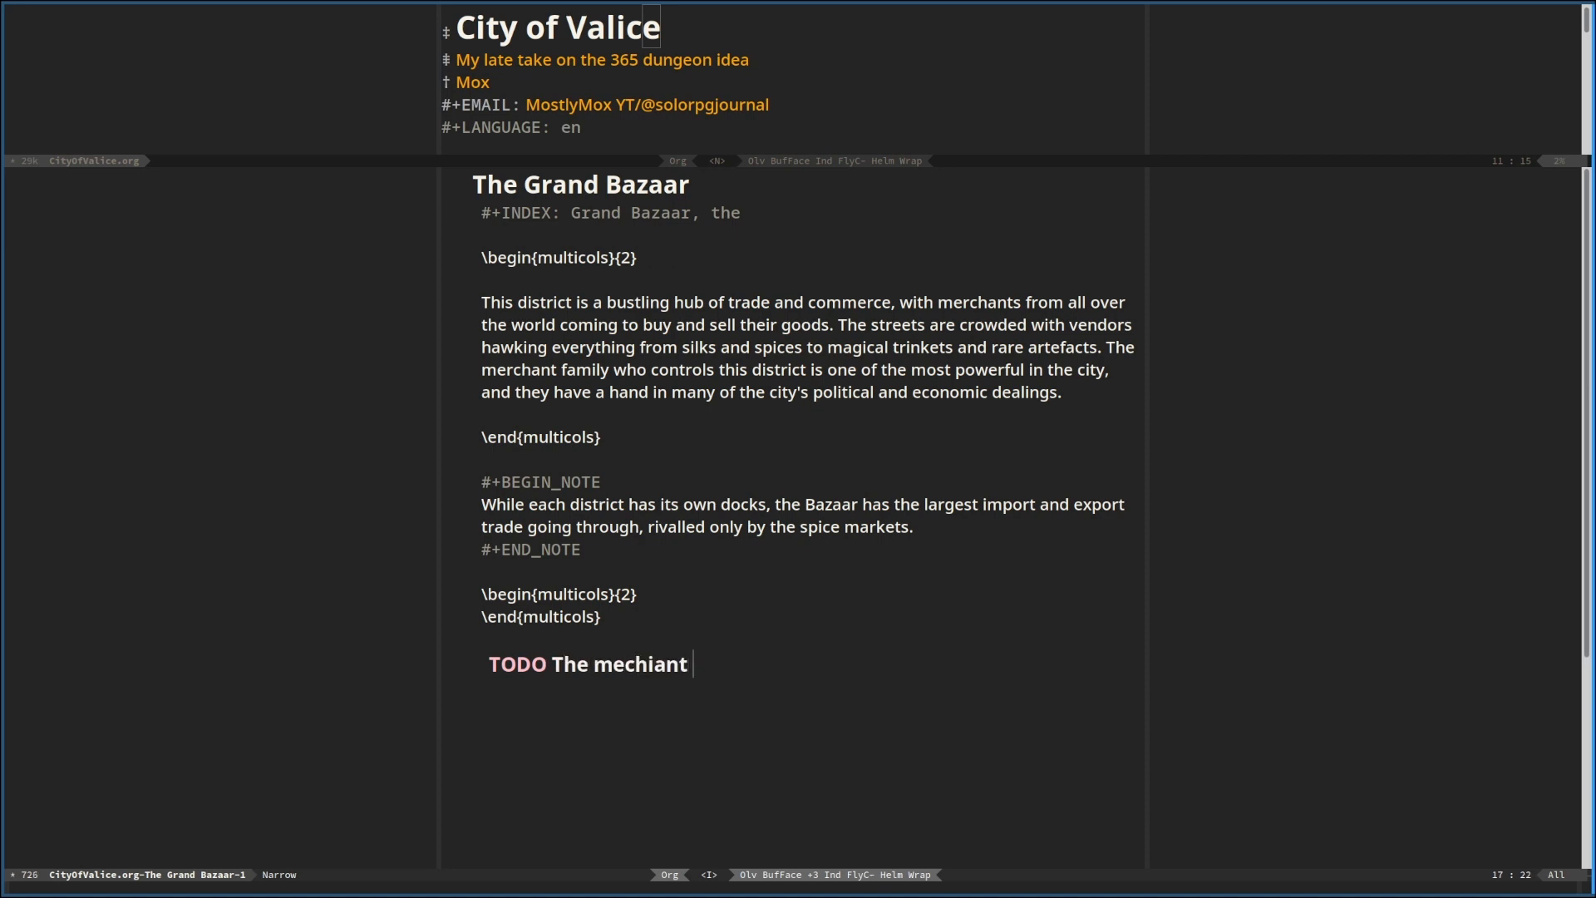
key("BackSpace")
key("BackSpace")
key("BackSpace")
key("BackSpace")
type("ant family")
Add two more TODO subheadings, "The Docks" and "The markets", below the family subheading
key("Return")
key("Return")
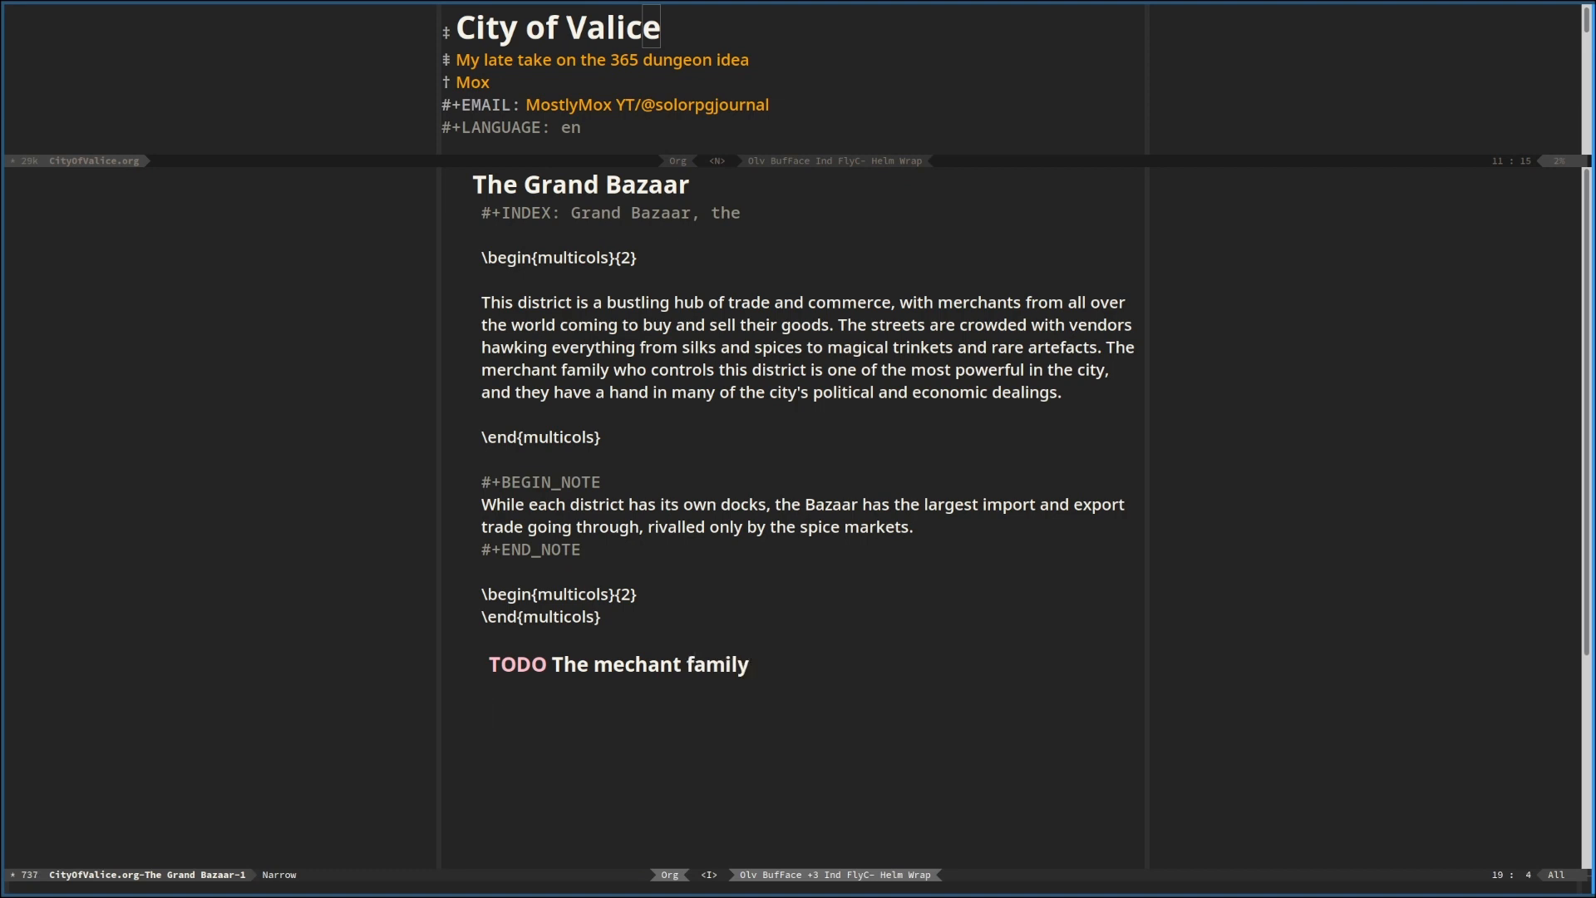
type("The Docks")
key("shift+Right")
key("alt+shift+Return")
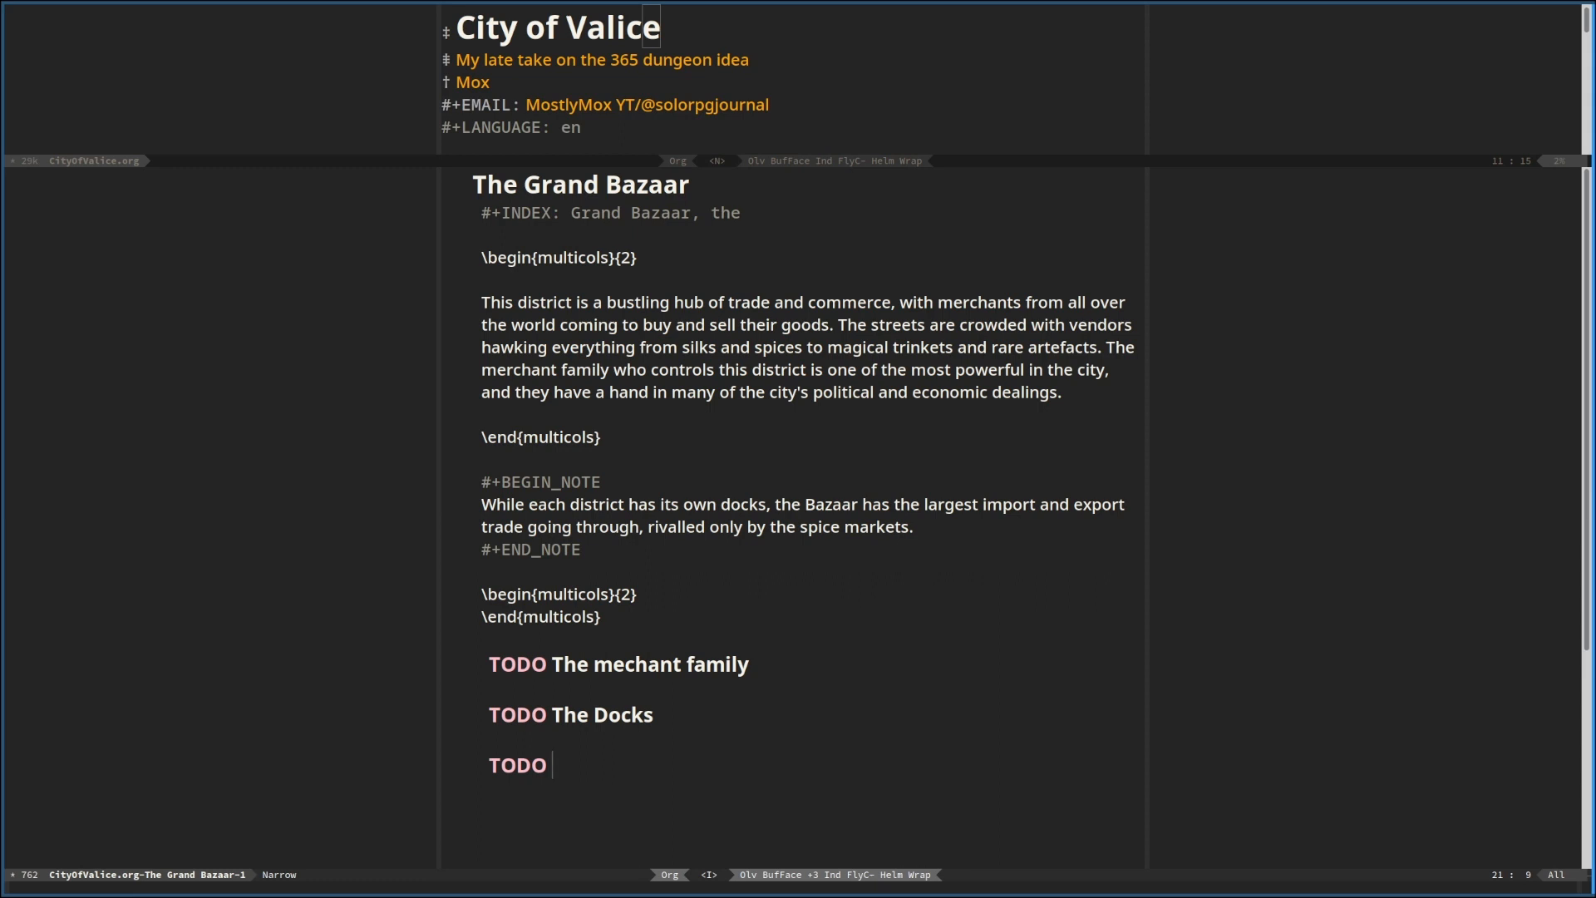
type("THe")
key("BackSpace")
key("BackSpace")
type("he markets")
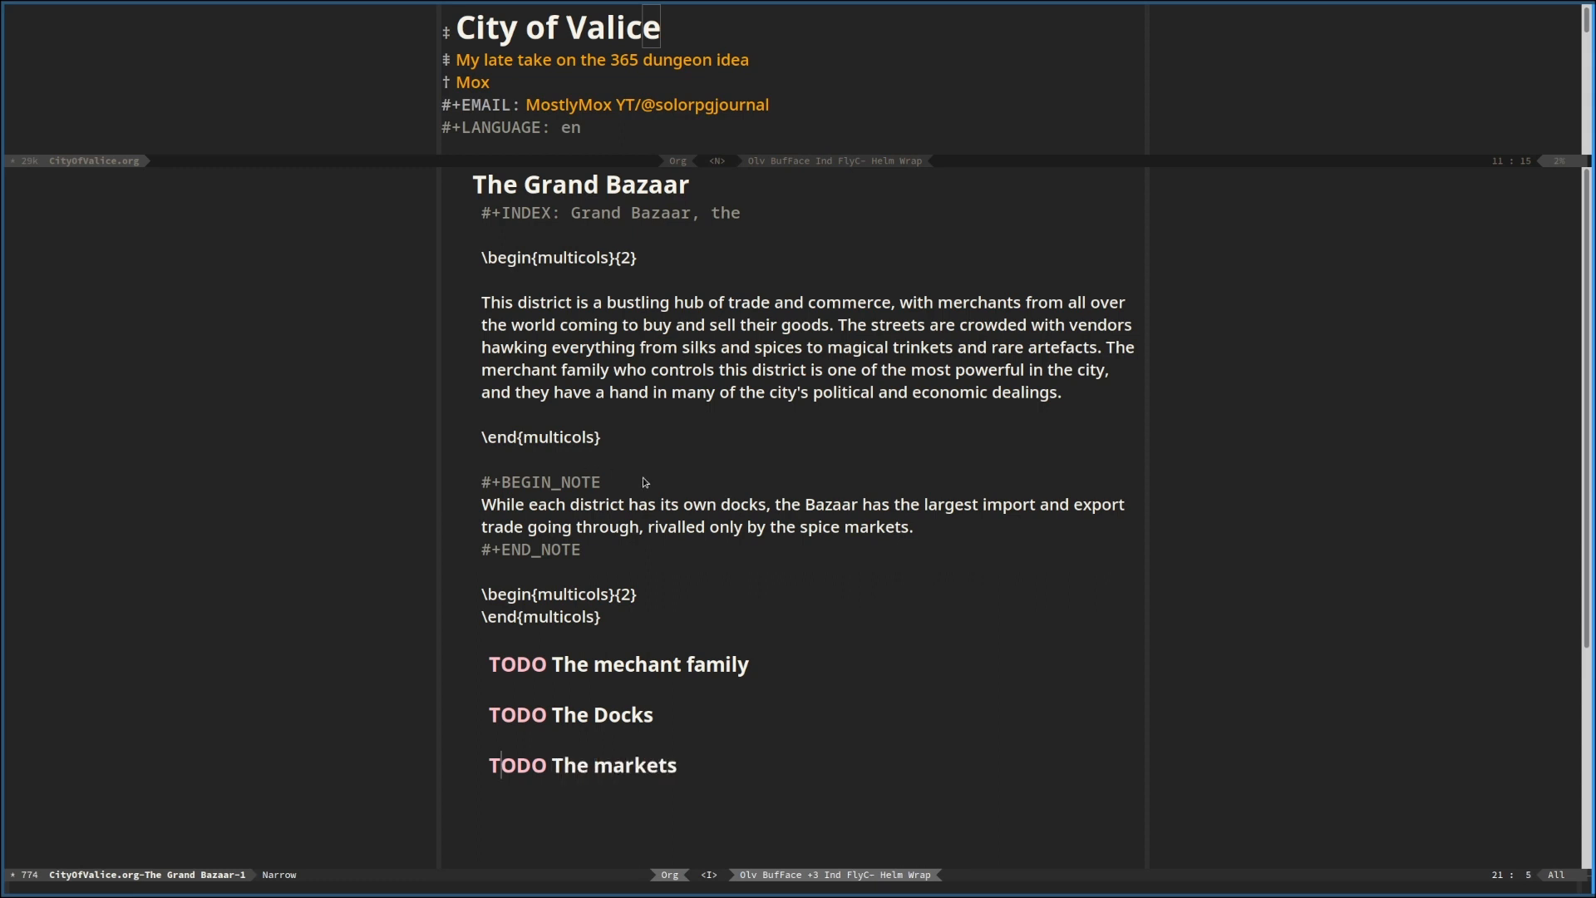
Add a TODO subheading "The Bazaar" after "The markets"
scroll(645, 482, "down", 2)
key("alt+shift+Return")
type("The Ma")
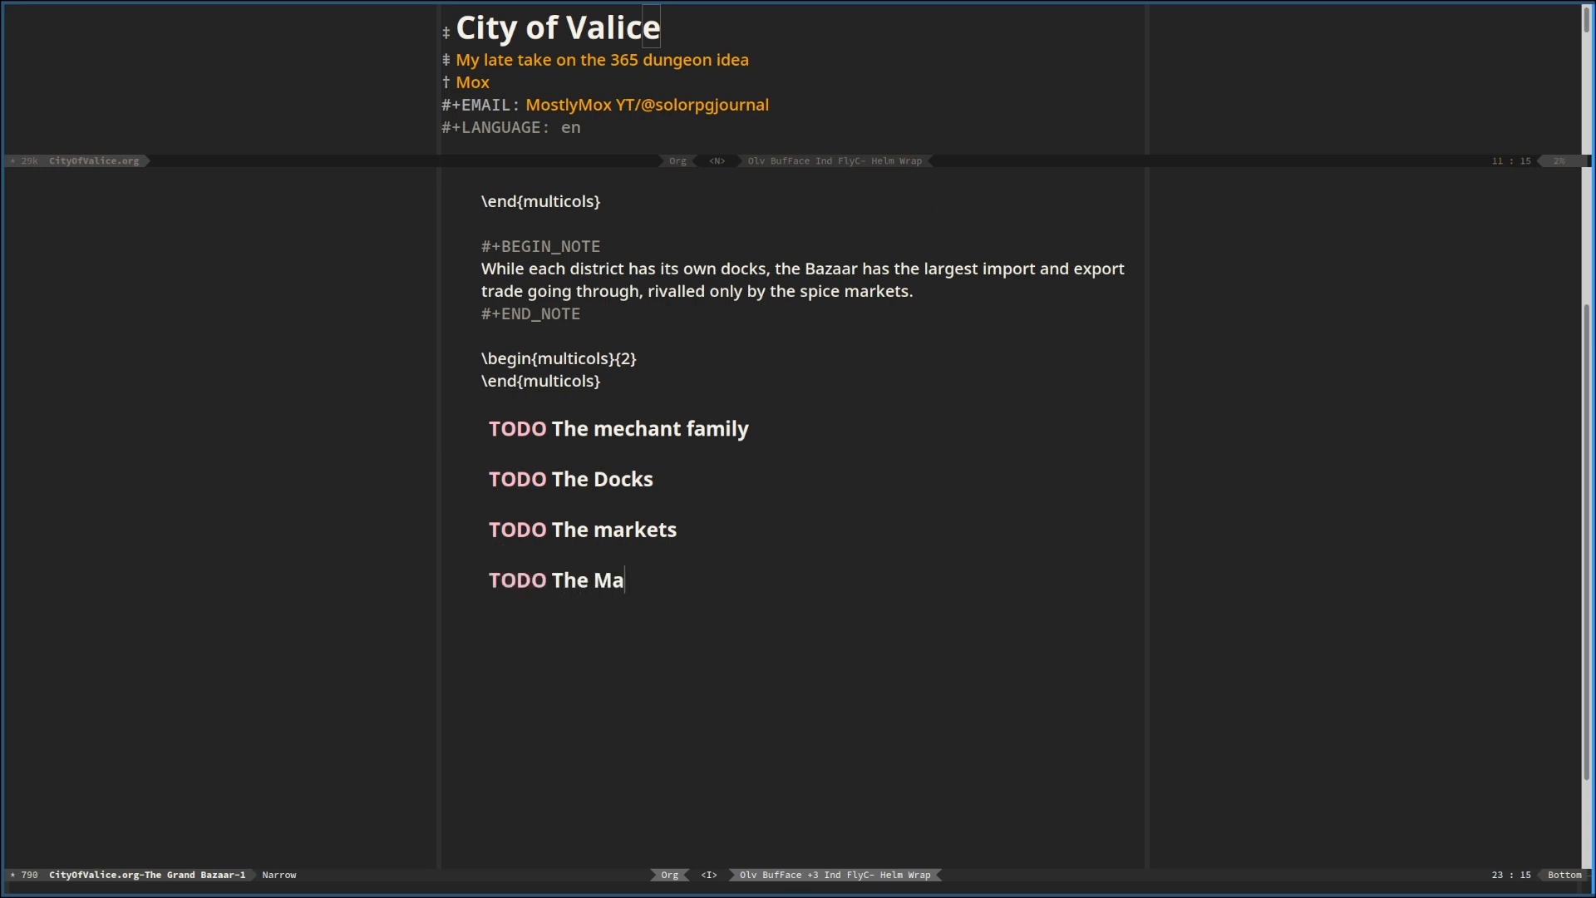
key("BackSpace")
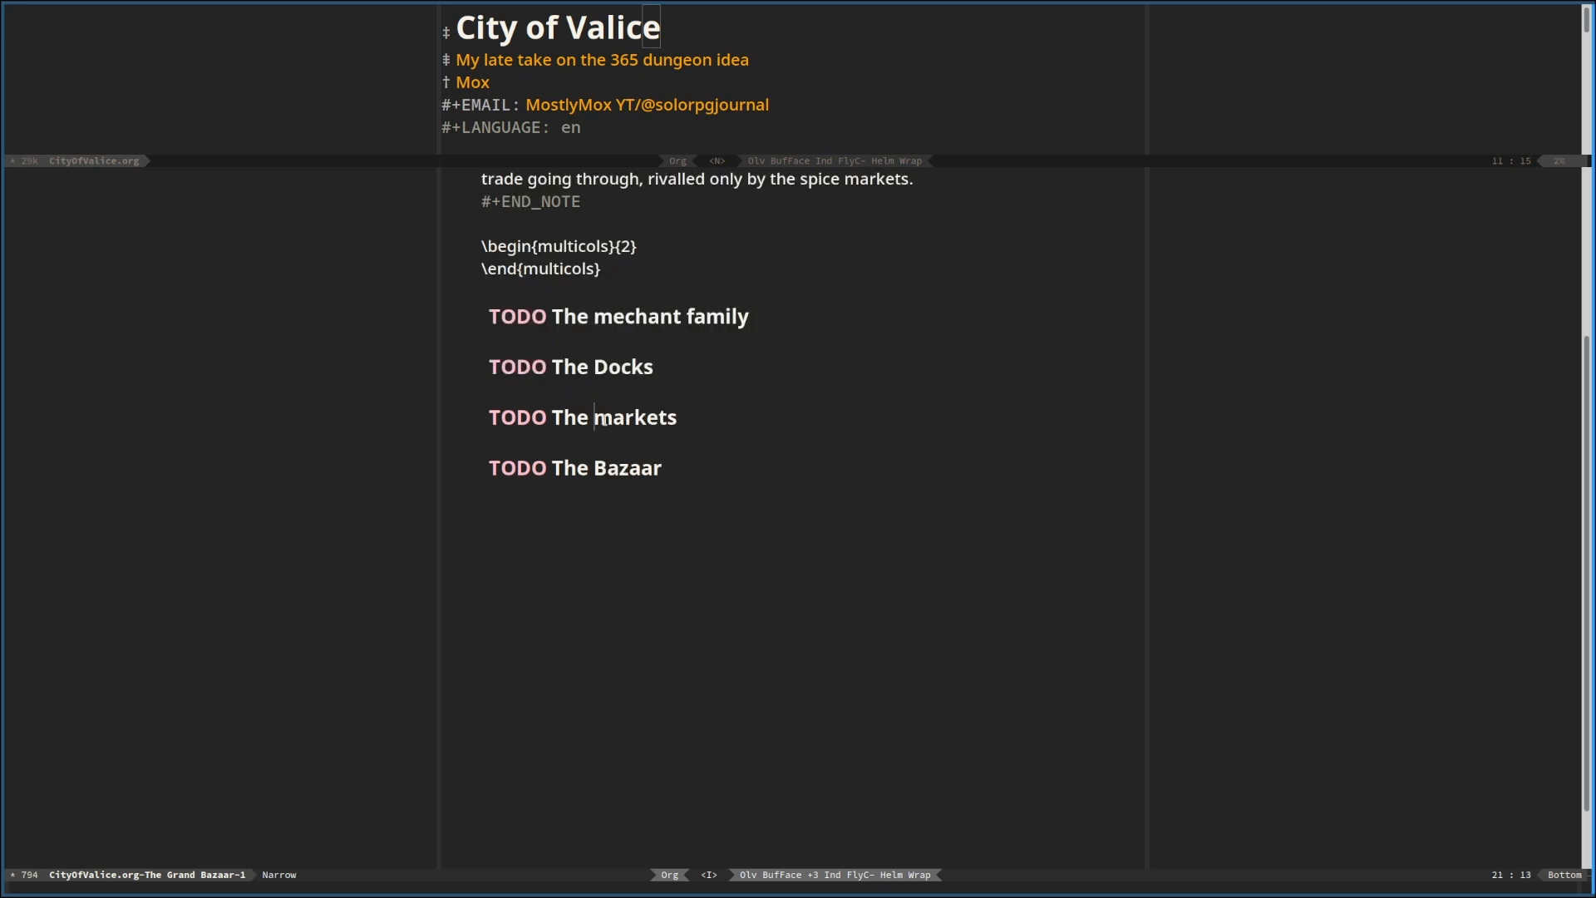
left_click(638, 424)
Add a TODO subheading "Warehouse" after "The Bazaar"
left_click(636, 470)
left_click(679, 469)
key("Return")
key("Return")
key("alt+shift+Return")
type("W")
type("ea")
key("BackSpace")
type("re")
key("BackSpace")
key("BackSpace")
type("are")
key("BackSpace")
key("BackSpace")
key("BackSpace")
key("BackSpace")
type("arehouse")
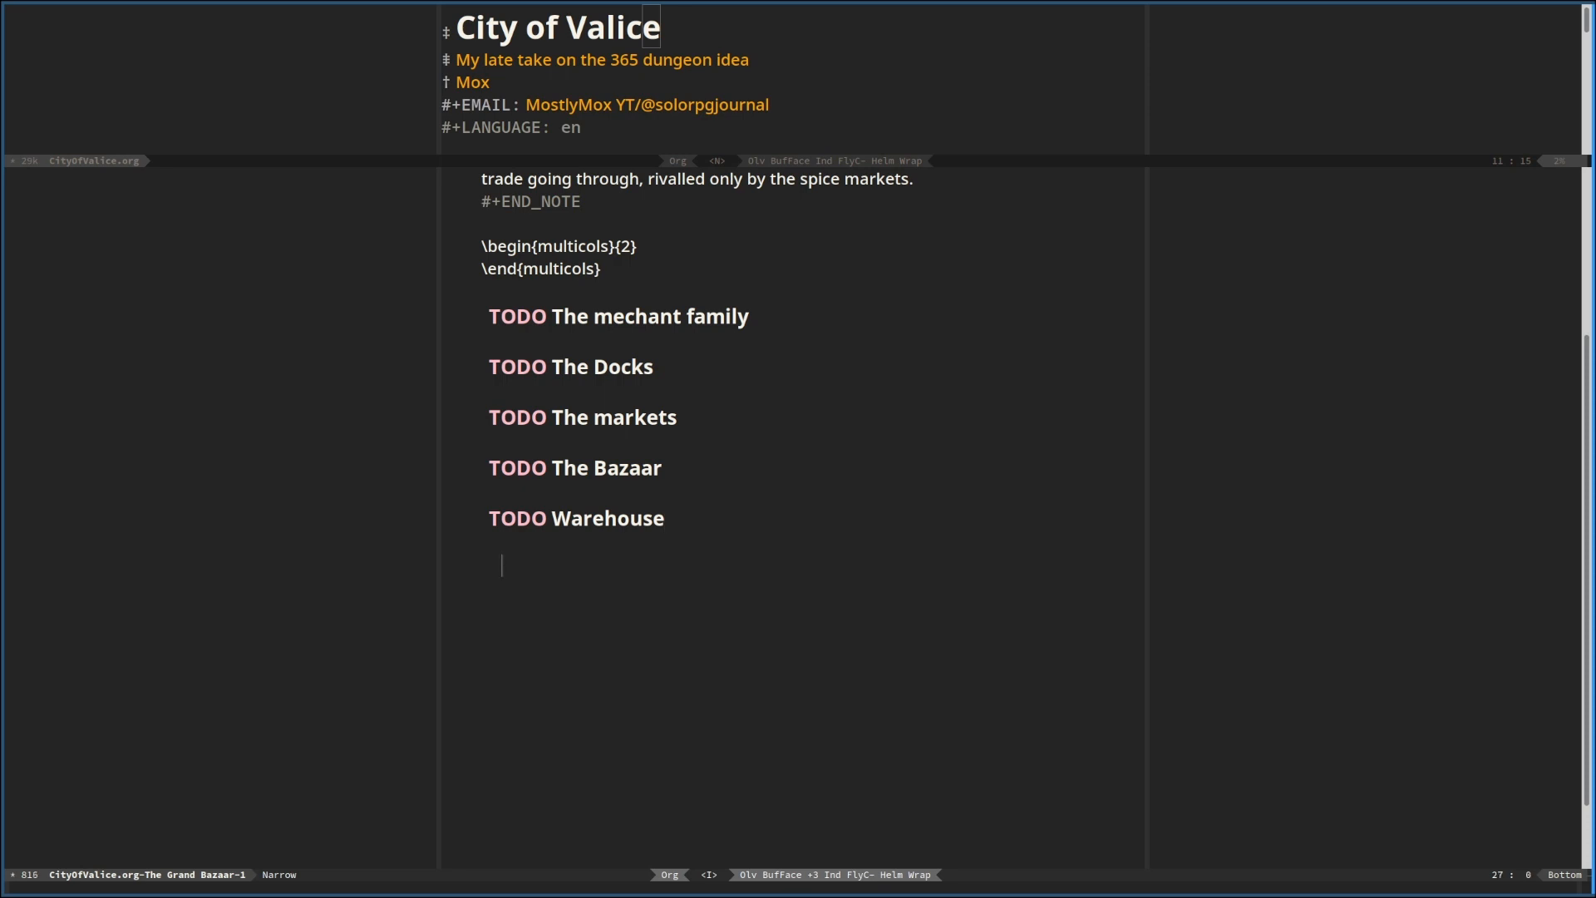
Correct "mechant" to "merchant" in the first TODO subheading and move that subheading below "Warehouse"
key("F7")
key("0")
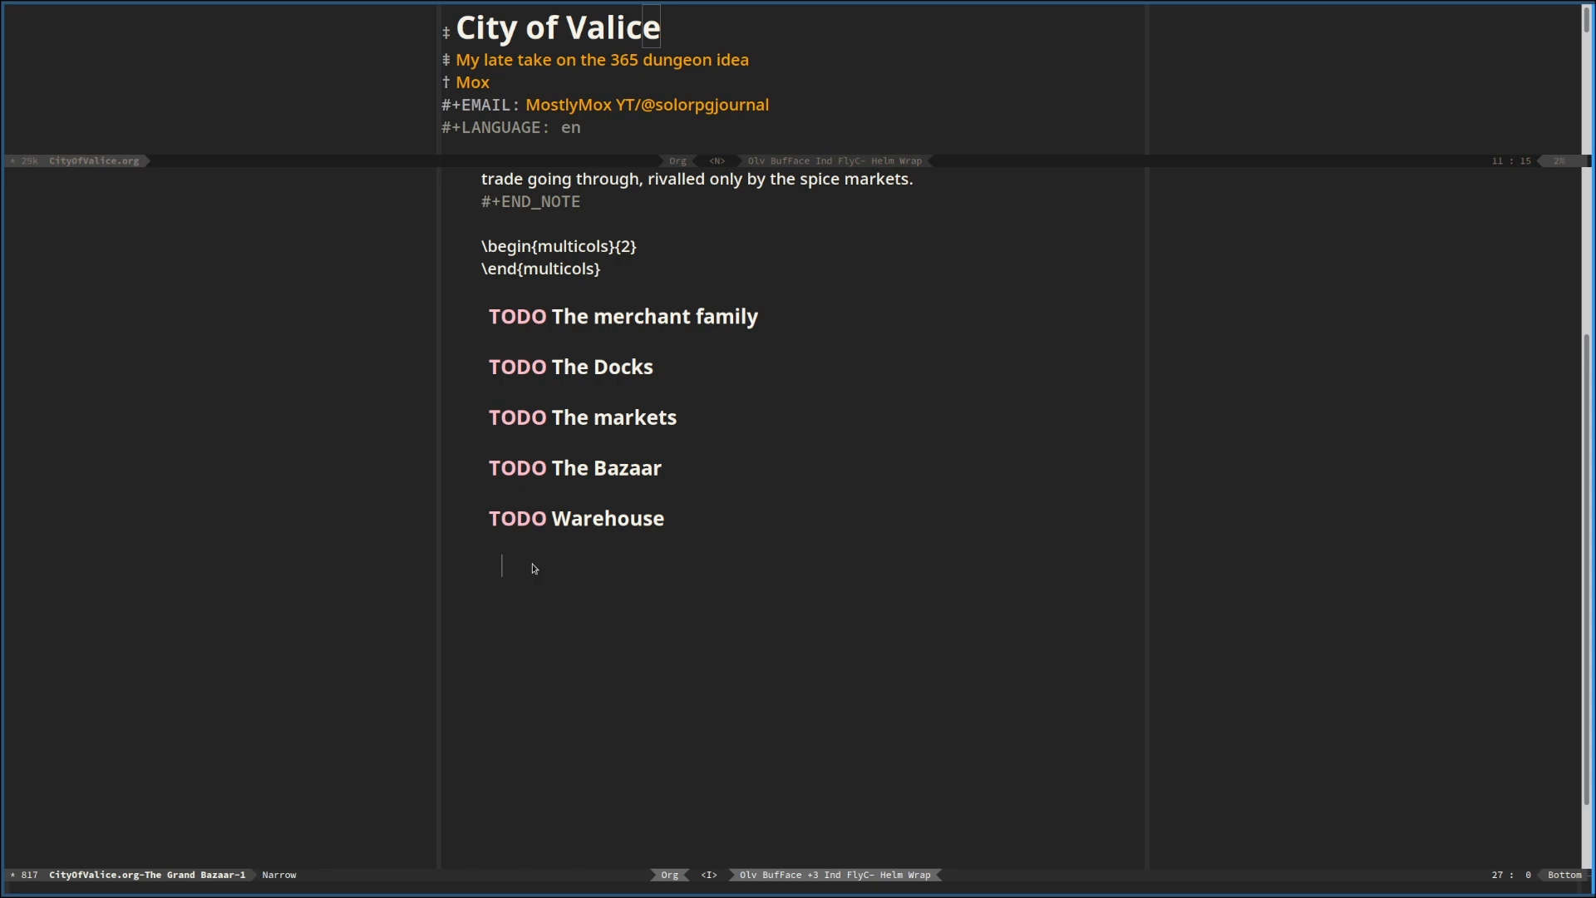
key("Up")
key("Up")
key("Up")
key("Up")
key("Up")
key("Up")
key("Up")
key("Up")
key("Up")
key("Up")
key("alt+Down")
key("alt+Down")
key("alt+Down")
key("alt+Down")
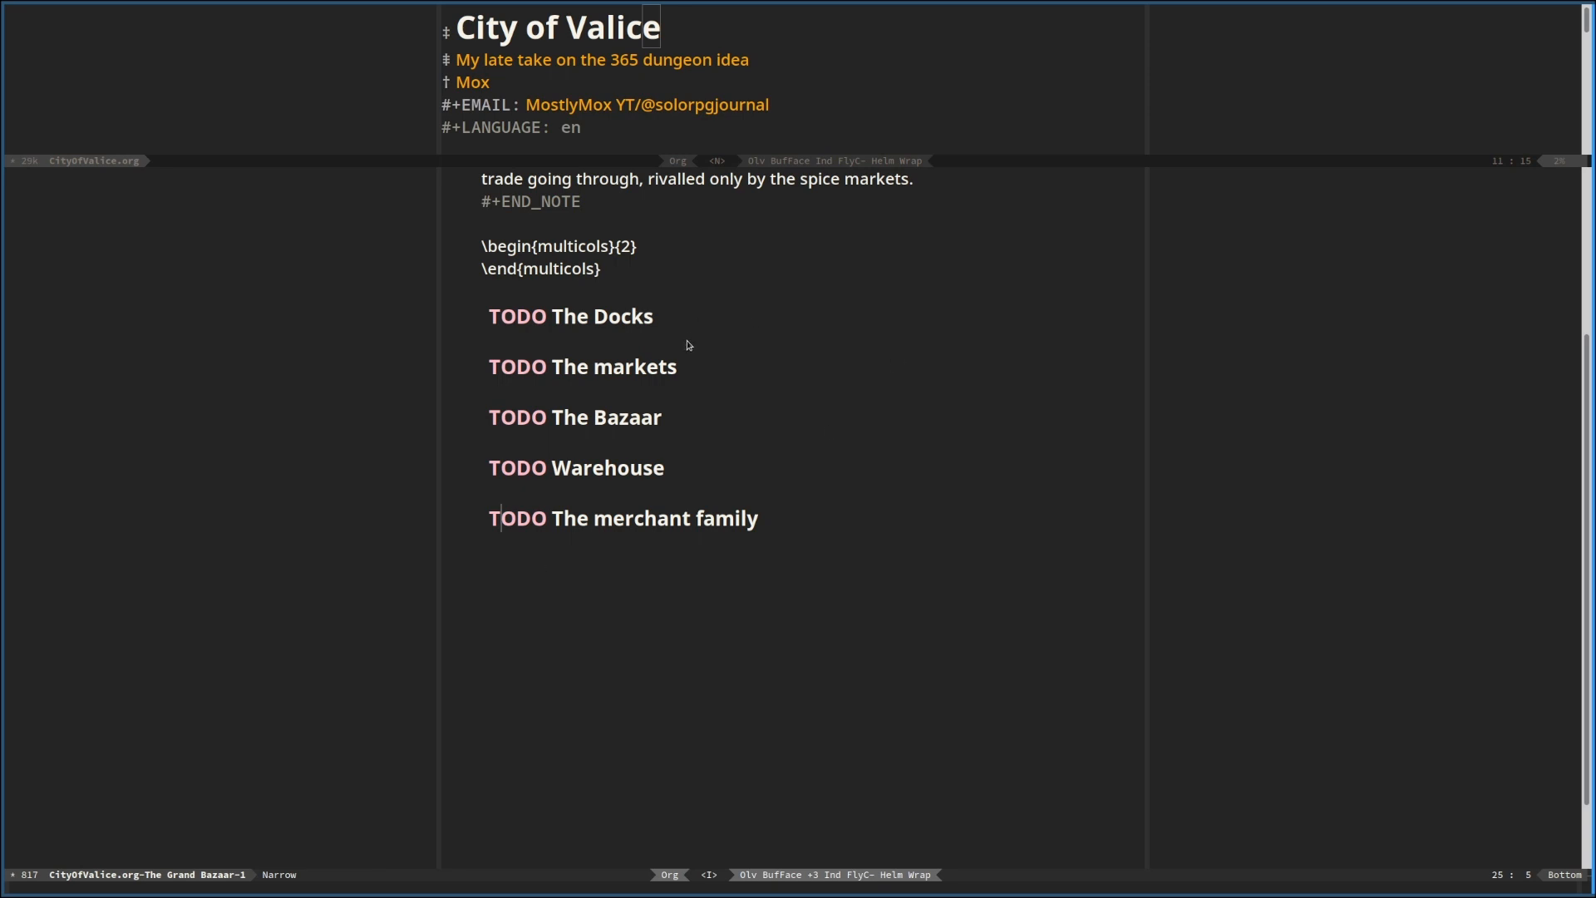
left_click(647, 393)
left_click(624, 329)
scroll(630, 400, "down", 1)
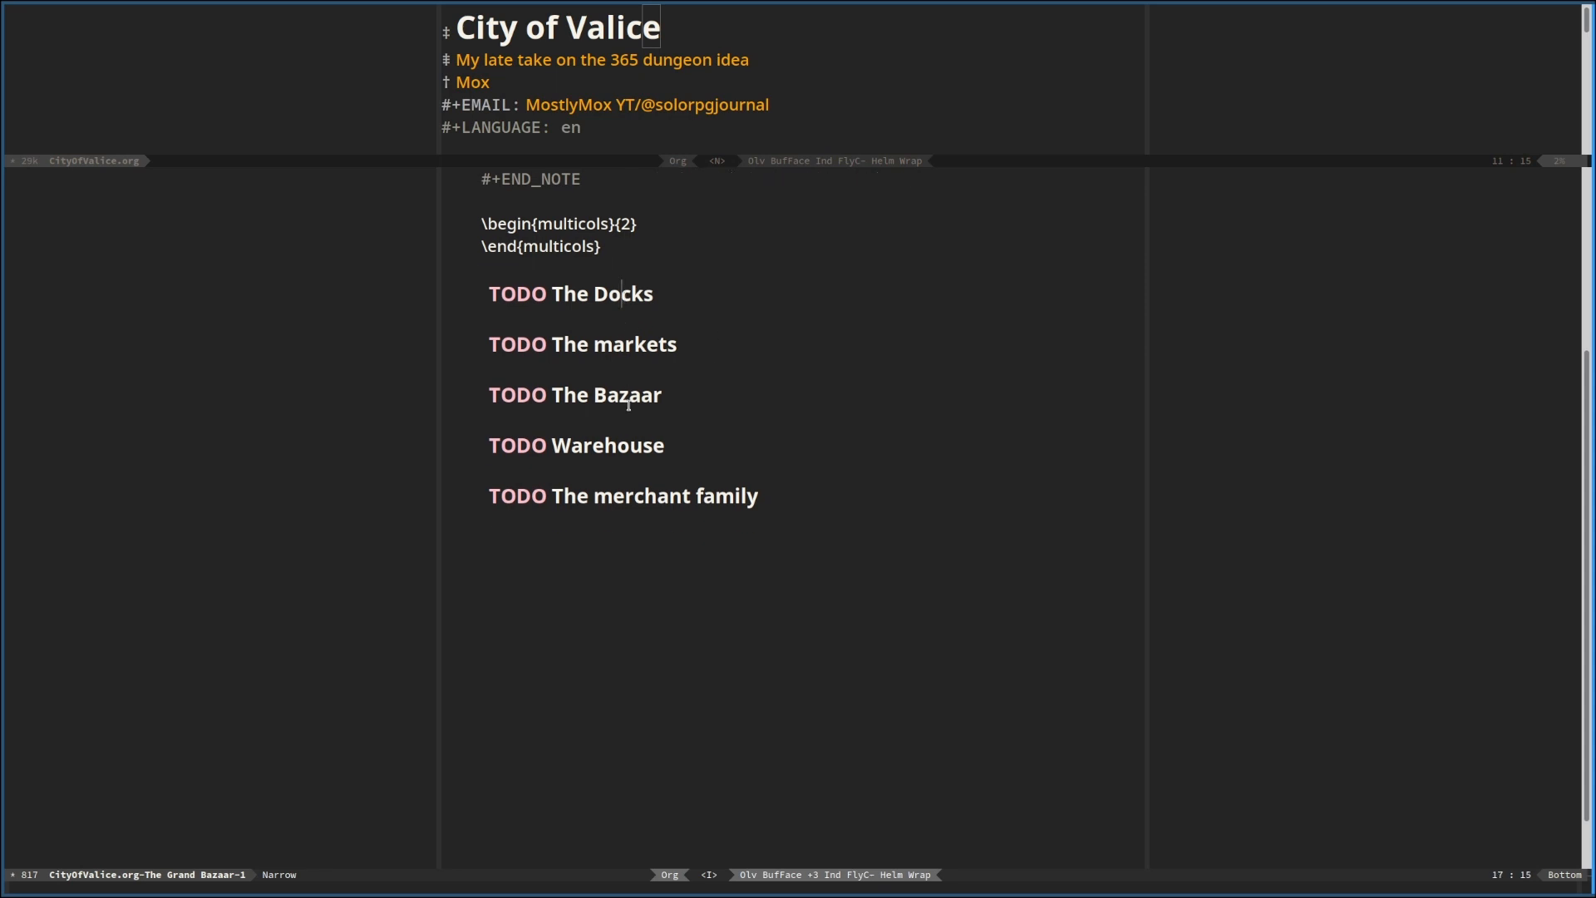
Move the "The Bazaar" subheading above "The Docks" and remove its TODO keyword
left_click(631, 406)
key("alt+Up")
key("alt+Up")
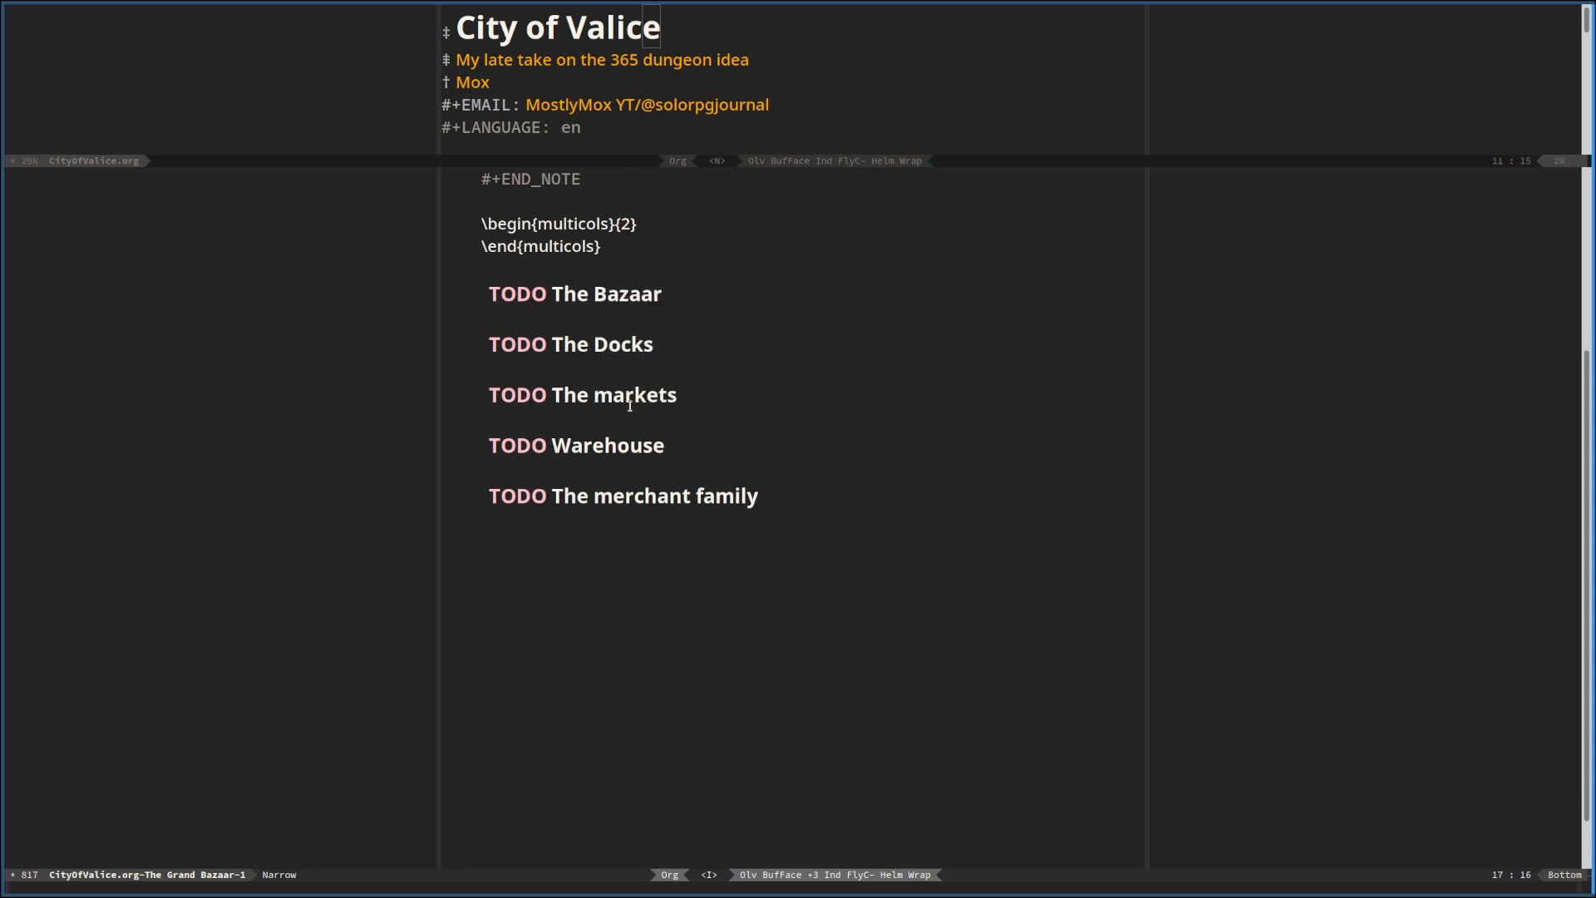
key("alt+Left")
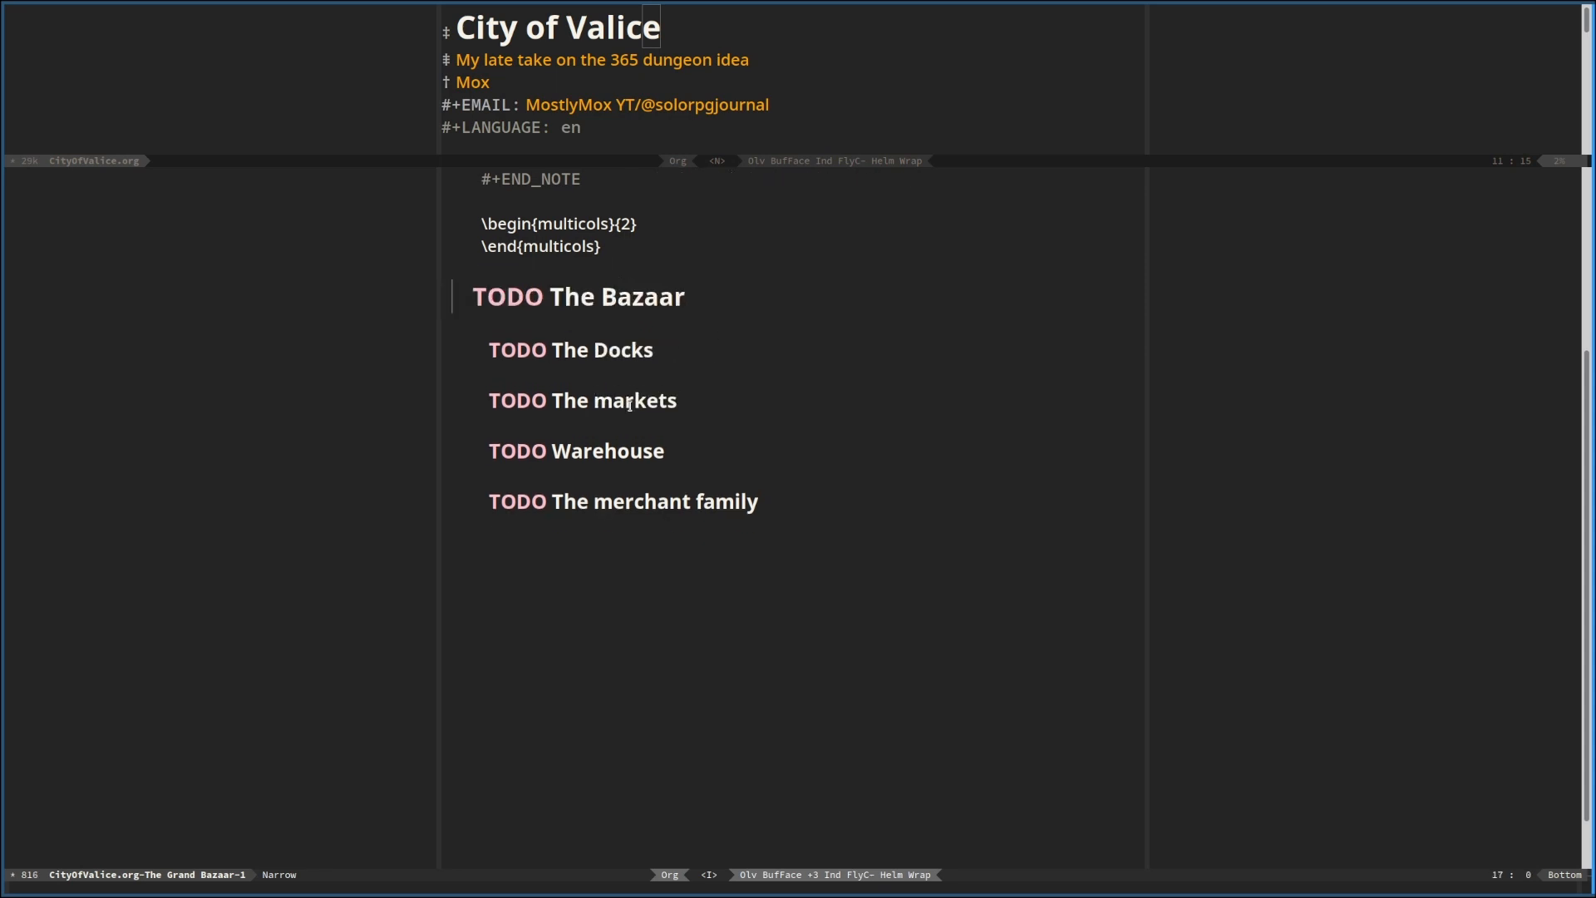
key("alt+Right")
key("Delete")
key("Delete")
key("Delete")
key("Delete")
key("Delete")
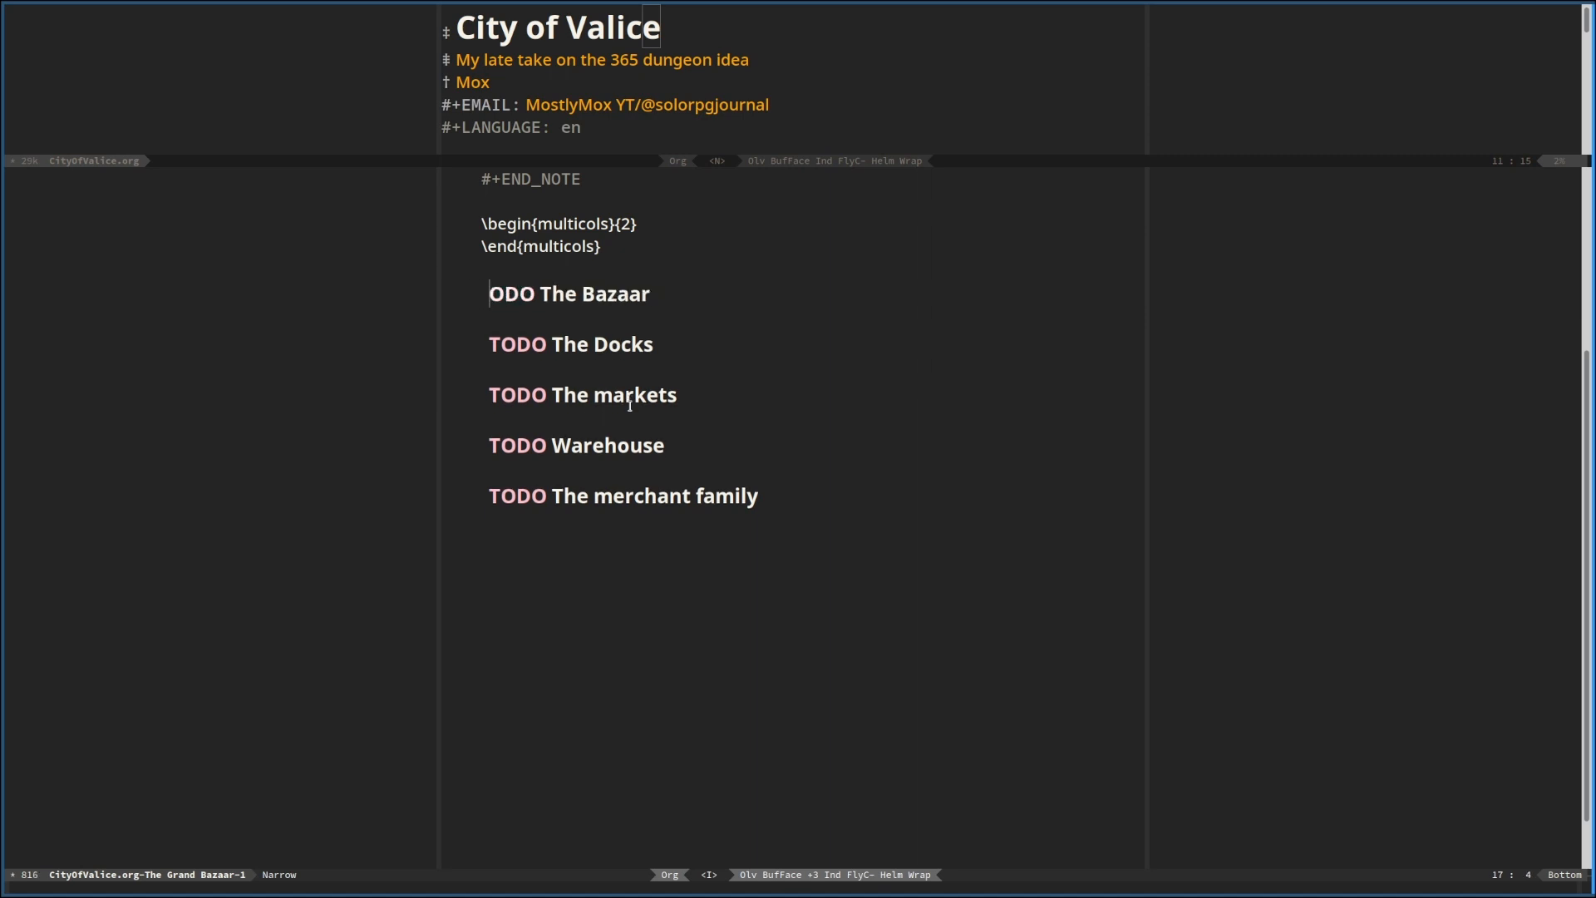
Write the opening words "At the centre of a sprawling maze of arcades" under the "The Bazaar" heading
key("End")
key("Return")
type("The b")
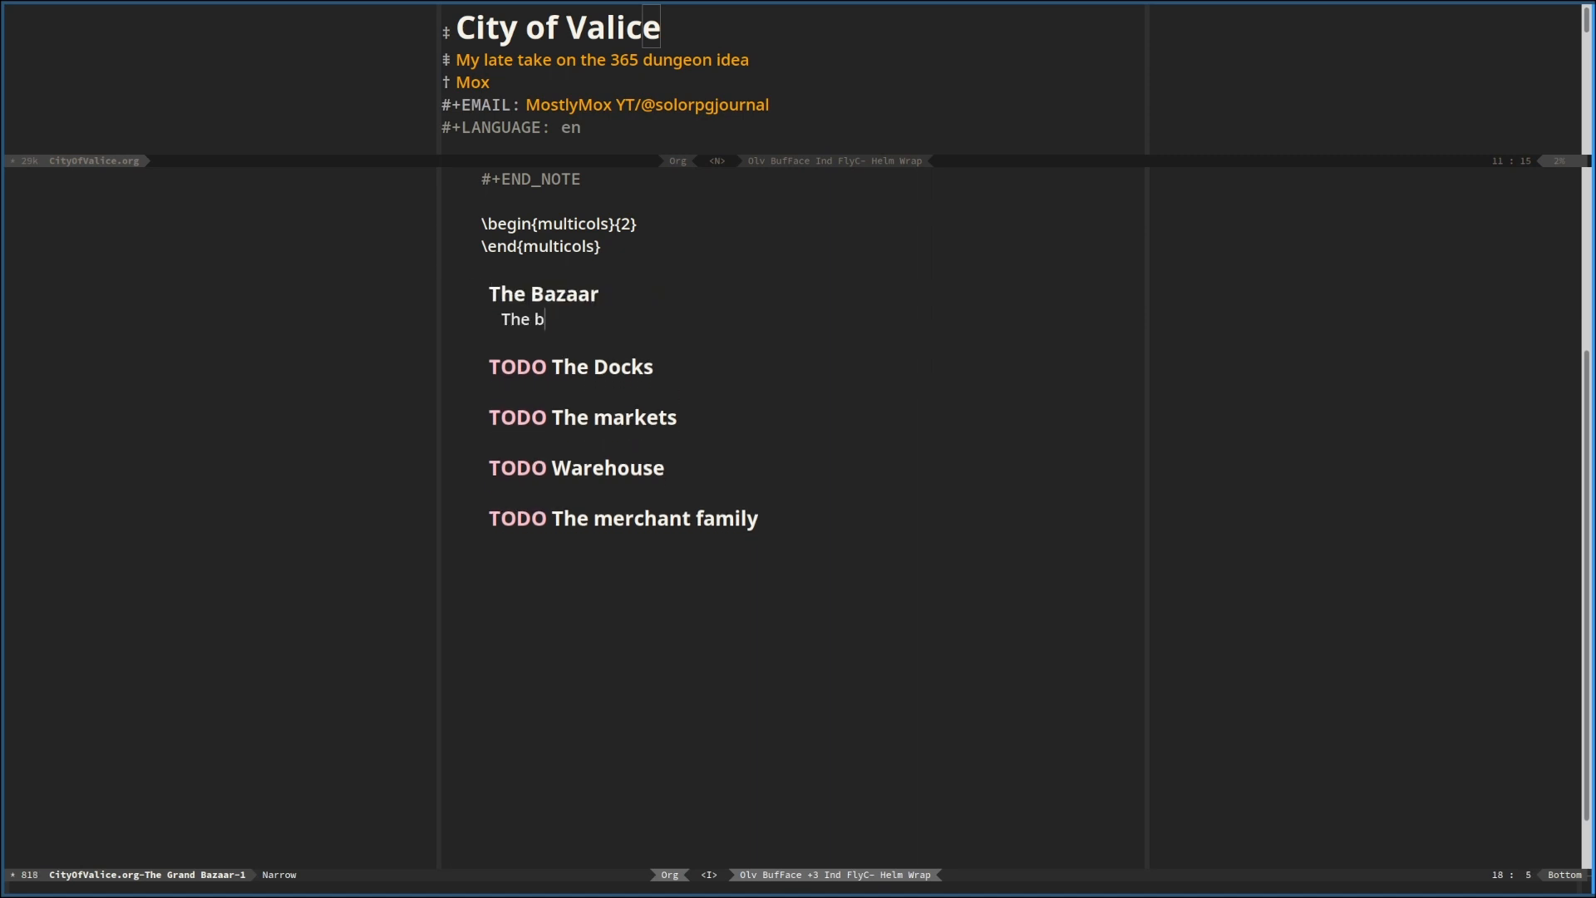
key("BackSpace")
type("Bazaar is")
key("ctrl+BackSpace")
key("ctrl+BackSpace")
key("ctrl+BackSpace")
type("At the centre of a sm")
key("BackSpace")
type("prawling maze of ")
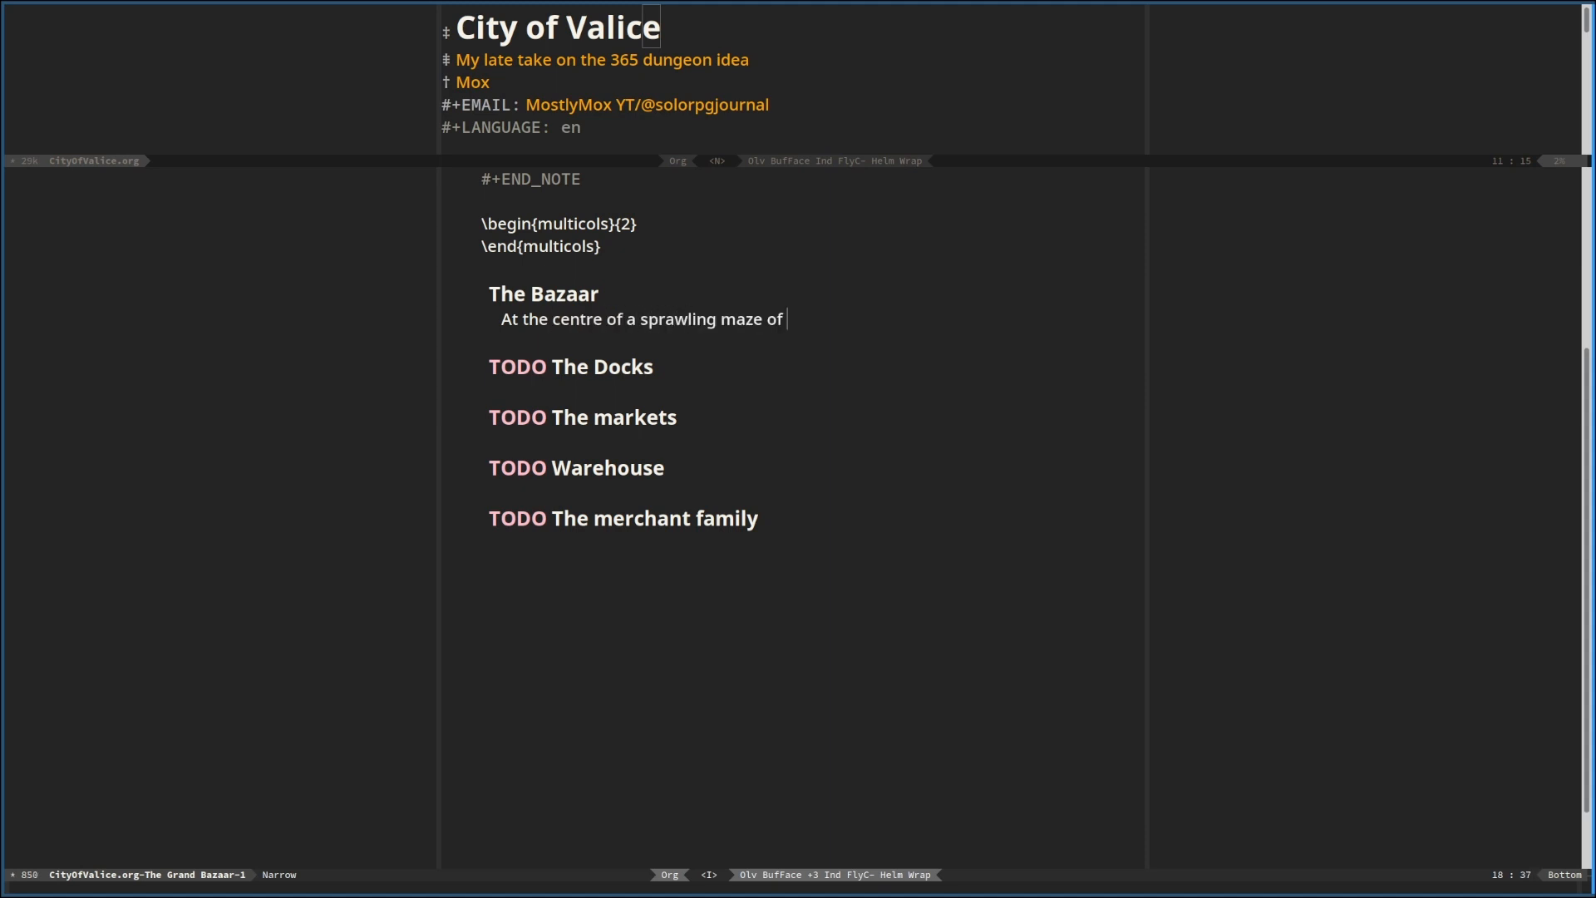
type("arcades")
Add a lower-level TODO heading "find etamology of arcade" below the Bazaar text
key("Left")
key("Left")
key("Left")
key("Left")
key("Return")
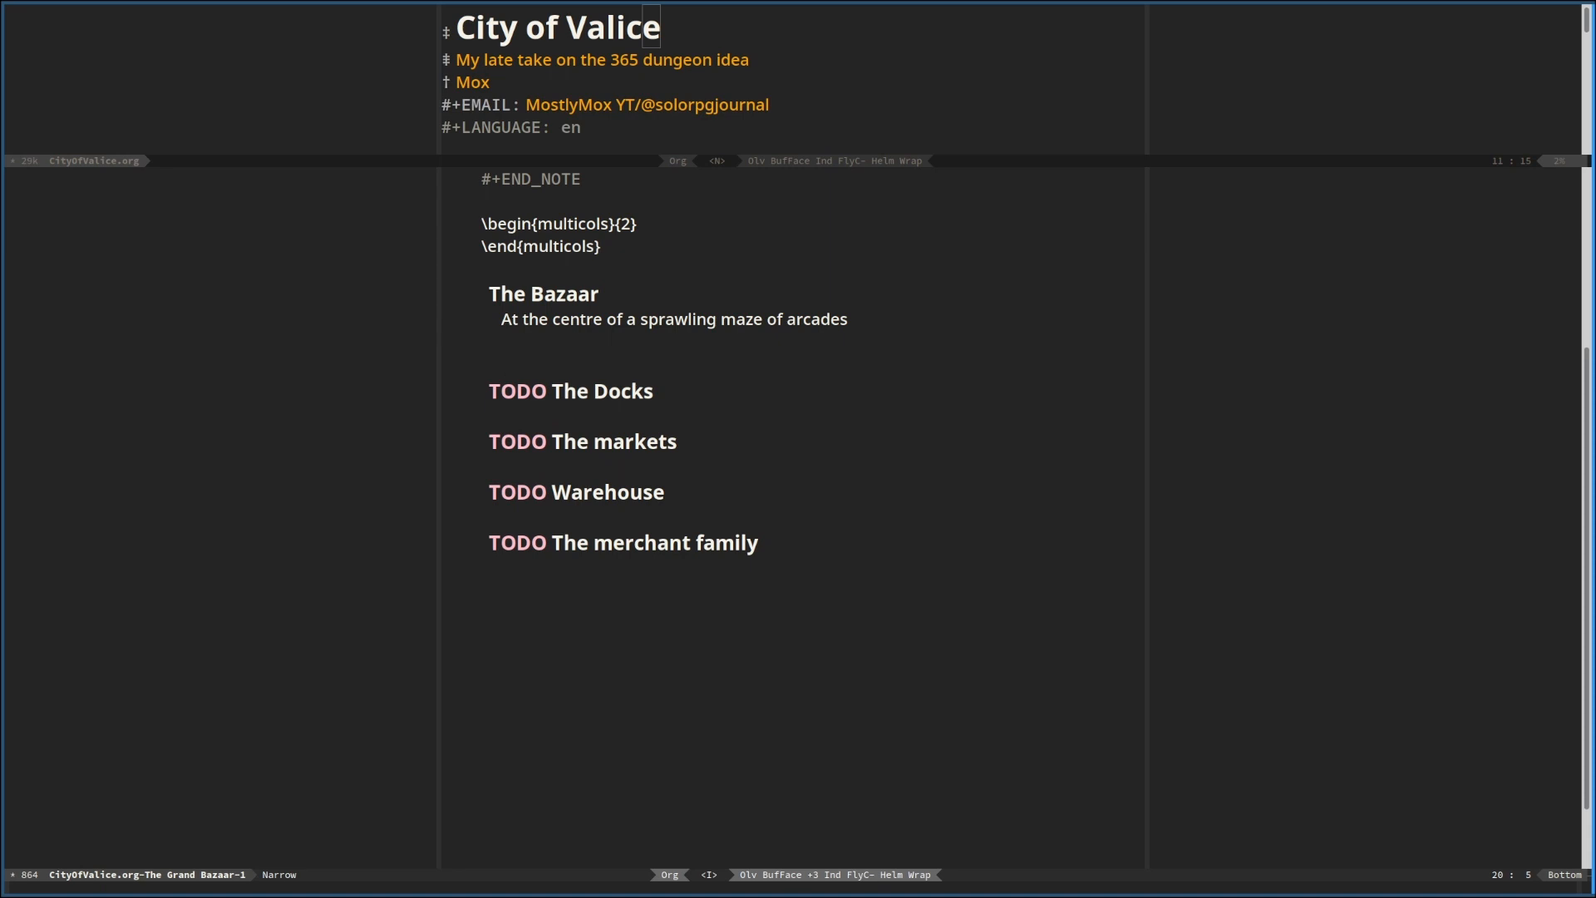
type("TODO find etamol")
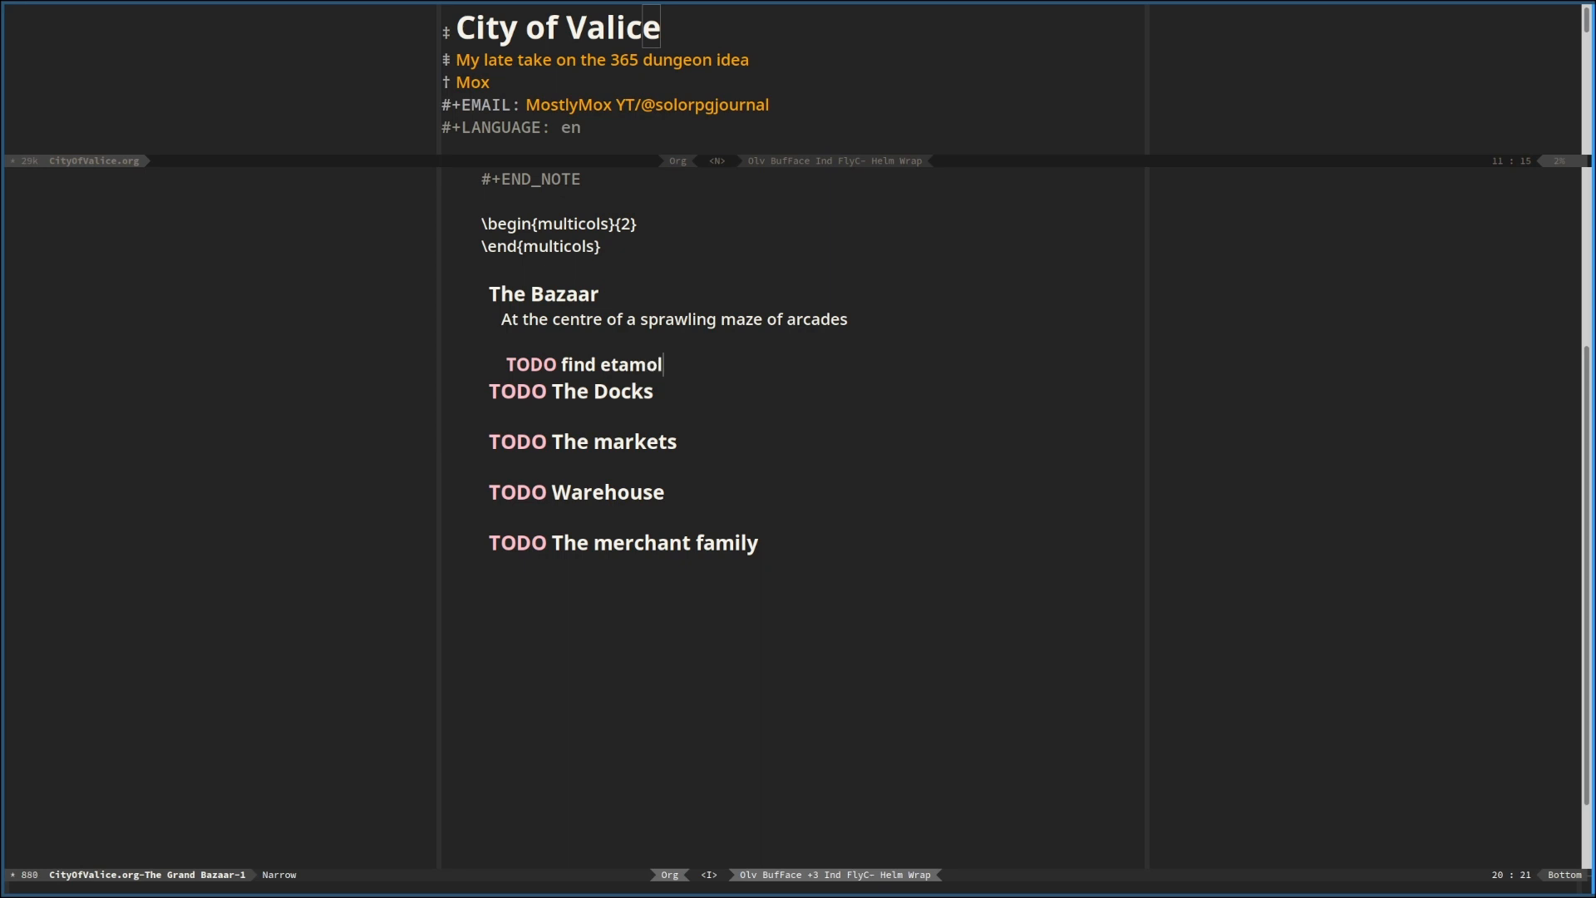
type("ogy of arcade")
key("Return")
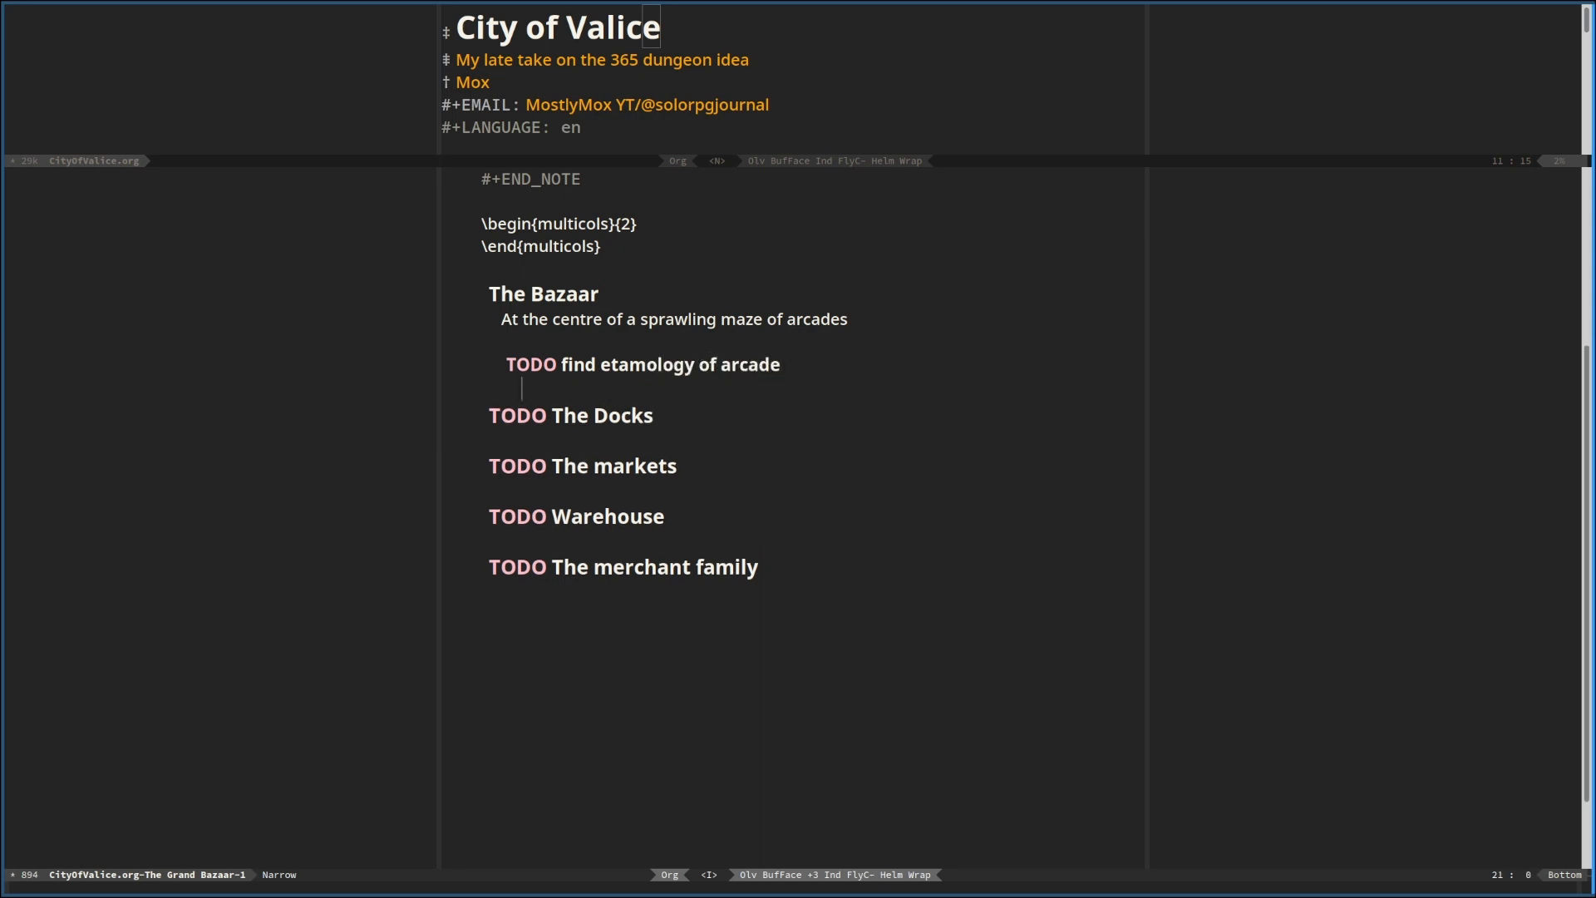
Continue the Bazaar sentence after "arcades" with "lies a large square"
key("Up")
key("Up")
key("Up")
key("End")
type("lies a large square")
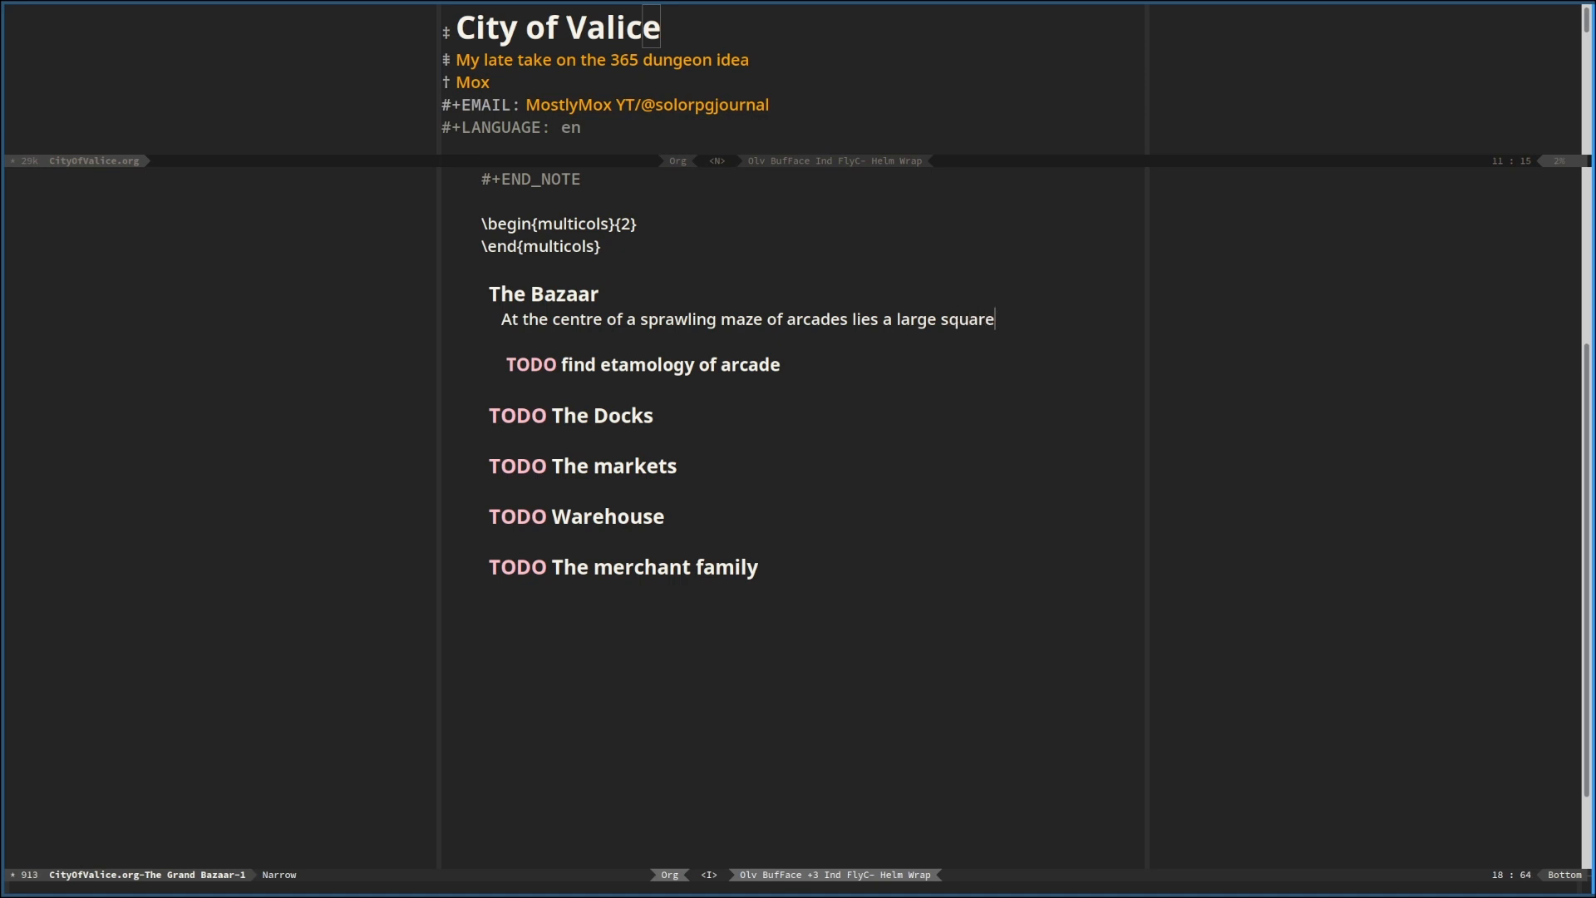
type(",")
type(" which would be")
Add ", which" after "square", trying and then removing the wording "instead of being open"
key("BackSpace")
key("BackSpace")
key("BackSpace")
key("BackSpace")
key("BackSpace")
key("BackSpace")
key("BackSpace")
key("BackSpace")
key("BackSpace")
type("instead of bei")
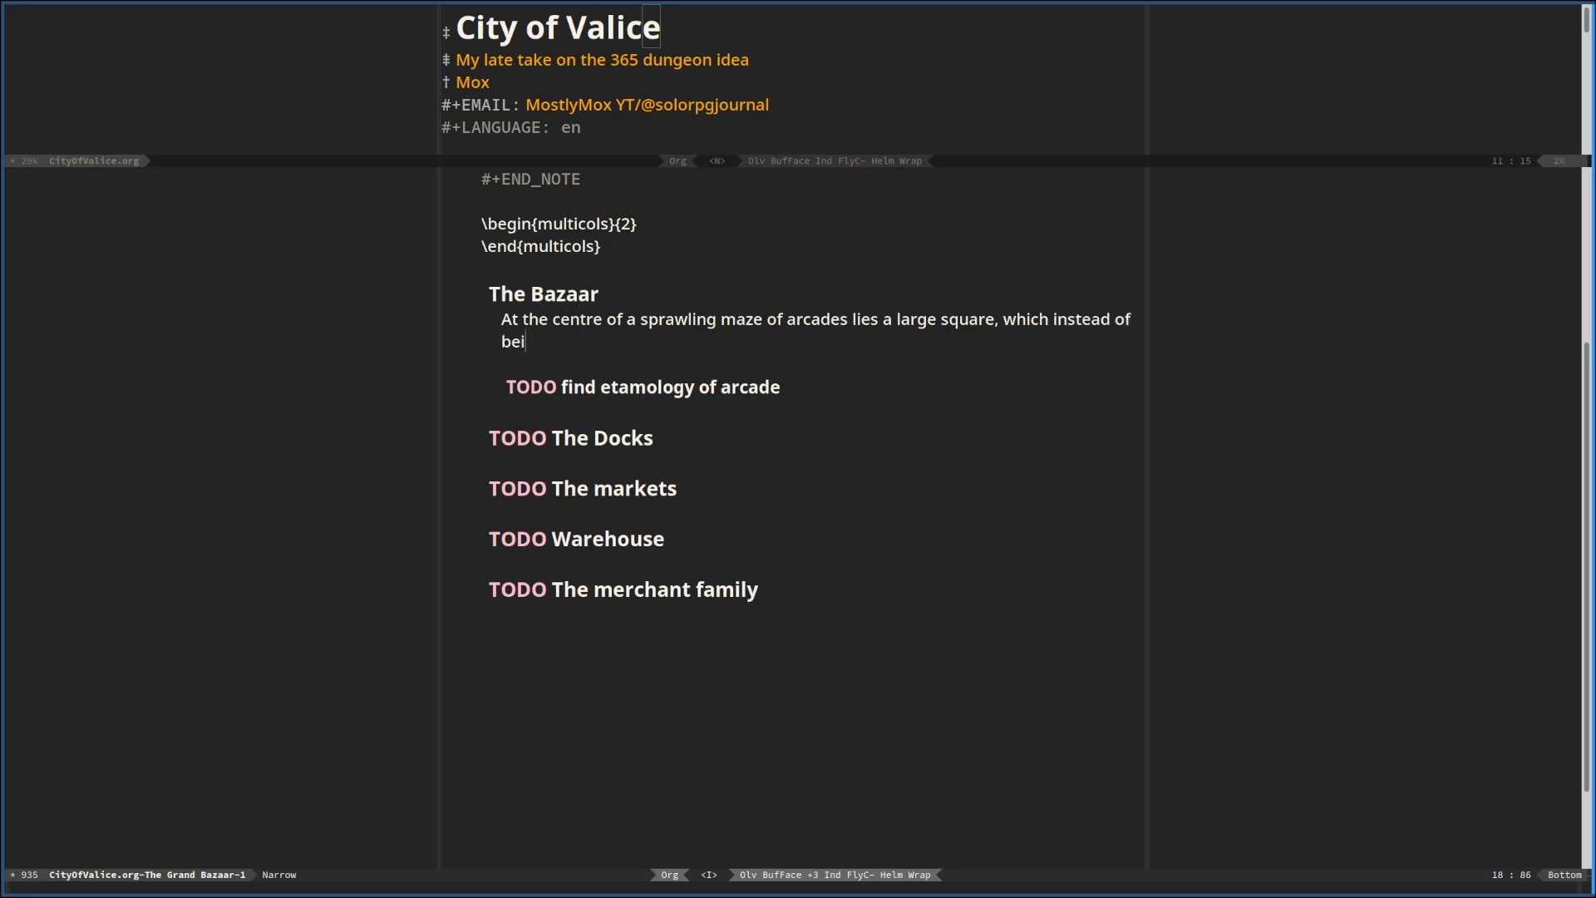
type("ng open")
key("BackSpace")
key("BackSpace")
key("BackSpace")
key("BackSpace")
key("BackSpace")
key("BackSpace")
key("BackSpace")
key("BackSpace")
key("BackSpace")
key("BackSpace")
key("BackSpace")
key("BackSpace")
key("BackSpace")
key("BackSpace")
key("BackSpace")
key("BackSpace")
key("BackSpace")
key("BackSpace")
key("BackSpace")
key("BackSpace")
key("BackSpace")
key("BackSpace")
key("BackSpace")
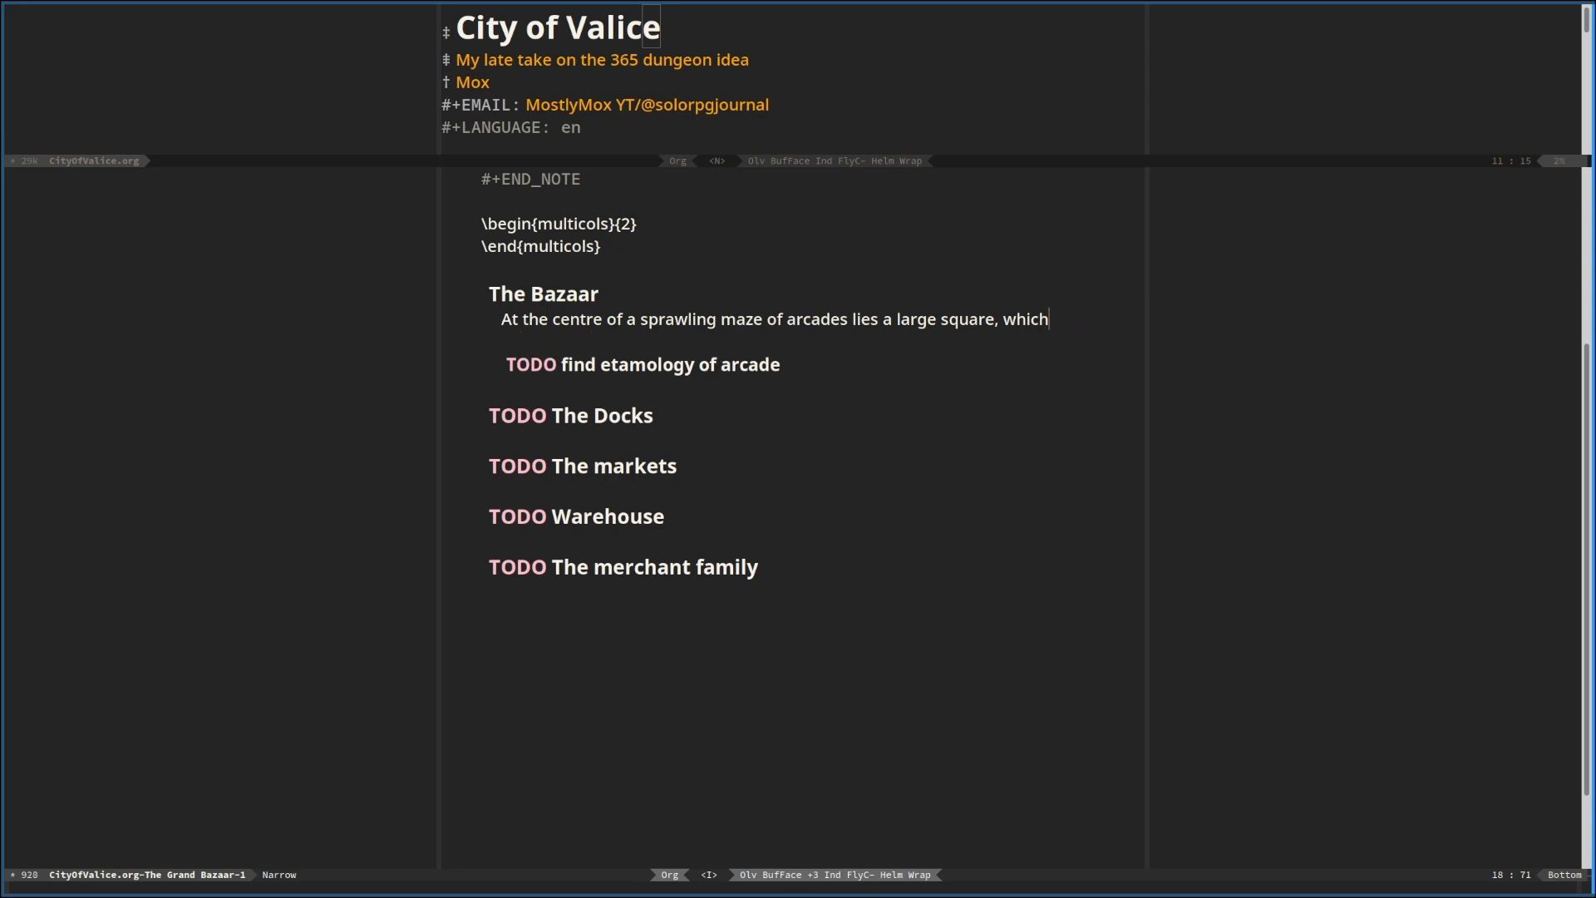
Continue the sentence after "which" with "is filled with small stalles, just adding more to"
type("is filled with small sta")
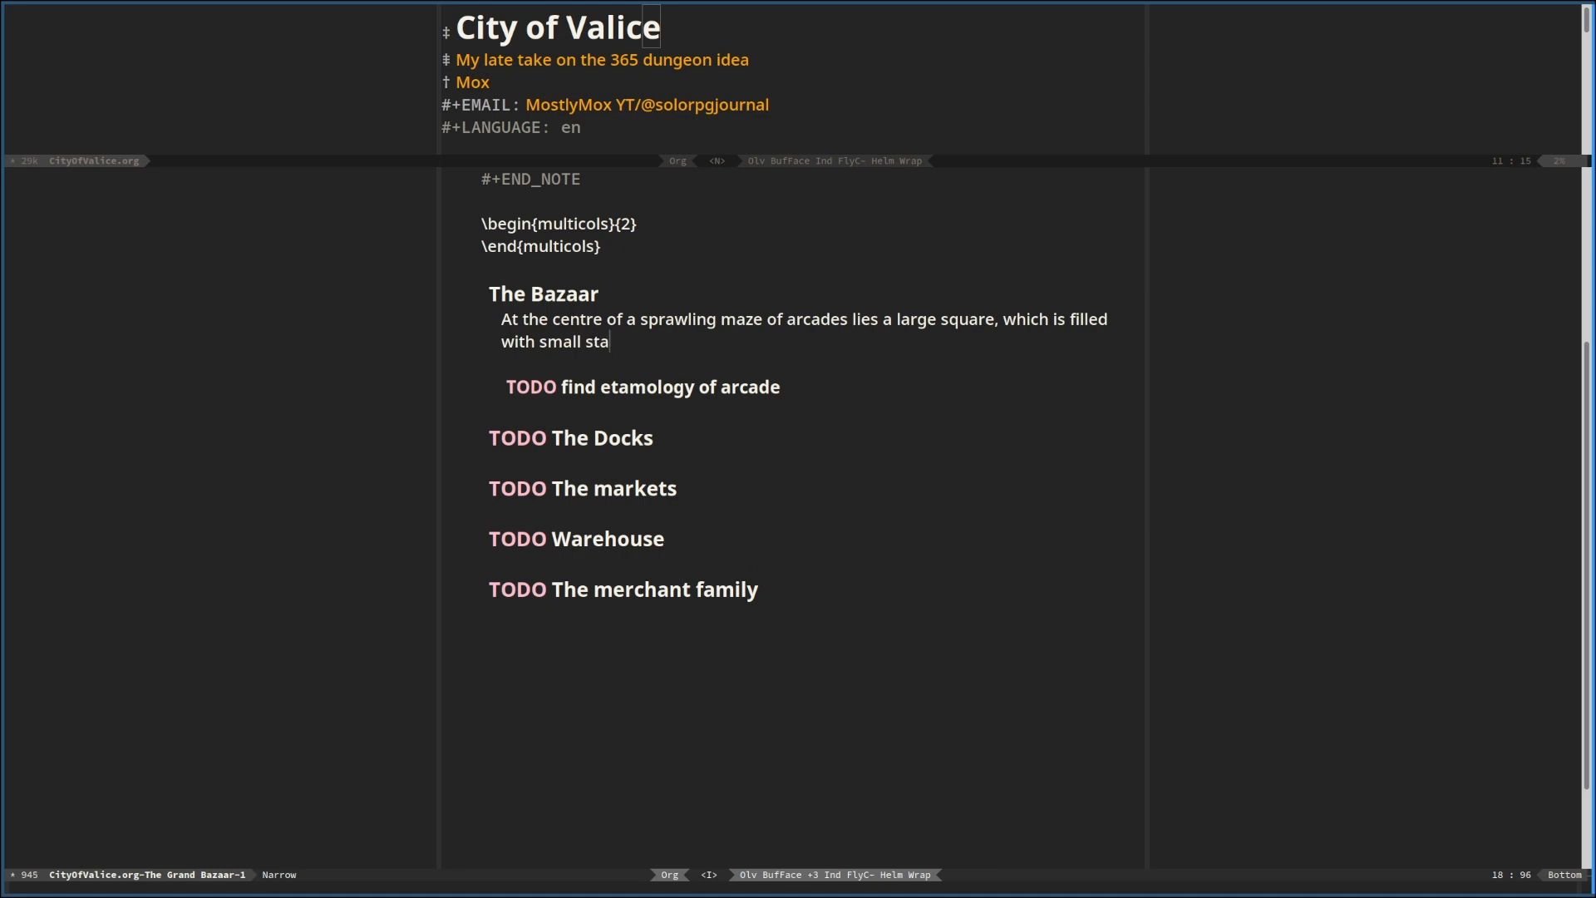
type("lles, just da")
key("BackSpace")
key("BackSpace")
type("adding ")
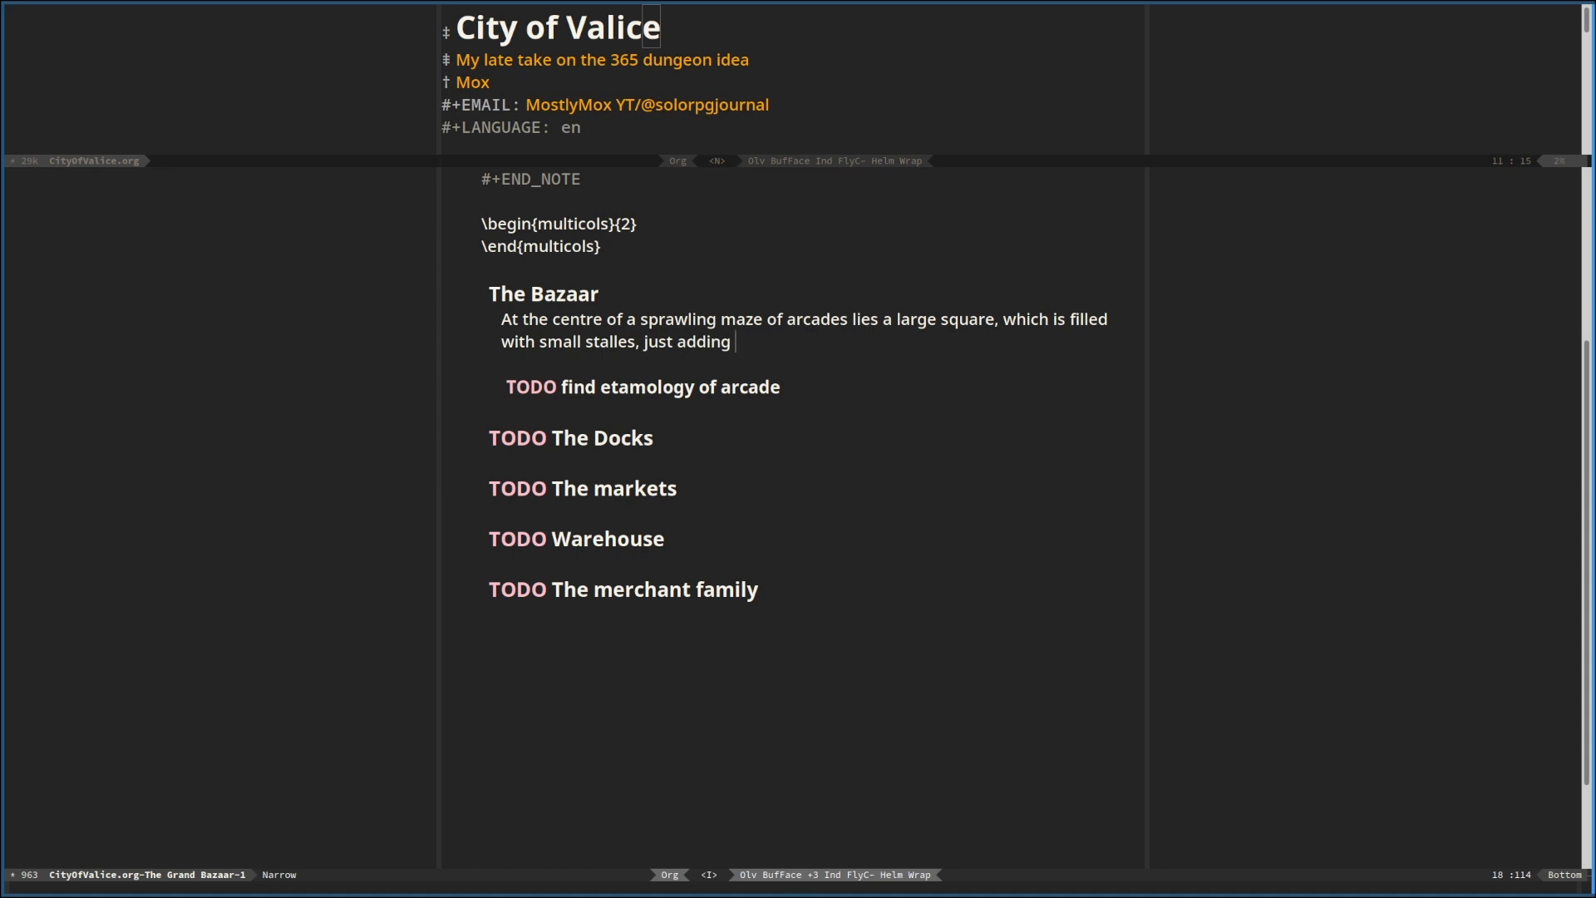
type("more to the coorid")
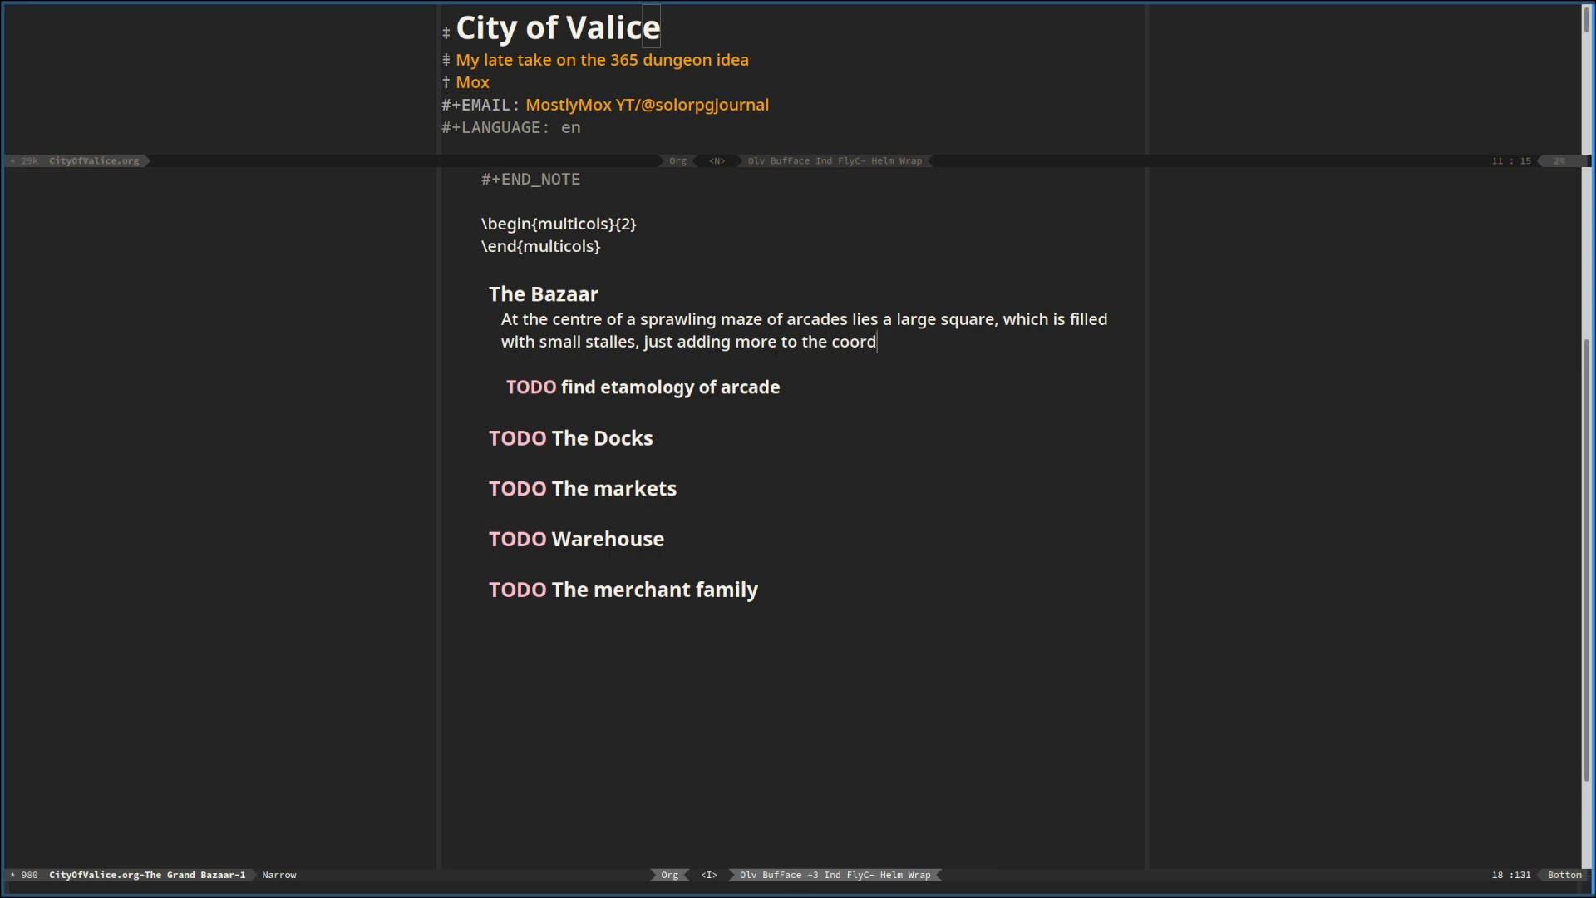
Finish the sentence with "the coridors of shops."
key("BackSpace")
type("idors of")
key("Left")
key("Left")
key("Left")
key("Left")
key("Left")
key("Left")
key("Left")
key("Left")
key("Left")
key("Left")
key("Delete")
key("Delete")
type("r")
type("shops . The Baz")
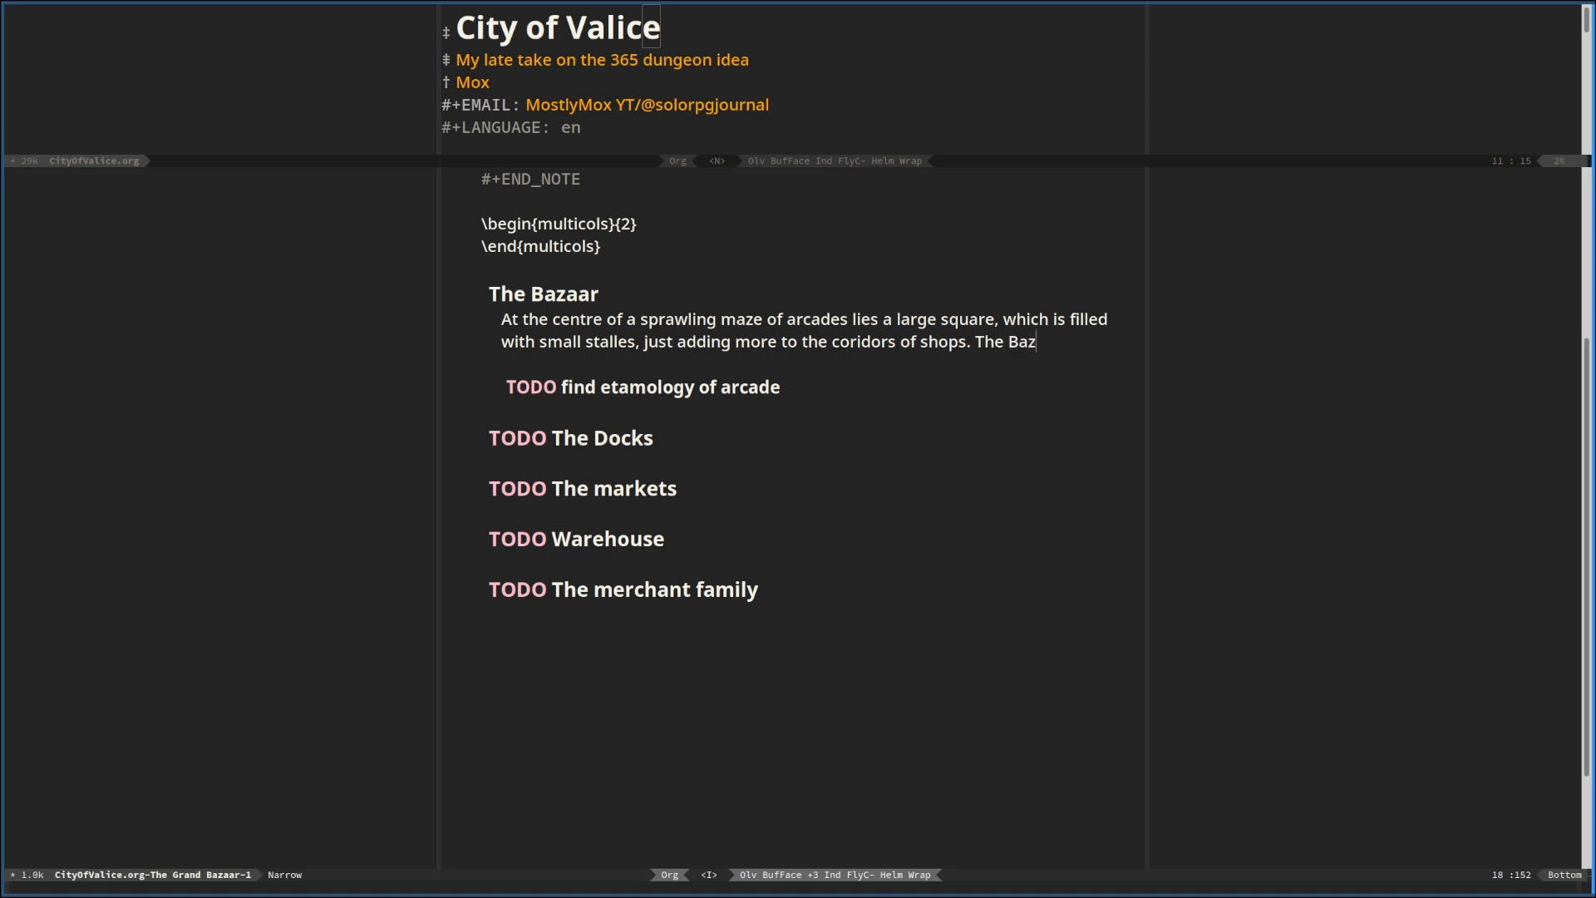
type("aar is esset")
key("BackSpace")
key("BackSpace")
key("BackSpace")
key("BackSpace")
key("BackSpace")
key("BackSpace")
key("BackSpace")
key("BackSpace")
key("BackSpace")
key("BackSpace")
key("BackSpace")
key("BackSpace")
key("BackSpace")
key("BackSpace")
key("BackSpace")
key("BackSpace")
key("BackSpace")
key("BackSpace")
key("BackSpace")
key("BackSpace")
Move the paragraph about the arcades and square from under "The Bazaar" to under "The markets"
key("Escape")
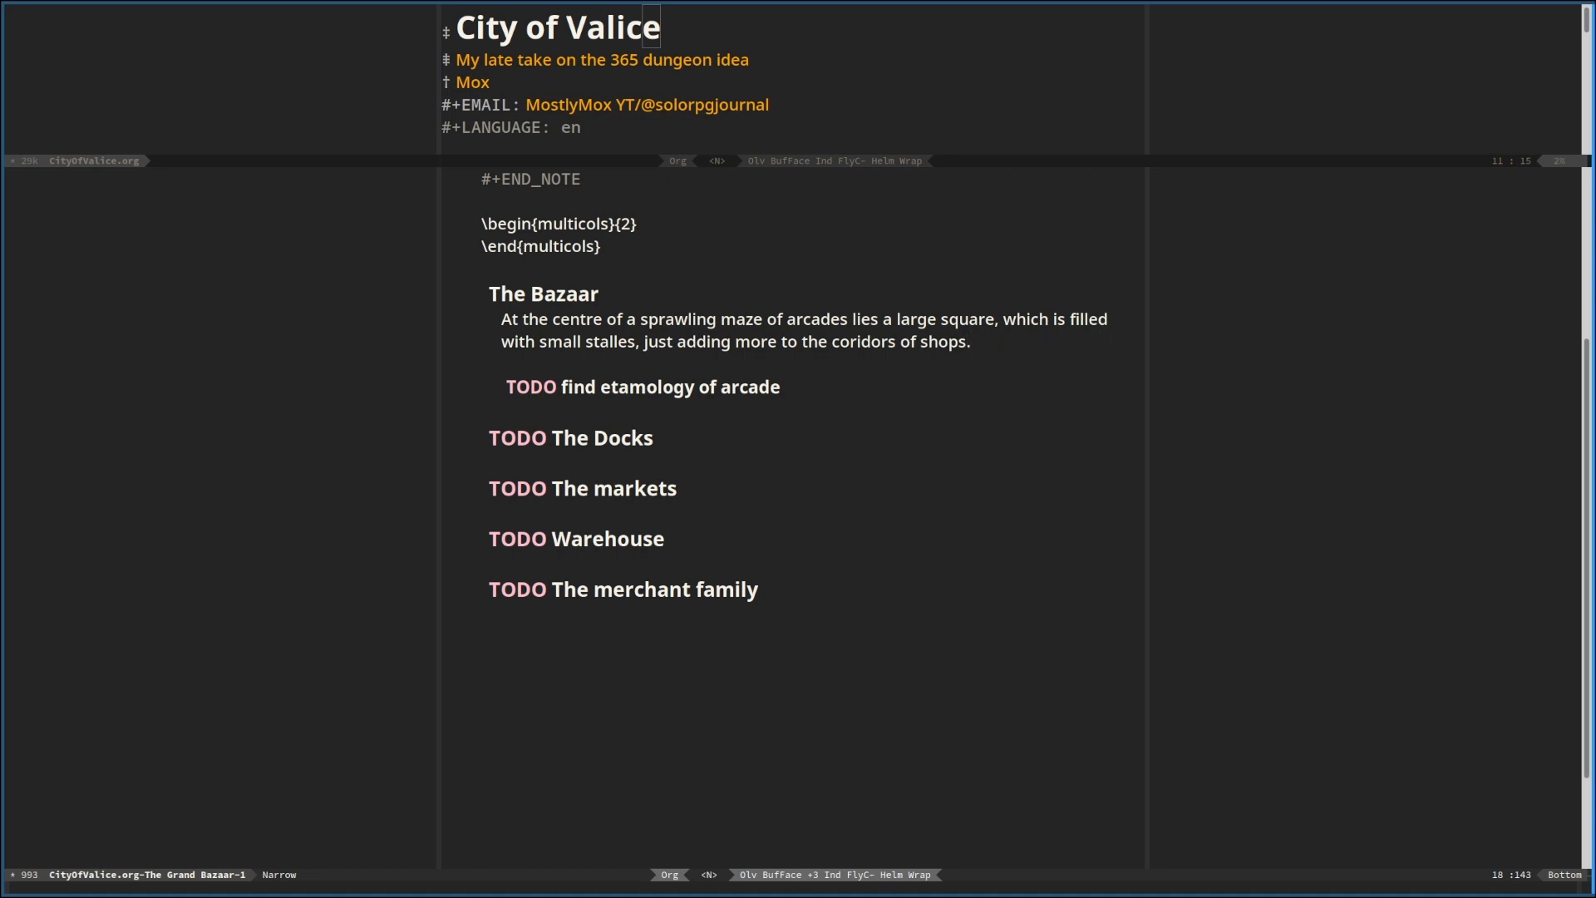
key("d")
key("d")
key("j")
key("j")
key("j")
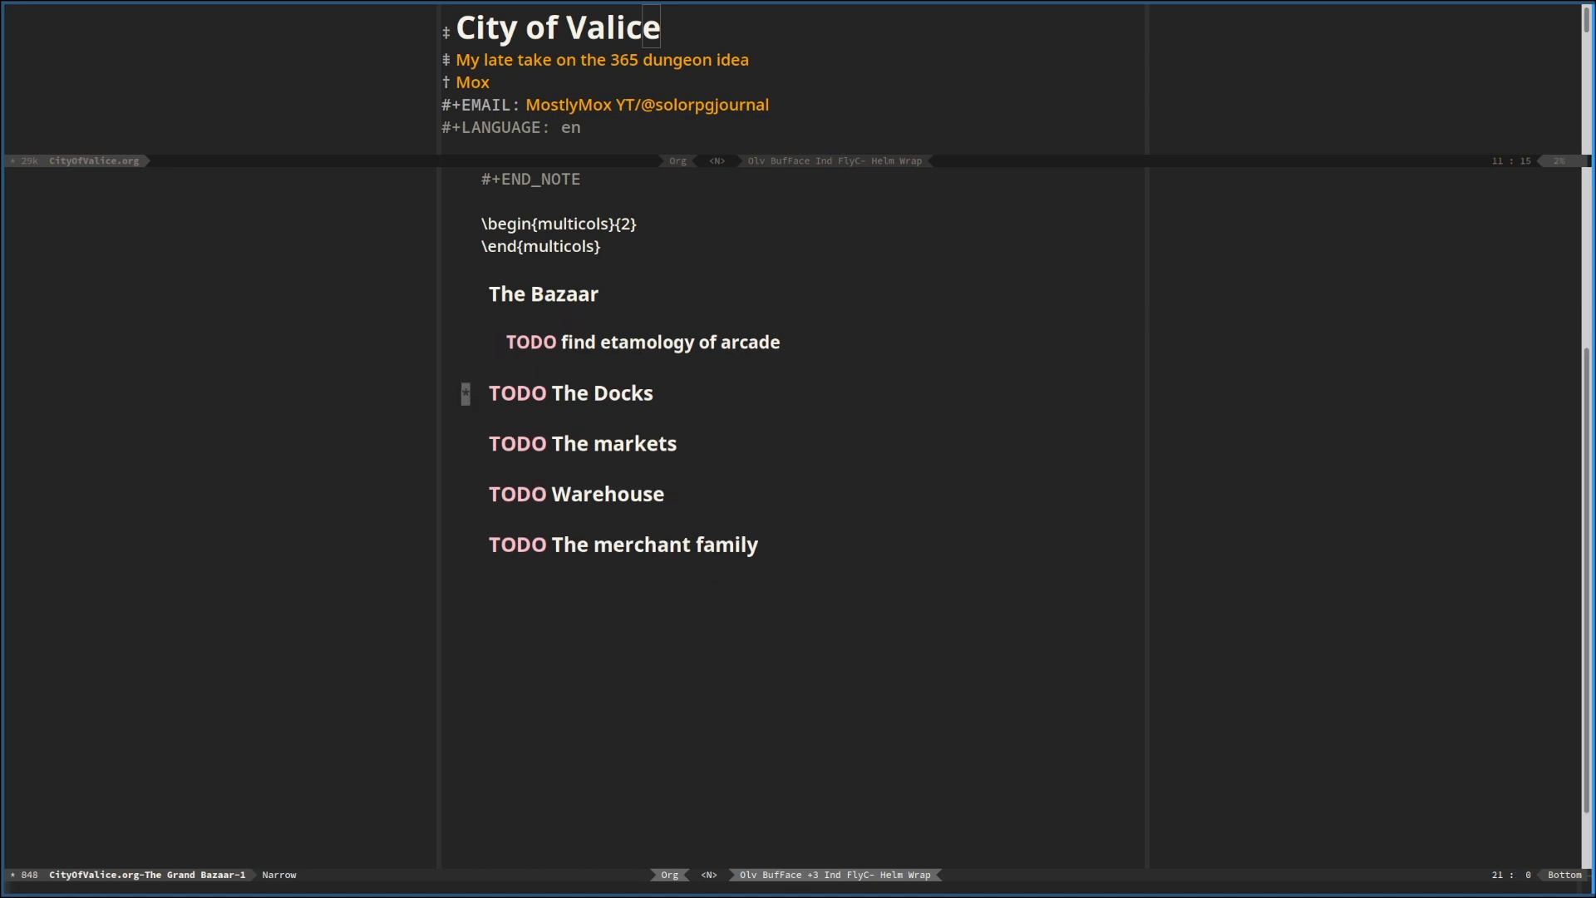
key("j")
key("j")
key("p")
key("k")
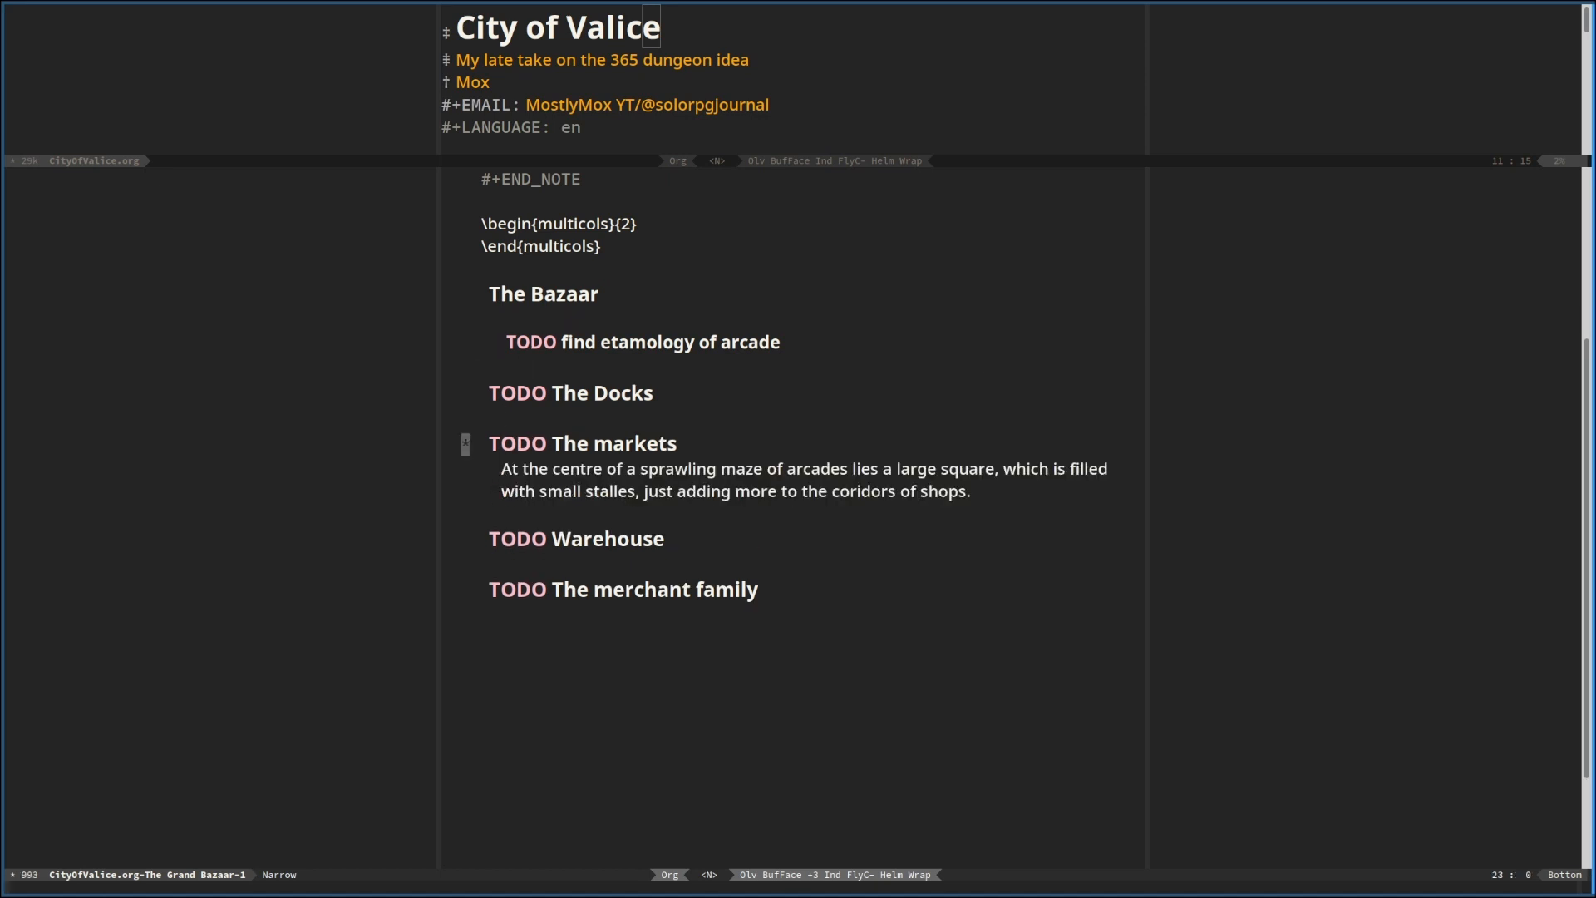
Remove the TODO keyword from "The markets" and move that heading with its text above "The Docks"
key("l")
key("l")
key("l")
key("l")
key("x")
key("x")
key("x")
key("x")
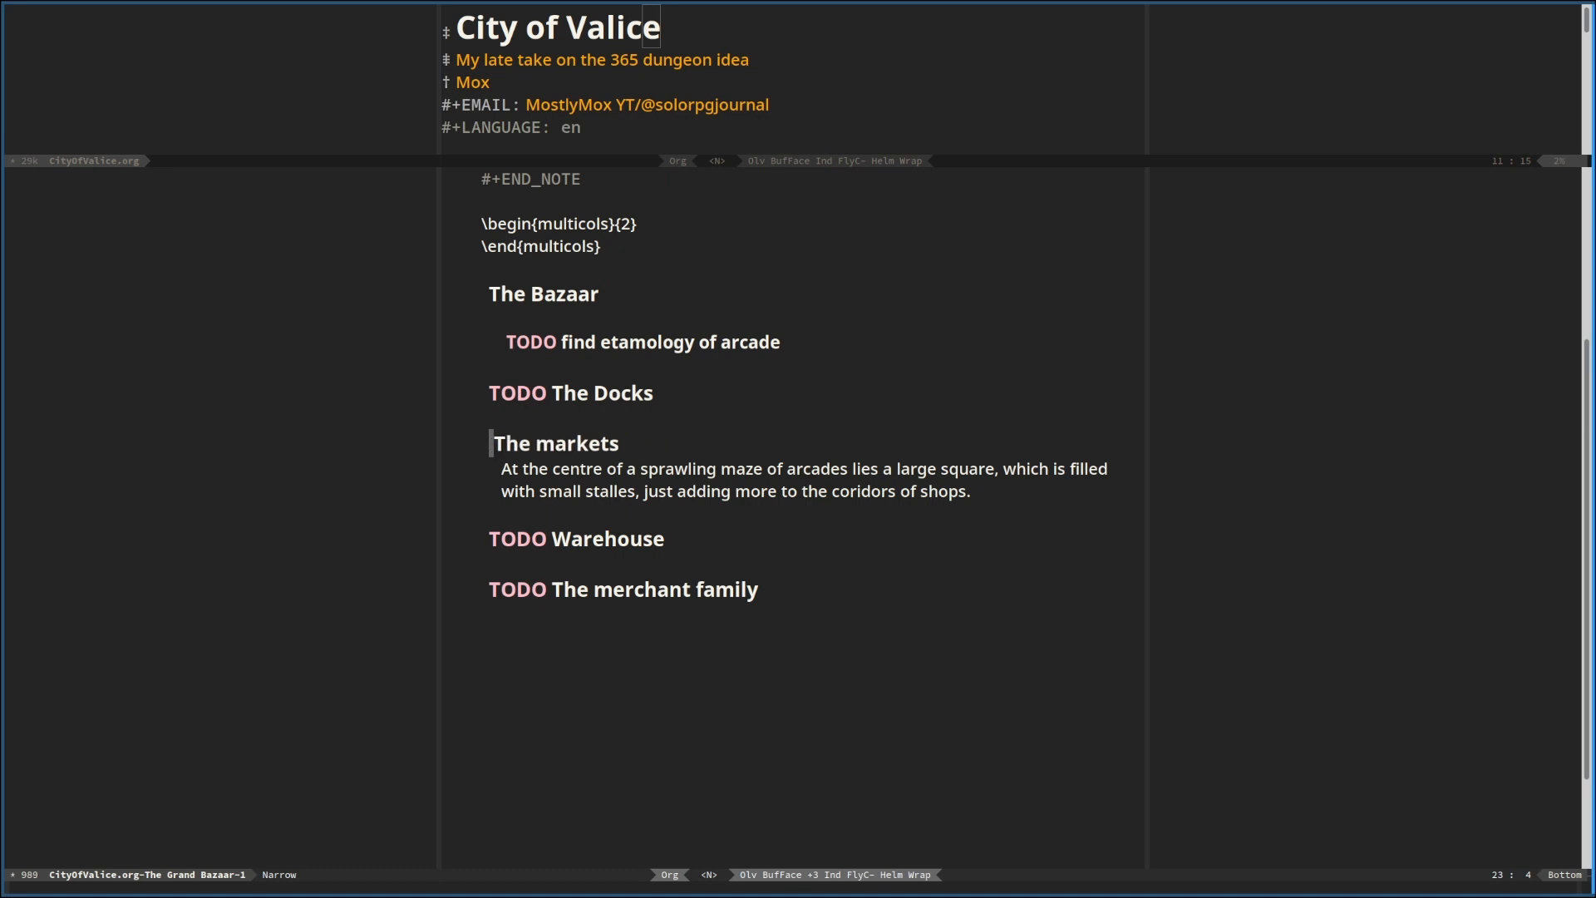
key("x")
key("alt+Up")
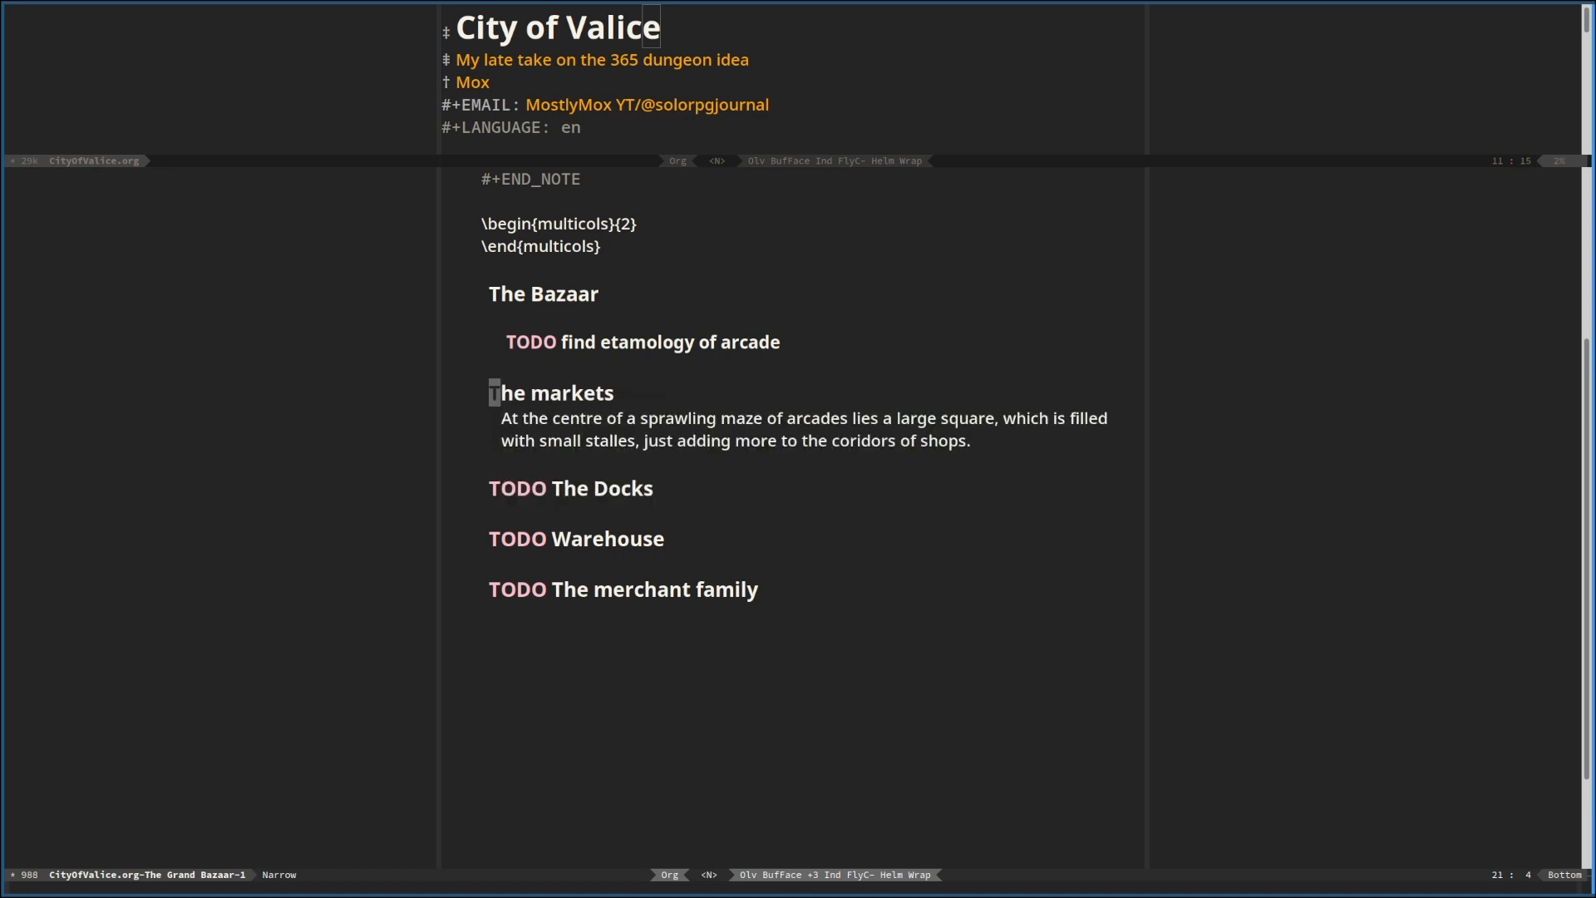
Move the "find etamology of arcade" TODO below the markets paragraph, separated by a blank line
key("k")
key("d")
key("d")
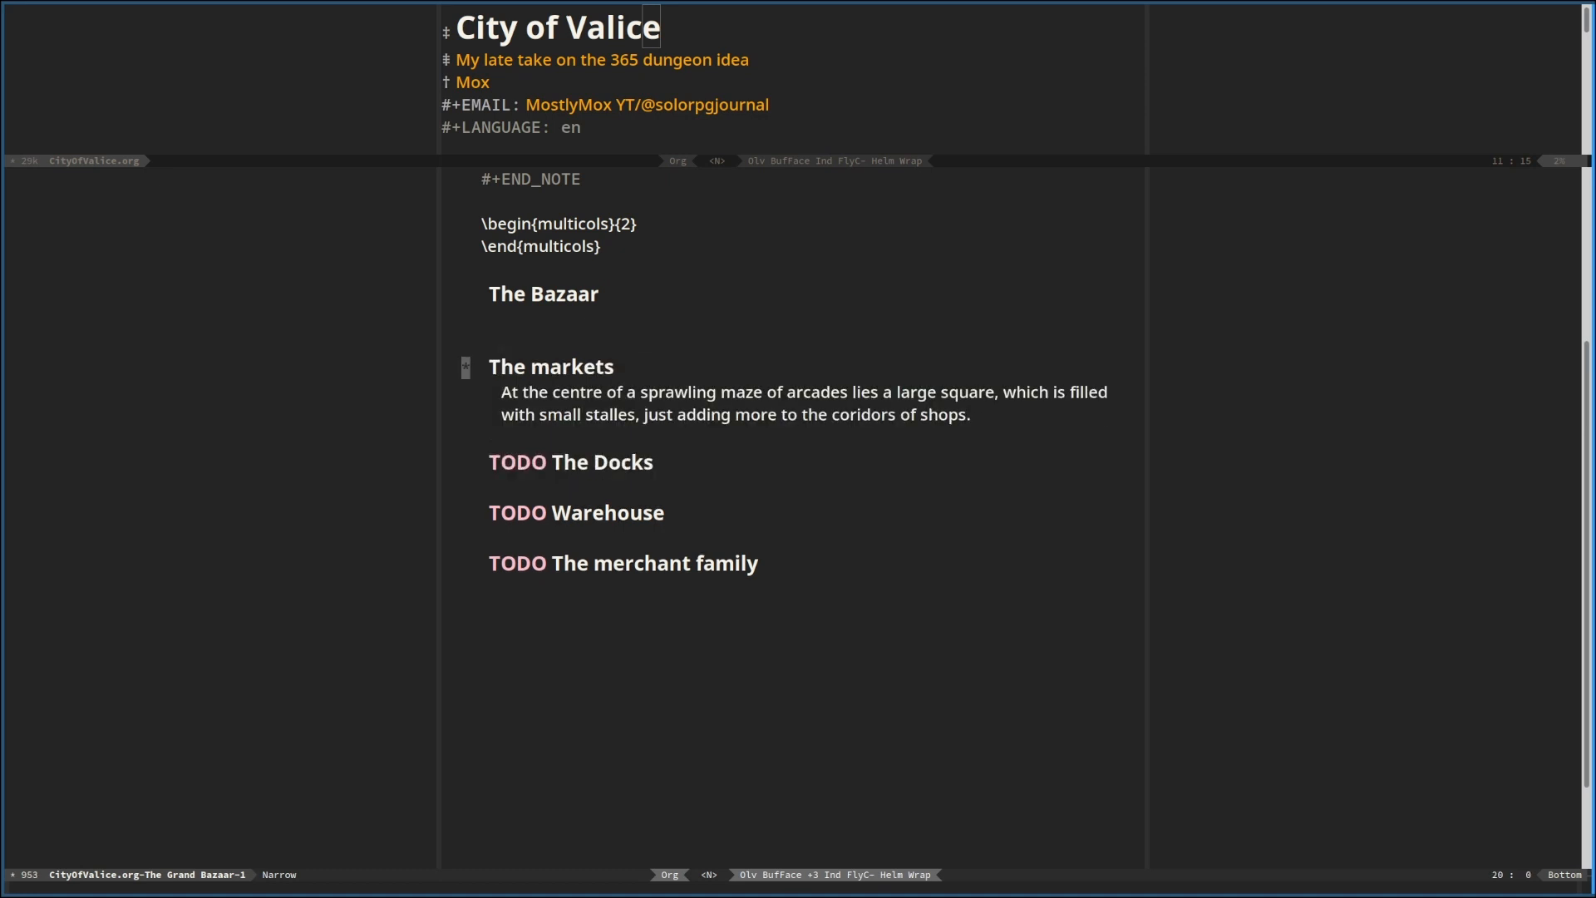
key("j")
key("p")
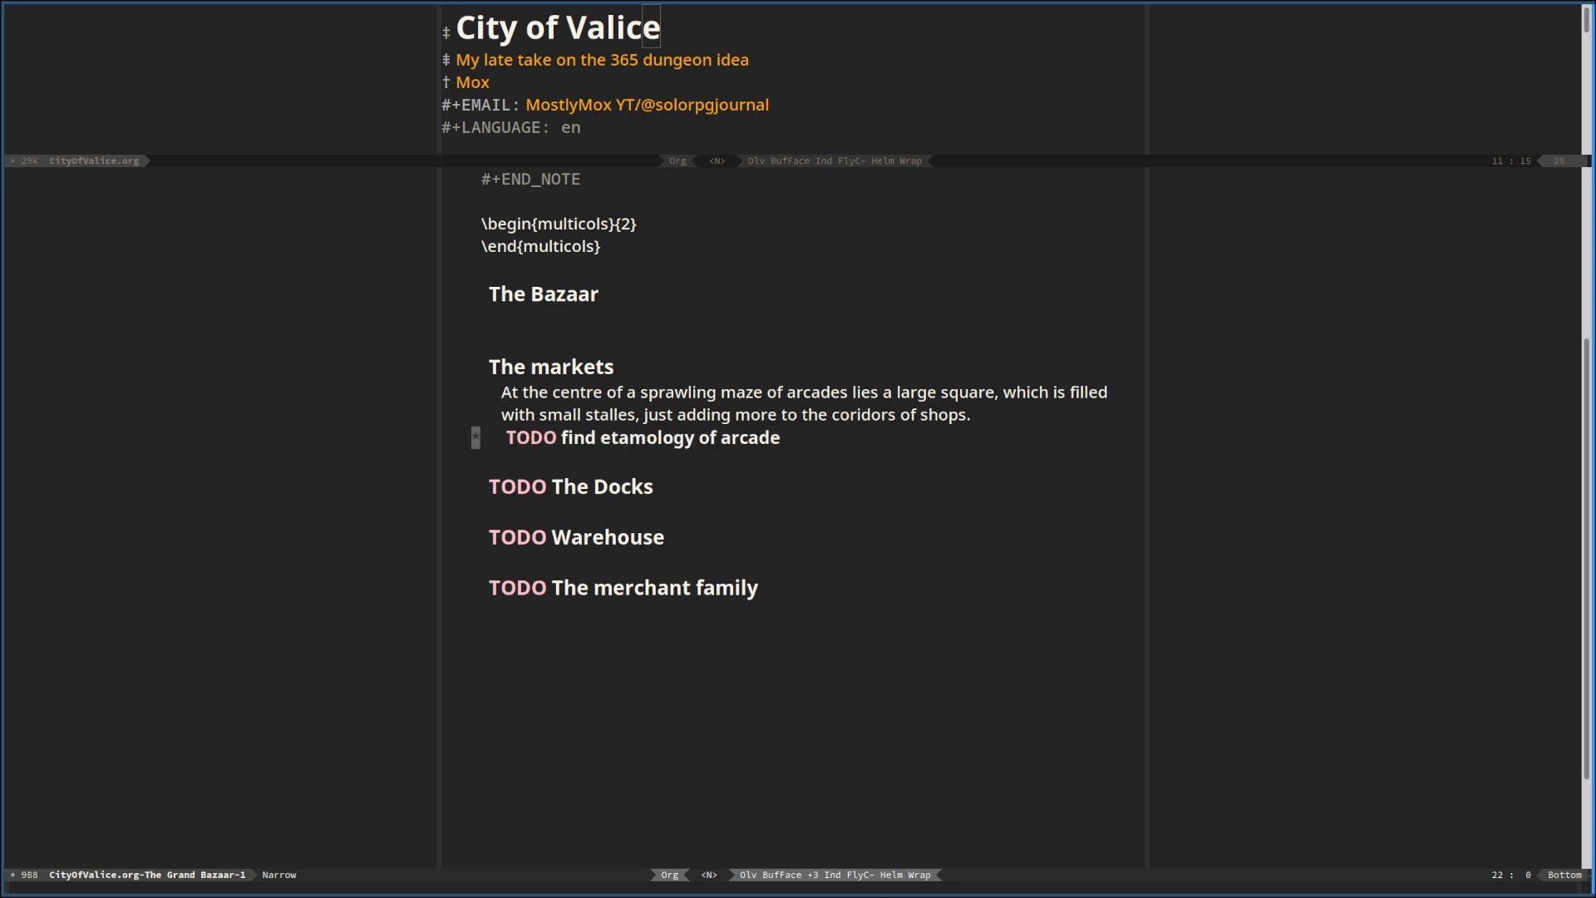
key("k")
key("o")
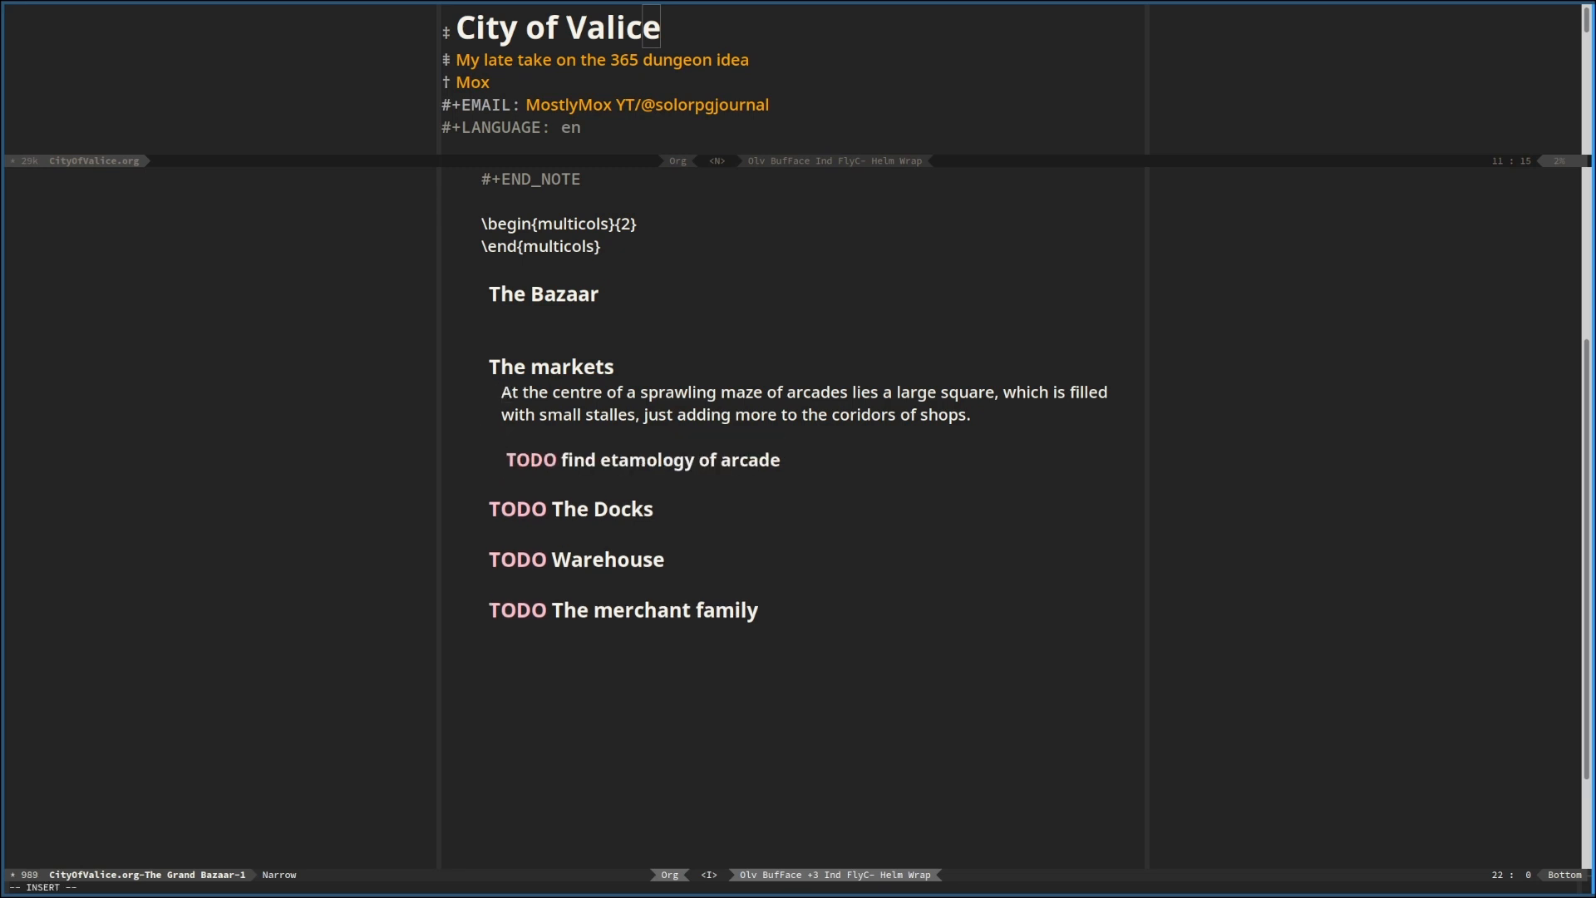
Begin a new paragraph under "The Bazaar" with "This district is"
key("Up")
key("Up")
key("Up")
key("Up")
key("Up")
key("Up")
type("This dis")
type("i")
key("BackSpace")
type("trict is")
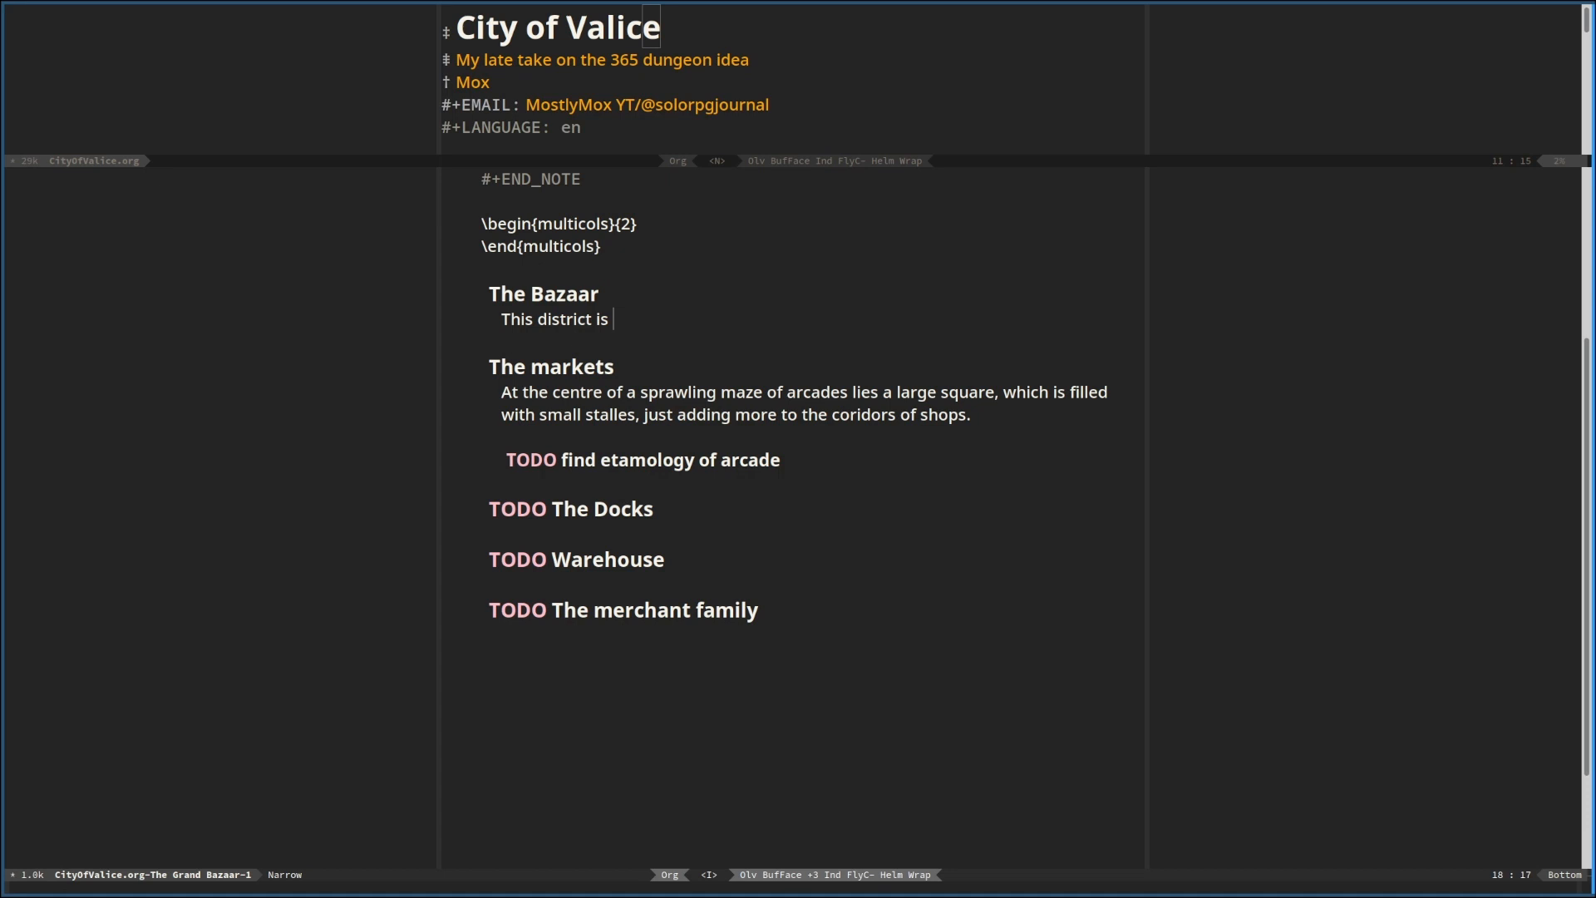
Reword the Bazaar sentence to "This district revolves around a large complex of arcades"
type("centred ar")
type("ound")
key("ctrl+BackSpace")
key("ctrl+BackSpace")
key("ctrl+BackSpace")
type("revolves around a ")
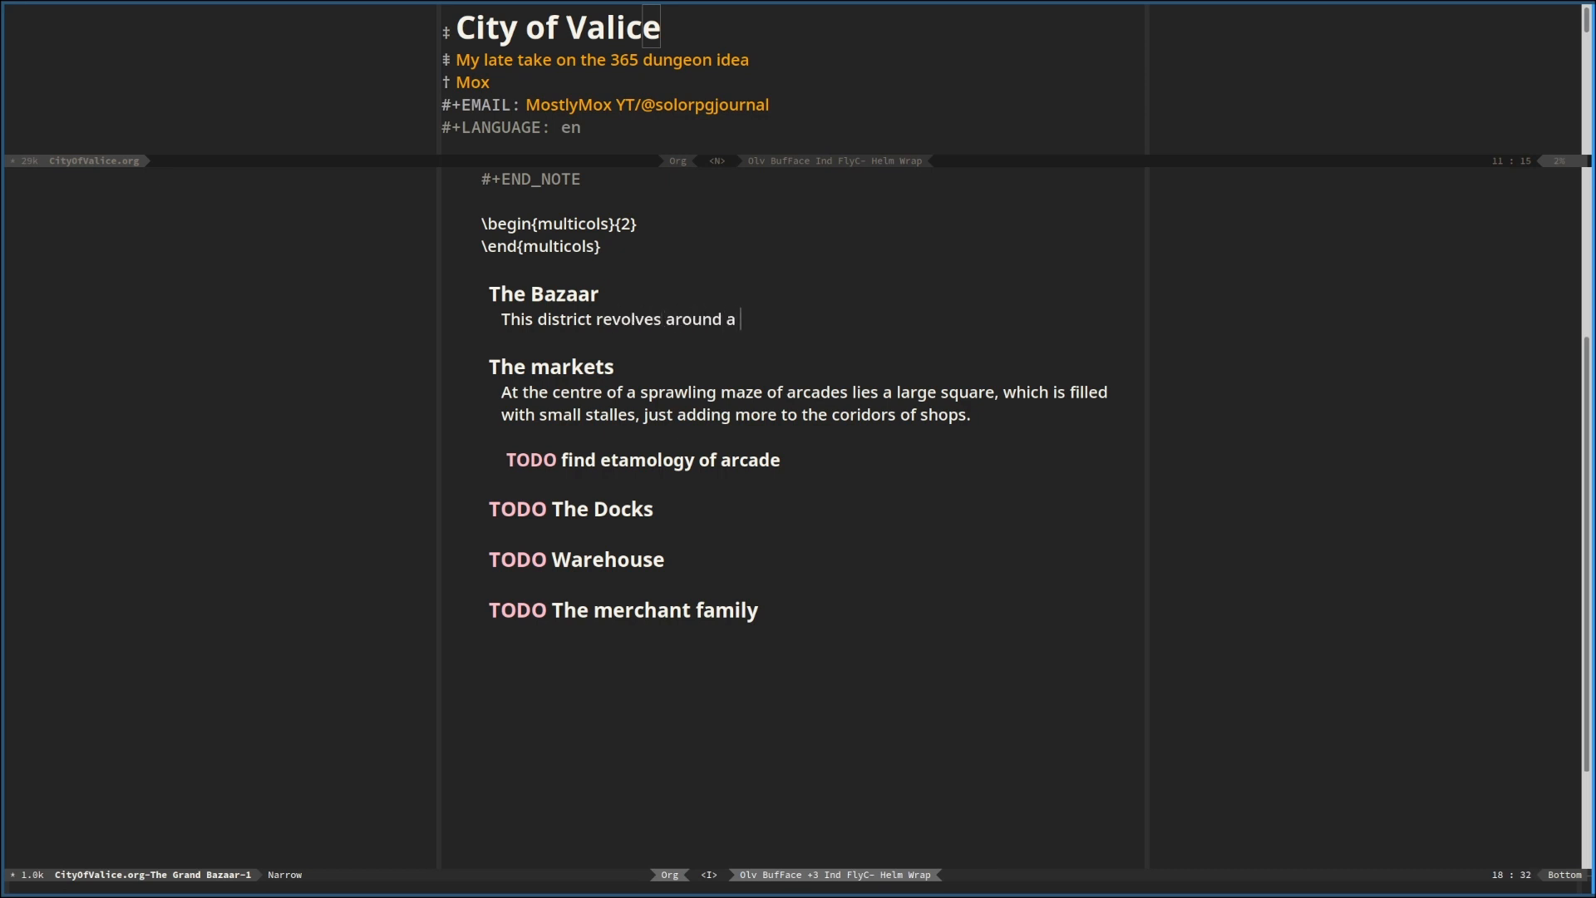
type("large complex of arcades")
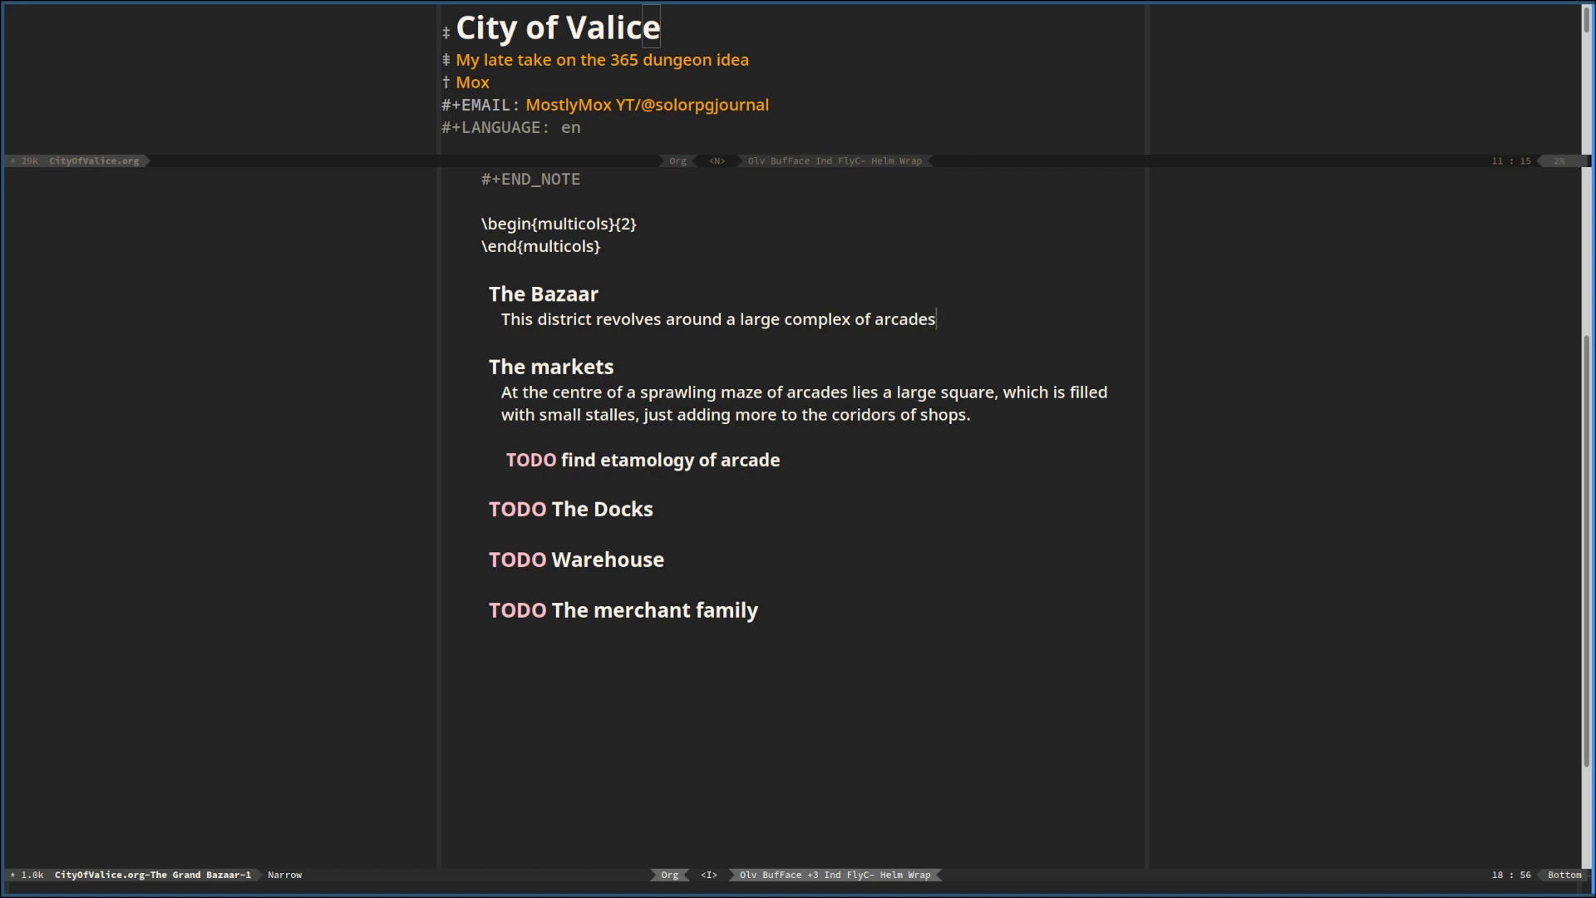
Replace the final "arcades" with "buildings and arcades that house many different shops"
key("BackSpace")
key("BackSpace")
key("BackSpace")
key("BackSpace")
key("BackSpace")
key("BackSpace")
key("BackSpace")
type("buildings and arcades")
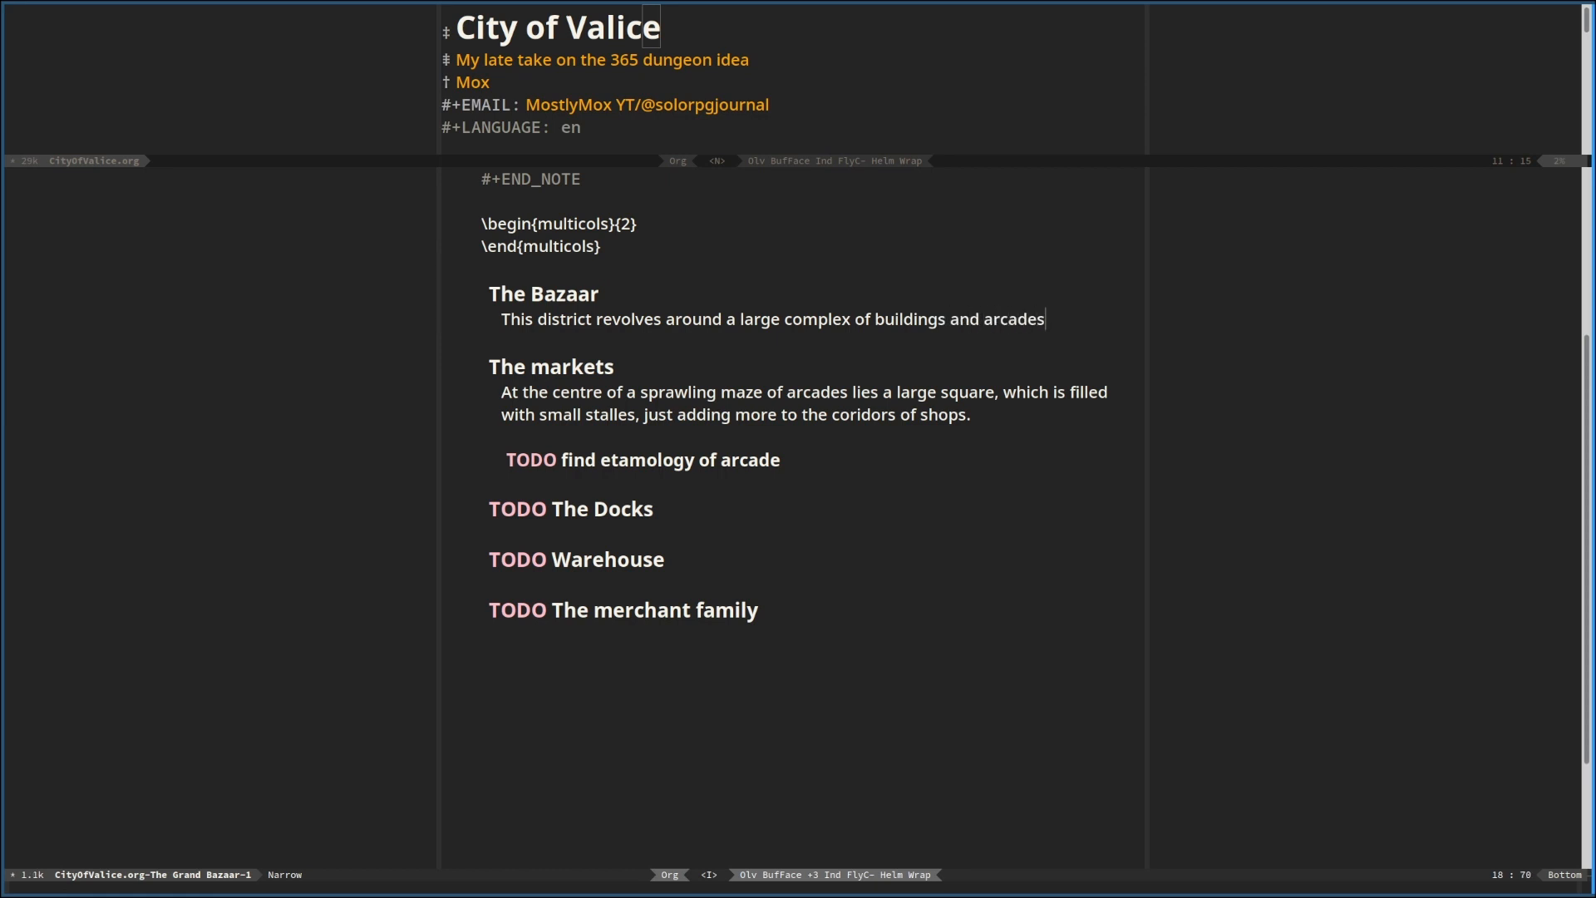
type(" that house many")
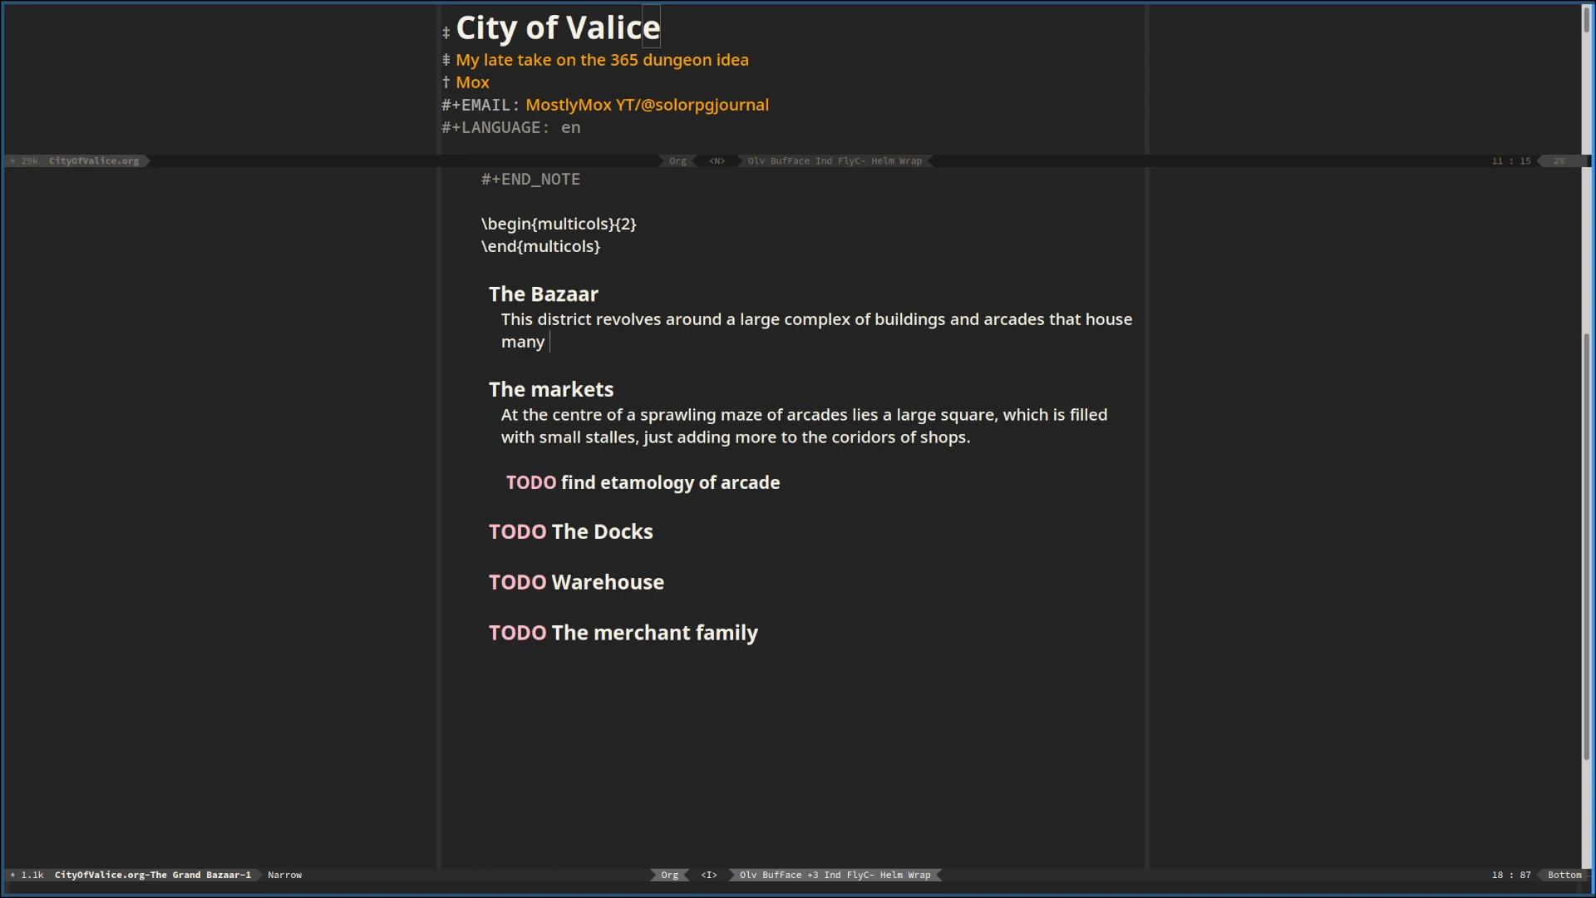
type(" different shops")
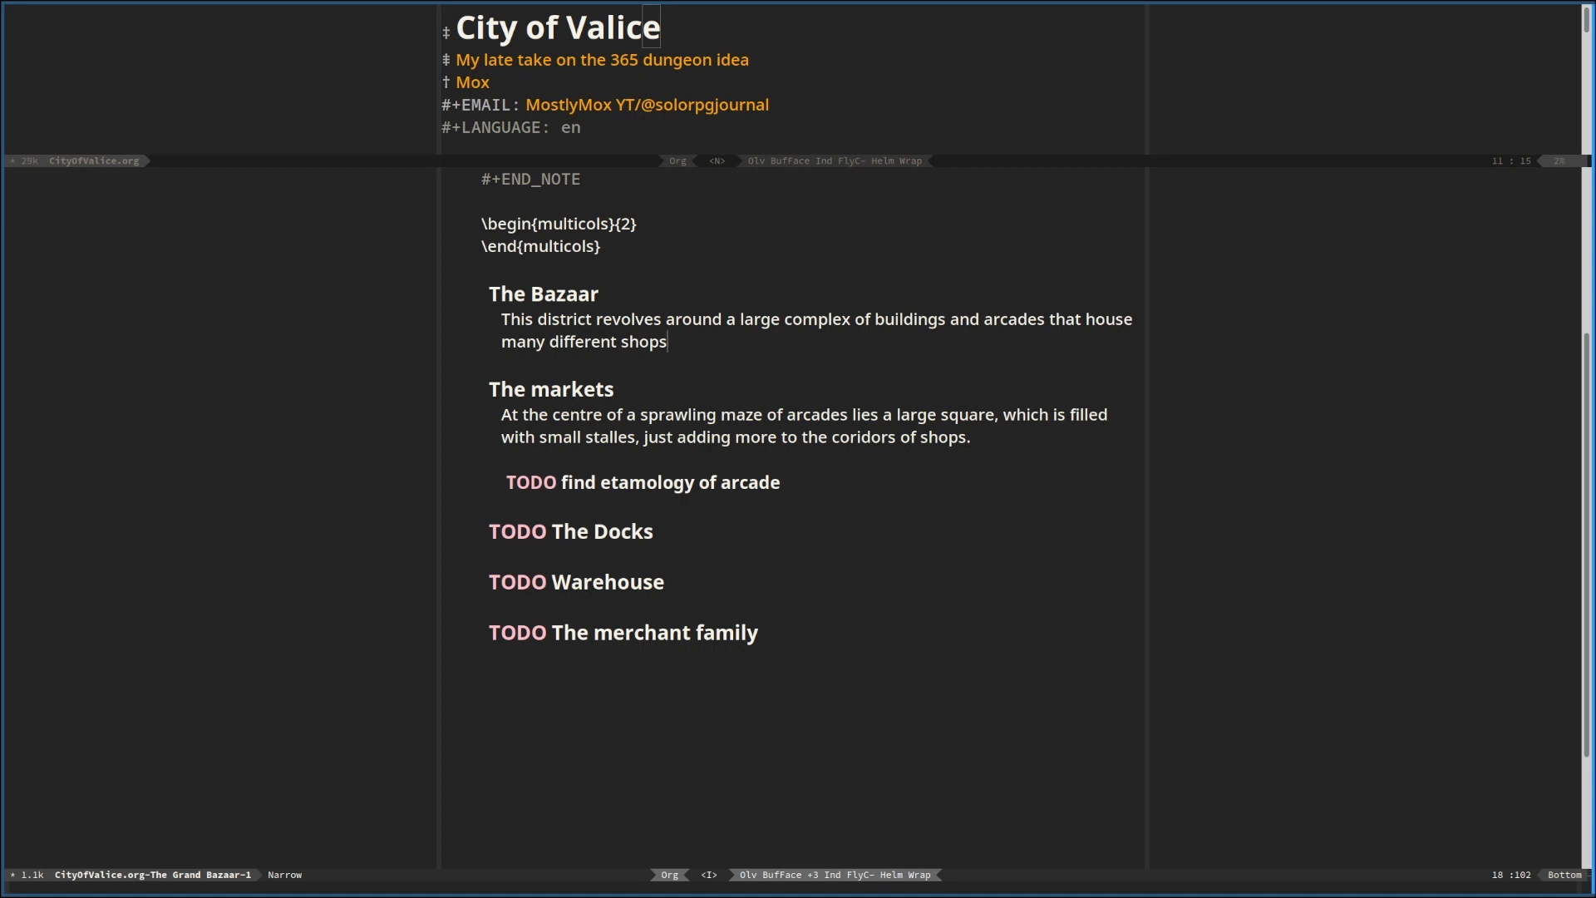
Replace "shops" in the Bazaar sentence with "stores, holding many different goods from all over"
key("BackSpace")
key("BackSpace")
key("BackSpace")
key("BackSpace")
type("tores, holding many di")
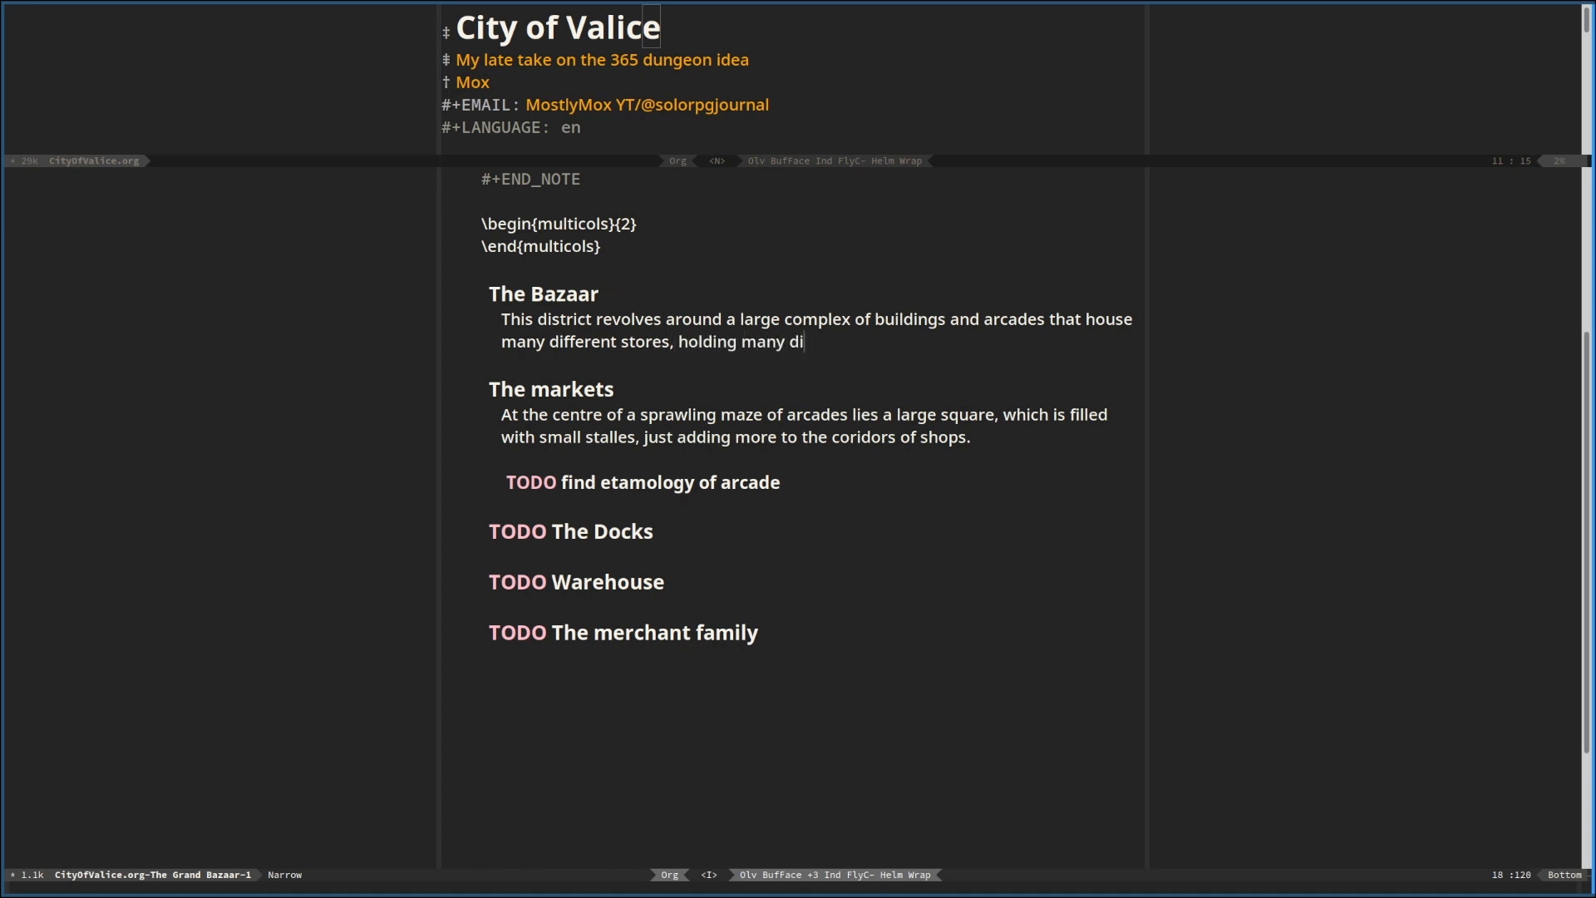
type("fferent co")
key("BackSpace")
key("BackSpace")
type("goods from all over ")
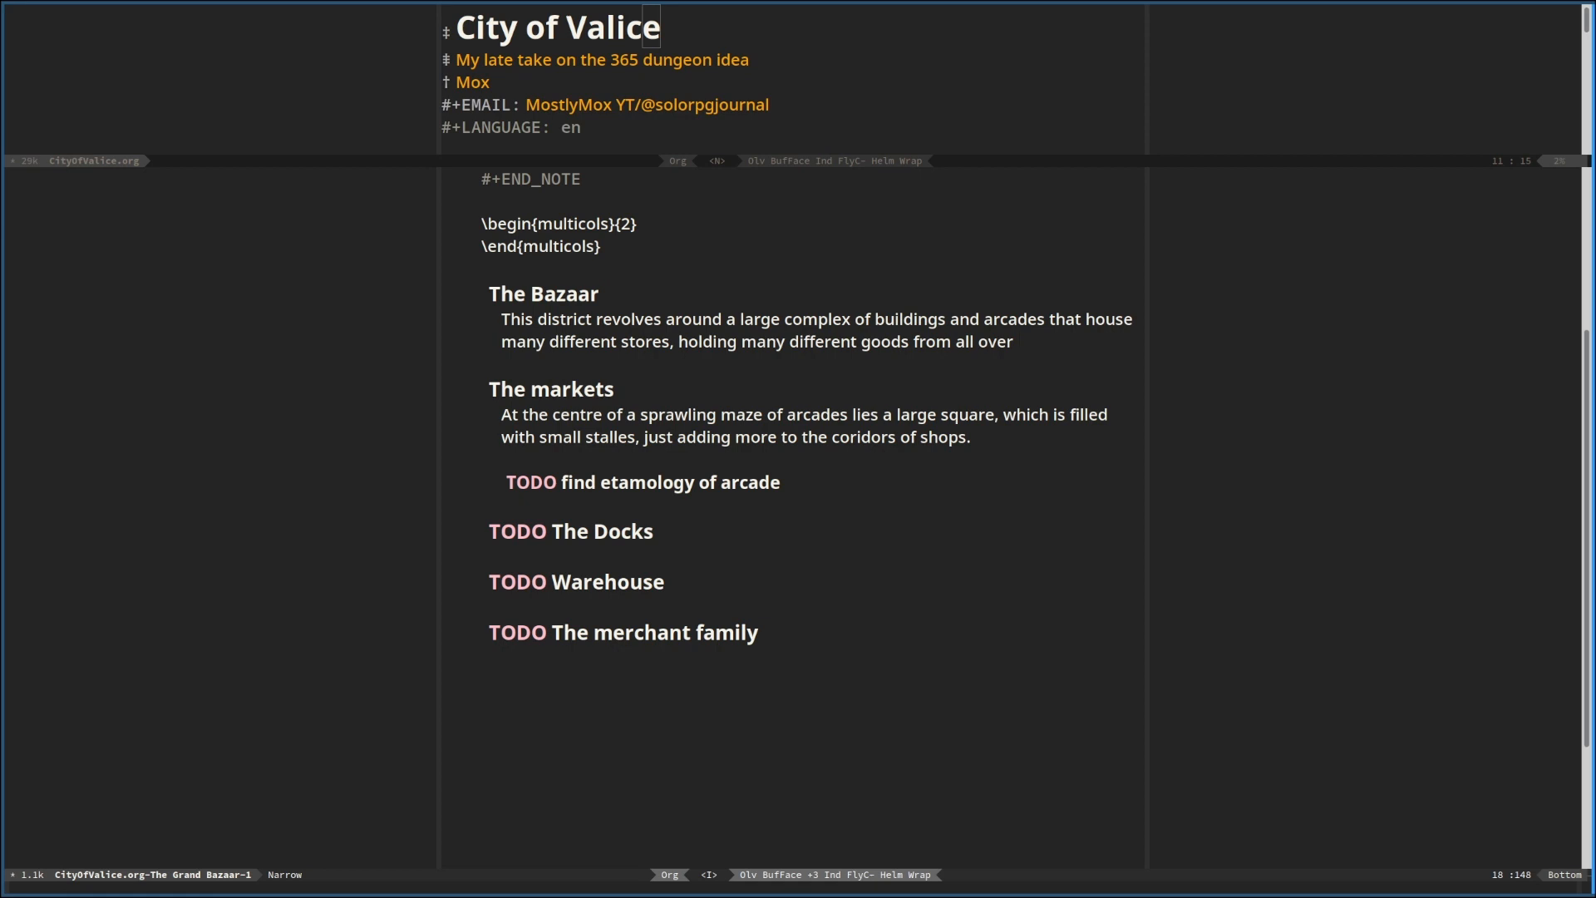
type("THE WORLD")
End the Bazaar sentence with "THE WORLD." and start another one with "It is a"
key("alt+Tab")
type(". It is a ")
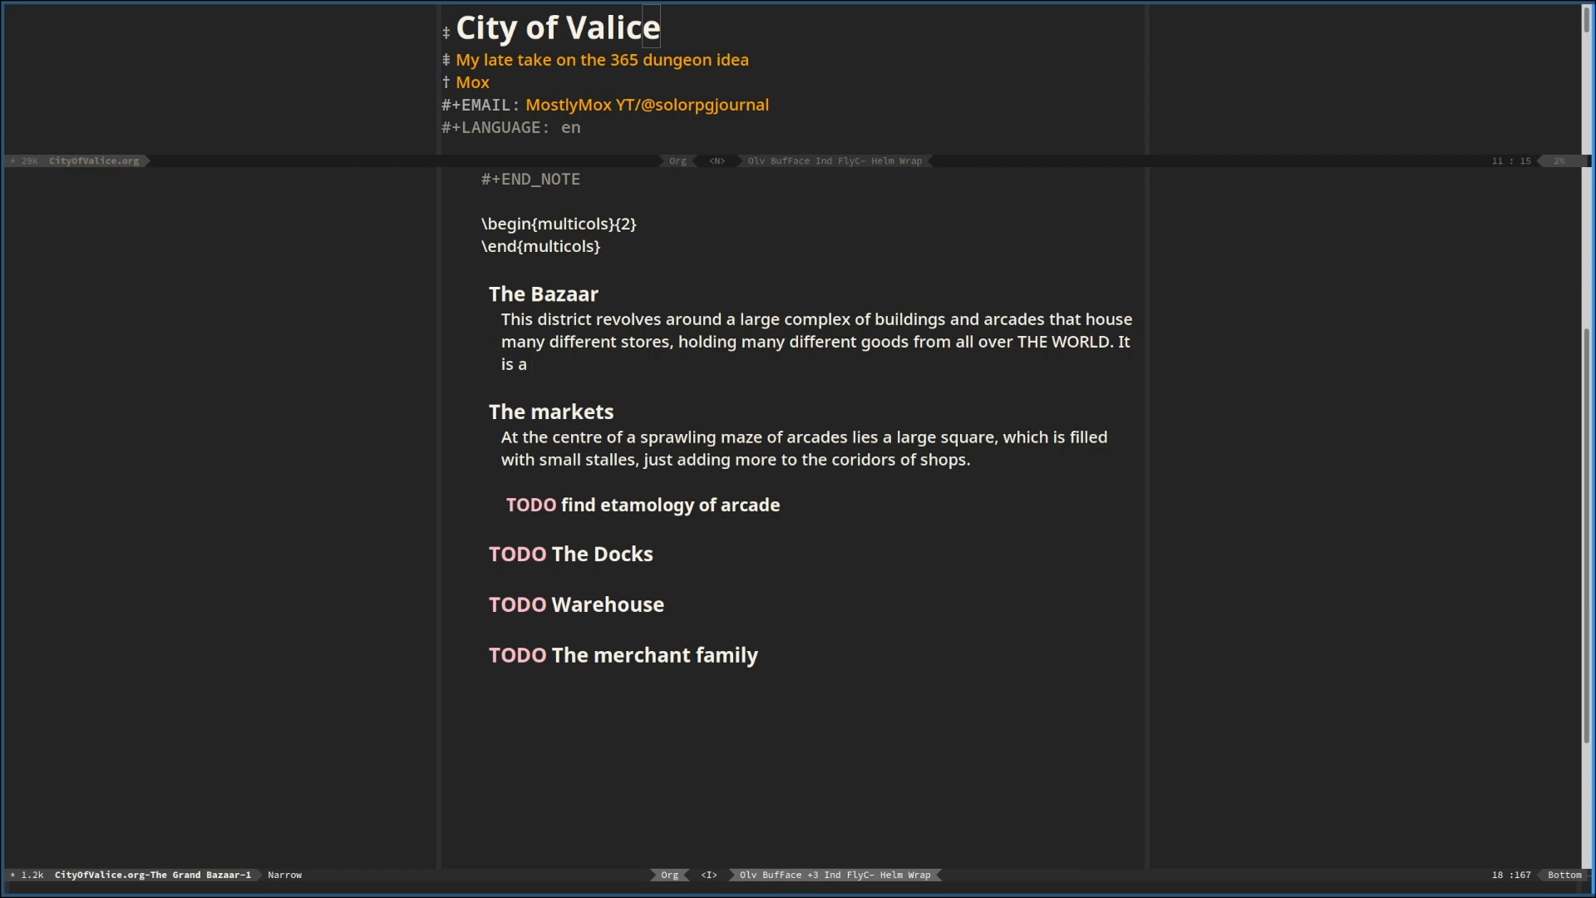
type("sprawling maze")
Continue the second Bazaar sentence with "sprawling maze that"
key("BackSpace")
key("BackSpace")
key("BackSpace")
key("BackSpace")
key("BackSpace")
key("BackSpace")
key("BackSpace")
key("BackSpace")
key("BackSpace")
key("BackSpace")
key("BackSpace")
key("BackSpace")
key("BackSpace")
key("BackSpace")
key("BackSpace")
type("la")
key("BackSpace")
key("BackSpace")
type("sprawling maze that ")
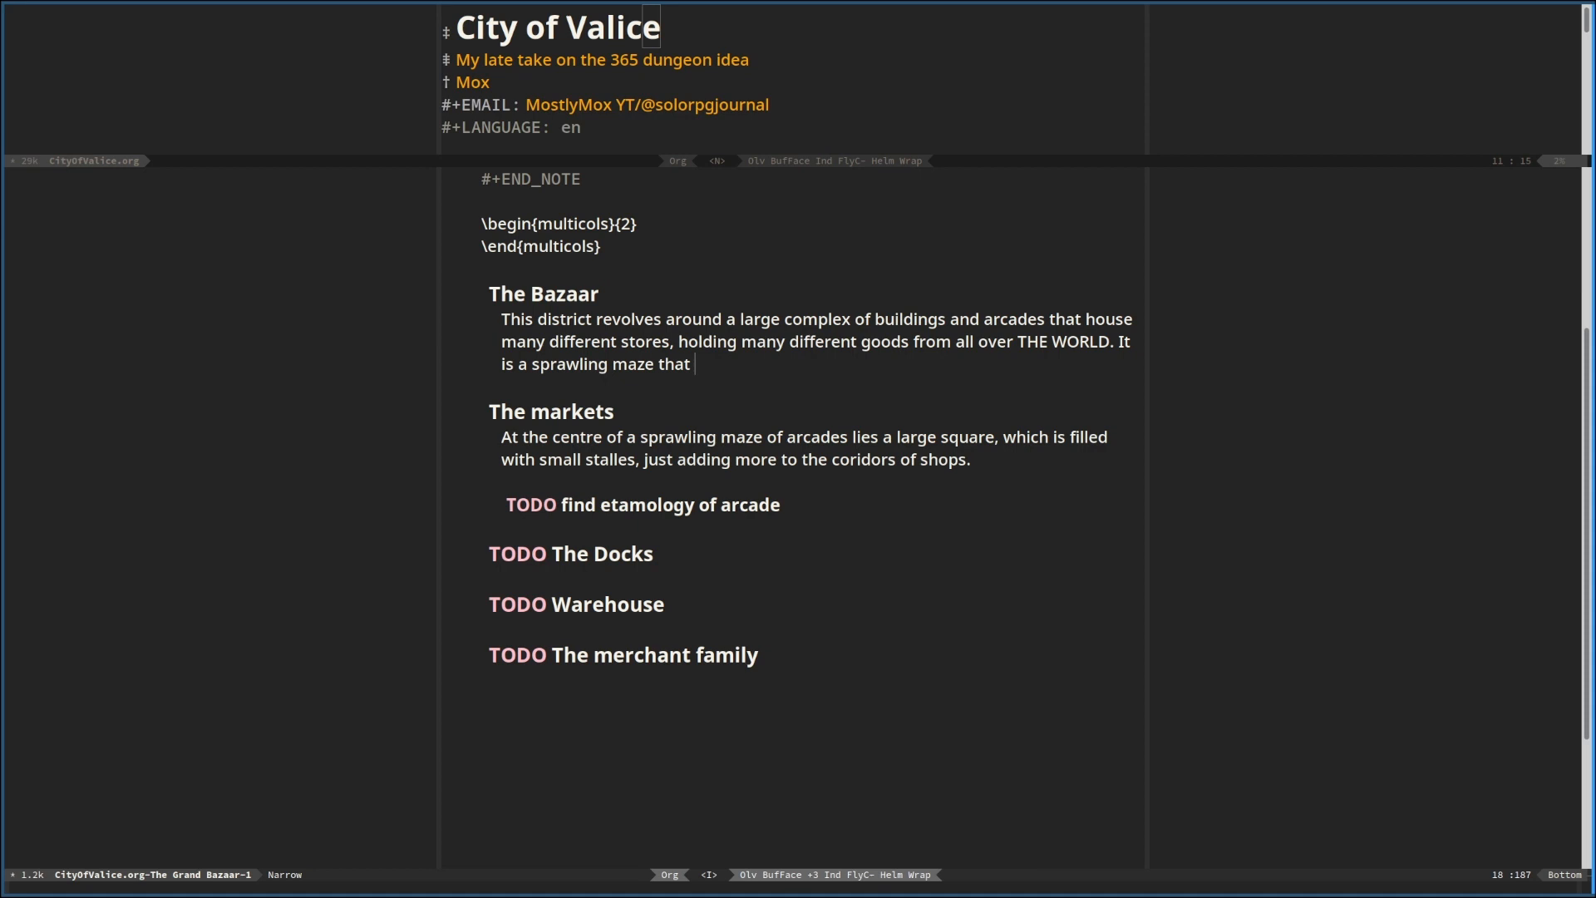
type("holds mos t")
Extend the second Bazaar sentence with "makes the City of Valice the"
key("BackSpace")
key("BackSpace")
key("BackSpace")
key("BackSpace")
key("BackSpace")
key("BackSpace")
key("BackSpace")
key("BackSpace")
key("BackSpace")
key("BackSpace")
key("BackSpace")
key("BackSpace")
key("BackSpace")
key("BackSpace")
key("BackSpace")
key("BackSpace")
type("that makes the City of Valice the")
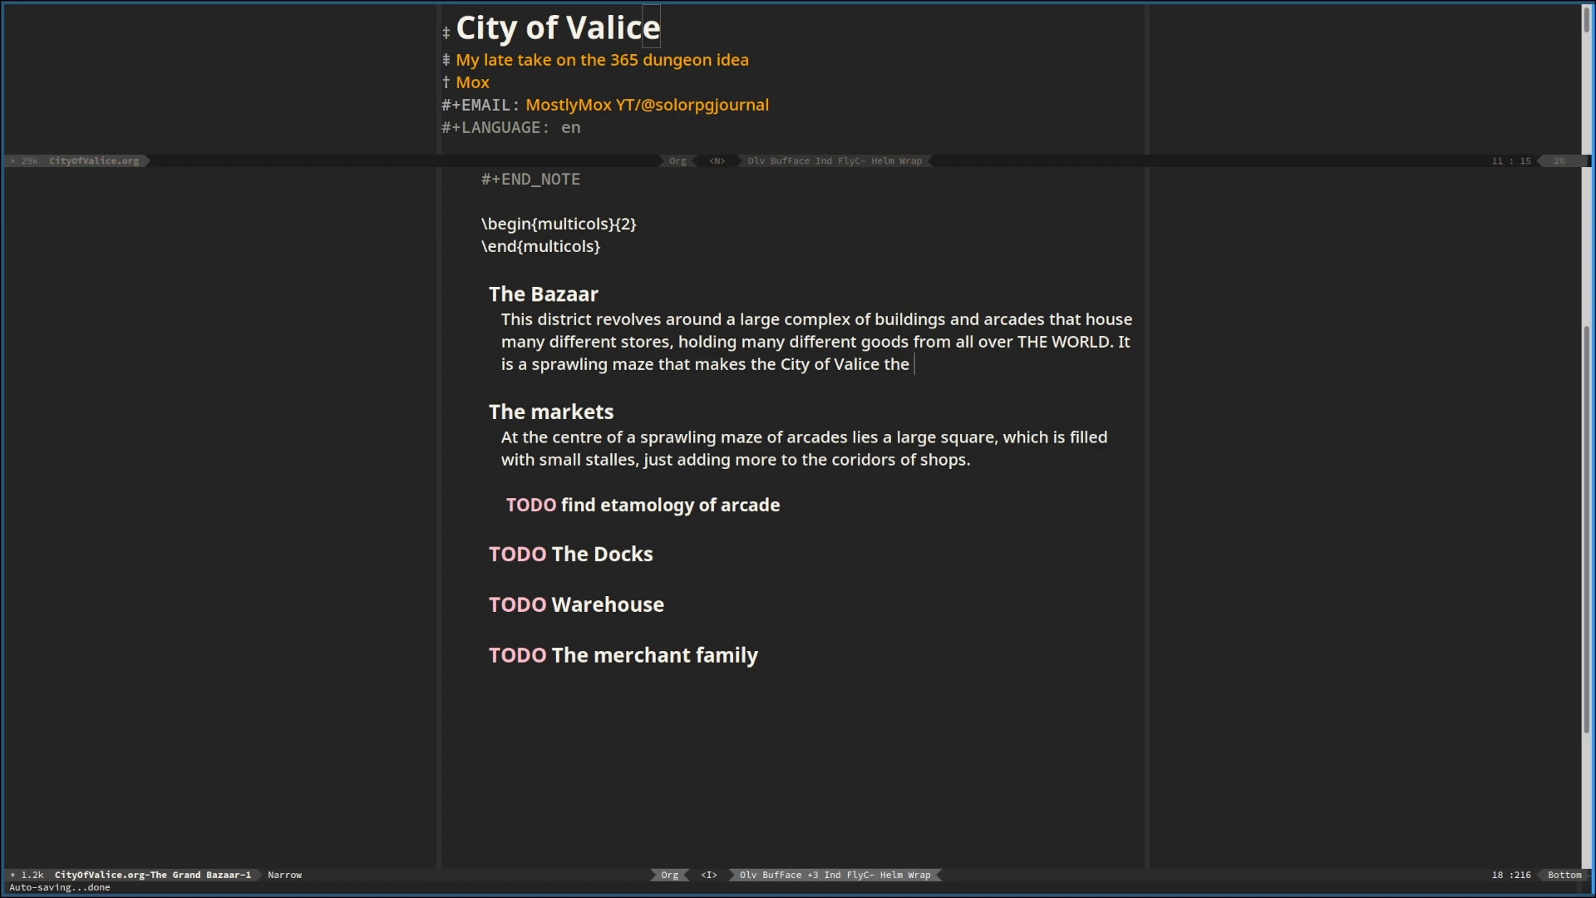
Add "juggernaught" to the Bazaar sentence and spell-check the section, choosing the corrections "juggernaut", "stalls", "corridors" and "etymology"
type("juggernaught")
key("alt+x")
type("ise")
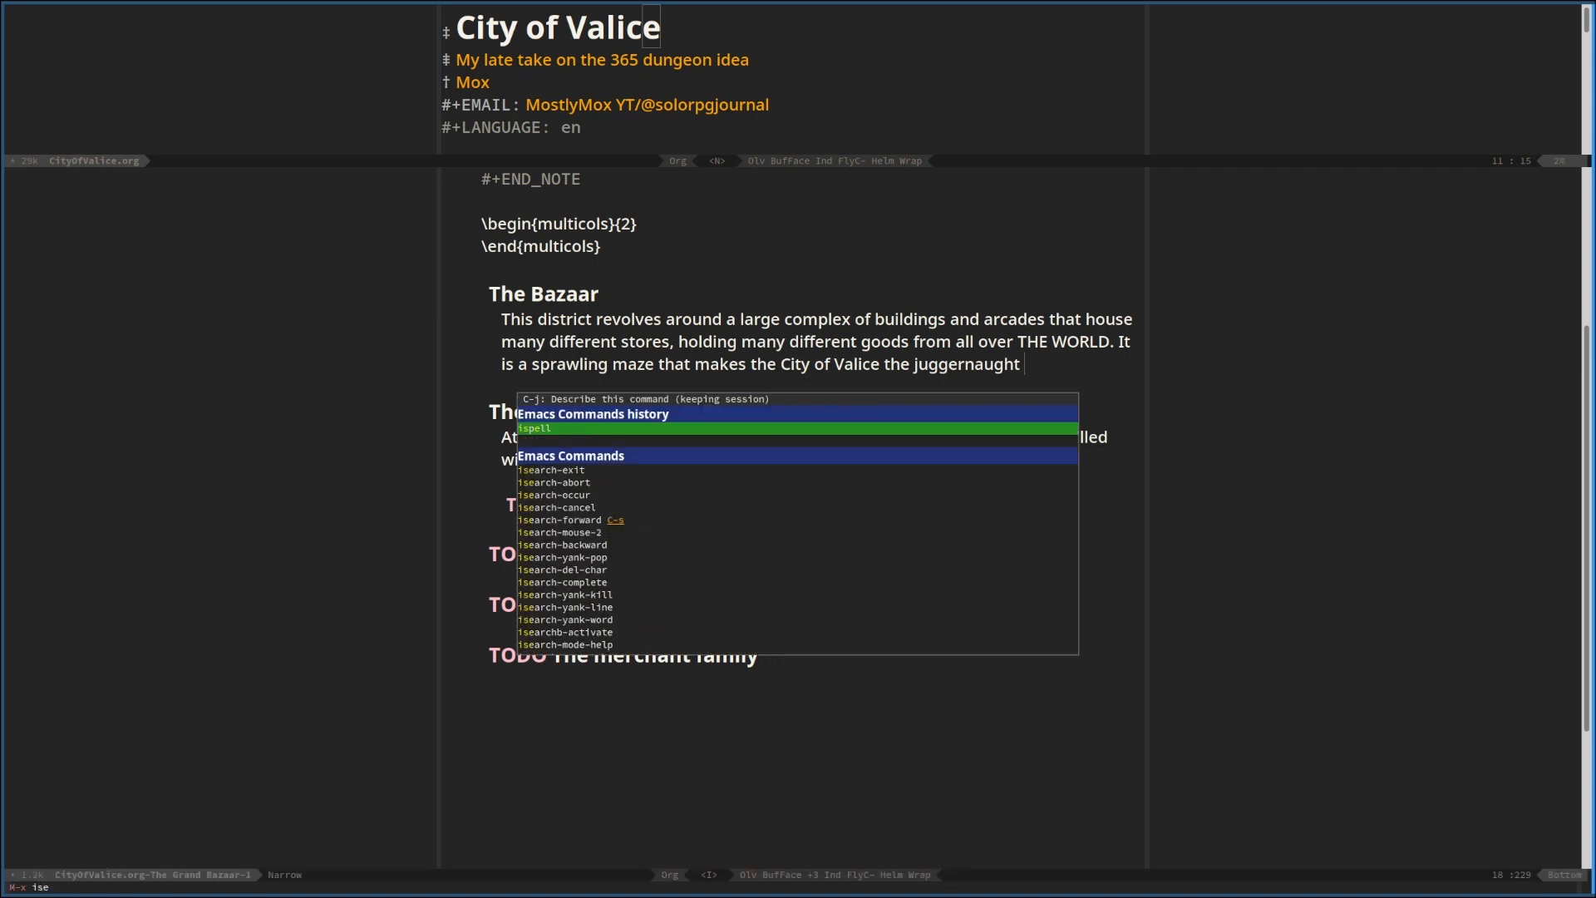
key("Return")
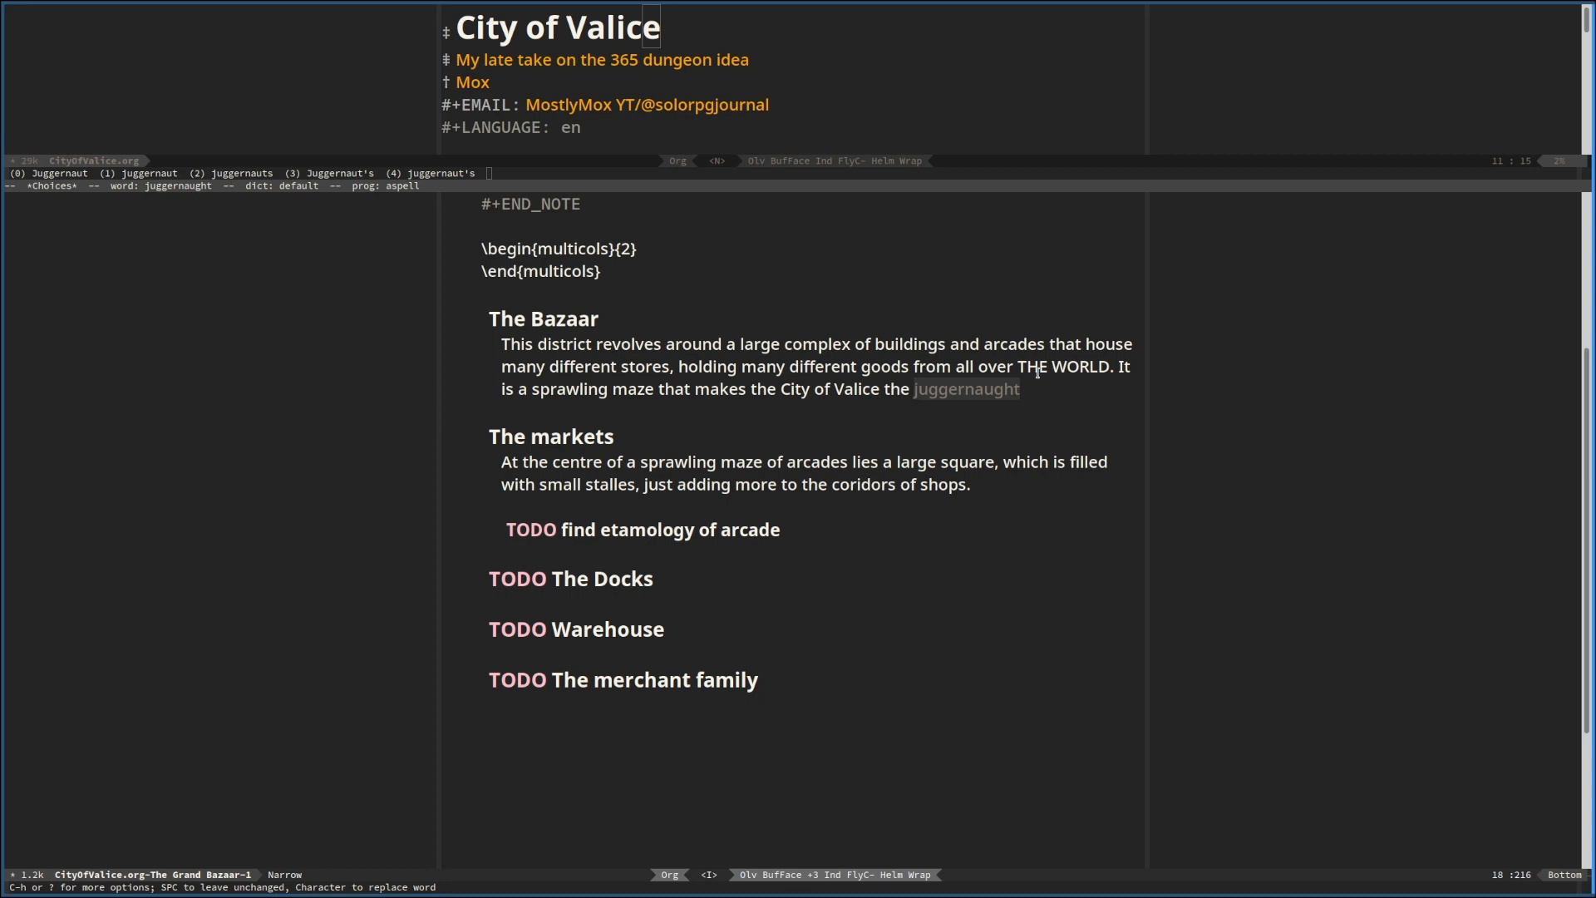
key("1")
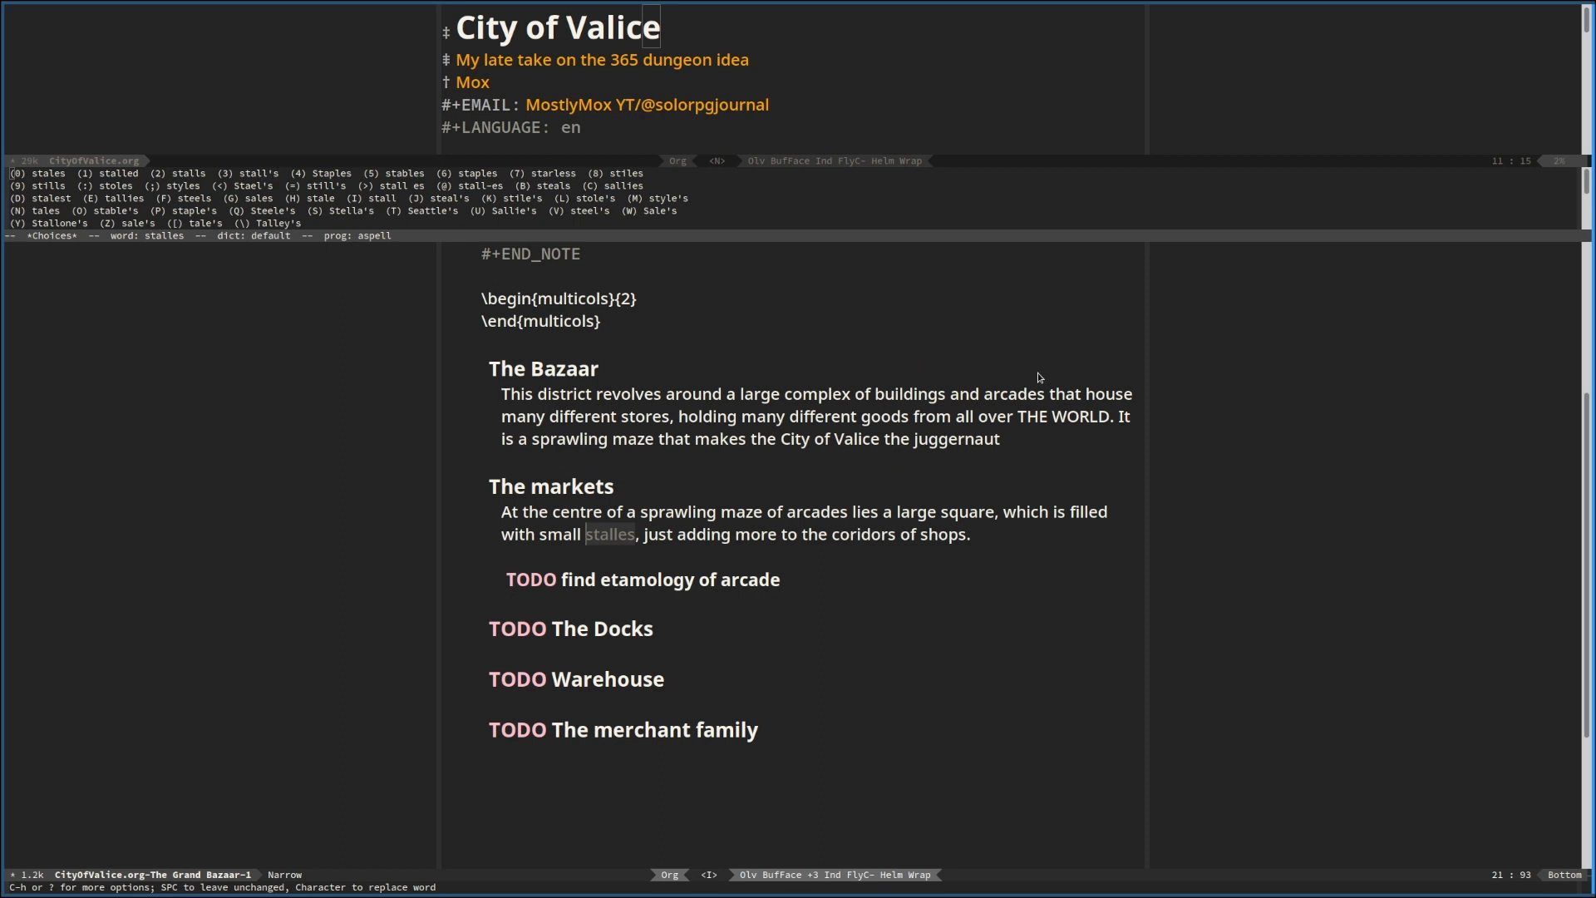
key("2")
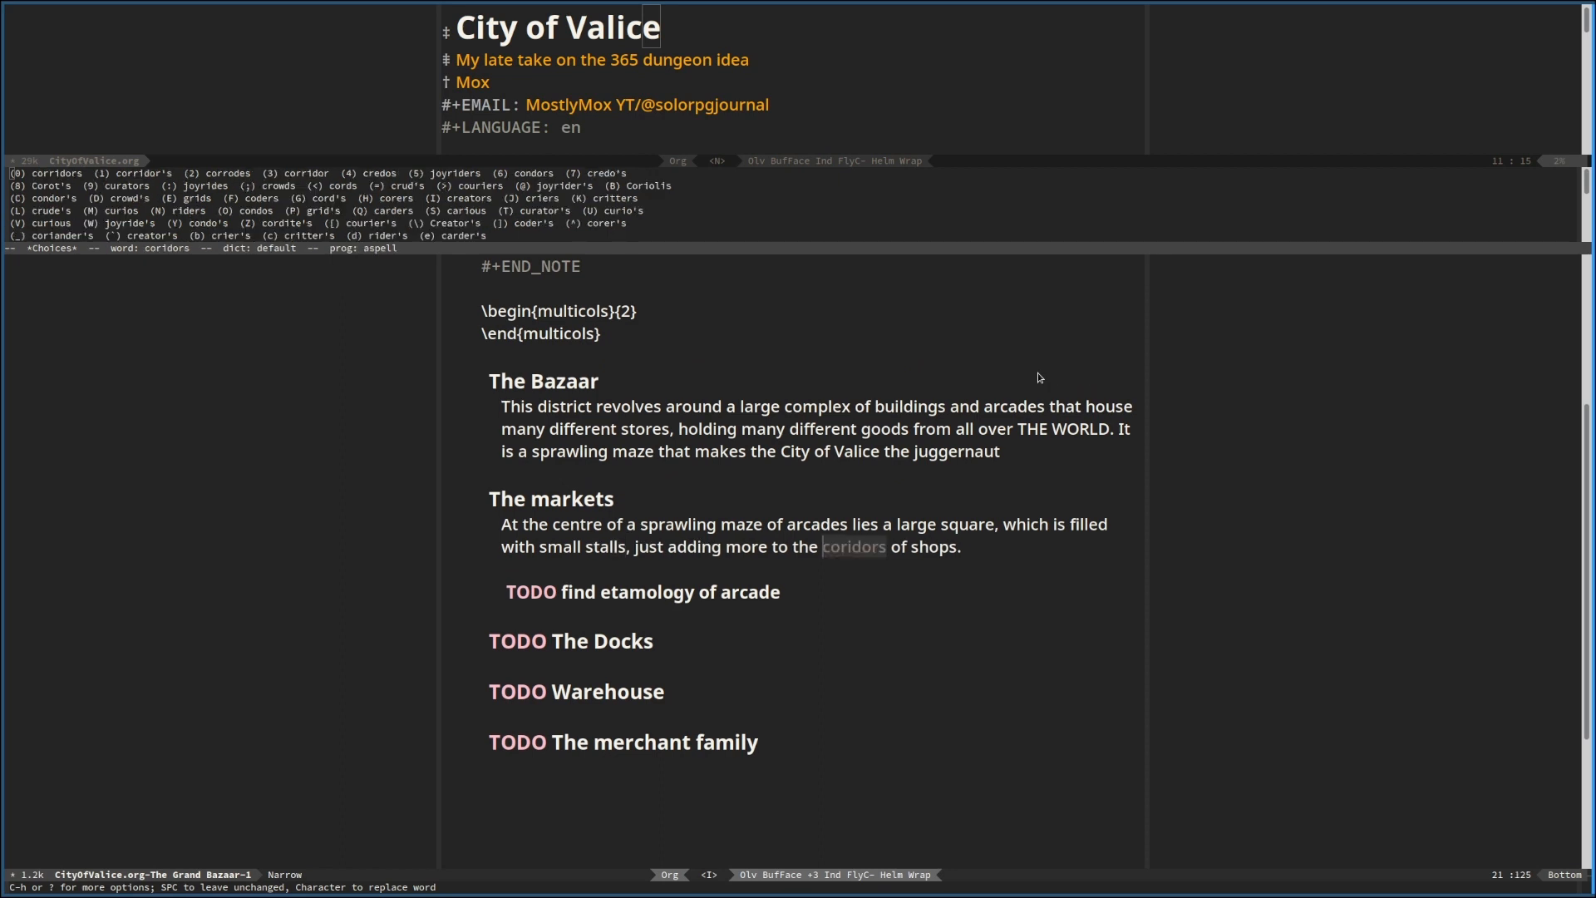
key("0")
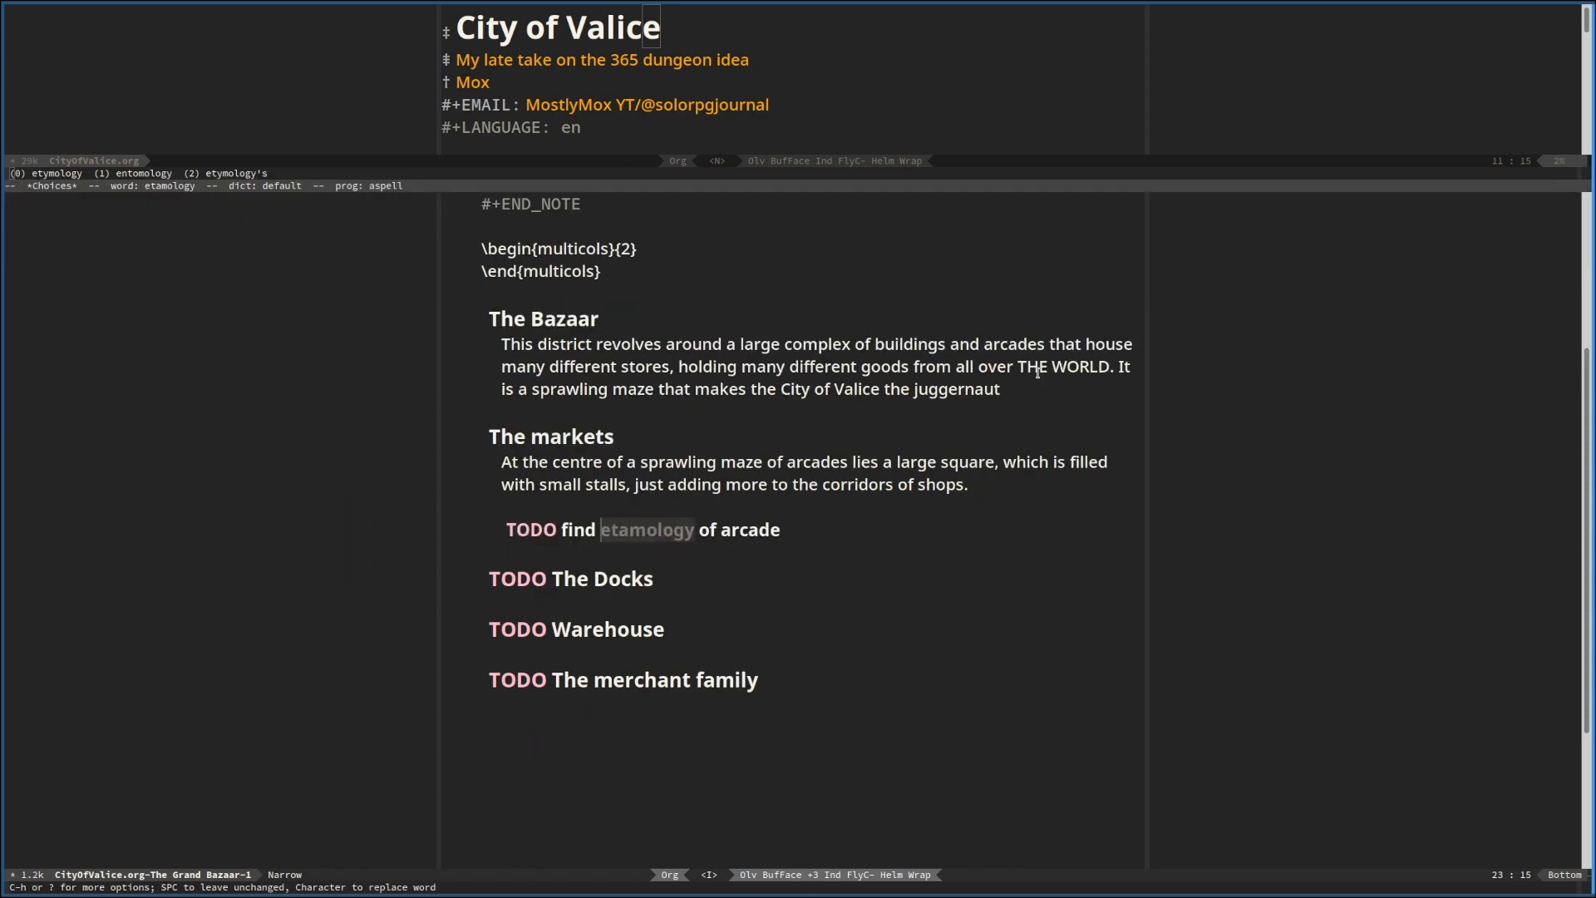
key("0")
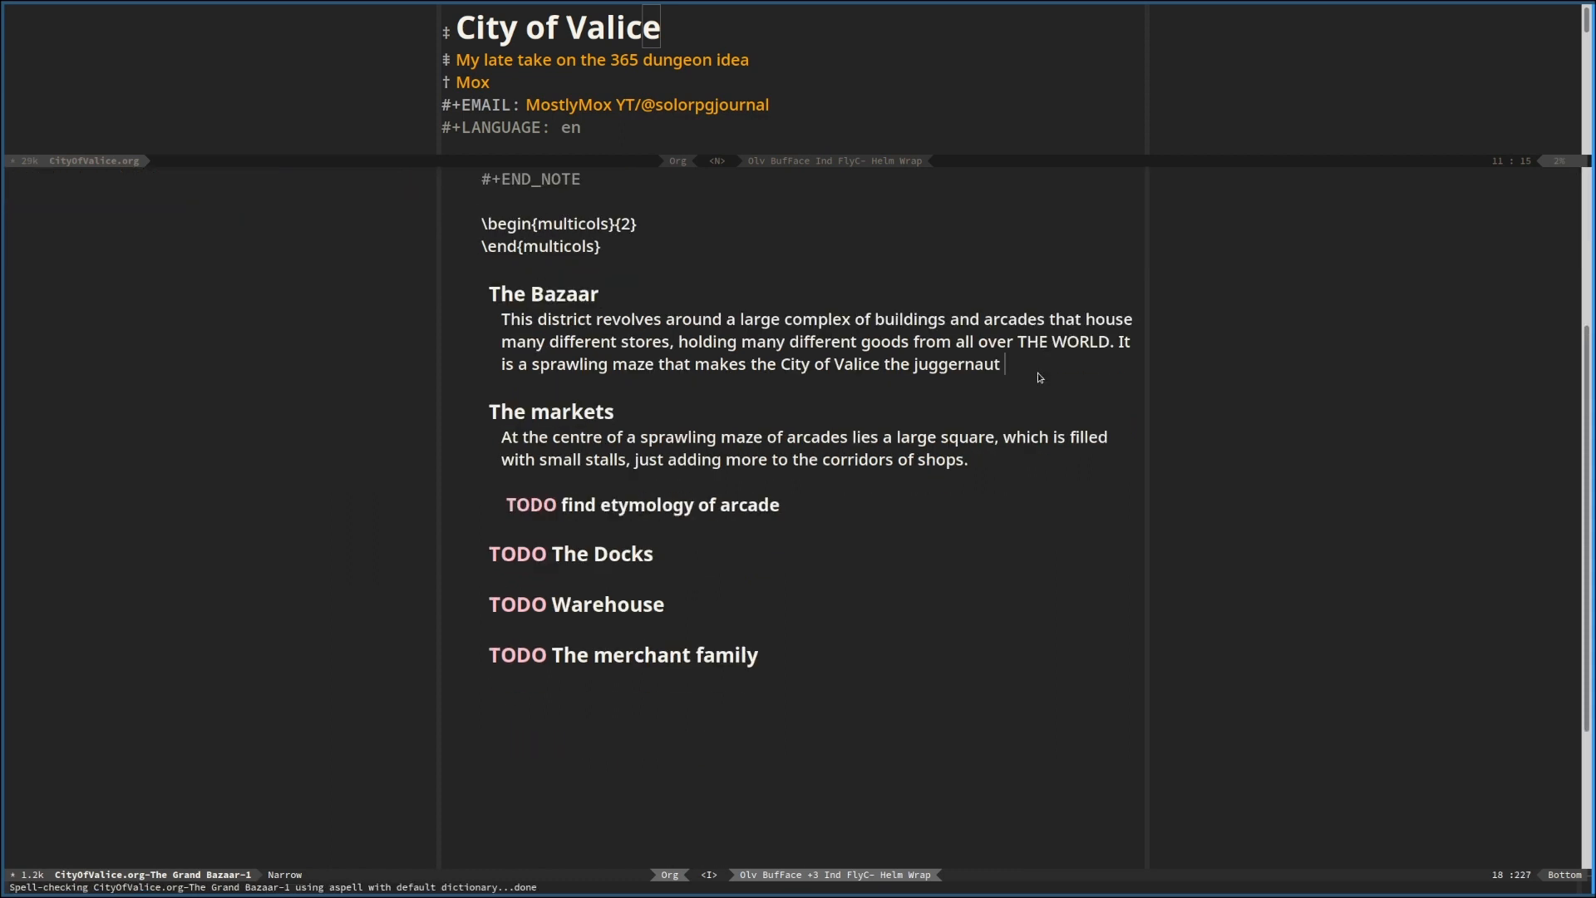
Save the document with the spelling corrections
key("Escape")
type(":w")
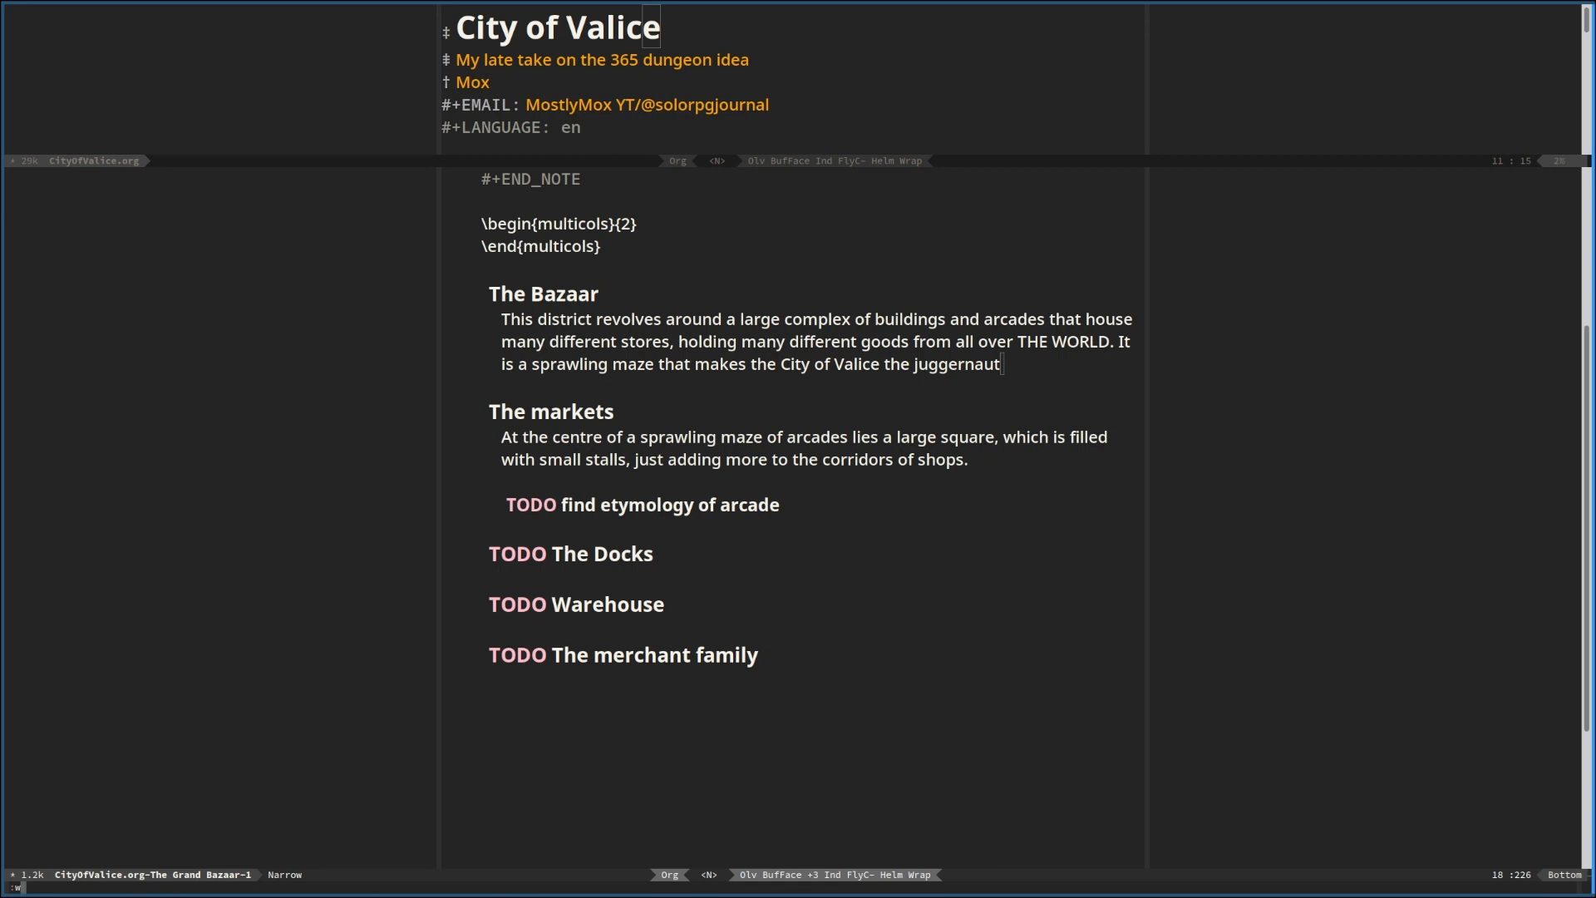
key("Return")
Finish the second Bazaar sentence after "juggernaut" with "of trade of THE WORLD."
key("a")
type("if")
key("BackSpace")
key("BackSpace")
key("BackSpace")
type("of tr")
type("ade")
type("of Valice the")
key("BackSpace")
key("BackSpace")
key("BackSpace")
key("BackSpace")
type("THE ")
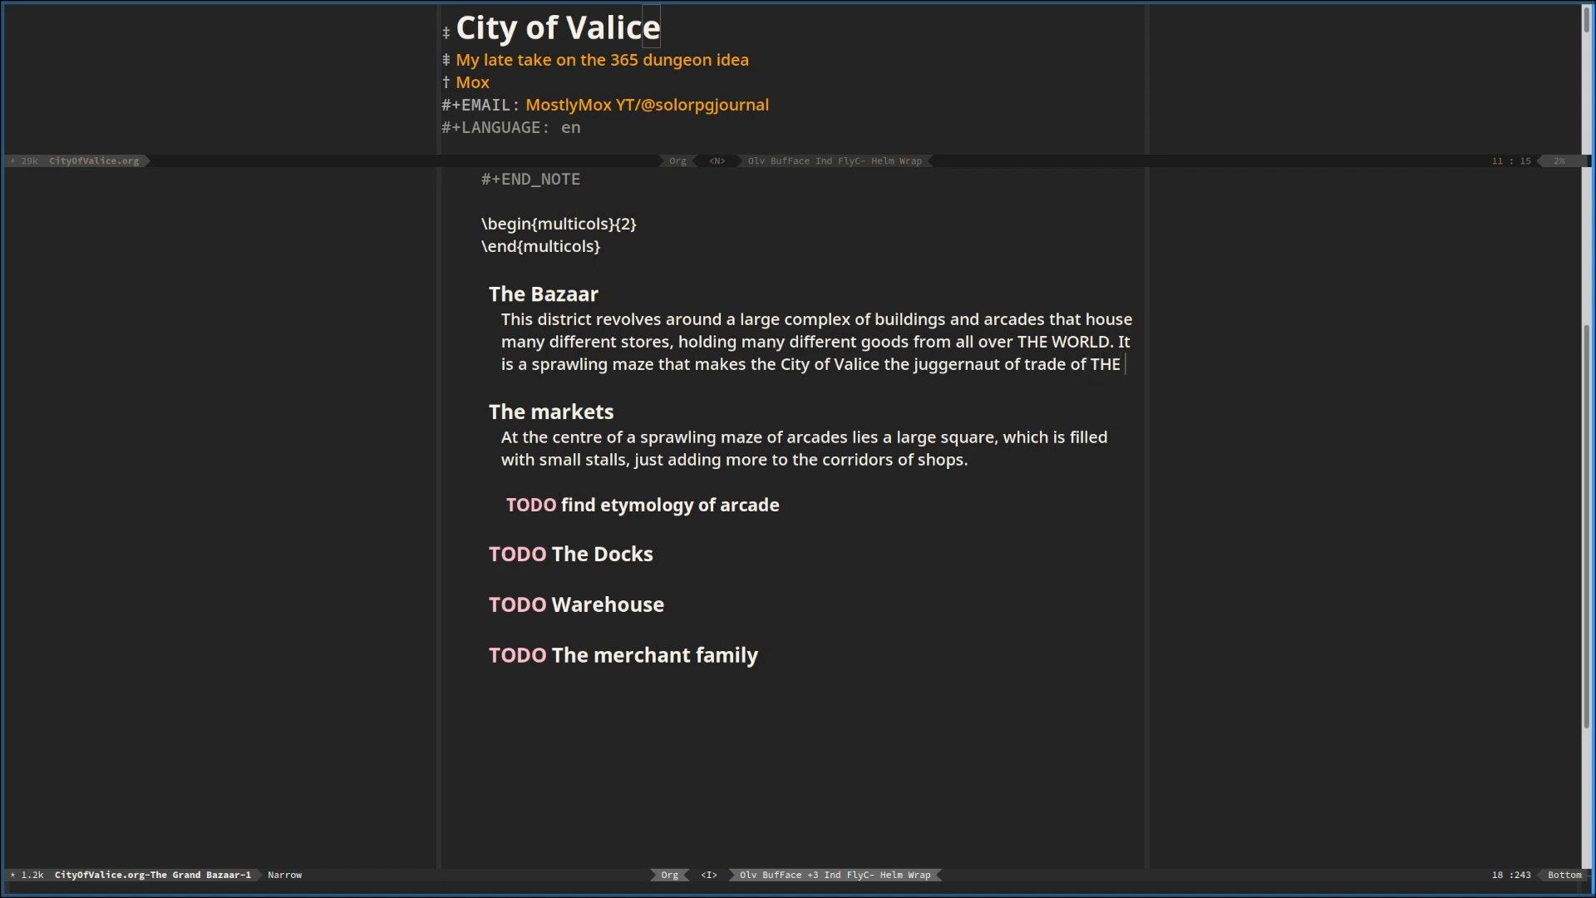
type("WORLD")
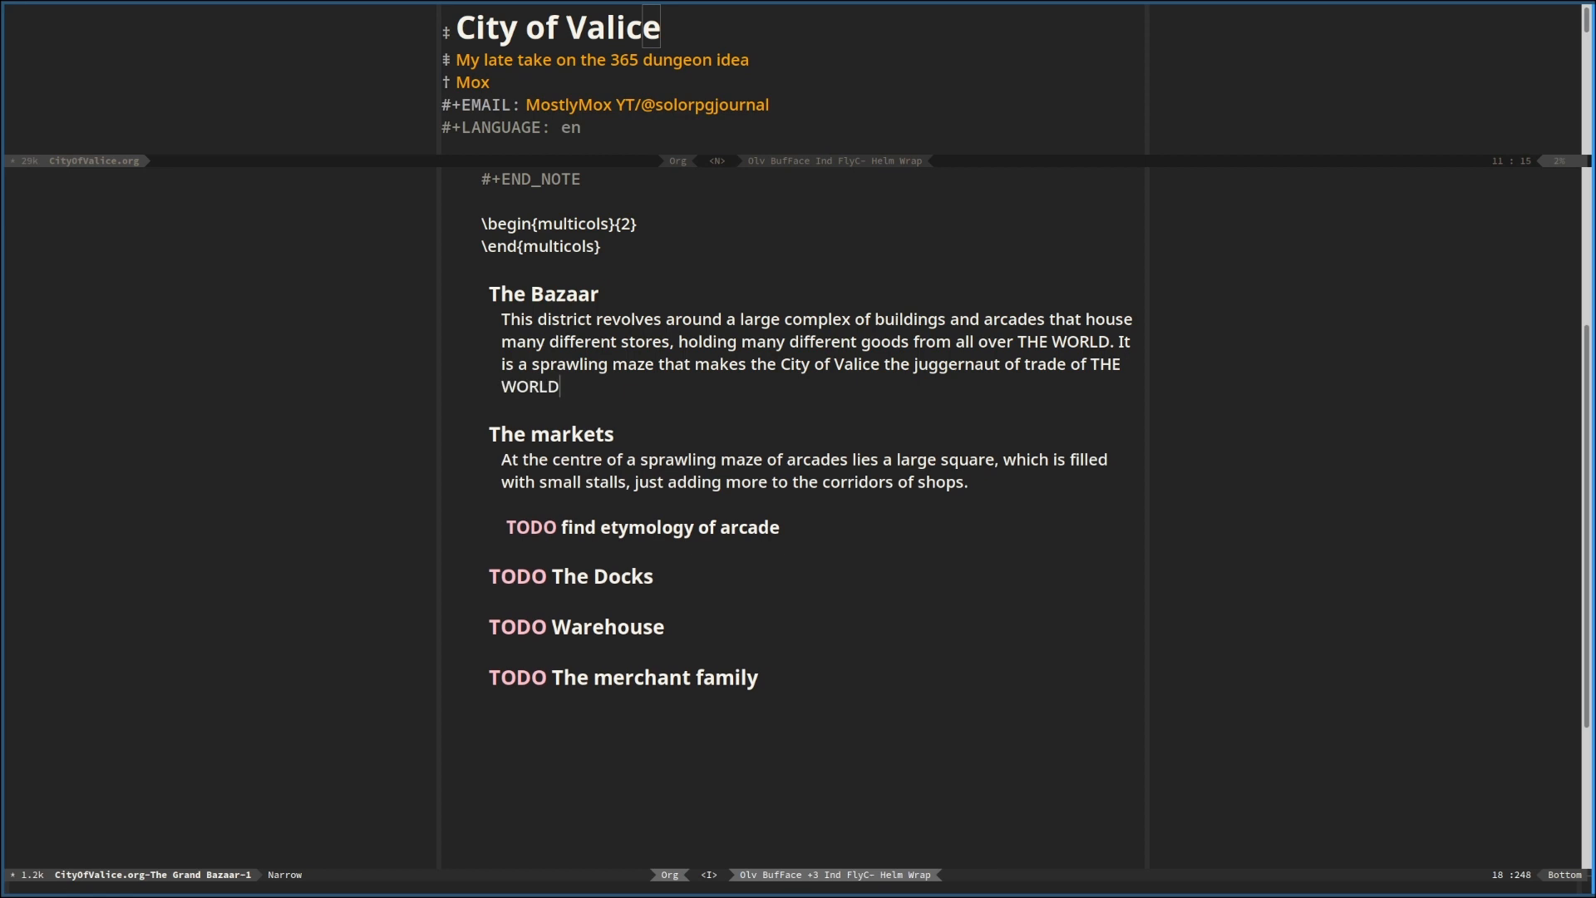
type(".")
Reword the first sentence under "The markets" to read "arcades that is the Bazaar lies a large square"
key("Down")
key("Down")
key("Down")
key("Right")
key("Right")
key("Right")
key("Right")
key("Right")
key("Right")
key("Right")
key("Right")
key("Right")
key("Right")
key("Right")
key("Right")
key("Right")
key("Right")
key("Right")
key("Right")
key("Right")
key("Right")
key("Right")
key("Right")
key("BackSpace")
key("BackSpace")
key("BackSpace")
key("BackSpace")
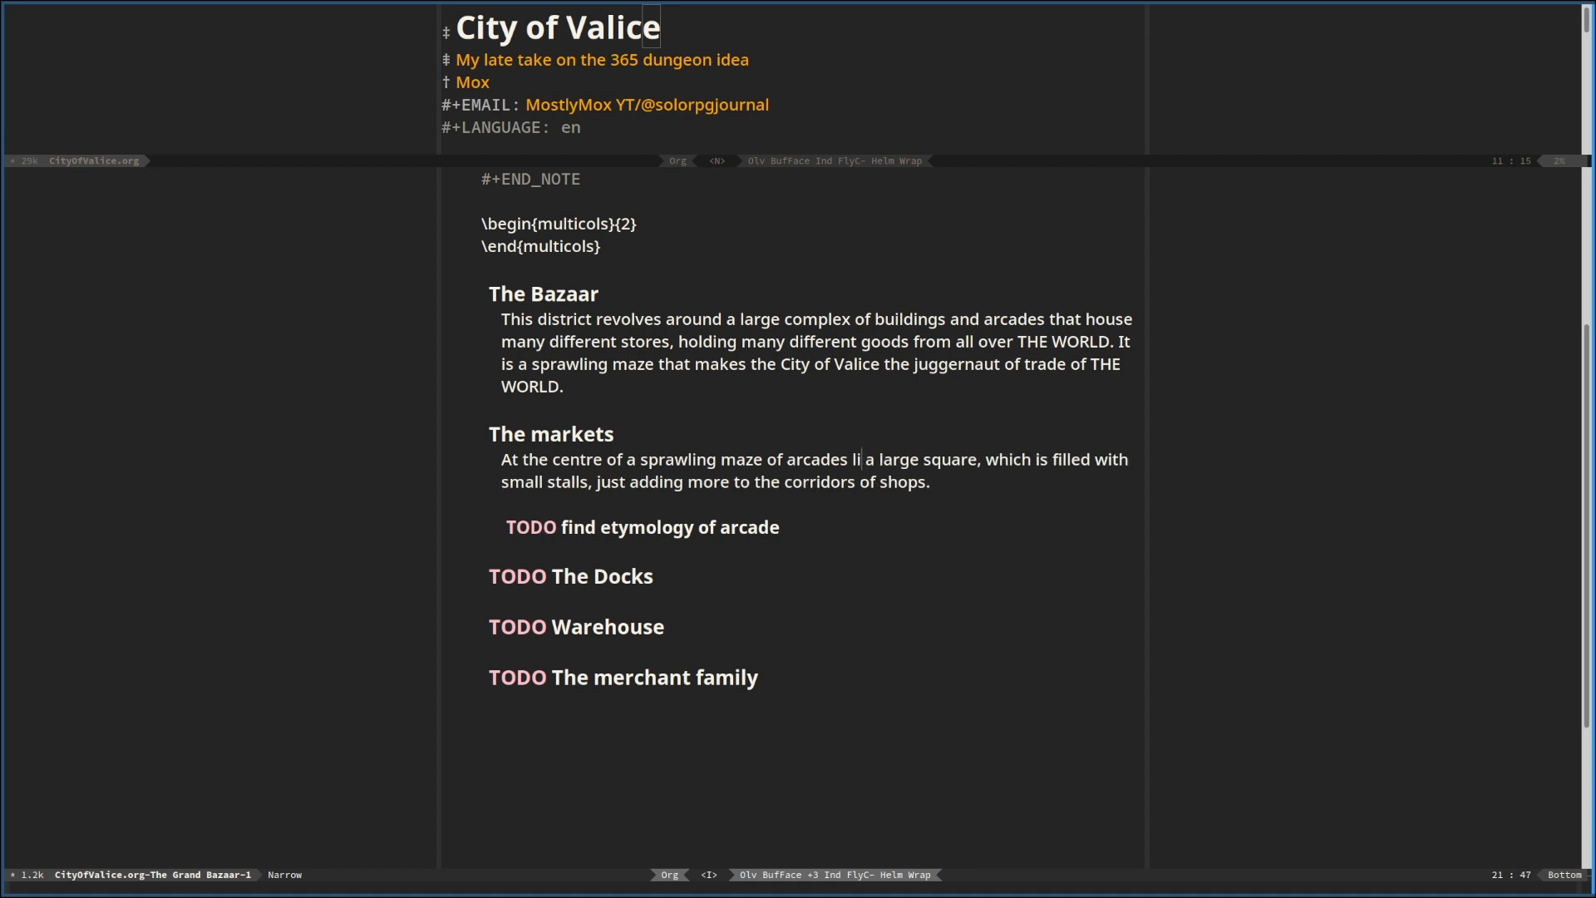
type("that is the ")
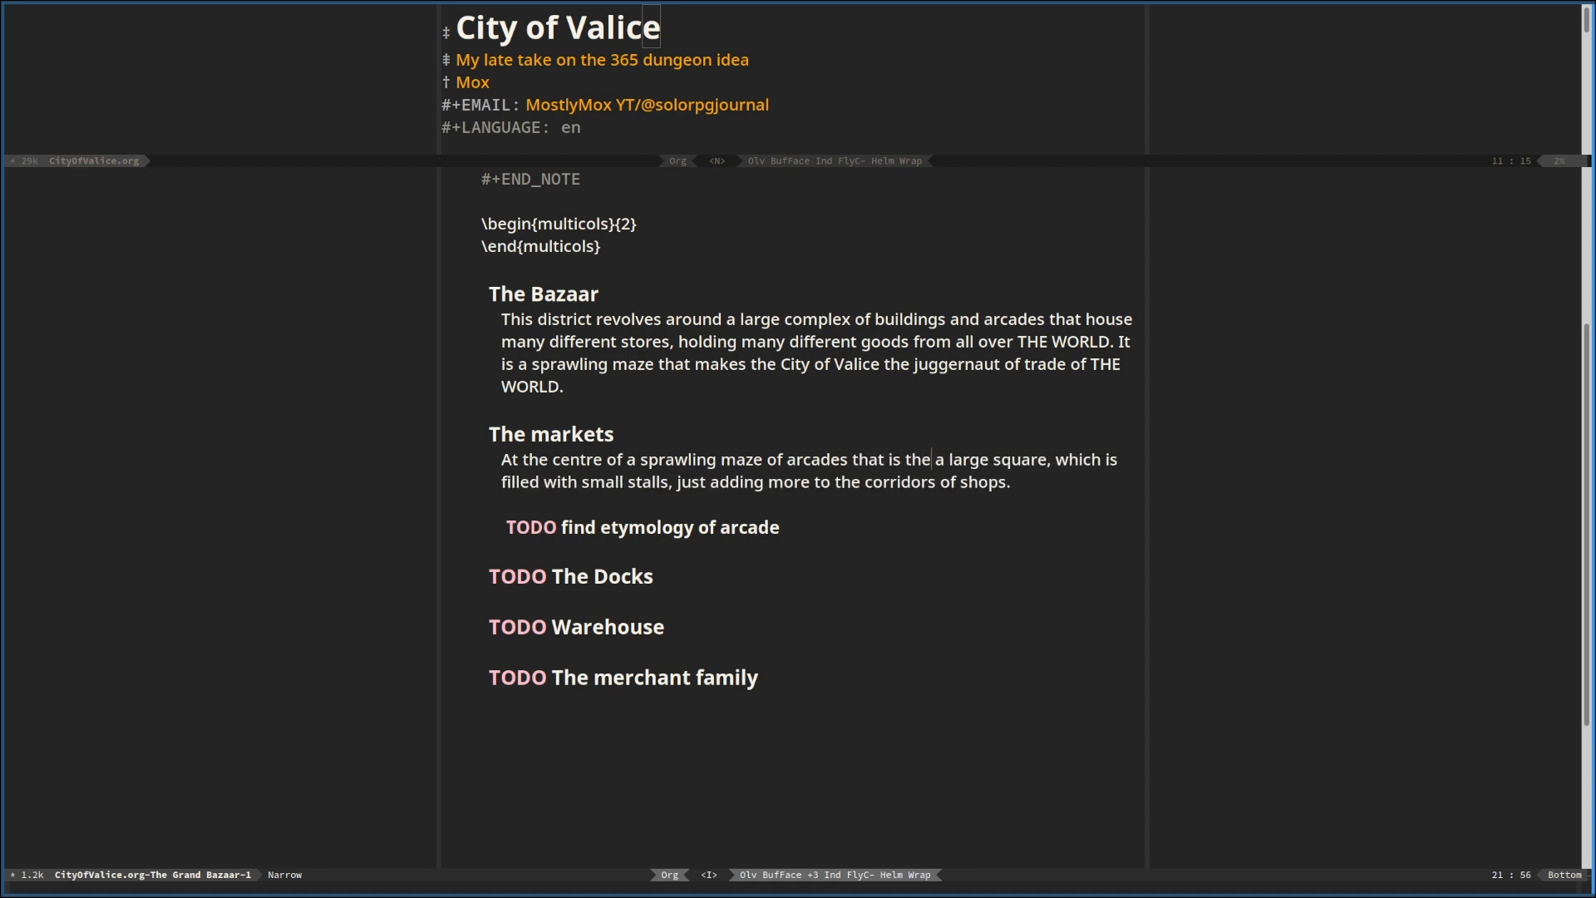
type("Bazaar")
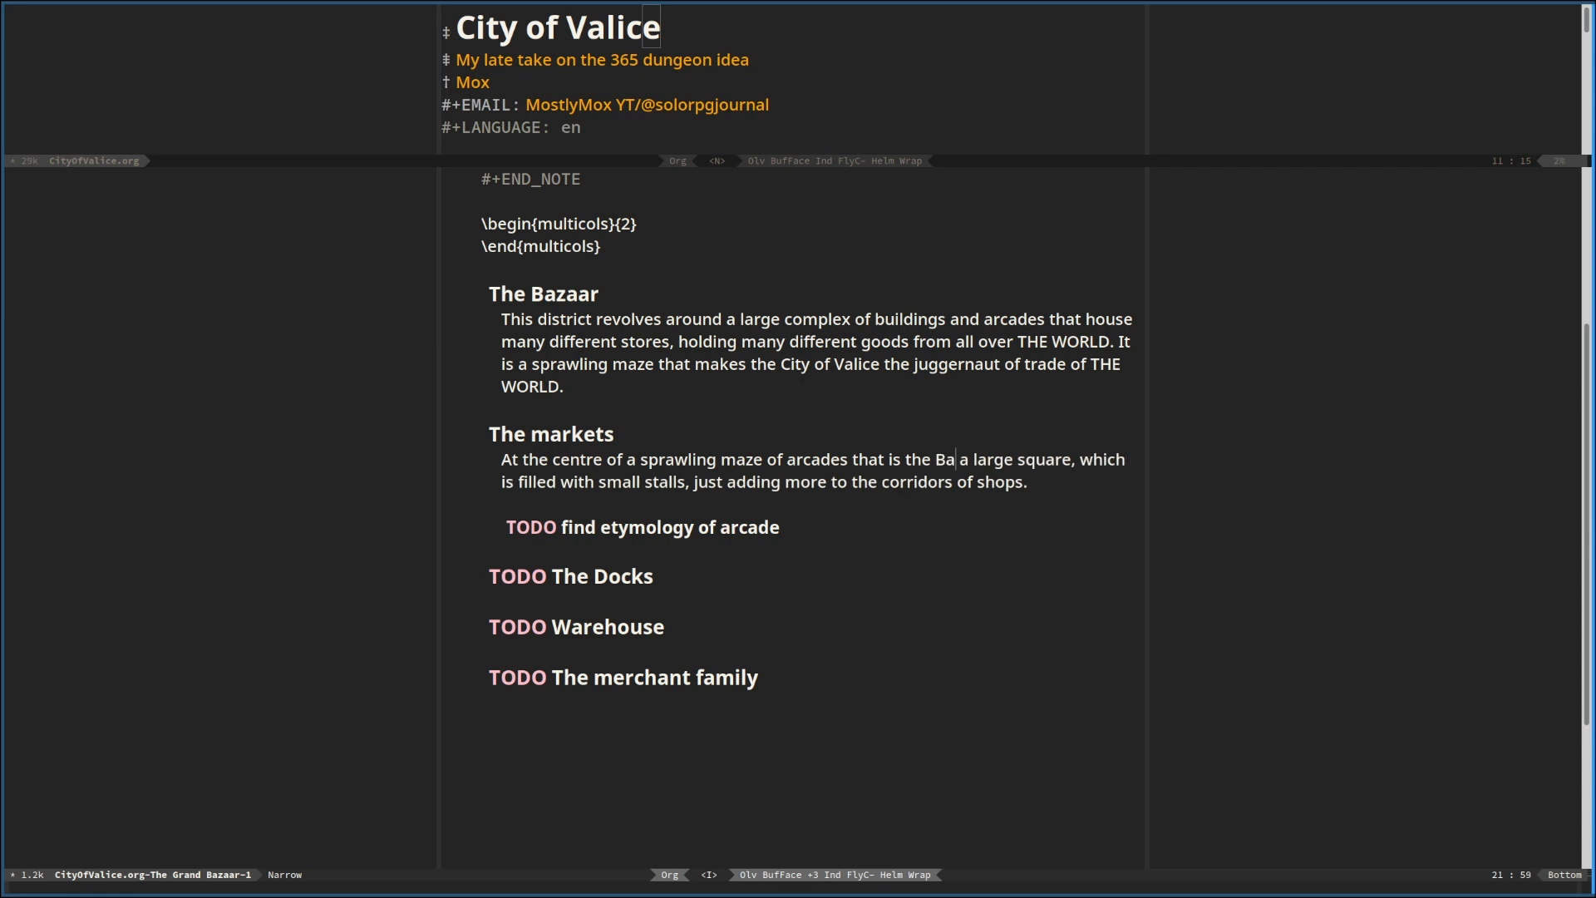
type(" lies")
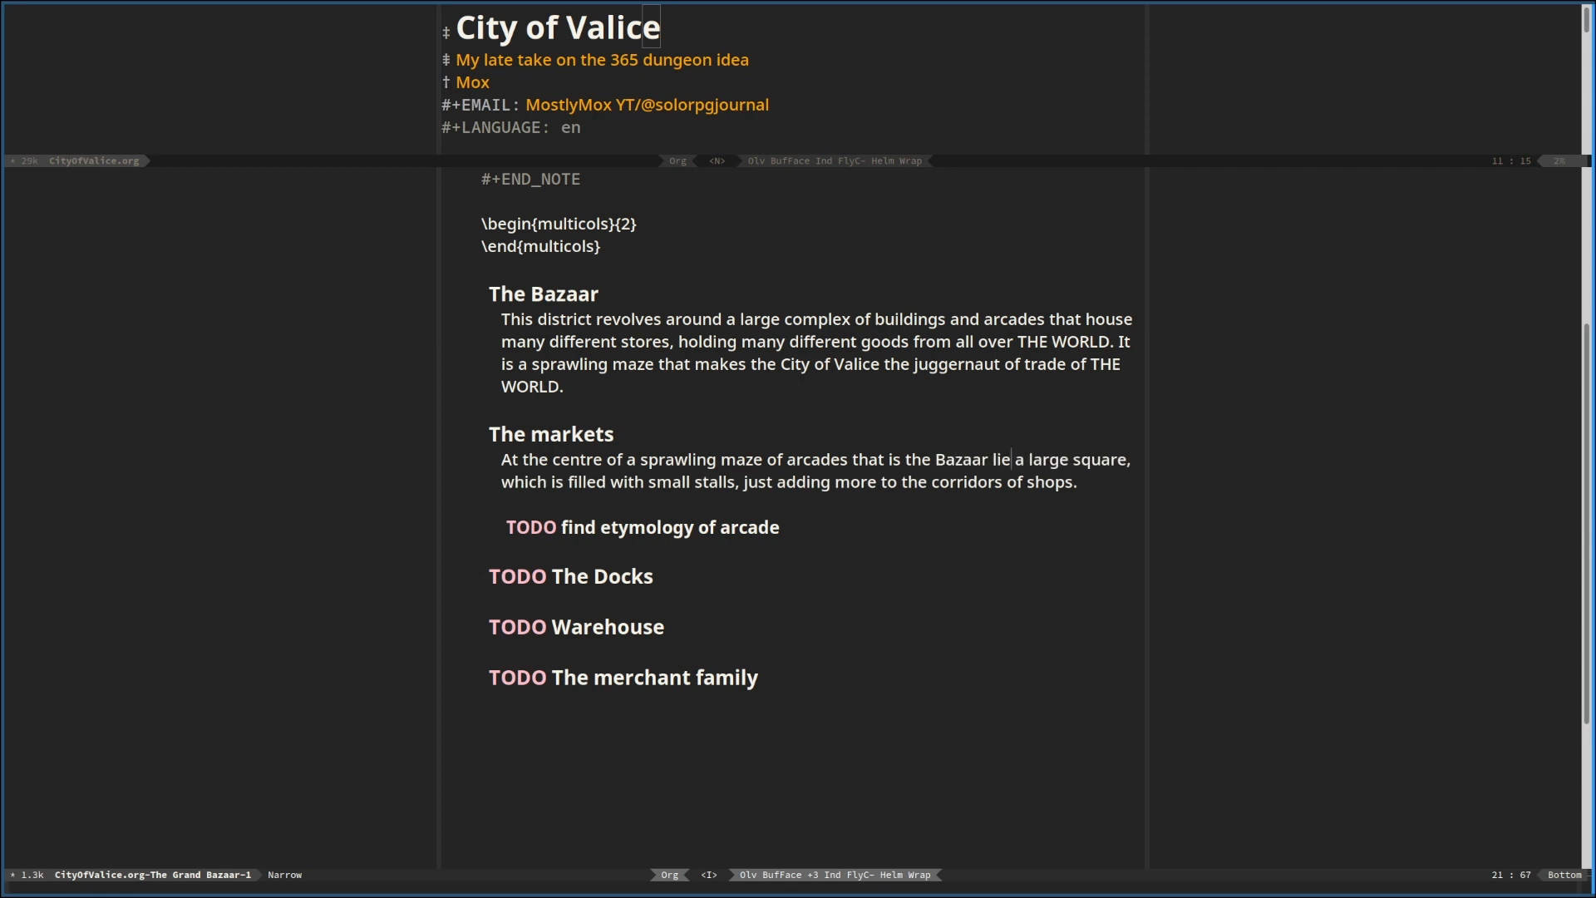
Remove the comma after "square" and replace "corridors of shops" with "maze of the Bazaar" in the markets paragraph
key("BackSpace")
key("End")
key("BackSpace")
key("BackSpace")
key("BackSpace")
key("BackSpace")
key("BackSpace")
key("BackSpace")
key("BackSpace")
key("BackSpace")
key("BackSpace")
key("BackSpace")
key("BackSpace")
key("BackSpace")
key("BackSpace")
key("BackSpace")
key("BackSpace")
key("BackSpace")
key("BackSpace")
key("BackSpace")
key("BackSpace")
type("maze ")
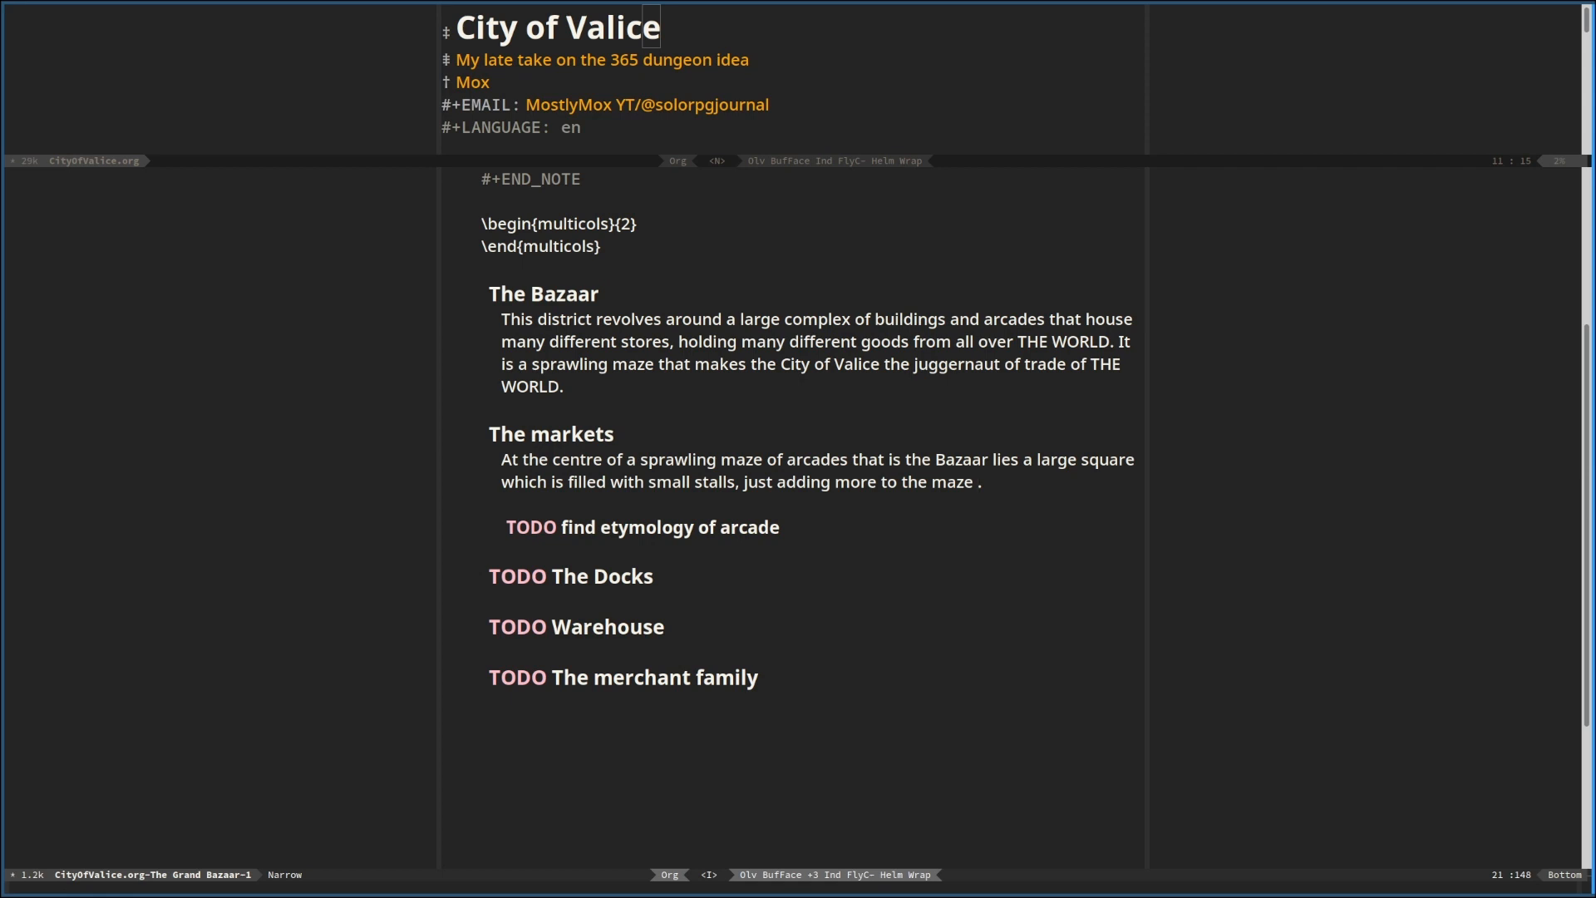
type("of the Bazz")
key("BackSpace")
type("aar")
Append "Small goods are traded at high frequency and volume," to the markets paragraph
key("End")
type("Small good")
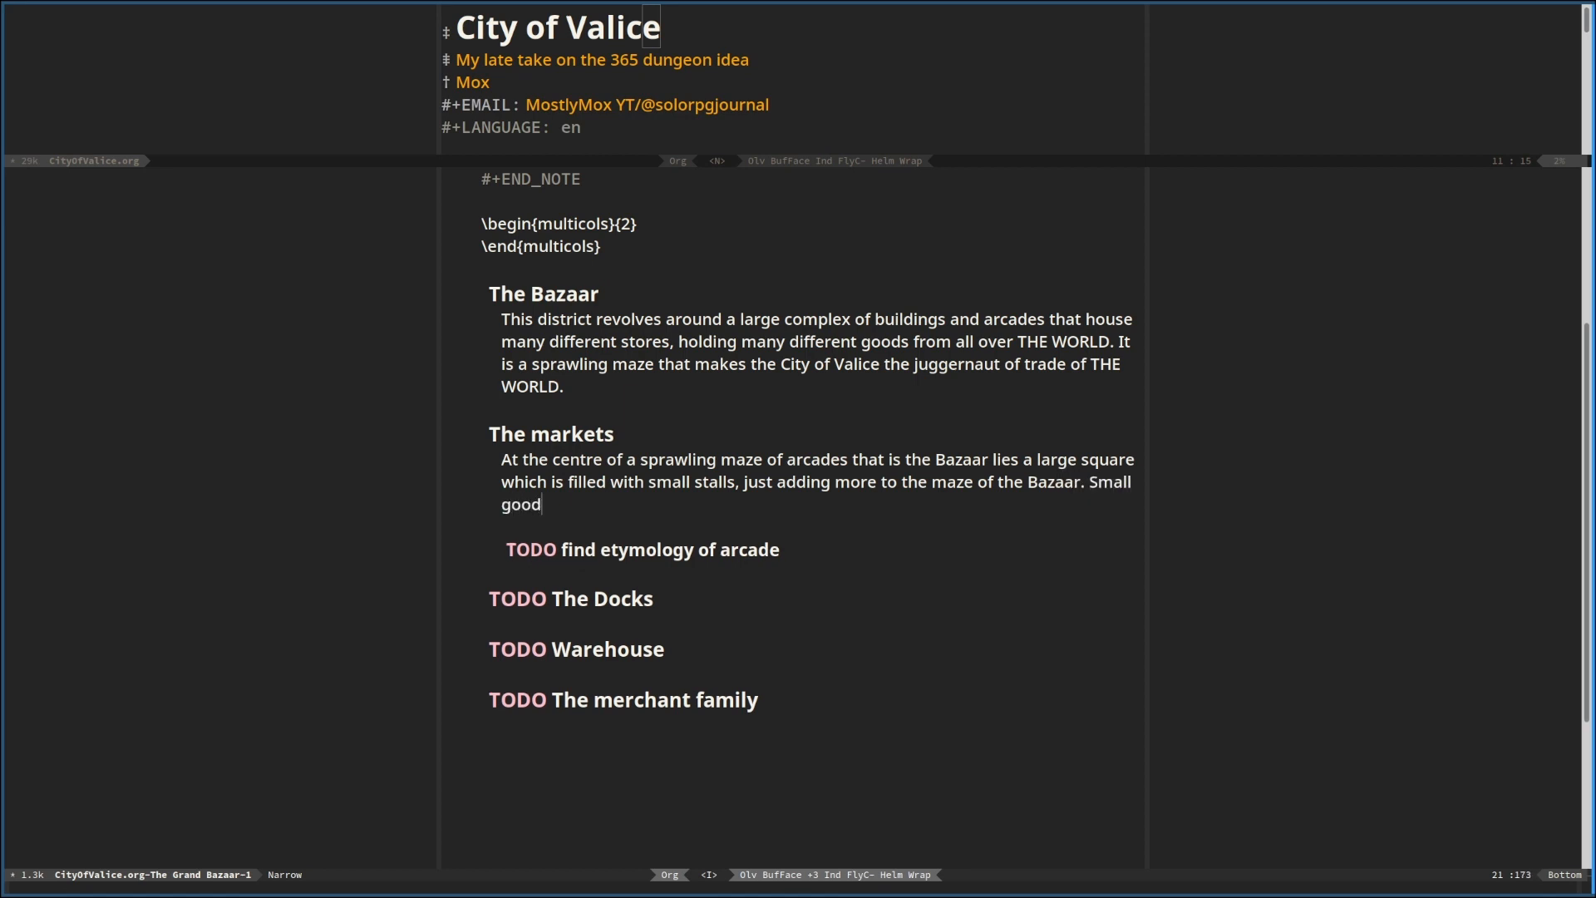
type("s are traded at high fre")
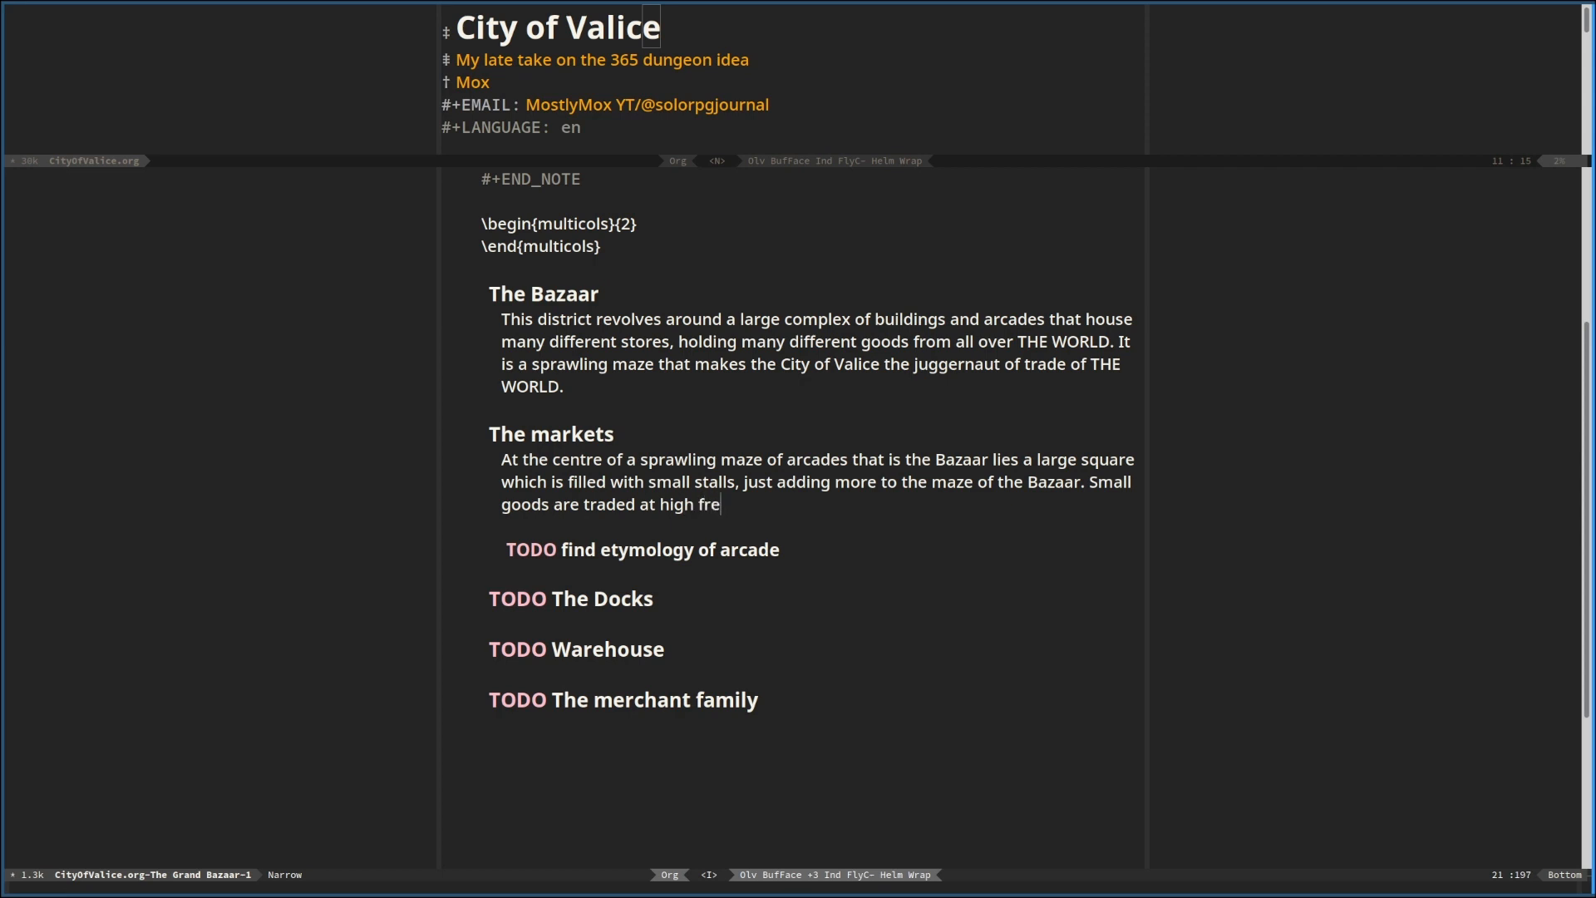
type("quency and volume, ")
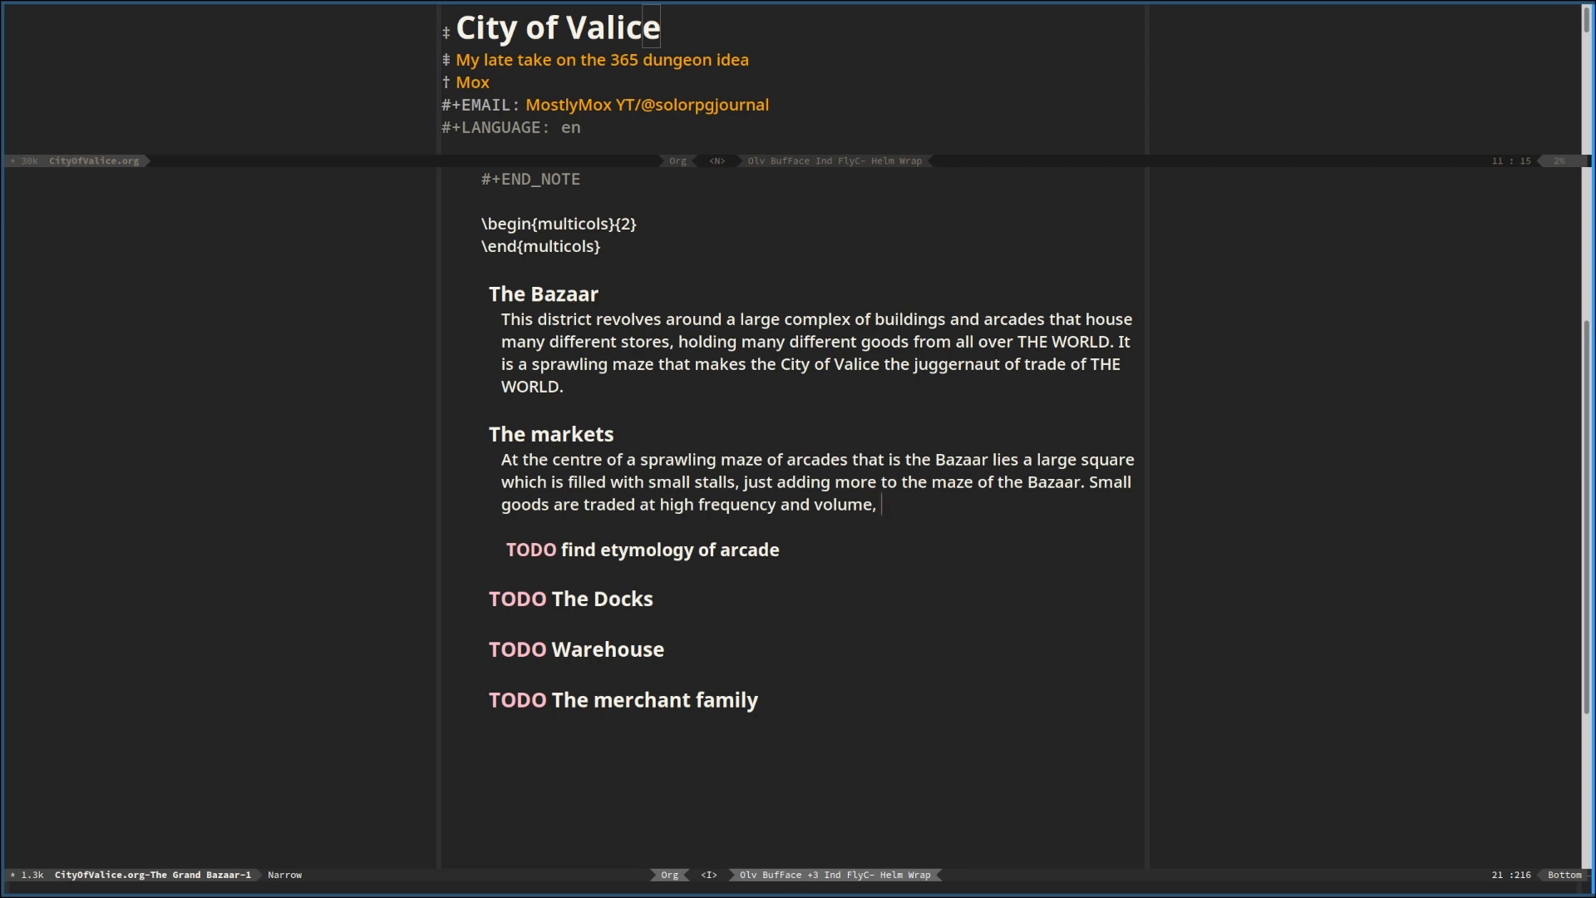
type("and it")
Complete the markets paragraph with "and it is known as a the place to get small rare items."
key("BackSpace")
key("BackSpace")
key("BackSpace")
key("BackSpace")
key("BackSpace")
key("BackSpace")
key("BackSpace")
type("and it is known as a the place t")
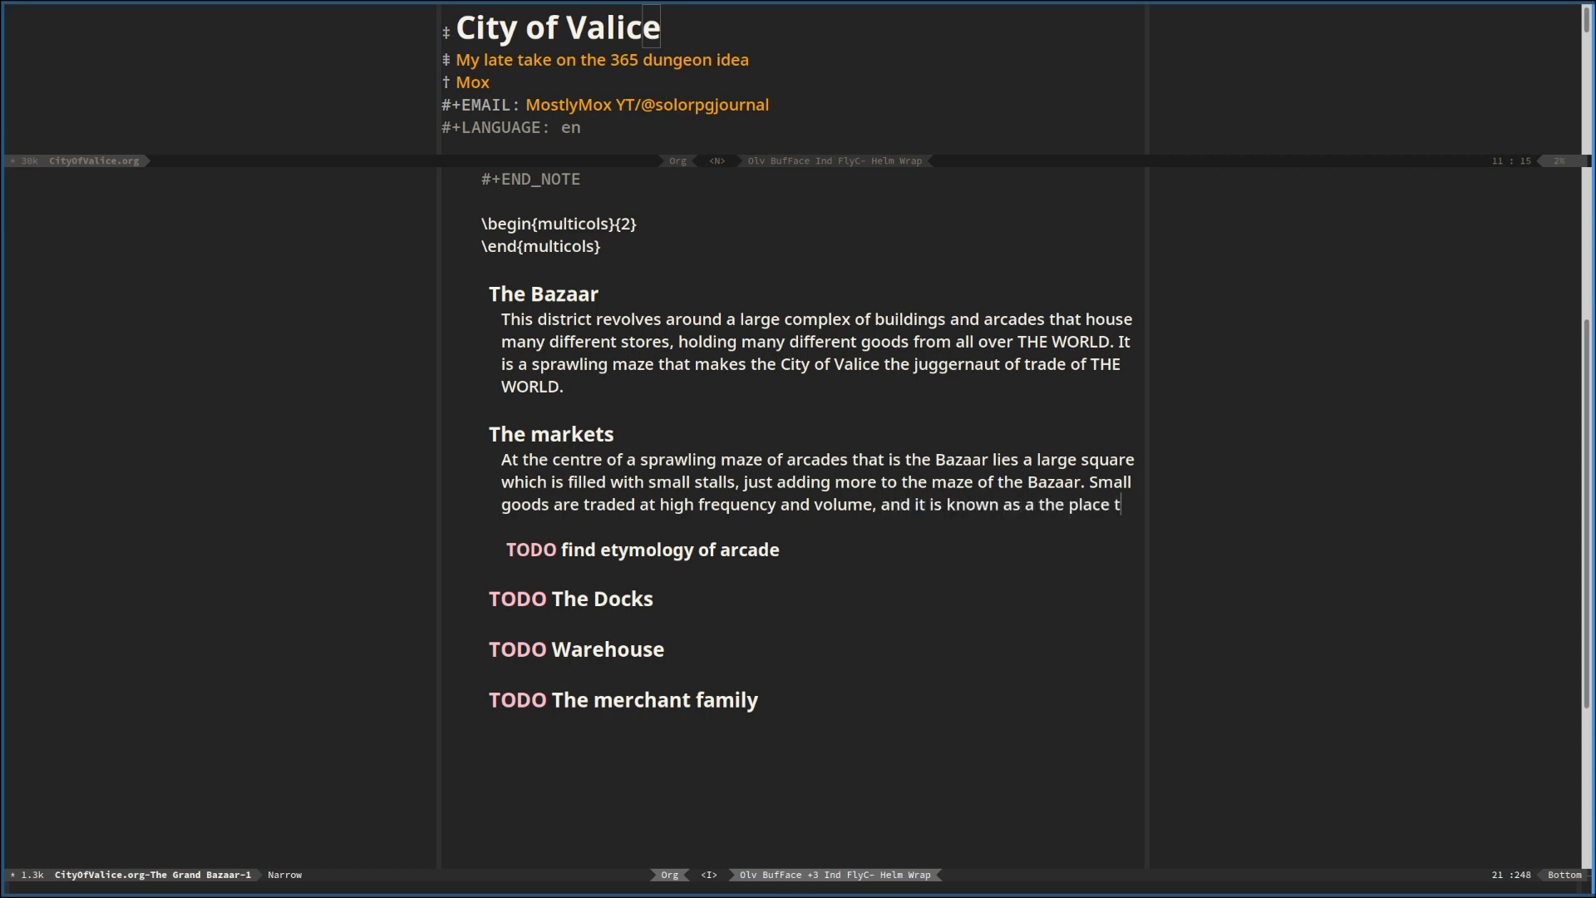
type("o get rare")
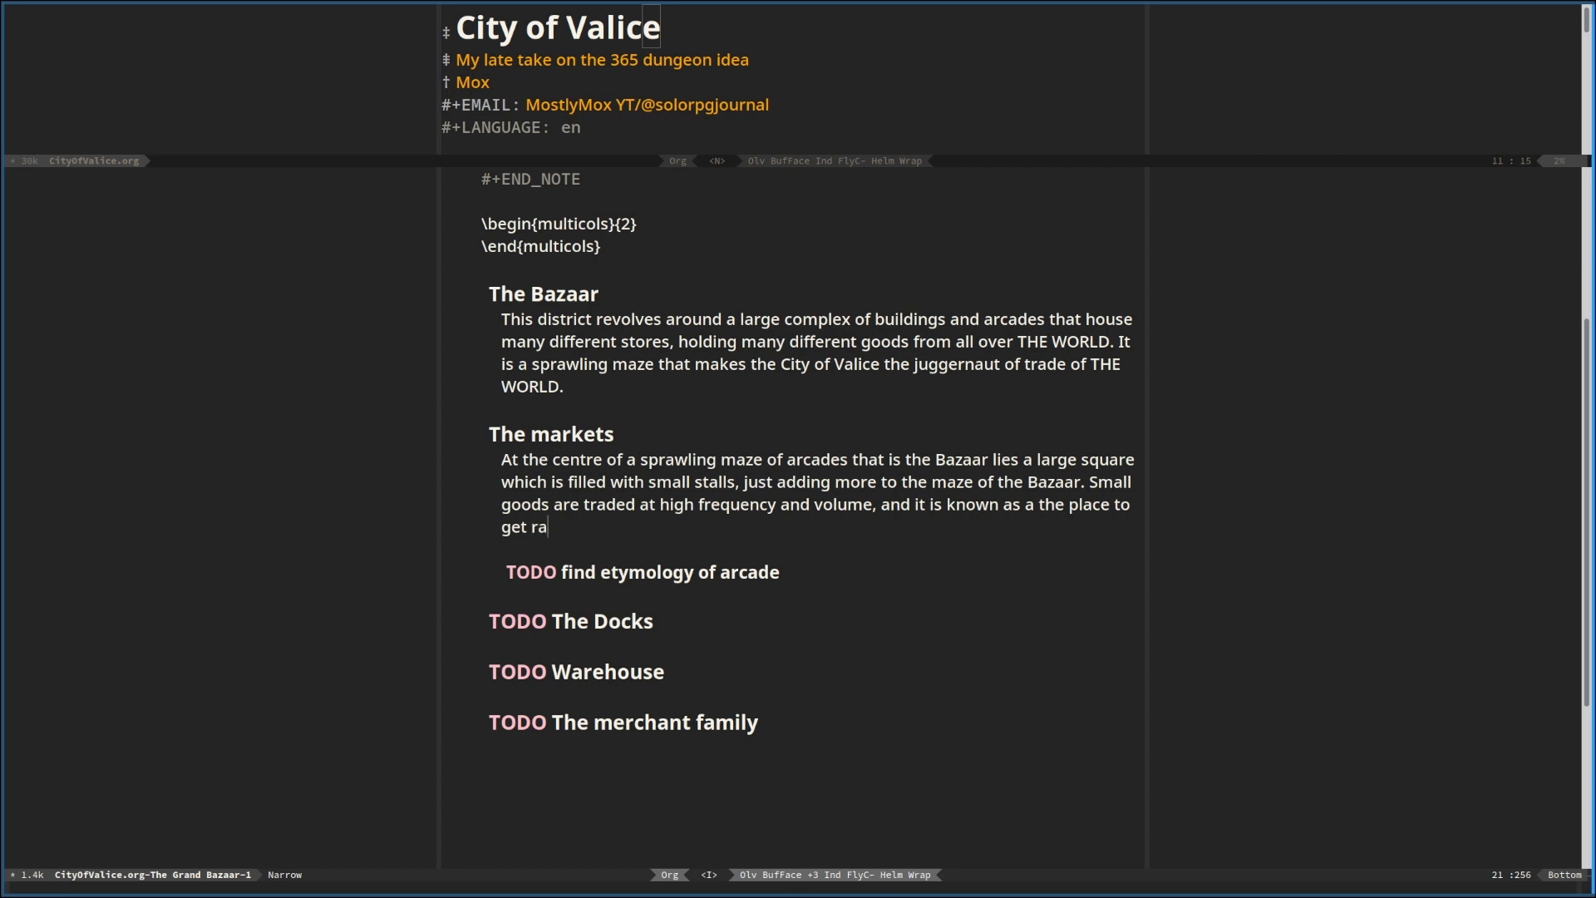
key("BackSpace")
key("BackSpace")
key("BackSpace")
key("BackSpace")
key("BackSpace")
type("small rare items.")
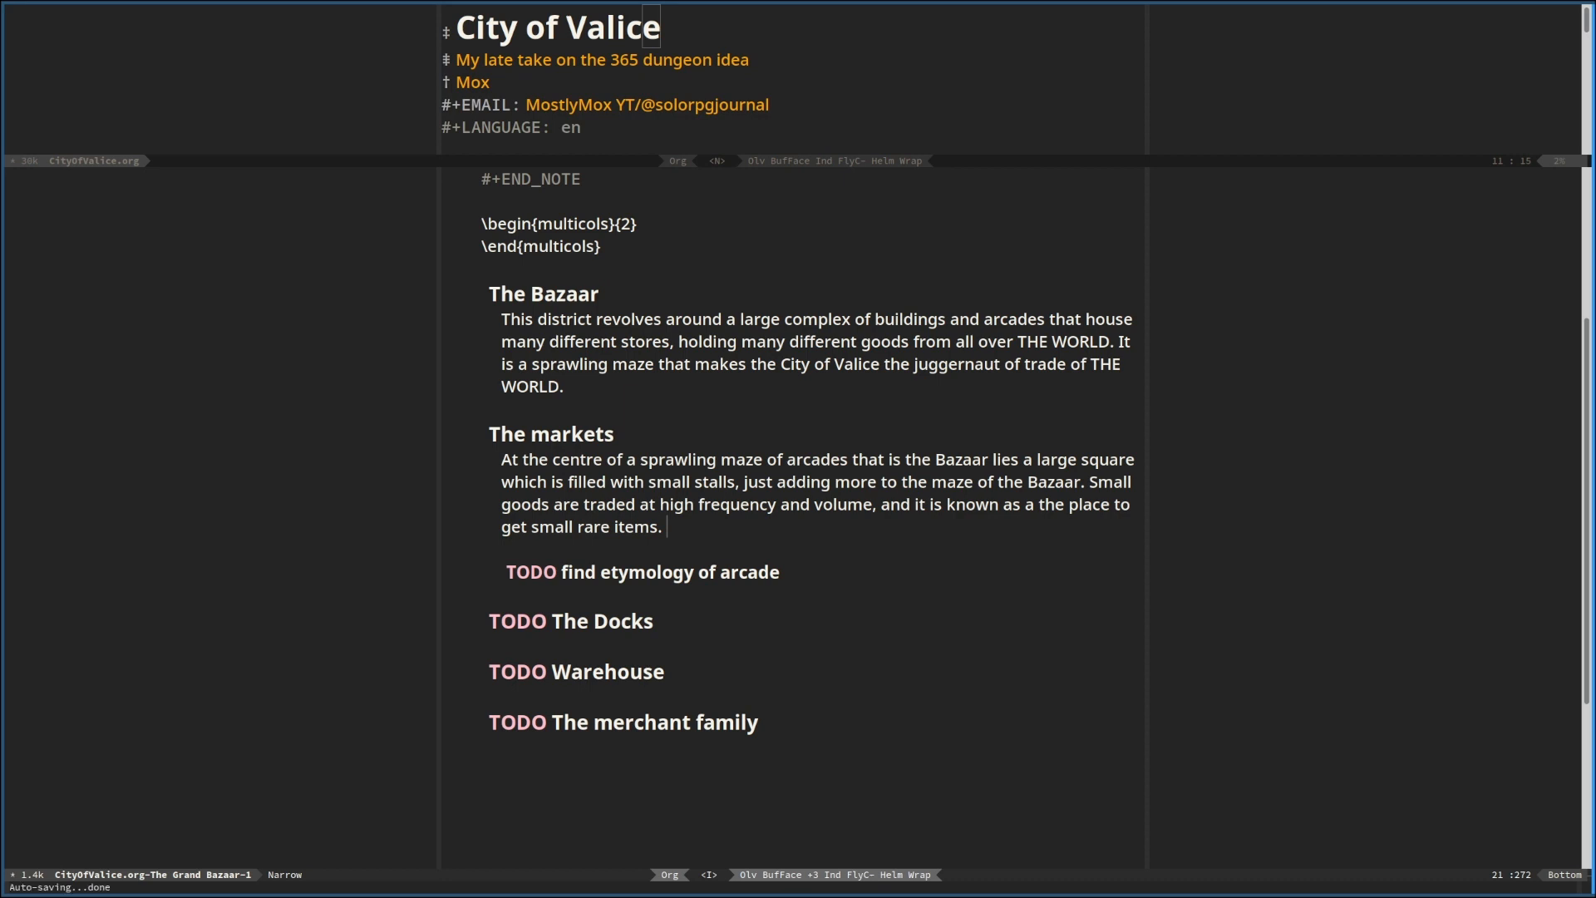
Add blank lines beneath the heading "The Docks"
key("Down")
key("Down")
key("Down")
key("Return")
key("Return")
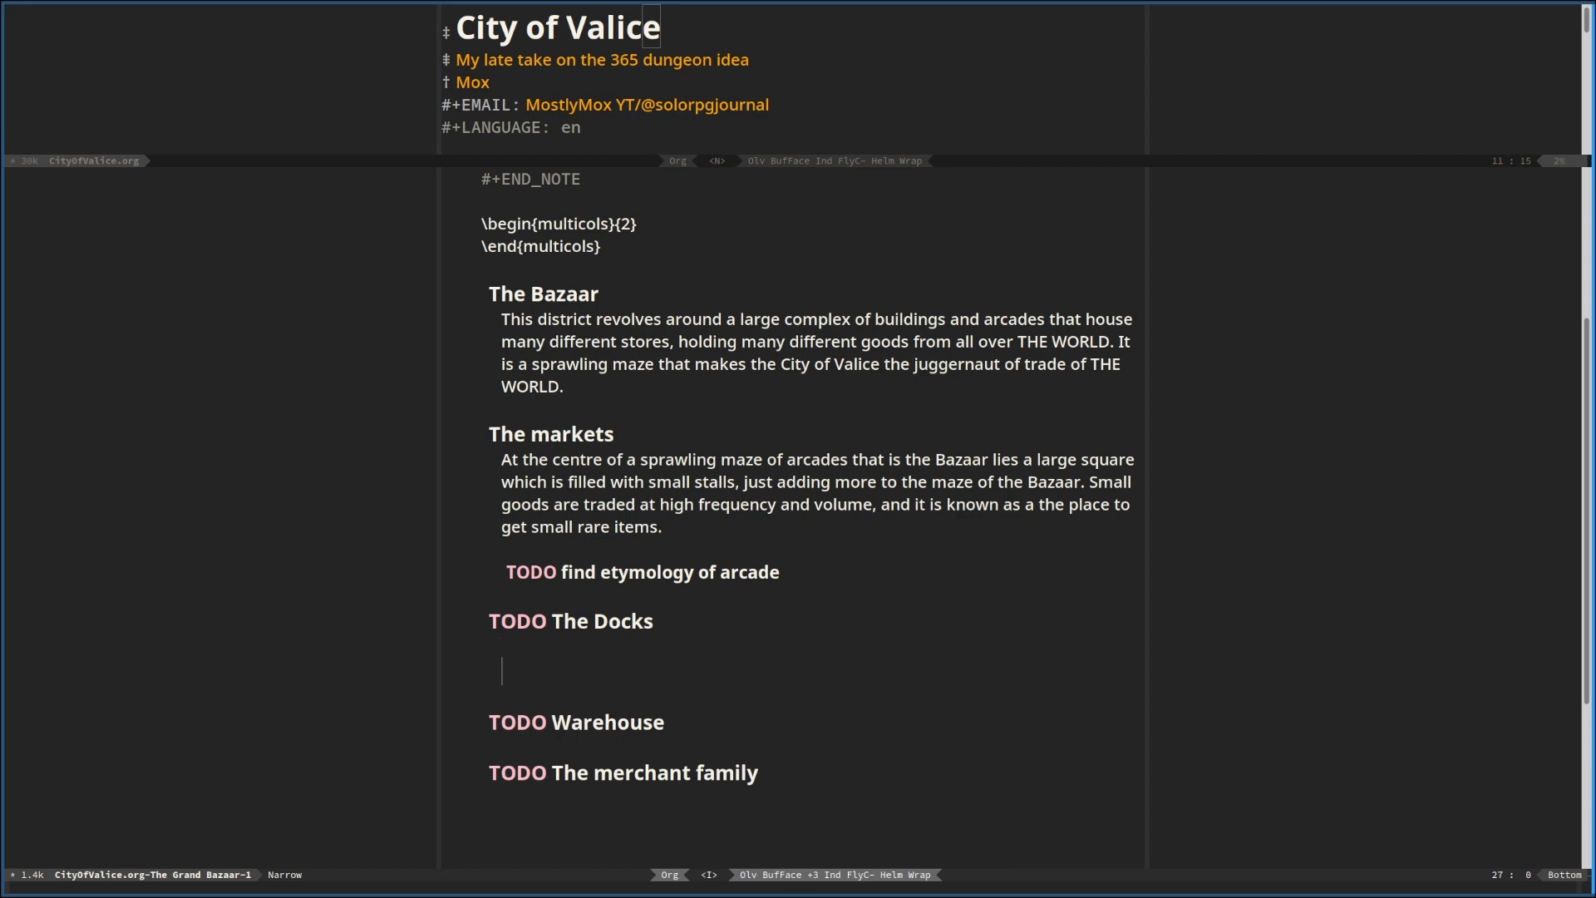
Remove the TODO keyword from the headings "The Docks", "Warehouse" and "The merchant family"
key("Up")
key("Up")
key("Delete")
key("Delete")
key("Delete")
key("Delete")
key("Delete")
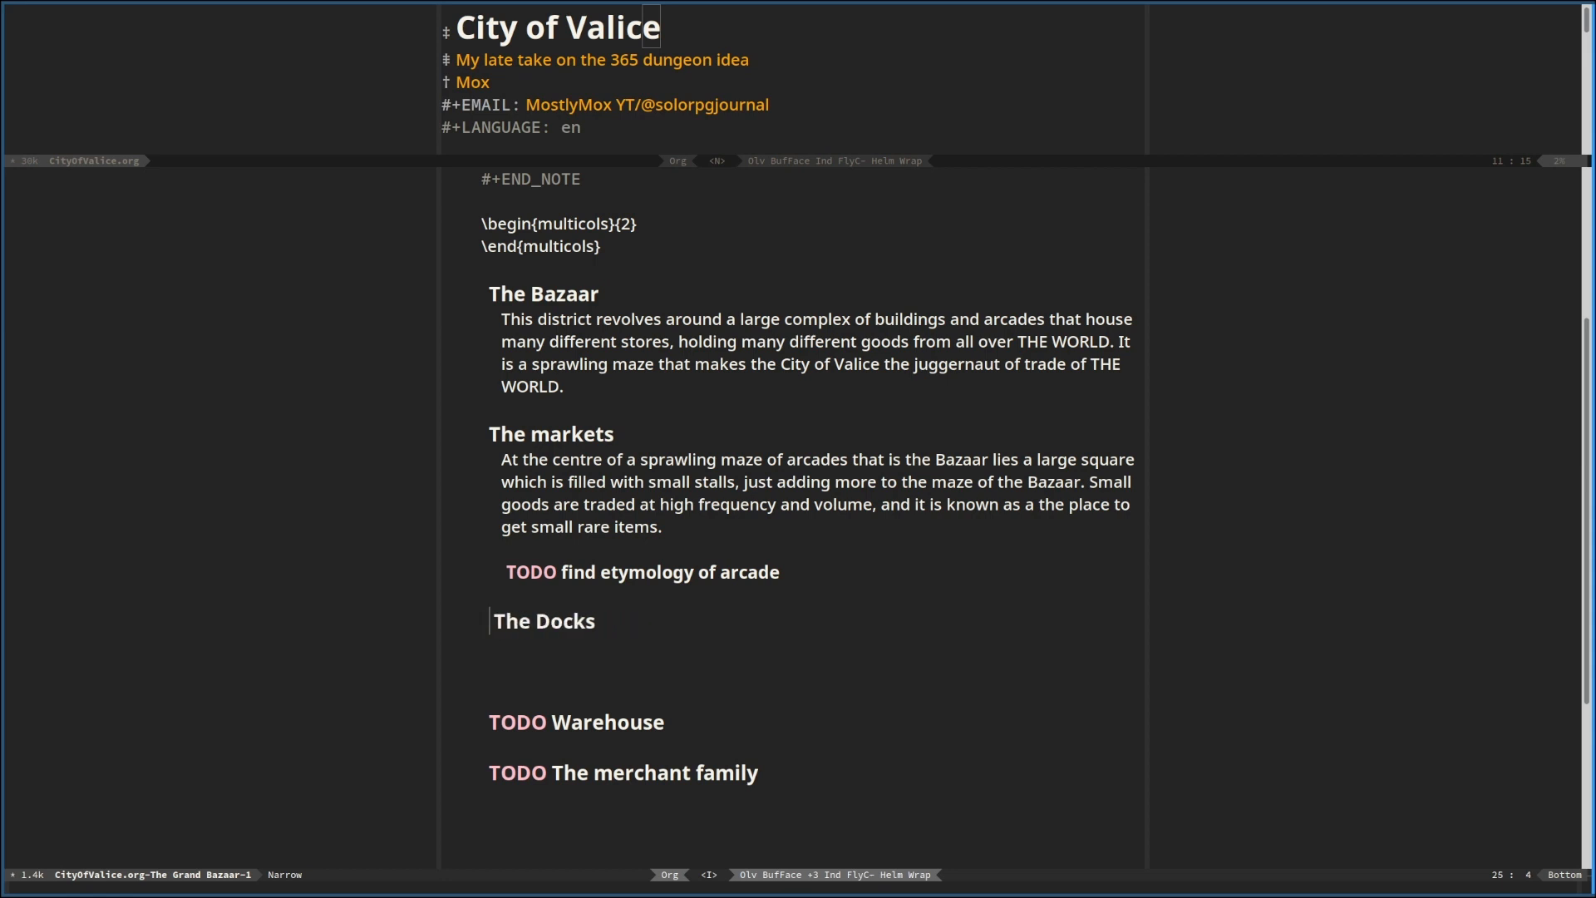
key("Up")
key("Delete")
key("Delete")
key("Delete")
key("Delete")
key("Delete")
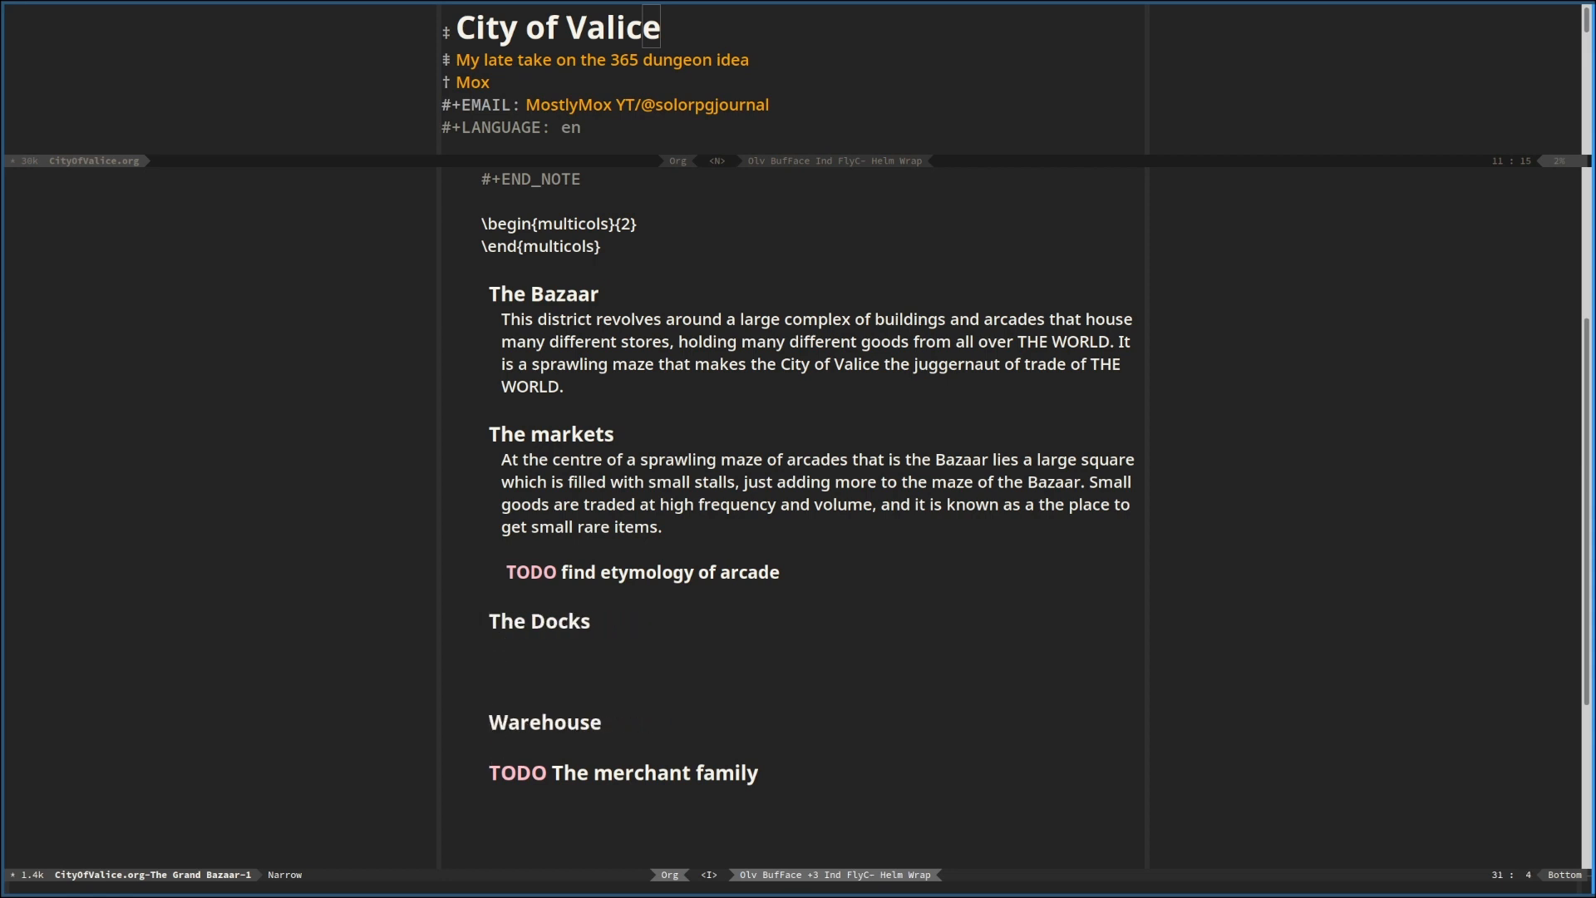
key("Delete")
key("Delete")
key("Delete")
key("Delete")
key("Delete")
key("Up")
key("Up")
key("Up")
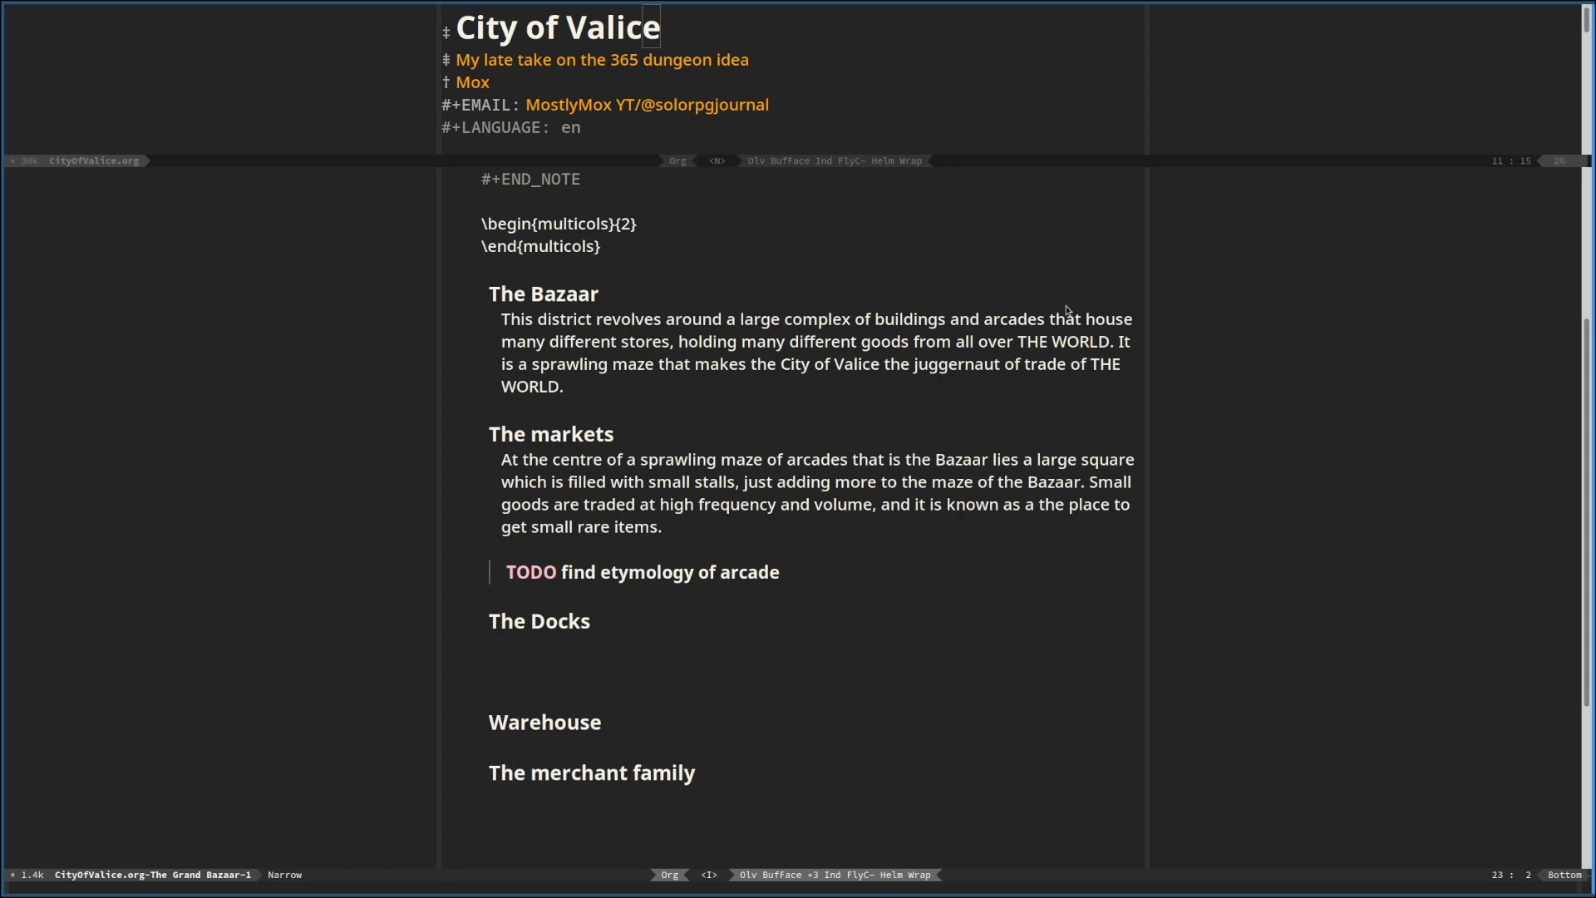
Save the document with the cleaned-up headings
left_click(557, 246)
scroll(656, 563, "down", 1)
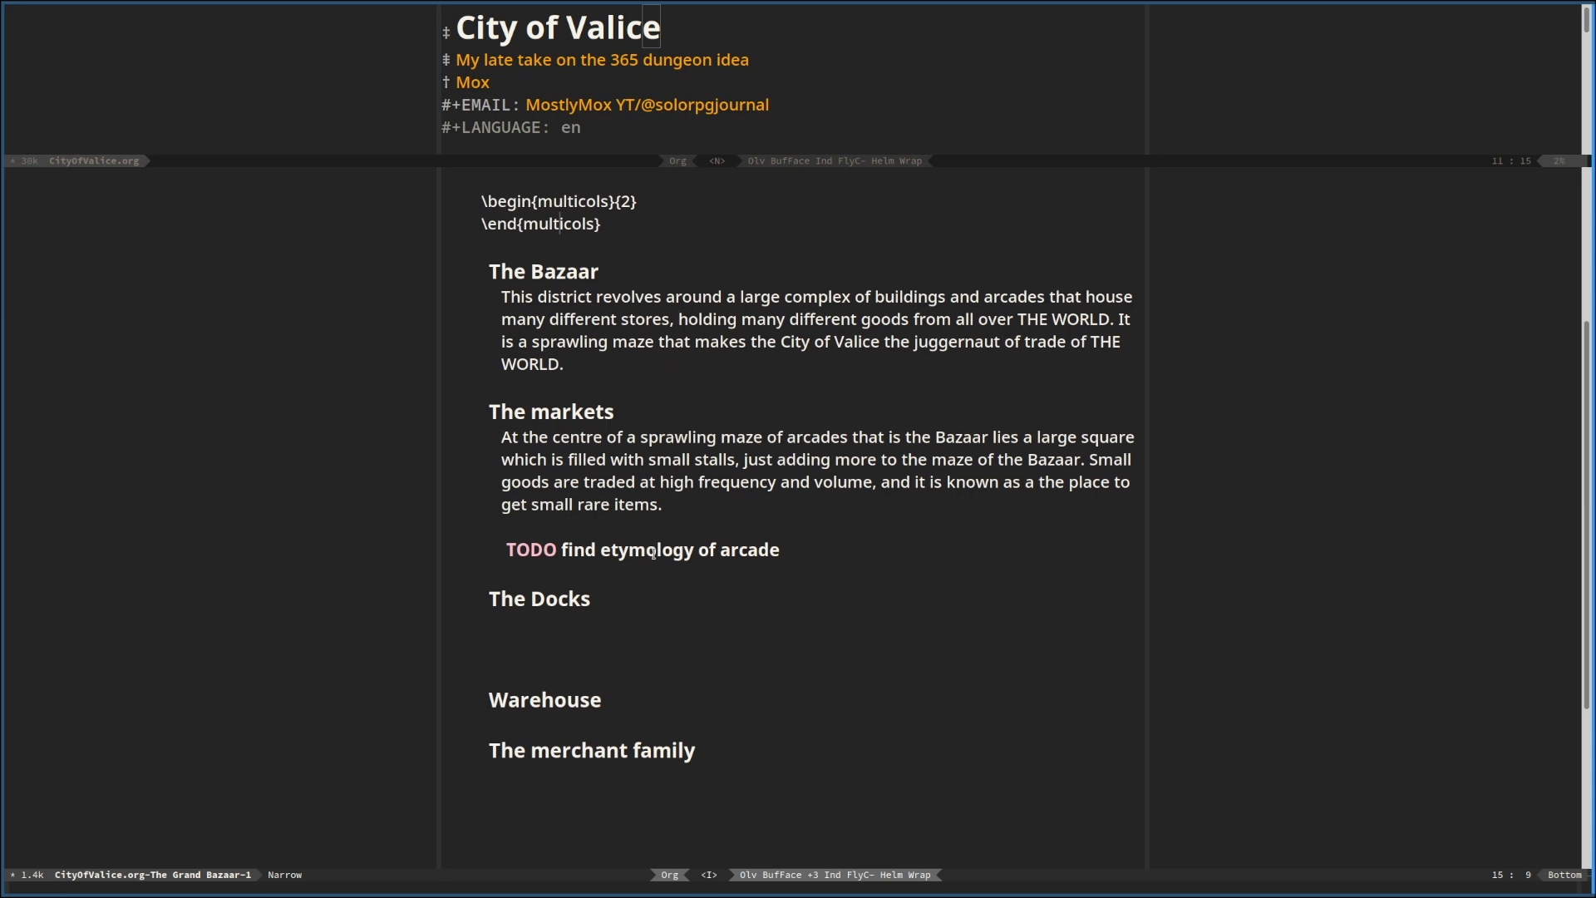
key("Escape")
key("space")
key("f")
key("s")
Begin a paragraph under "The Docks" with "The Docks attached to the Grand"
scroll(575, 612, "up", 5)
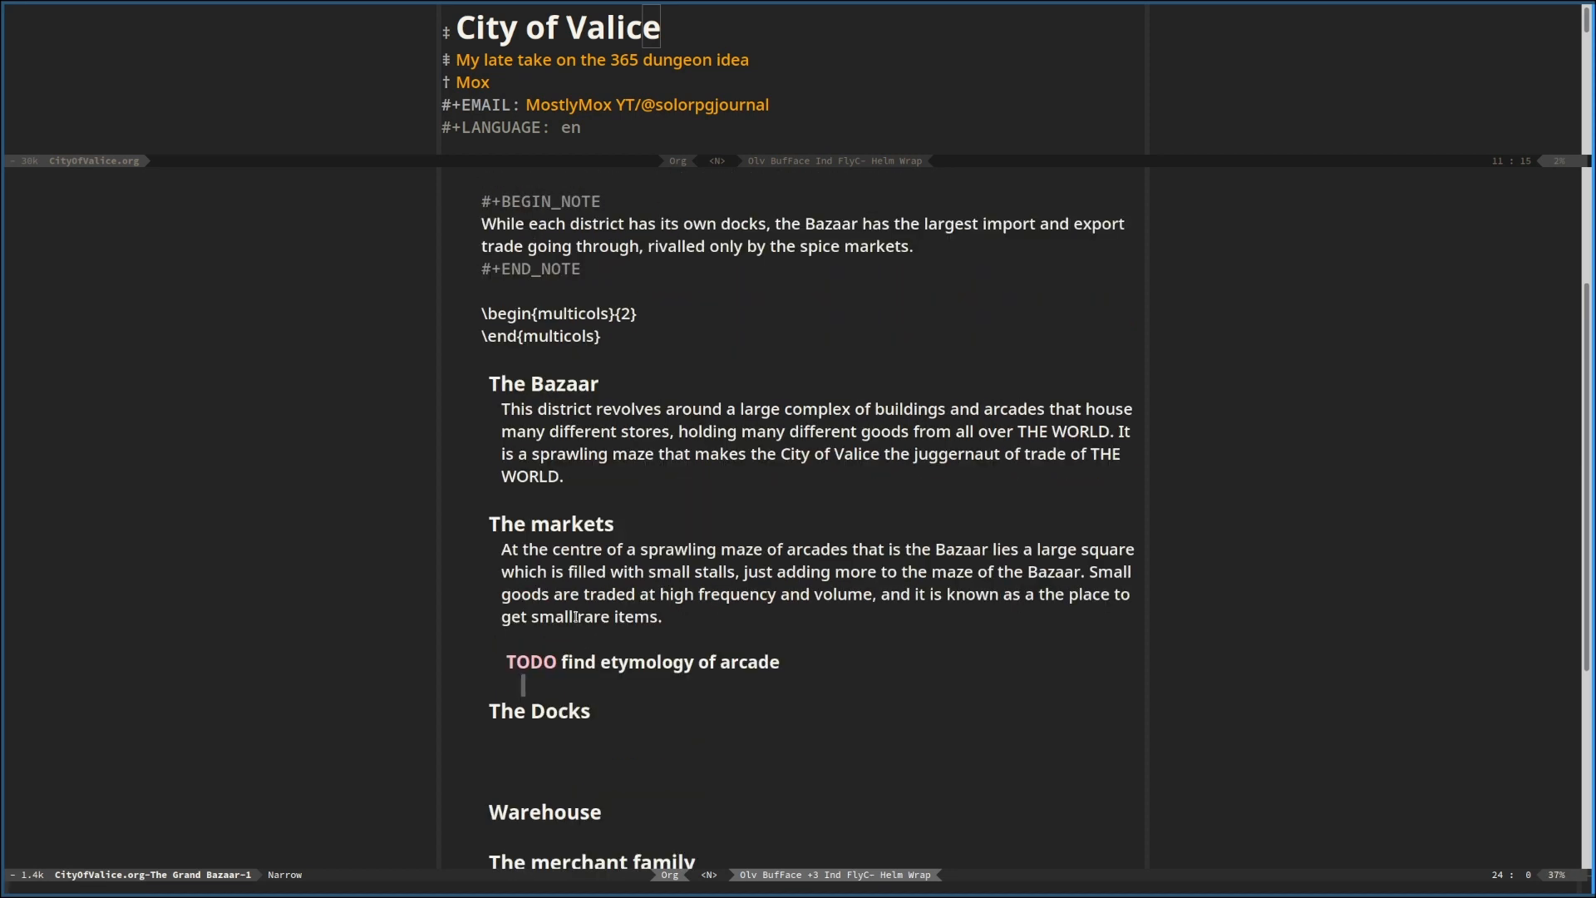
scroll(607, 649, "down", 3)
left_click(564, 669)
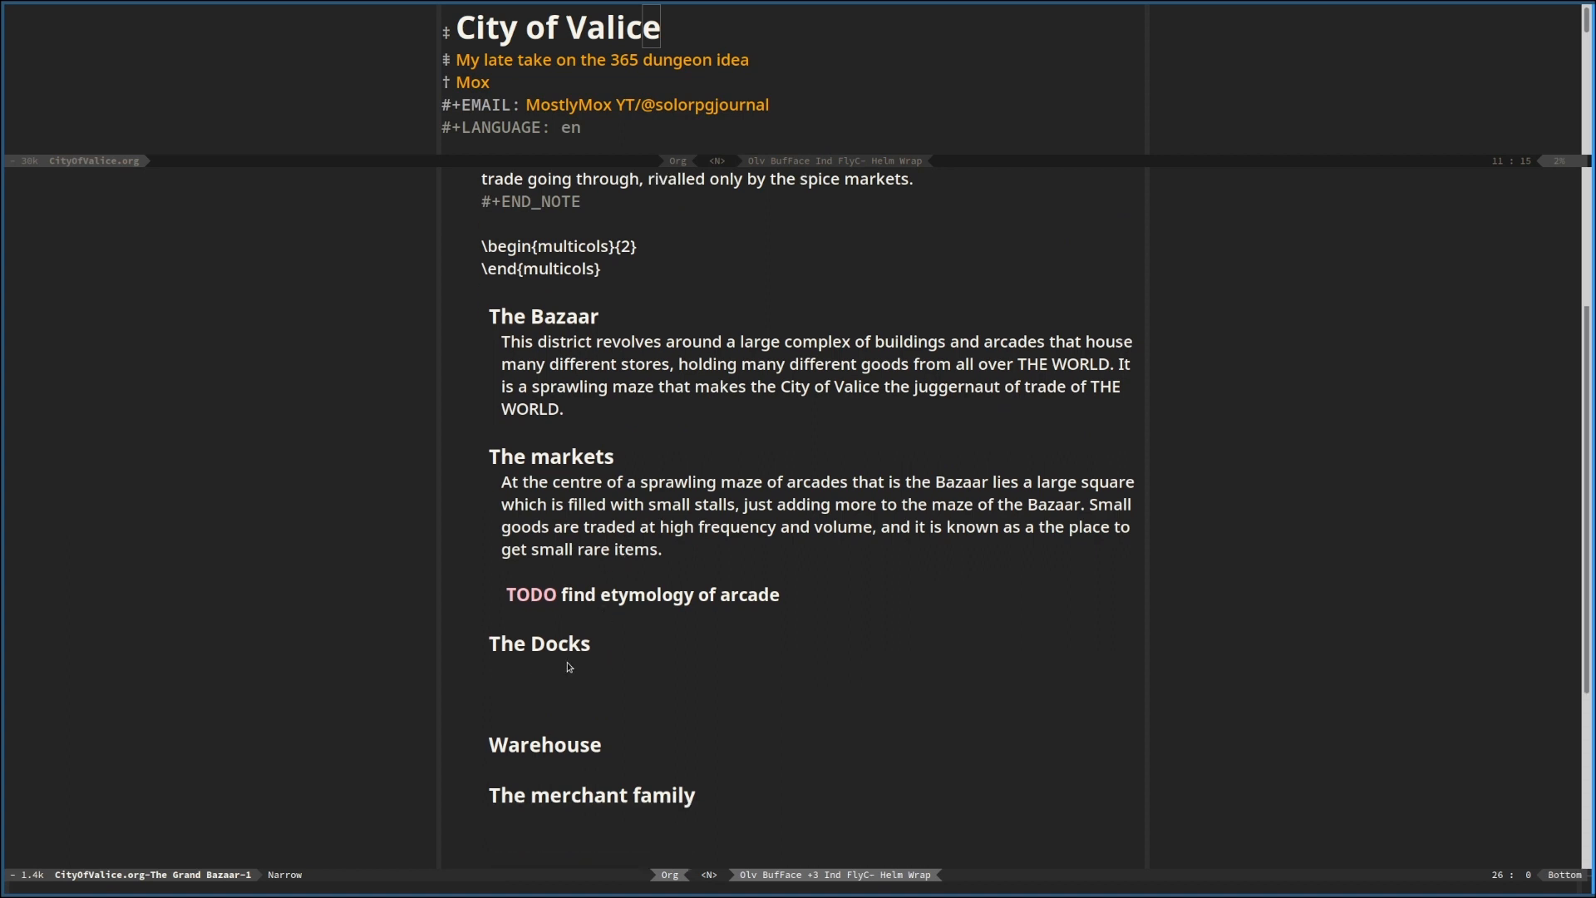
type("oT")
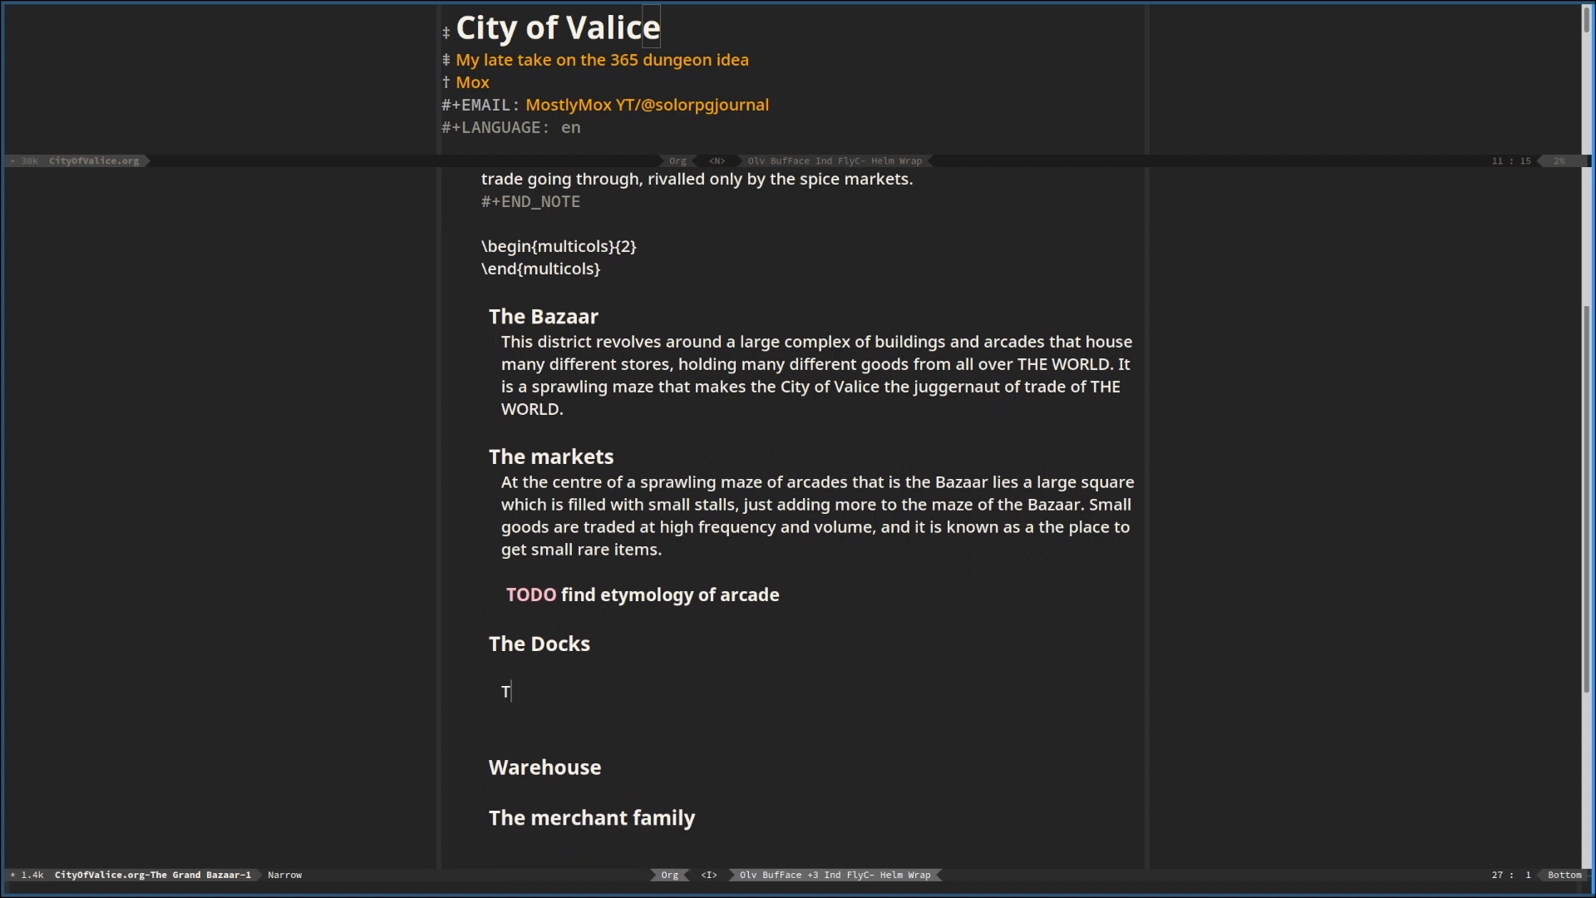
type("he Docks attached to the ")
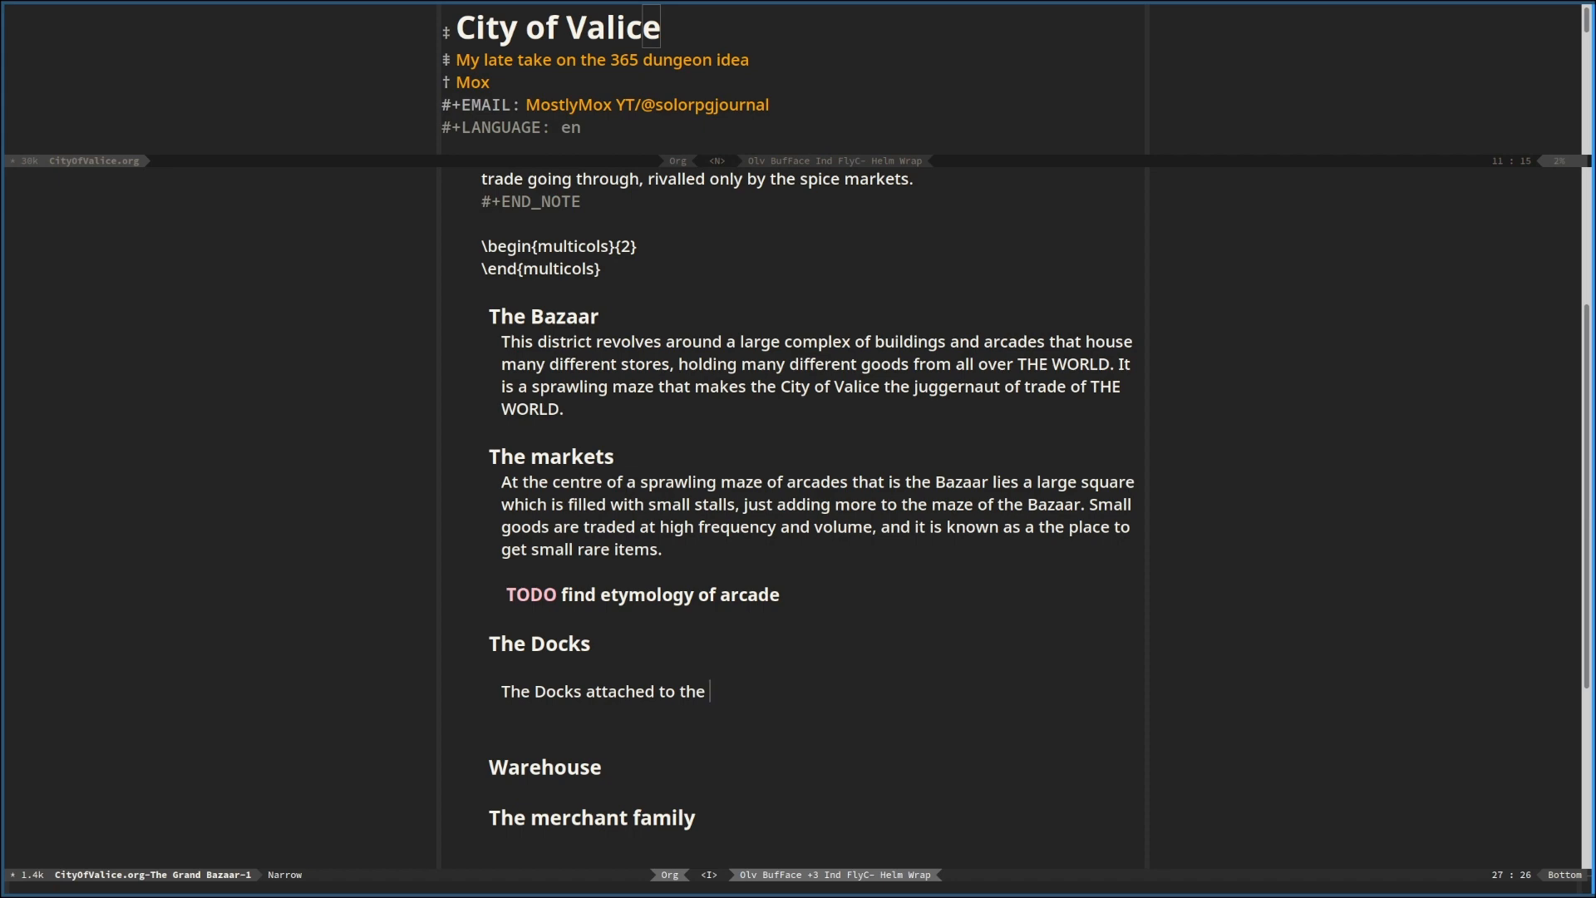
type("Grand")
Continue the sentence under "The Docks" after "Grand" with "Bazaar are the largest"
scroll(579, 565, "up", 1)
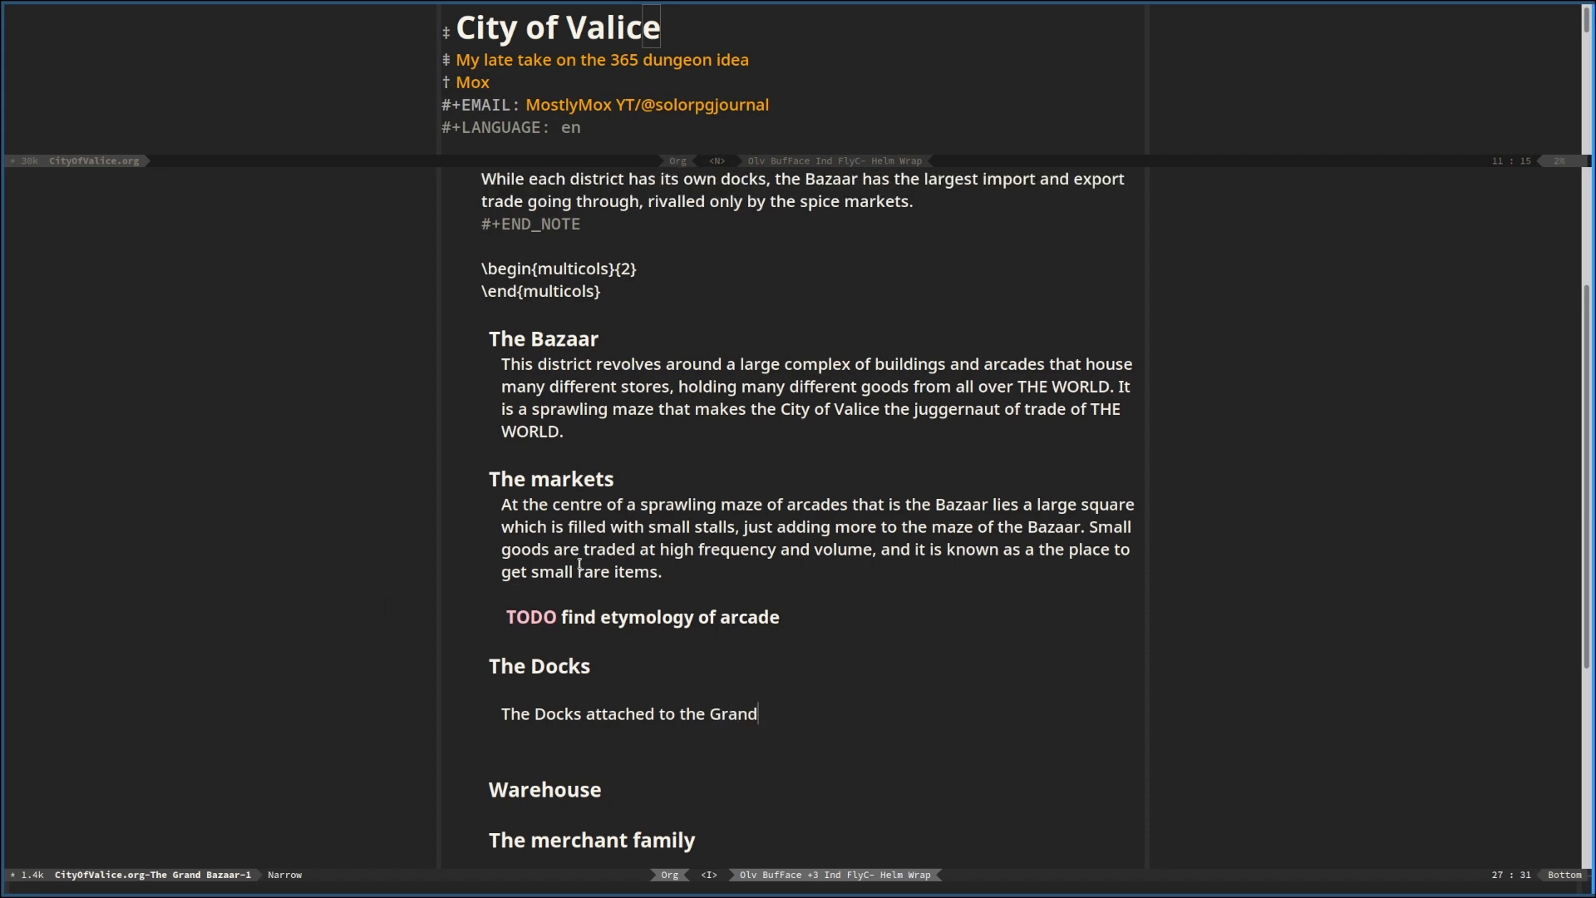
scroll(580, 565, "up", 4)
scroll(816, 586, "down", 5)
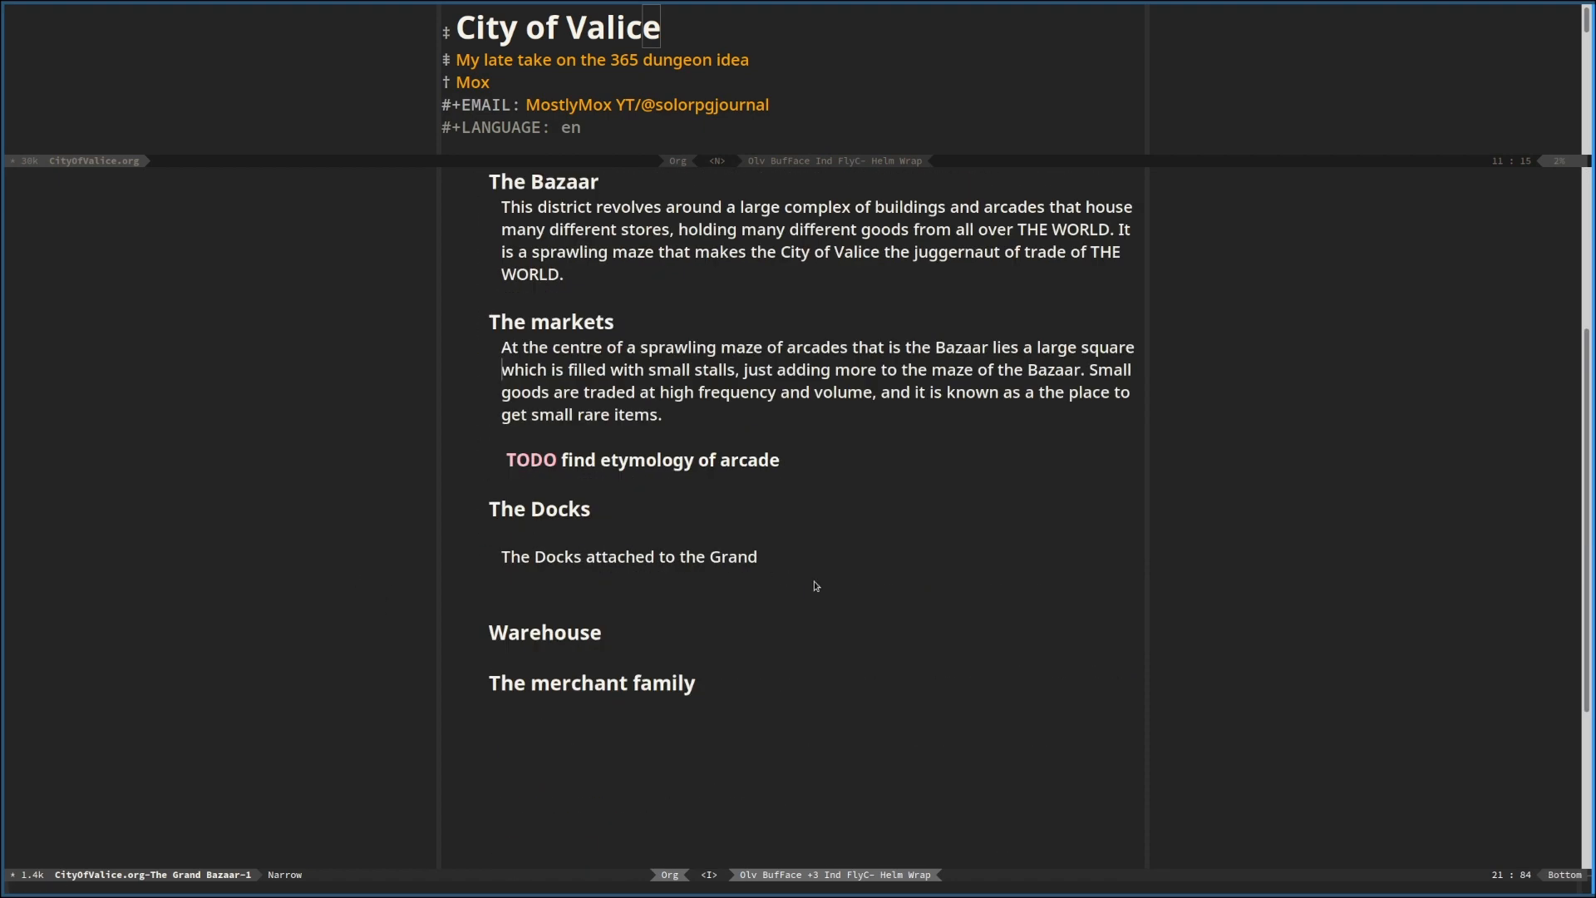
left_click(787, 556)
type("Bazaar are the larged")
key("BackSpace")
key("BackSpace")
type("st ")
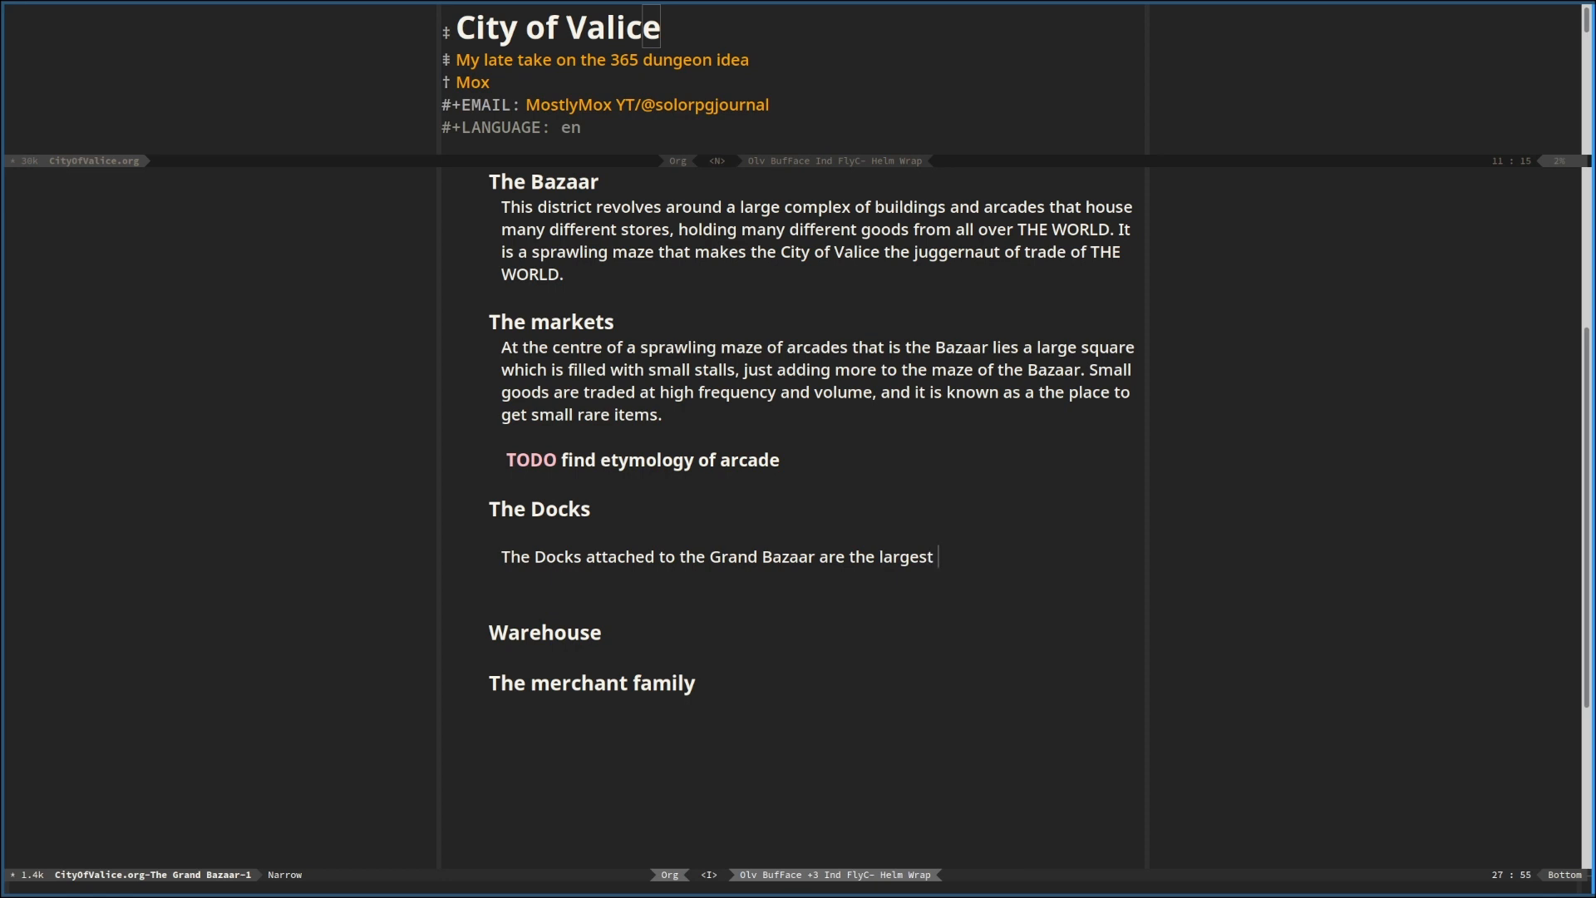
type("port ")
type("int he cl")
Finish the sentence under "The Docks" with "port in the city?"
key("BackSpace")
key("BackSpace")
key("BackSpace")
key("BackSpace")
key("BackSpace")
key("BackSpace")
key("BackSpace")
type("the city?")
Insert a NOTE block below the Docks sentence, with an empty line inside for its text
key("Return")
key("Return")
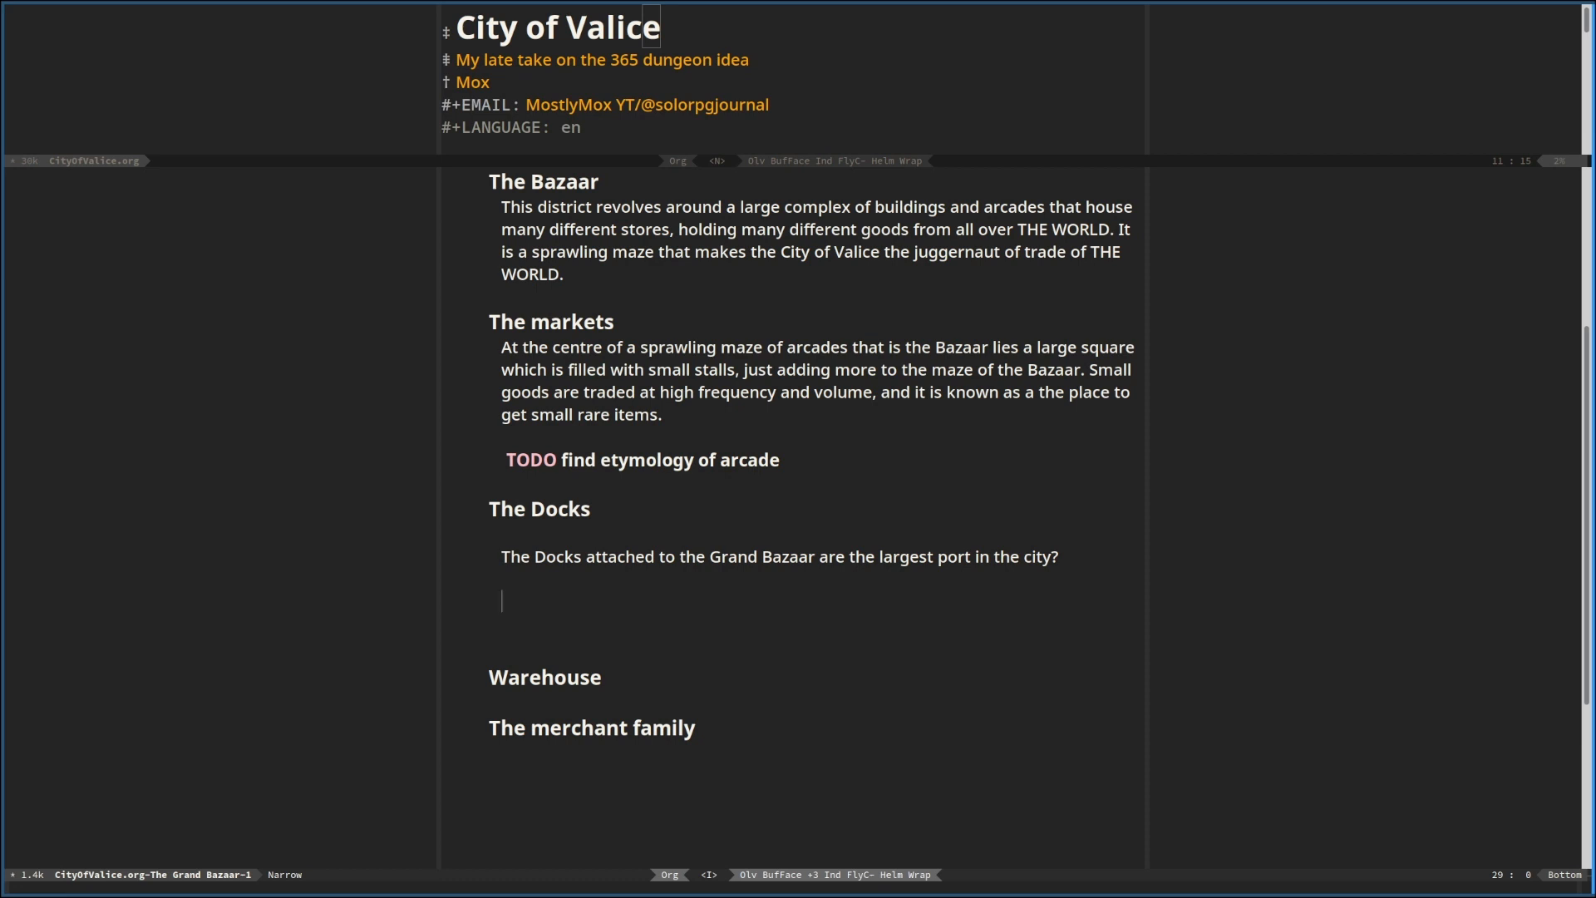
key("ctrl+x")
key("comma")
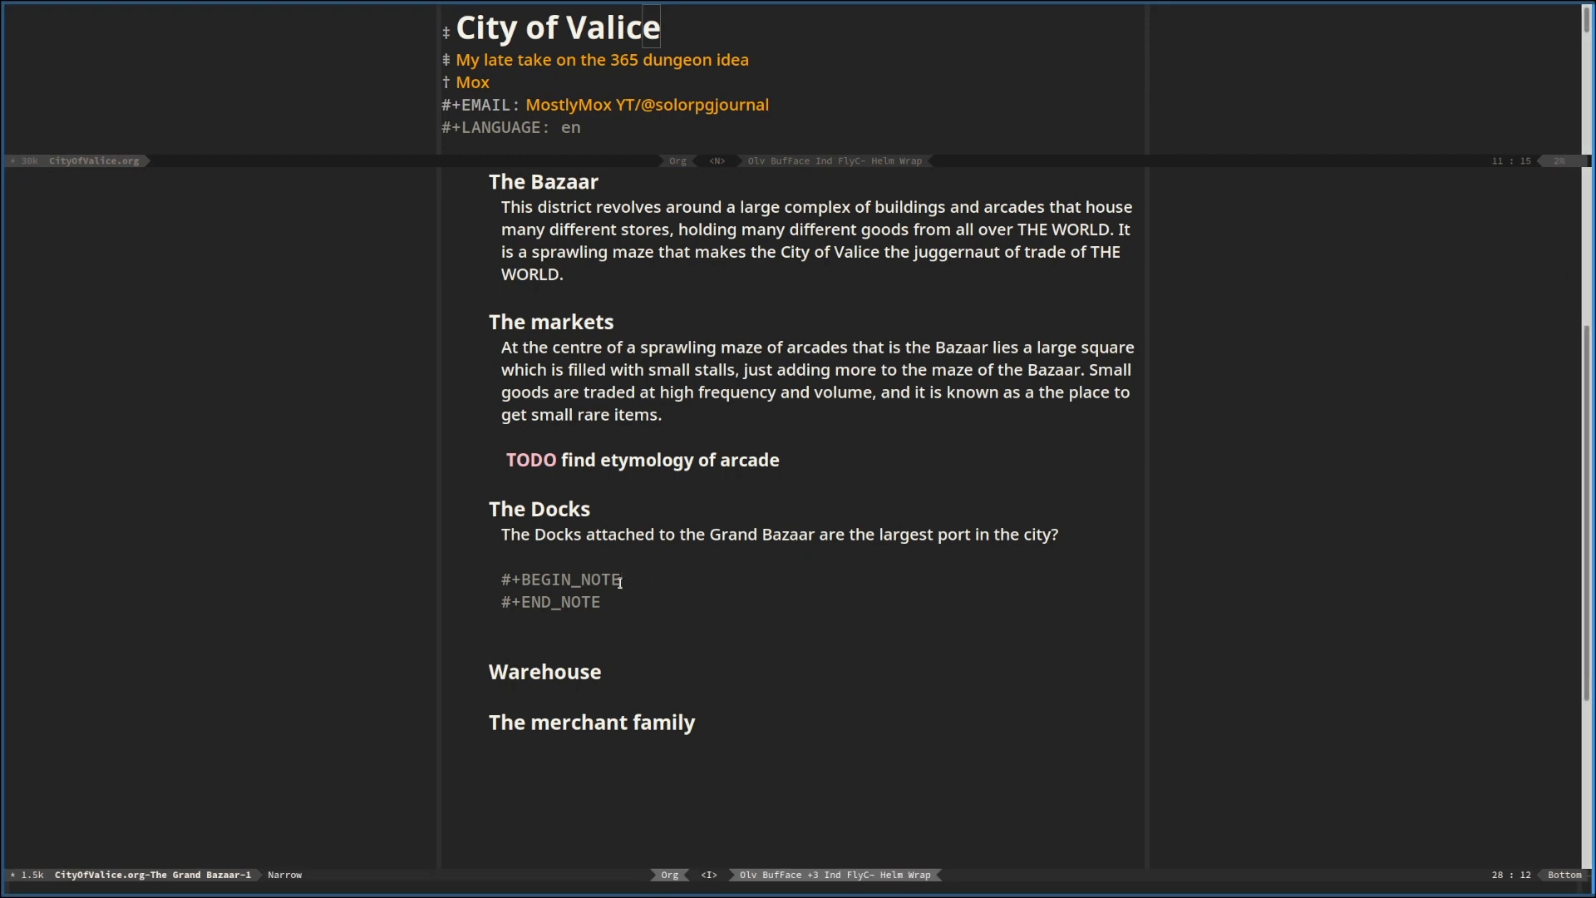
key("Return")
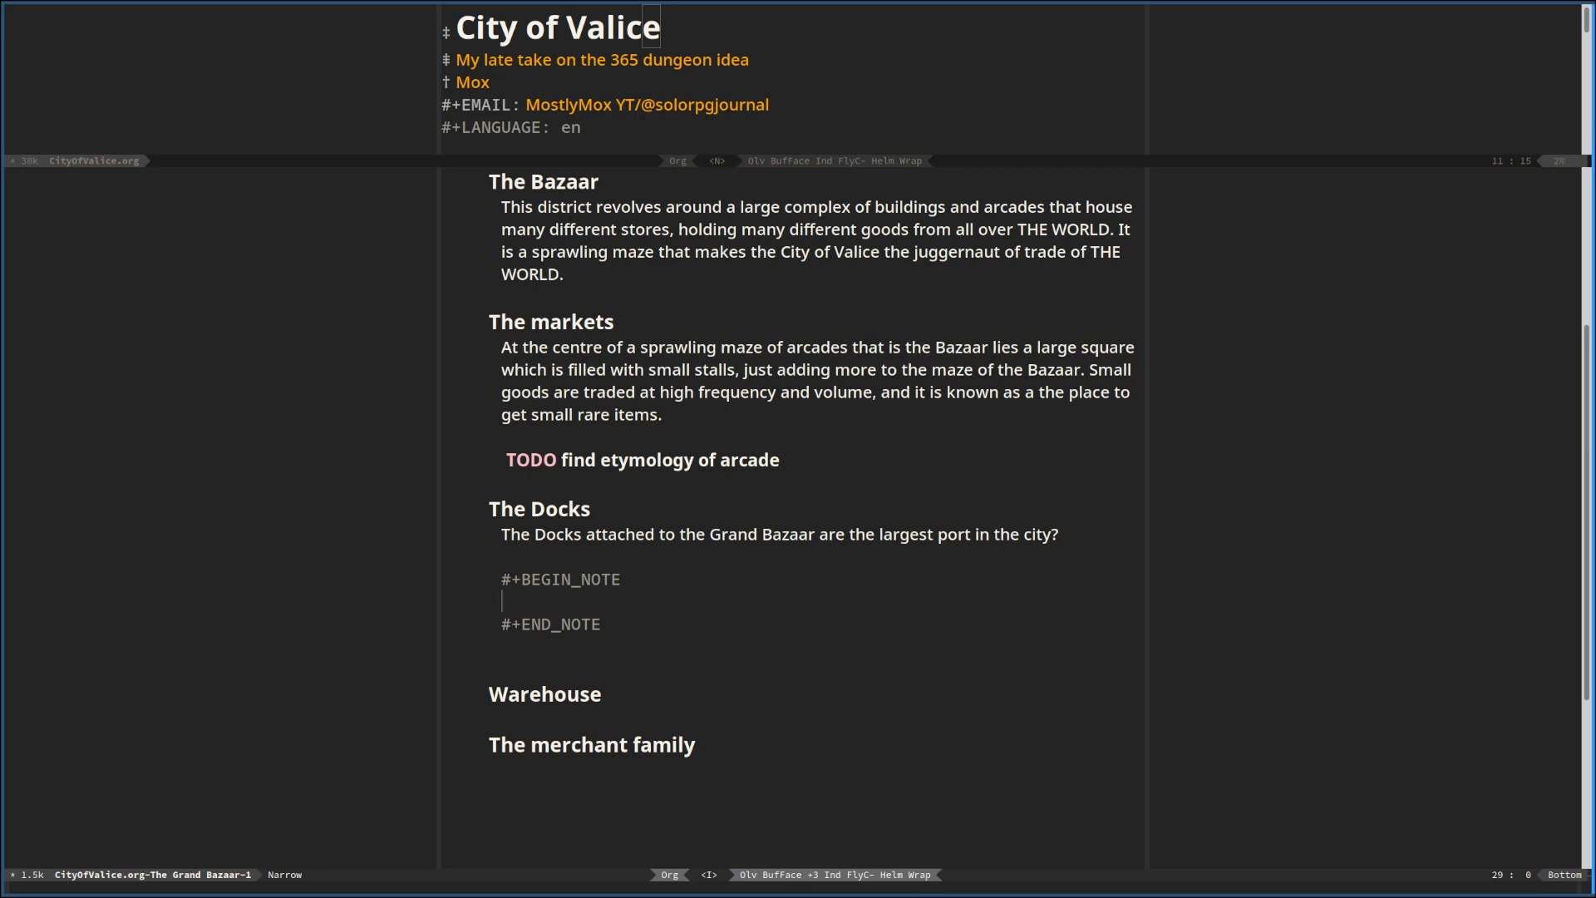
Write "Is it the largest port in the city," inside the note block under "The Docks"
type("Is t")
type("t hte lar")
key("BackSpace")
key("BackSpace")
key("BackSpace")
key("BackSpace")
key("BackSpace")
key("BackSpace")
key("BackSpace")
type("the larged")
key("BackSpace")
type("est port in")
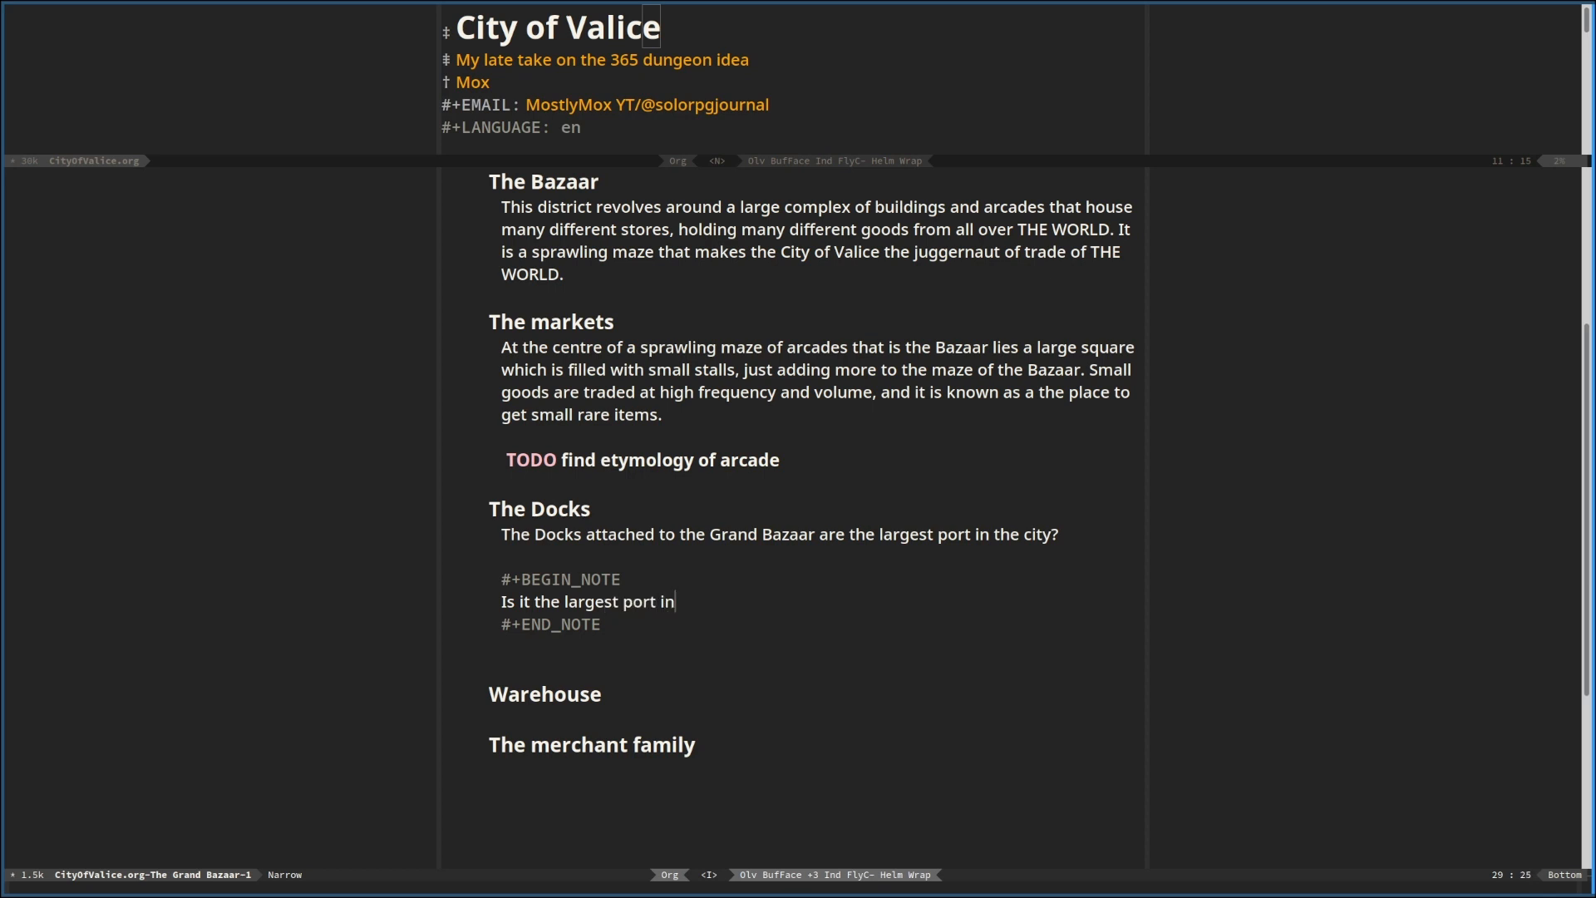
type(" the city, or")
Complete the note's question with "the country, or the world?"
key("BackSpace")
key("BackSpace")
key("BackSpace")
type("the country")
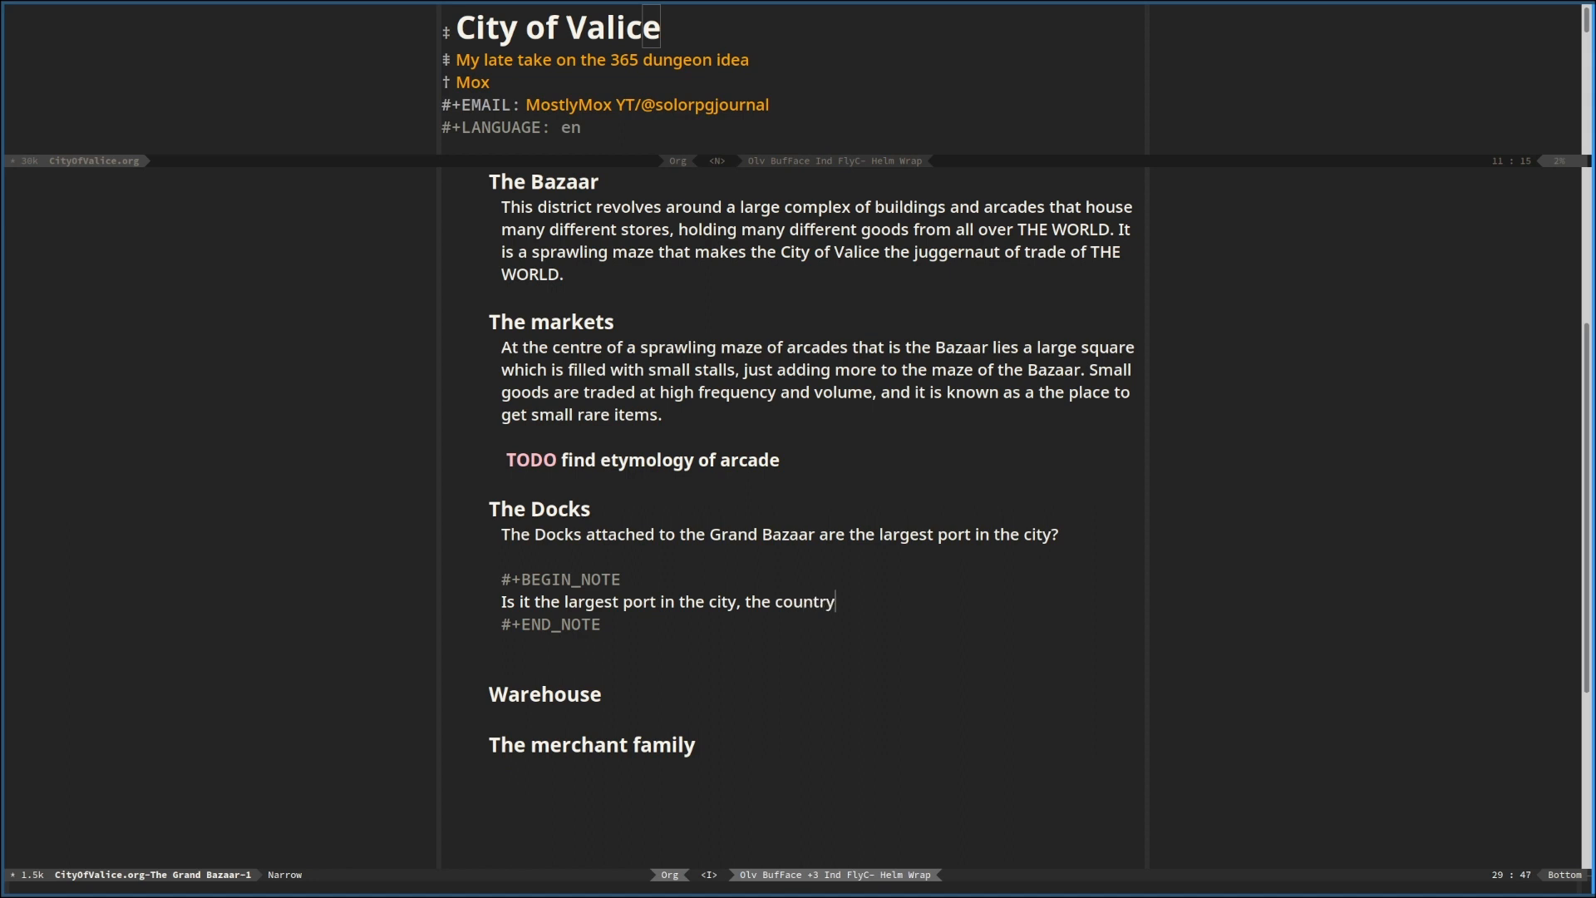
type(", or the world?")
Start a new paragraph beneath the Docks note block with "They see large ships from all over"
left_click(686, 535)
scroll(791, 492, "down", 3)
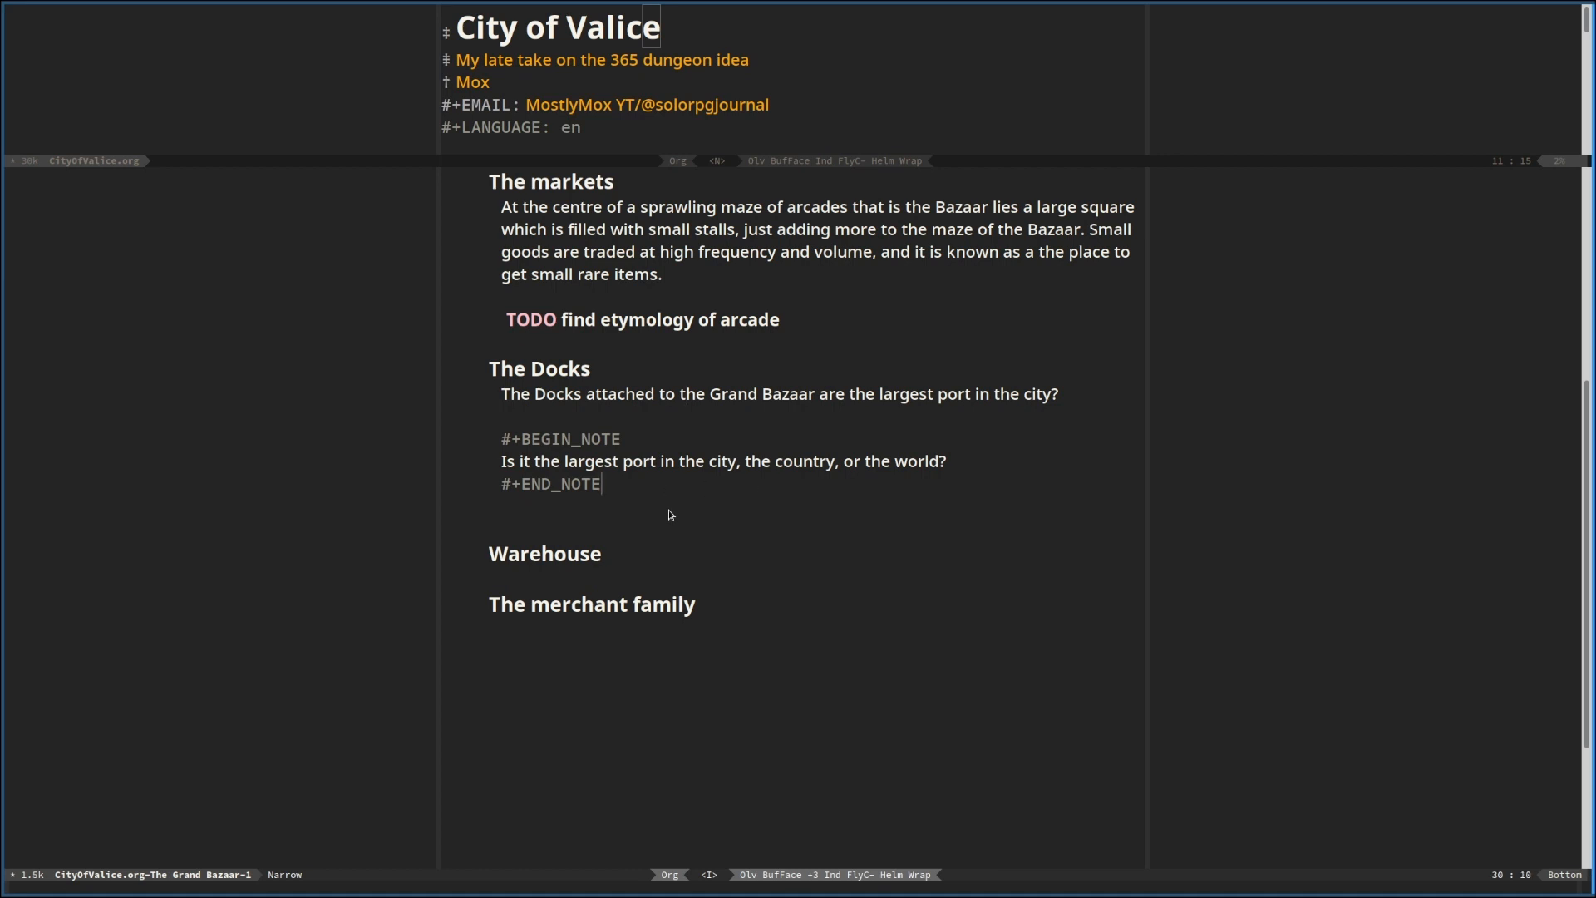
key("Return")
key("Return")
type("They s")
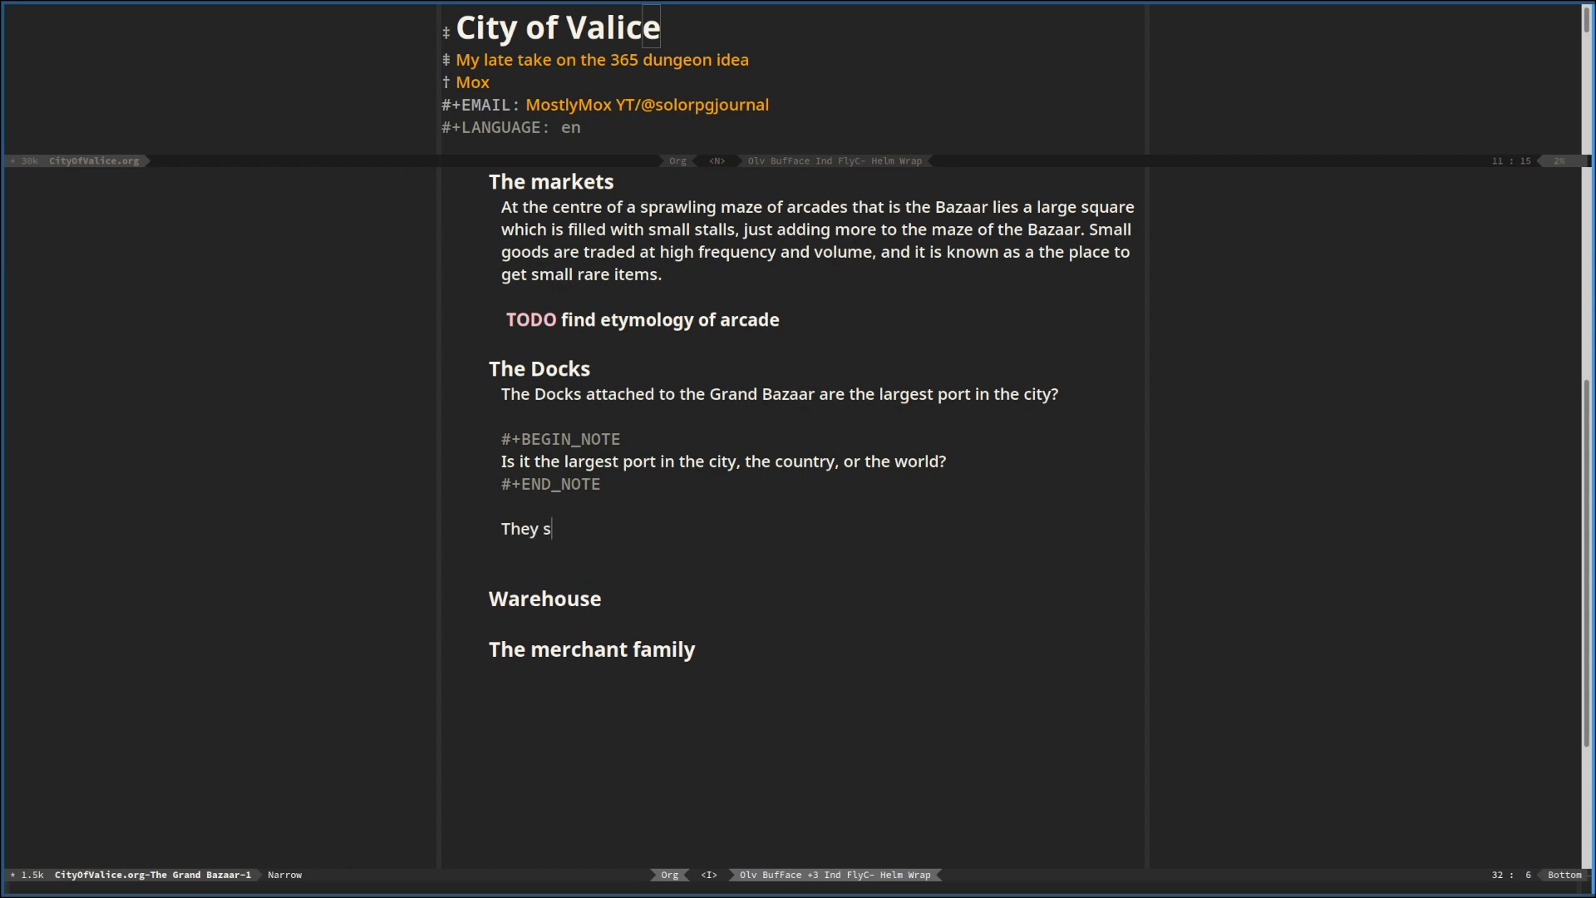
type("ee large ships from")
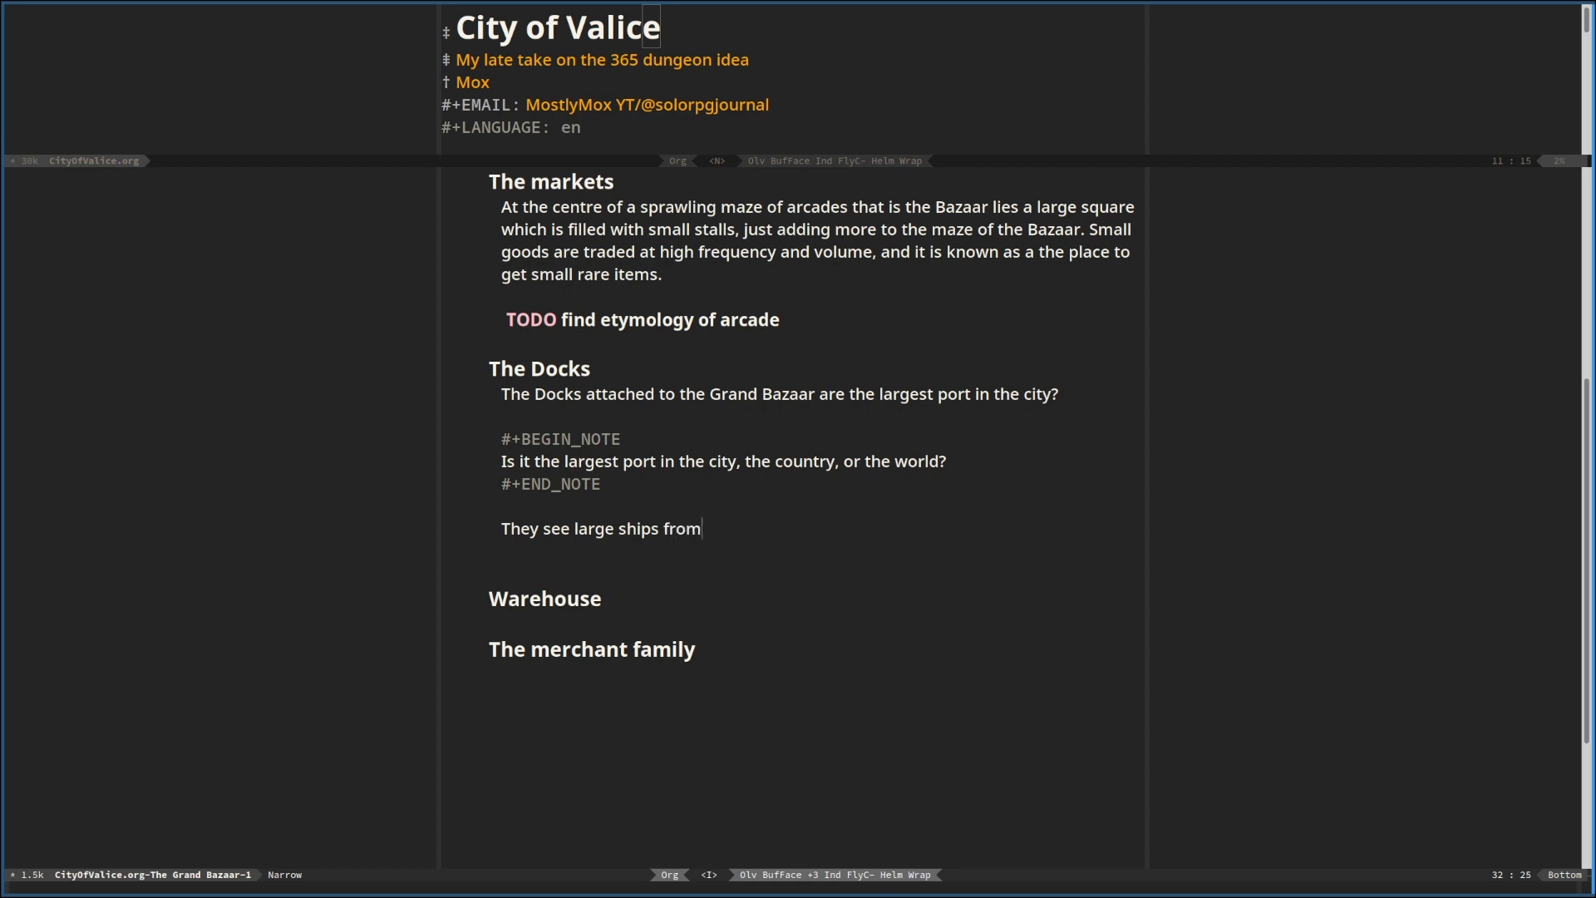
type(" all over the contin")
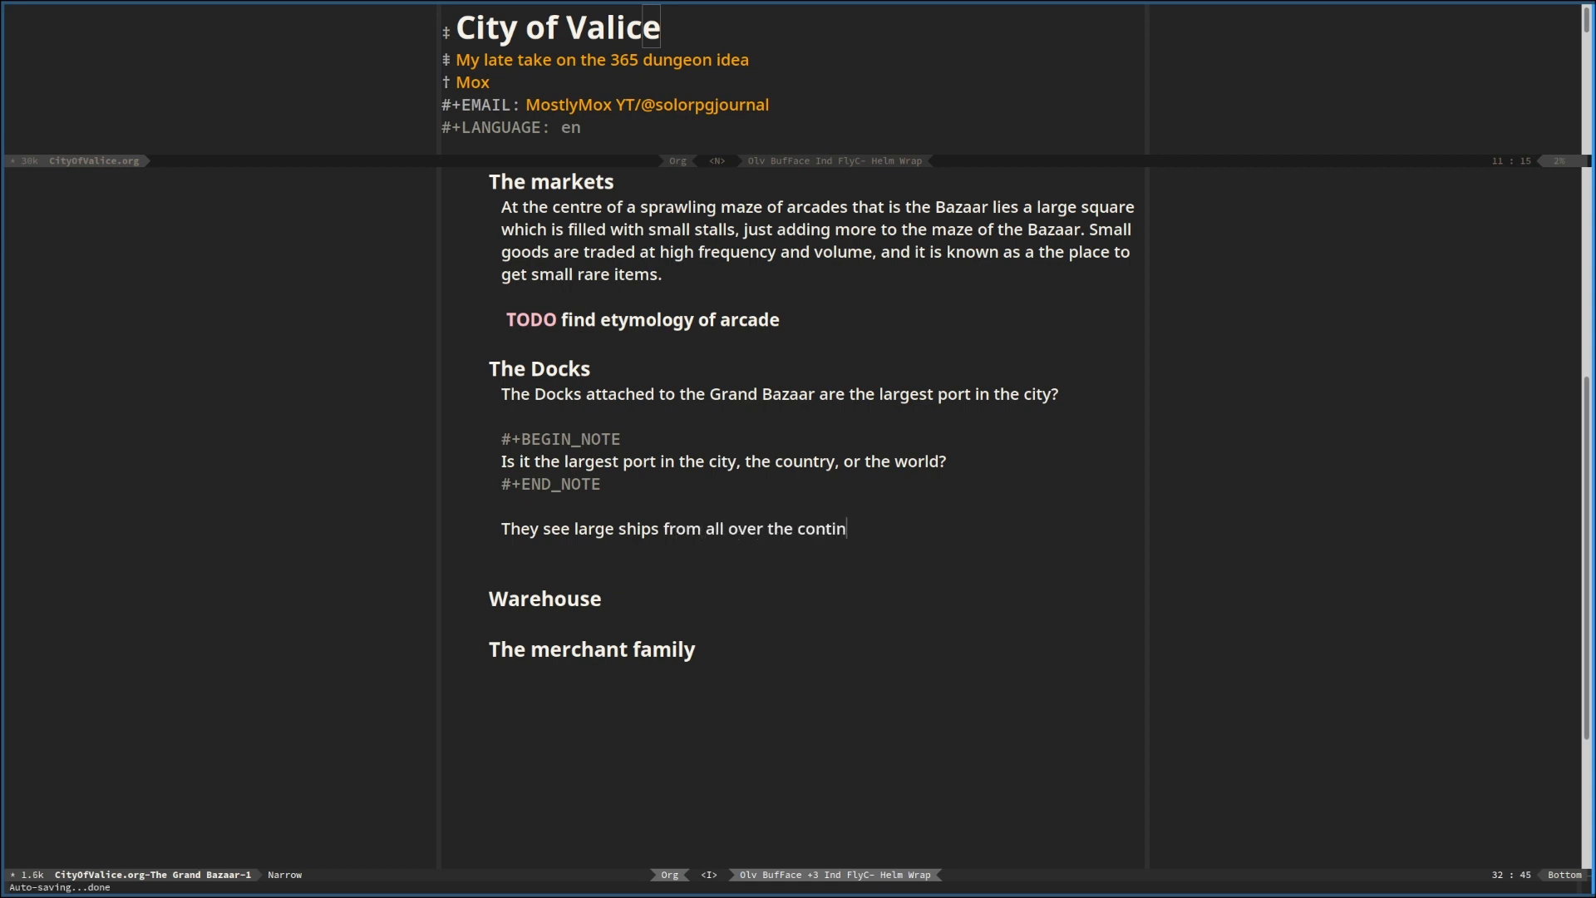
type("ent come through daily,")
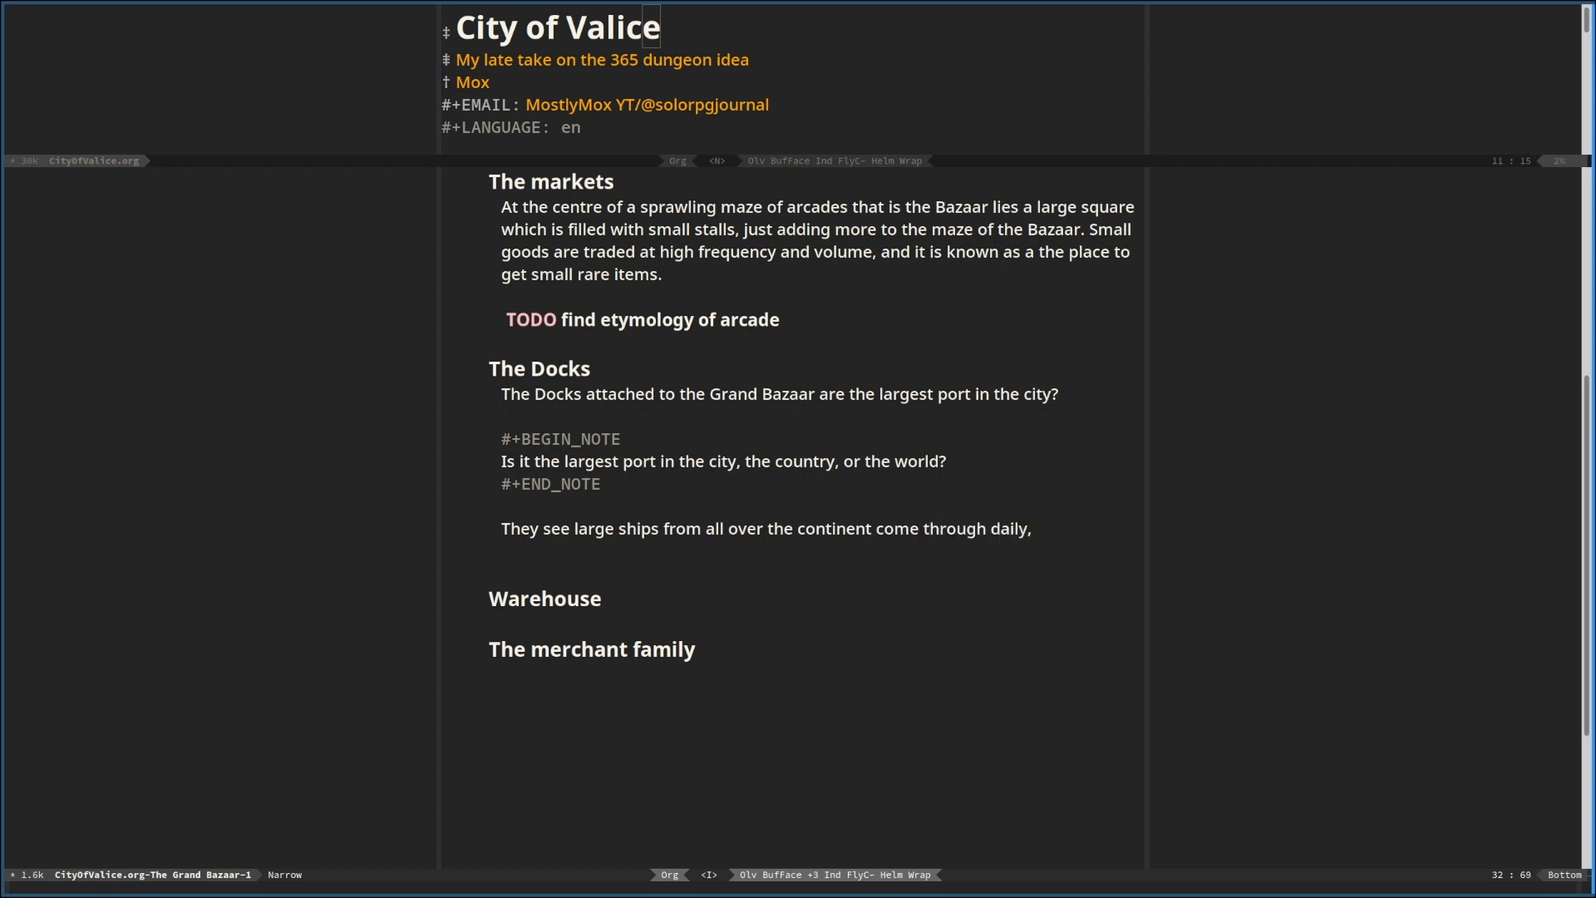
type(" moving huge a")
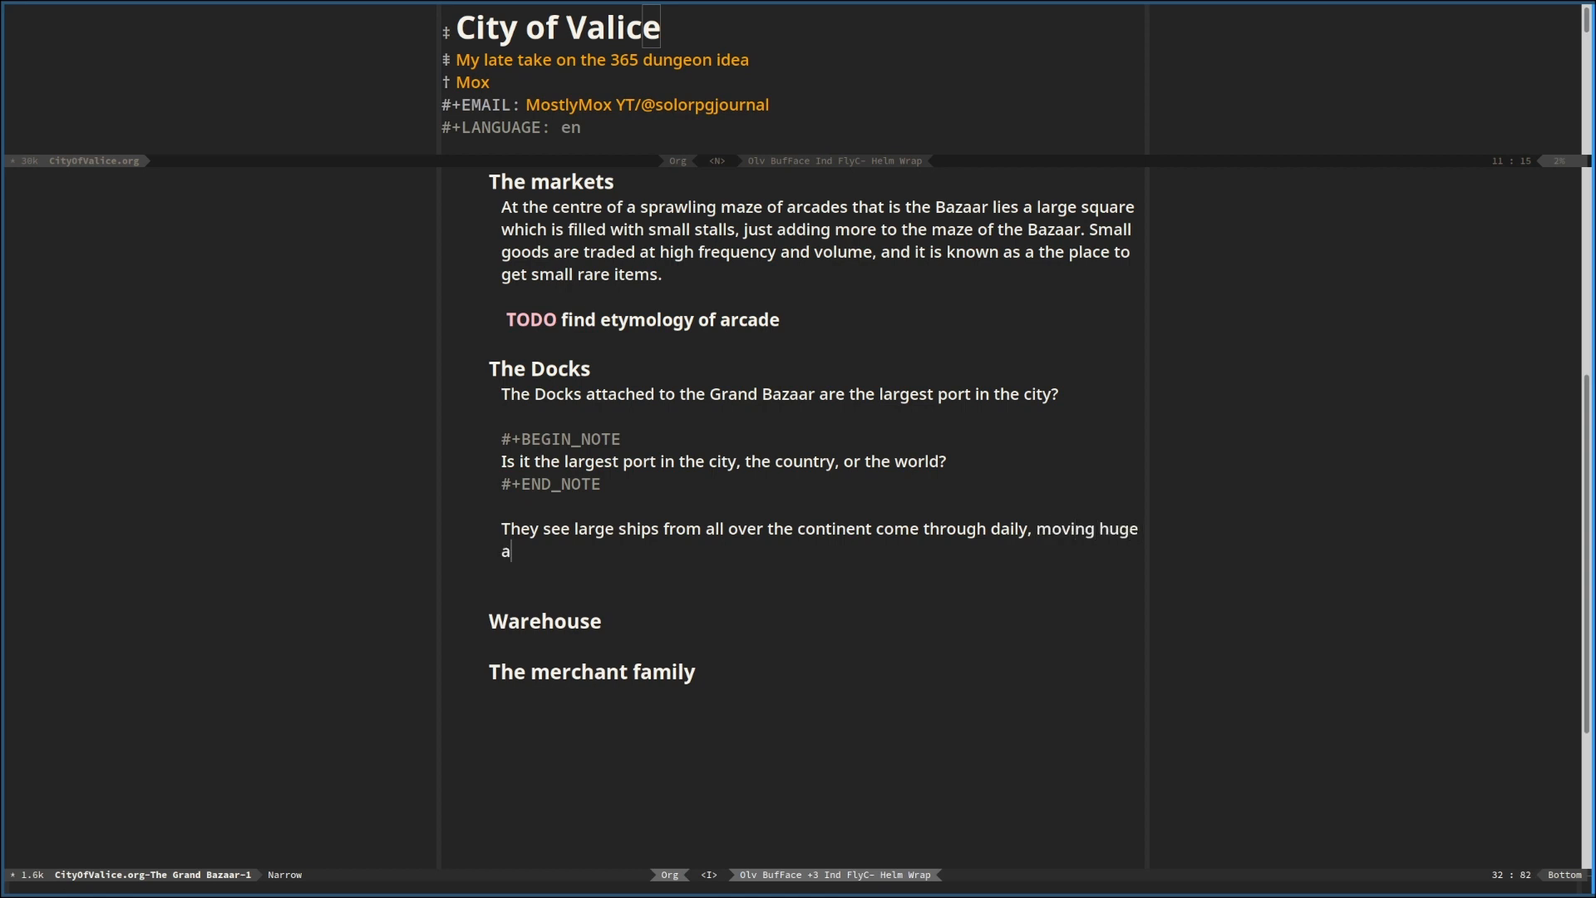
type("mounts of cargo.")
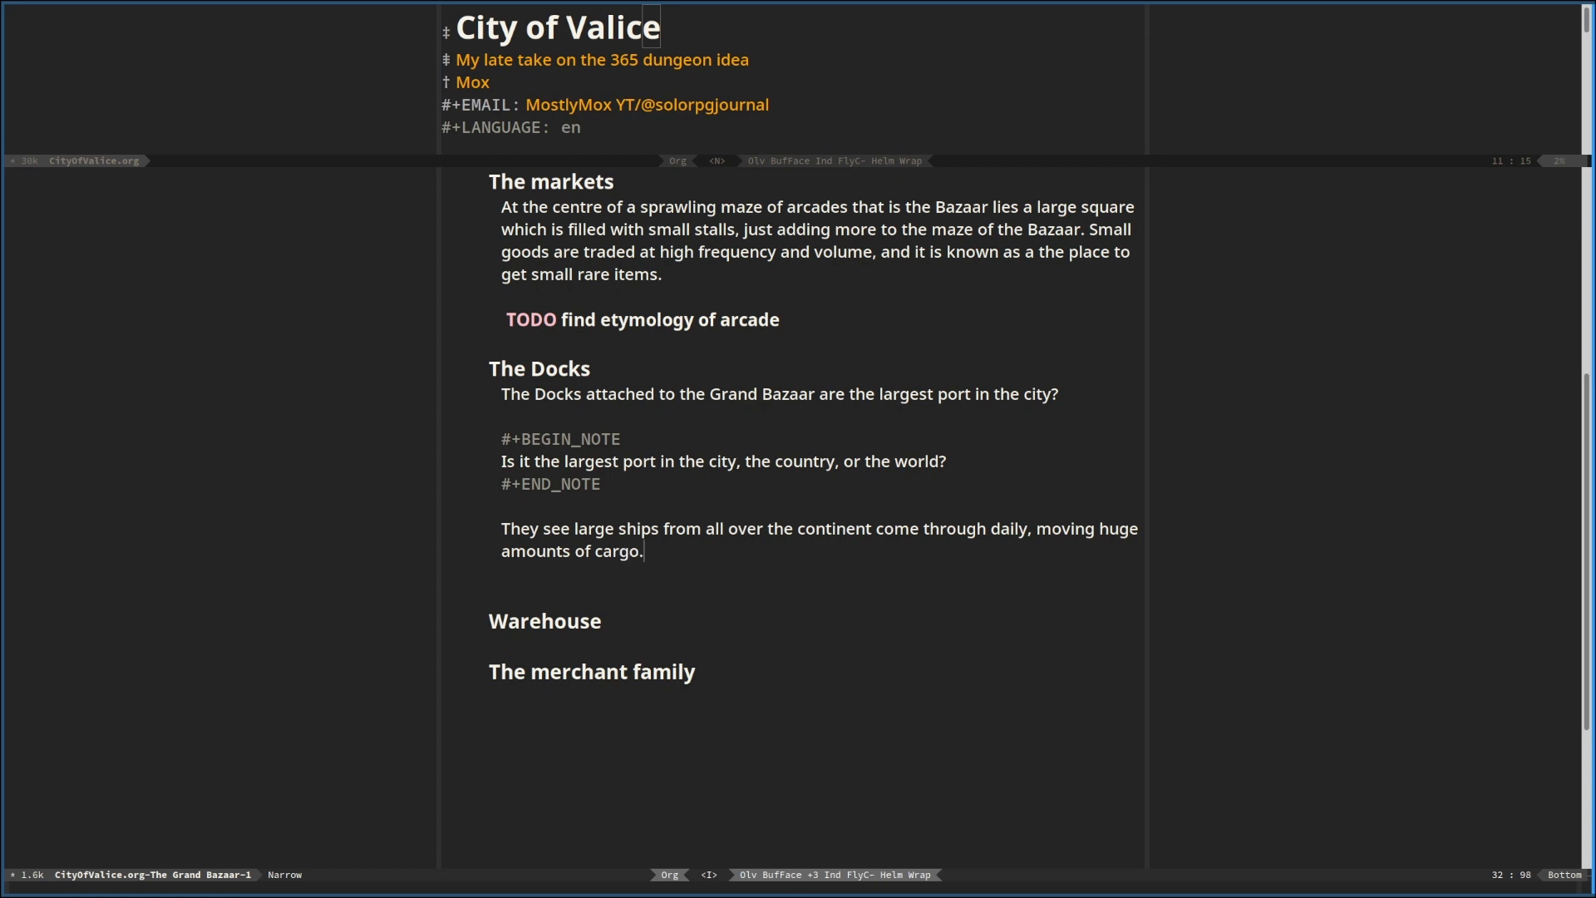
Begin a paragraph under the heading "Warehouse" with "Between the Docks and the Bazaar"
key("Down")
key("Down")
key("Return")
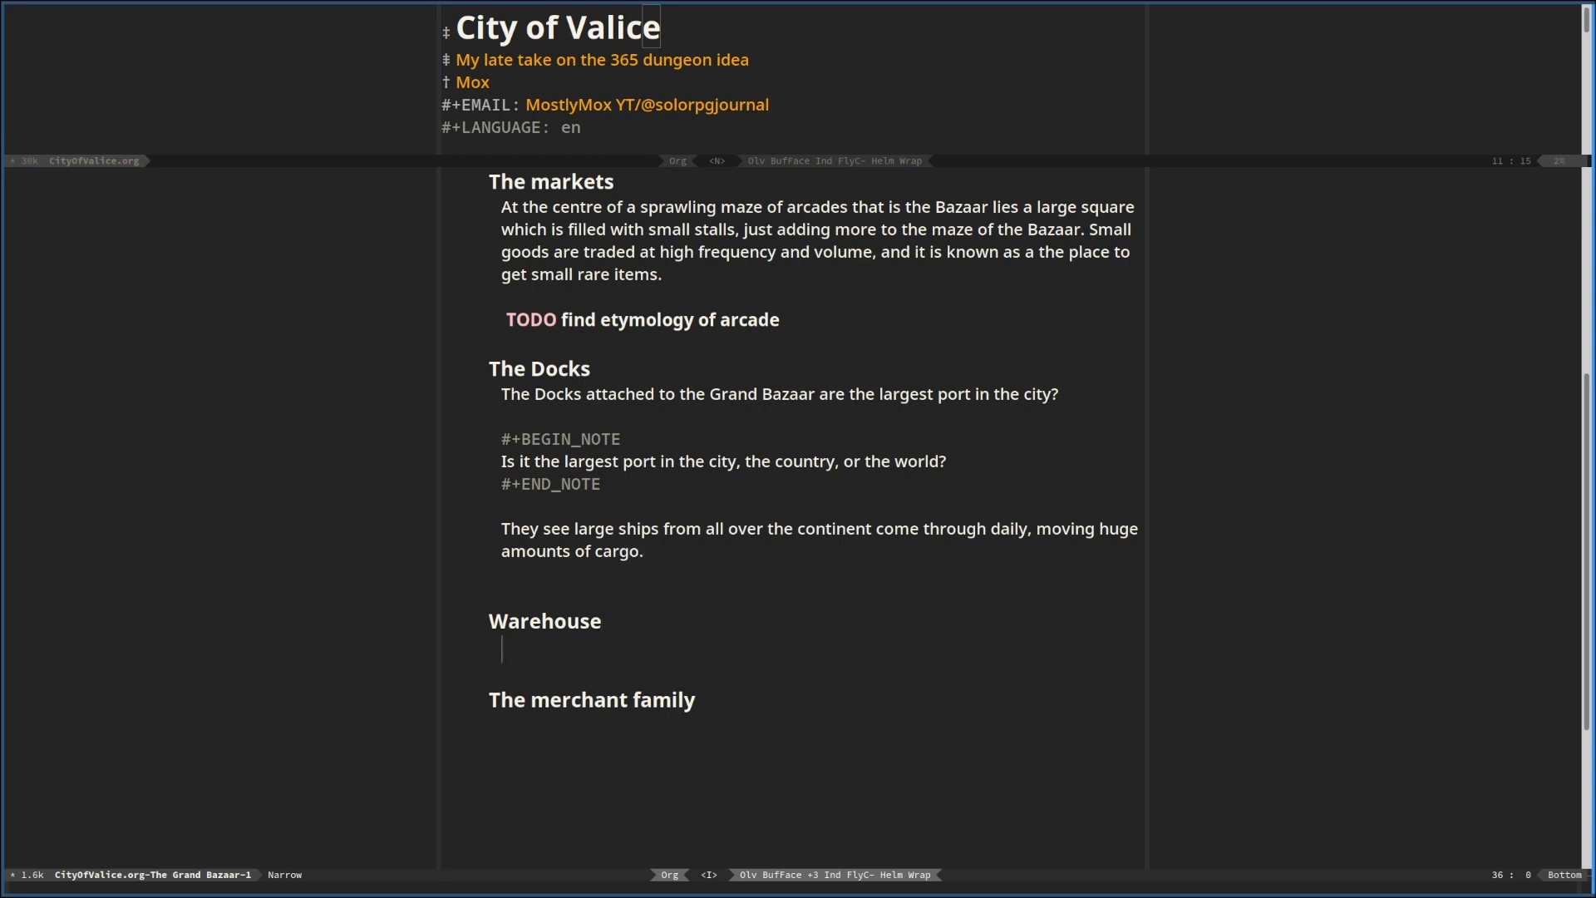
type("Beet")
key("BackSpace")
key("BackSpace")
type("tween")
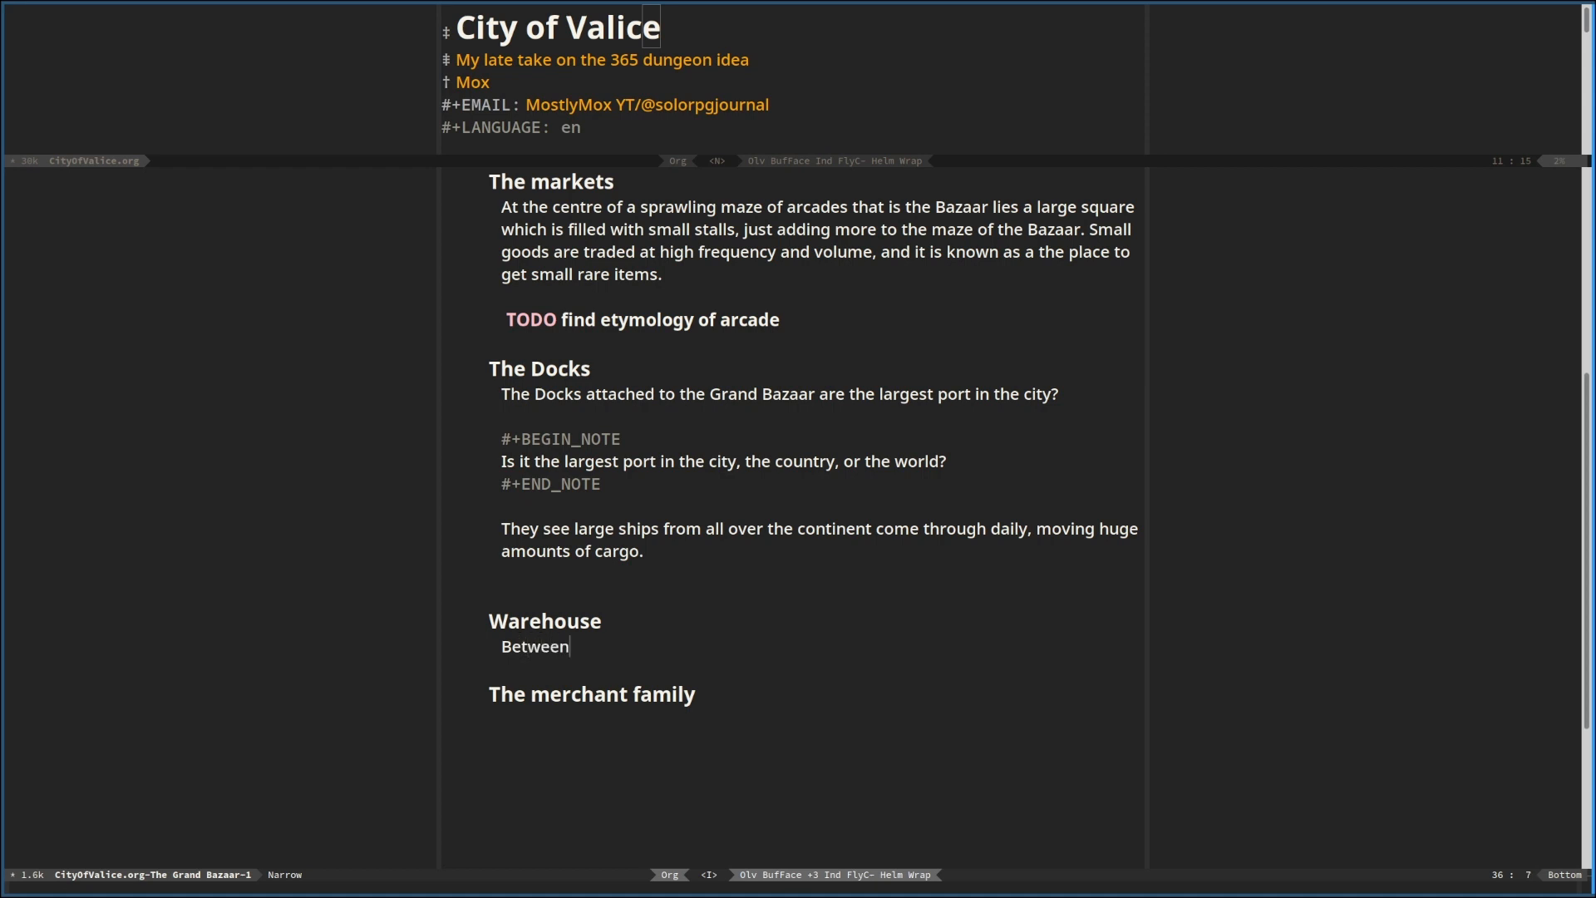
type(" the Docks and the Bazaar")
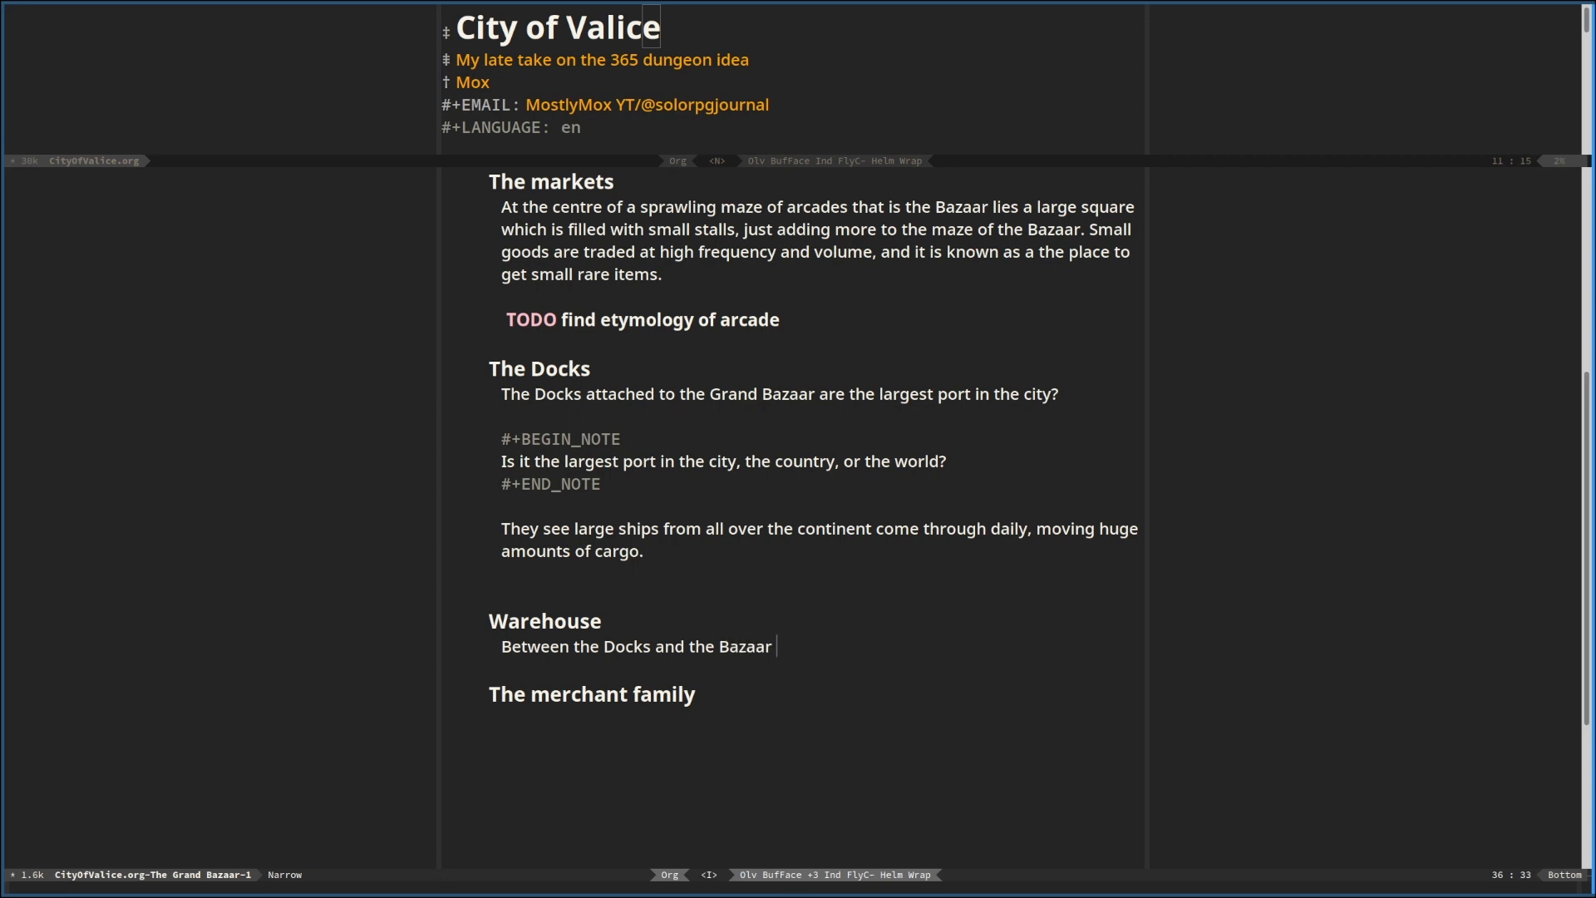
type(" is a large section of wea")
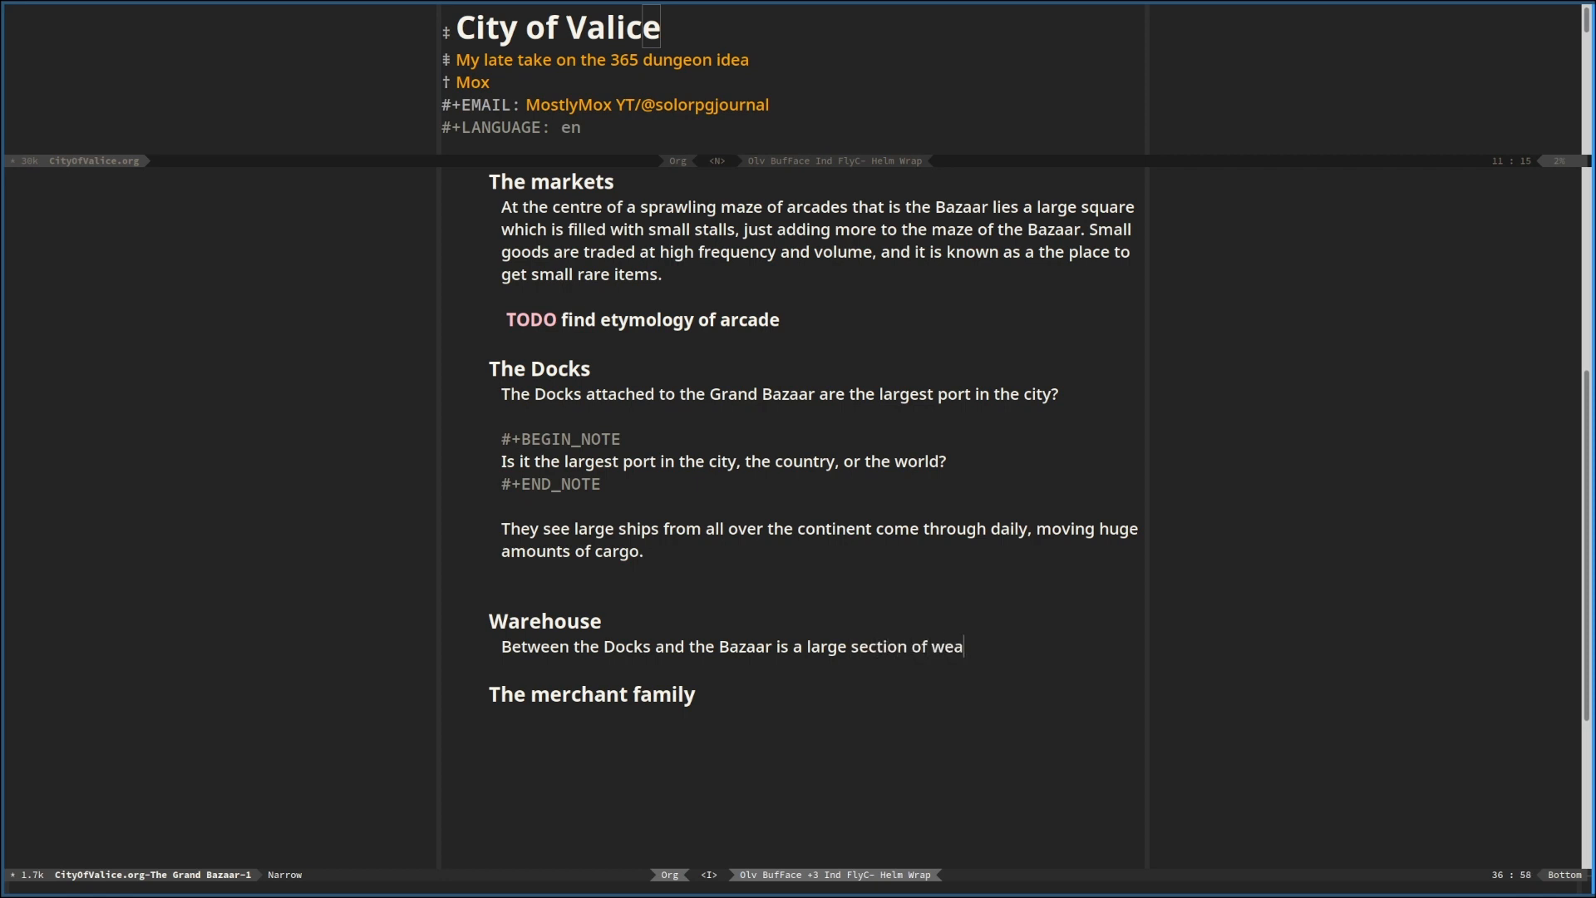
key("BackSpace")
key("BackSpace")
type("arehouse")
Continue the Warehouse sentence with "is a large section of warehouses, which house"
type("s, which house ")
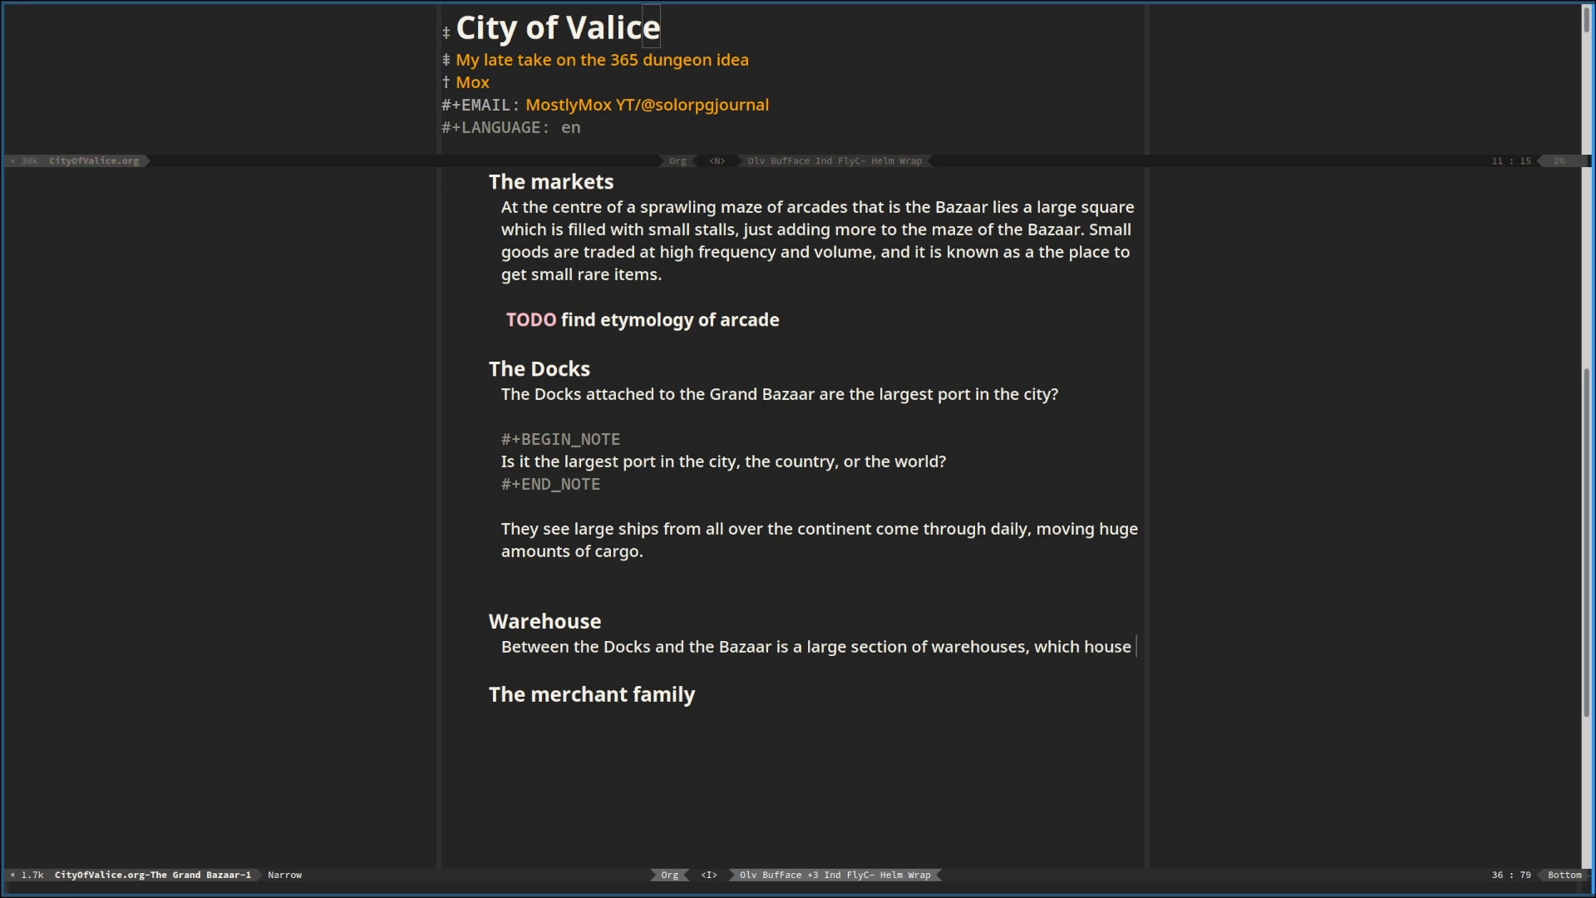
type("all the")
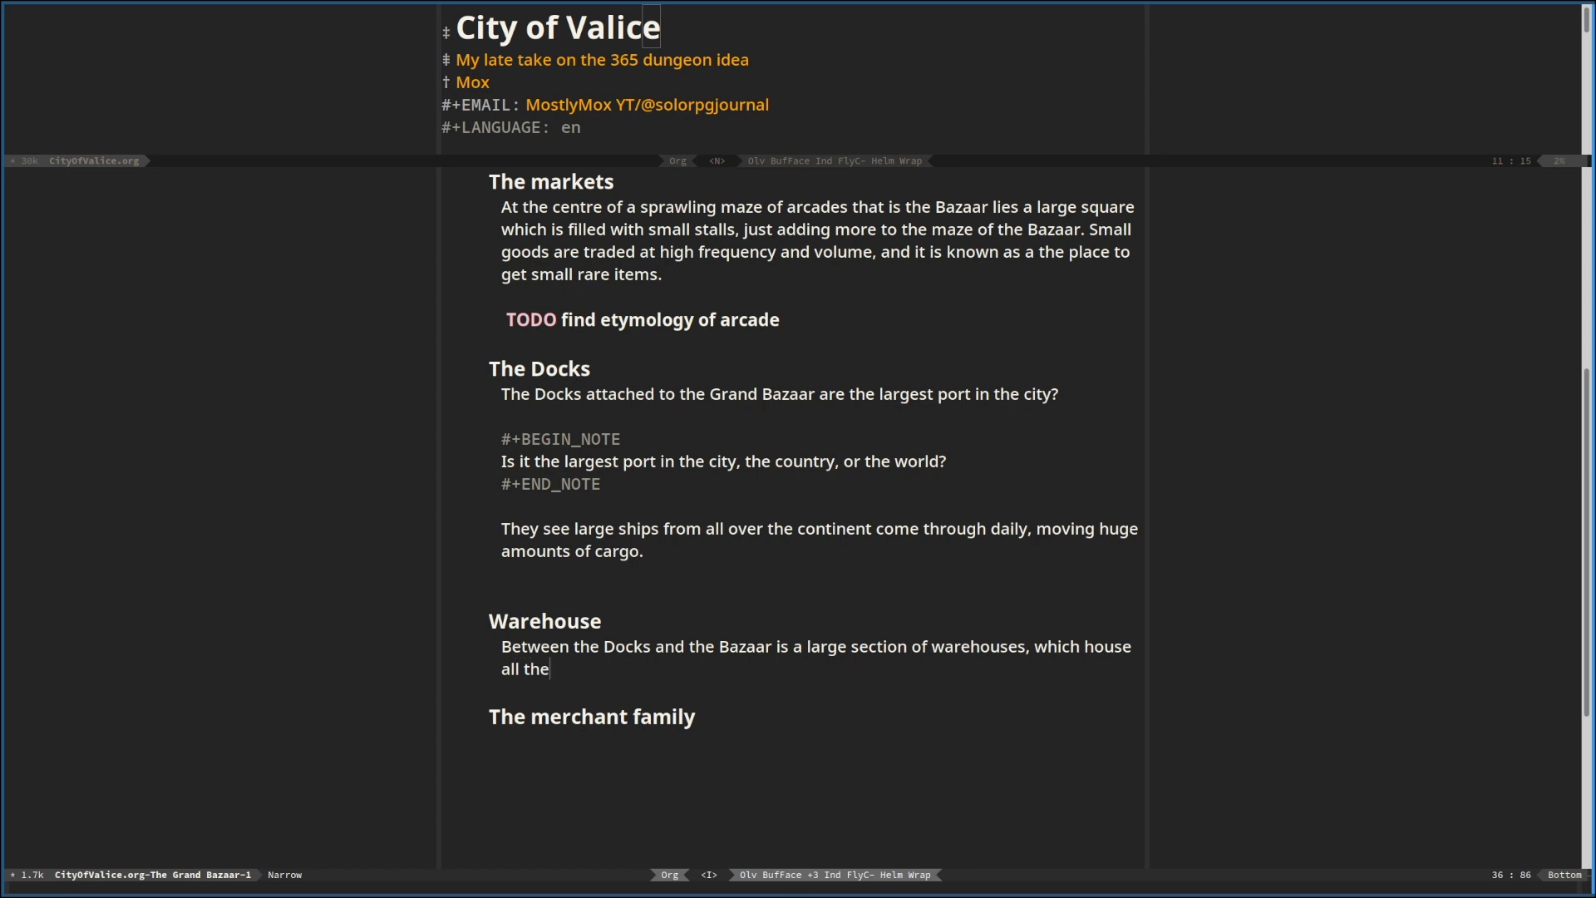
type(" goods that are not sitting ")
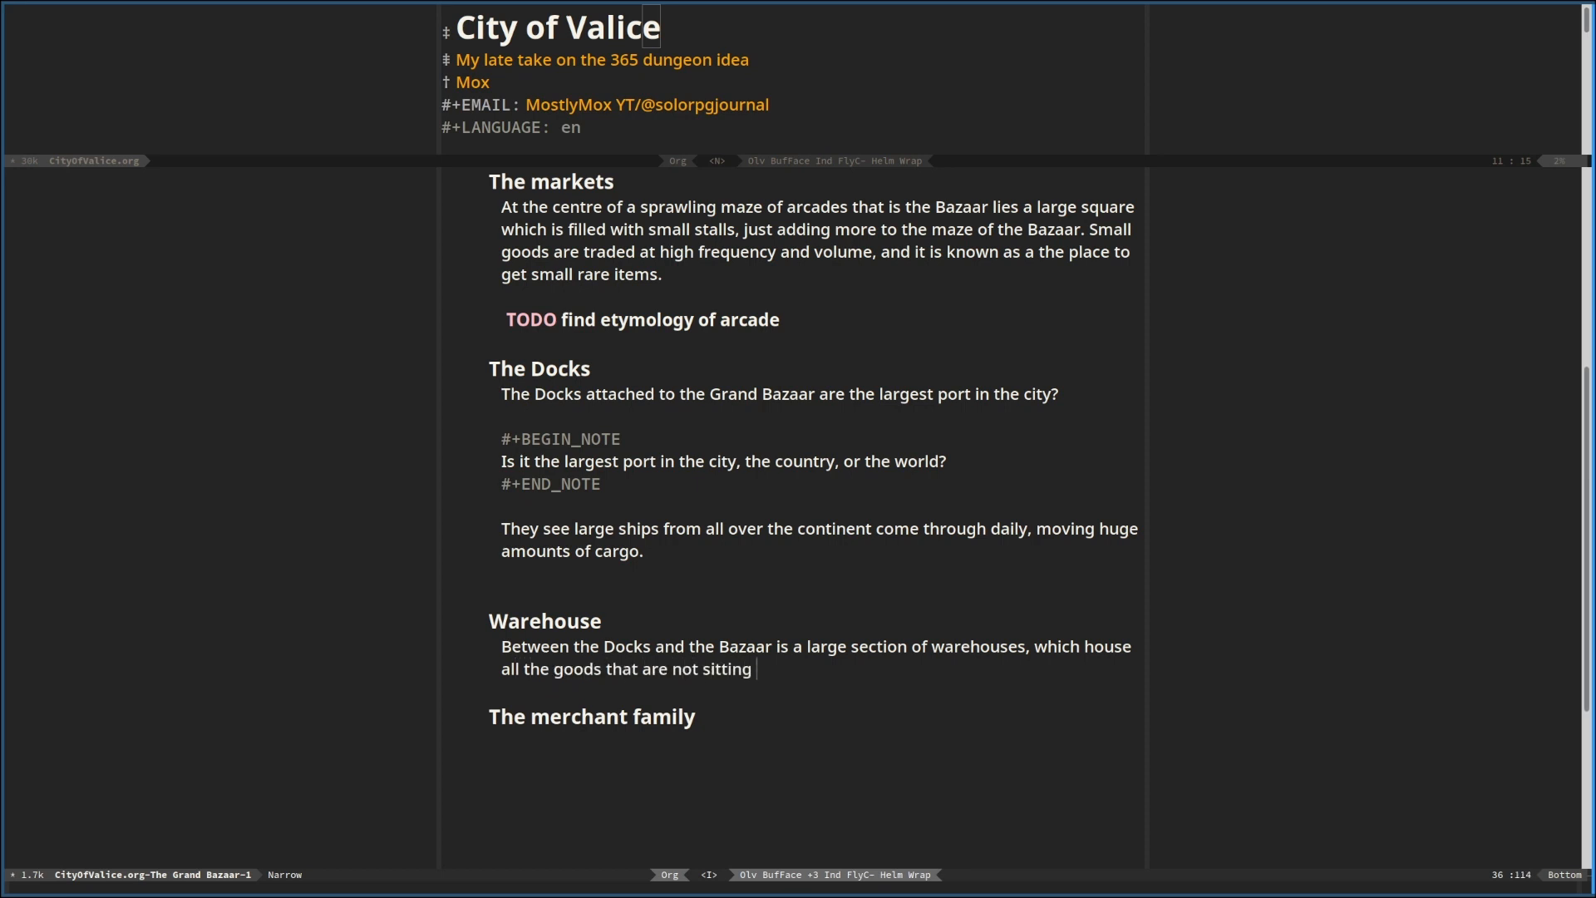
type("in a shopfront.")
Add a subheading one level below "Warehouse", after its paragraph, reading "TODO who runs the warehouses?"
key("Return")
key("Return")
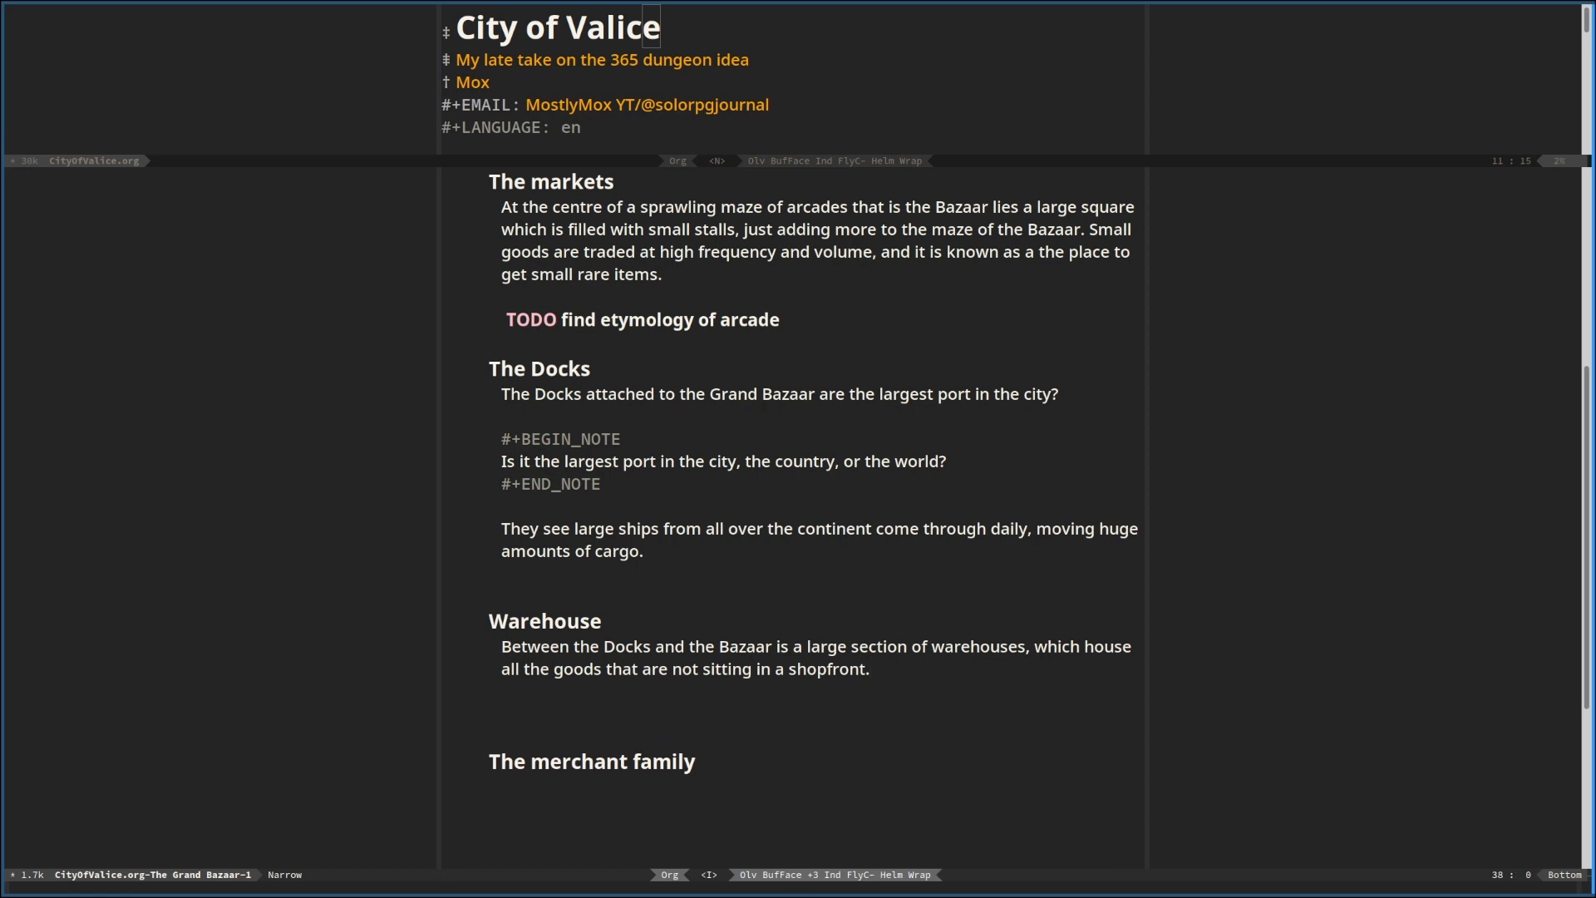
key("alt+Return")
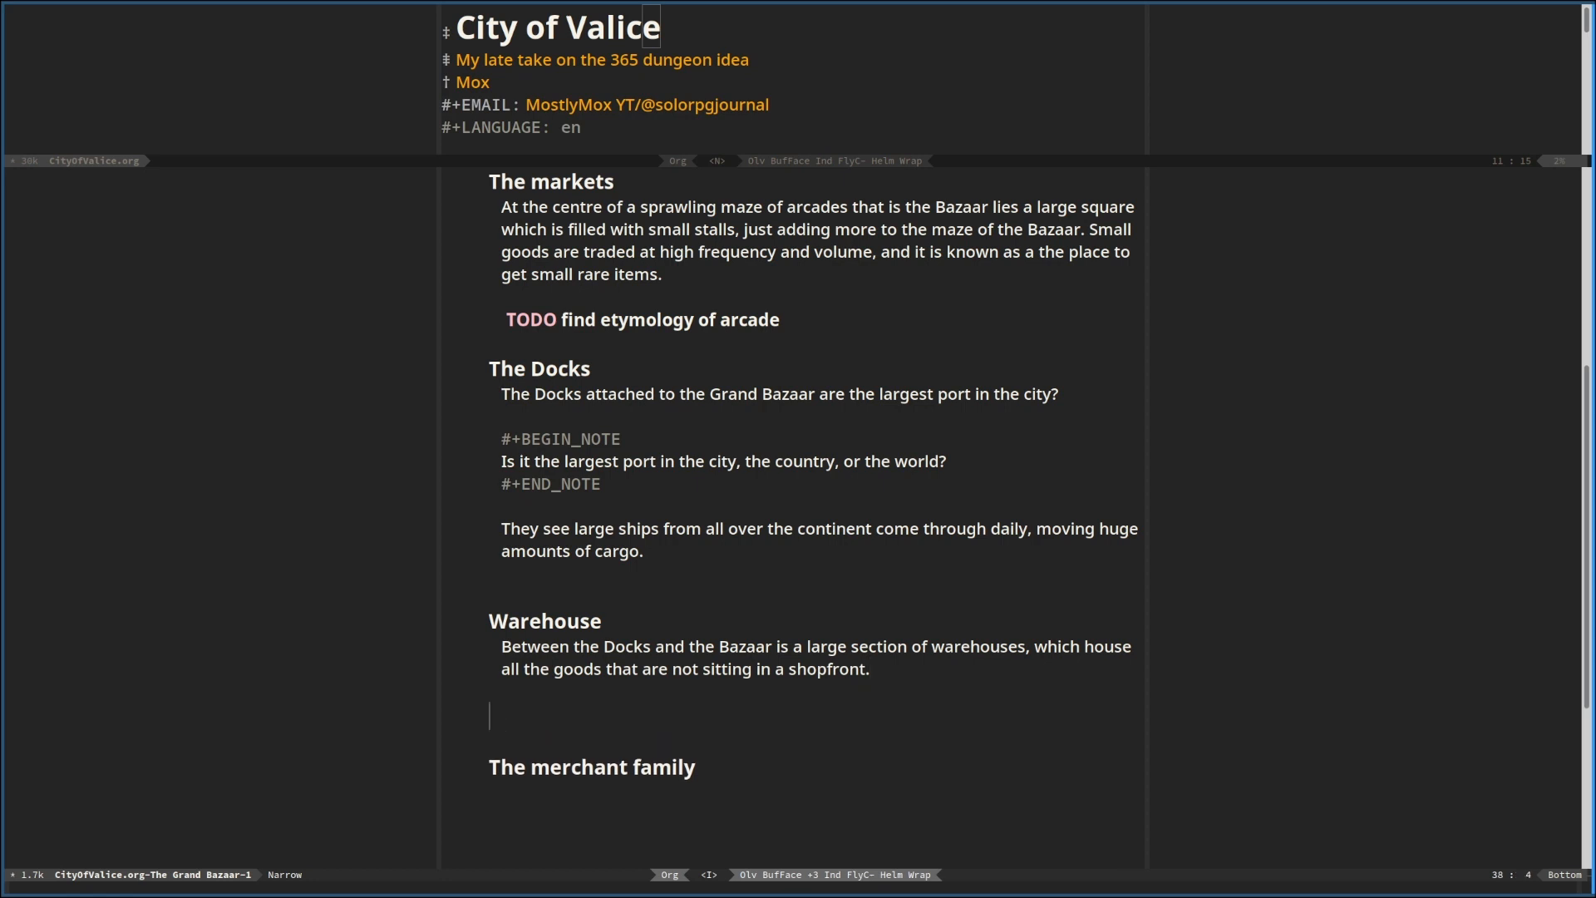
key("alt+Right")
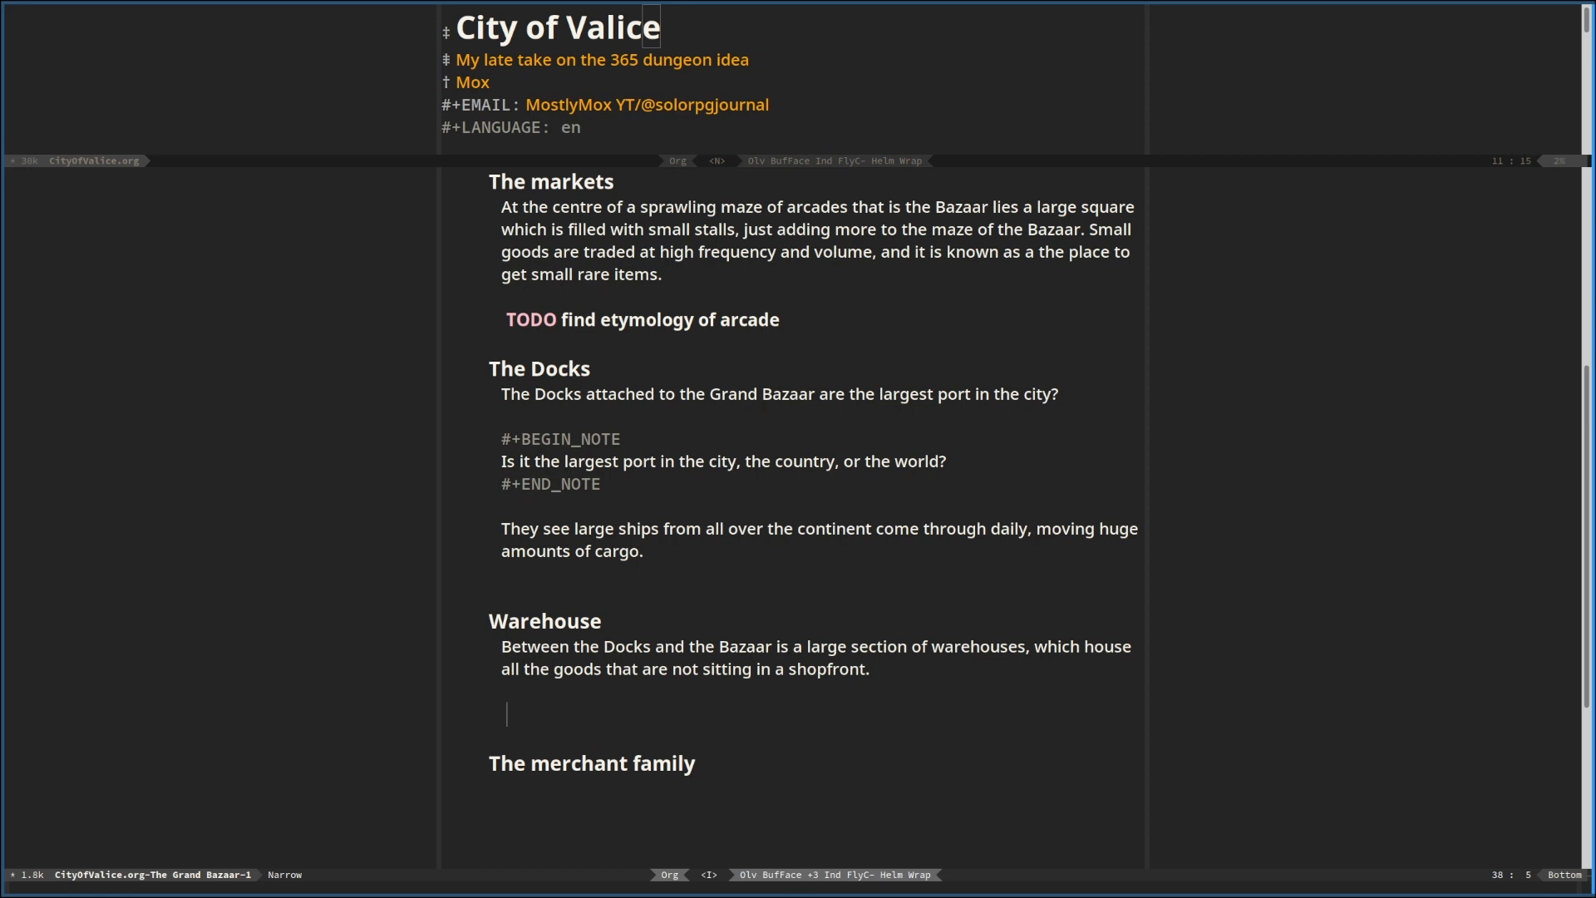
type("TODO who runs the ware")
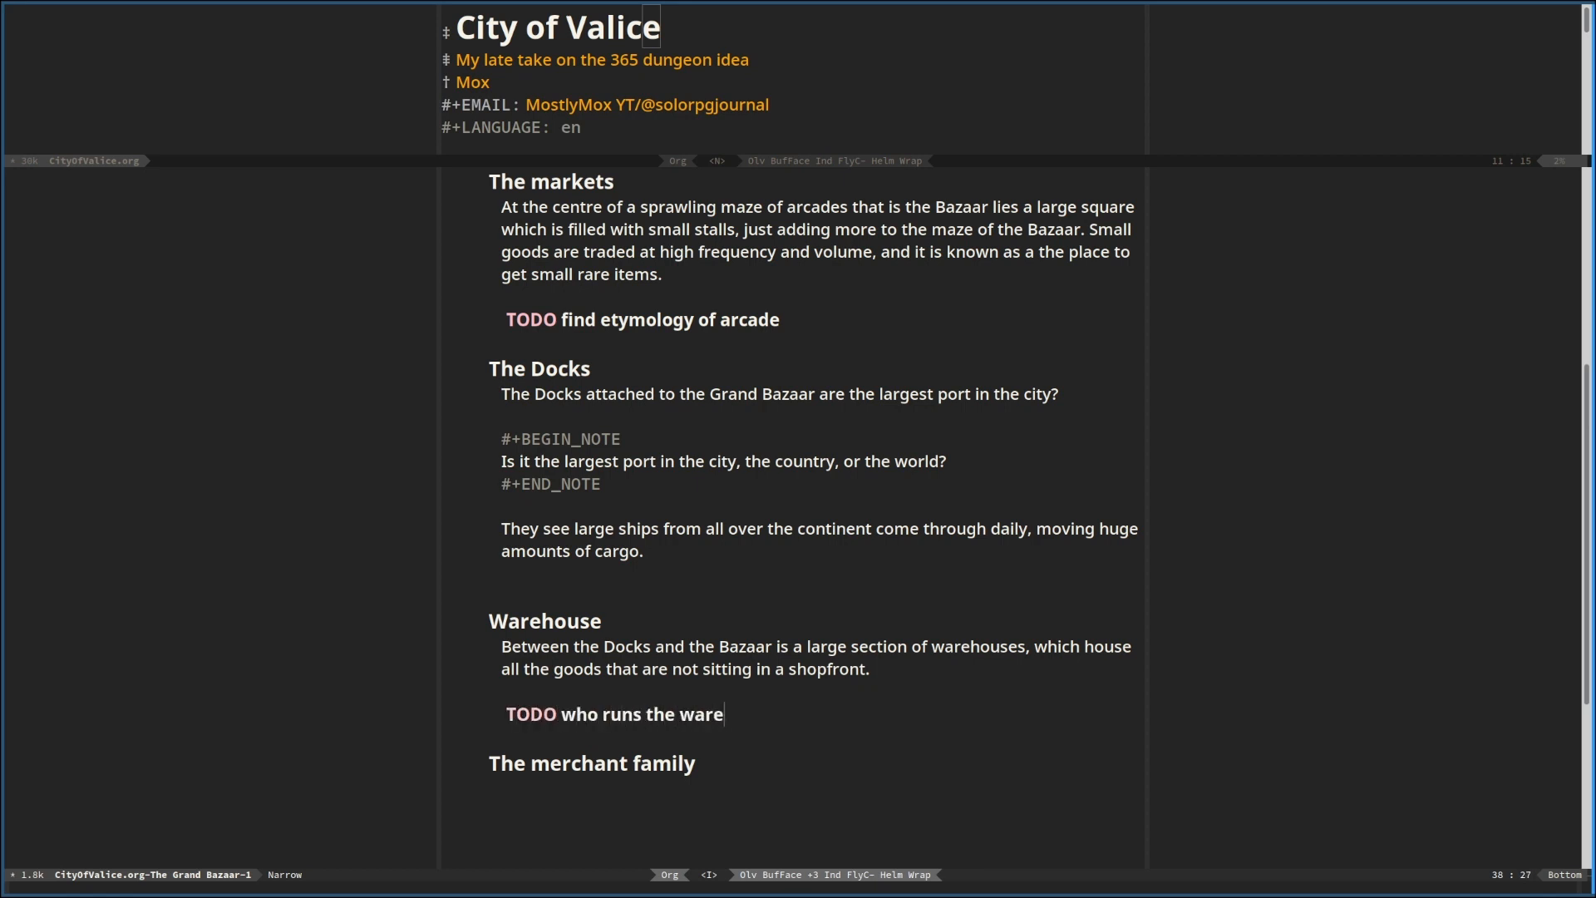
type("hosue")
key("BackSpace")
key("BackSpace")
key("BackSpace")
type("uses? How does ")
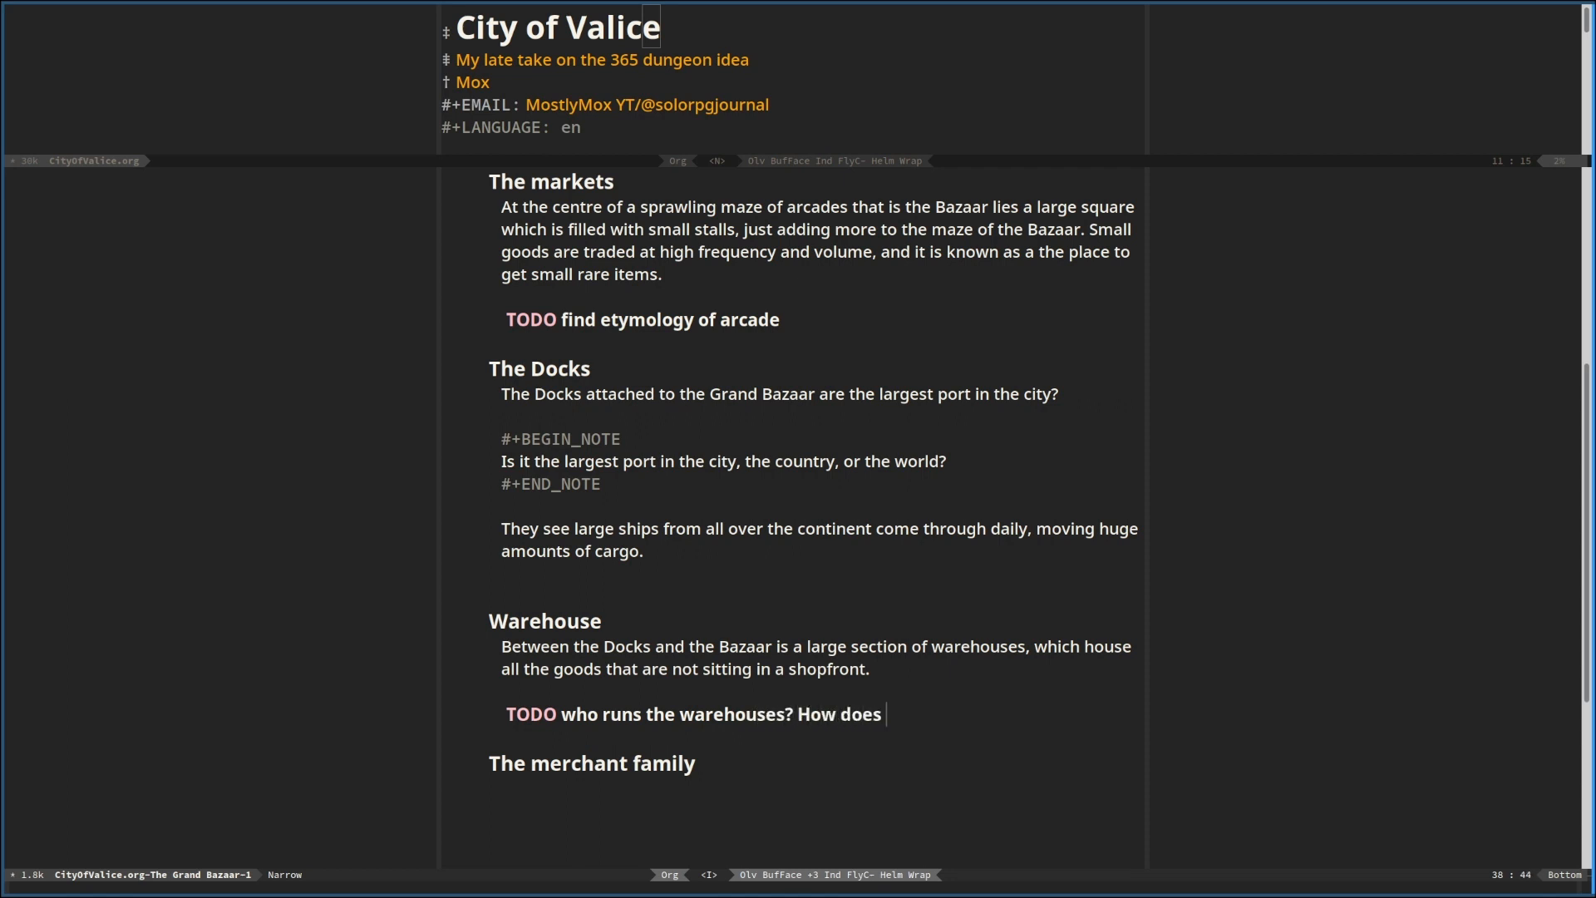
type("this fit intot he")
Extend the warehouse TODO subheading with "How does this fit into the management structure of the city"
key("BackSpace")
key("BackSpace")
key("BackSpace")
key("BackSpace")
key("BackSpace")
type("the manag")
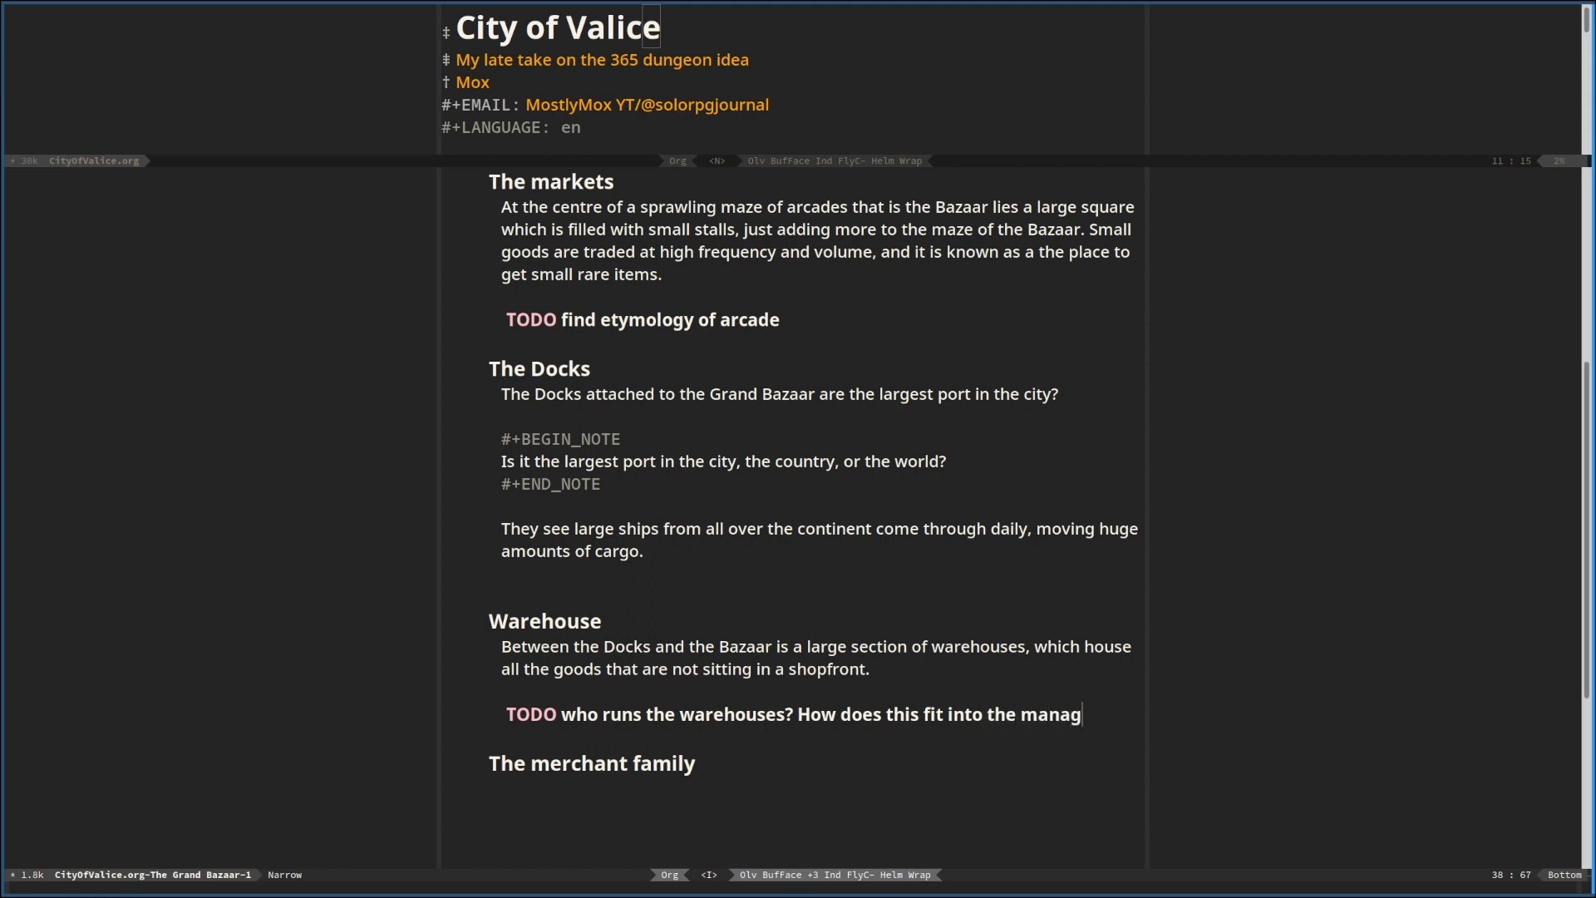
type("ement st")
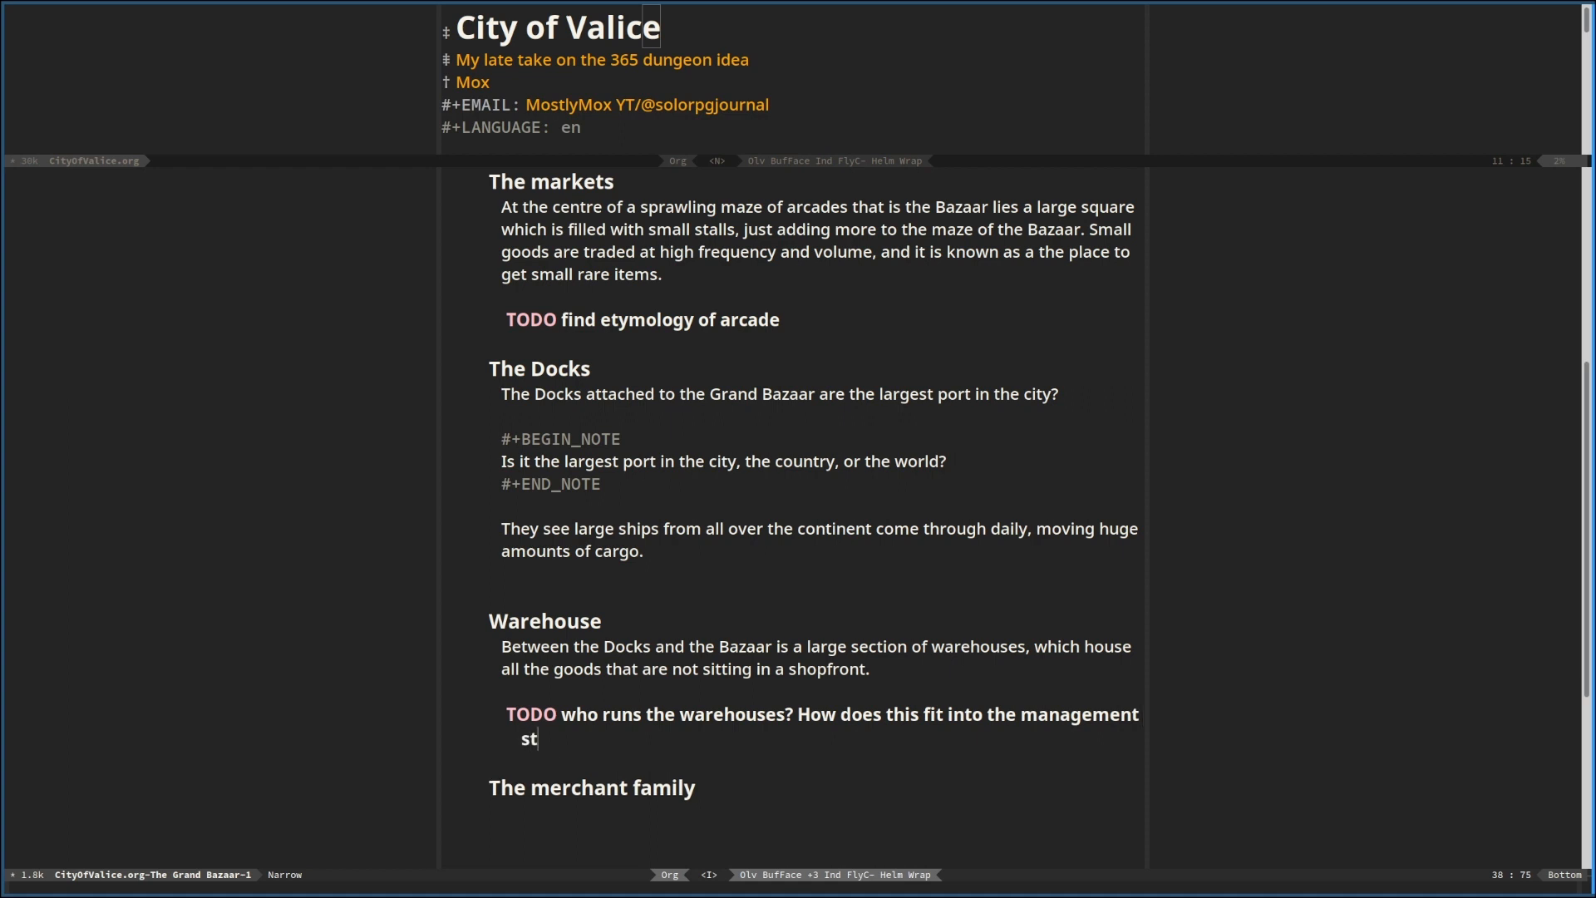
type("ructure of the city")
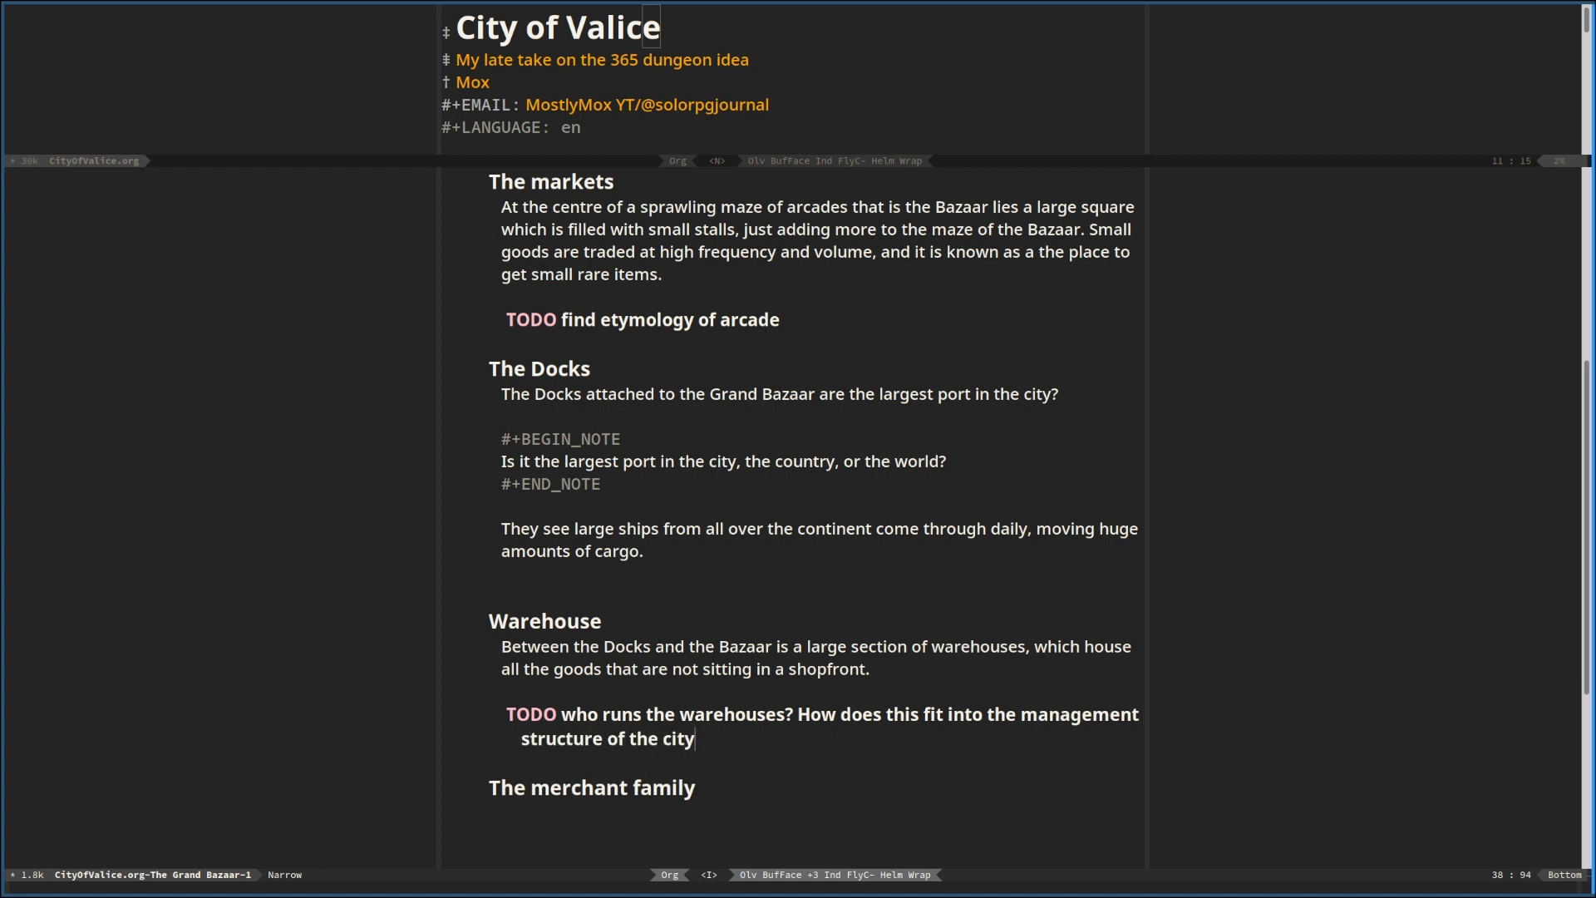
Replace "city" with "district?" at the end of the warehouse TODO and add an empty heading of the same level below it
key("BackSpace")
key("BackSpace")
key("BackSpace")
key("BackSpace")
type("distric")
type("t.")
type("?")
key("ctrl+Return")
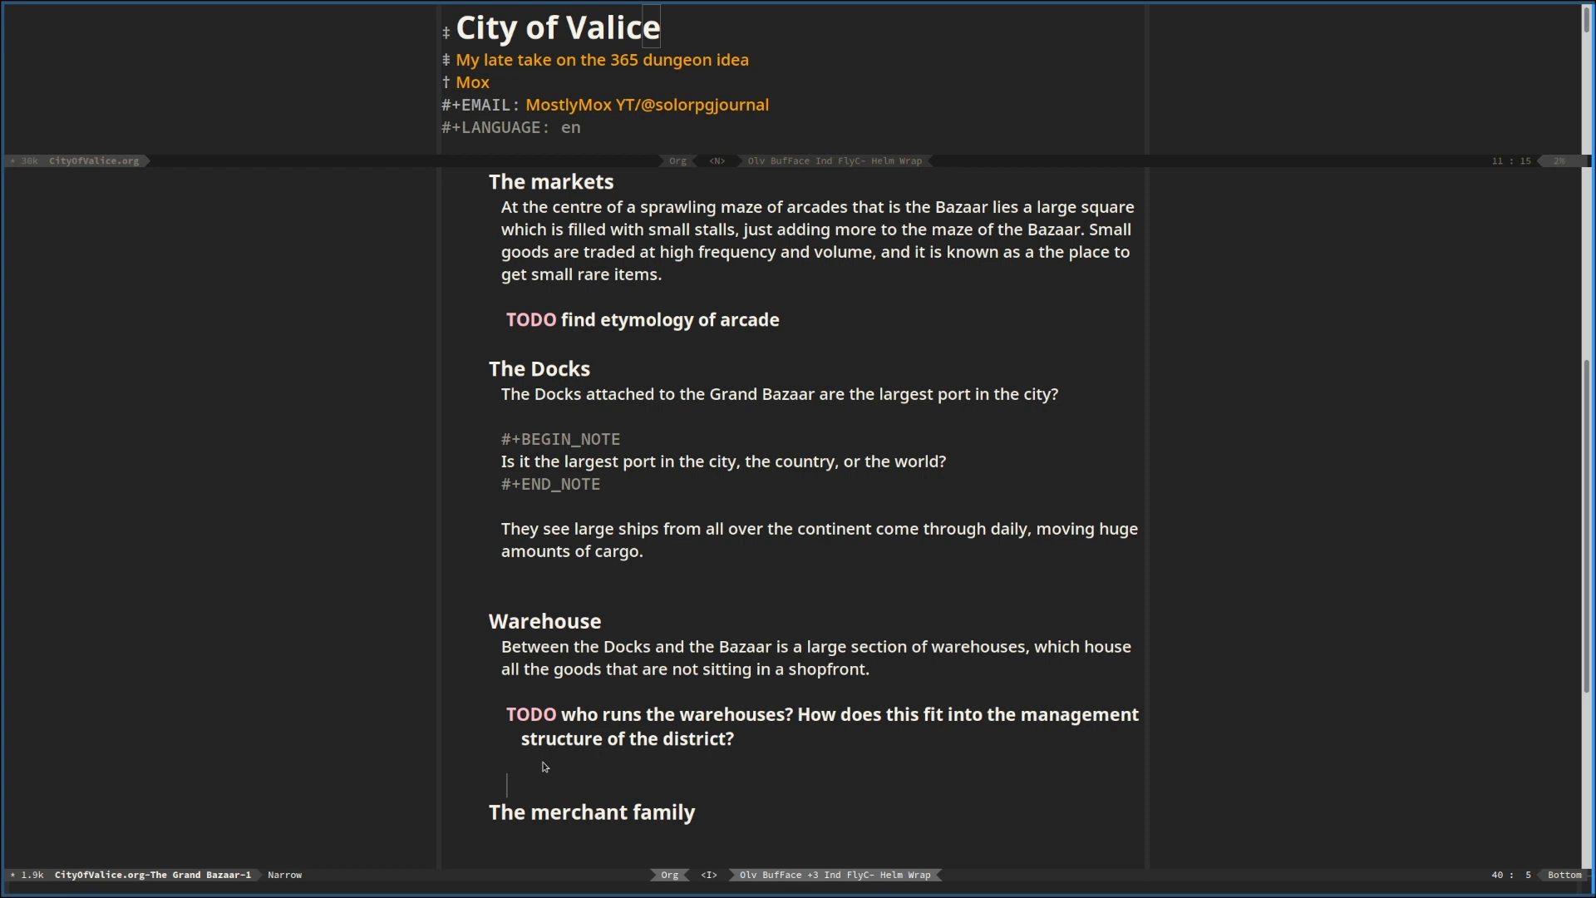
Replace the empty heading below the warehouse TODO with a heading starting "Living in", at the same level as "Warehouse"
key("Return")
key("Return")
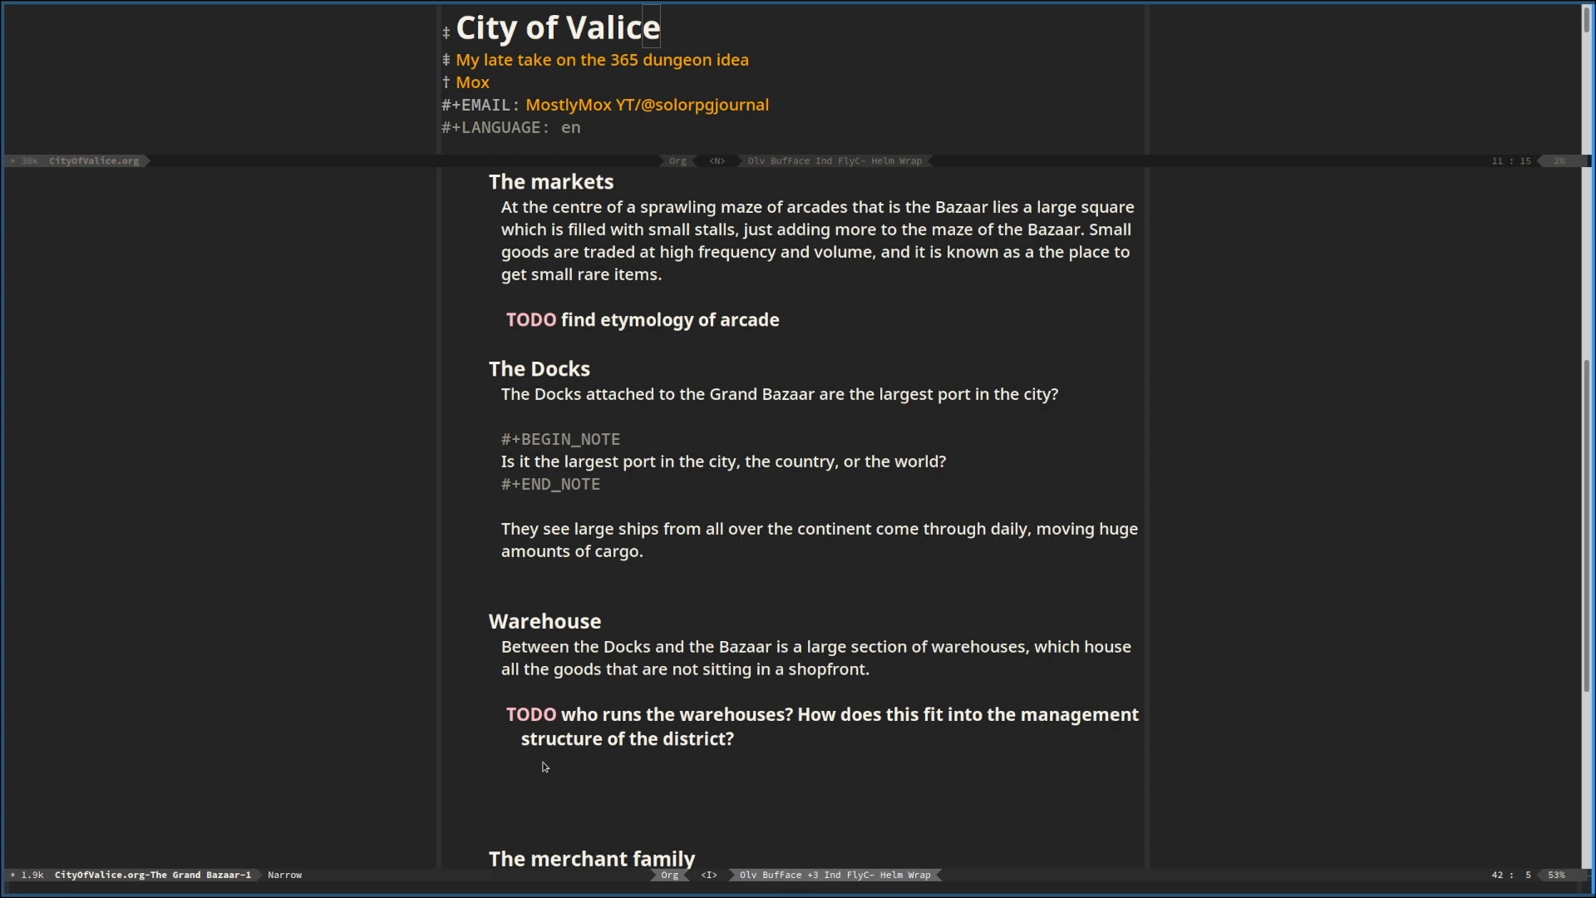
type("Living in")
key("Up")
key("BackSpace")
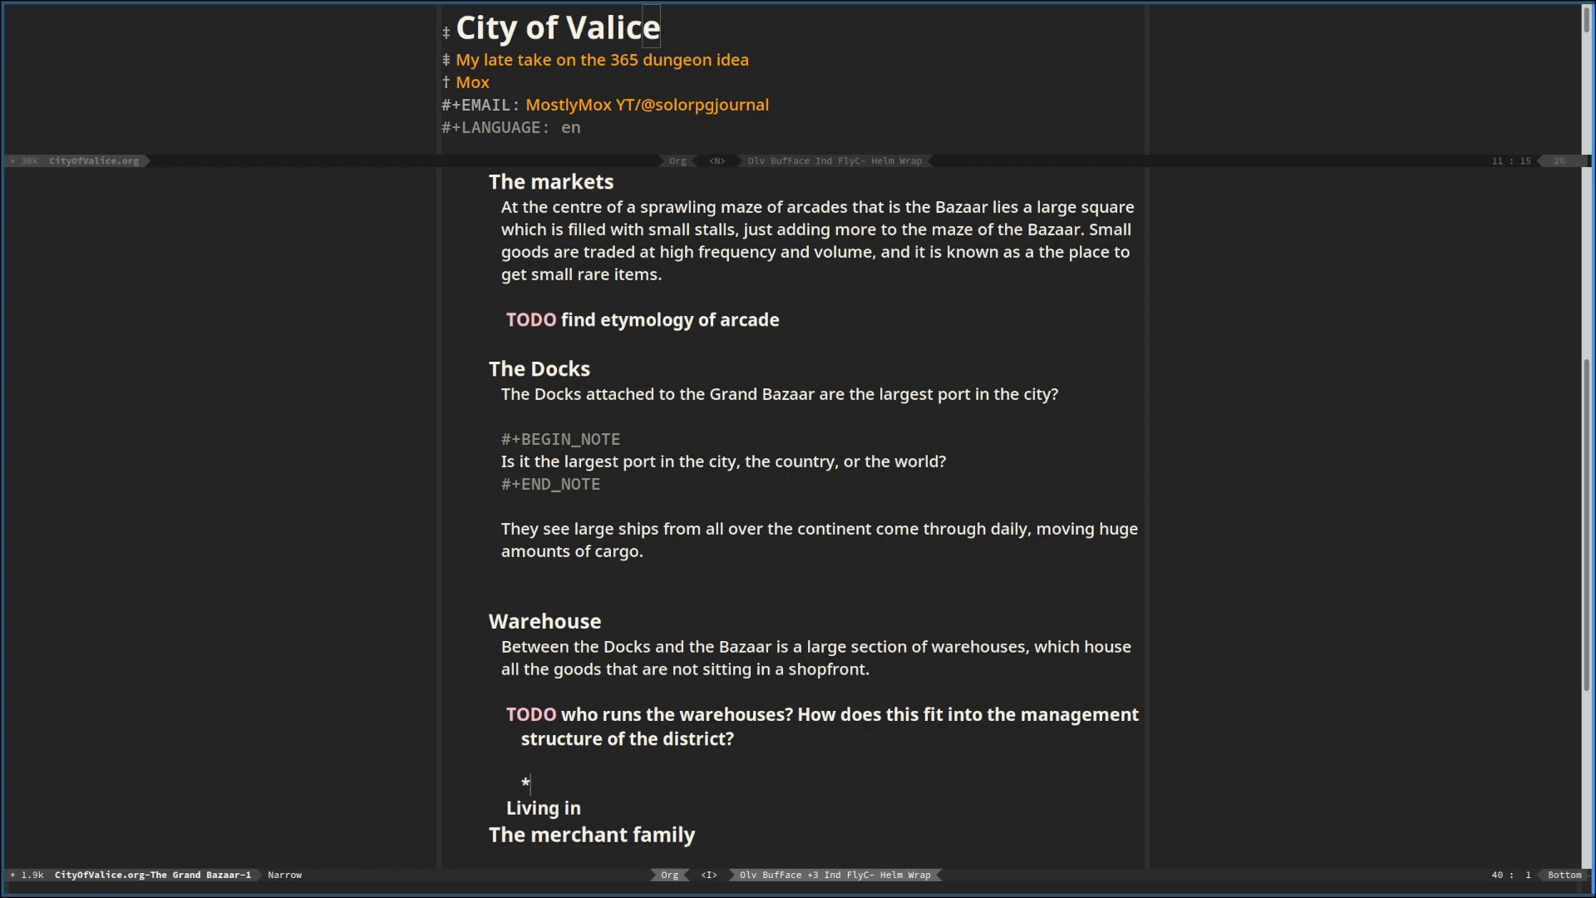
key("BackSpace")
key("BackSpace")
key("Return")
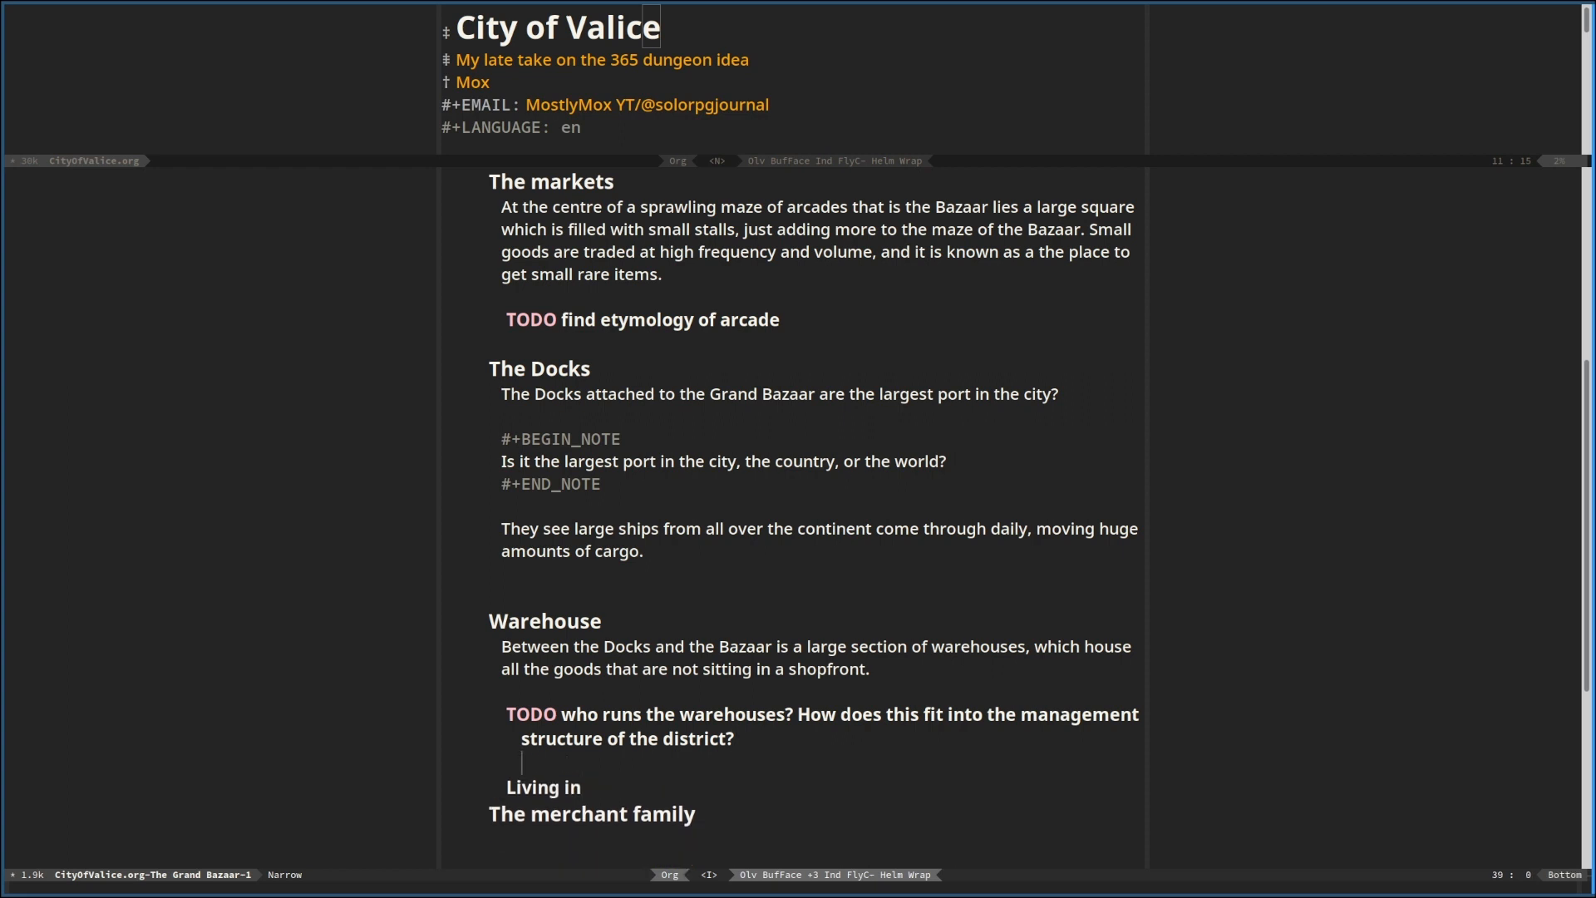
key("Down")
key("alt+Left")
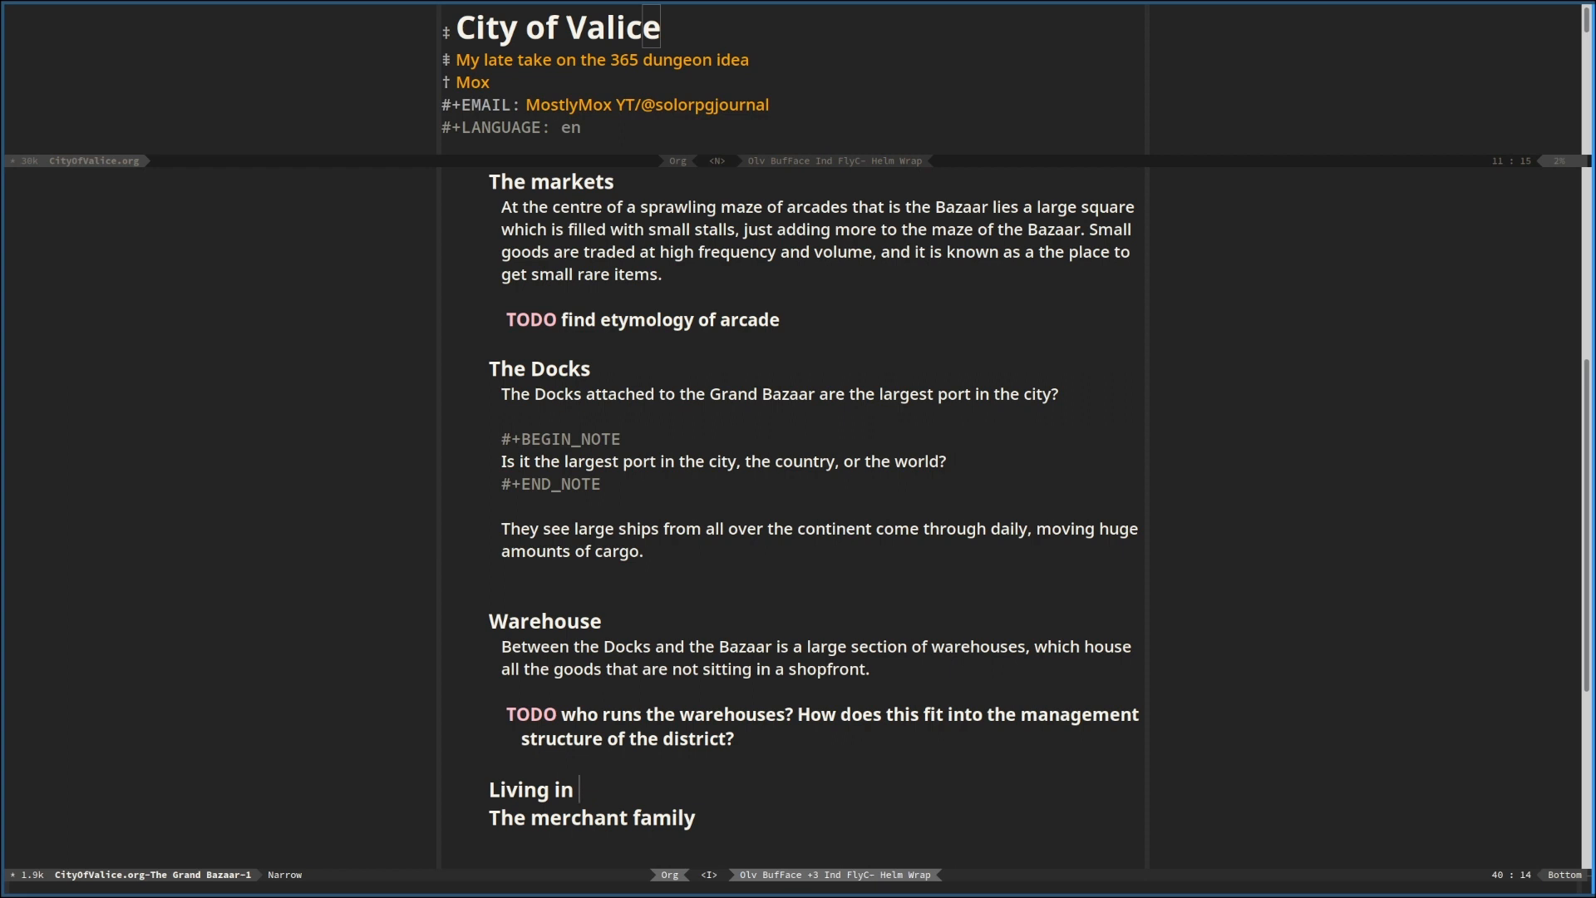
Complete the "Living in" heading with "the Grand Bazaar" and add blank lines beneath it for body text
type("g")
key("BackSpace")
type("Gran")
key("BackSpace")
key("BackSpace")
key("BackSpace")
key("BackSpace")
type("the Grand Bazaar")
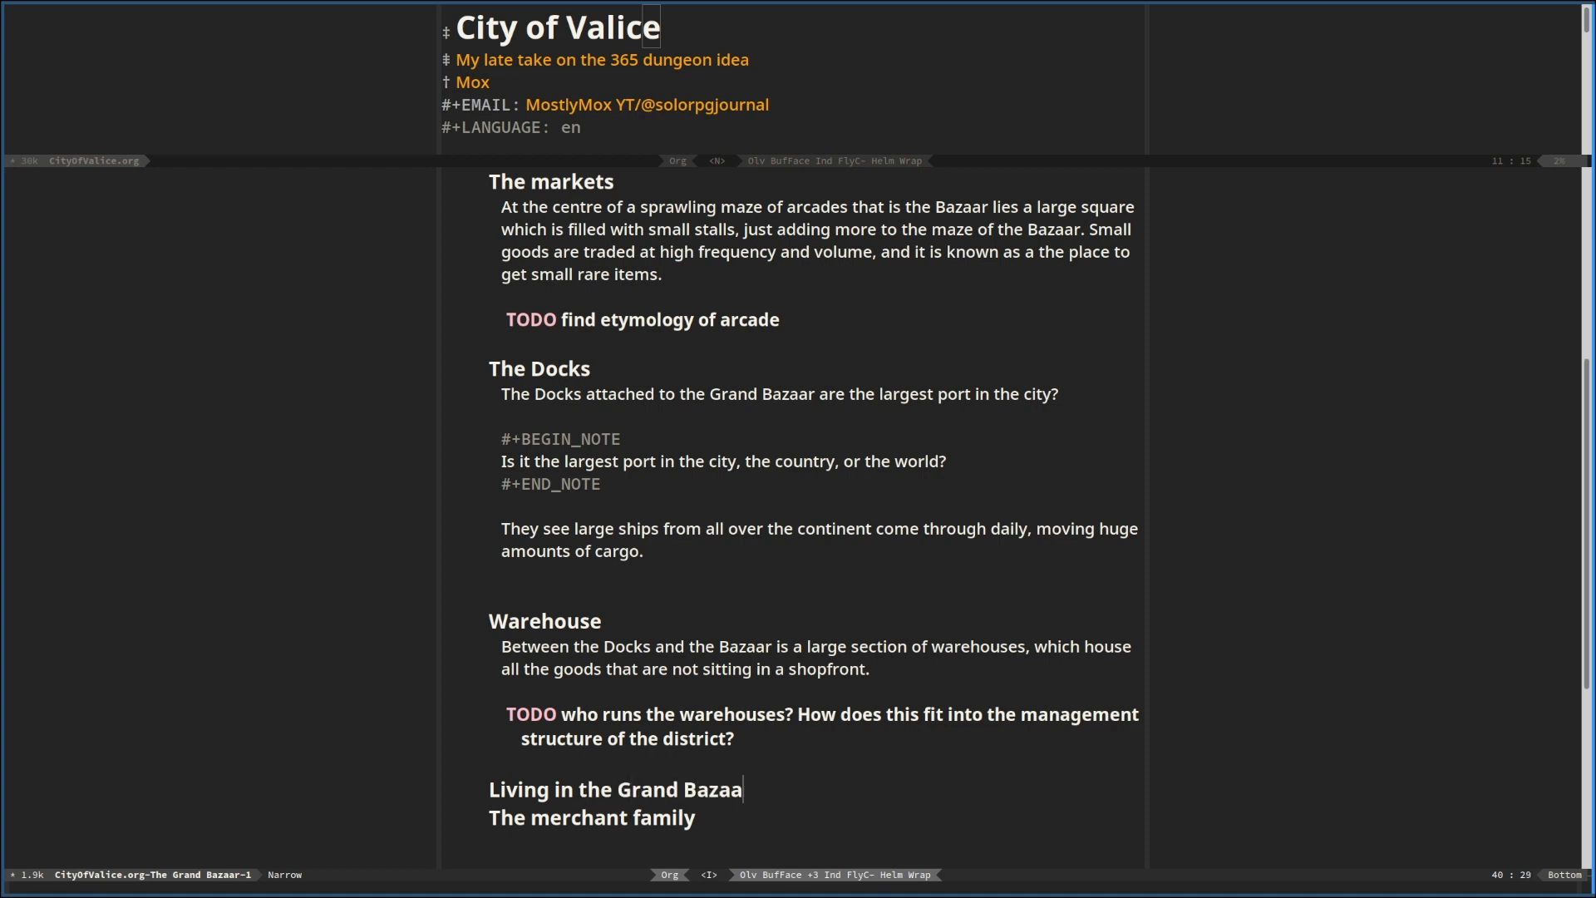
key("Return")
key("Return")
key("Up")
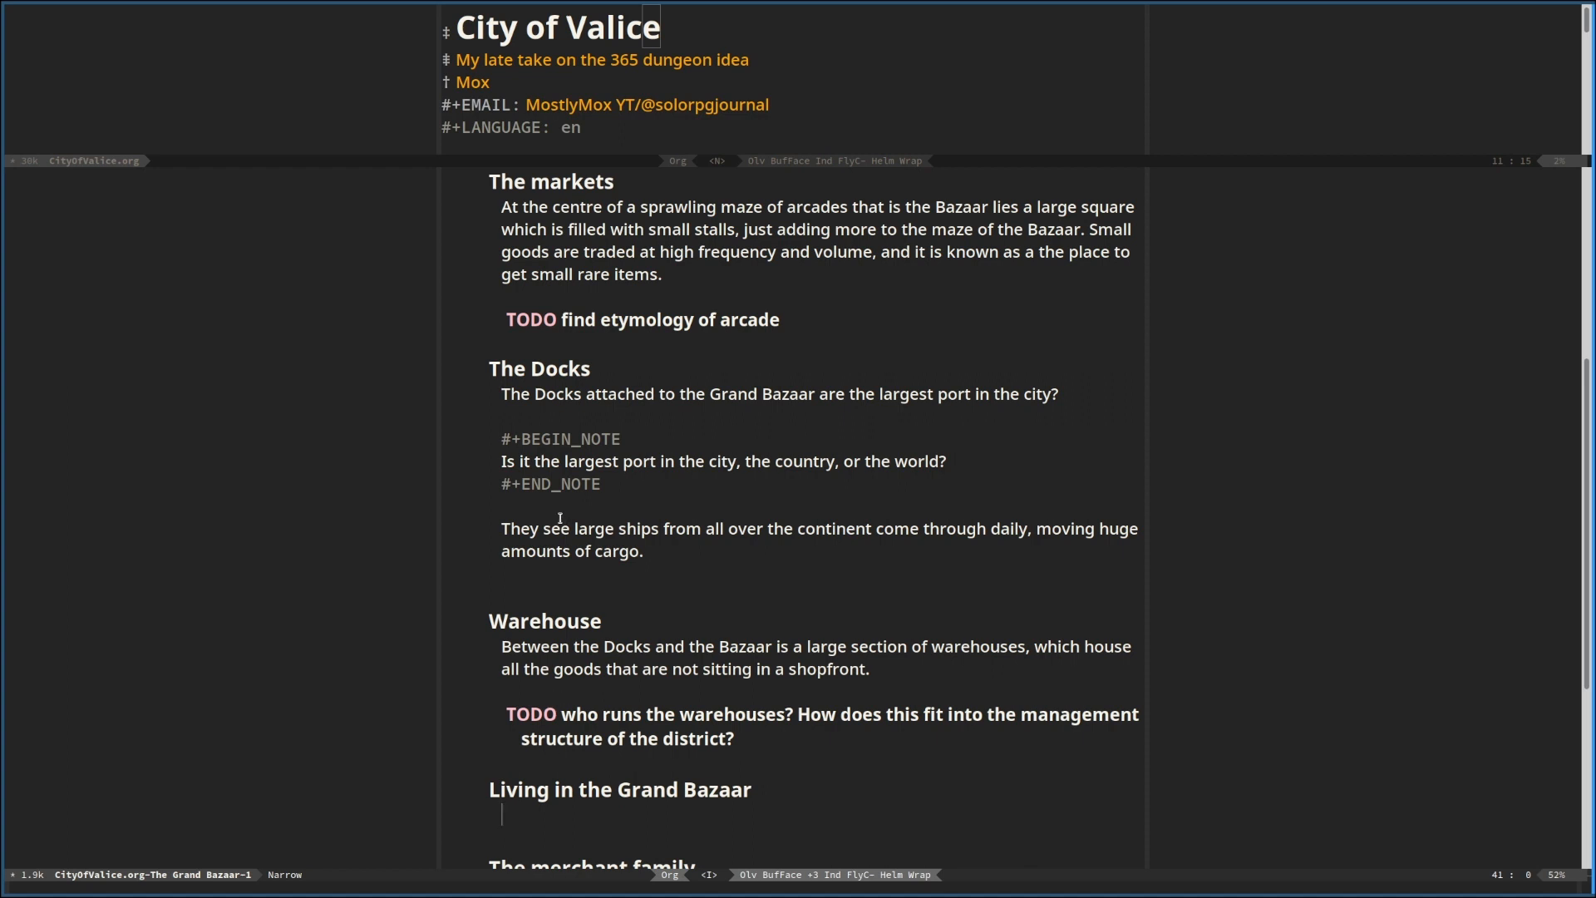
Write "People with larger shops tend to live in them." under the heading "Living in the Grand Bazaar"
scroll(765, 503, "down", 3)
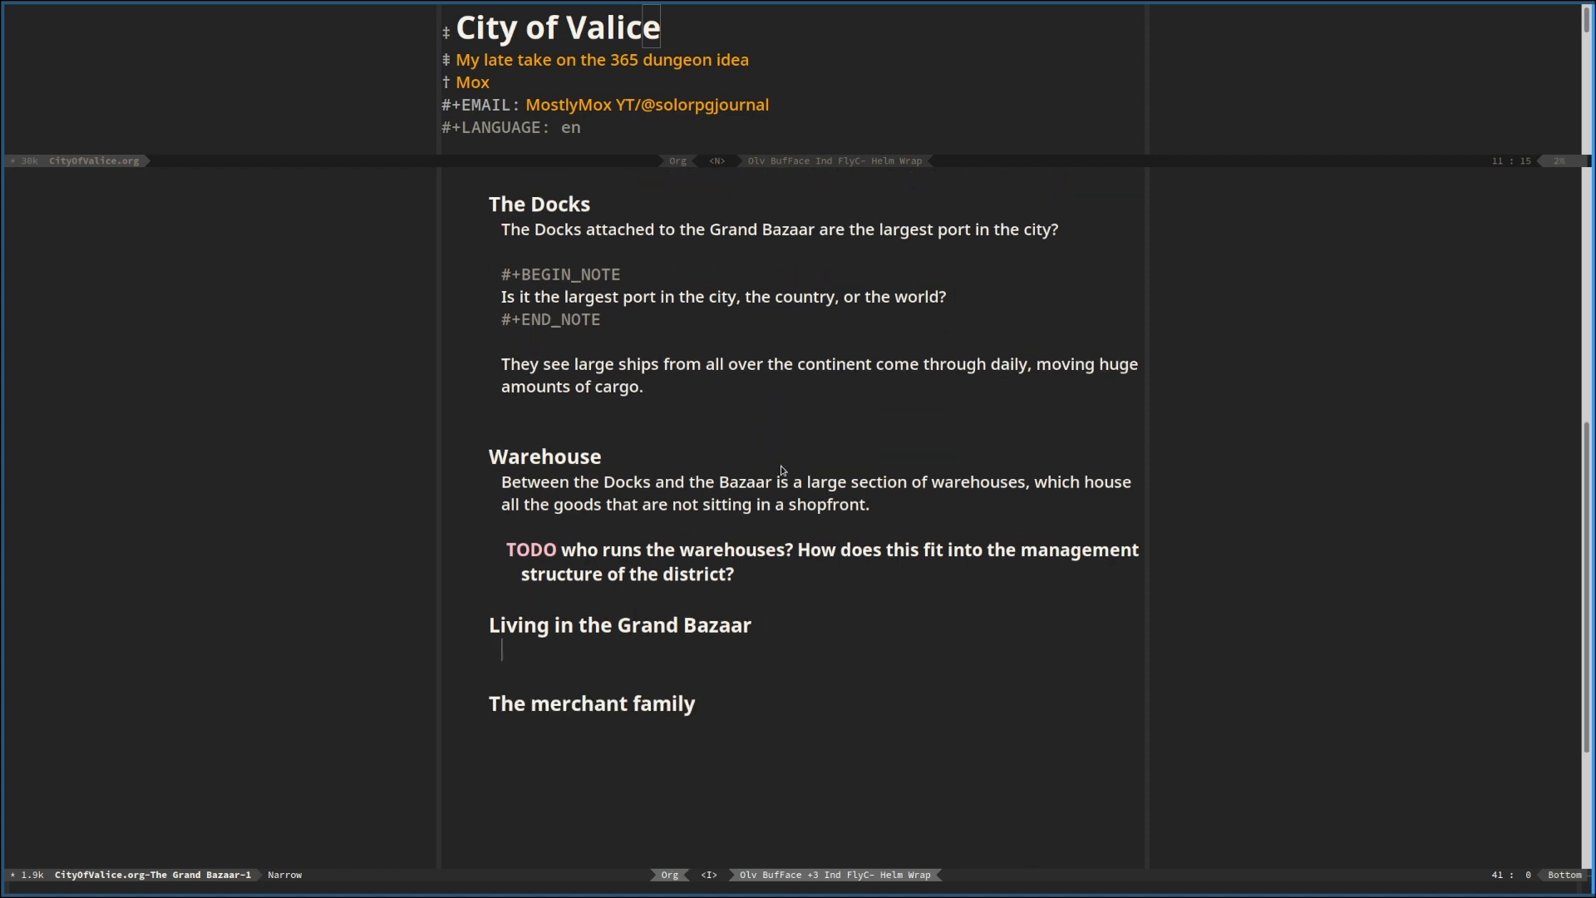
scroll(782, 470, "down", 2)
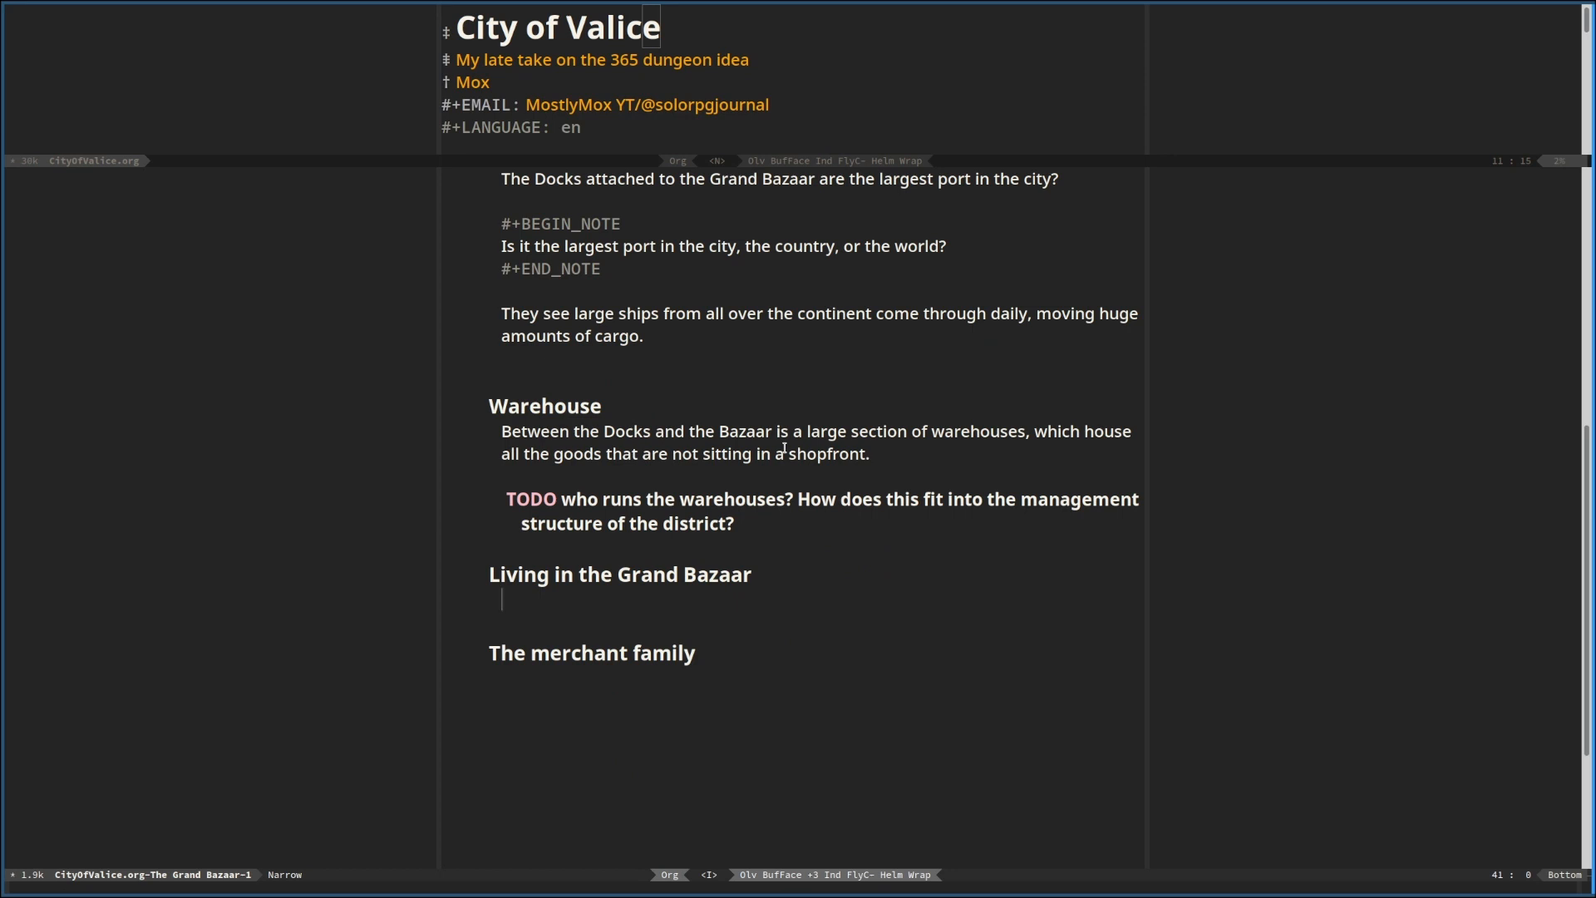
type("Poeple")
key("BackSpace")
key("BackSpace")
key("BackSpace")
key("BackSpace")
type("ple with larger shops")
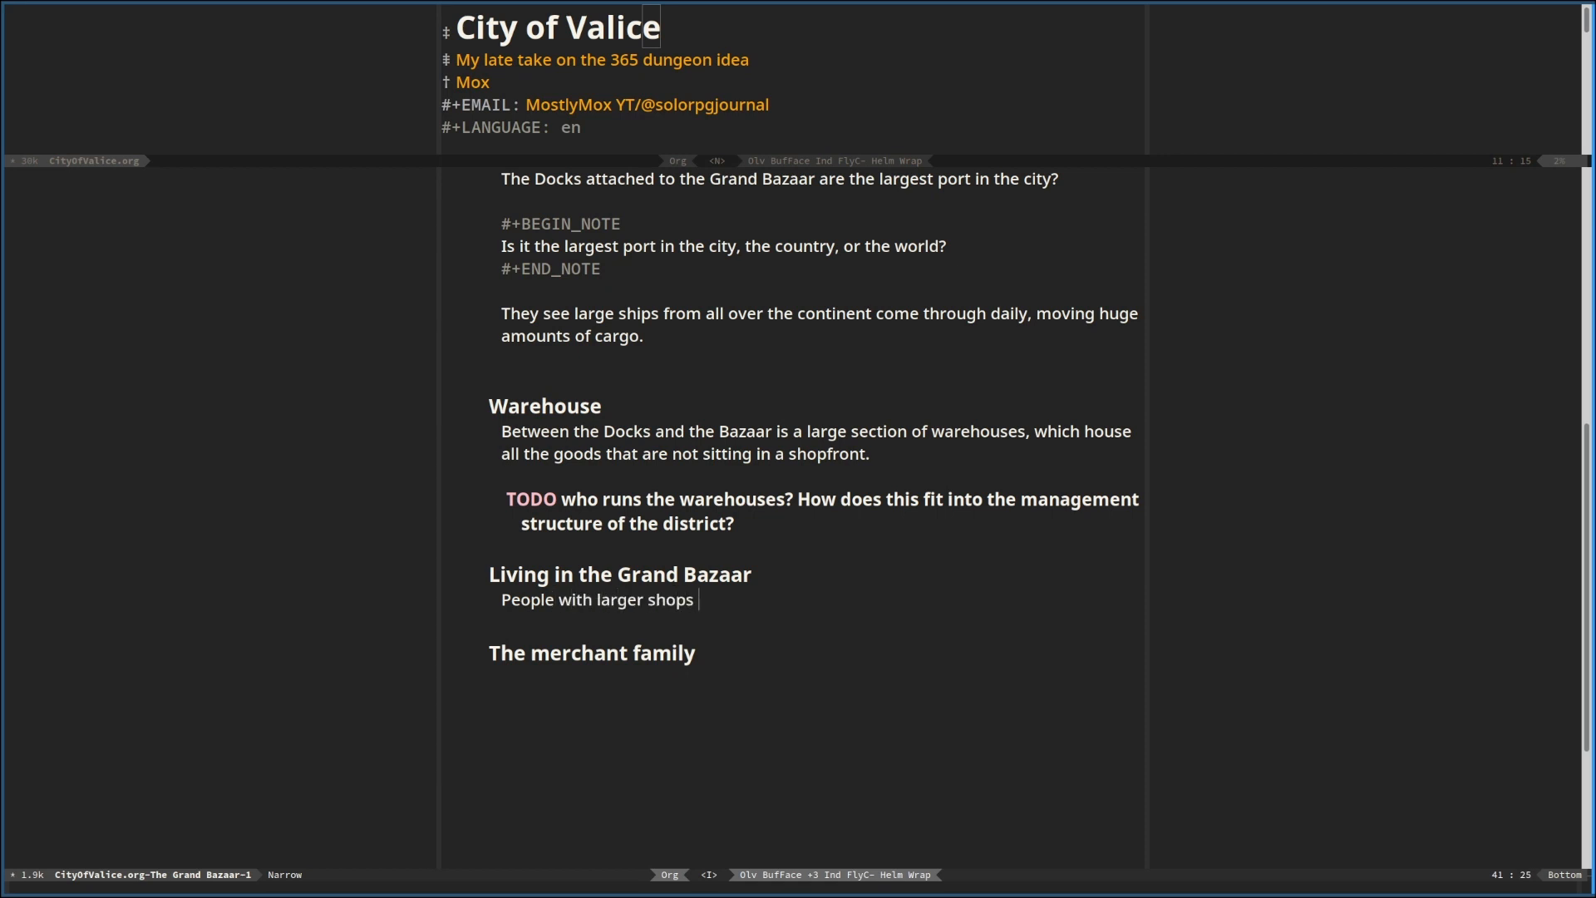
type(" tend to live in them.")
Insert a new paragraph above the larger-shops sentence, starting "The advanatge of living in a giant comercial district is that"
key("Up")
key("Return")
key("Return")
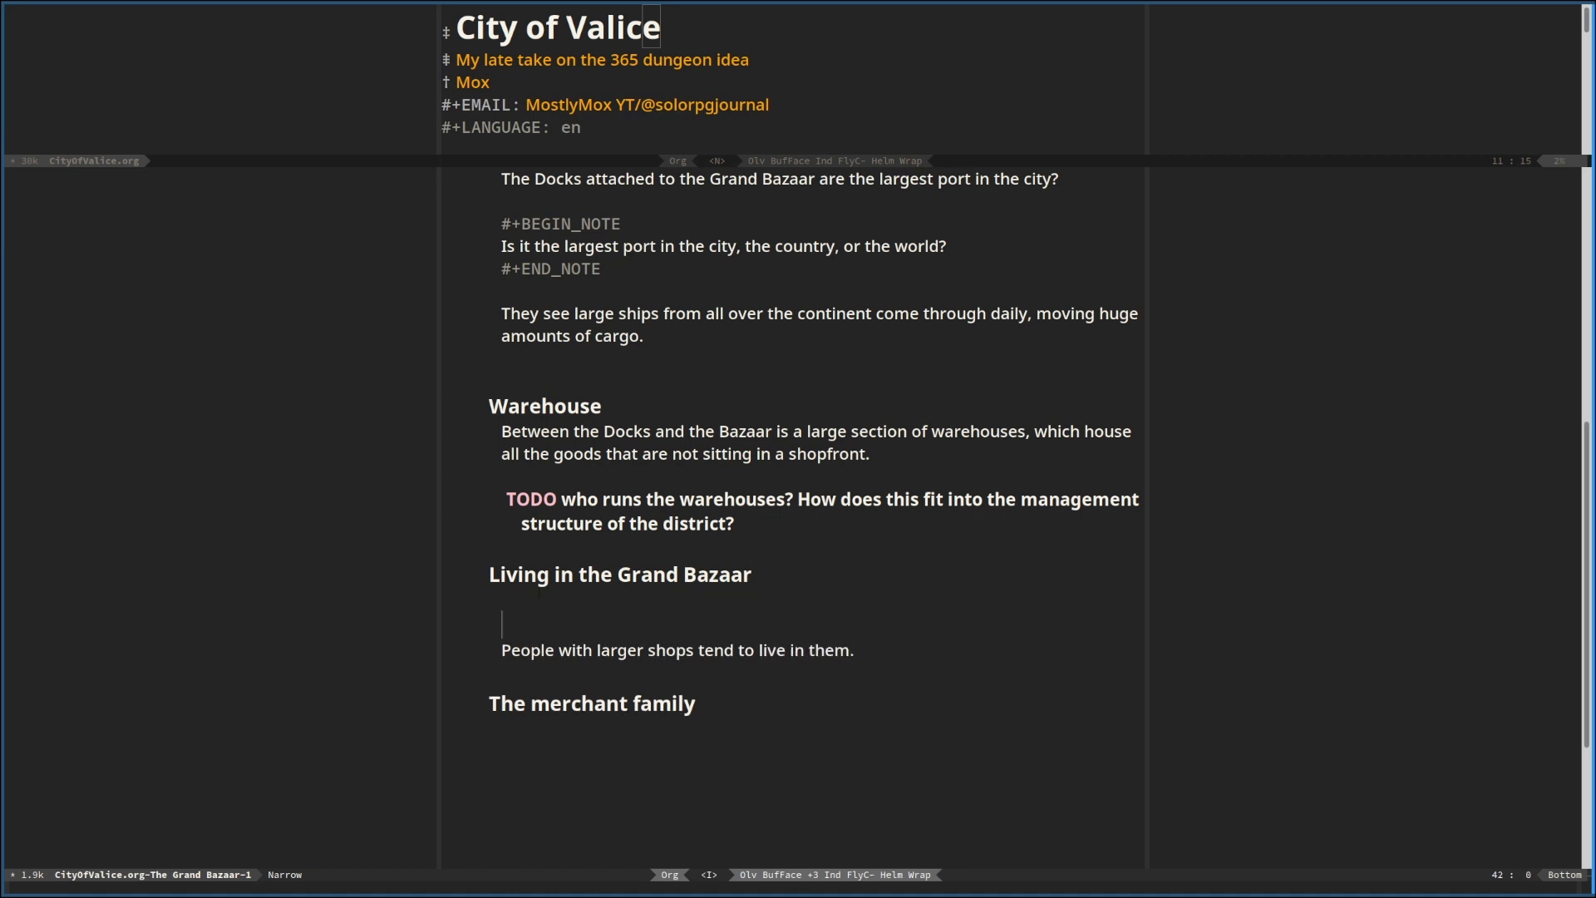
key("Up")
type("The advanatge of living in a gi")
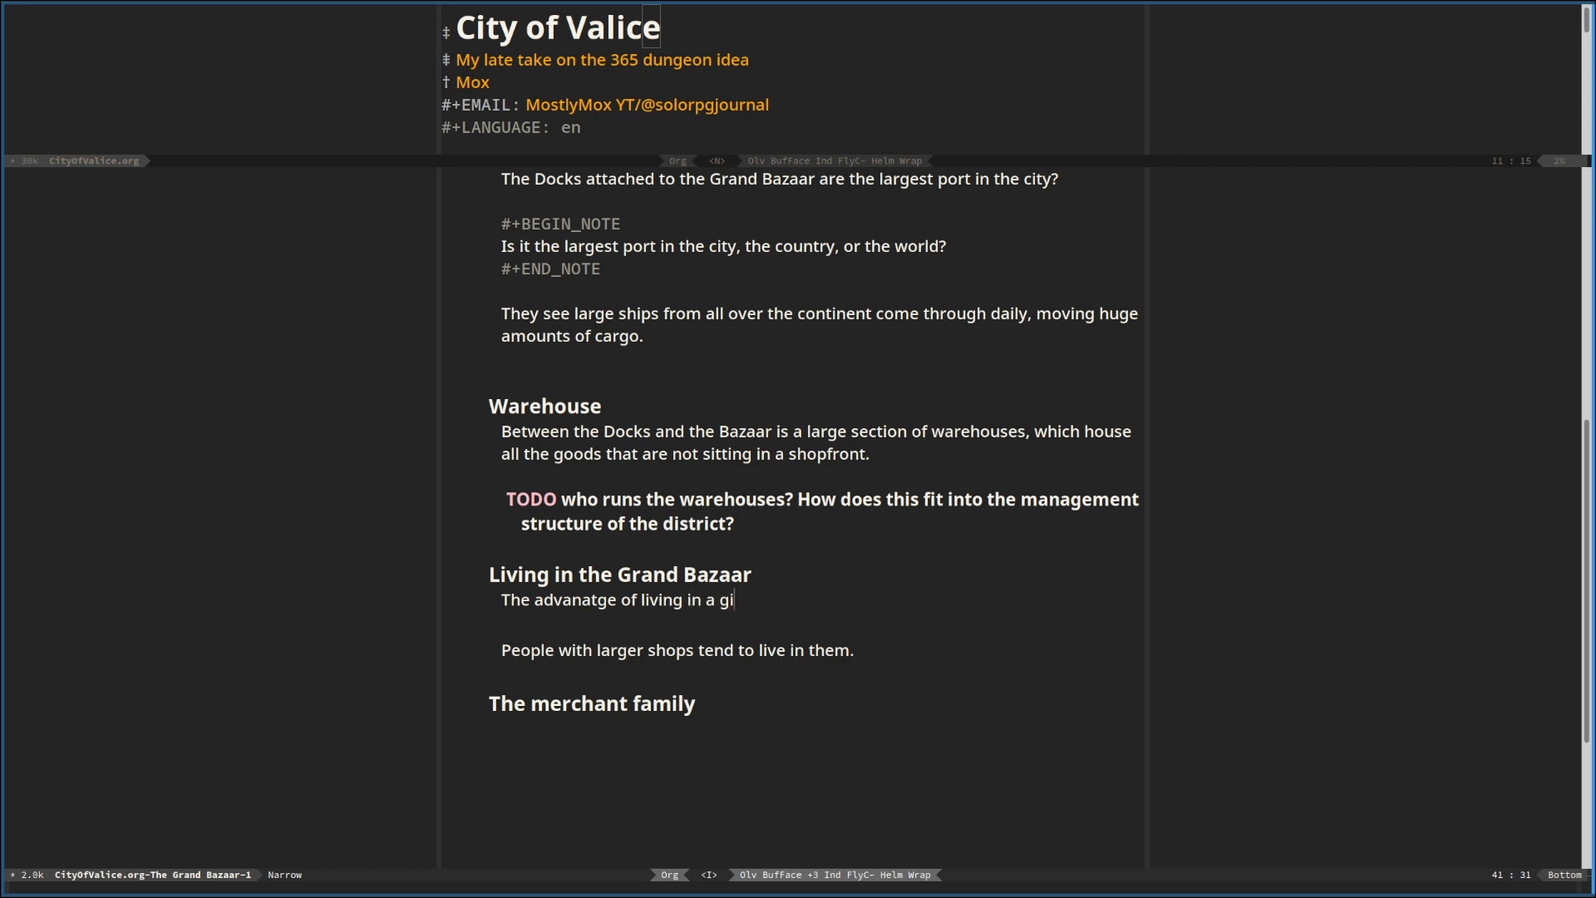
type("ant comercial district is that ")
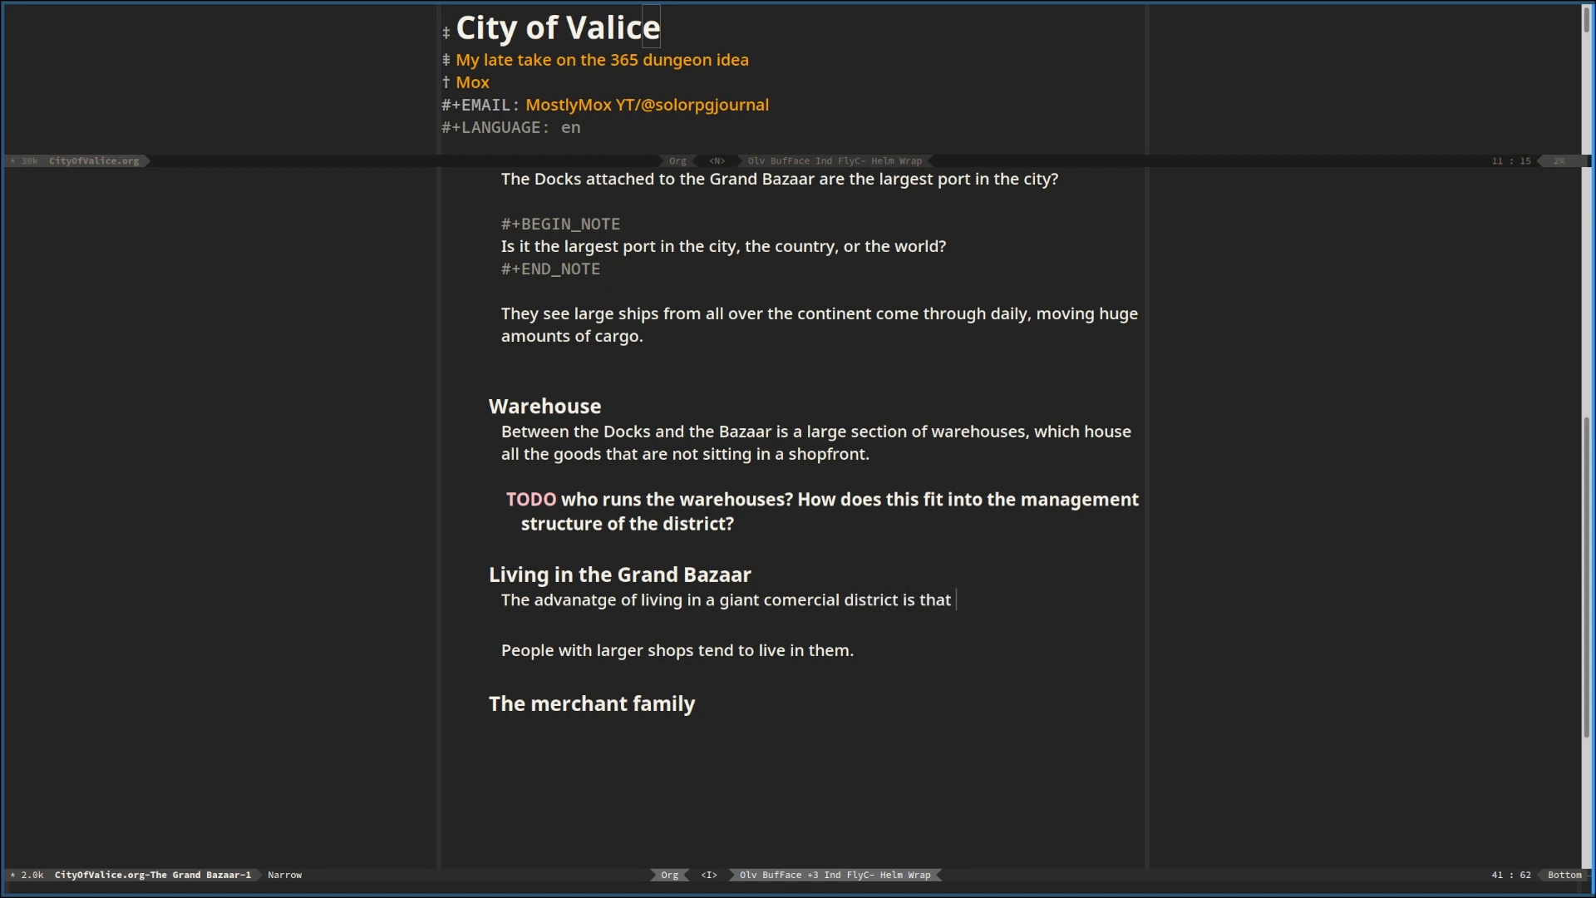
type("an")
Continue the paragraph on living in the Bazaar with "most anything you need to live is easily available"
key("BackSpace")
type("most anything you need ")
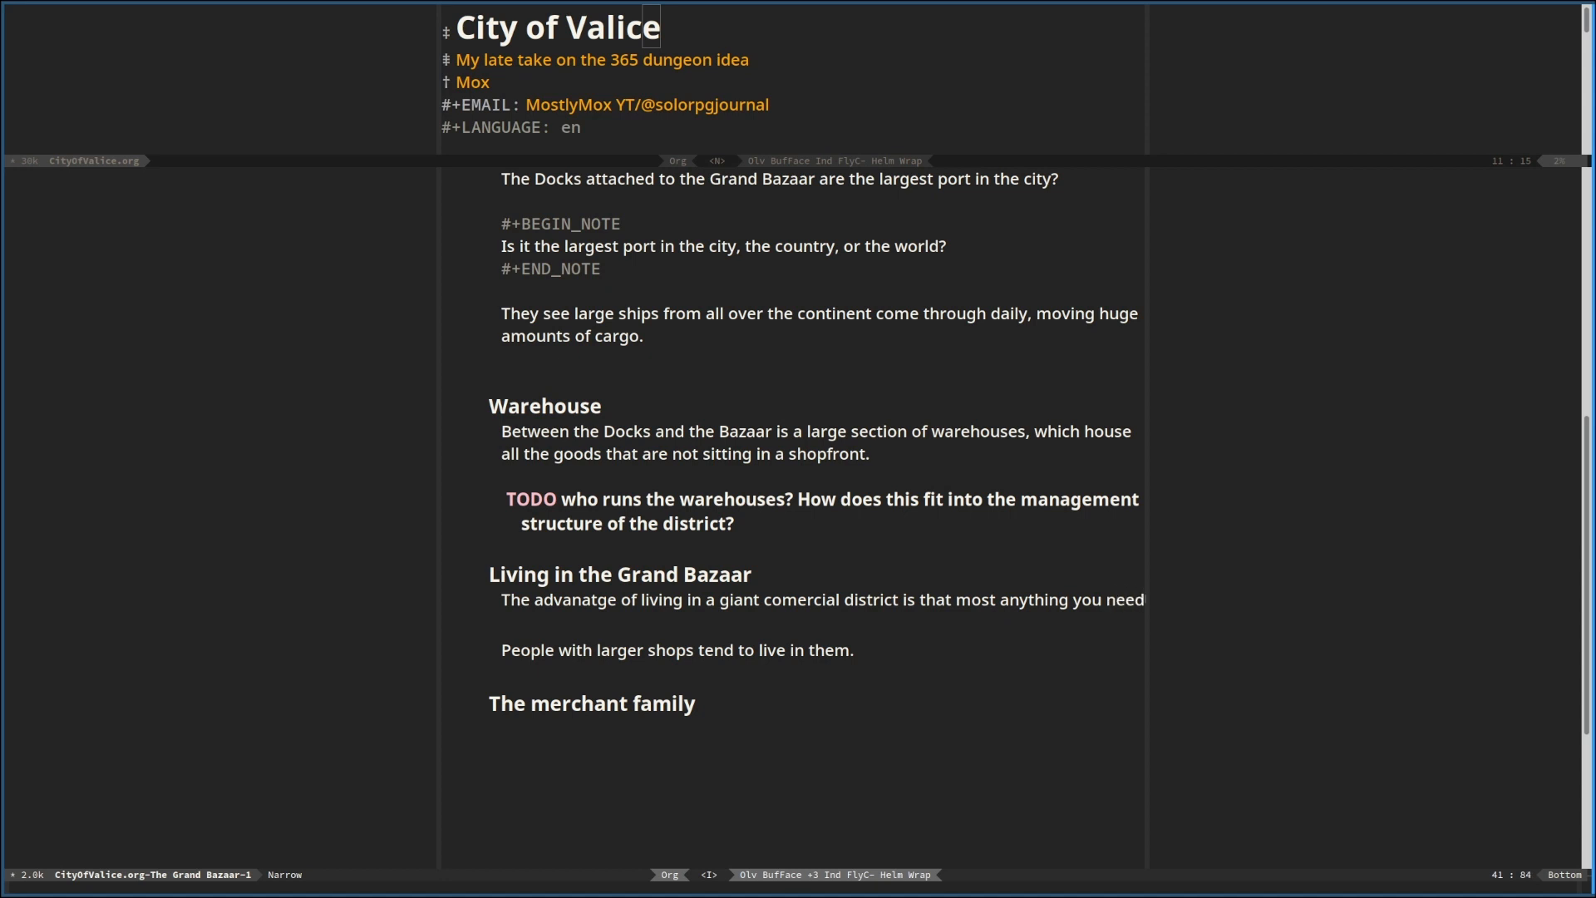
type("to live")
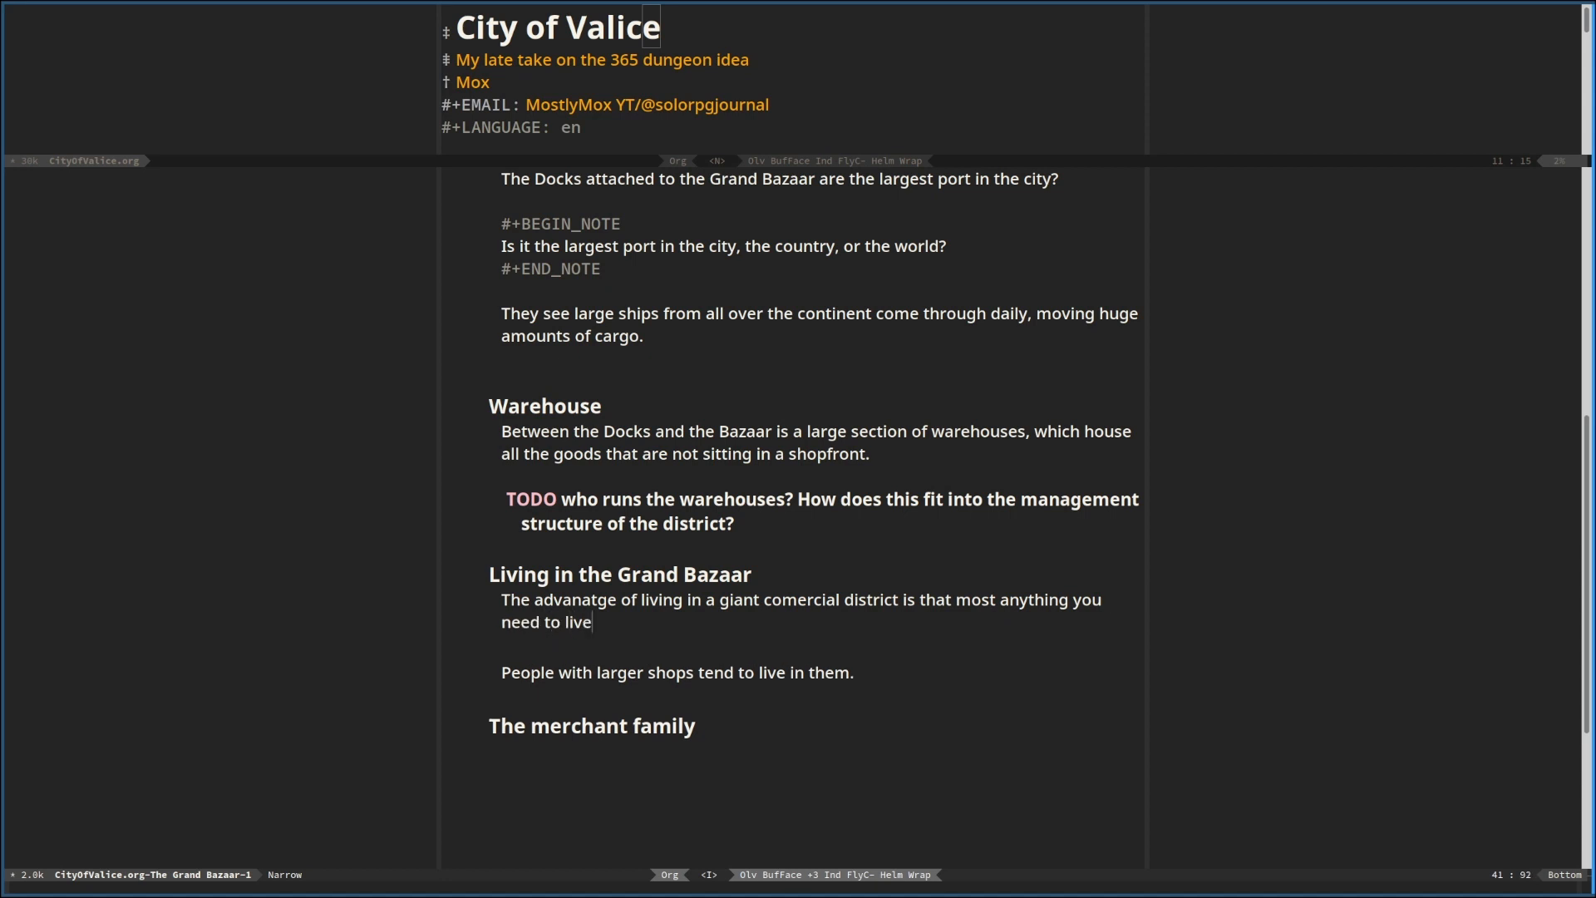
type(" is easily")
type(" availalbe")
key("BackSpace")
key("BackSpace")
key("BackSpace")
key("BackSpace")
key("BackSpace")
type("lable. While ")
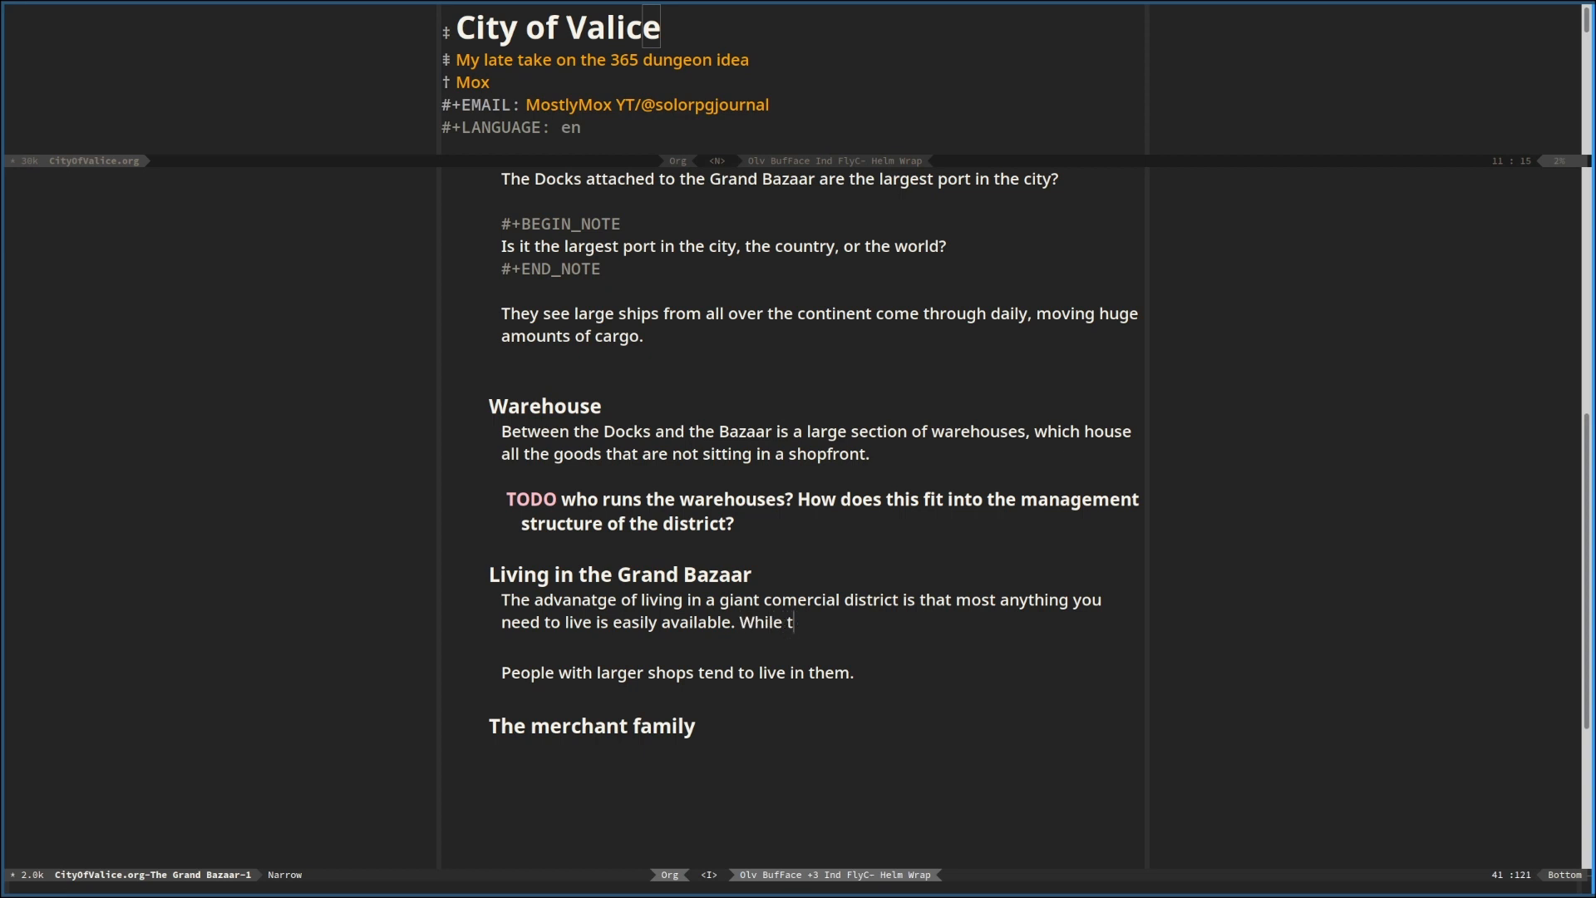
type("there is a large focus on ")
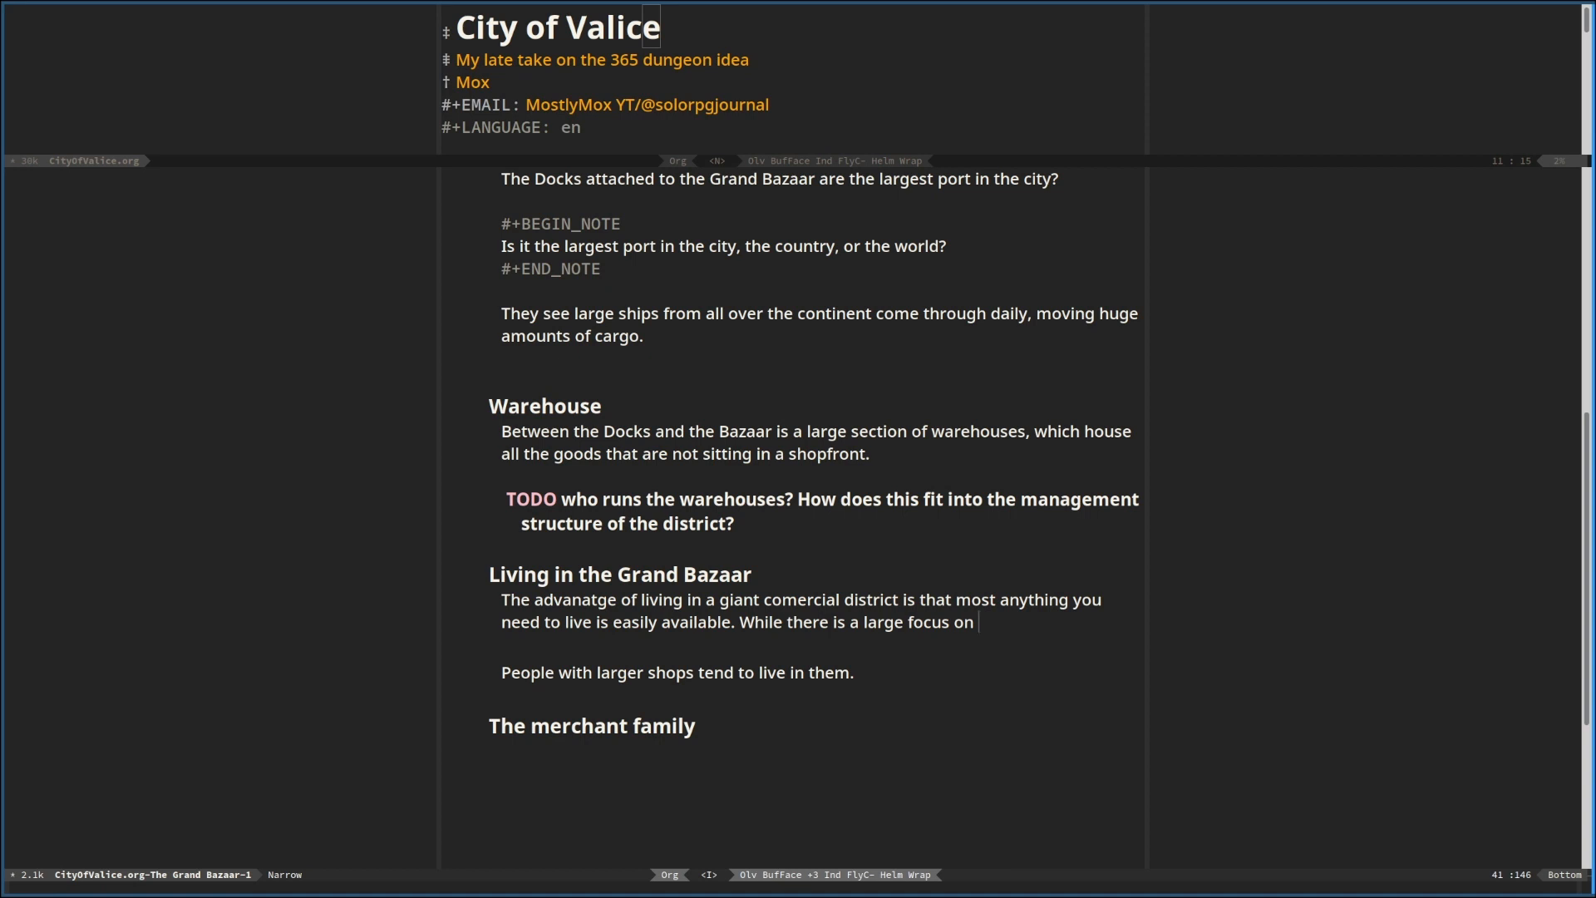
type("trade goods, there is an")
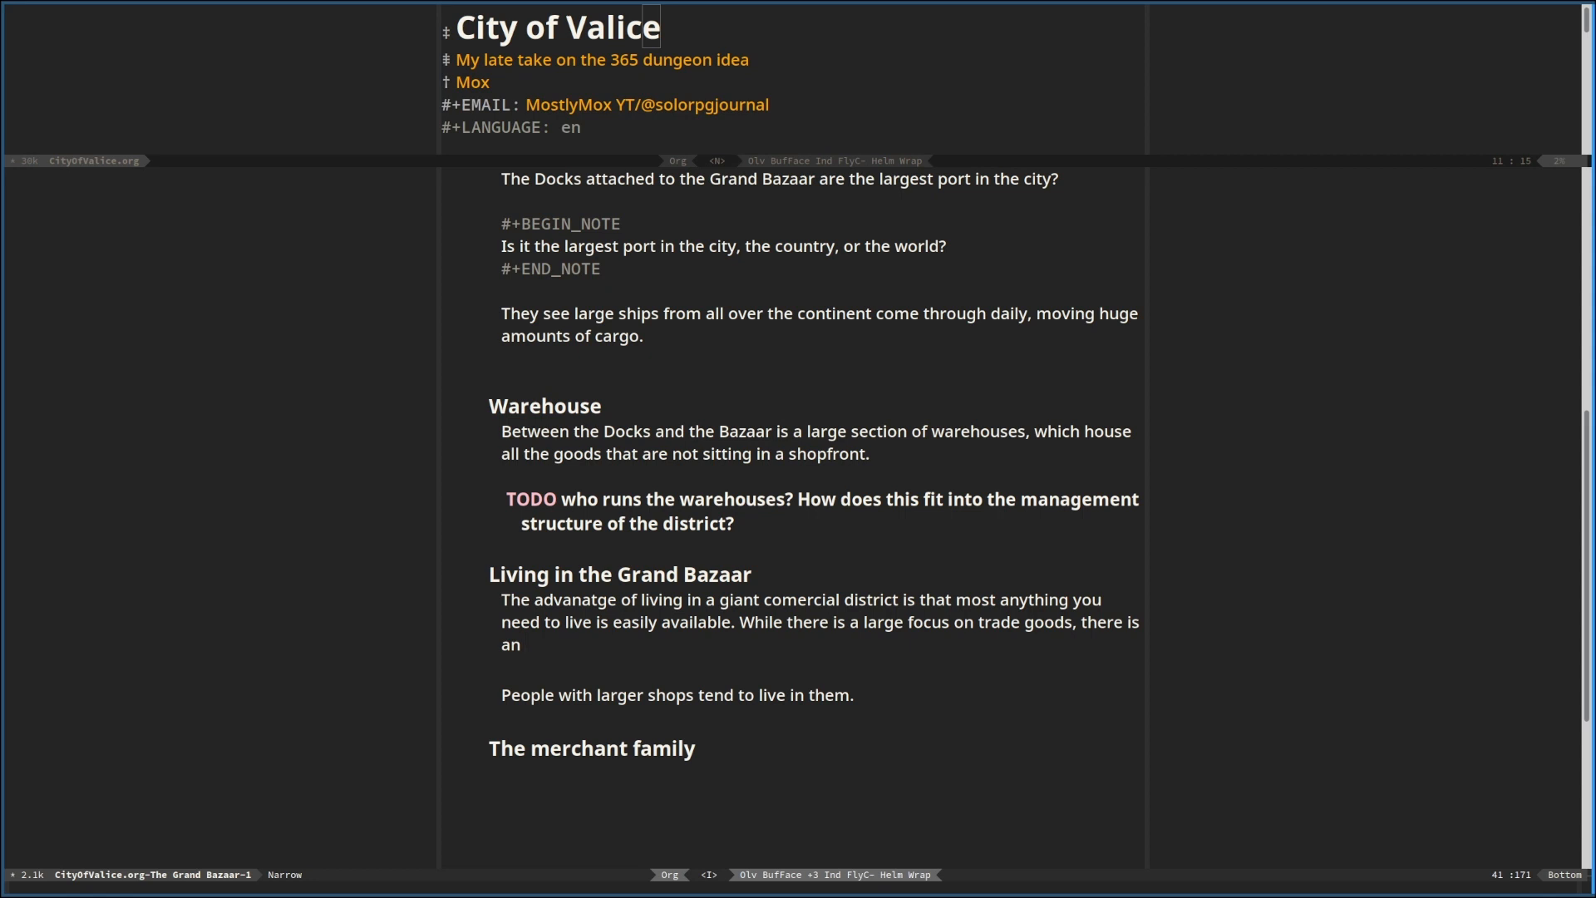
End that sentence and start another reading "While there is a large focus on trade goods, there"
key("BackSpace")
key("BackSpace")
key("BackSpace")
key("BackSpace")
key("BackSpace")
key("BackSpace")
Continue the trade goods sentence with "easily enough need for preshable goods that"
type("easily ")
type("enough peopl")
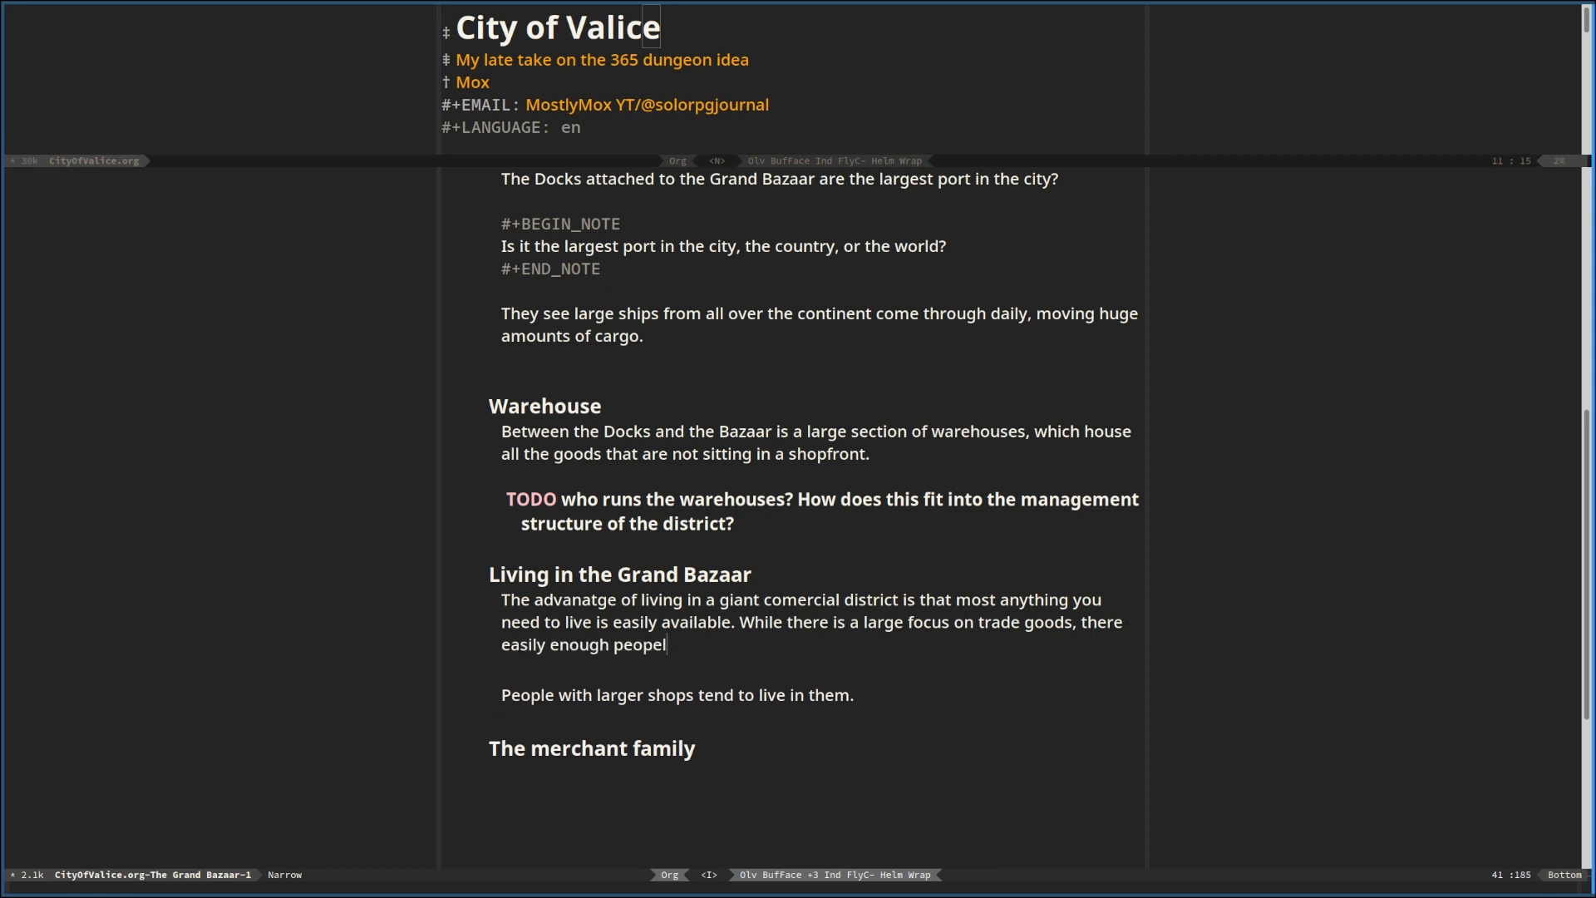
key("BackSpace")
type("le")
key("BackSpace")
key("BackSpace")
key("BackSpace")
key("BackSpace")
key("BackSpace")
key("BackSpace")
key("BackSpace")
type("need for preshable goods that there isn")
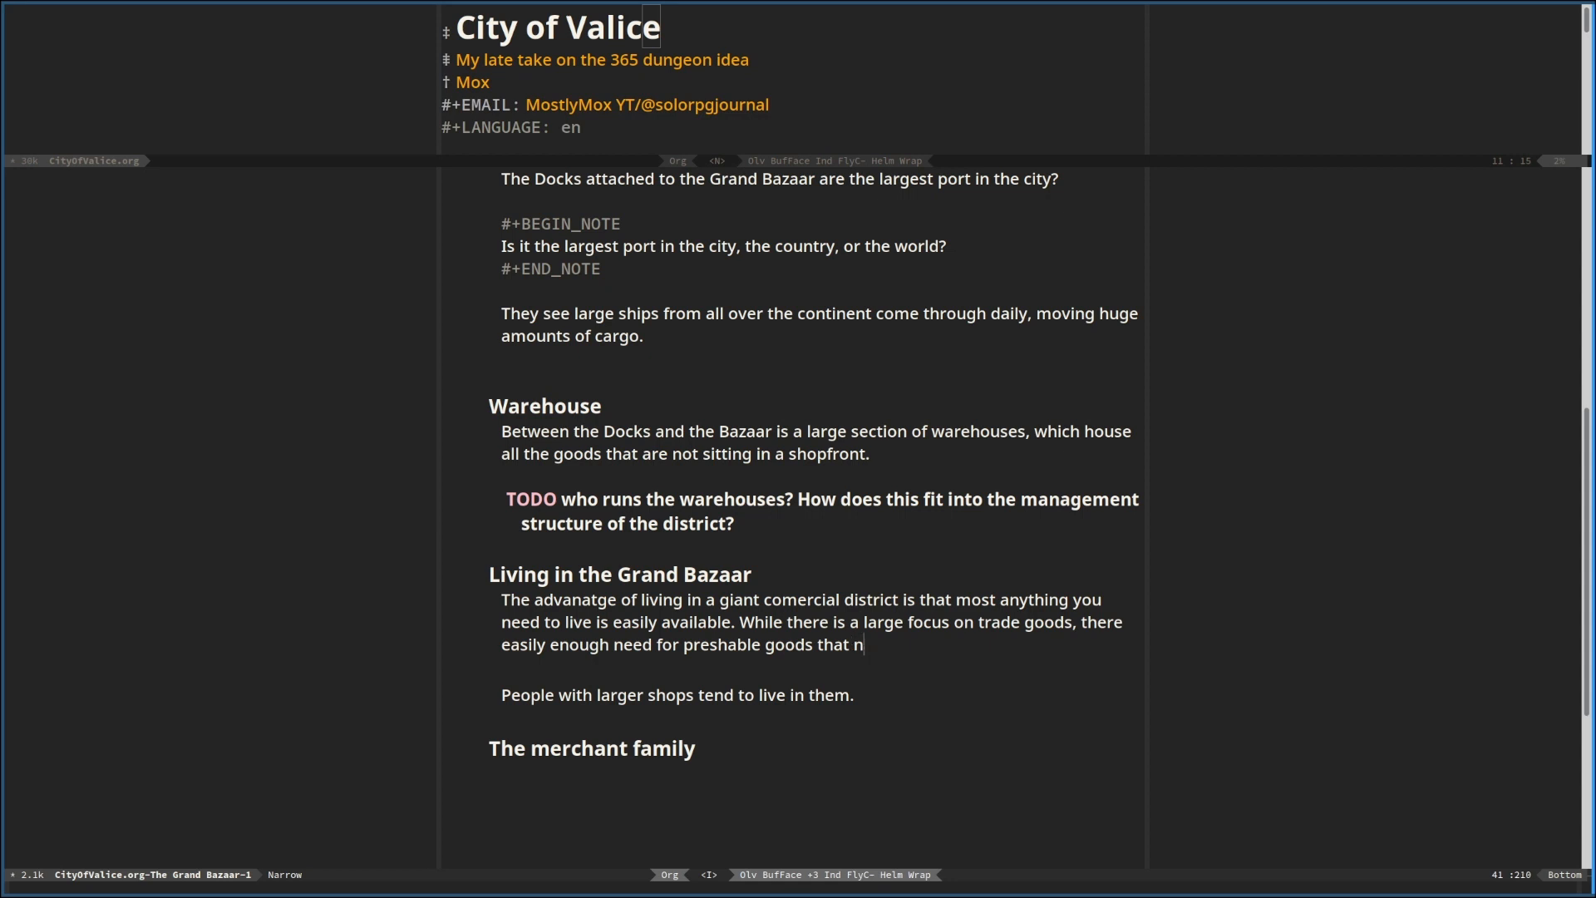
type("'t really n")
Continue the sentence with "there isn't really any way for you to go wanting... unless you want something particularly fresh"
key("BackSpace")
type("any way")
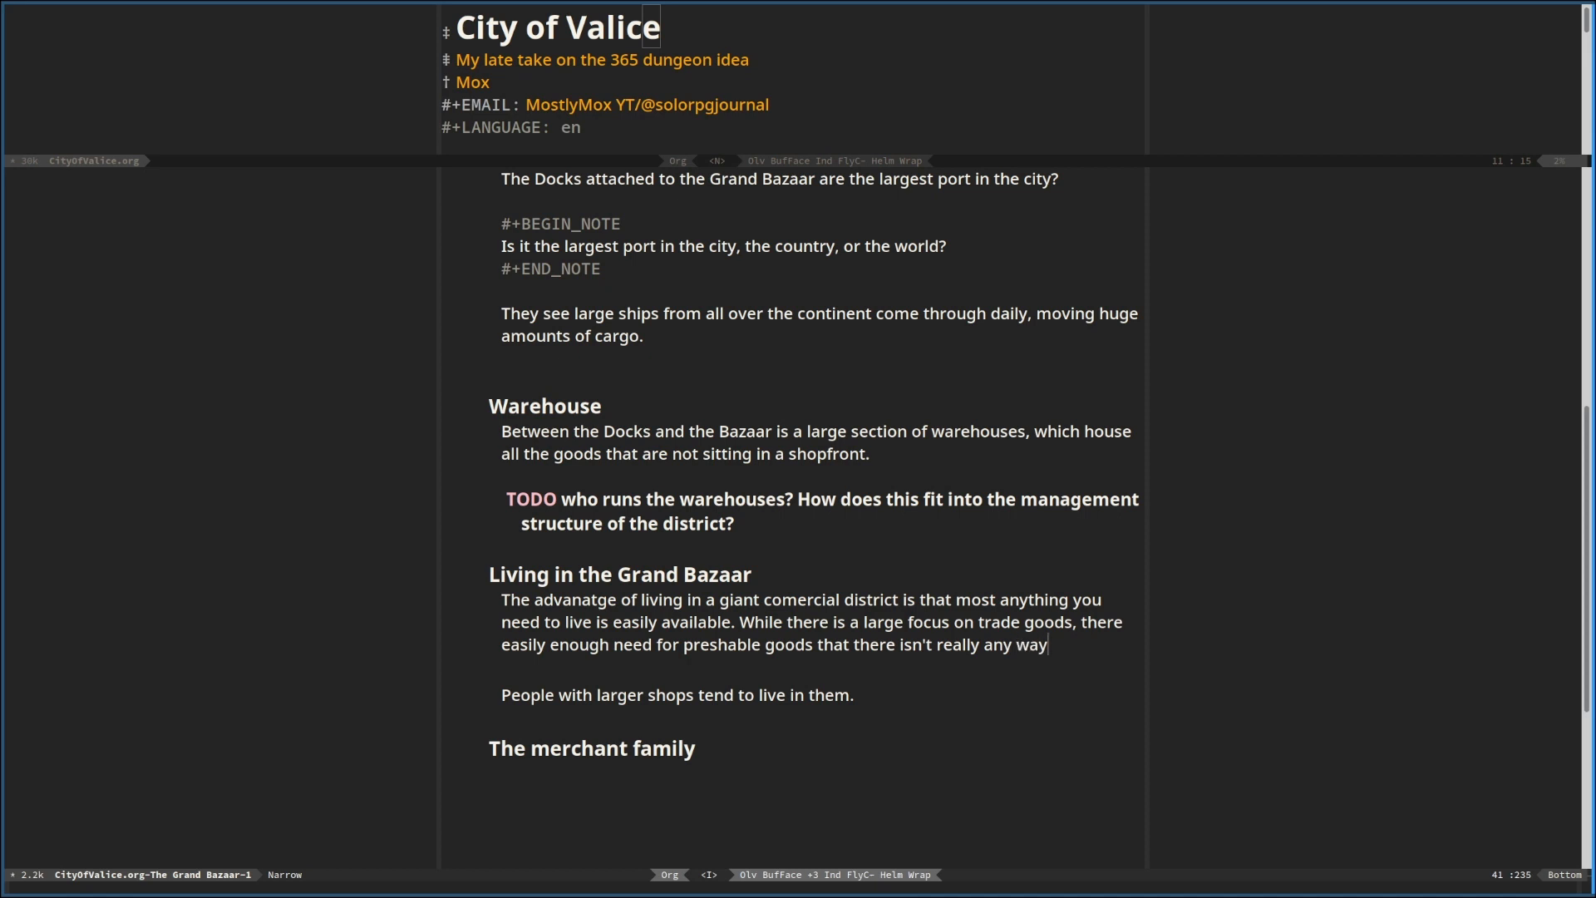
type(" for you to go ")
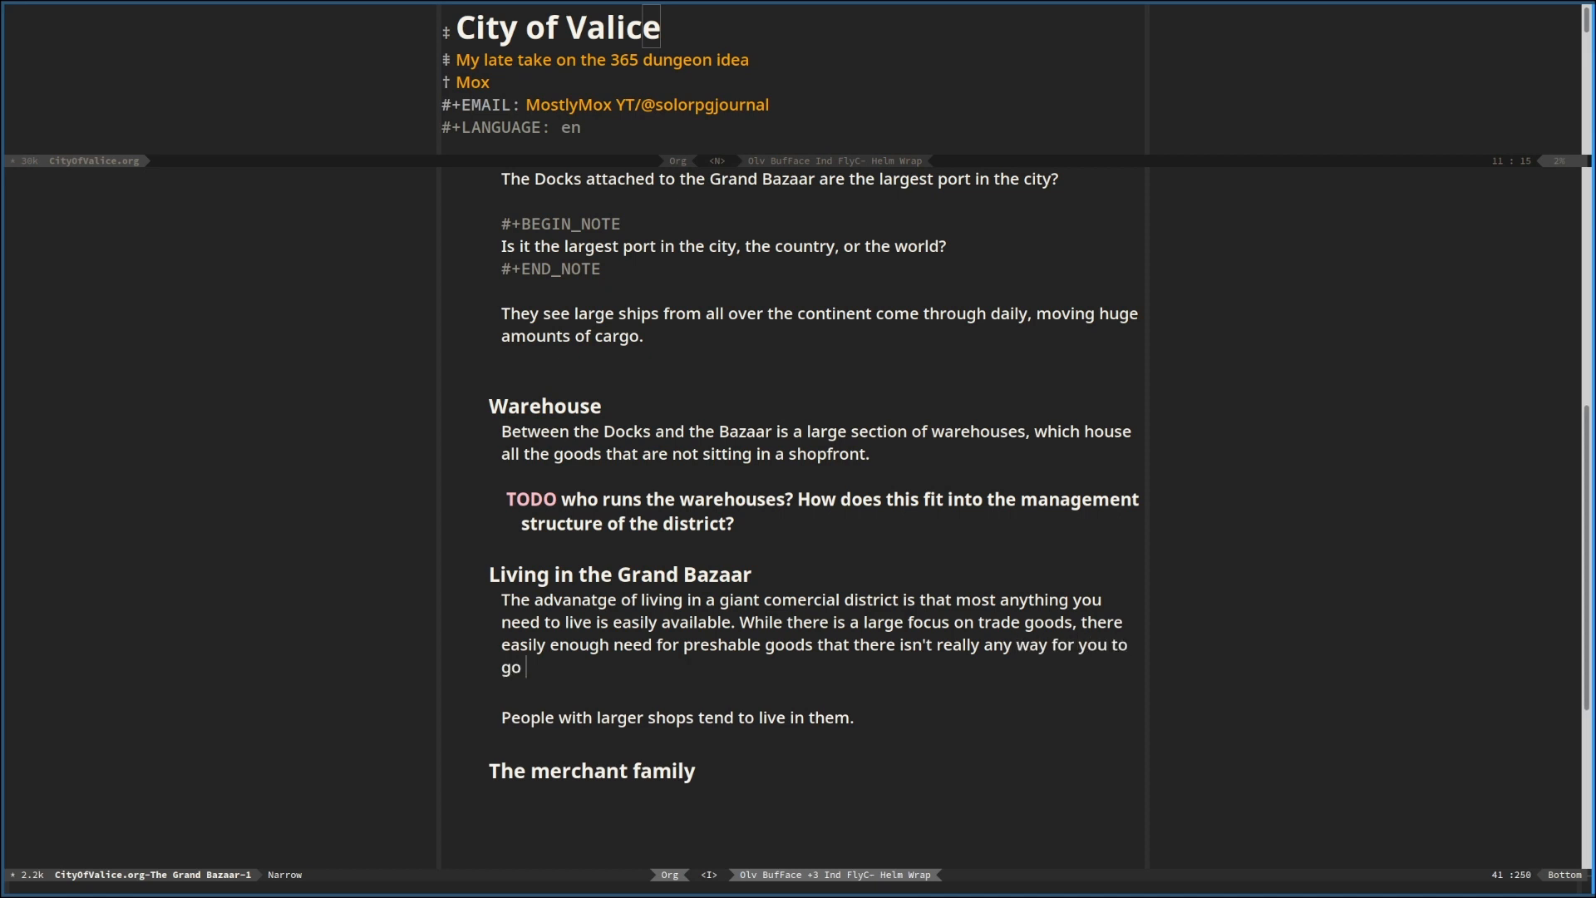
type("wanting... unless you want ")
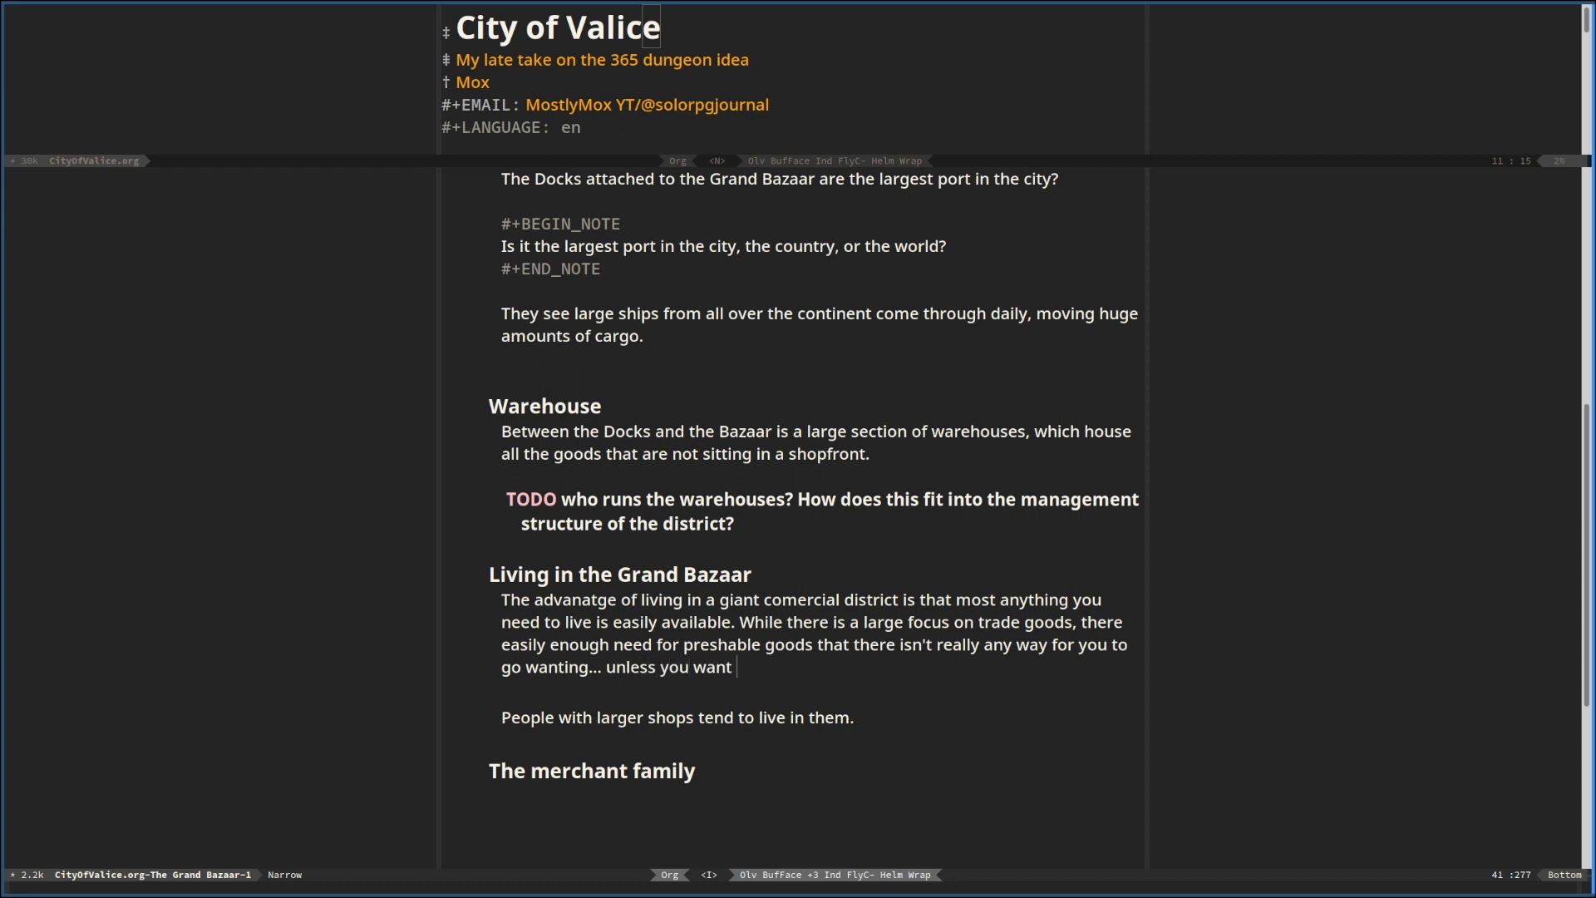
type("something particularly")
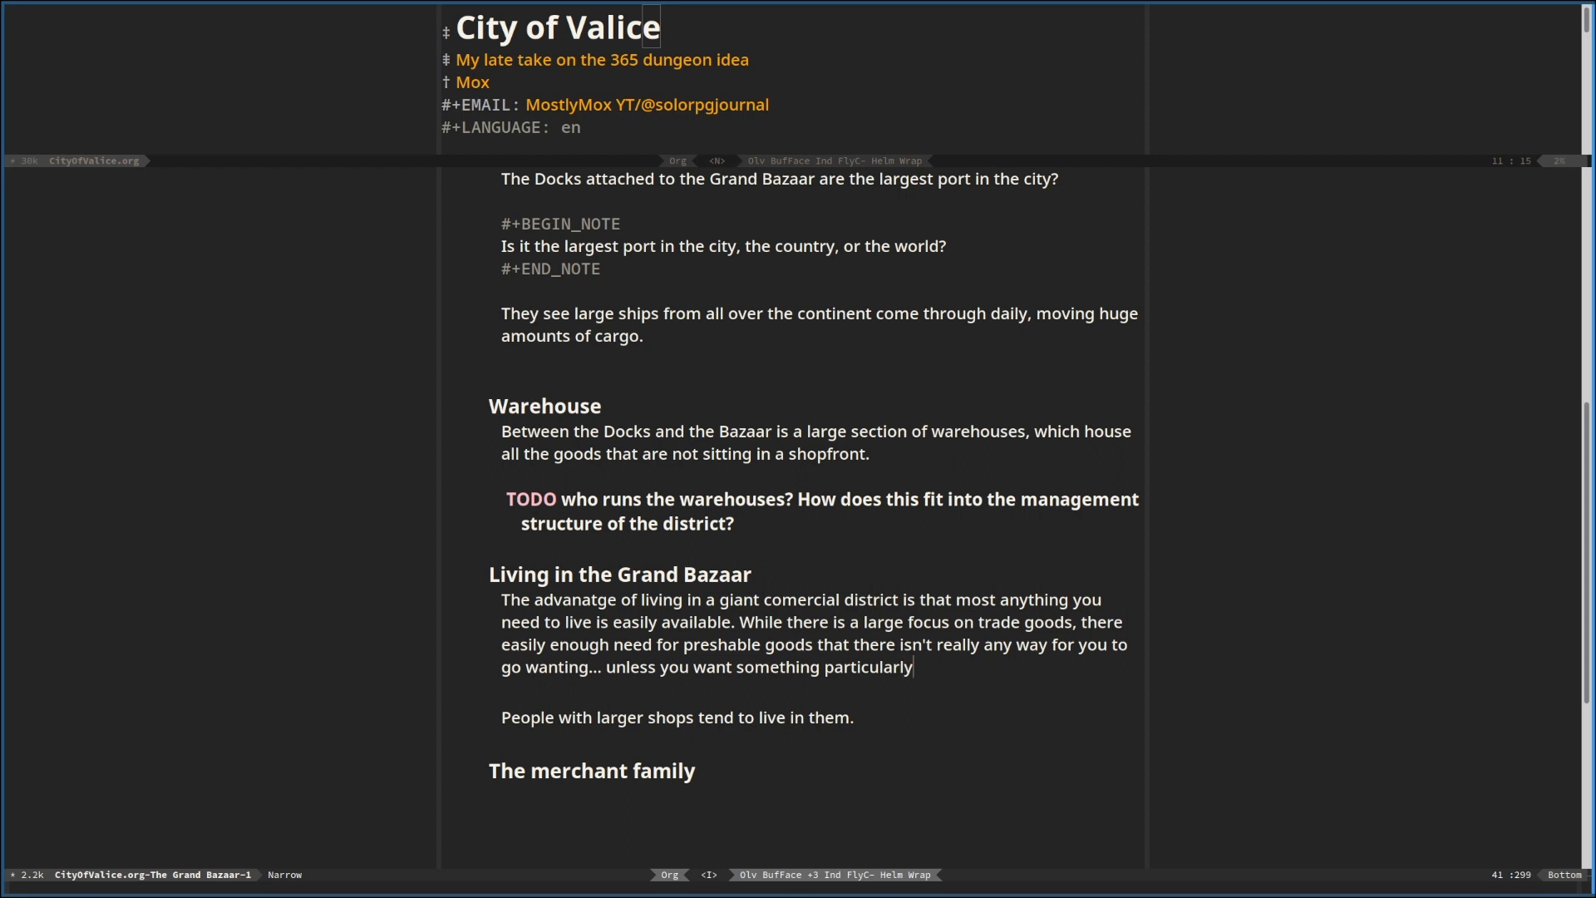
type(" fresh, as teh")
Finish the paragraph on living in the Bazaar with ", as nothing is actually produced in the Bazaar itself."
key("BackSpace")
key("BackSpace")
key("BackSpace")
key("BackSpace")
type("nothing is actually ")
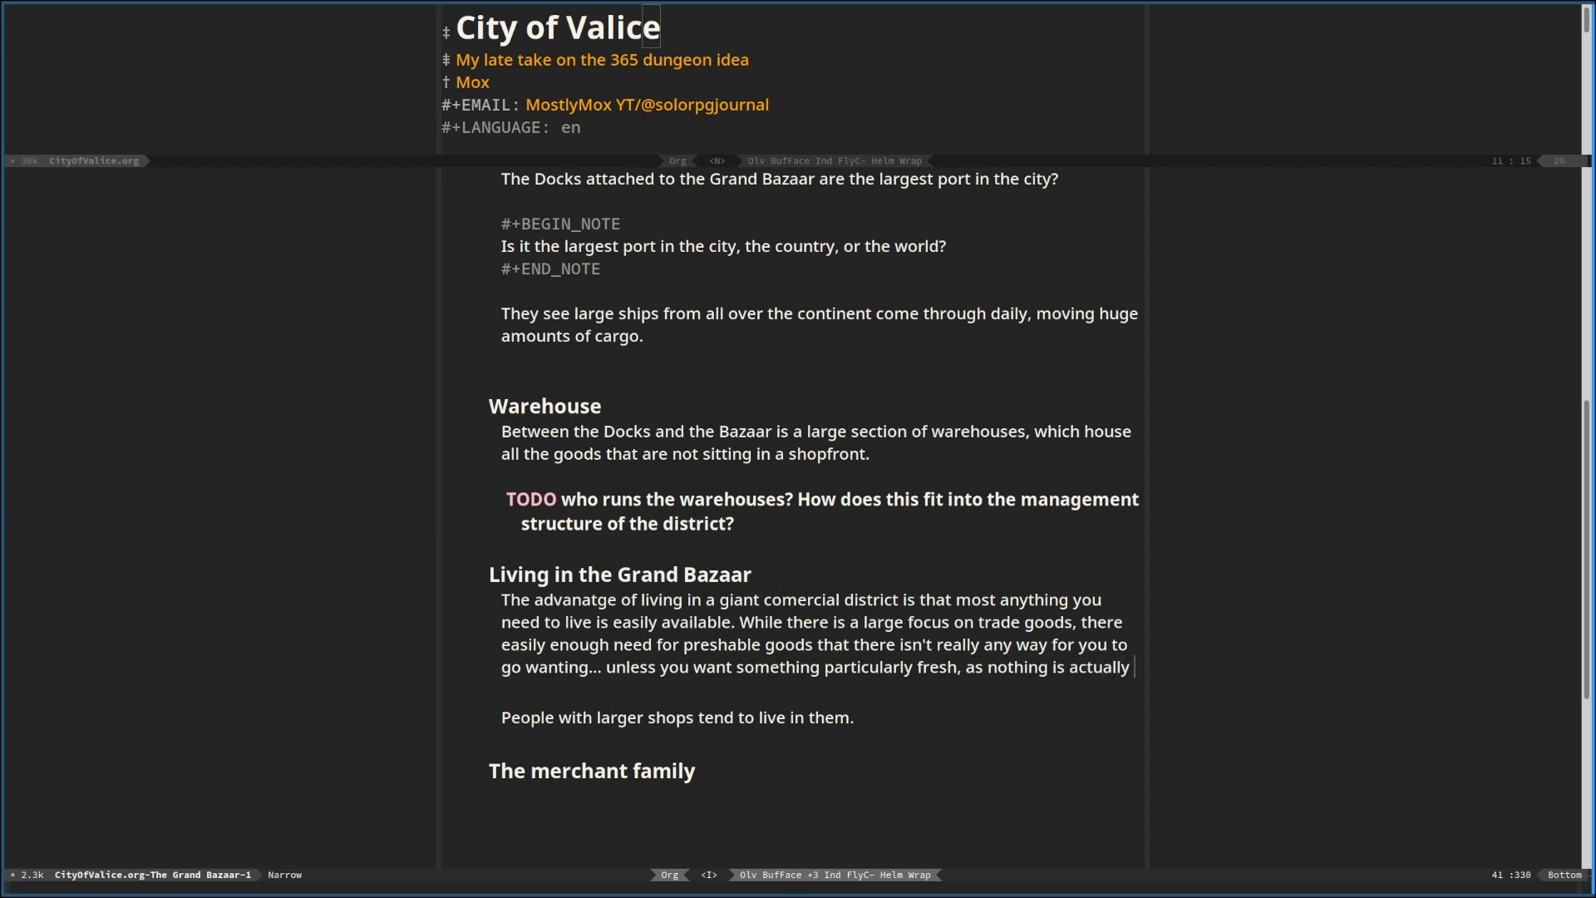
type("produced in th")
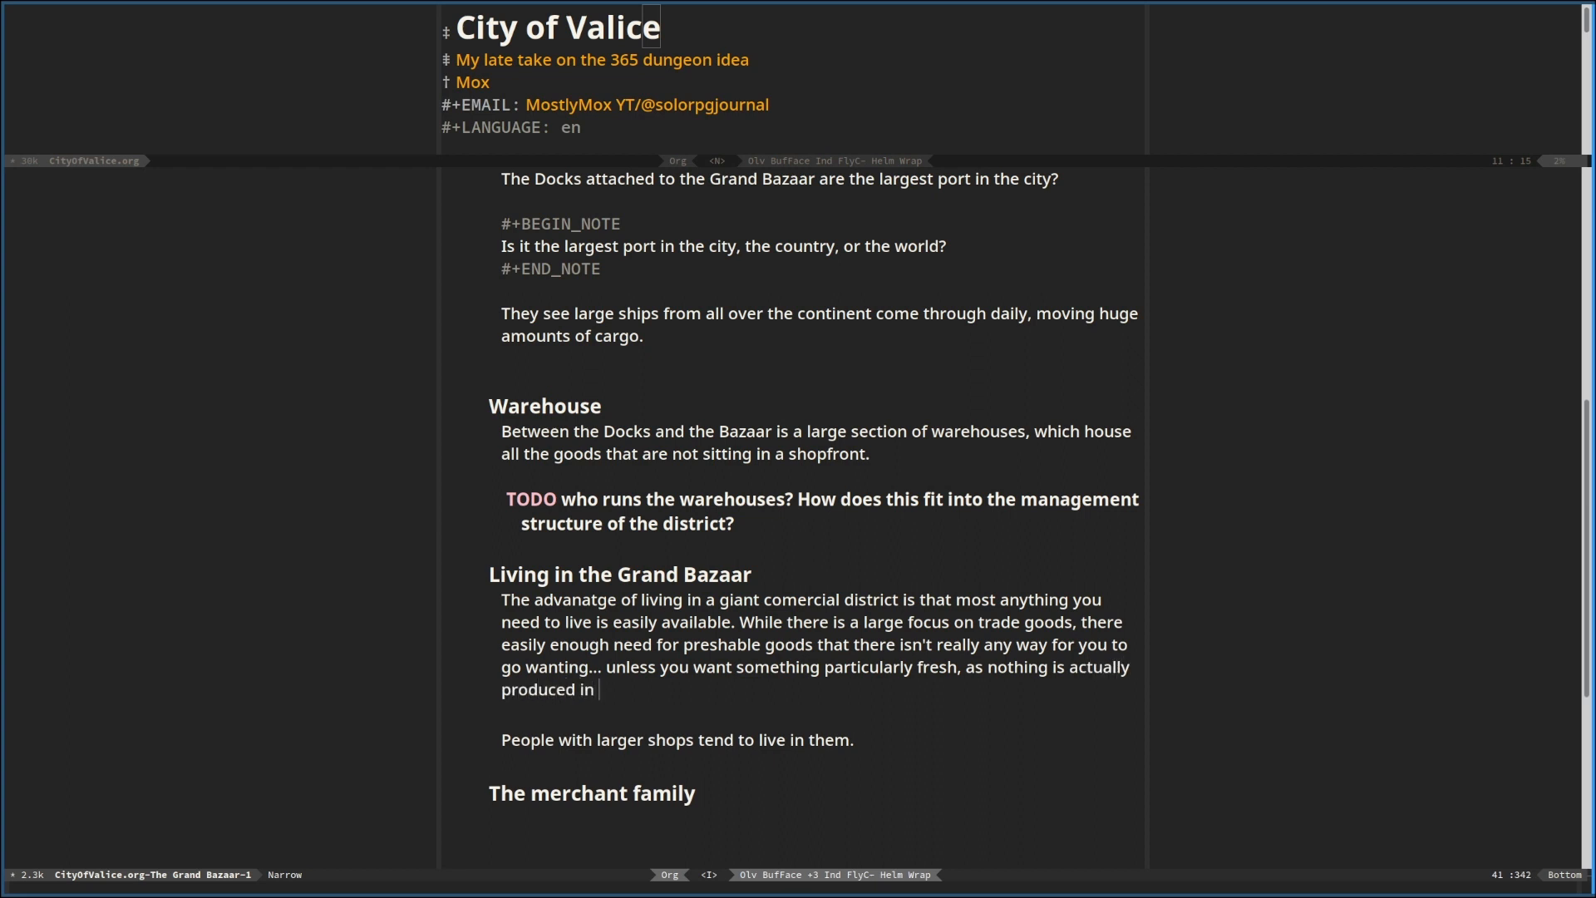
type("e Baa")
type("zar")
type(" itself.")
type("Because")
key("BackSpace")
key("BackSpace")
key("BackSpace")
key("BackSpace")
key("BackSpace")
key("BackSpace")
key("BackSpace")
key("BackSpace")
key("Return")
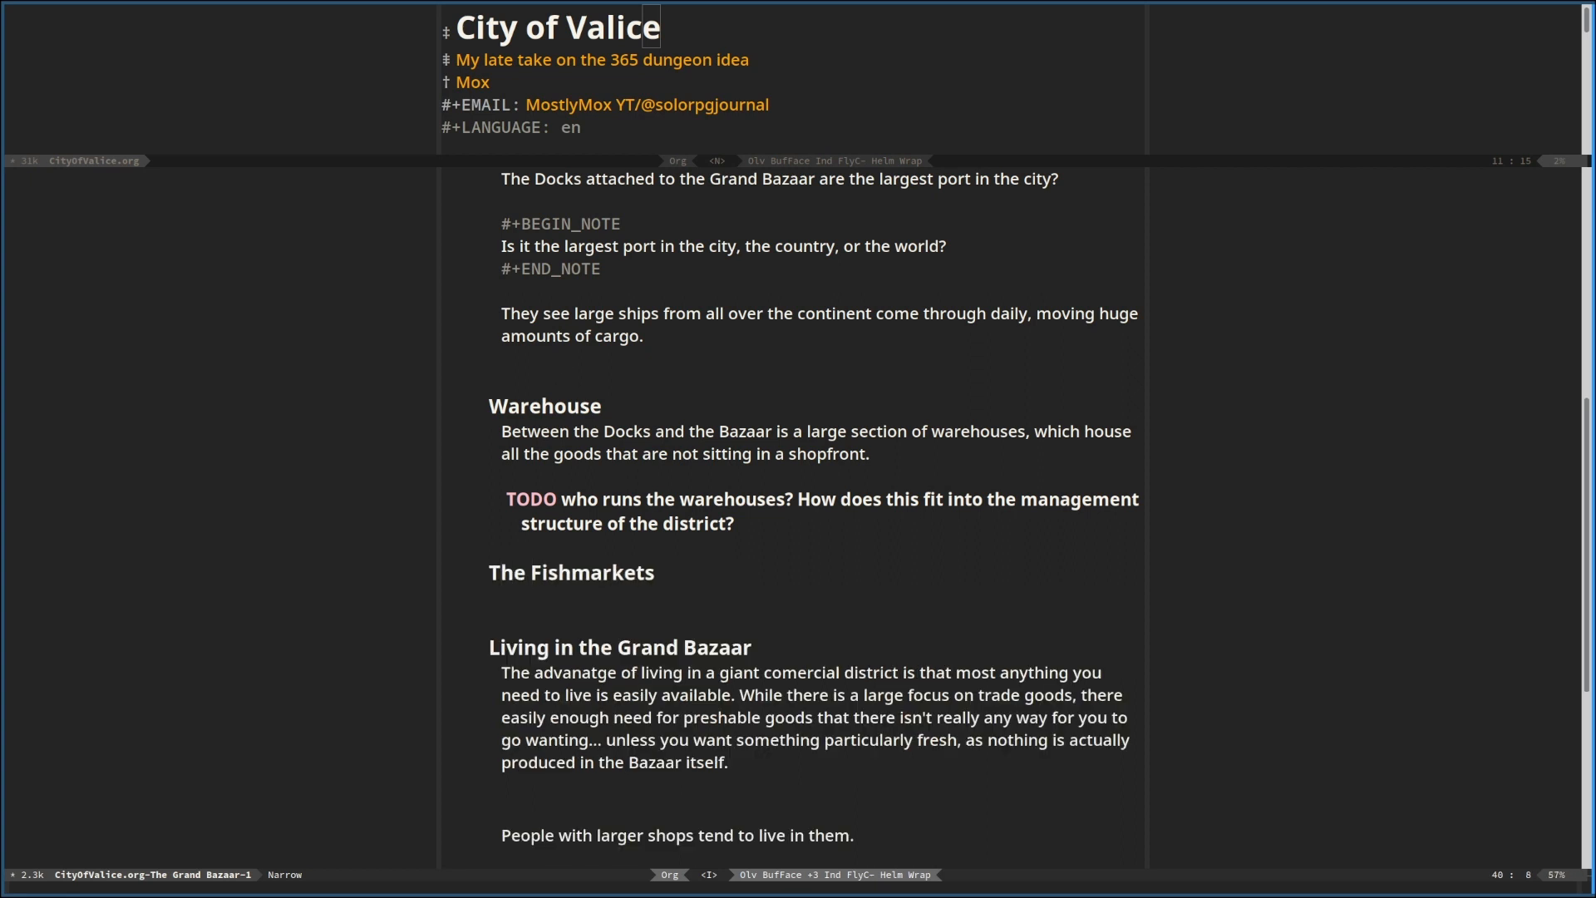
Under the heading "The Fishmarkets", start the description with "Want to buy preserved fish in large quantities for your"
key("Down")
type("Want to buy")
type("preserved fish in")
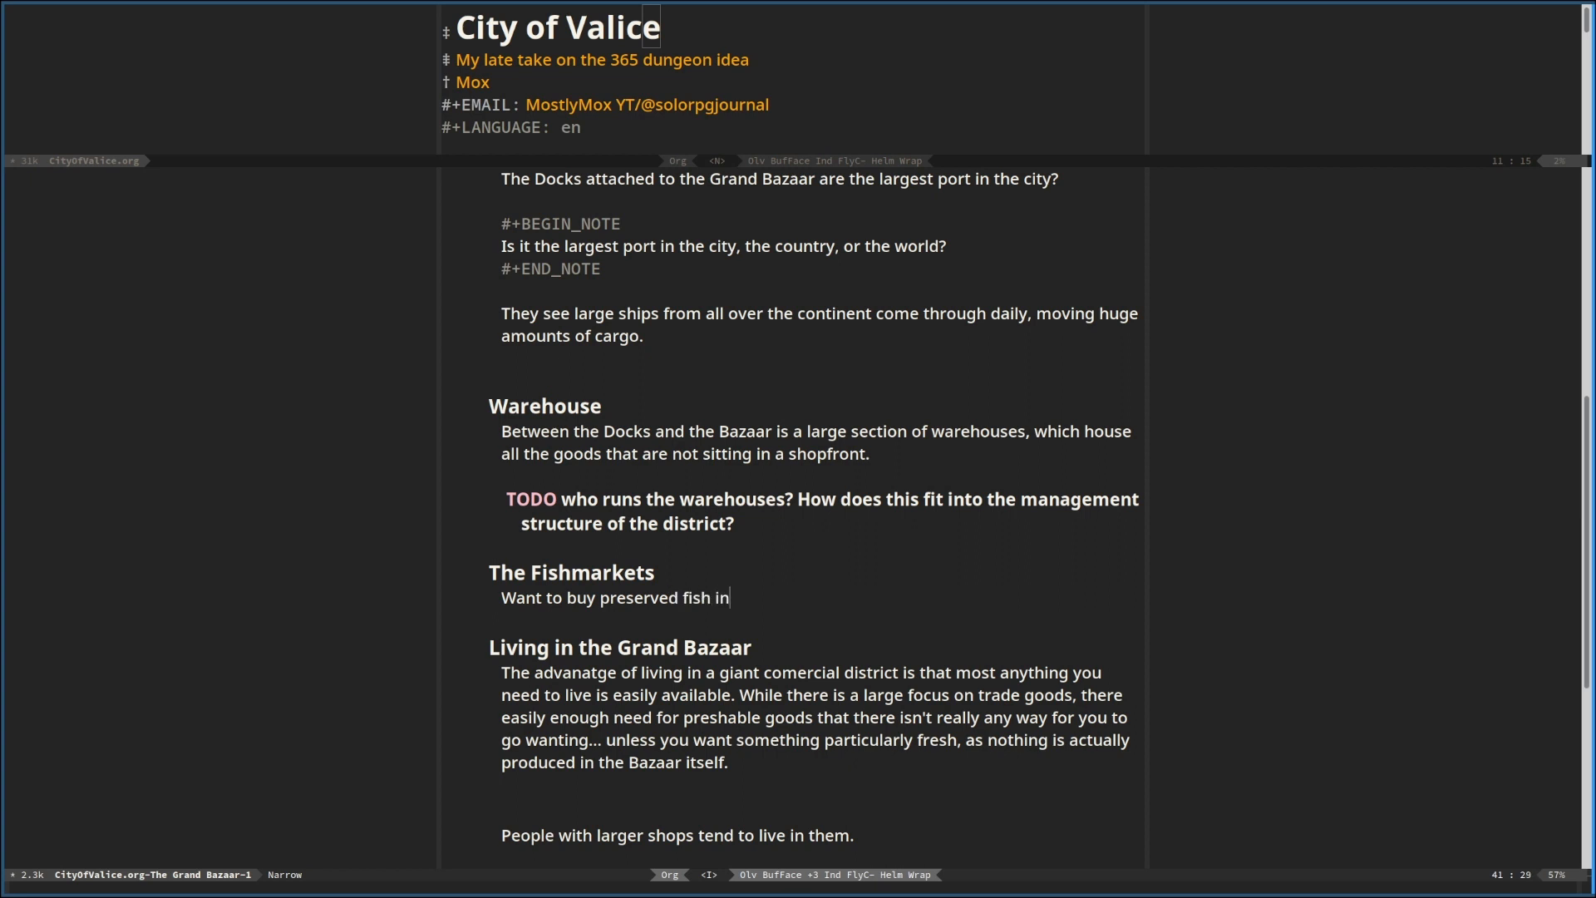
type(" large quani")
key("BackSpace")
type("tities for your ")
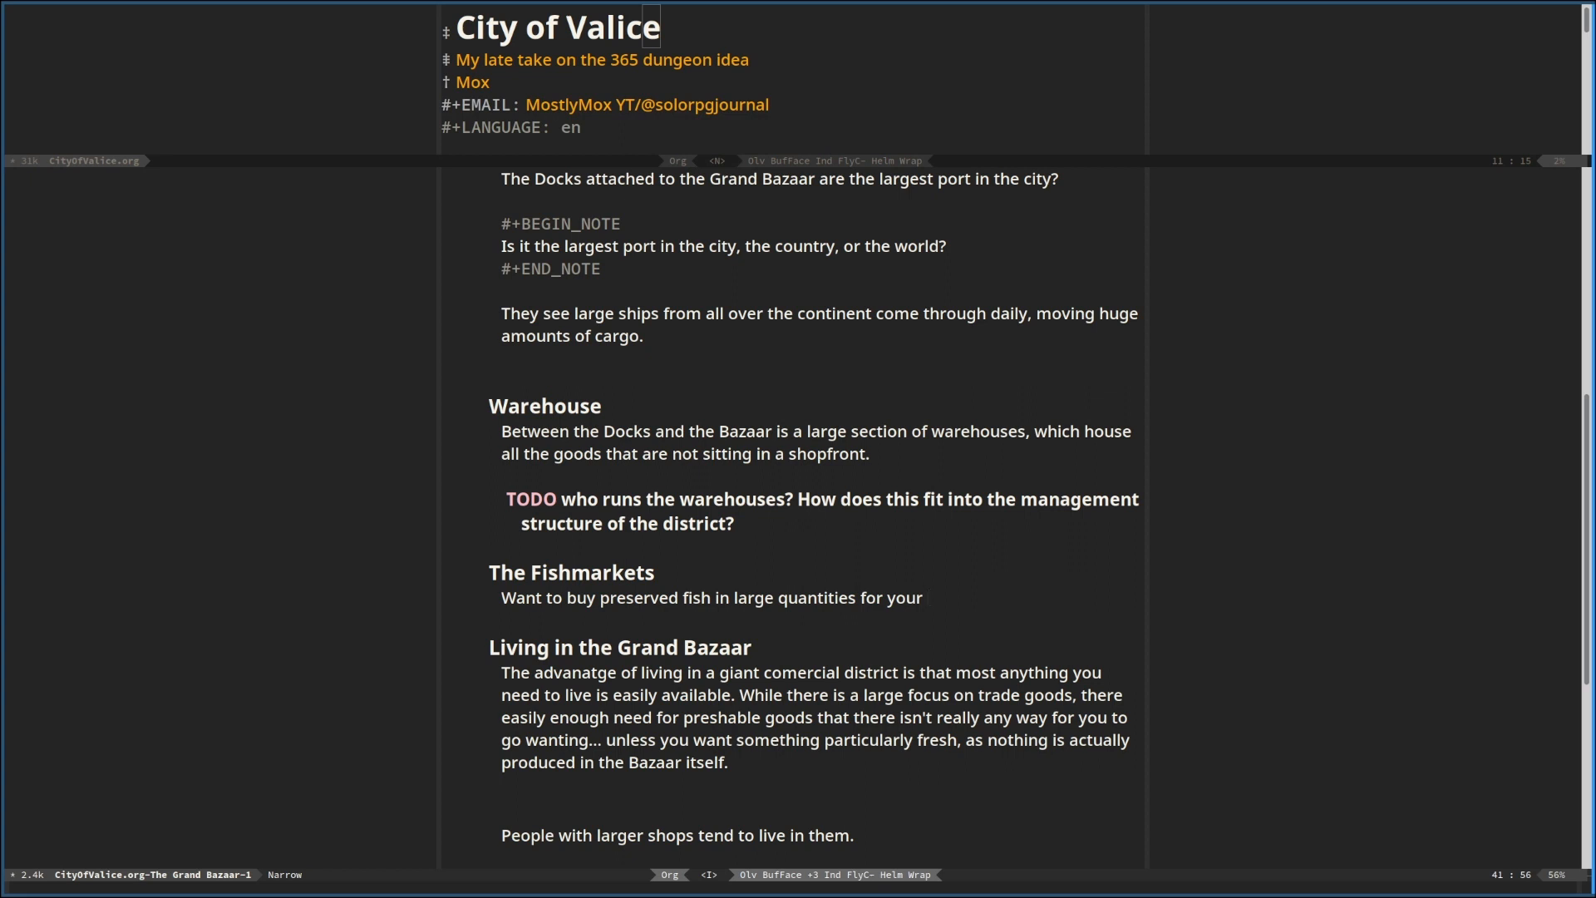
type("caravan inline")
Complete the Fishmarkets description with "caravan inland? This is the place for you."
key("BackSpace")
key("BackSpace")
key("BackSpace")
type("and? This is")
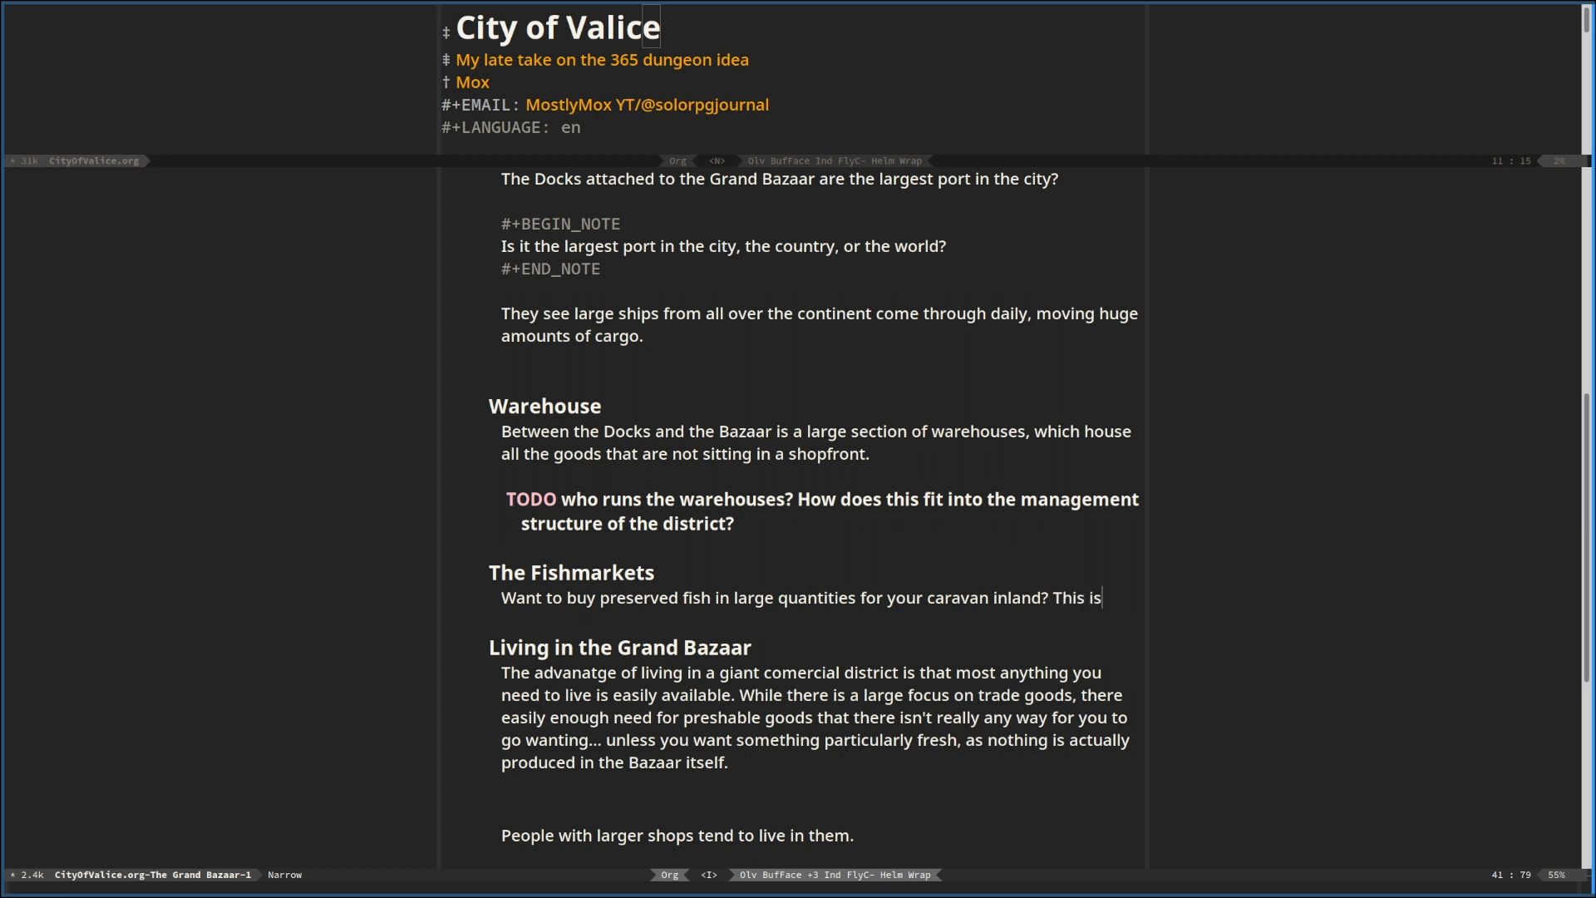
type(" the place f")
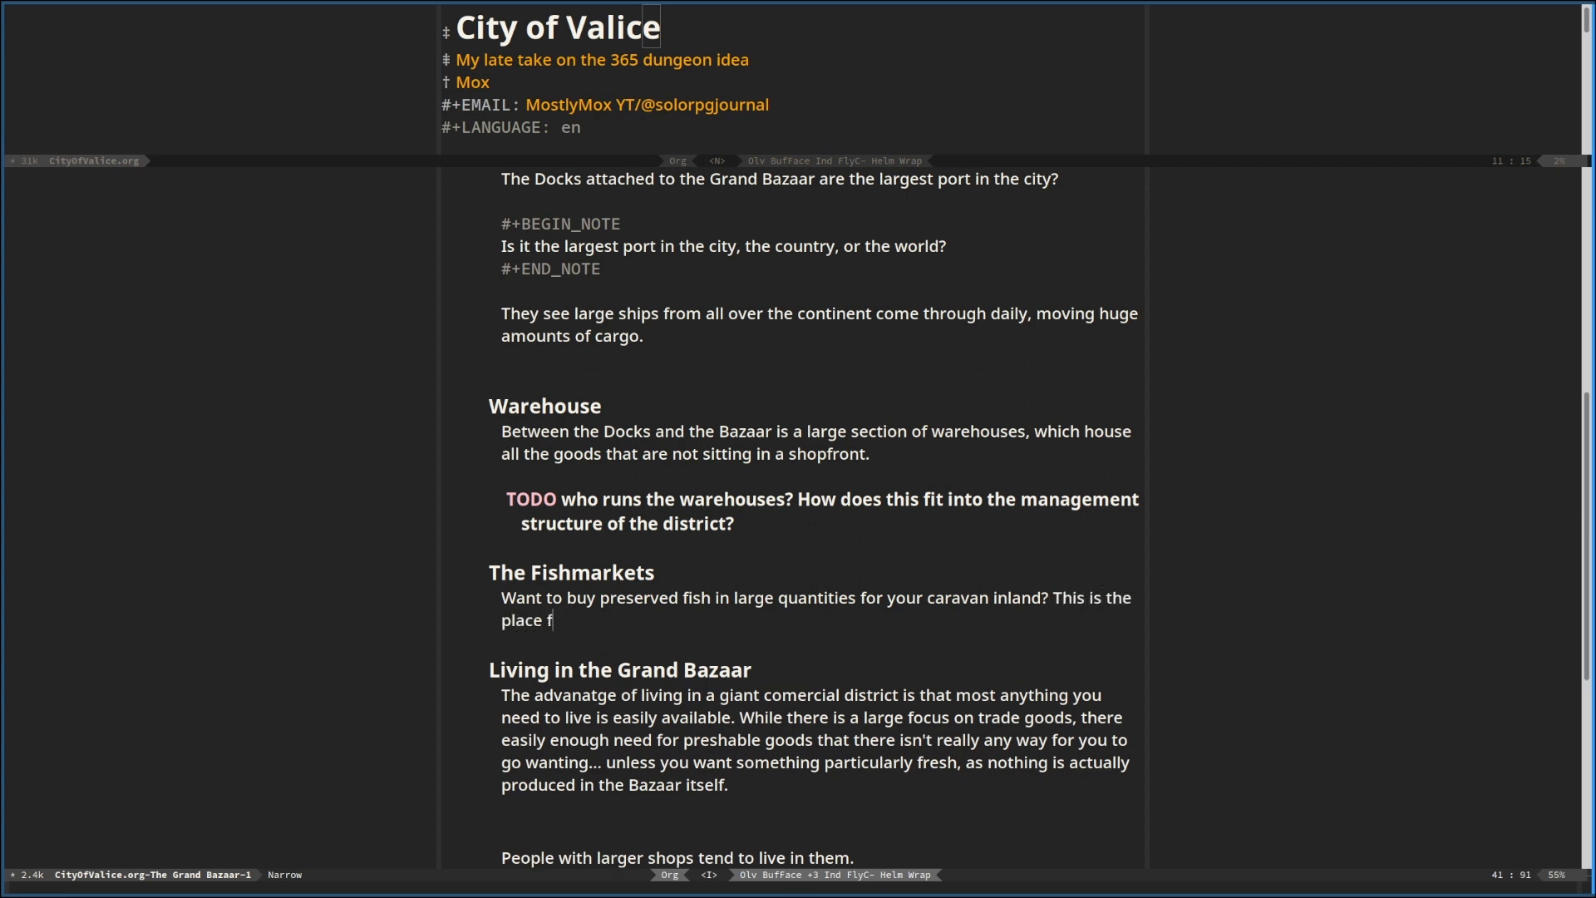
type("or you.")
scroll(498, 642, "down", 3)
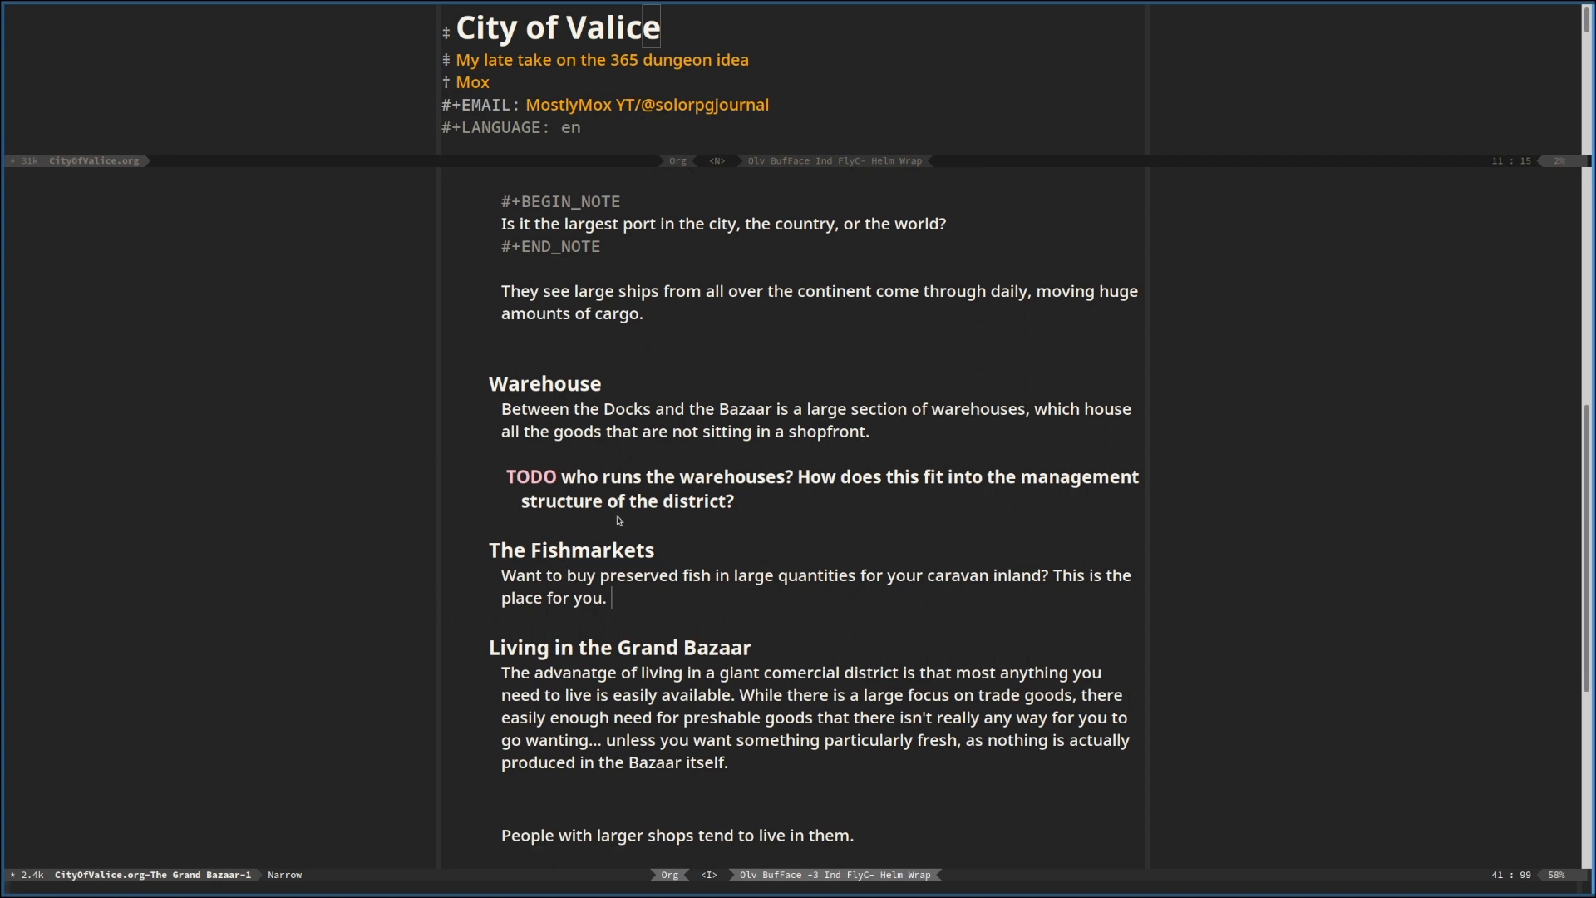
scroll(616, 521, "up", 1)
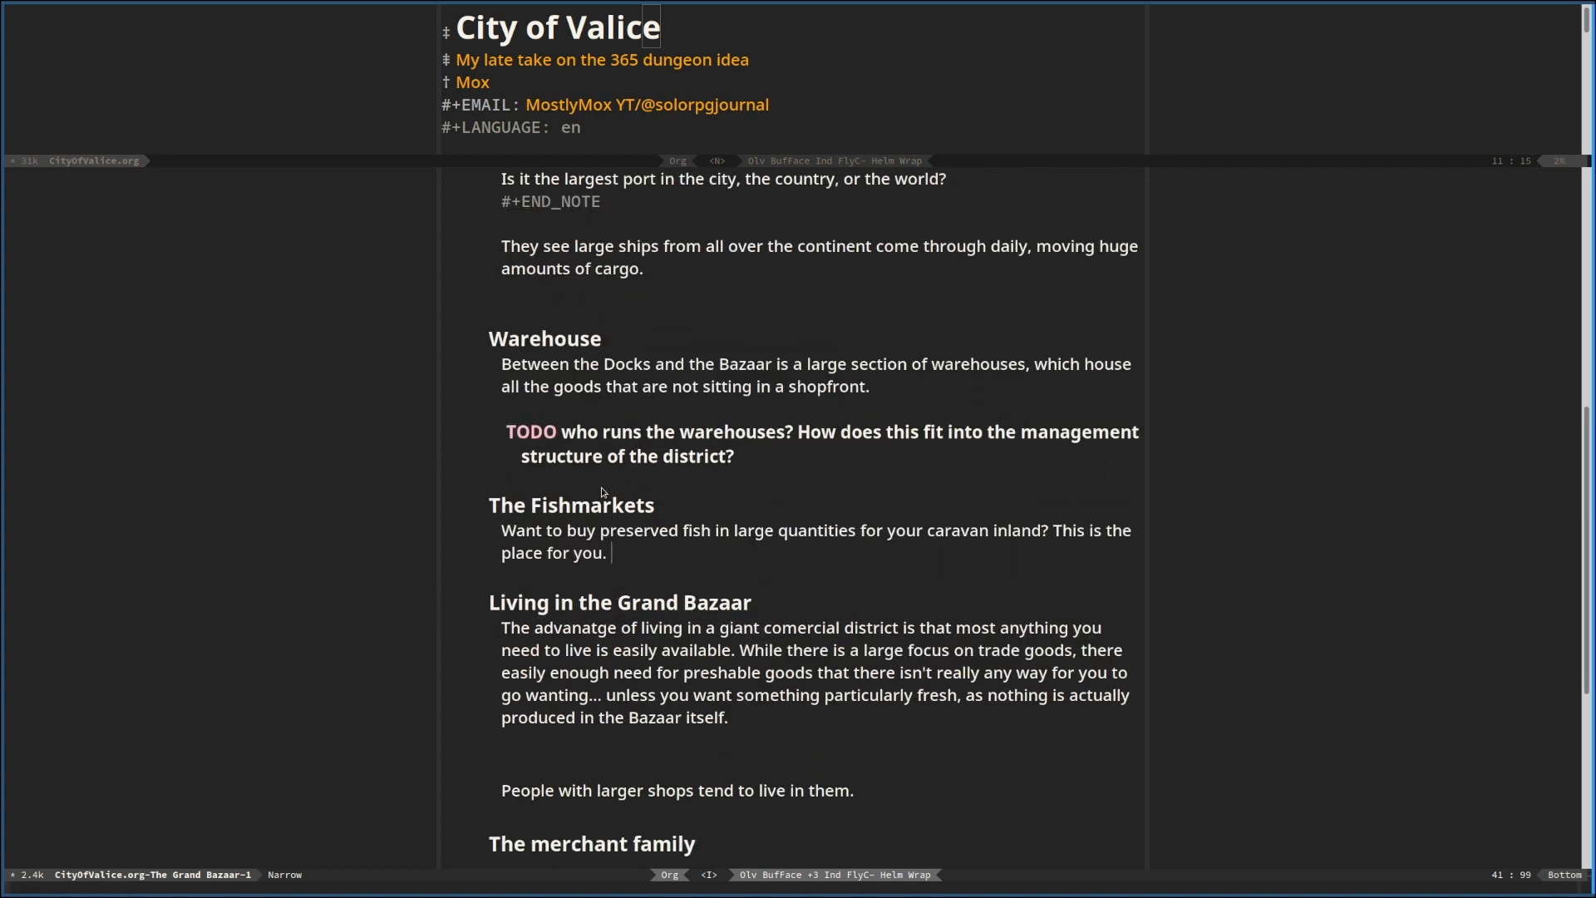
key("Return")
key("Return")
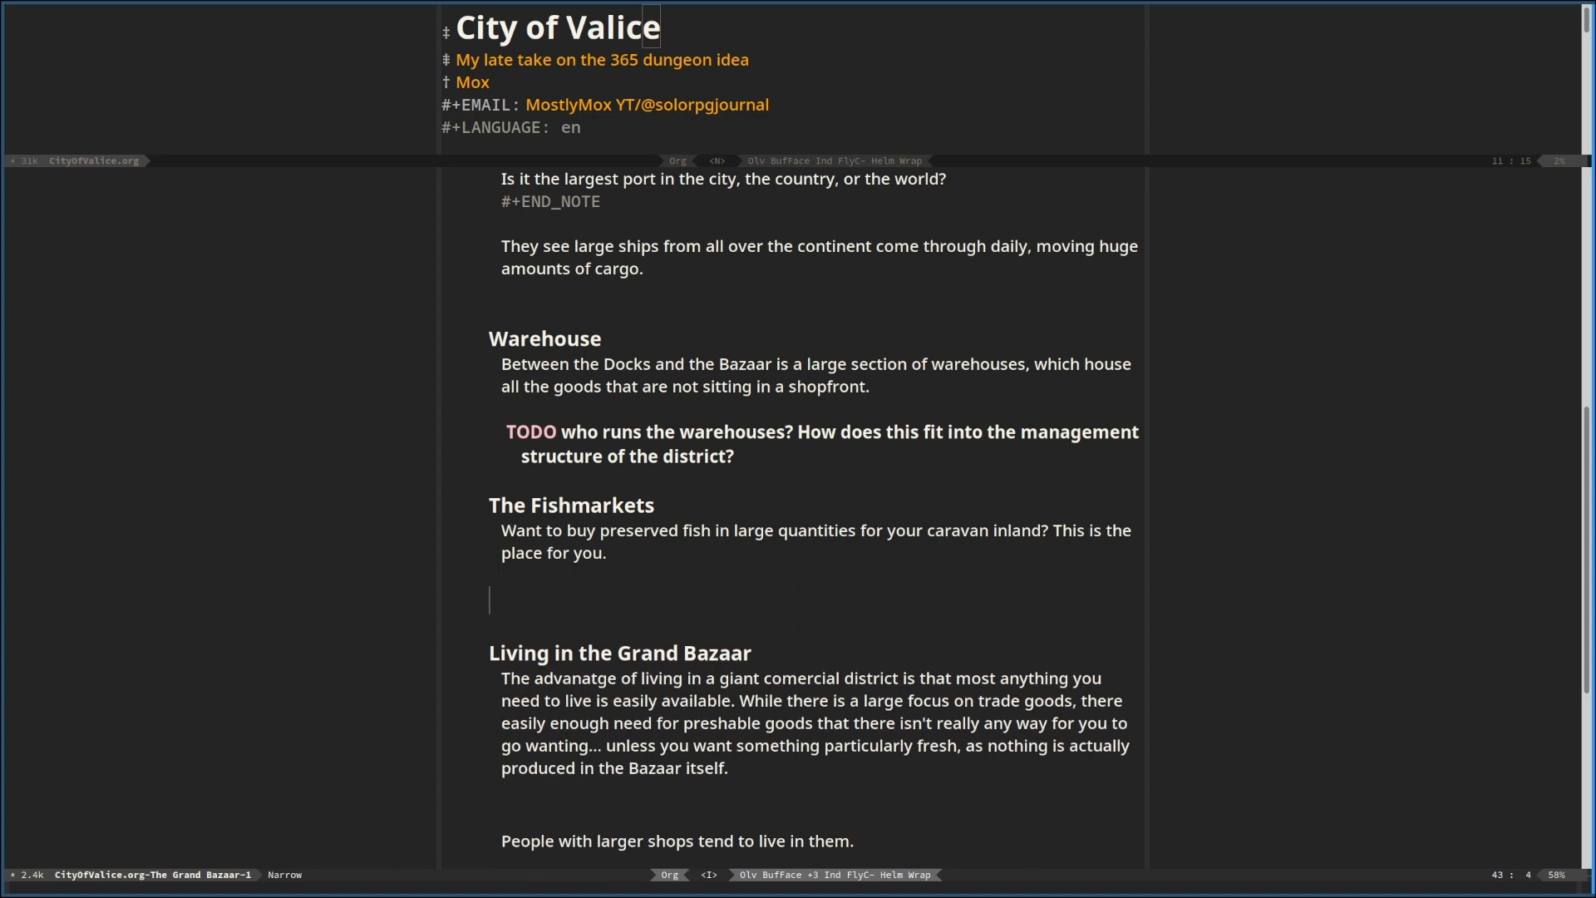
key("BackSpace")
key("BackSpace")
key("BackSpace")
key("BackSpace")
key("BackSpace")
key("BackSpace")
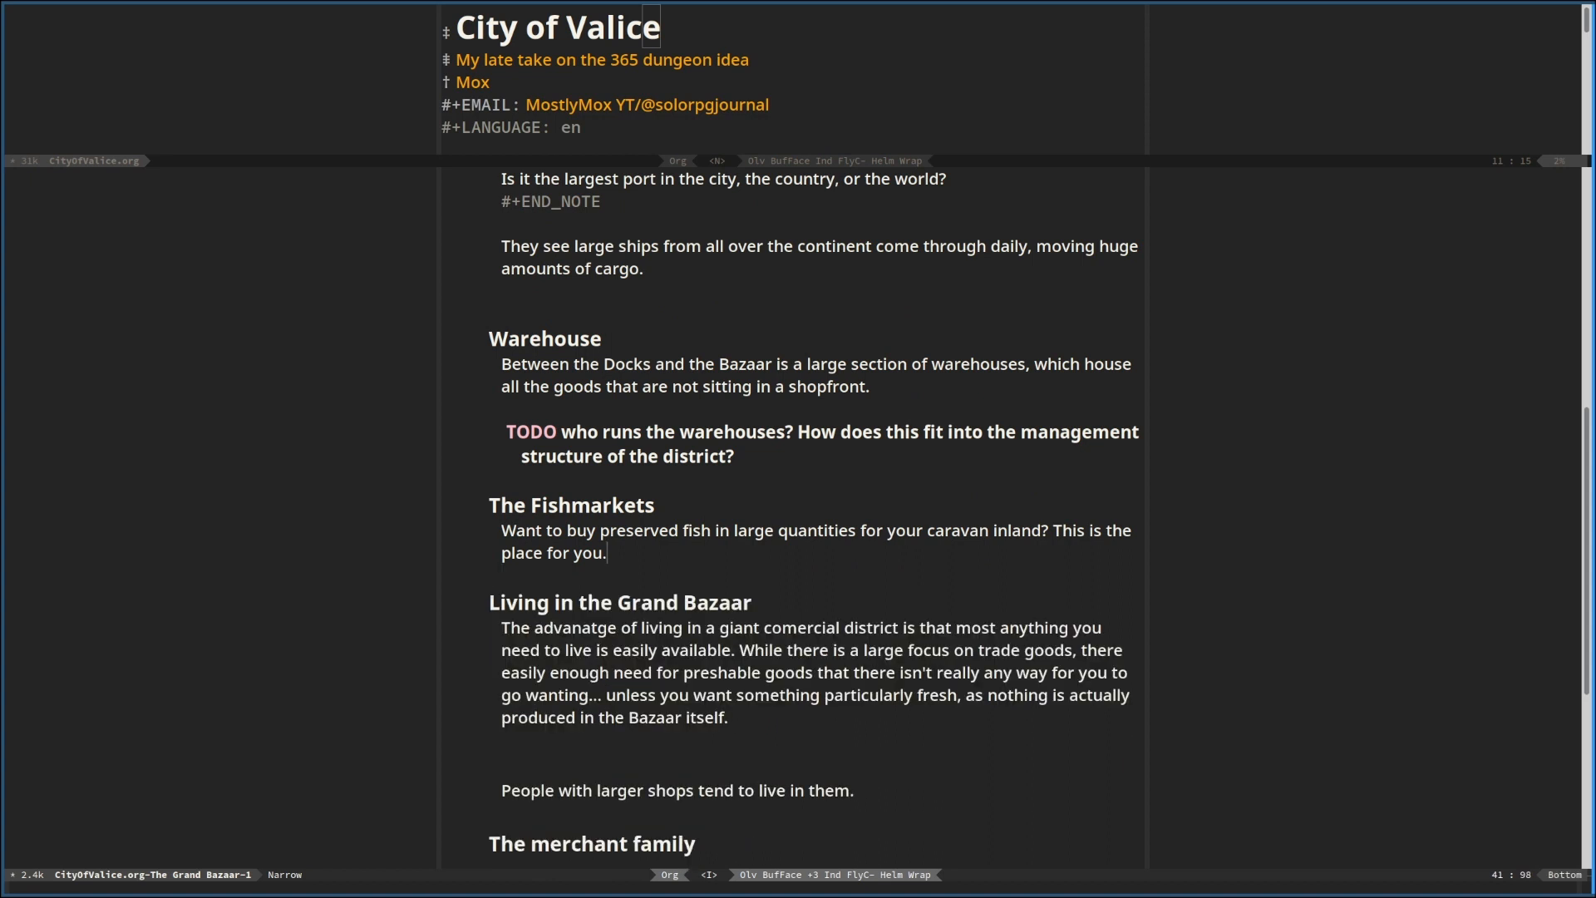
Add a third-level heading "Feriers" at the end of the Grand Bazaar section, below "The merchant family"
key("Down")
key("Down")
key("Down")
key("Down")
key("Down")
key("Down")
key("Down")
key("Down")
key("Down")
key("Down")
key("Down")
key("Down")
key("Down")
key("Down")
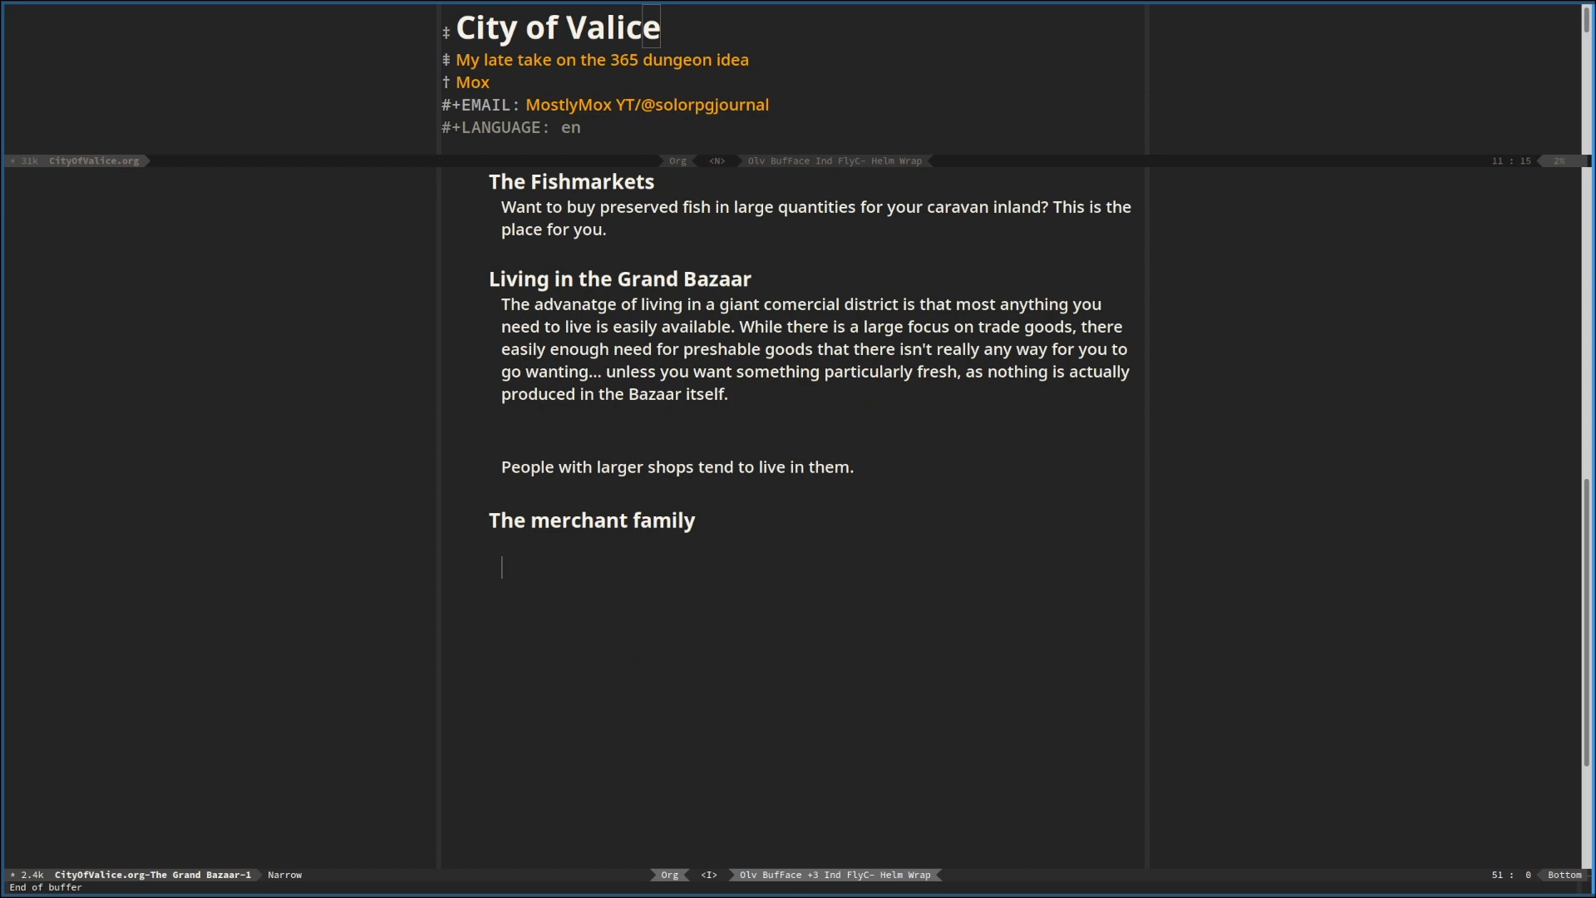
type("*** ")
type("Feriers")
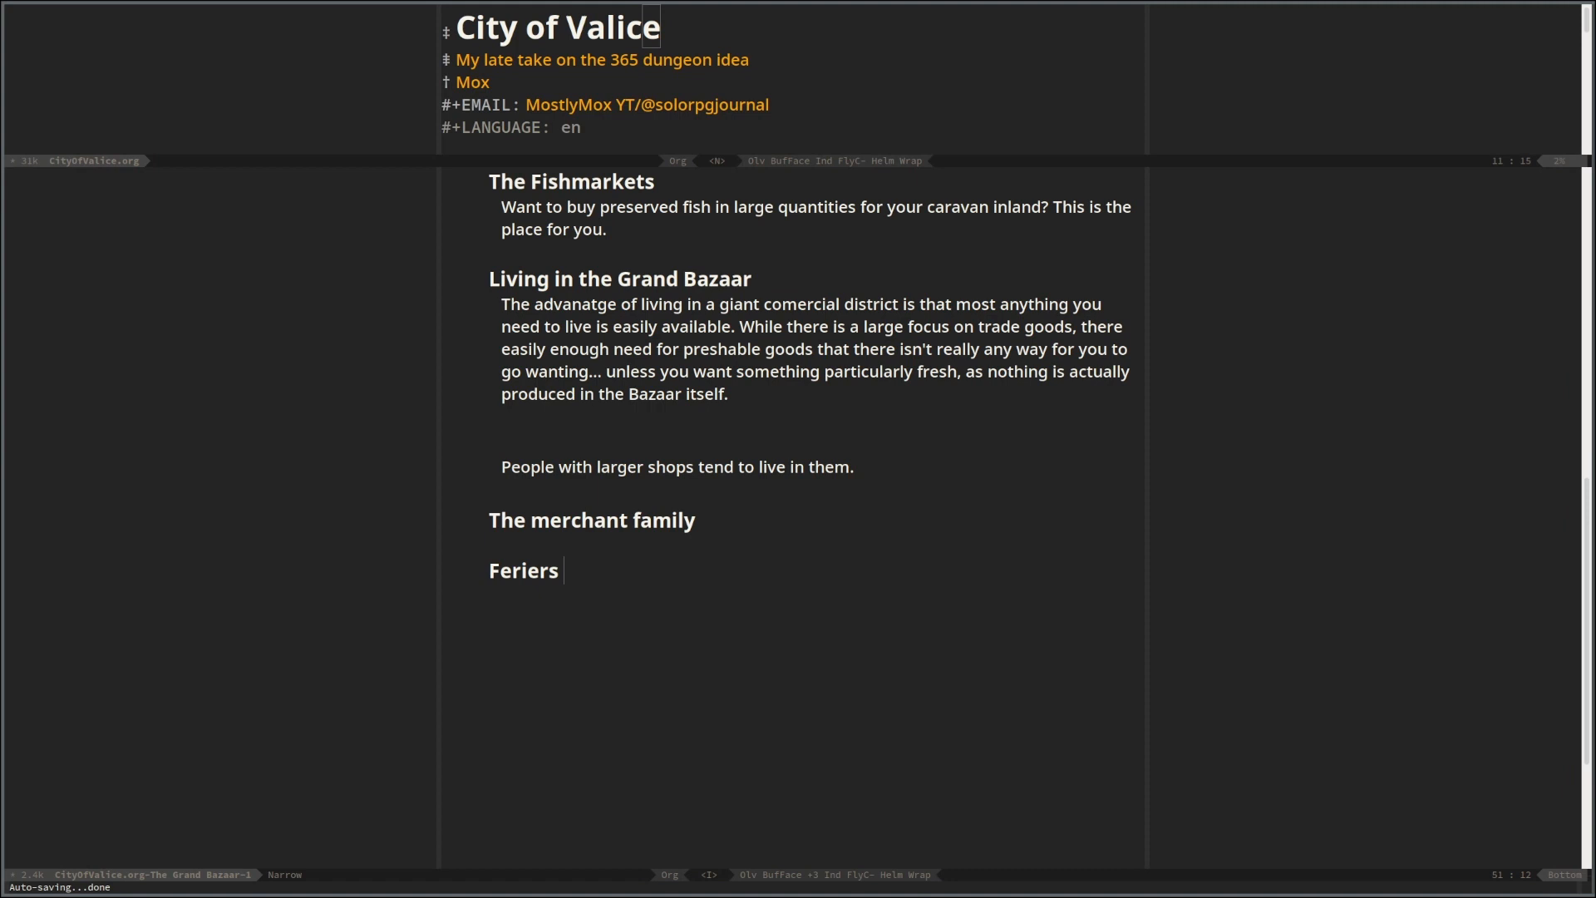
Correct the spelling of the new last heading to "Ferrier"
key("BackSpace")
key("BackSpace")
key("BackSpace")
key("BackSpace")
key("BackSpace")
type("er")
key("BackSpace")
key("BackSpace")
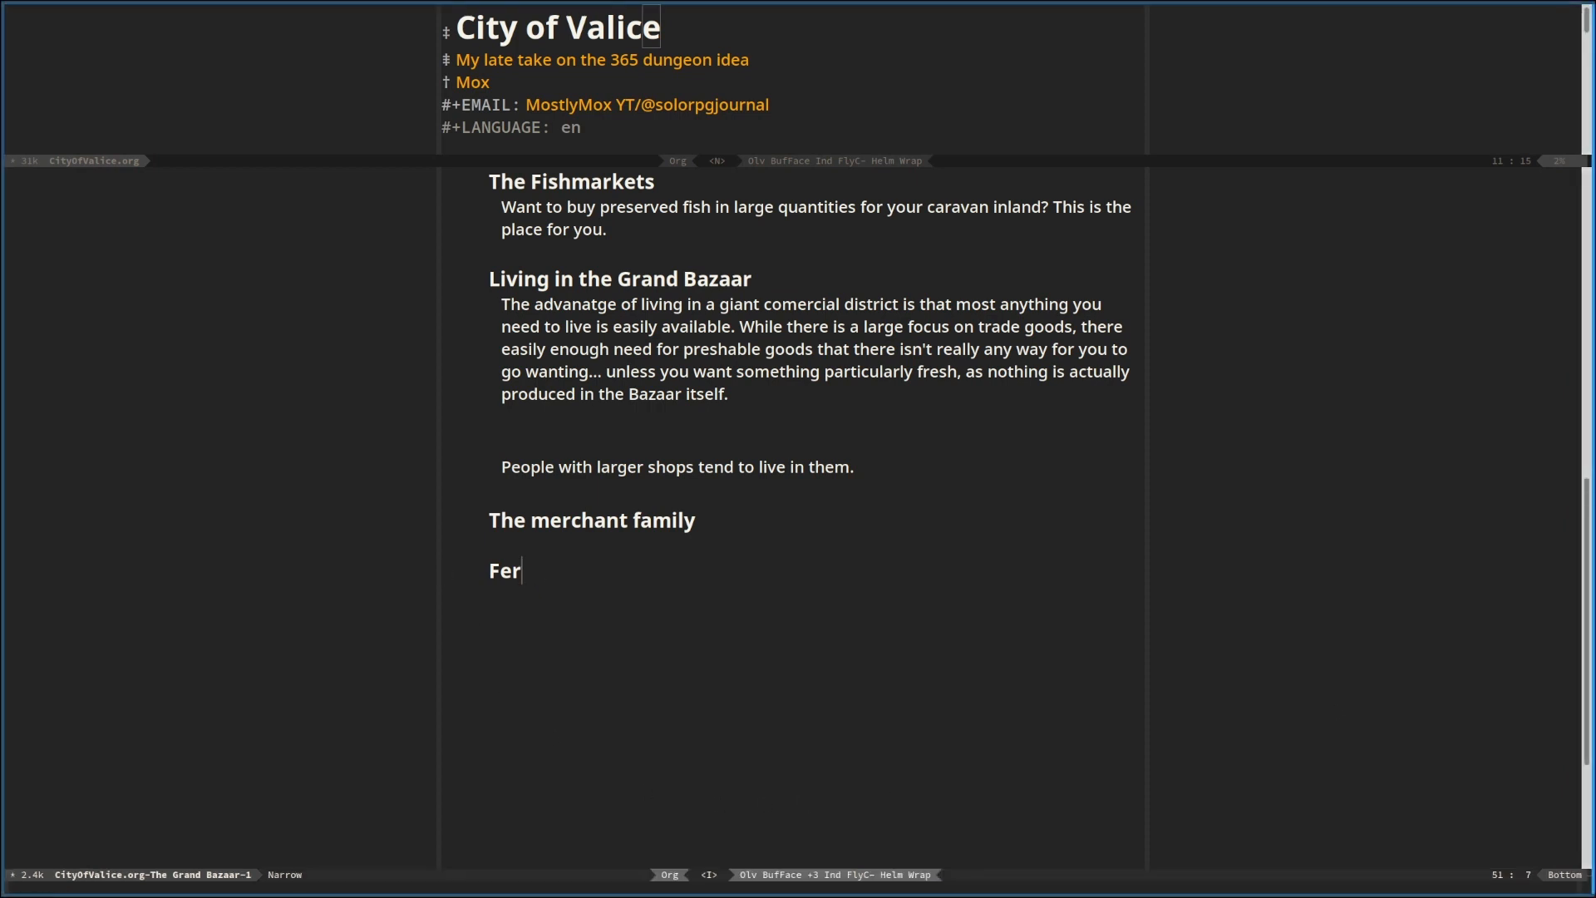
type("rierFarrier")
key("Escape")
key("V")
key("d")
key("k")
key("$")
key("a")
Enlarge the full-document pane and look through the introduction and the existing district sections as far as The Estate
left_click_drag(992, 168, 989, 693)
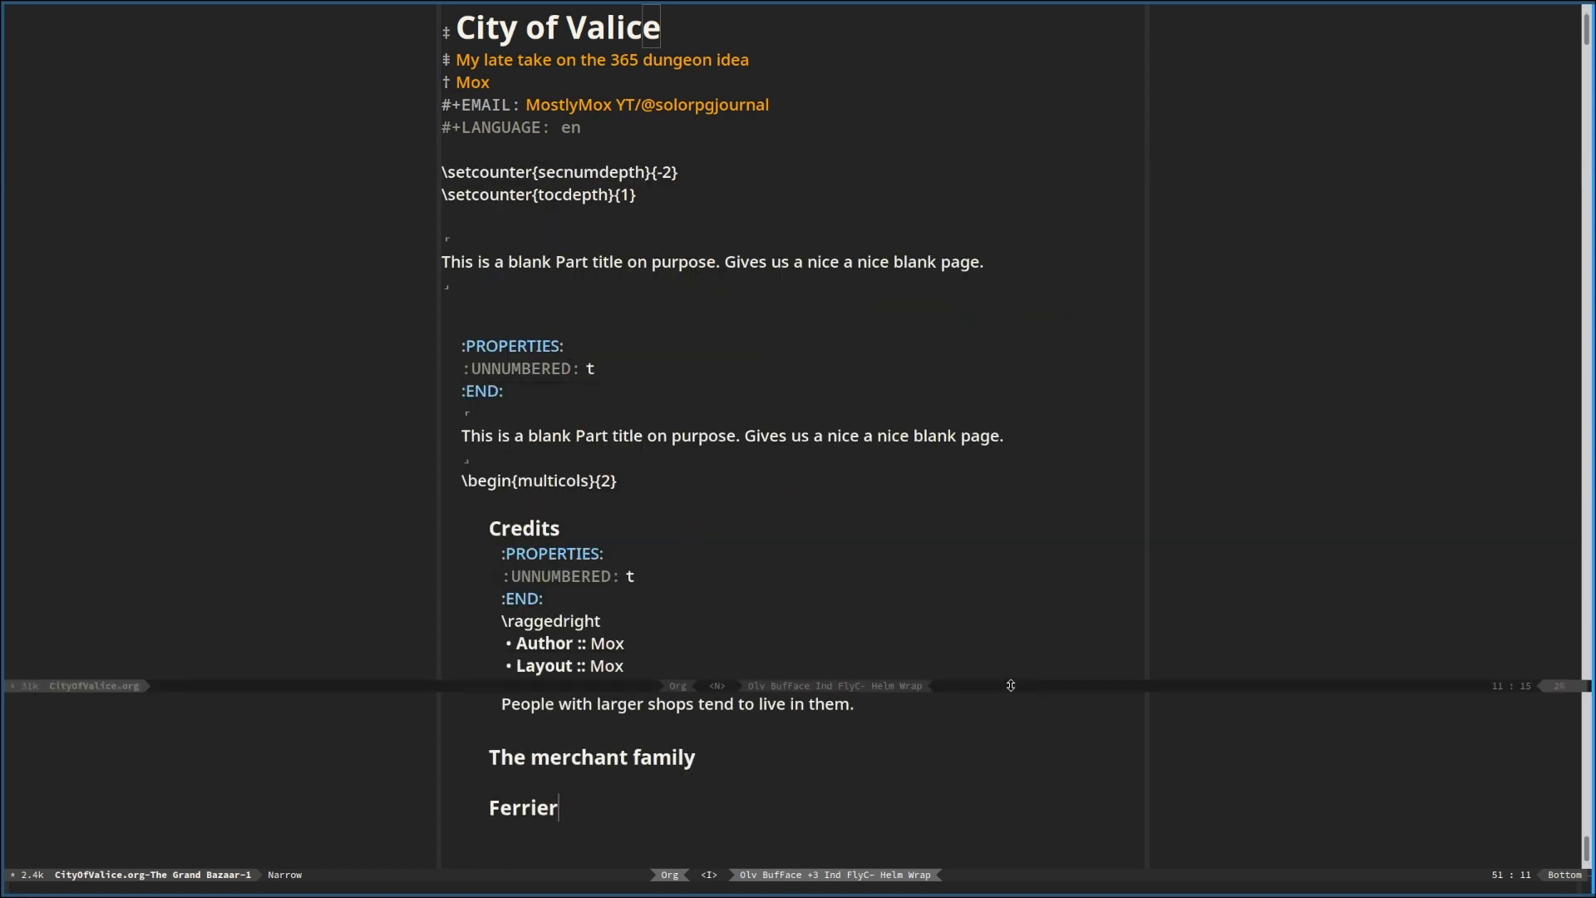
left_click(686, 288)
key("/")
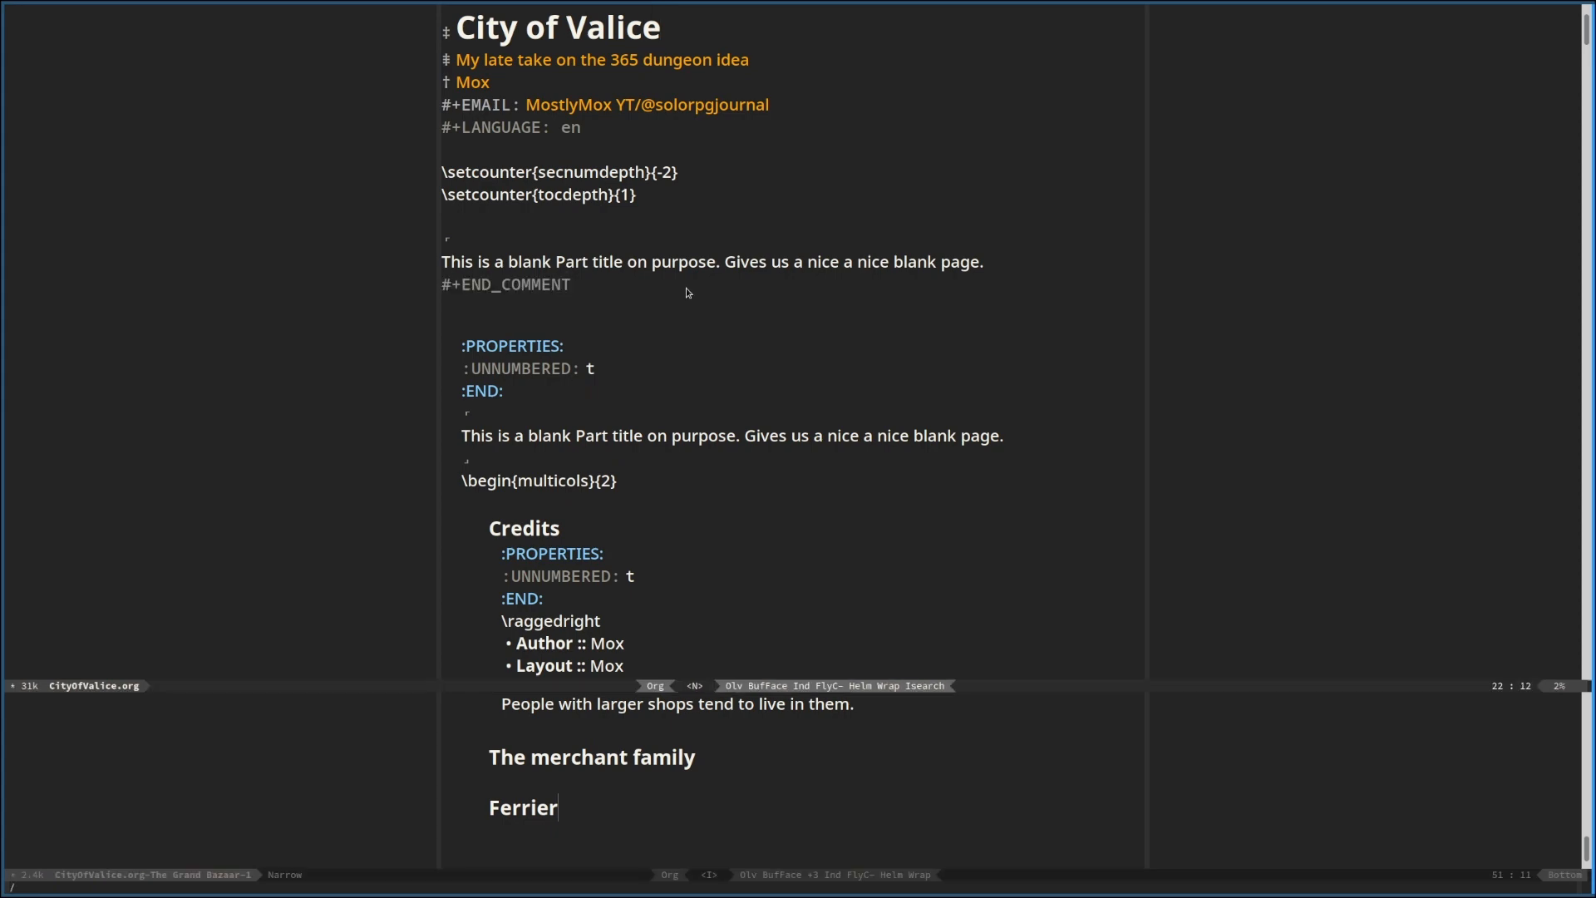
scroll(686, 292, "up", 3)
scroll(686, 288, "down", 15)
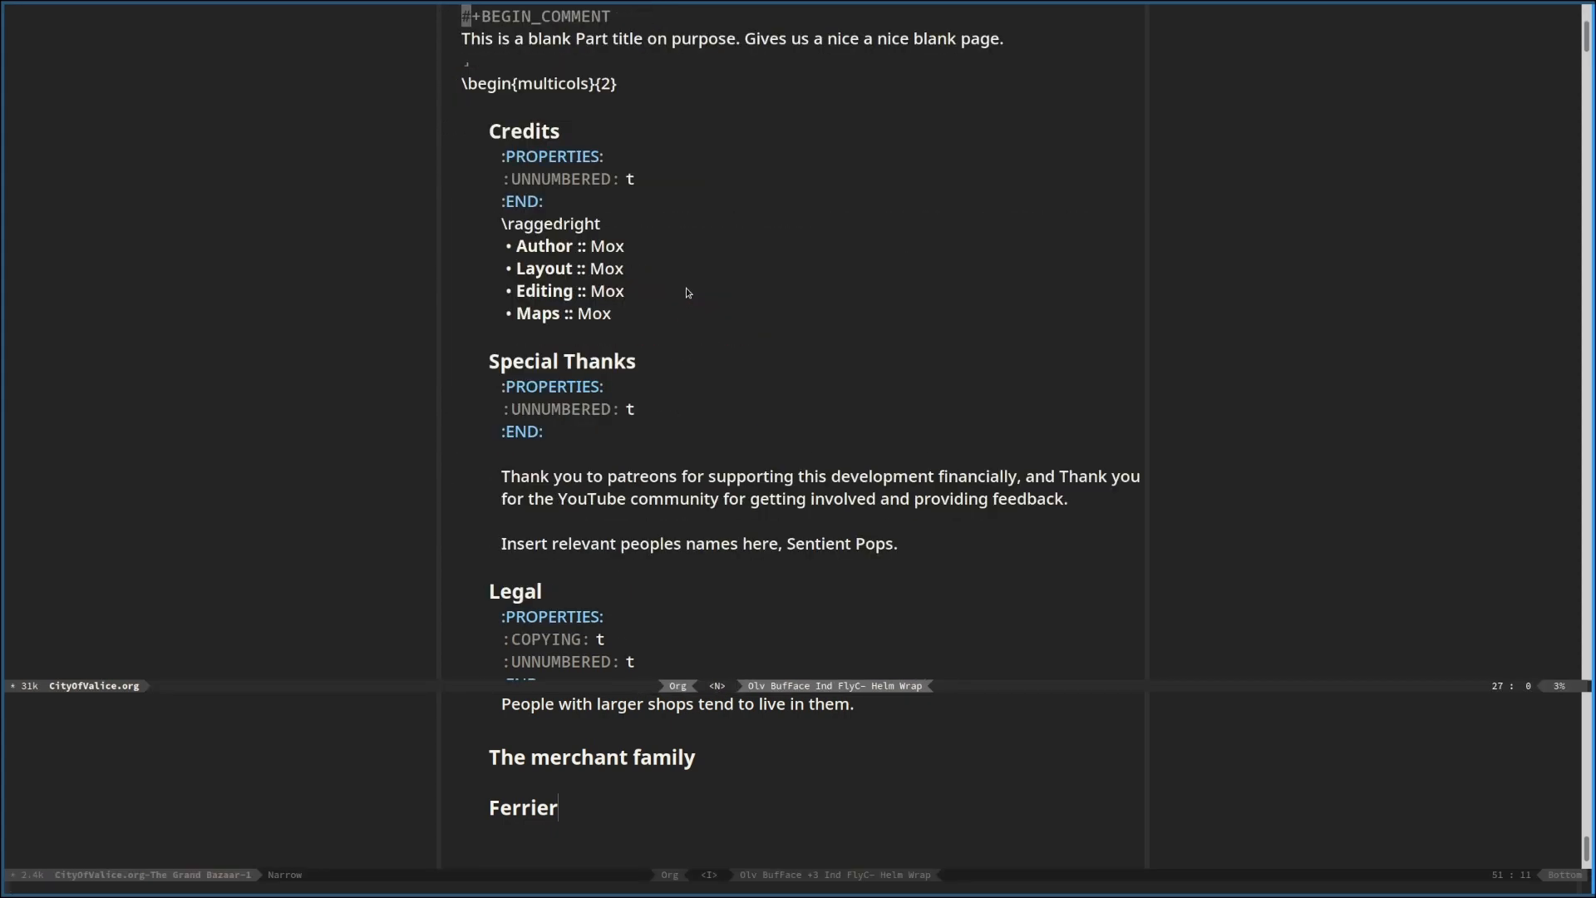
scroll(686, 288, "down", 12)
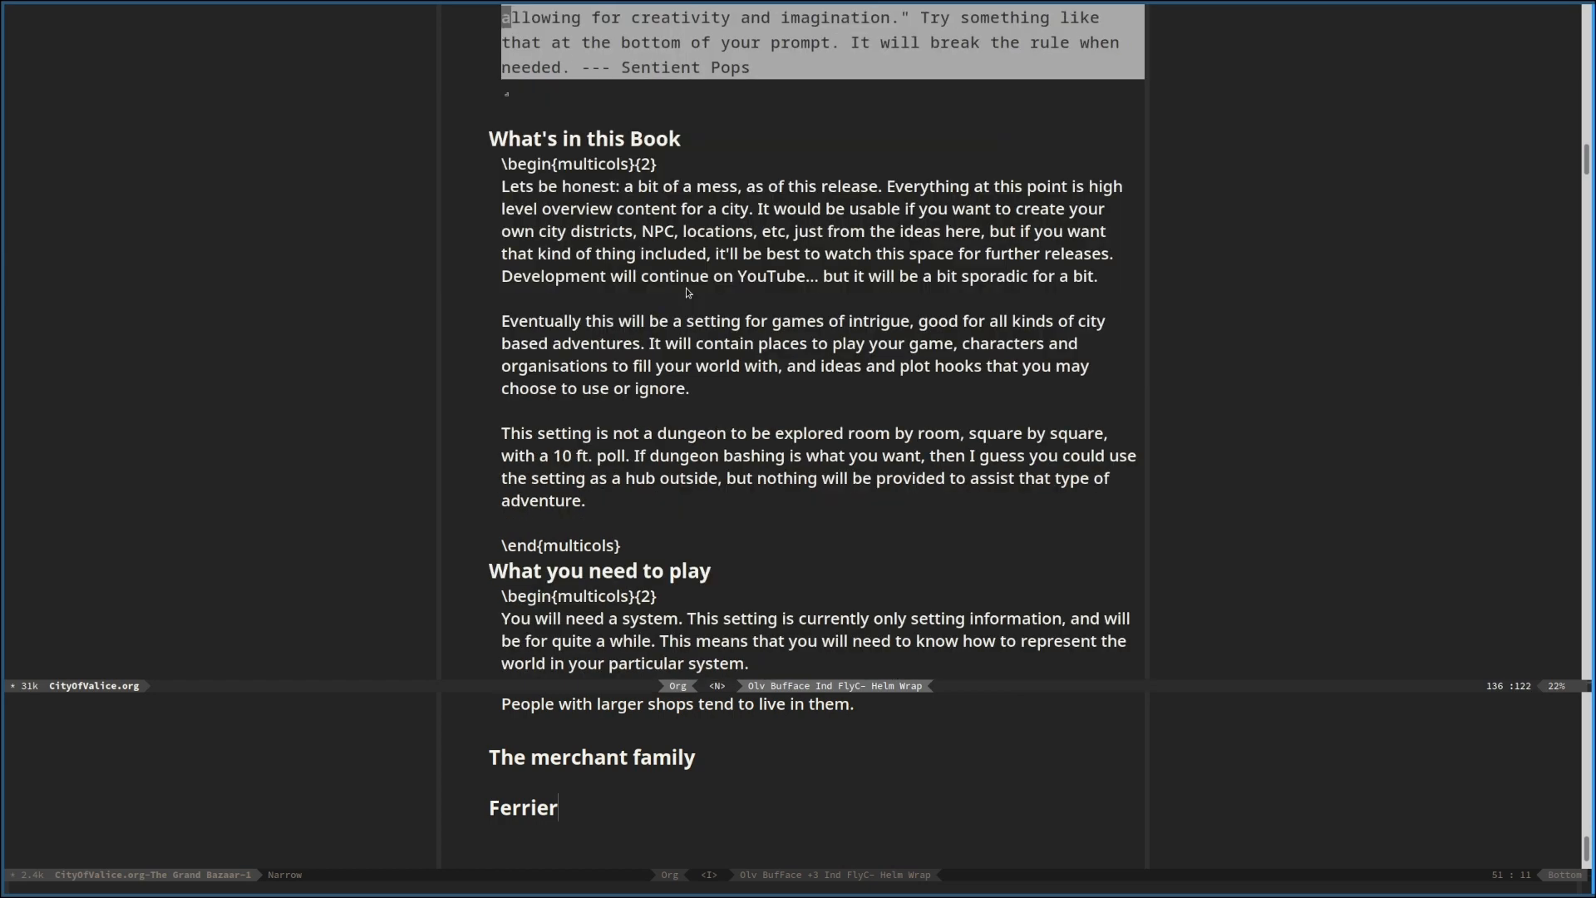
scroll(686, 287, "down", 12)
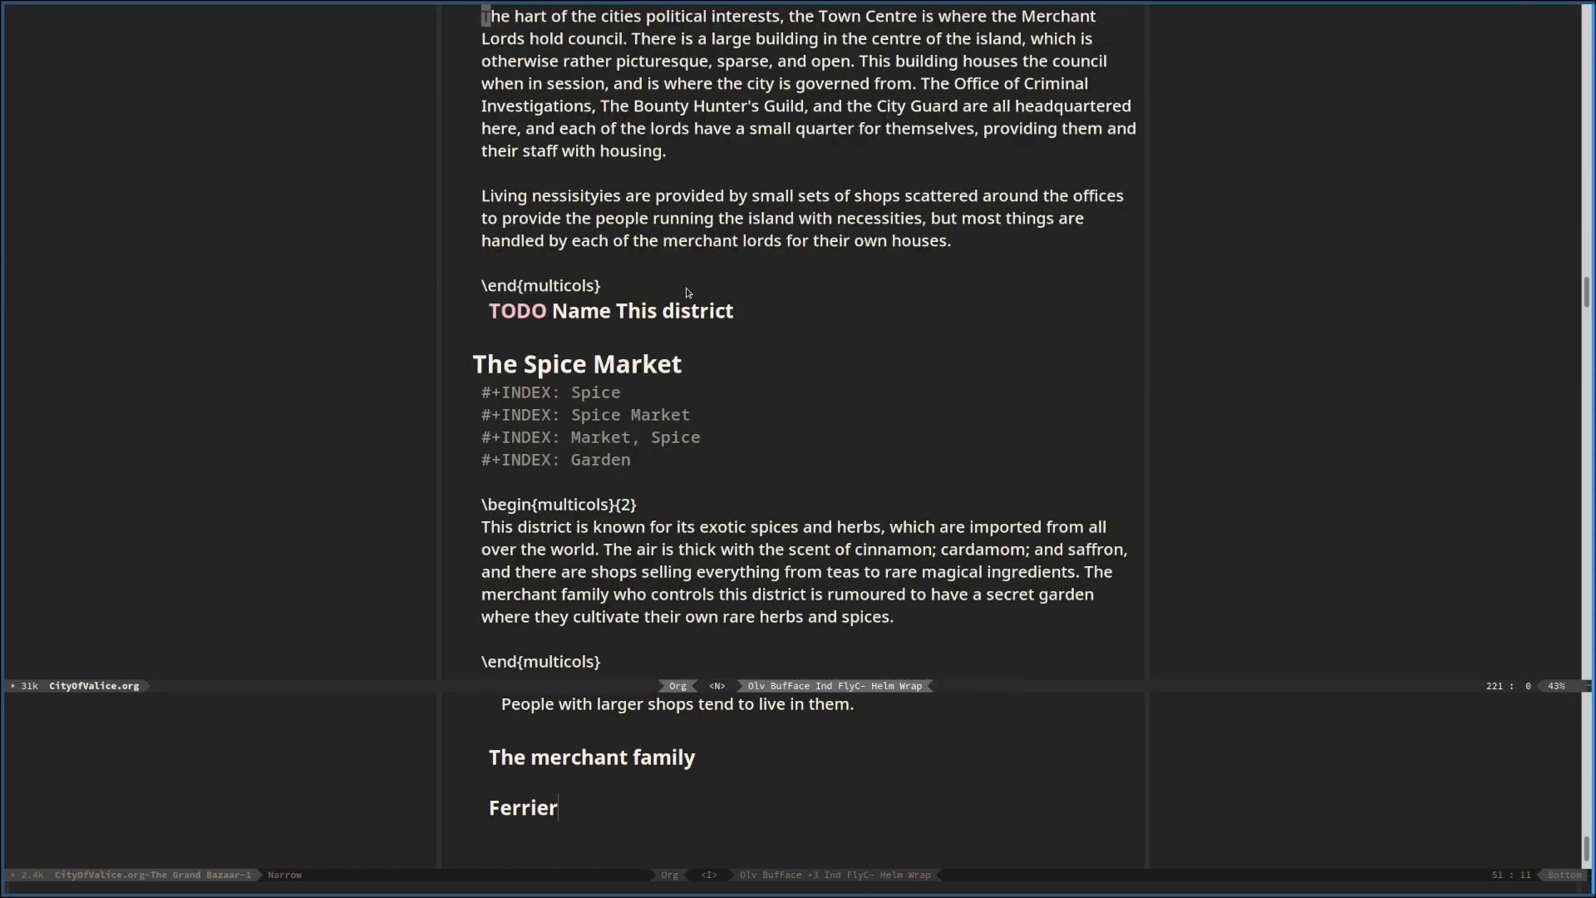
key("Page_Up")
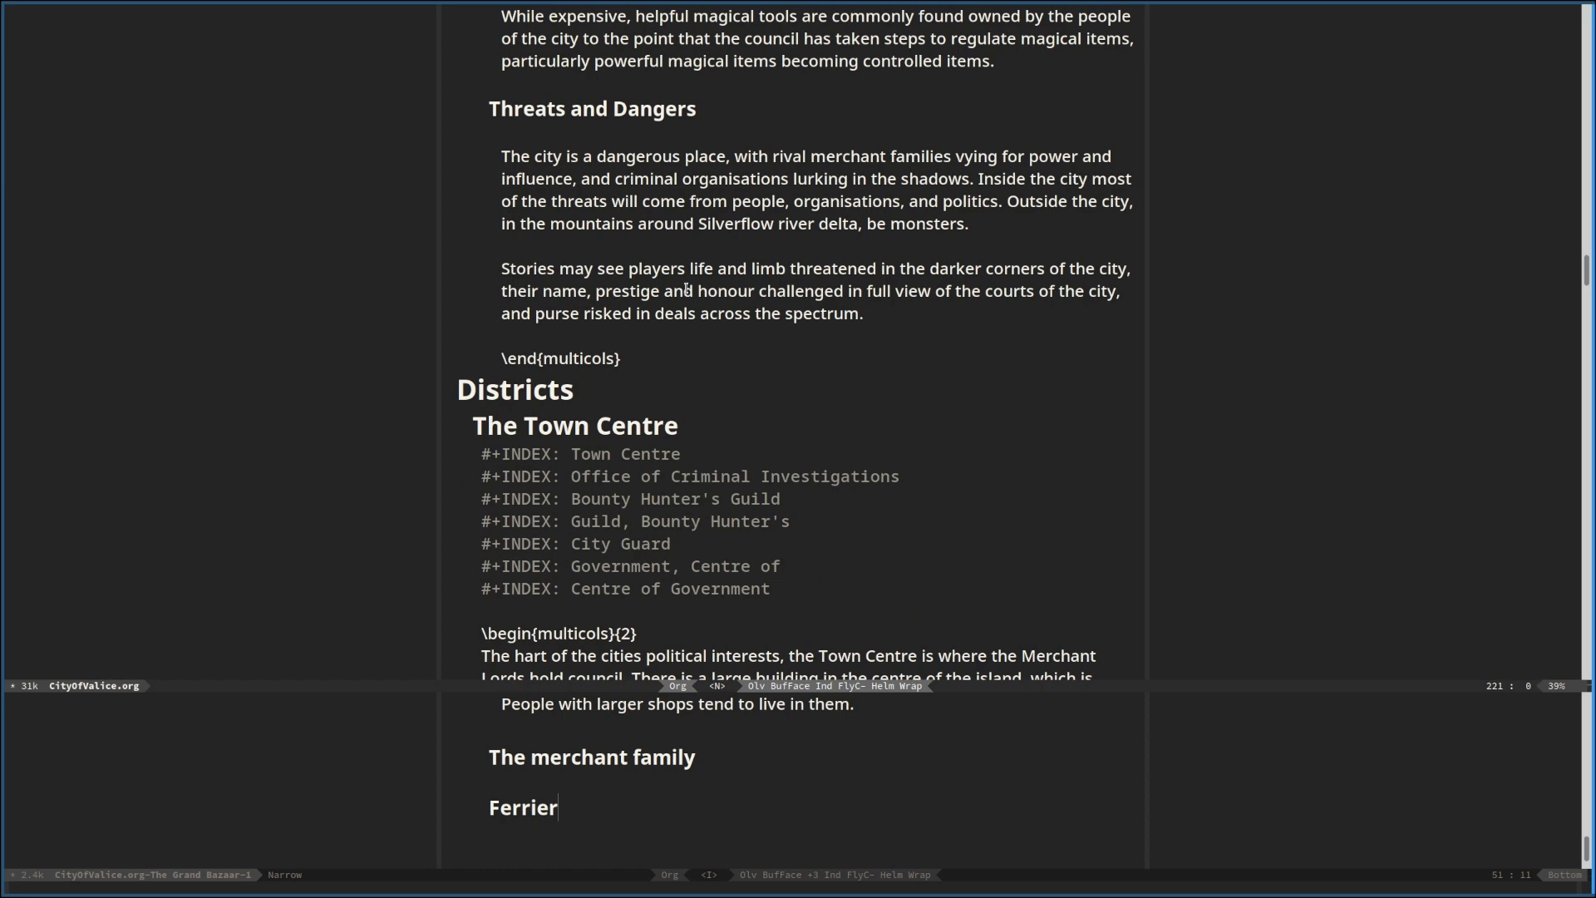
key("Page_Down")
key("Page_Down")
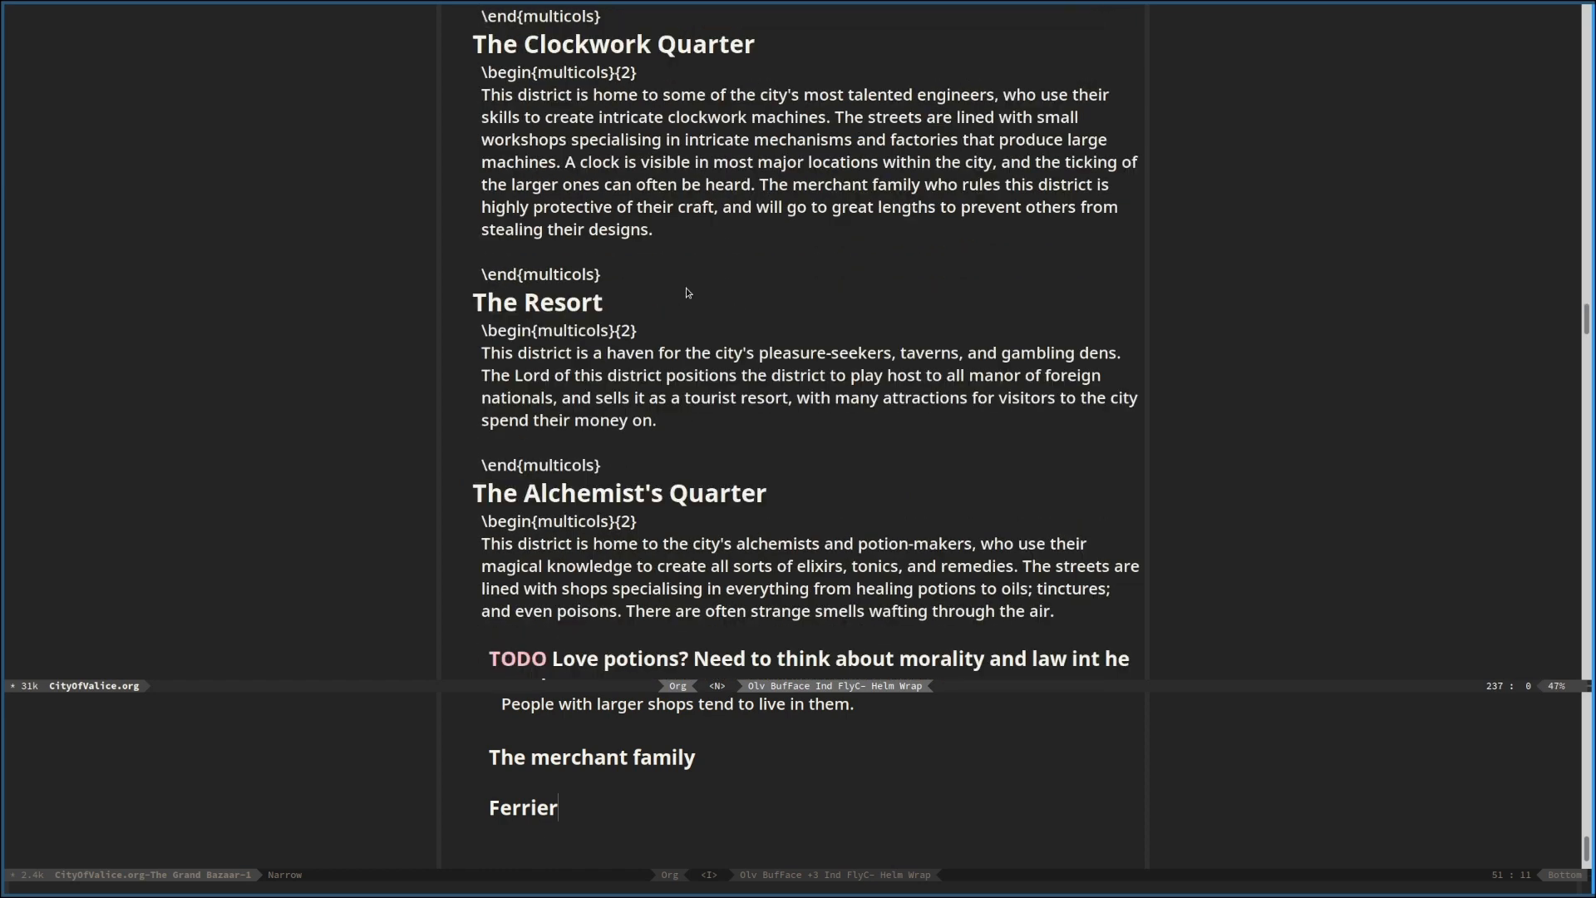
key("Page_Down")
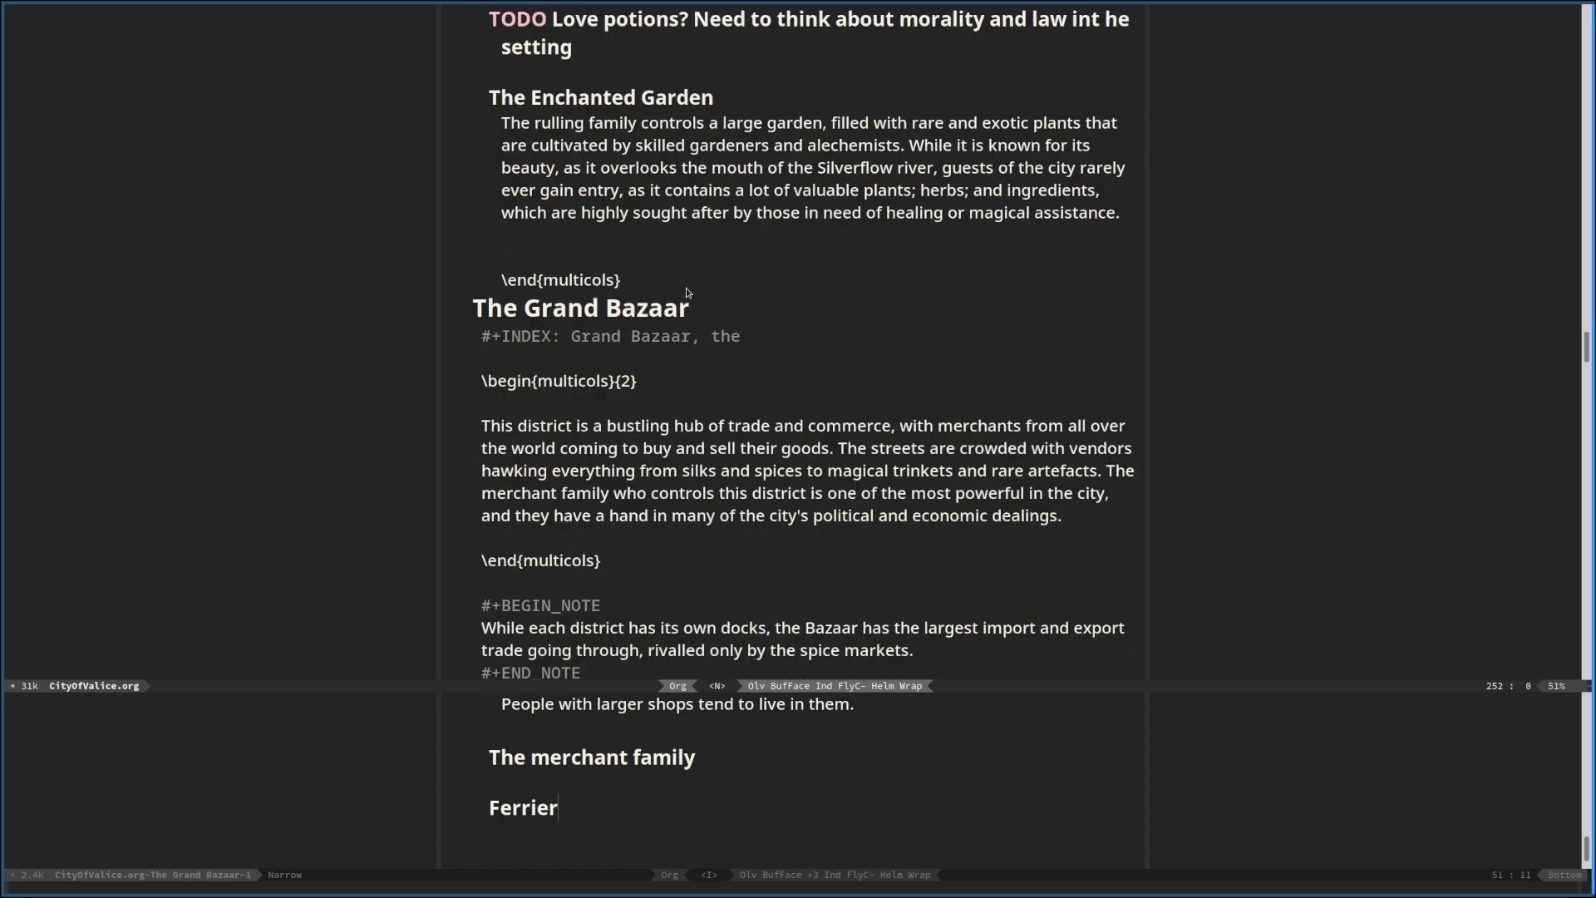
key("Page_Down")
key("Page_Up")
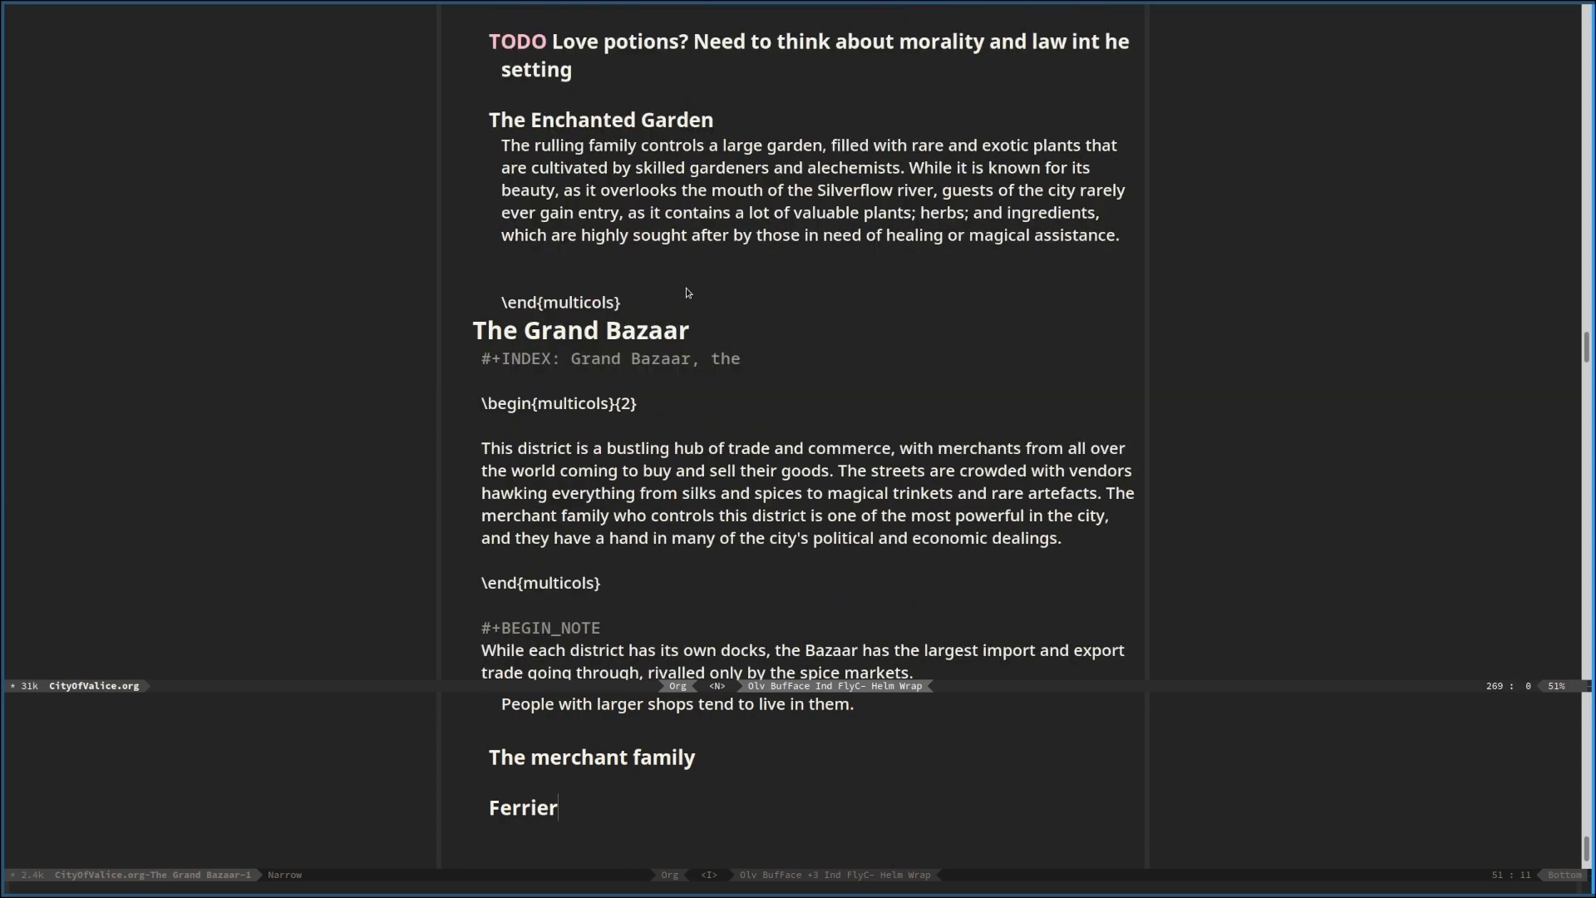
key("Page_Down")
key("Page_Down")
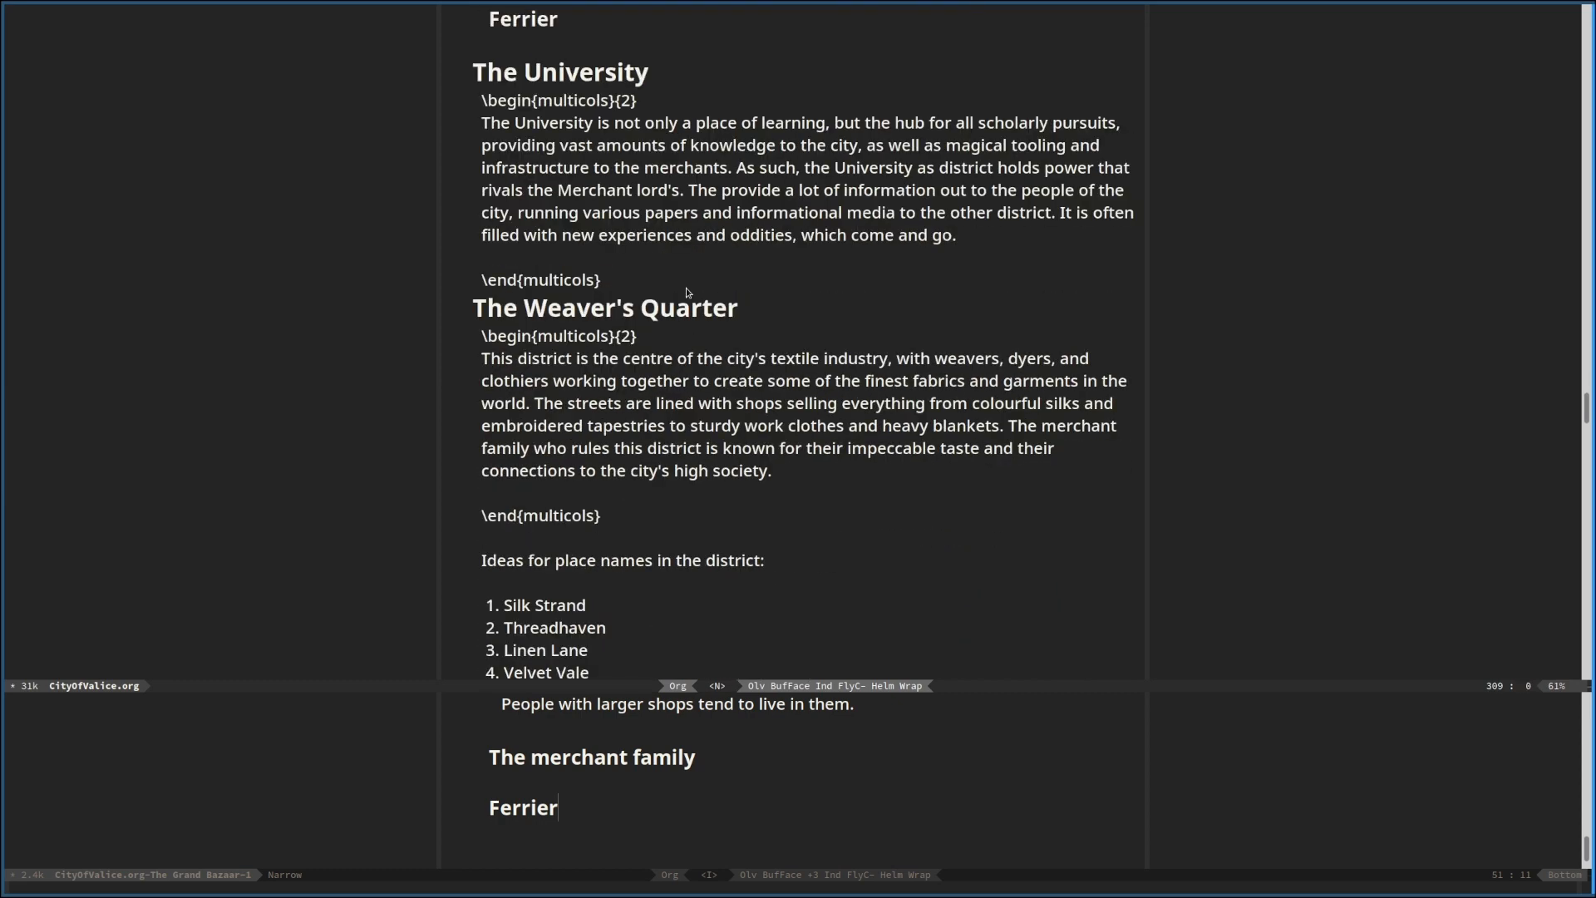
key("Page_Down")
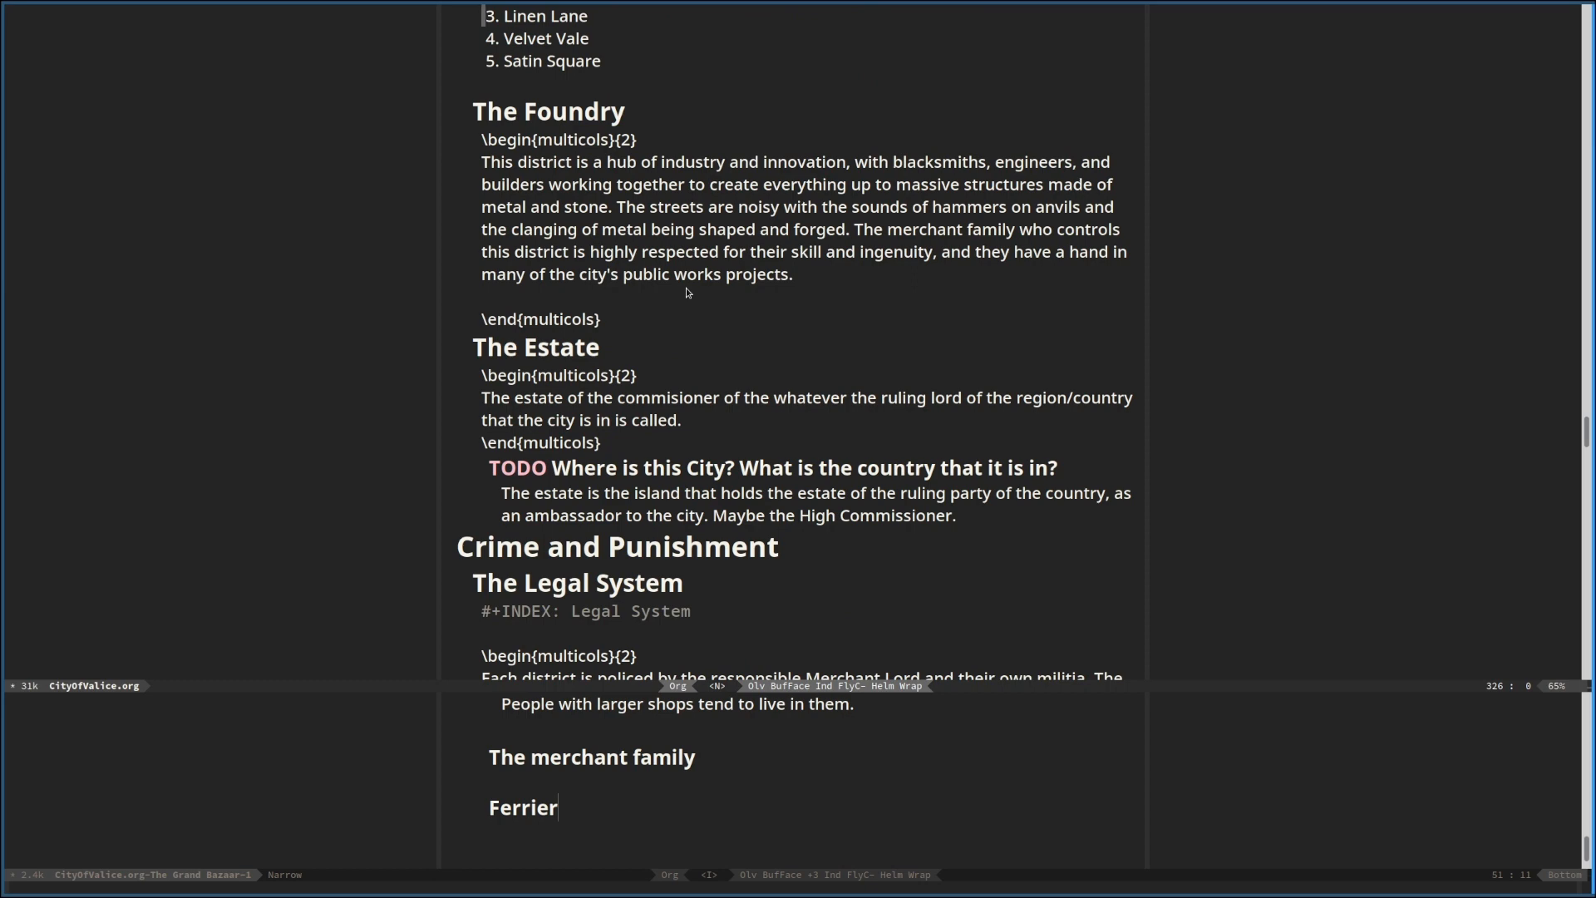
Add a second-level heading "The North Gate" directly below the "Districts" heading in the full document
key("Page_Up")
key("Page_Up")
key("Page_Up")
key("Page_Up")
key("Page_Up")
key("Page_Up")
key("Page_Up")
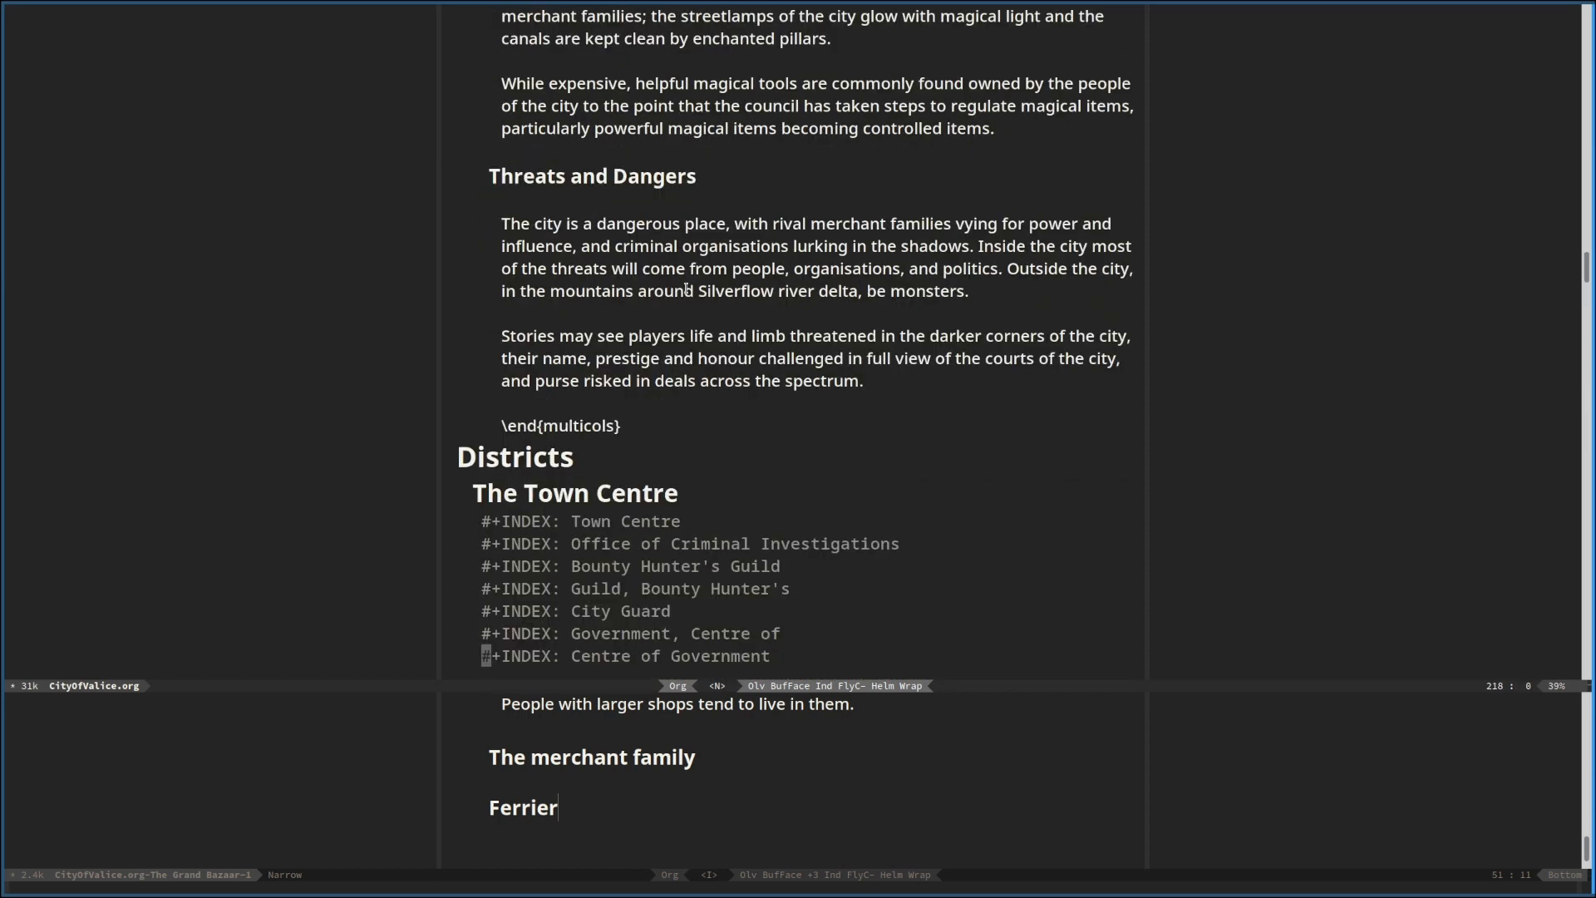
key("Page_Down")
key("j")
key("j")
key("j")
key("j")
key("j")
key("j")
key("j")
key("j")
key("j")
key("j")
key("j")
key("j")
key("j")
key("j")
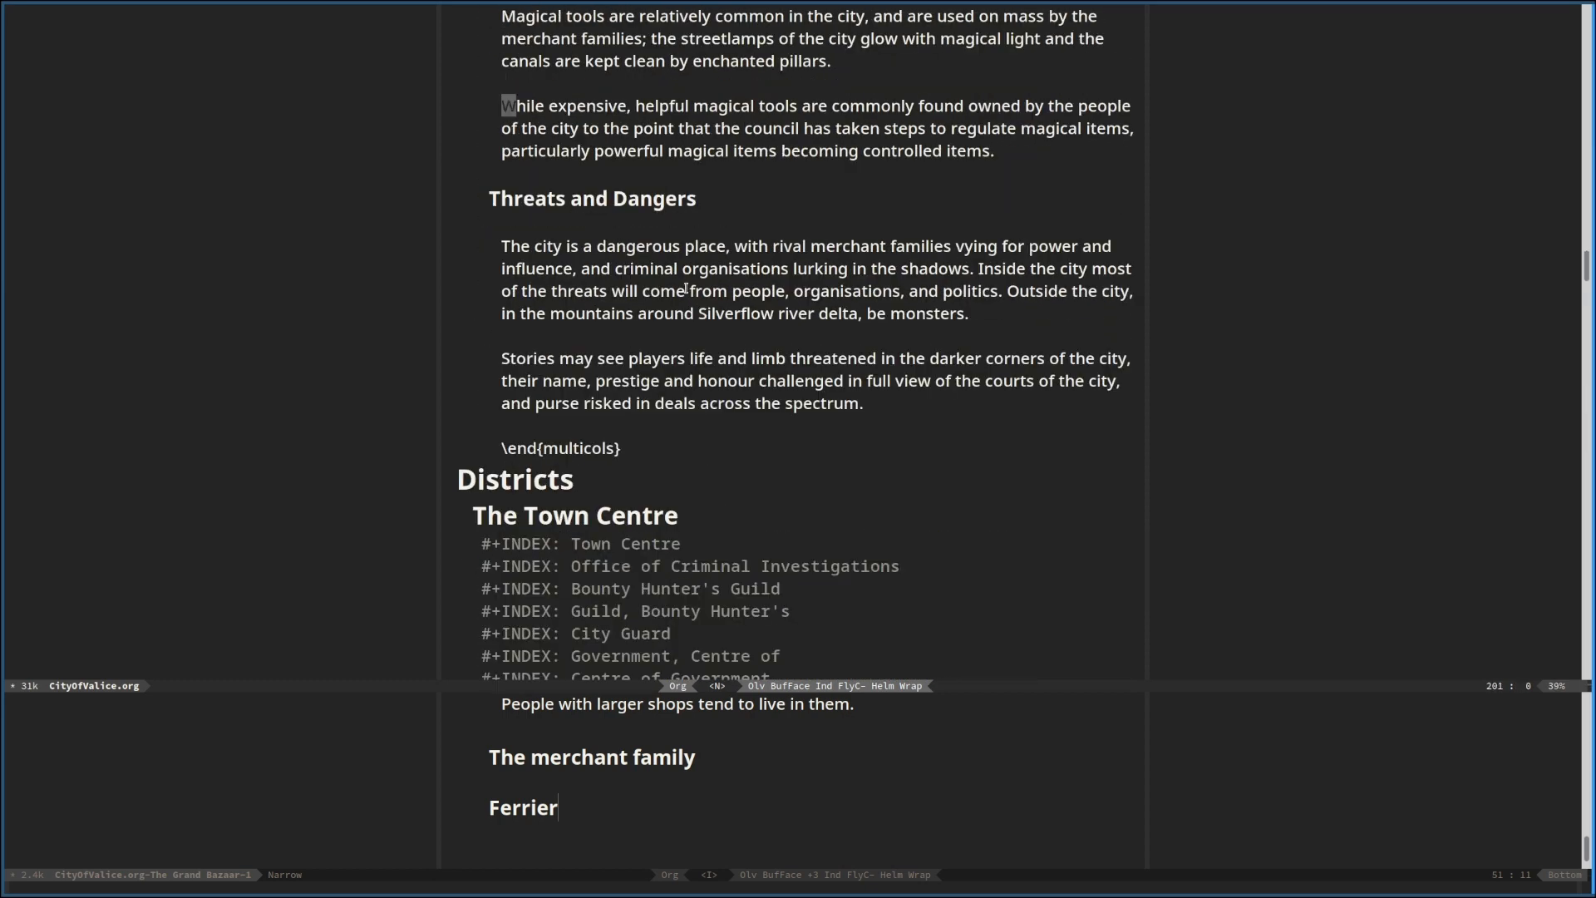
key("k")
key("k")
key("k")
key("k")
key("o")
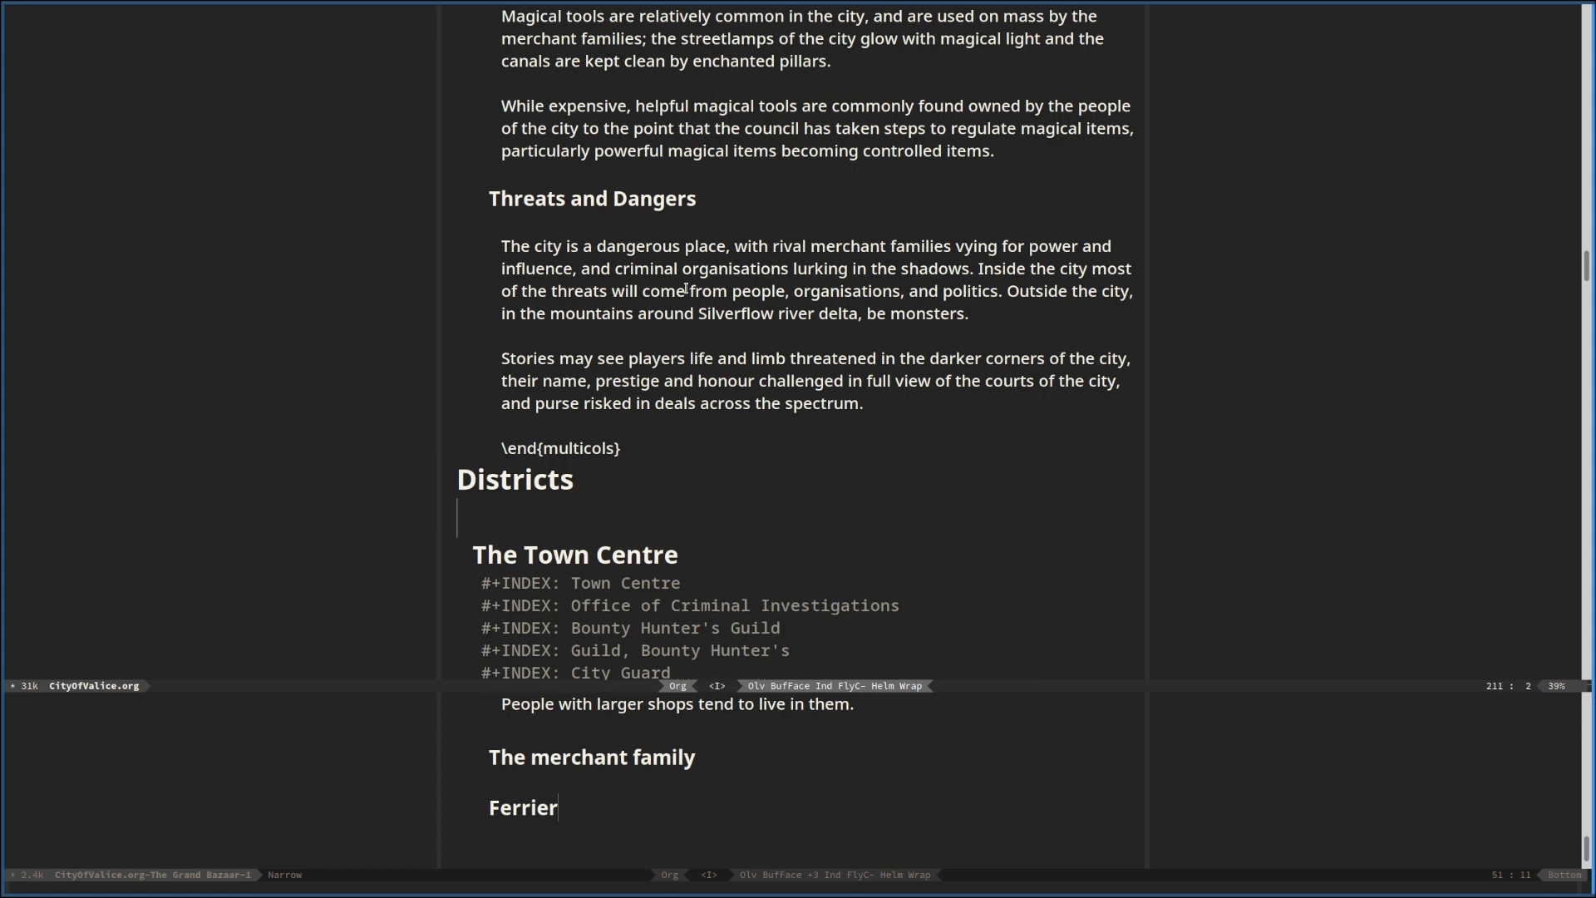
type("The North Gate")
key("Return")
Add a second-level heading "The South Gate" below "The North Gate"
type("** The SOuth")
key("BackSpace")
key("BackSpace")
key("BackSpace")
key("BackSpace")
type("outh ")
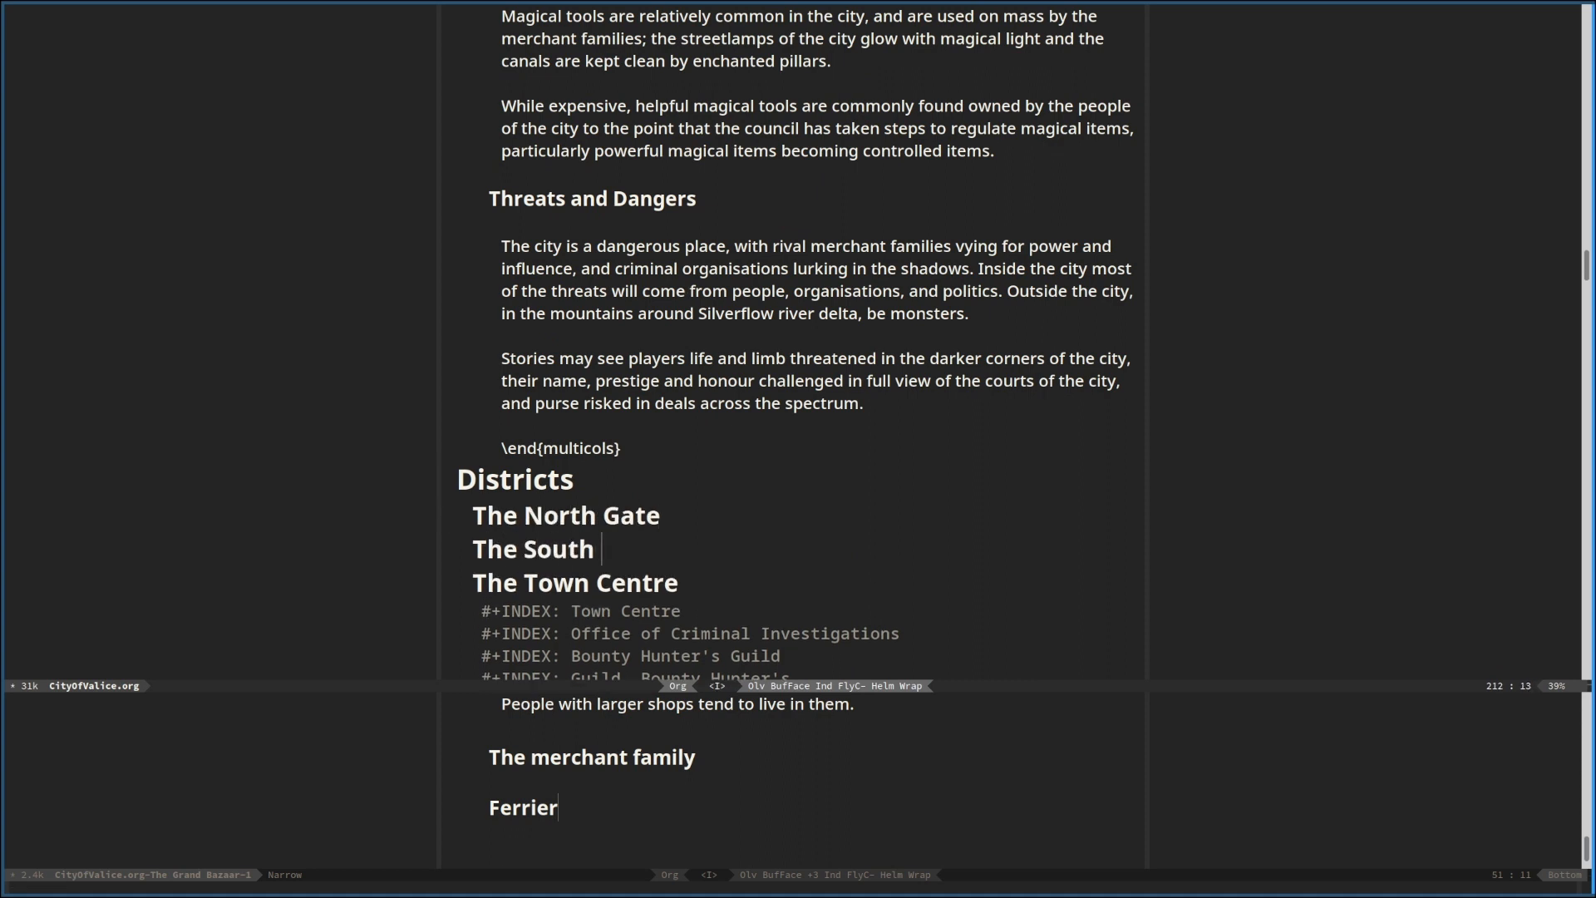
type("Gate")
key("Escape")
Insert the heading "The Gate Districts" above "The North Gate" and demote it one level together with both gate headings
key("k")
key("shift+o")
type("* THe")
key("BackSpace")
key("BackSpace")
key("BackSpace")
type("he Gate ")
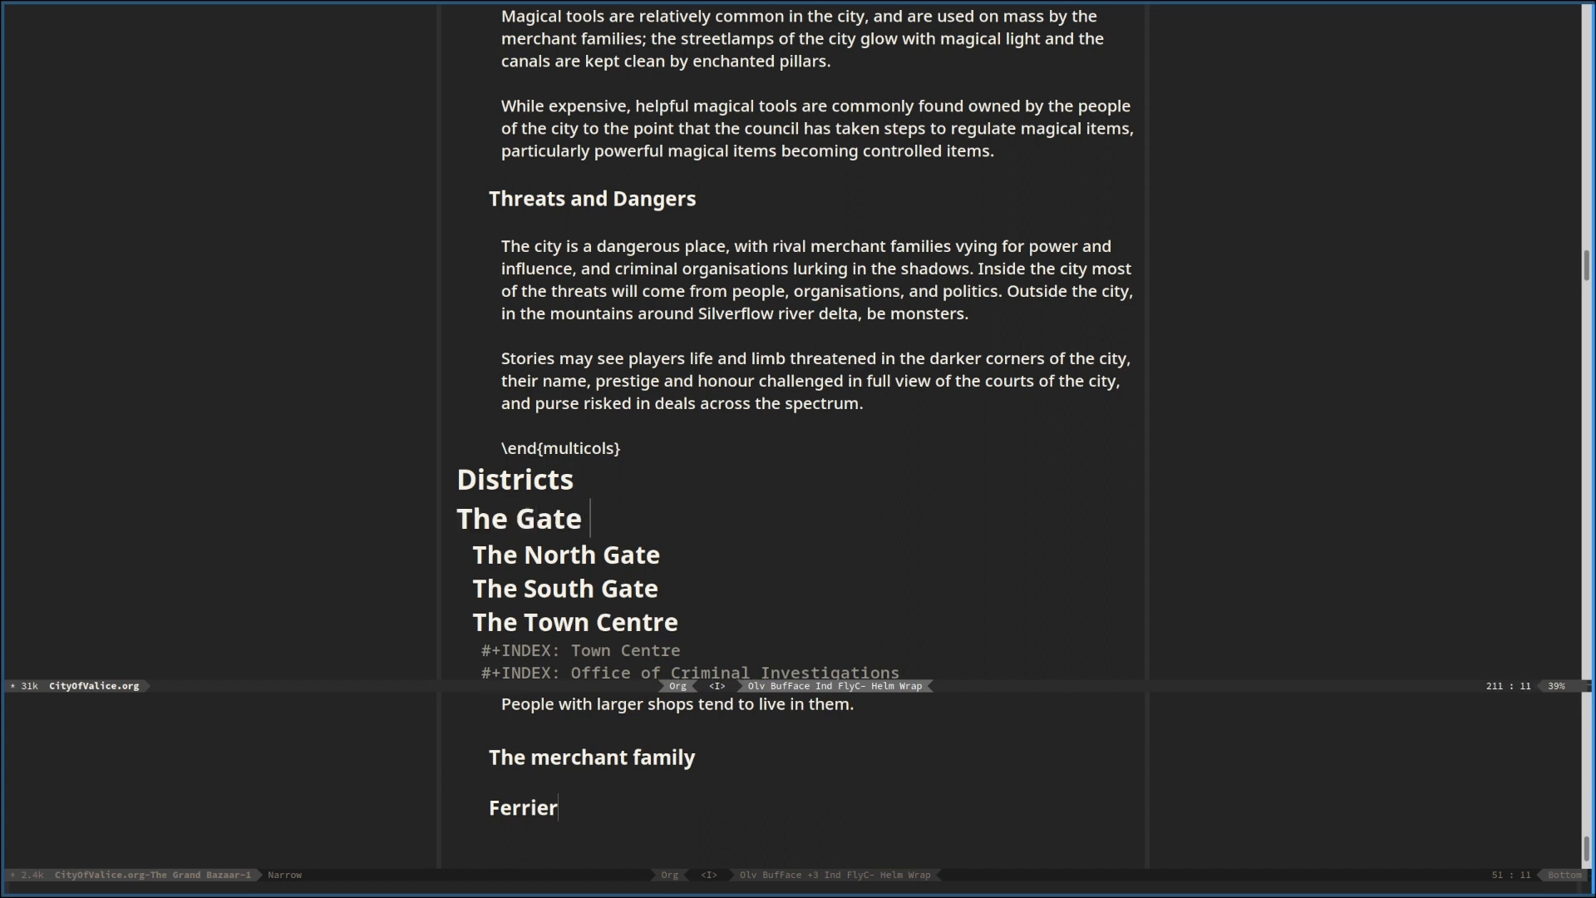
type("Districts")
key("alt+shift+Right")
key("Return")
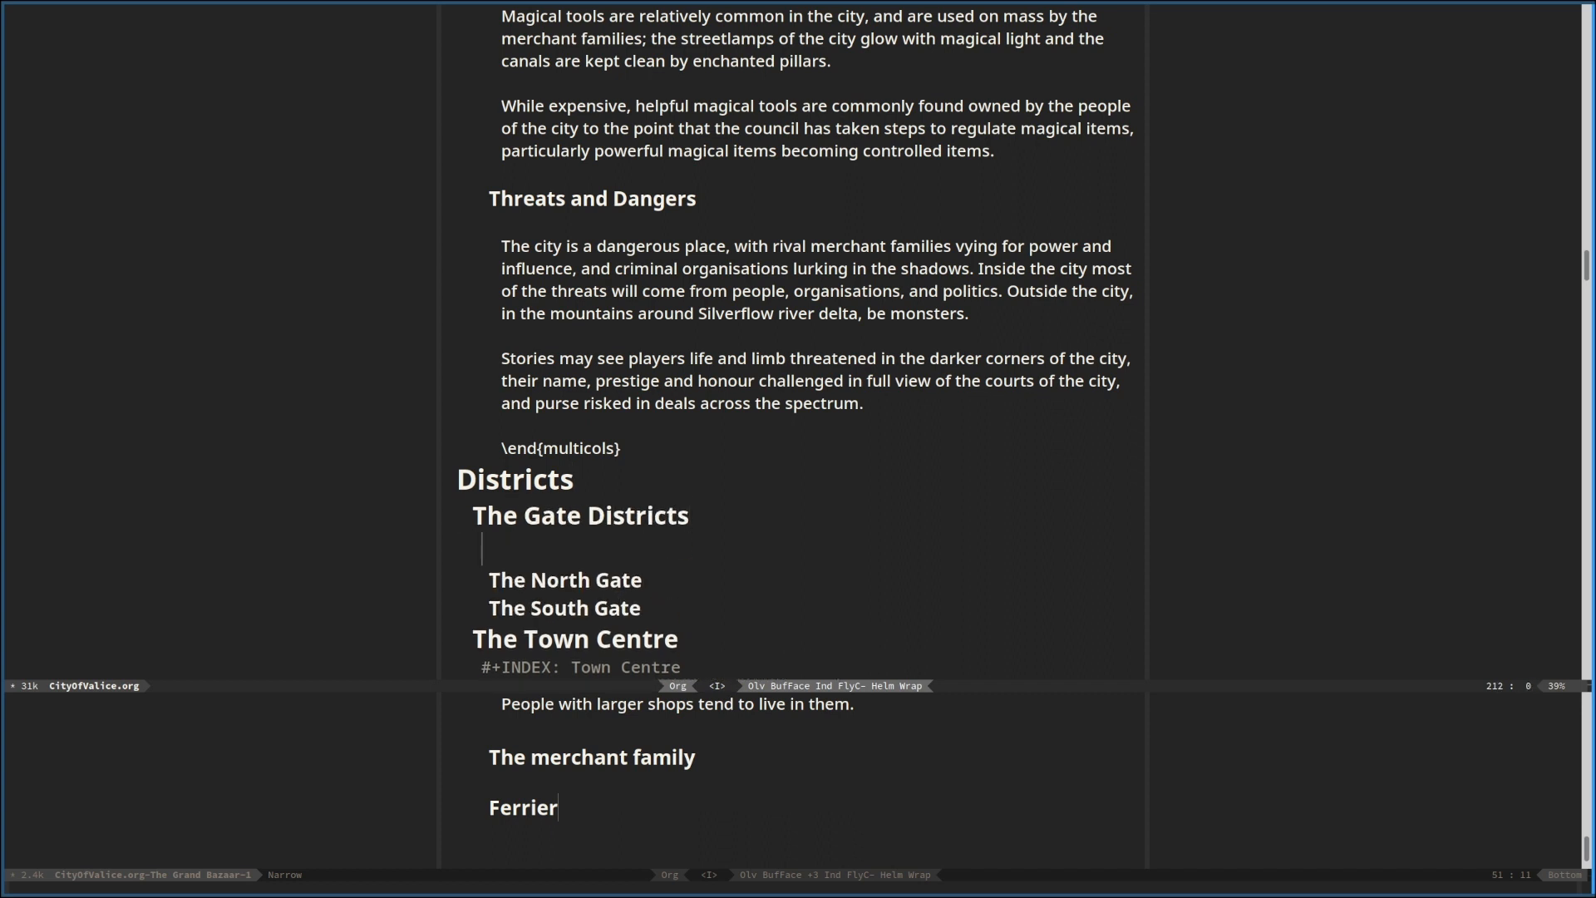
Under "The Gate Districts", write "Mention Farrier as a service here, because no one else is going to deal with horses."
type("Mention Farrier as a ")
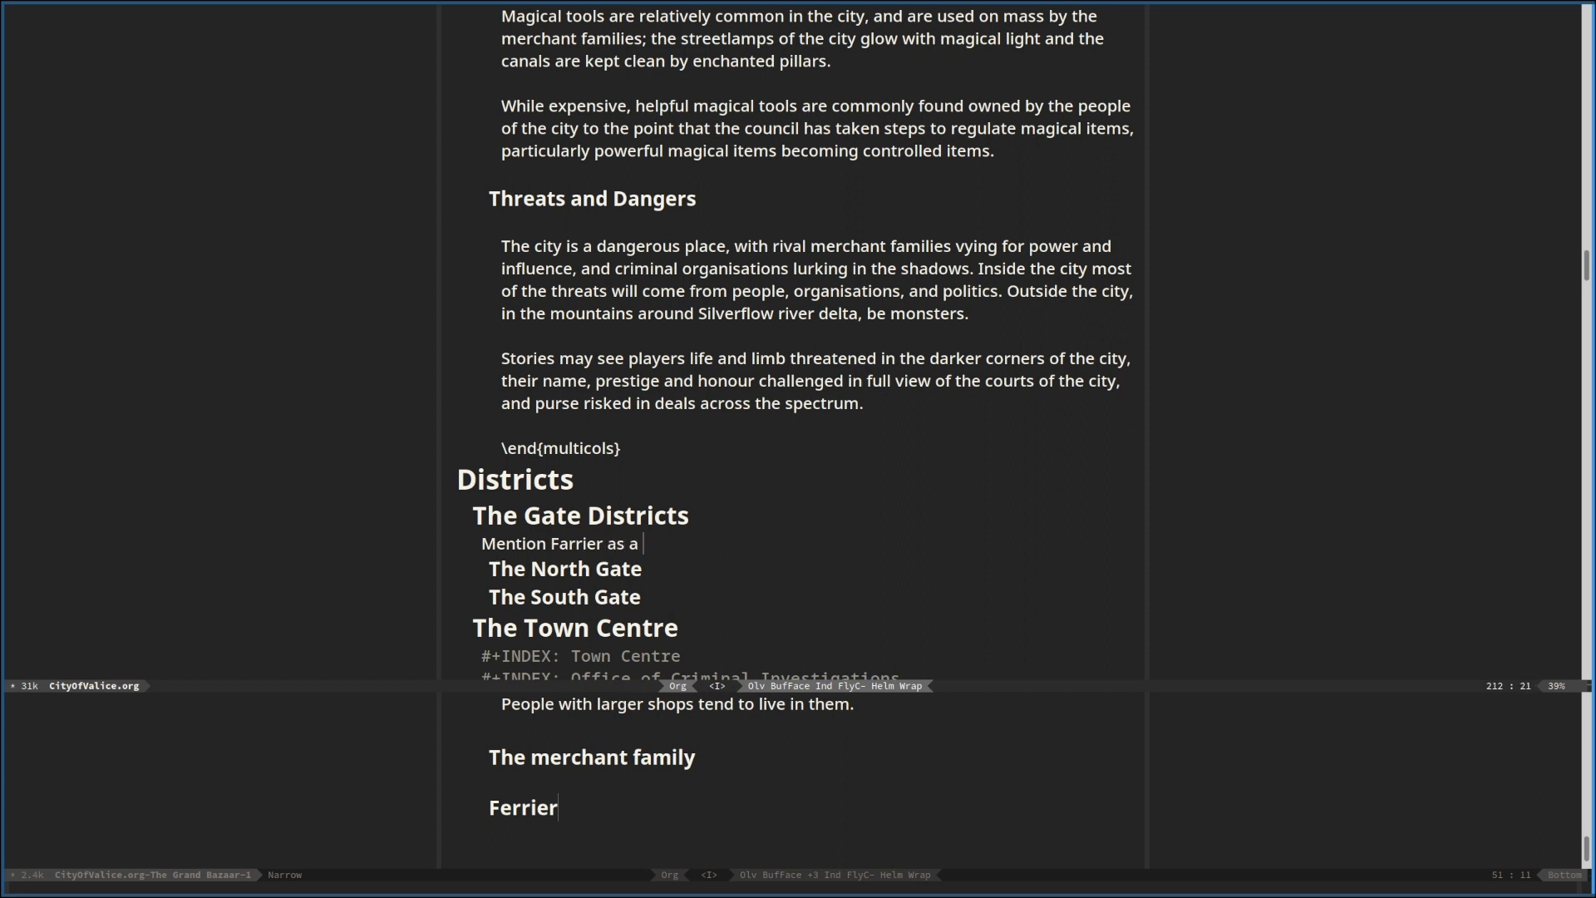
type("service here, because no one else is going to deal with horses.")
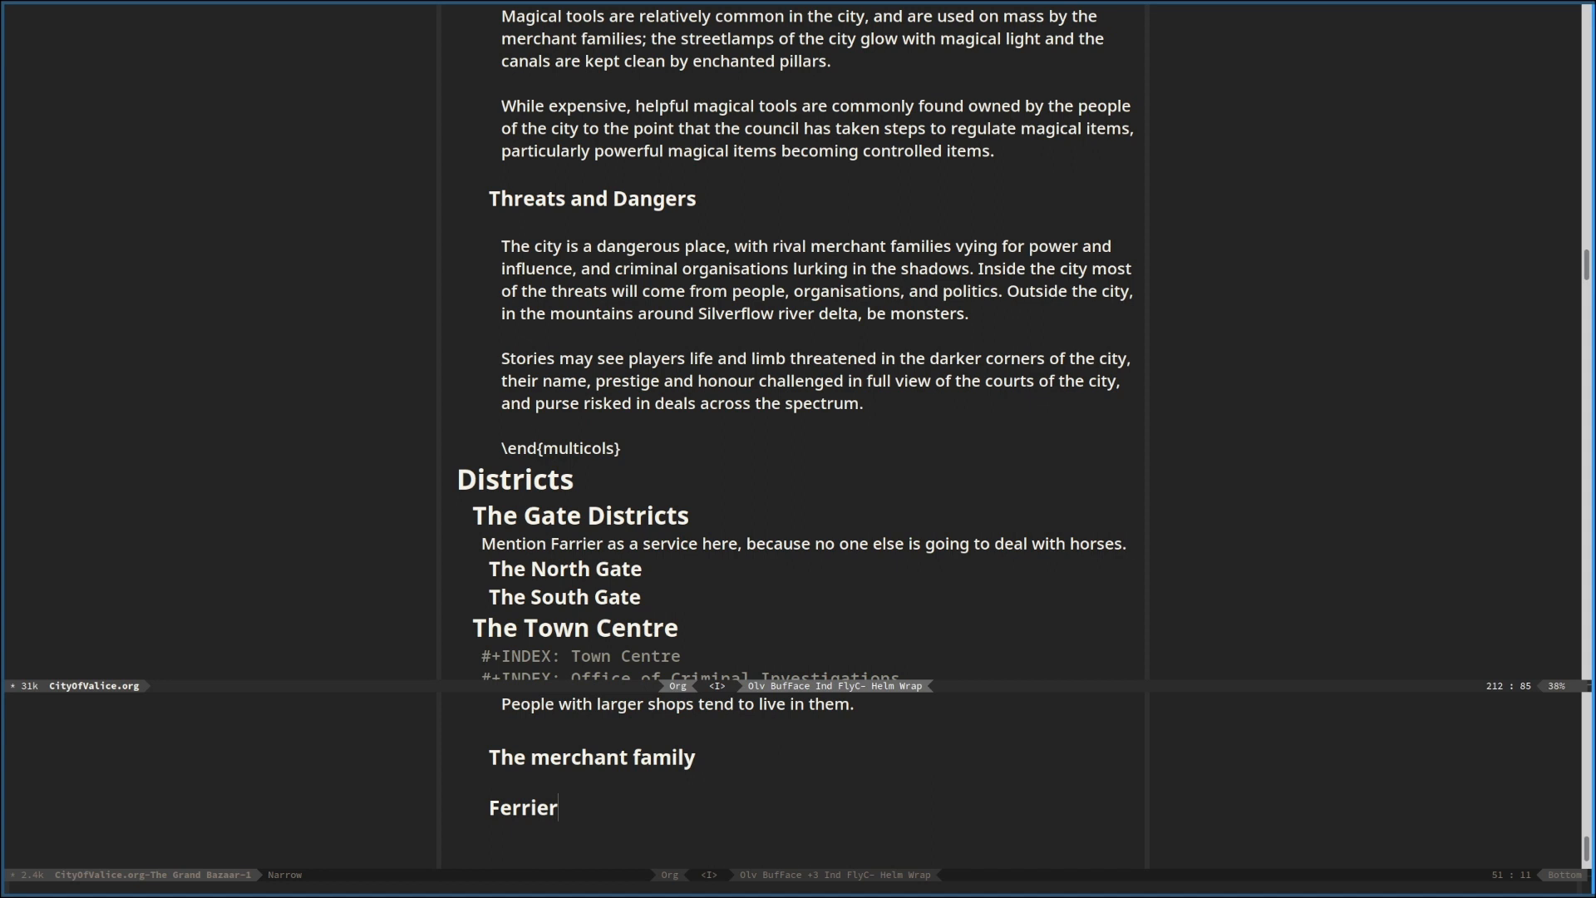
Check the text around the new gate headings and save the document
scroll(798, 341, "down", 6)
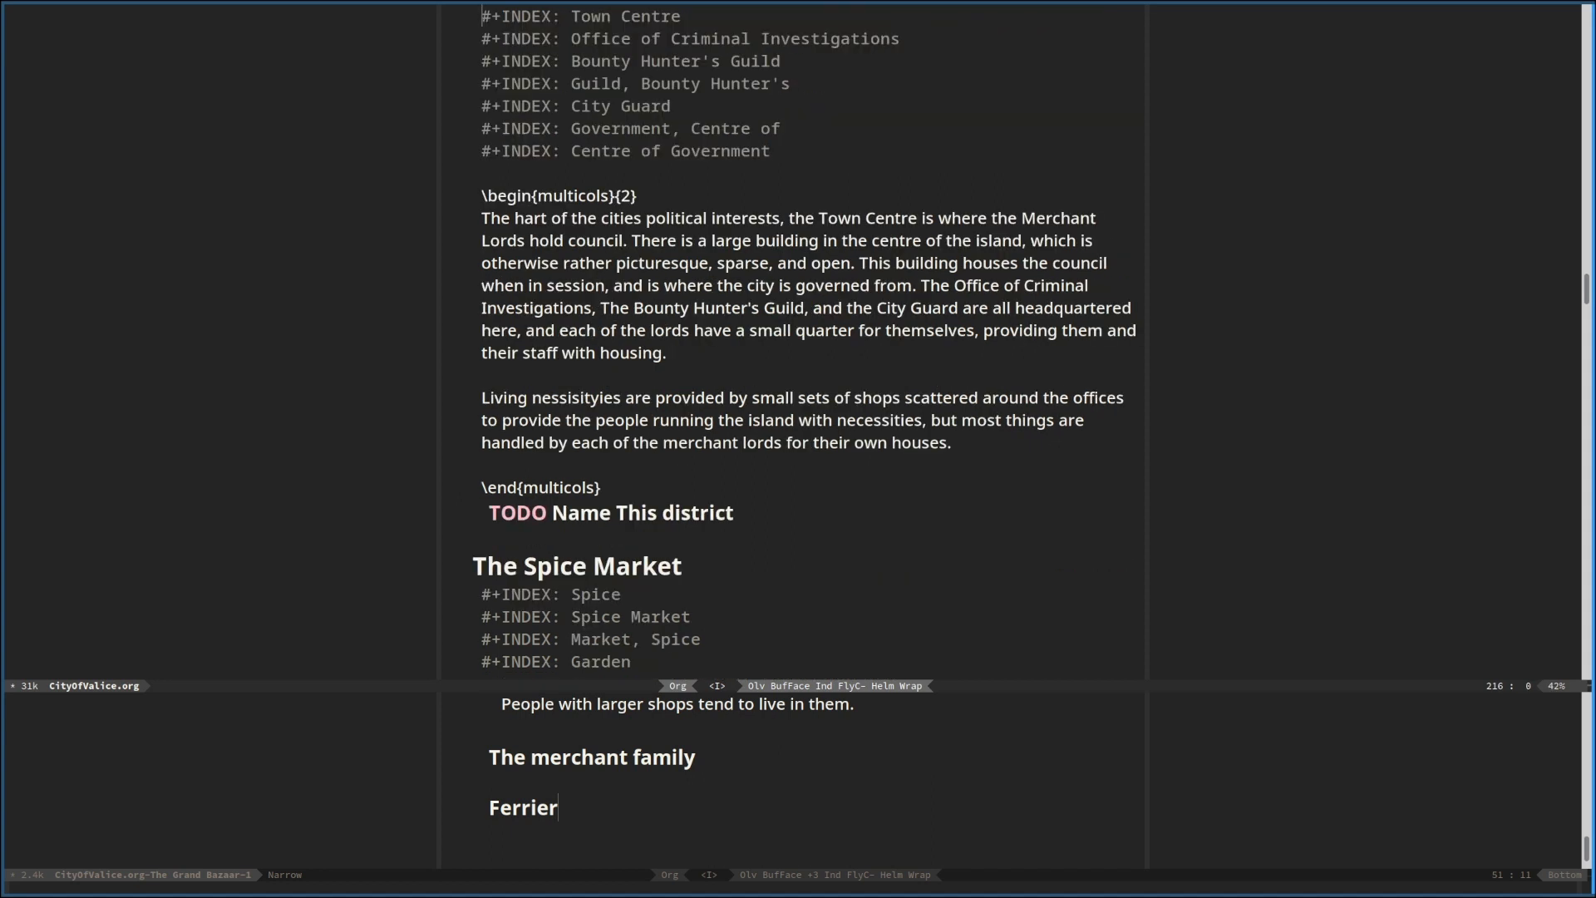
scroll(798, 340, "up", 6)
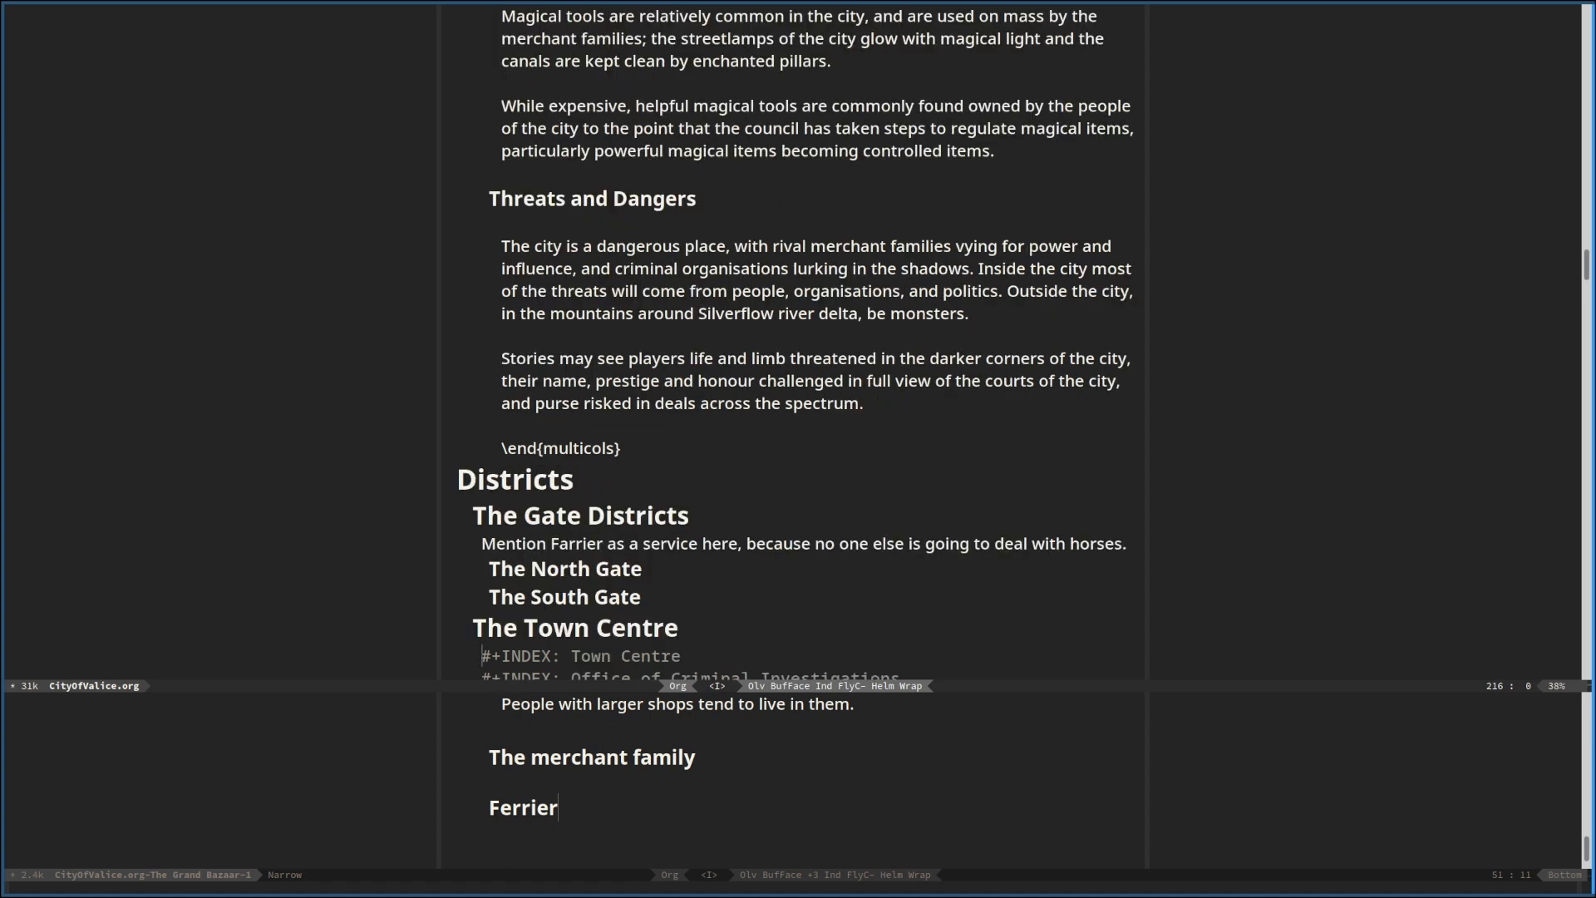
key("Escape")
type(":w")
key("Return")
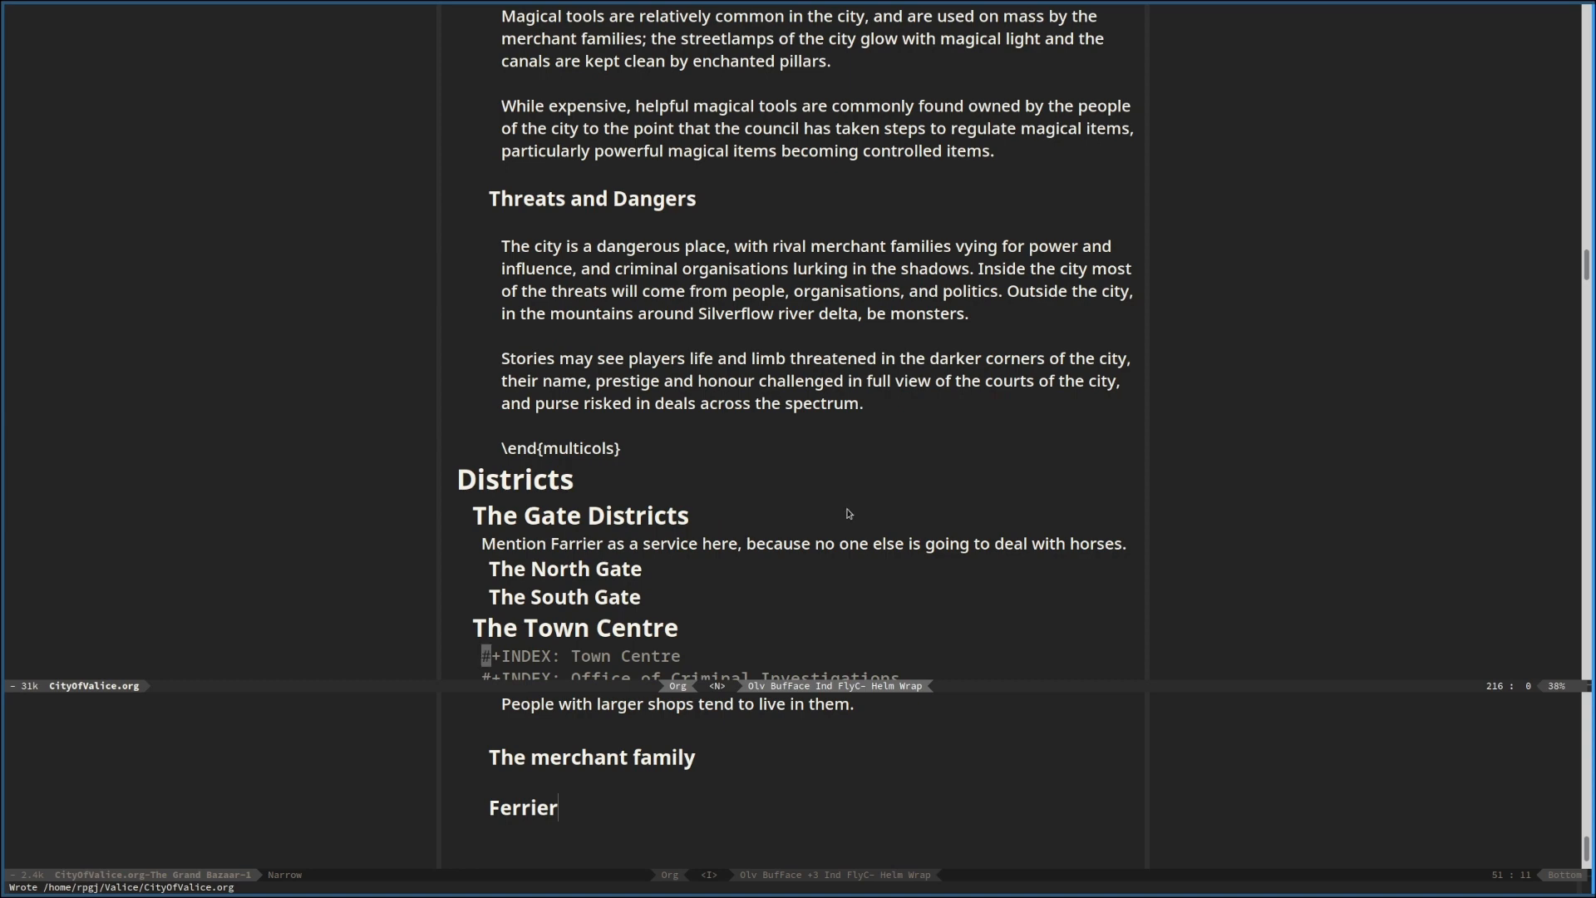
Shrink the full-document pane and place the cursor above the sentence on larger shops in the Grand Bazaar pane
left_click_drag(1063, 686, 902, 63)
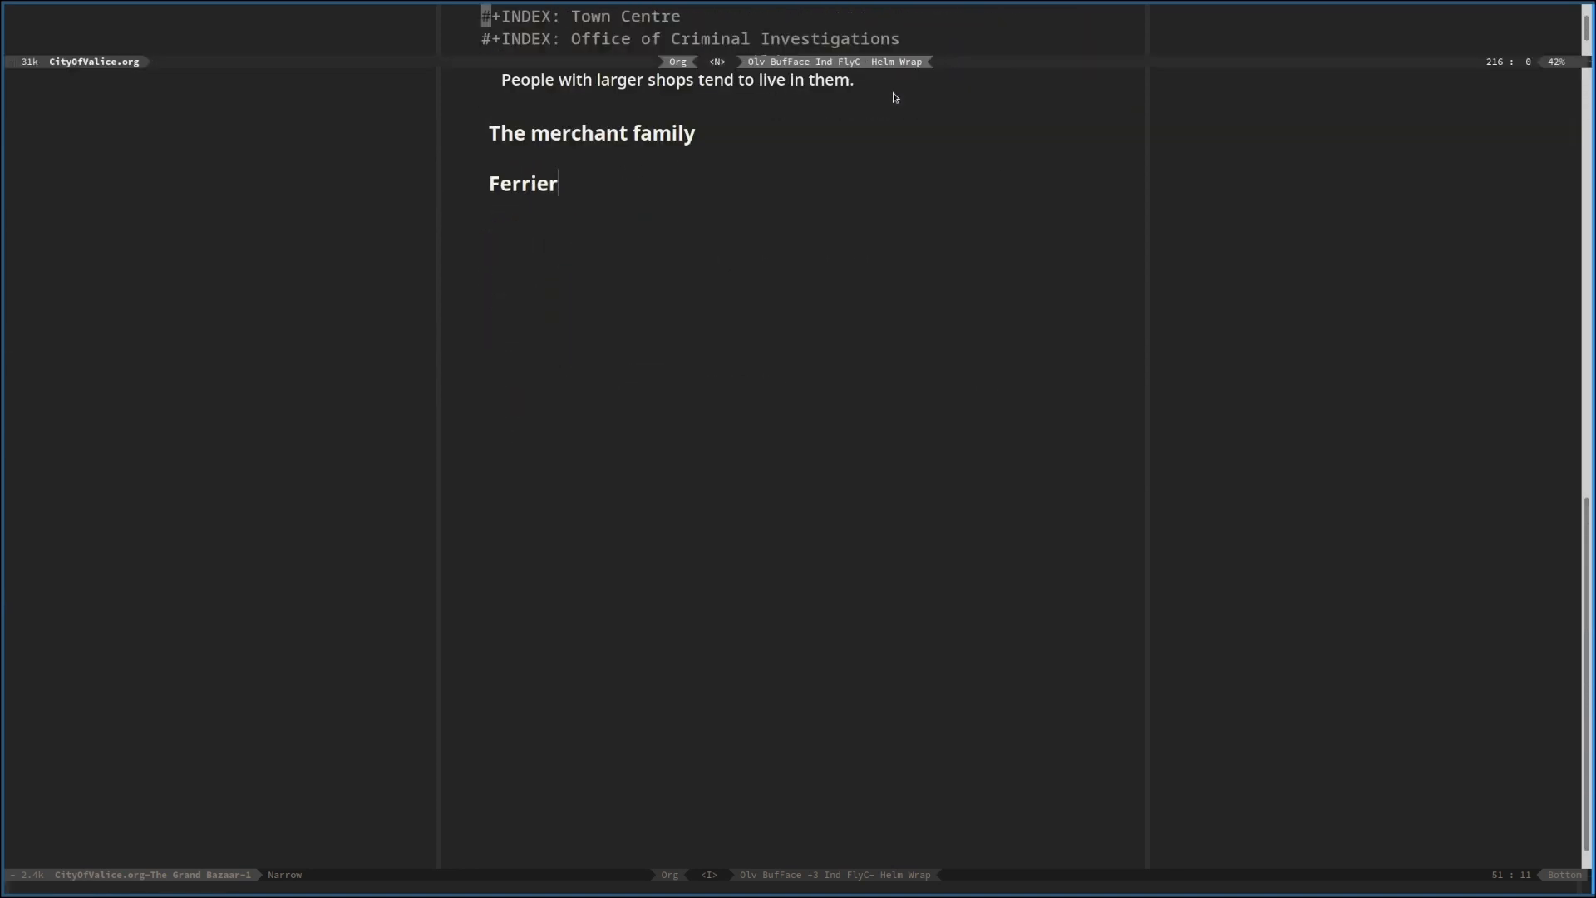
left_click(748, 500)
scroll(749, 499, "up", 4)
left_click(681, 468)
key("Return")
key("BackSpace")
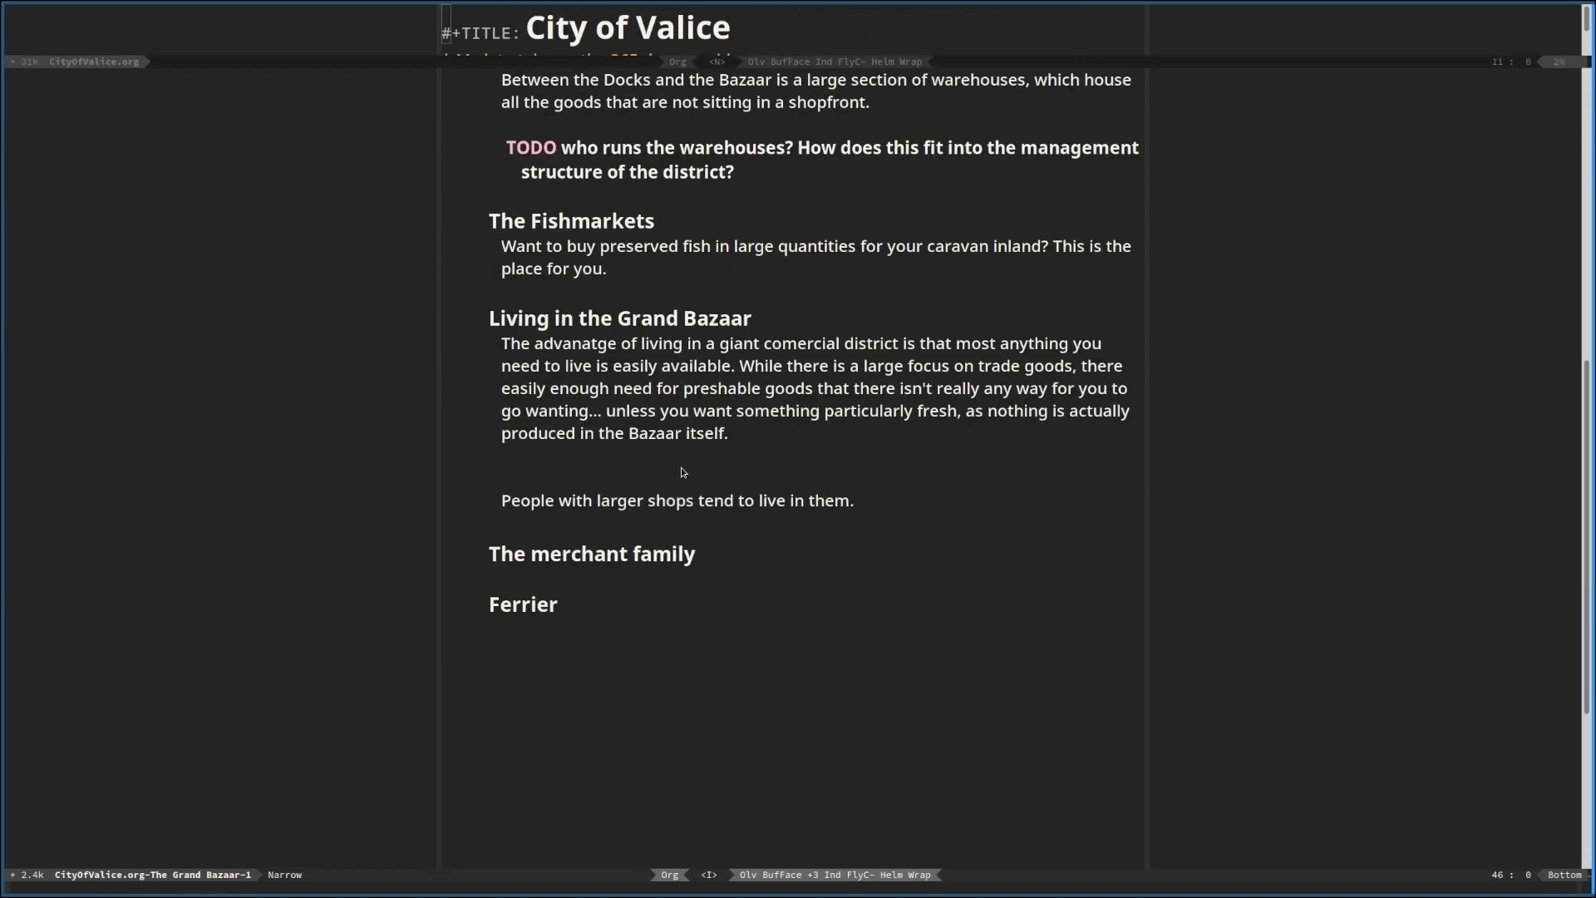
Extend the sentence about people with larger shops with ", though the outskirts have housing/slums..."
key("Down")
key("BackSpace")
type(", thous")
key("BackSpace")
type("gh the ous")
key("BackSpace")
type("tscirts")
type("have ")
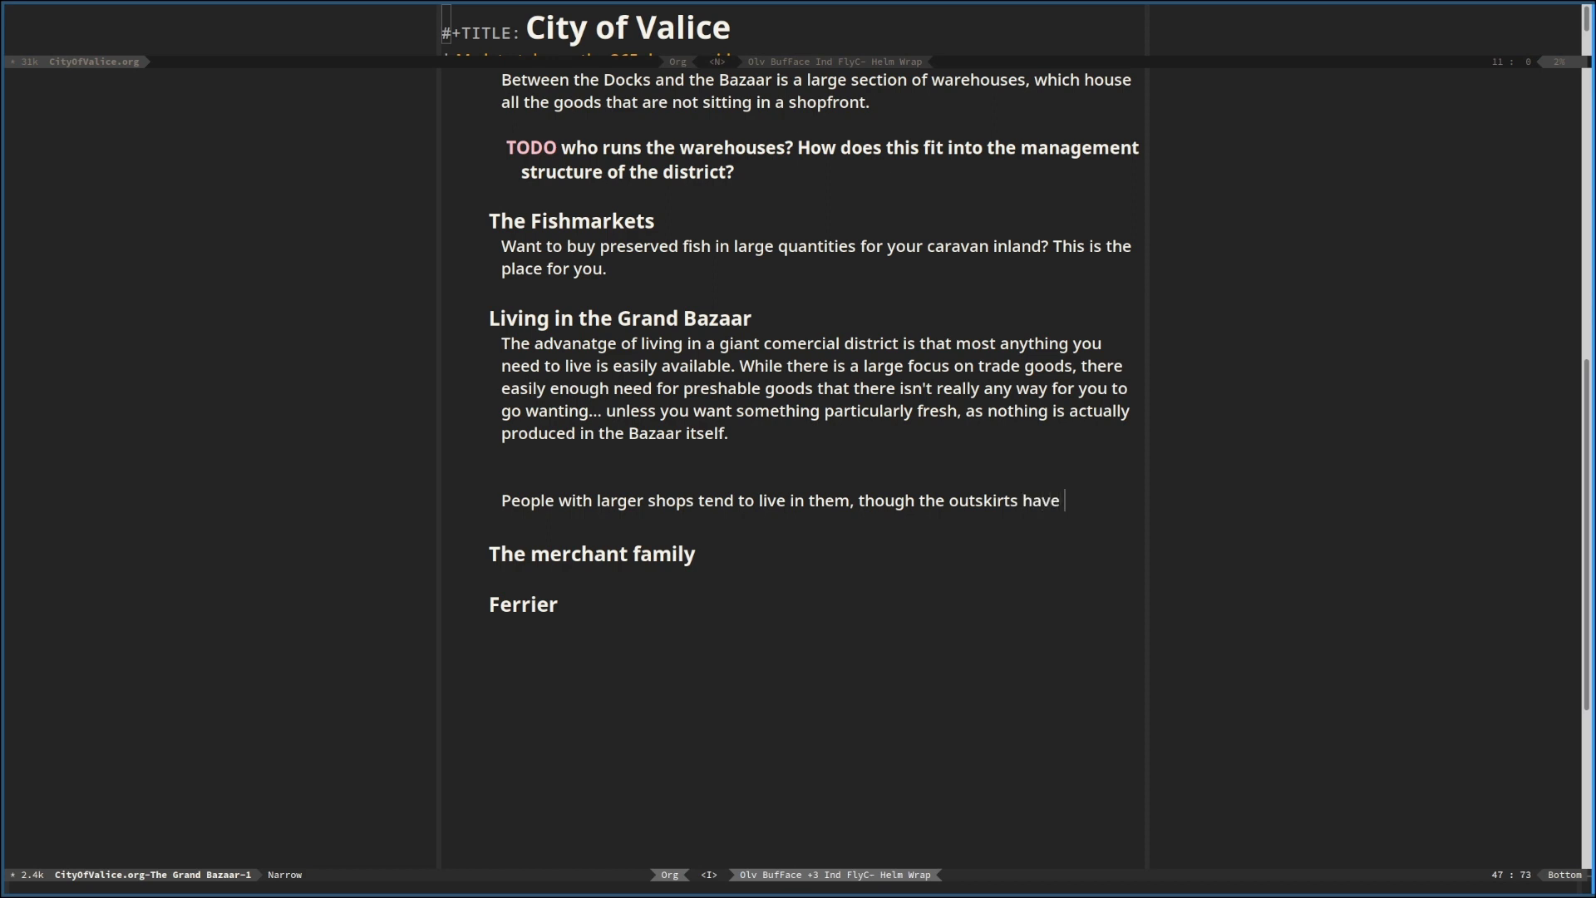
type("housing/slum")
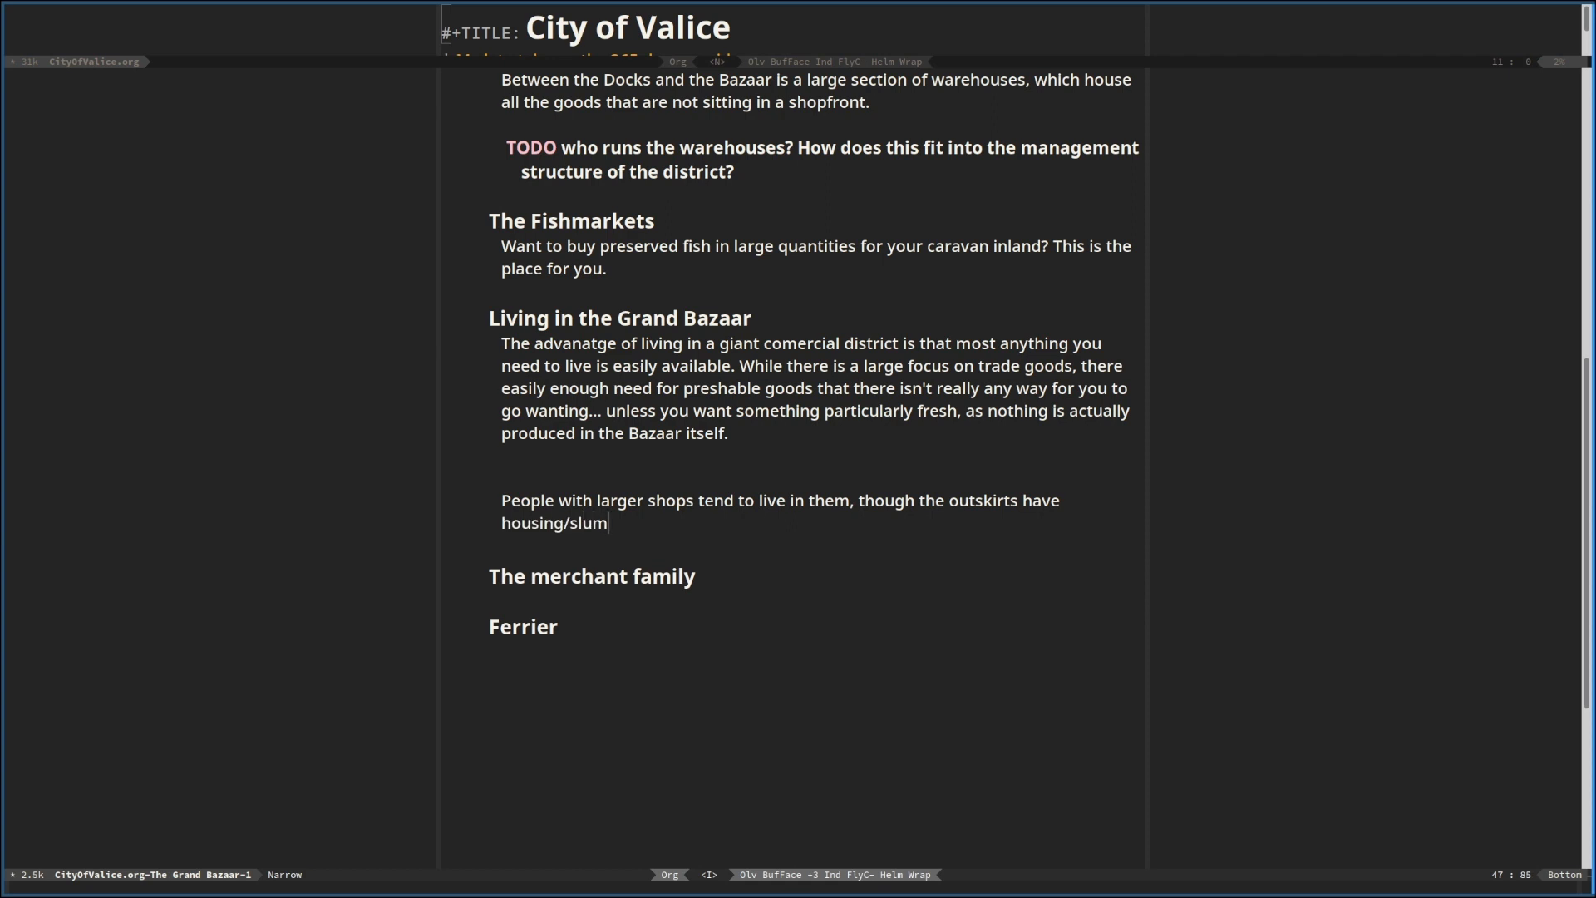
type("s...")
Tidy the spacing around the larger shops paragraph, leaving a single blank line above and below it
key("Return")
key("Return")
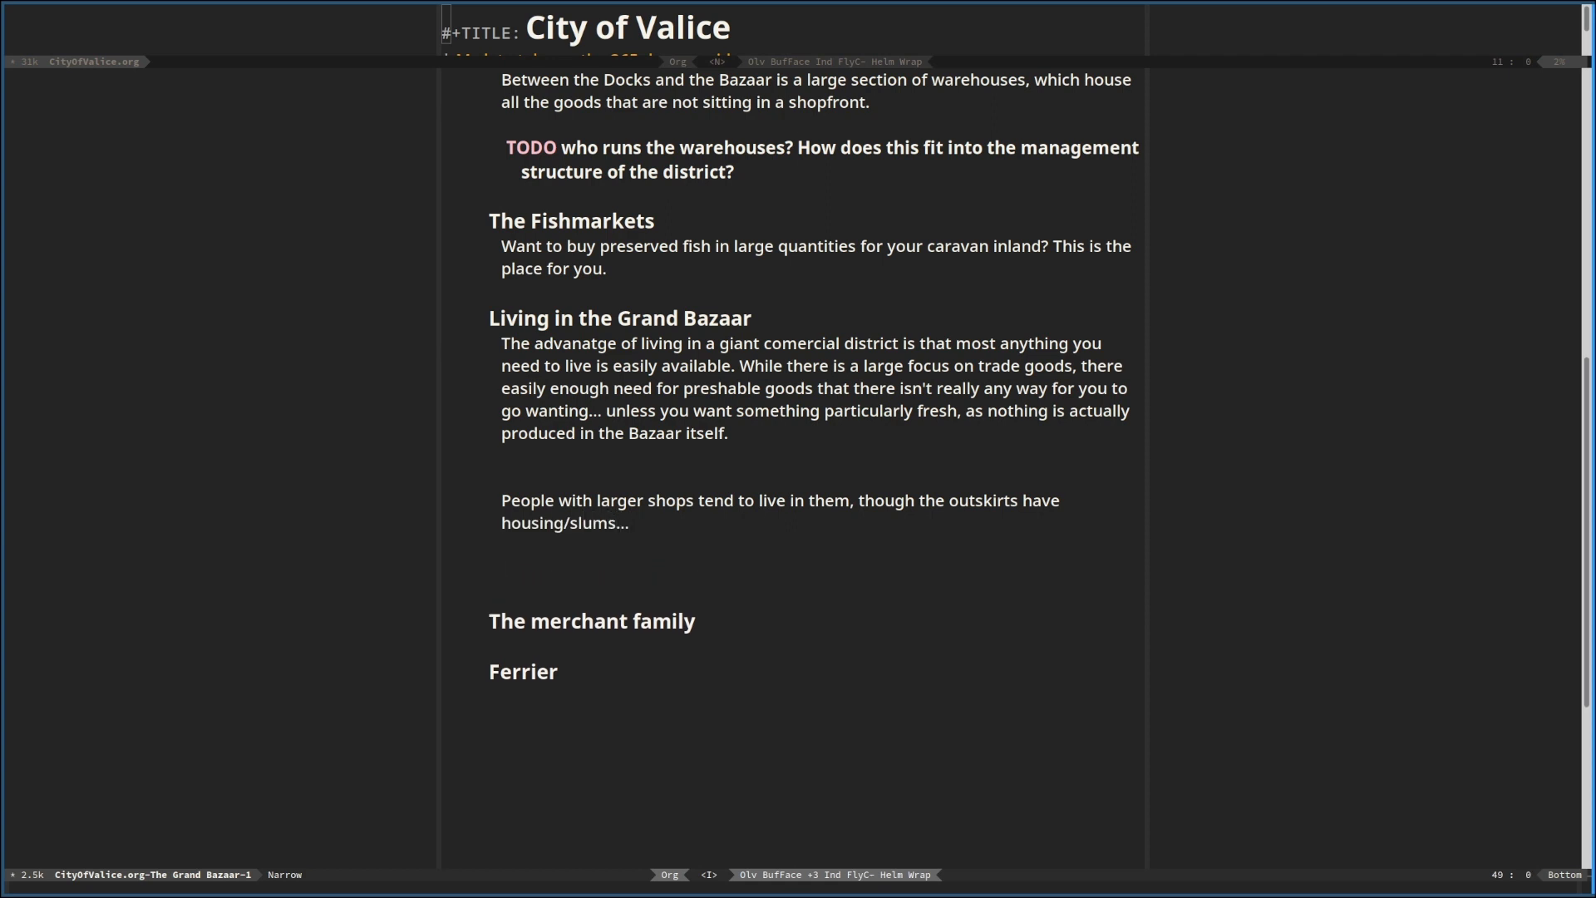
key("Up")
key("Delete")
key("Down")
key("Down")
key("Down")
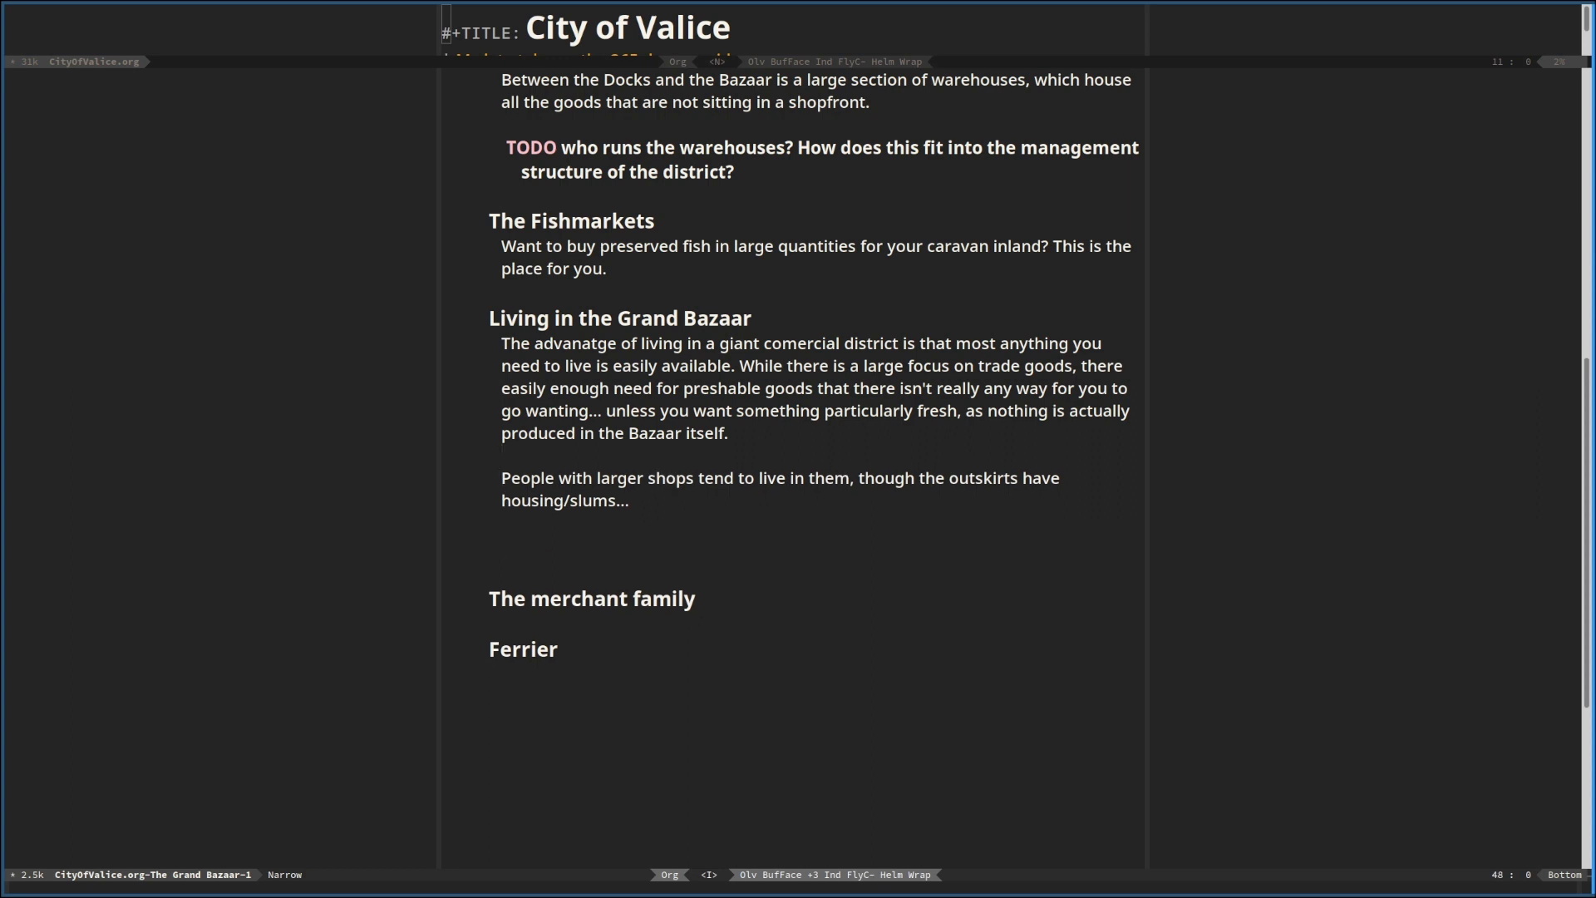
key("Delete")
key("Delete")
Under the heading "Ferrier", write "The ferrier service exists to help merciants move their goods around."
key("Down")
key("Down")
key("Down")
type("The ")
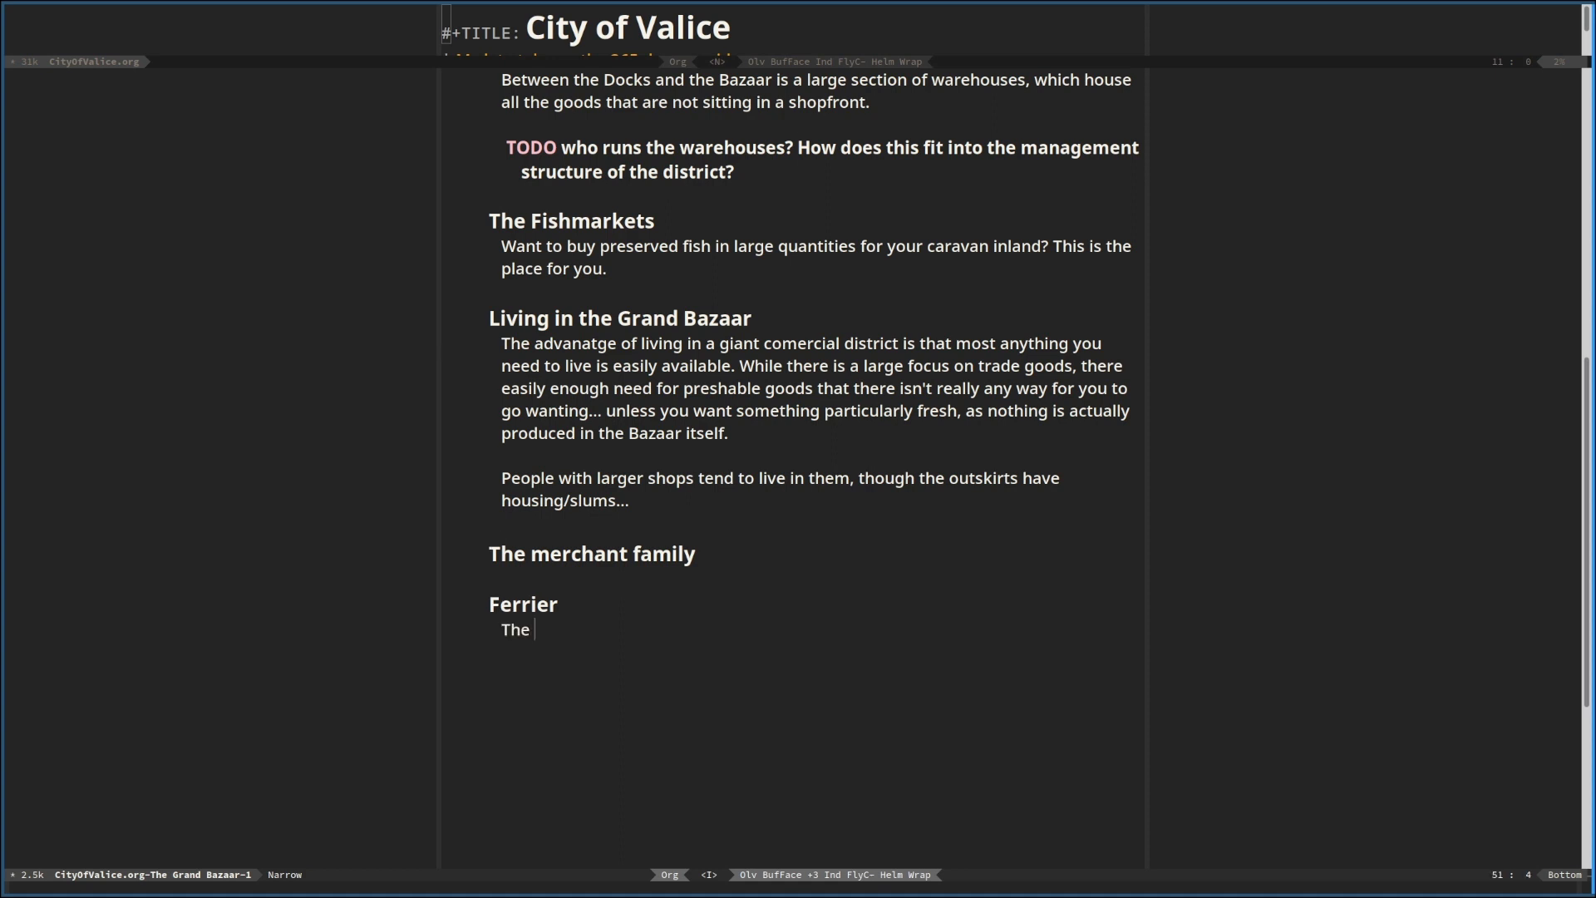
type("ferrier service exists to help ")
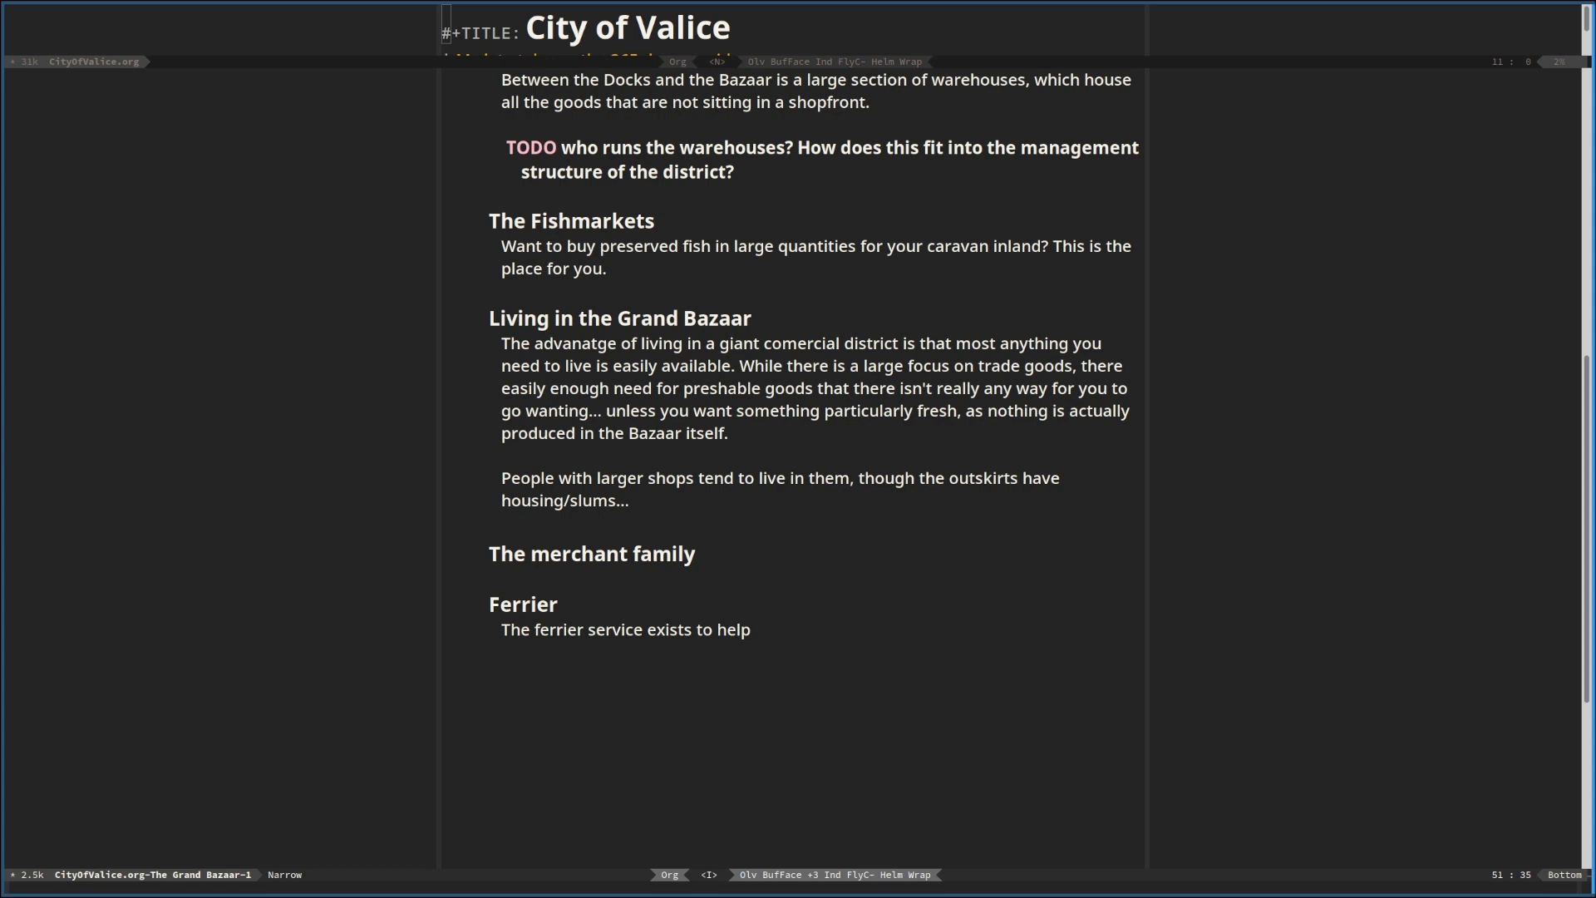
type("merciants move their goods around. ")
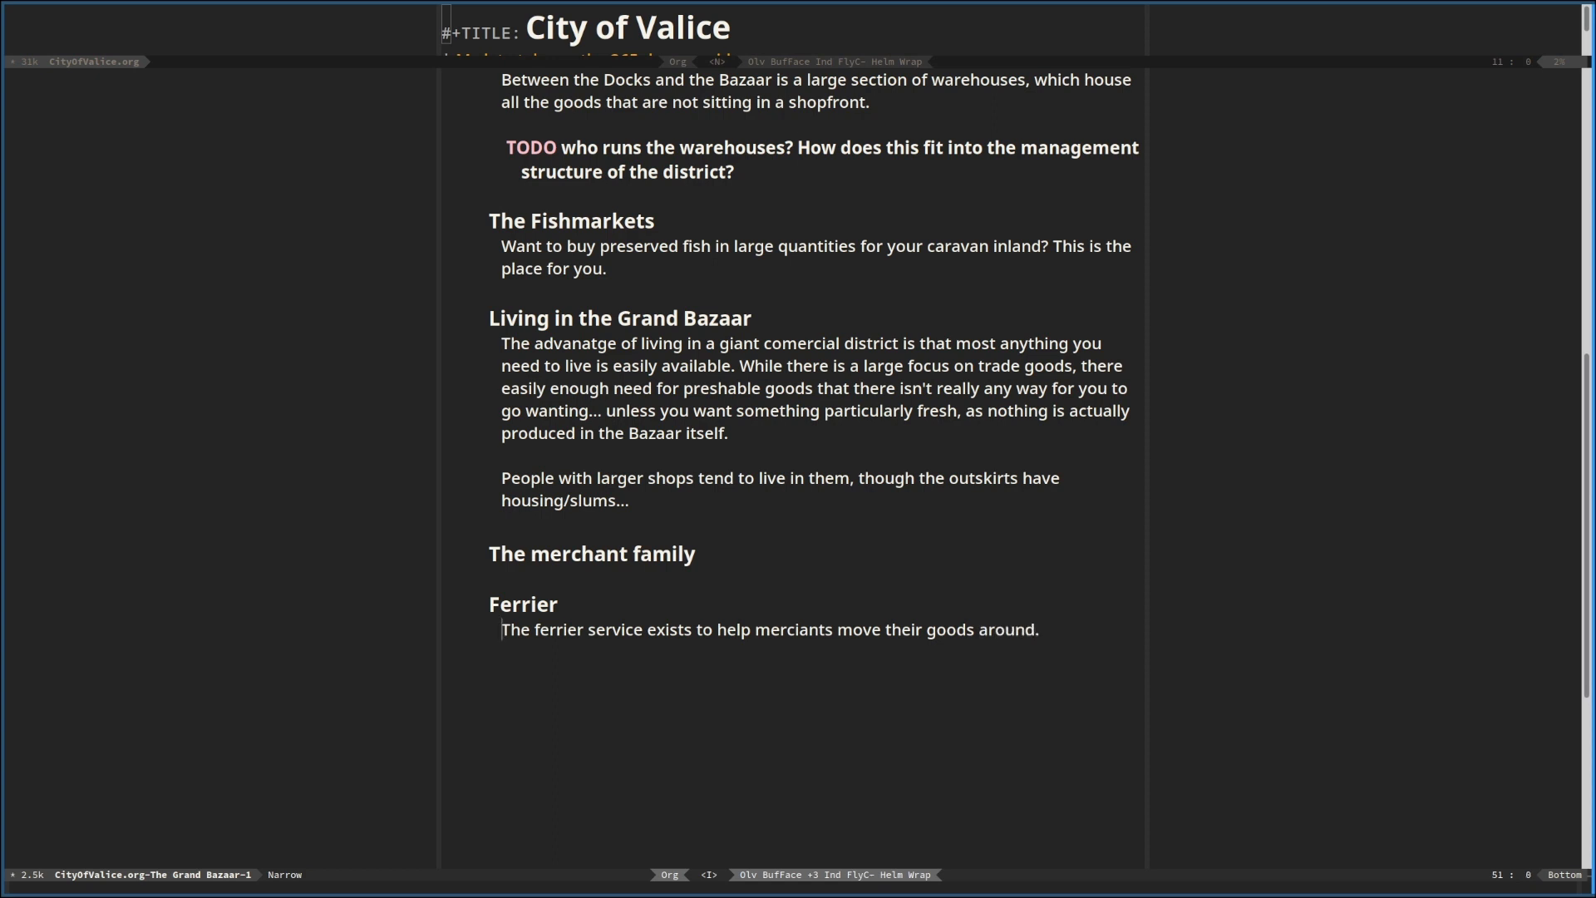
type("A common issue")
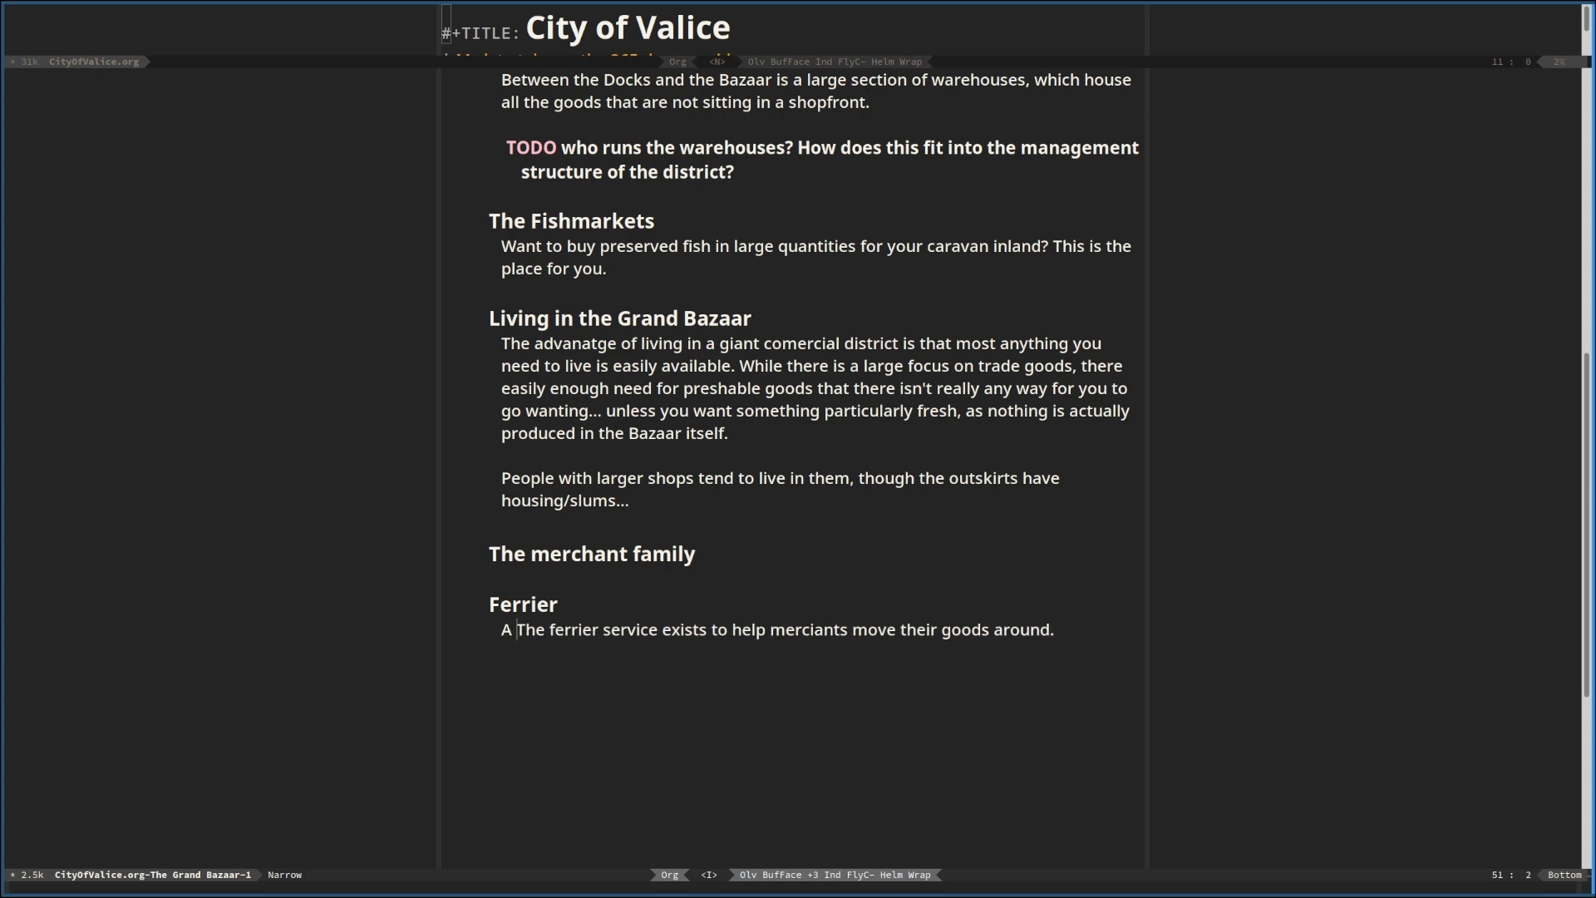
type(" with e")
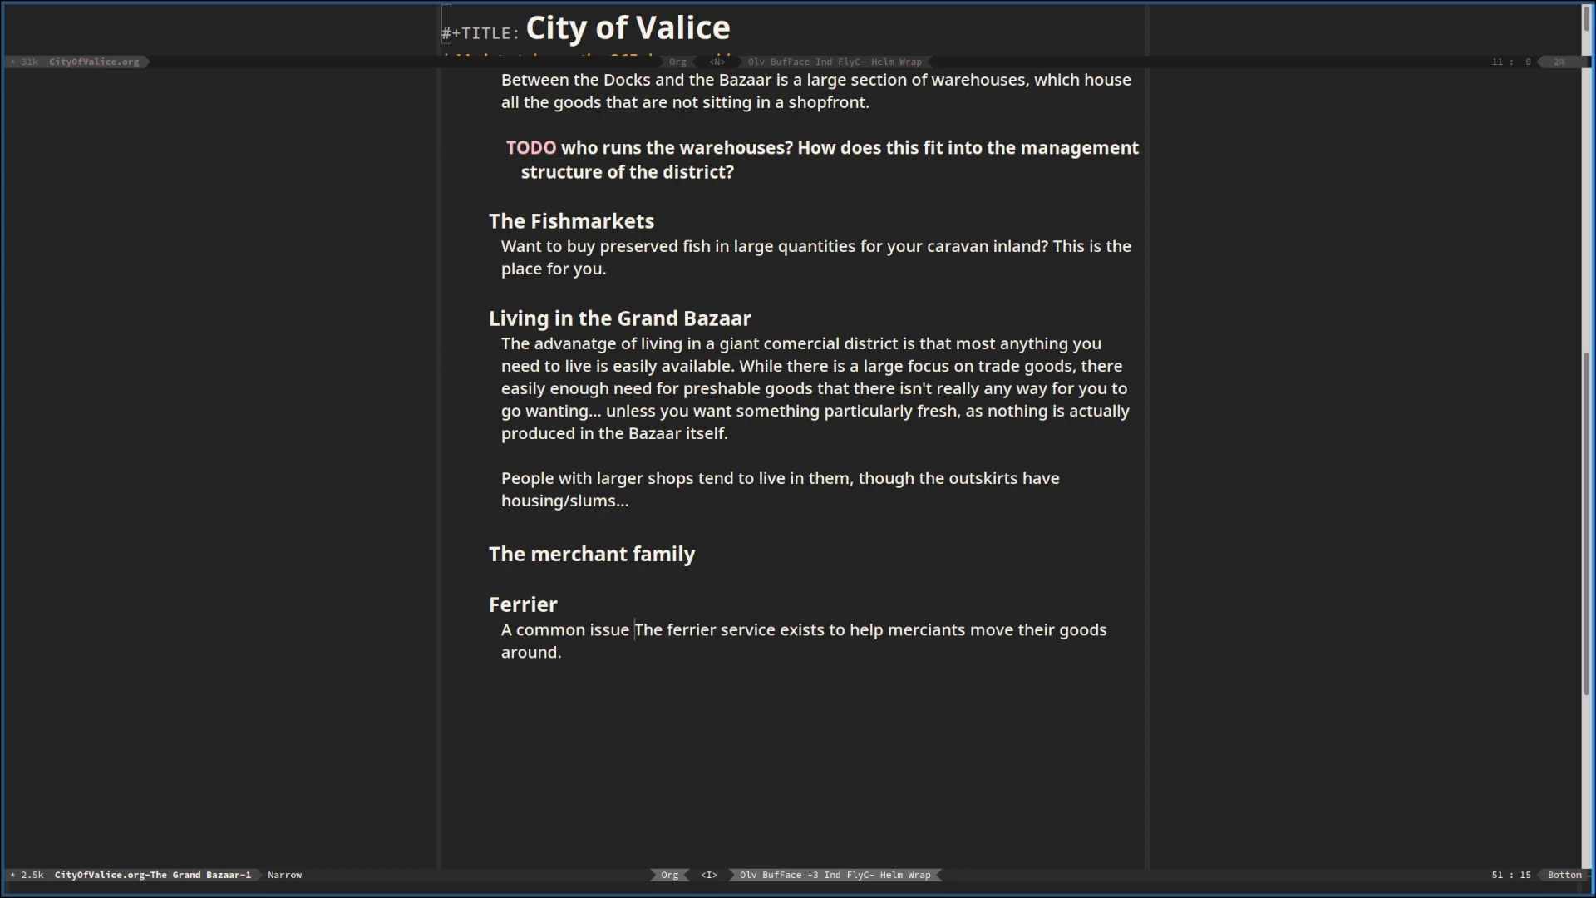
Start a new opening sentence under Ferrier, ahead of the existing one, with "A common issue with"
key("BackSpace")
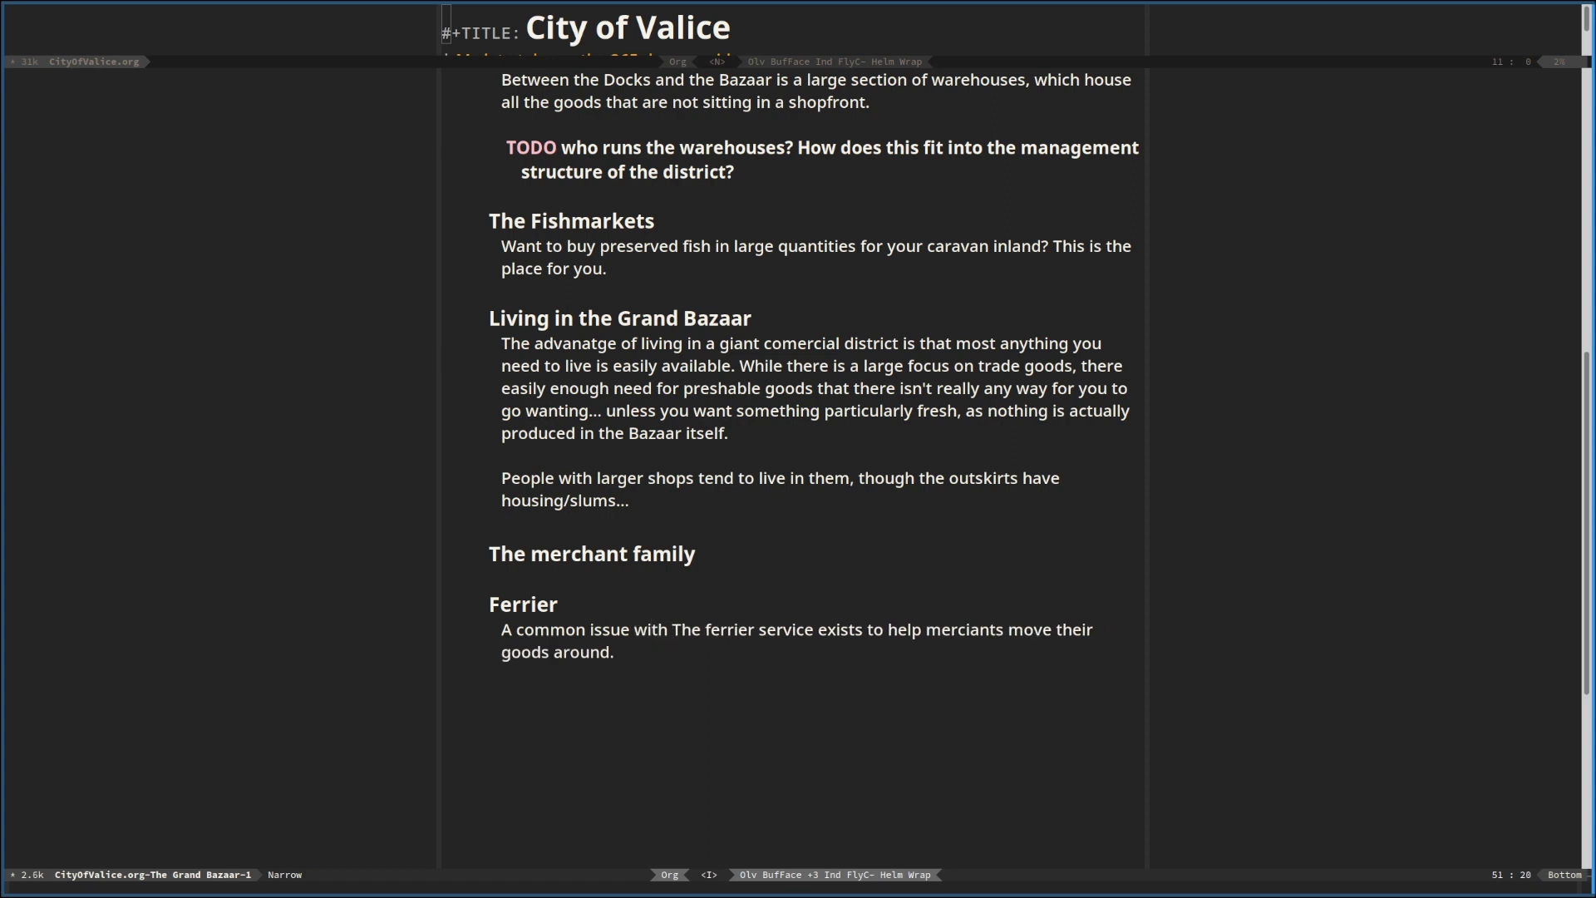
type("the C")
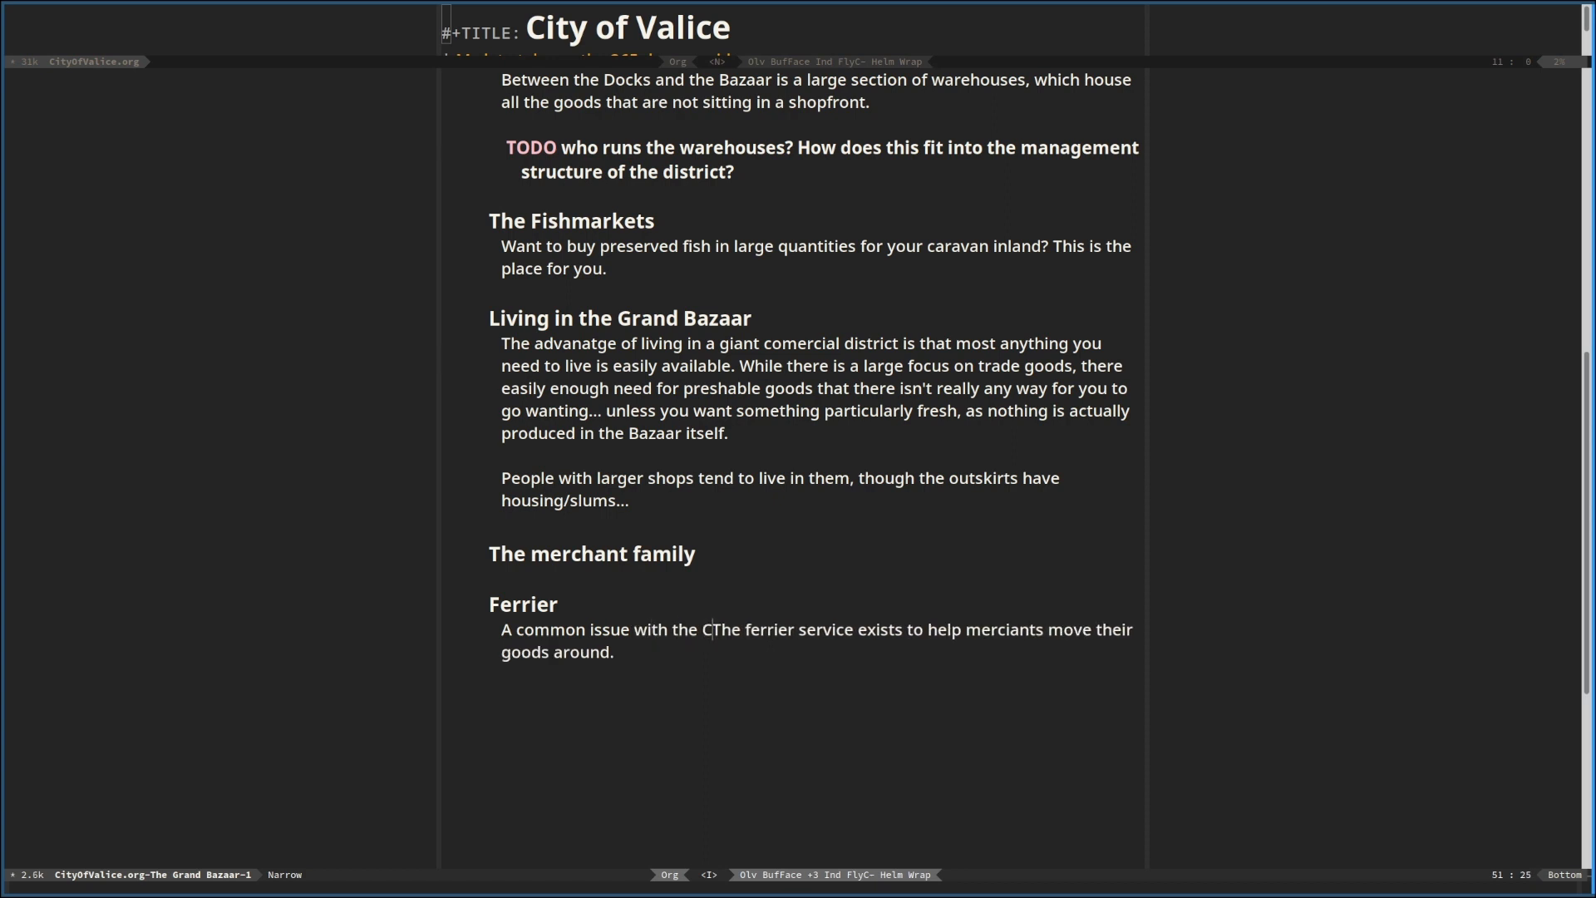
type("ity")
key("BackSpace")
key("BackSpace")
key("BackSpace")
key("BackSpace")
key("BackSpace")
key("BackSpace")
key("BackSpace")
key("BackSpace")
key("BackSpace")
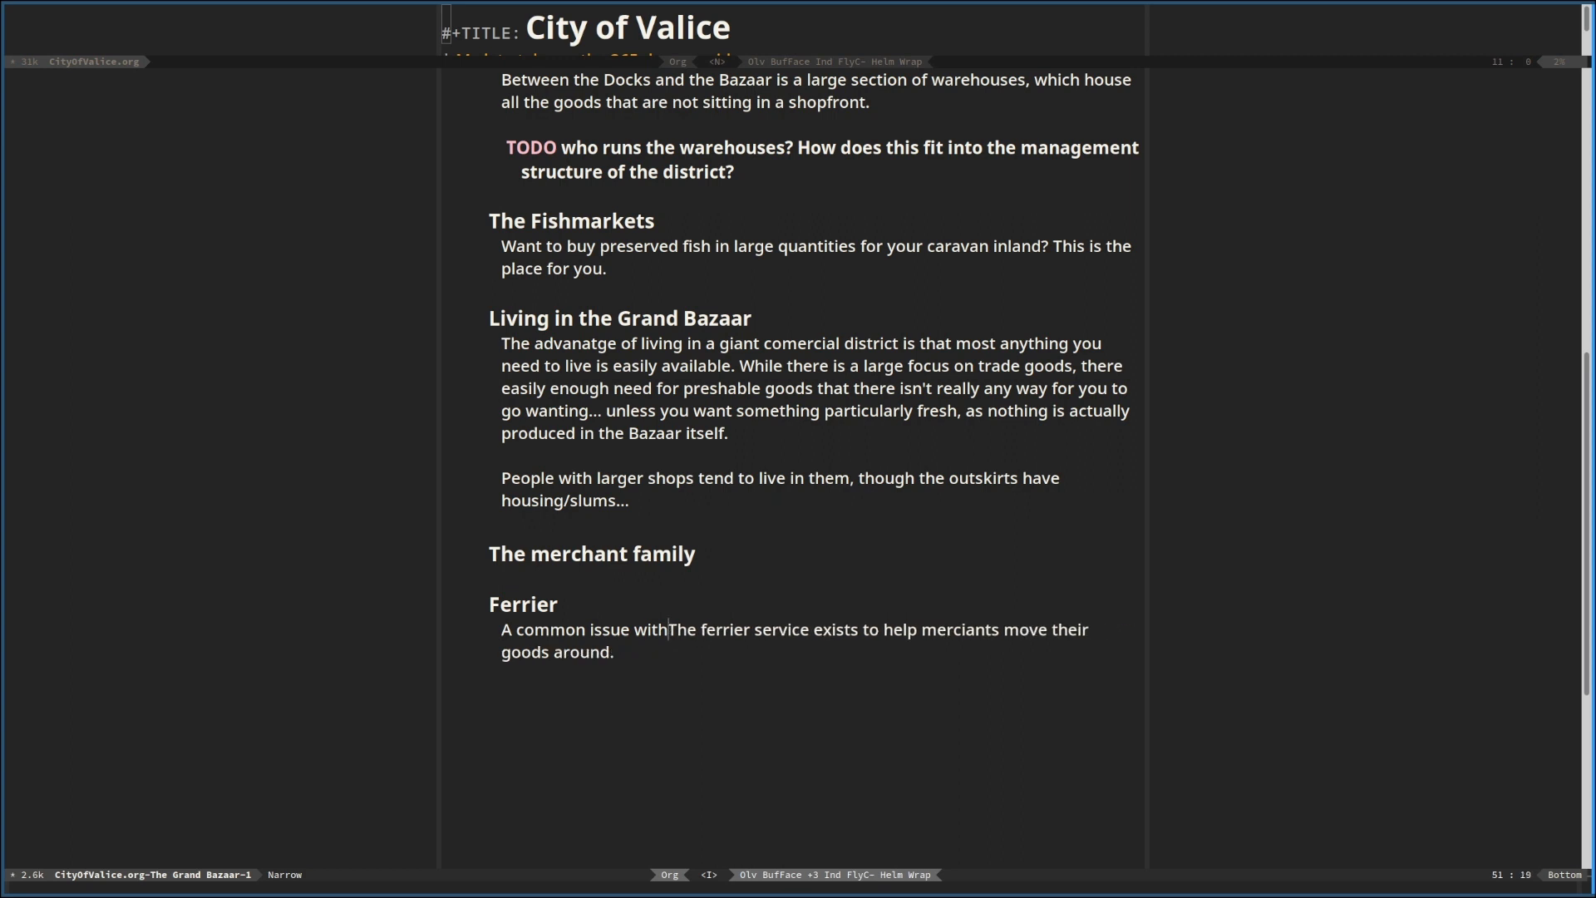
Continue the opening Ferrier sentence with "purchasing goods in the City of Valice"
type("purchas")
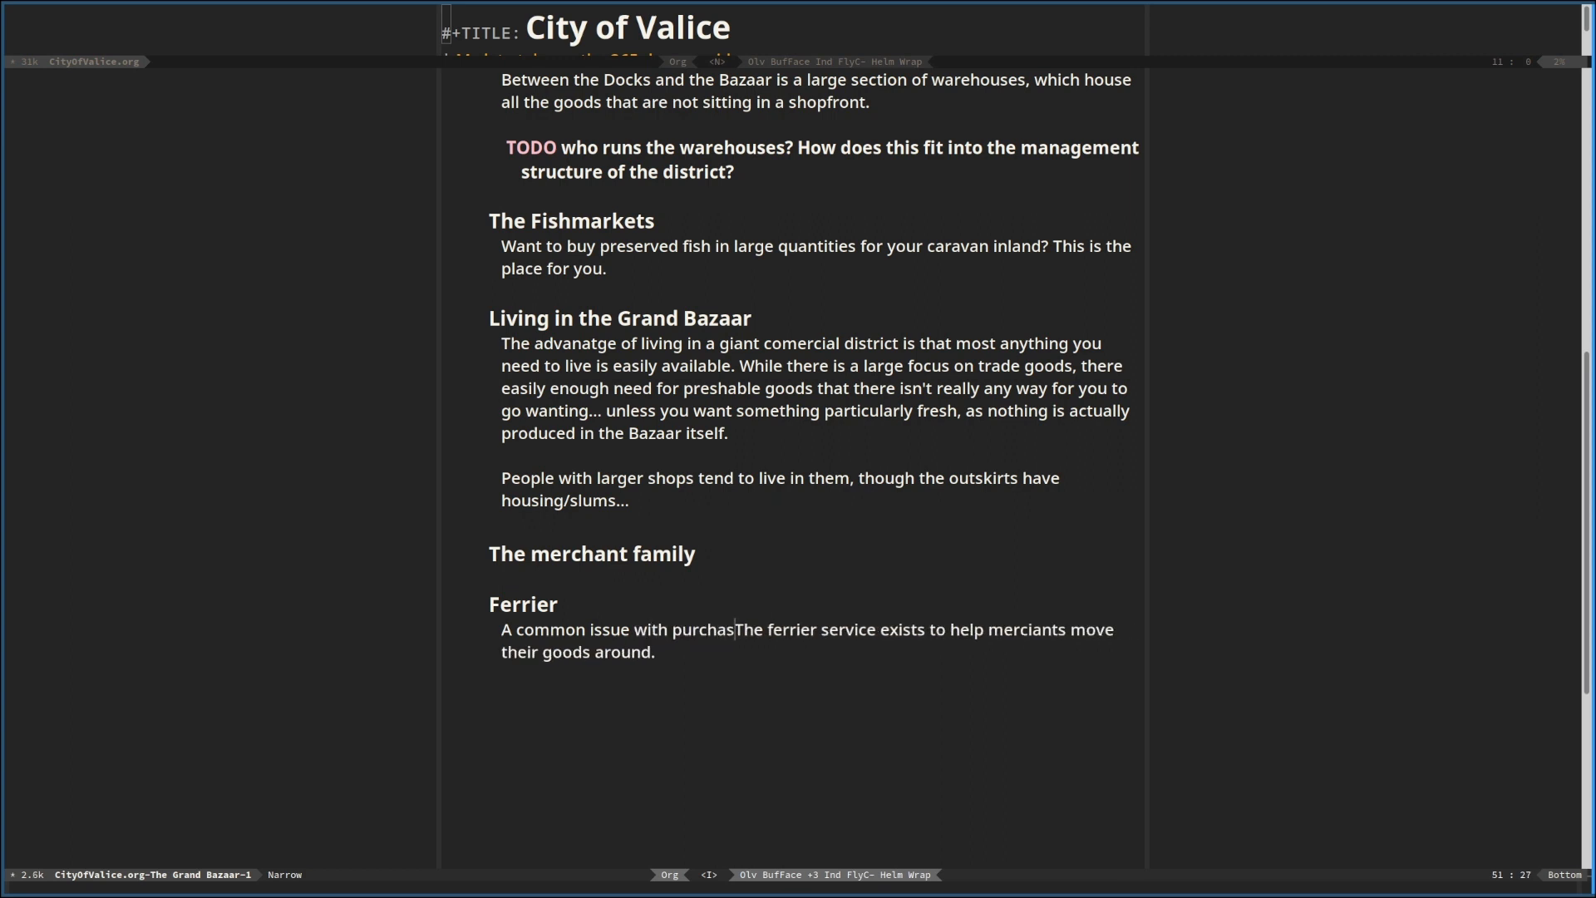
type("ing goods ")
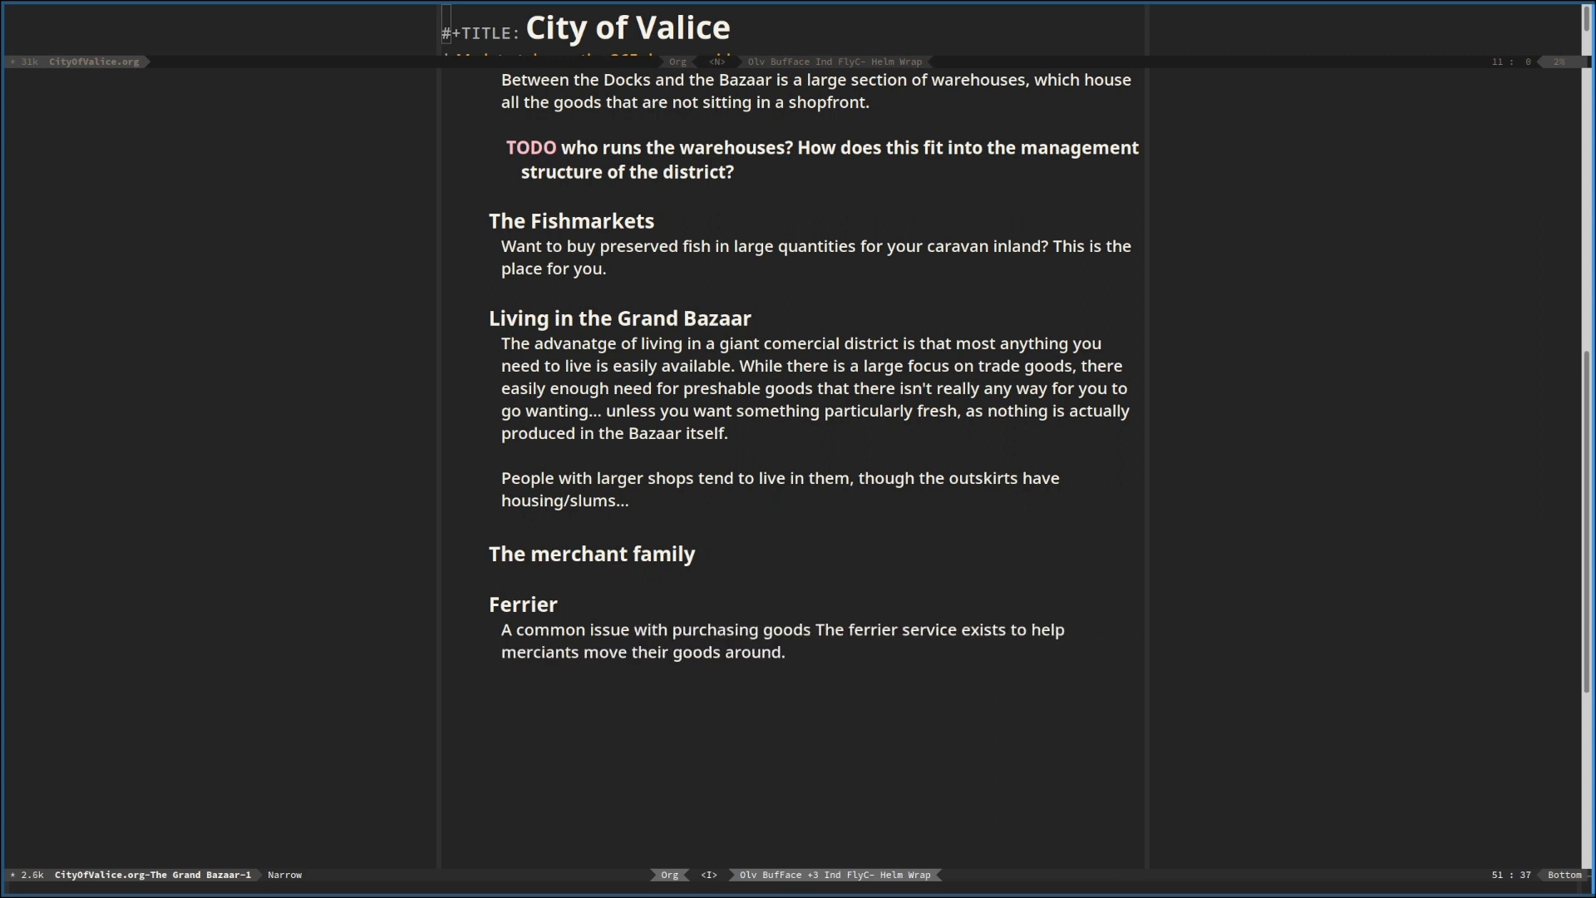
type("in the ")
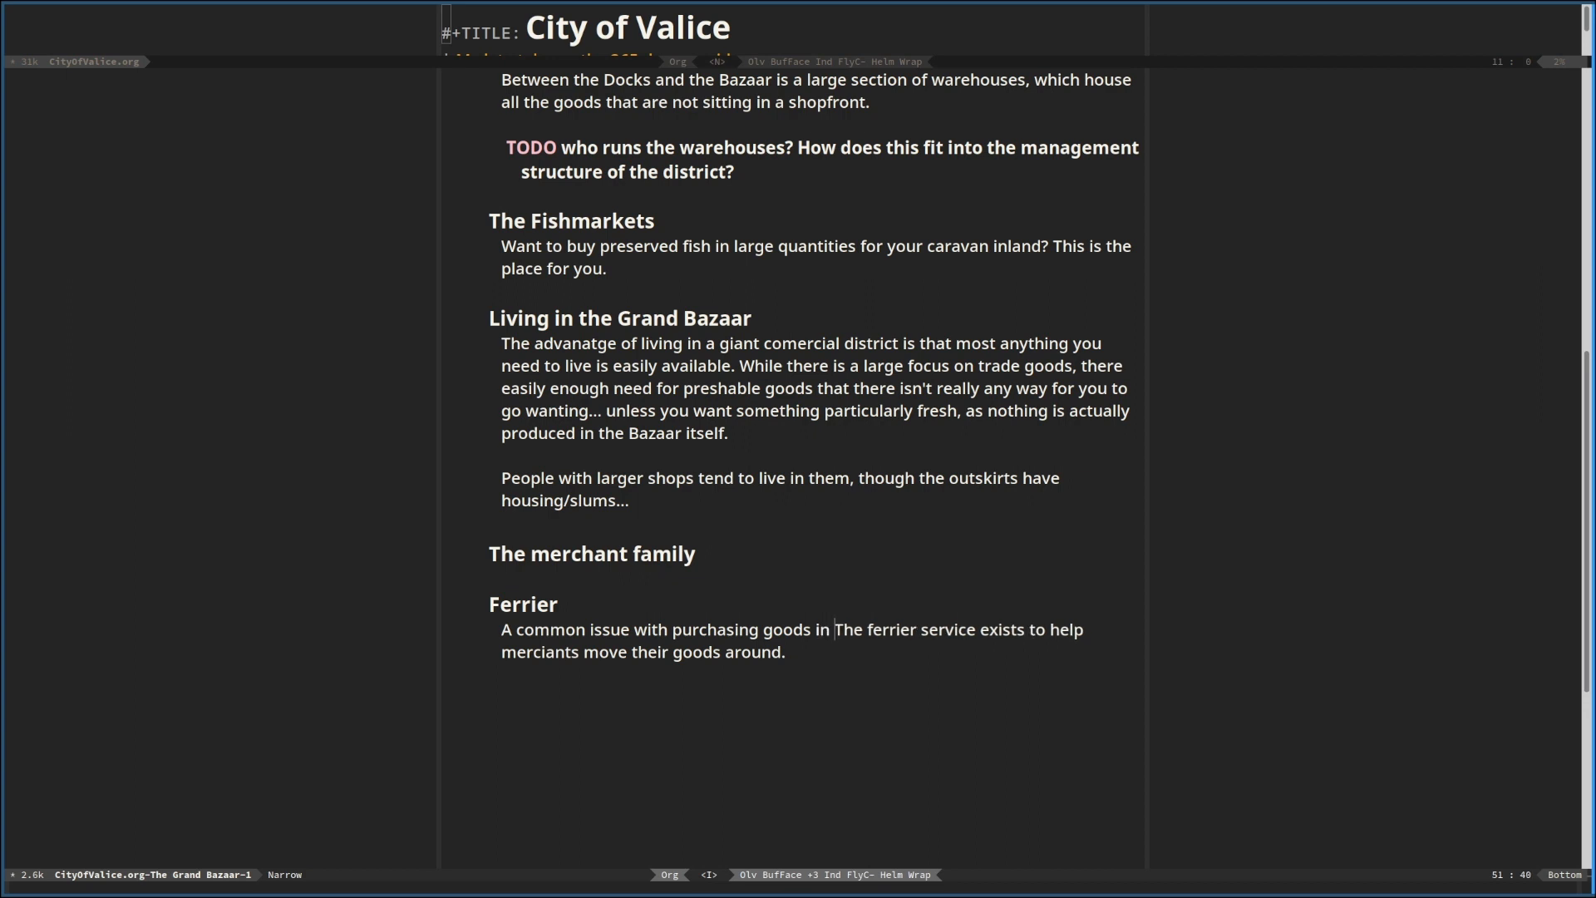
type("City of Valic")
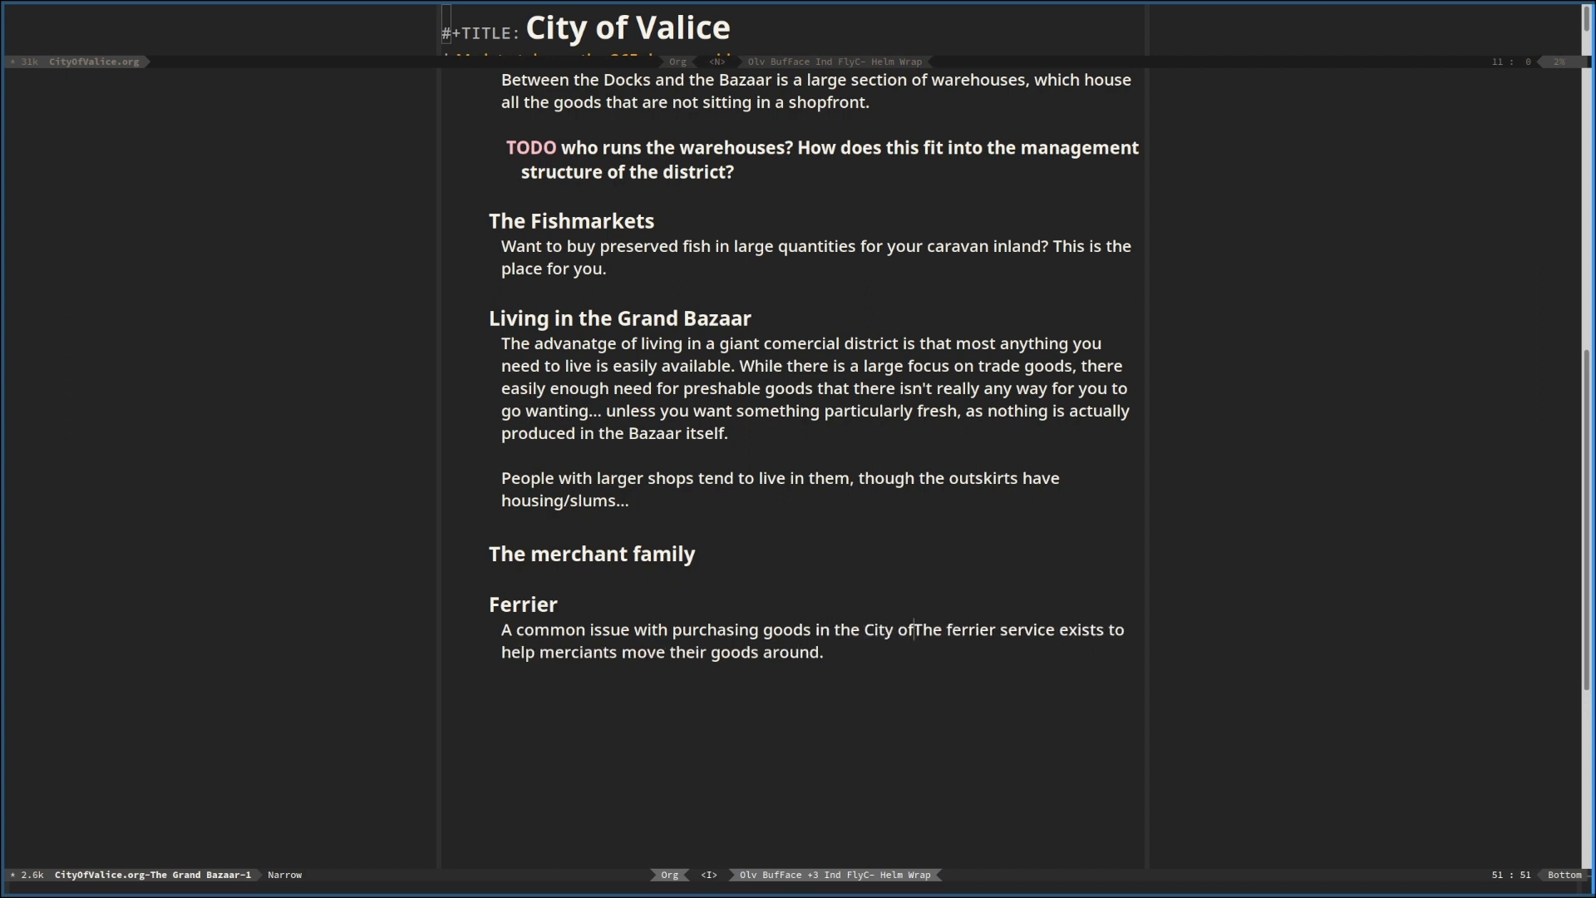
type("e")
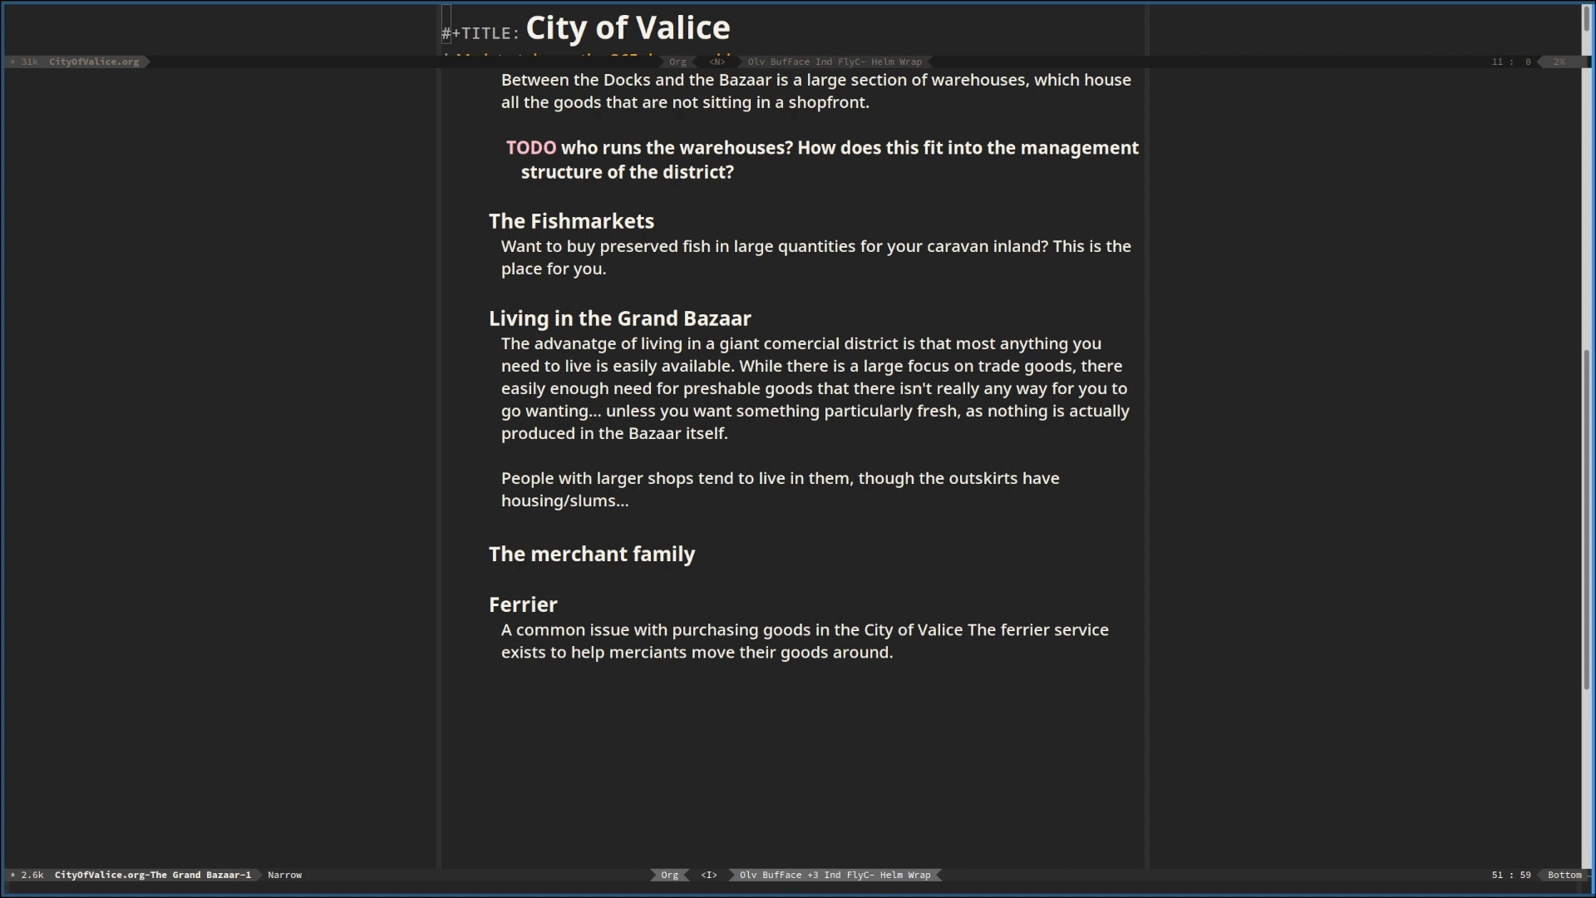
Extend the opening Ferrier sentence with ", particularly in the Grand Bazaar, is"
key("BackSpace")
type(", particularly ")
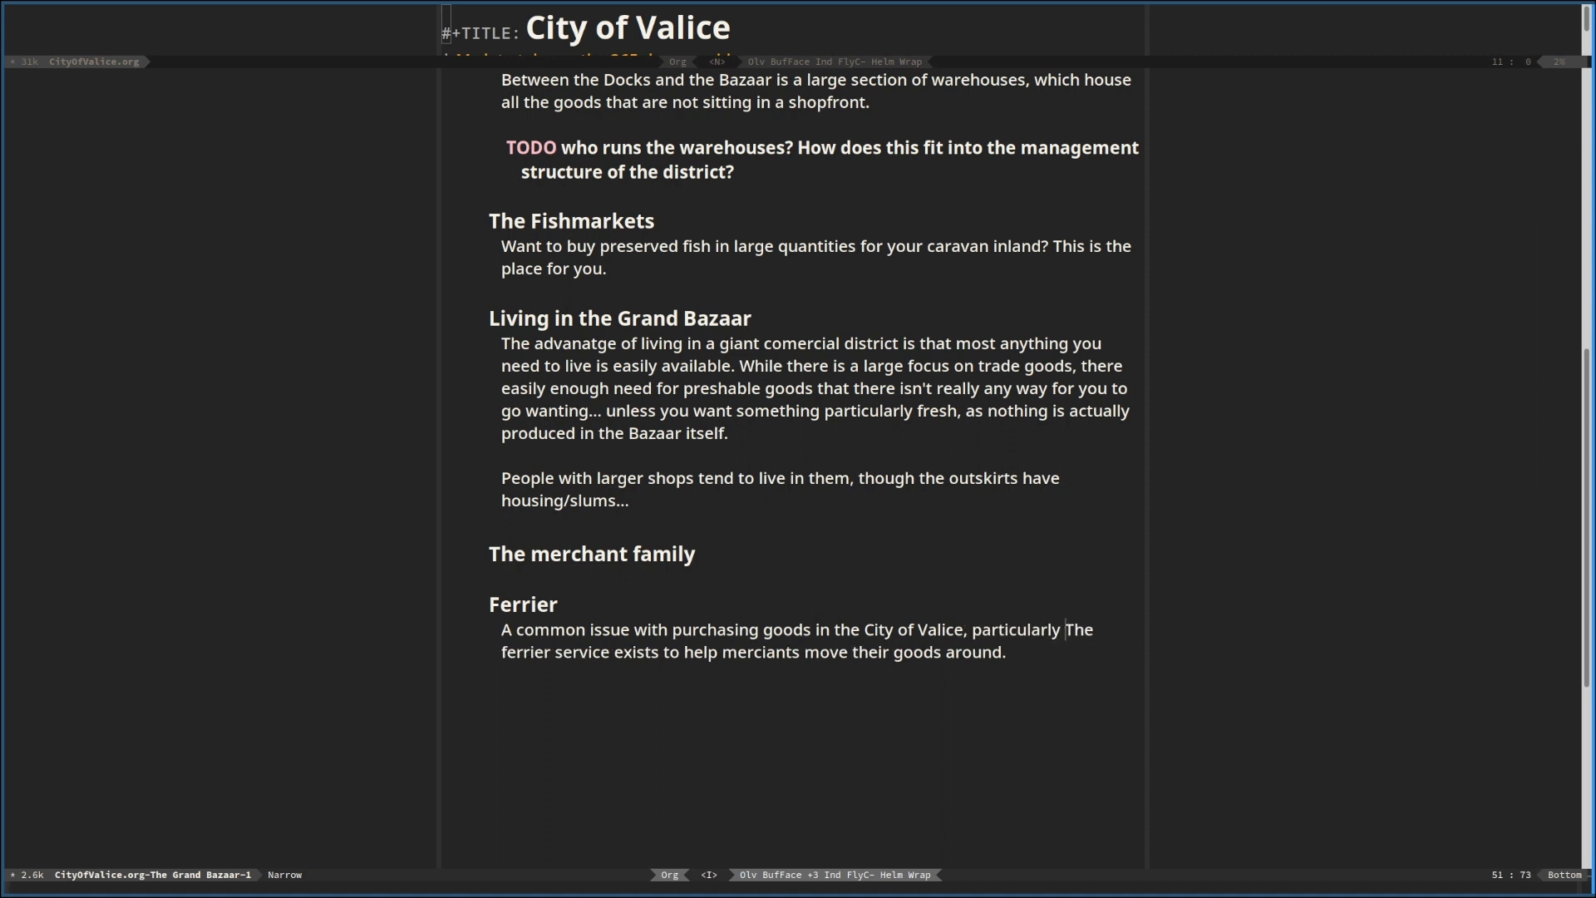
type("in the Grand M")
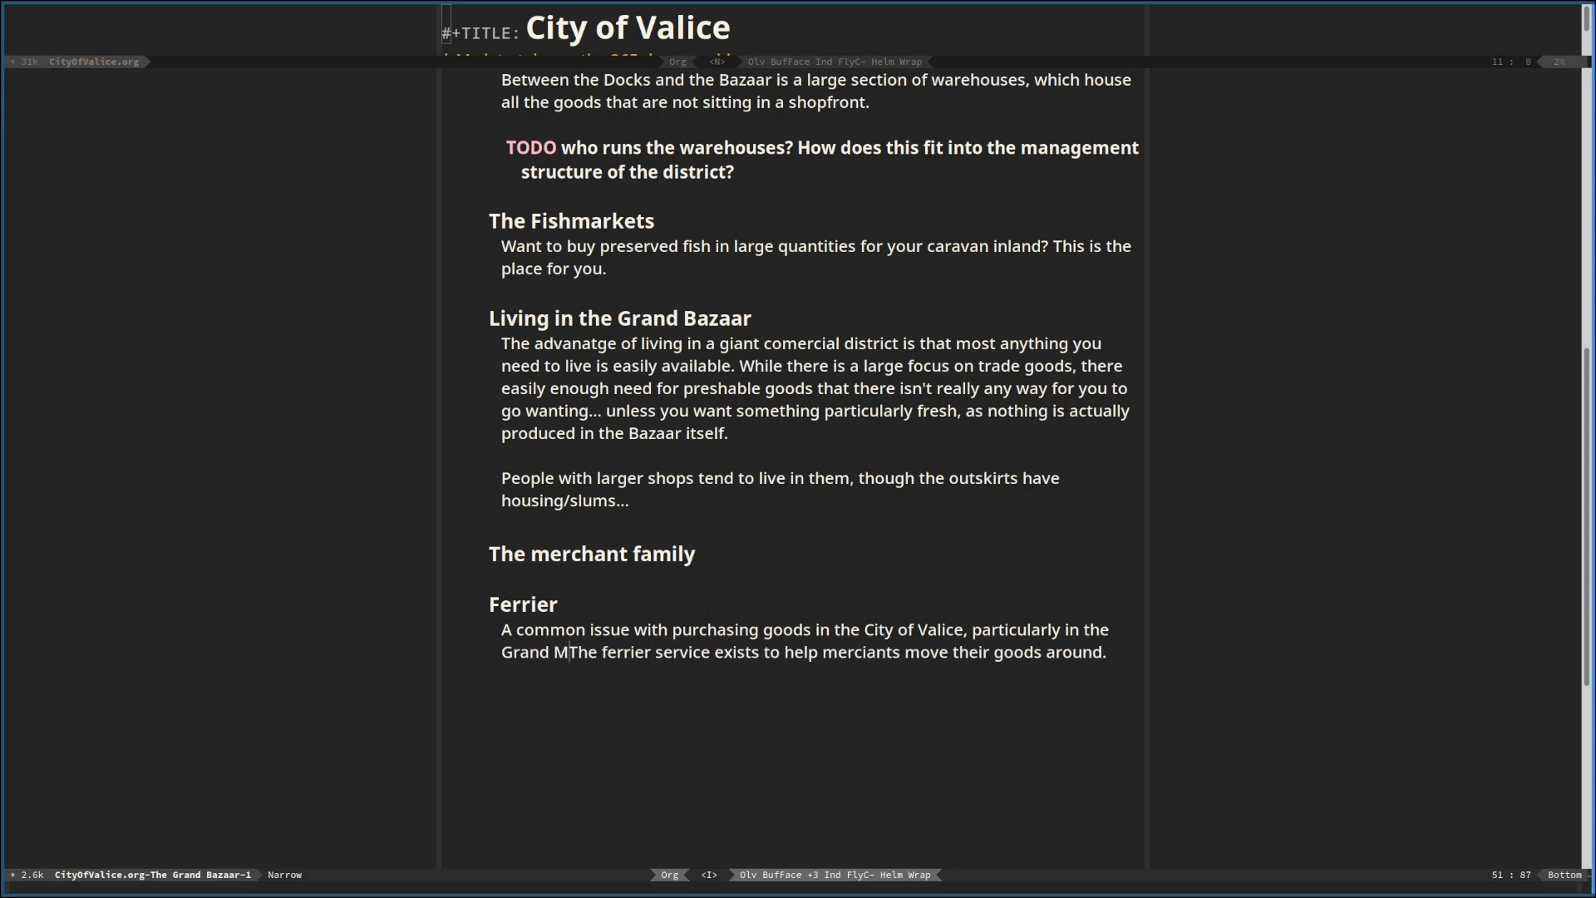
key("BackSpace")
type("Bazaar,")
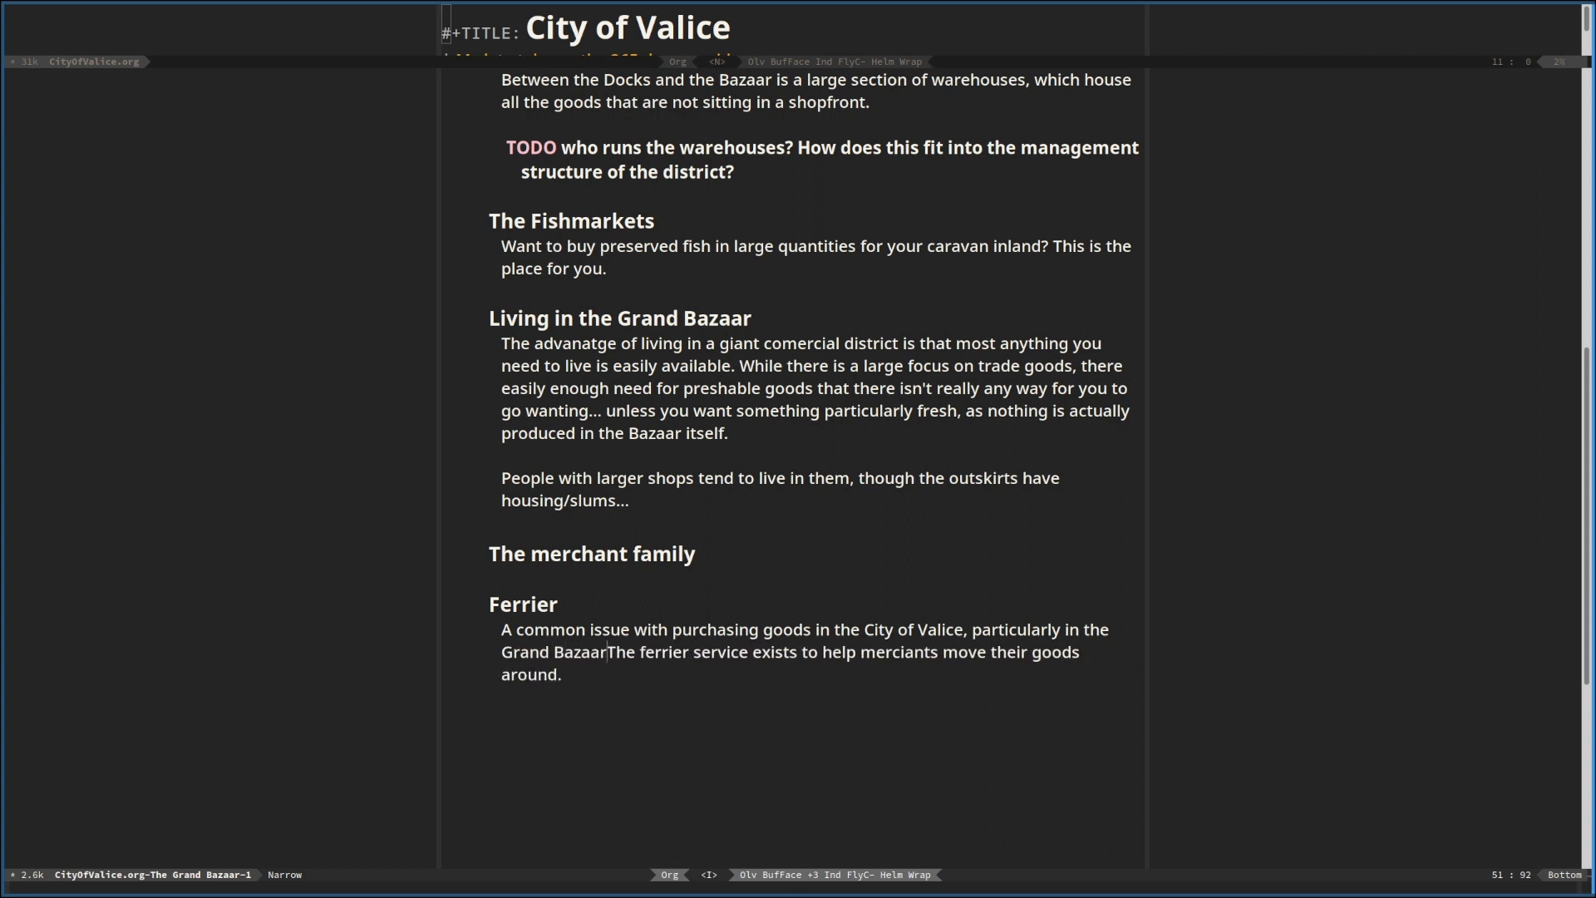
type(" is")
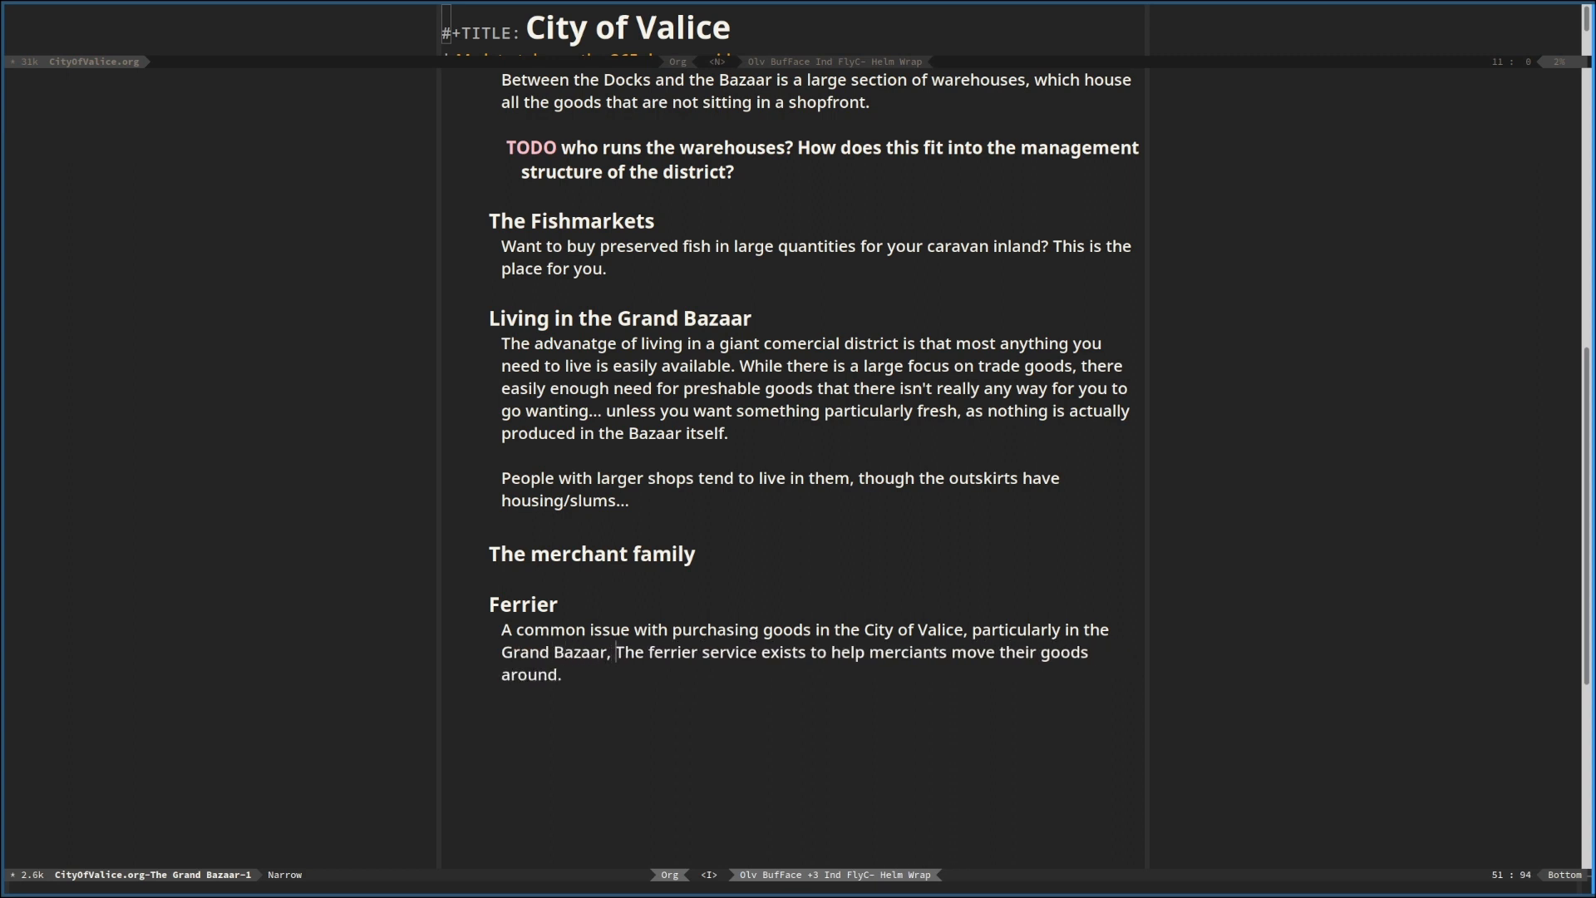
type(" gettinTh")
key("BackSpace")
key("BackSpace")
type("gettin")
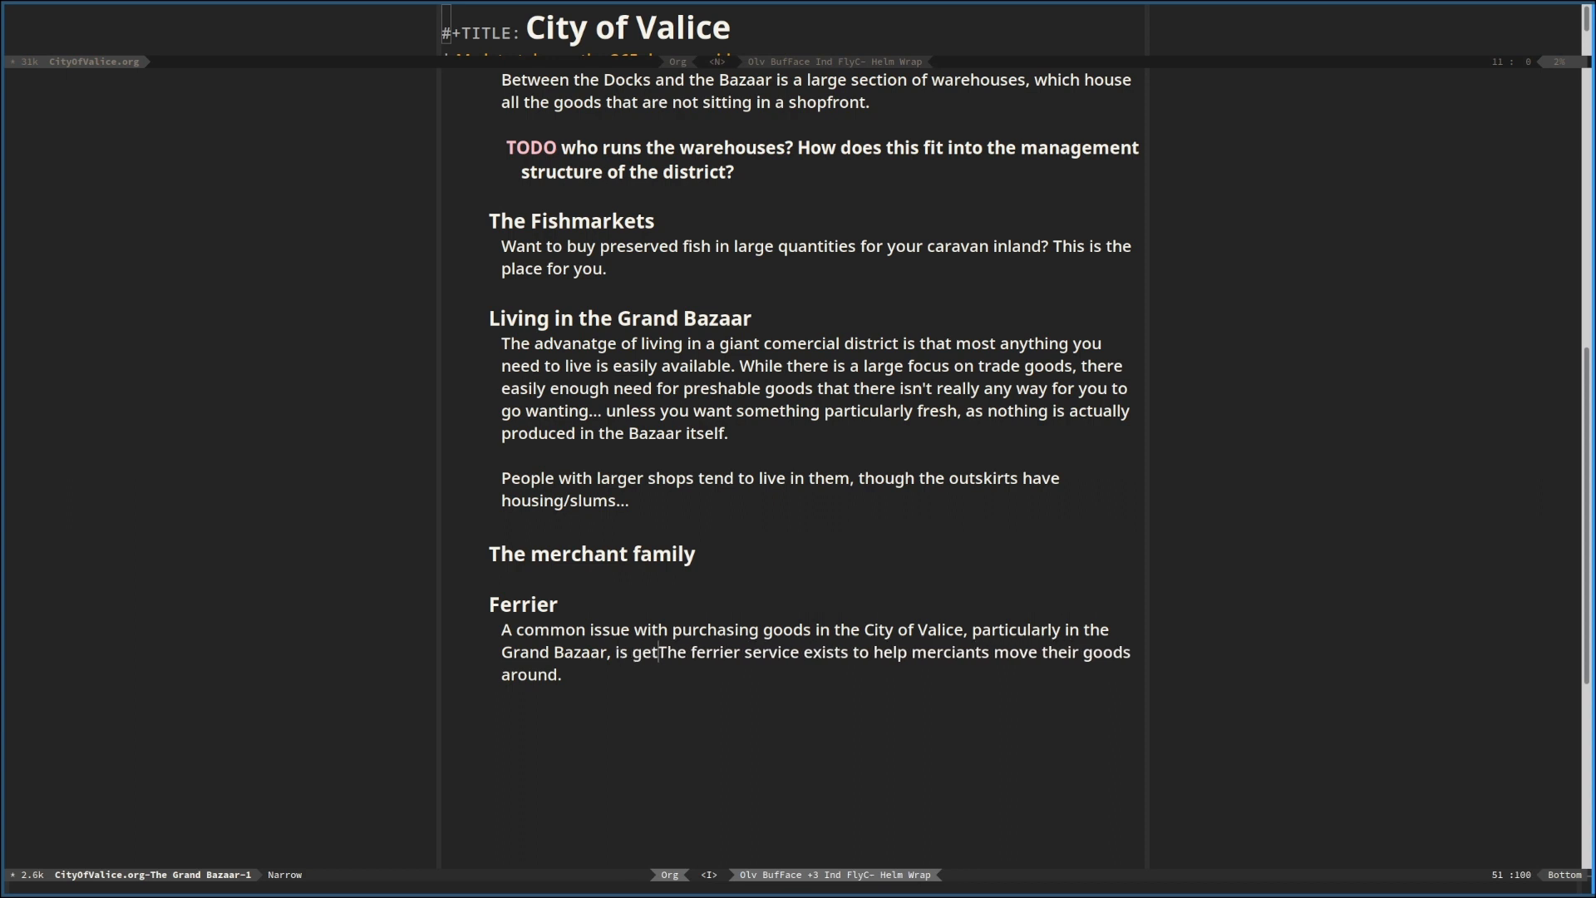
type("g ")
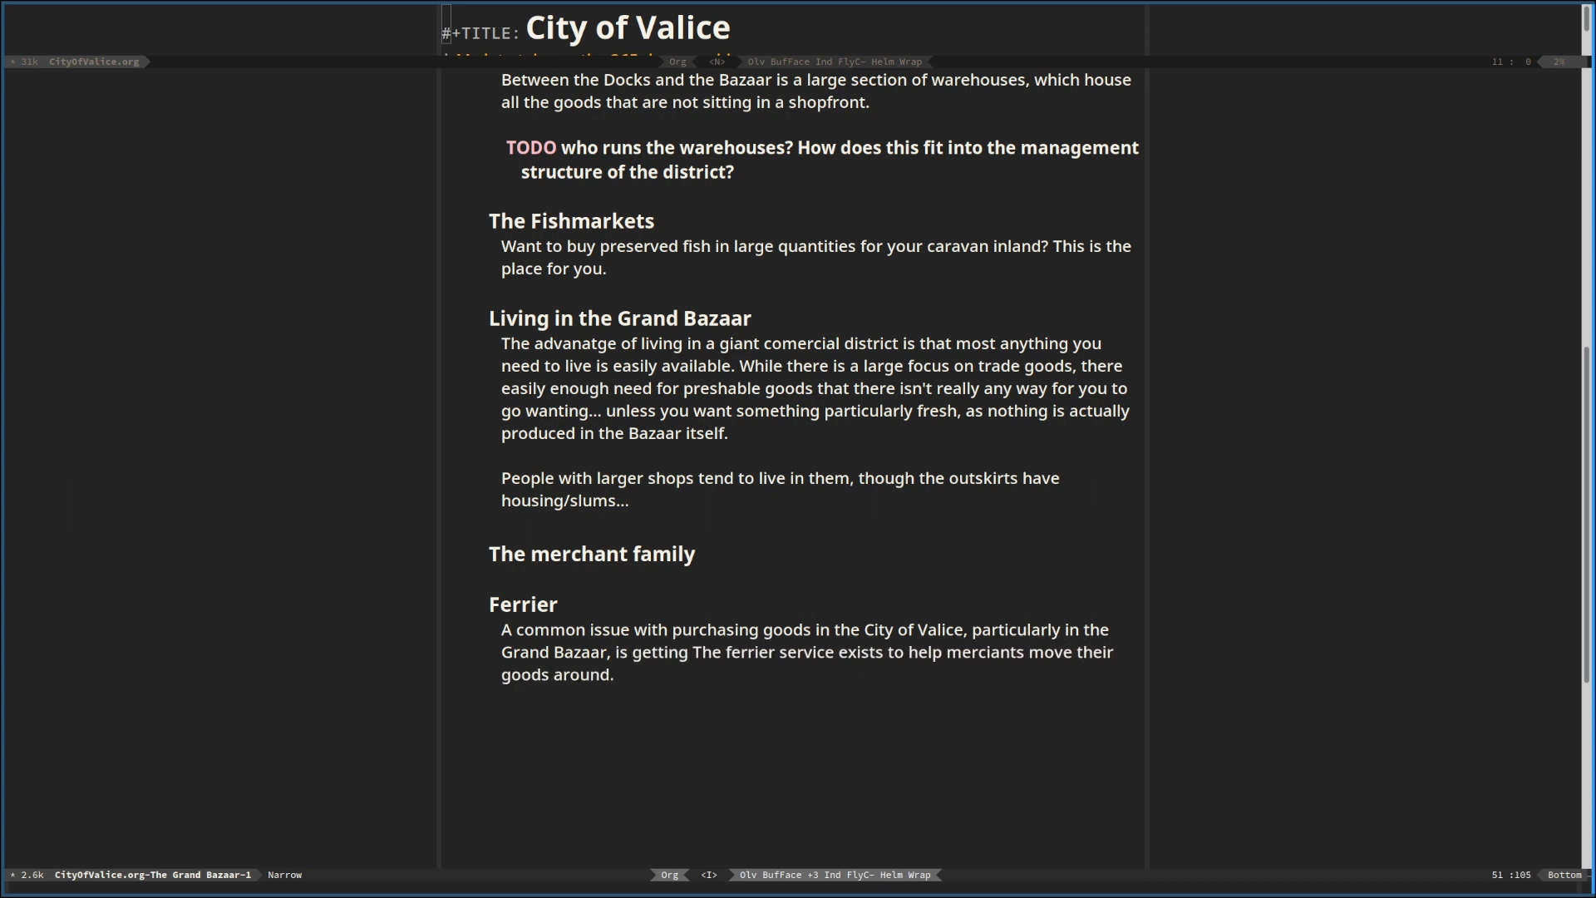
type("those goods ")
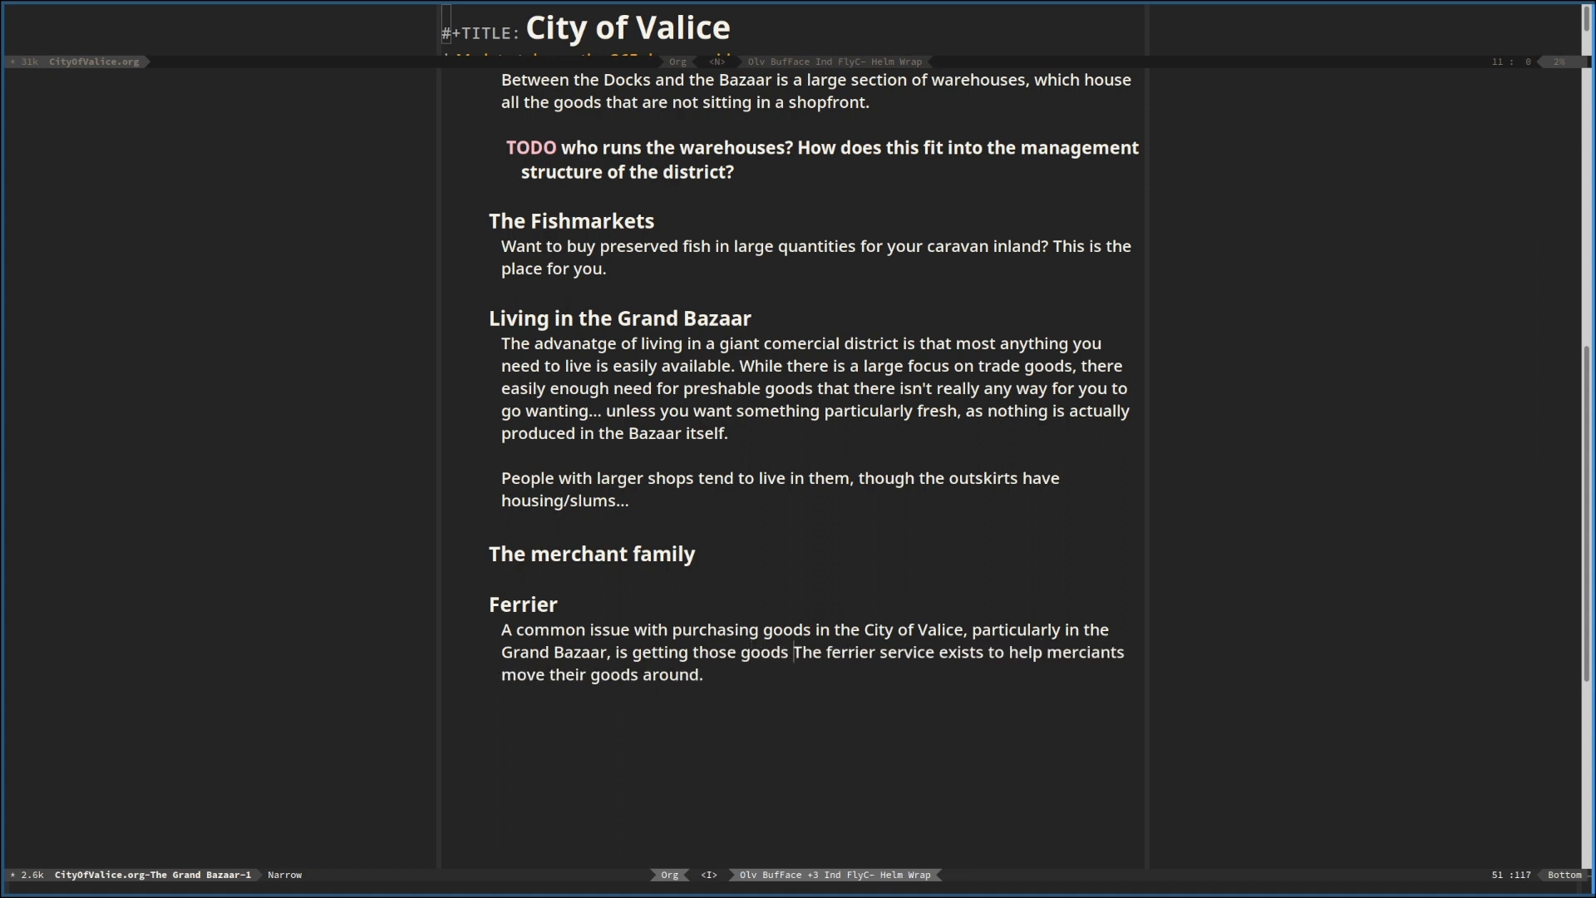
type("to your ")
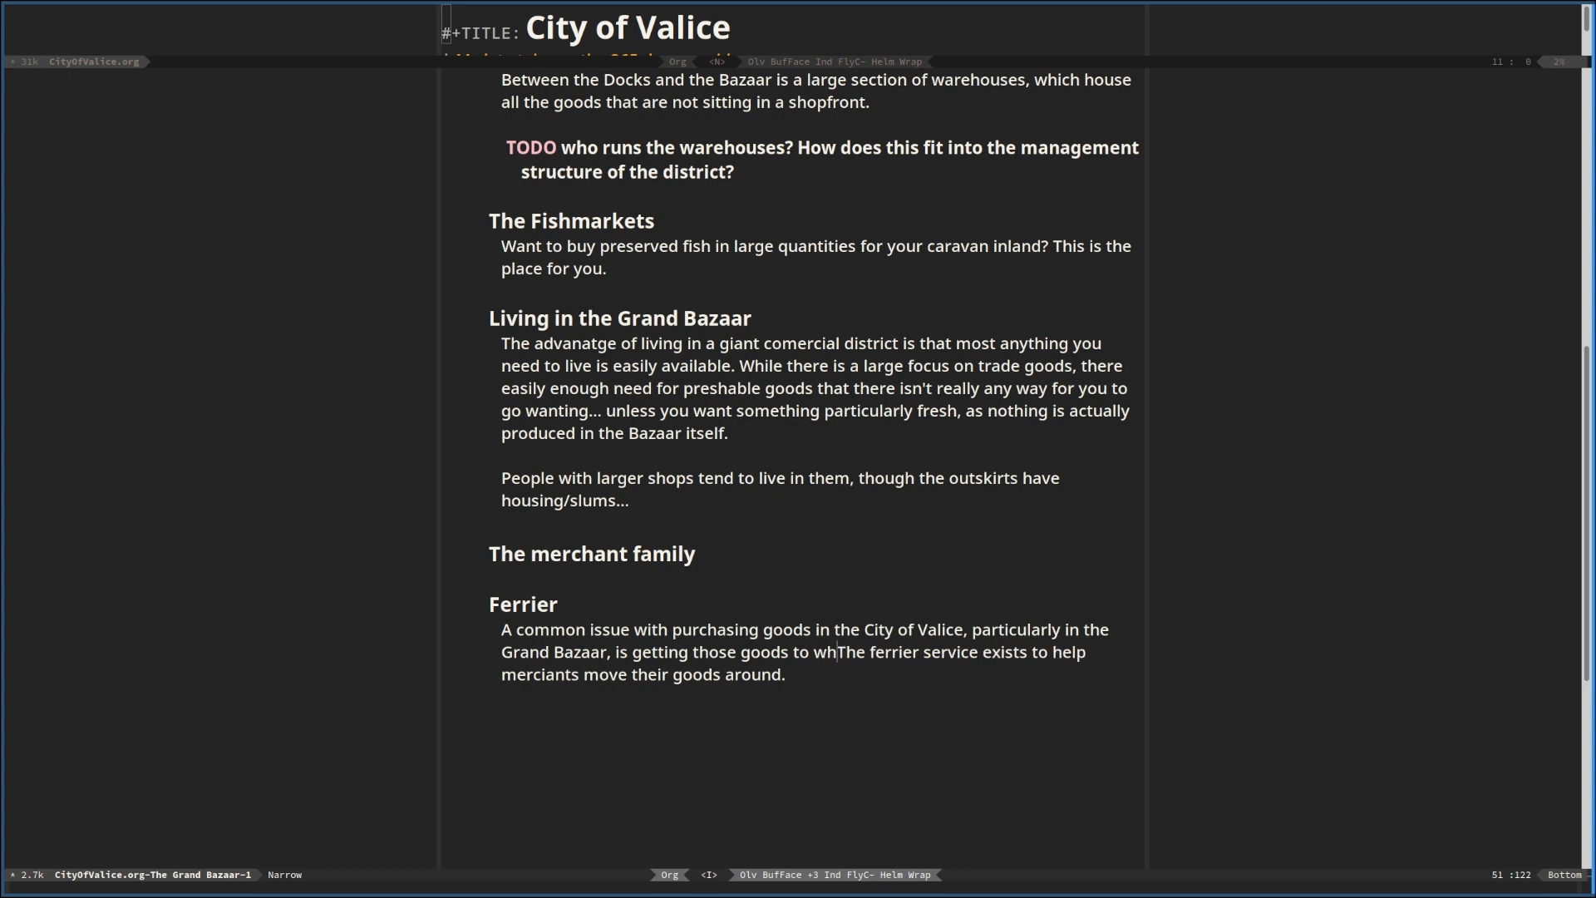
type("you want to")
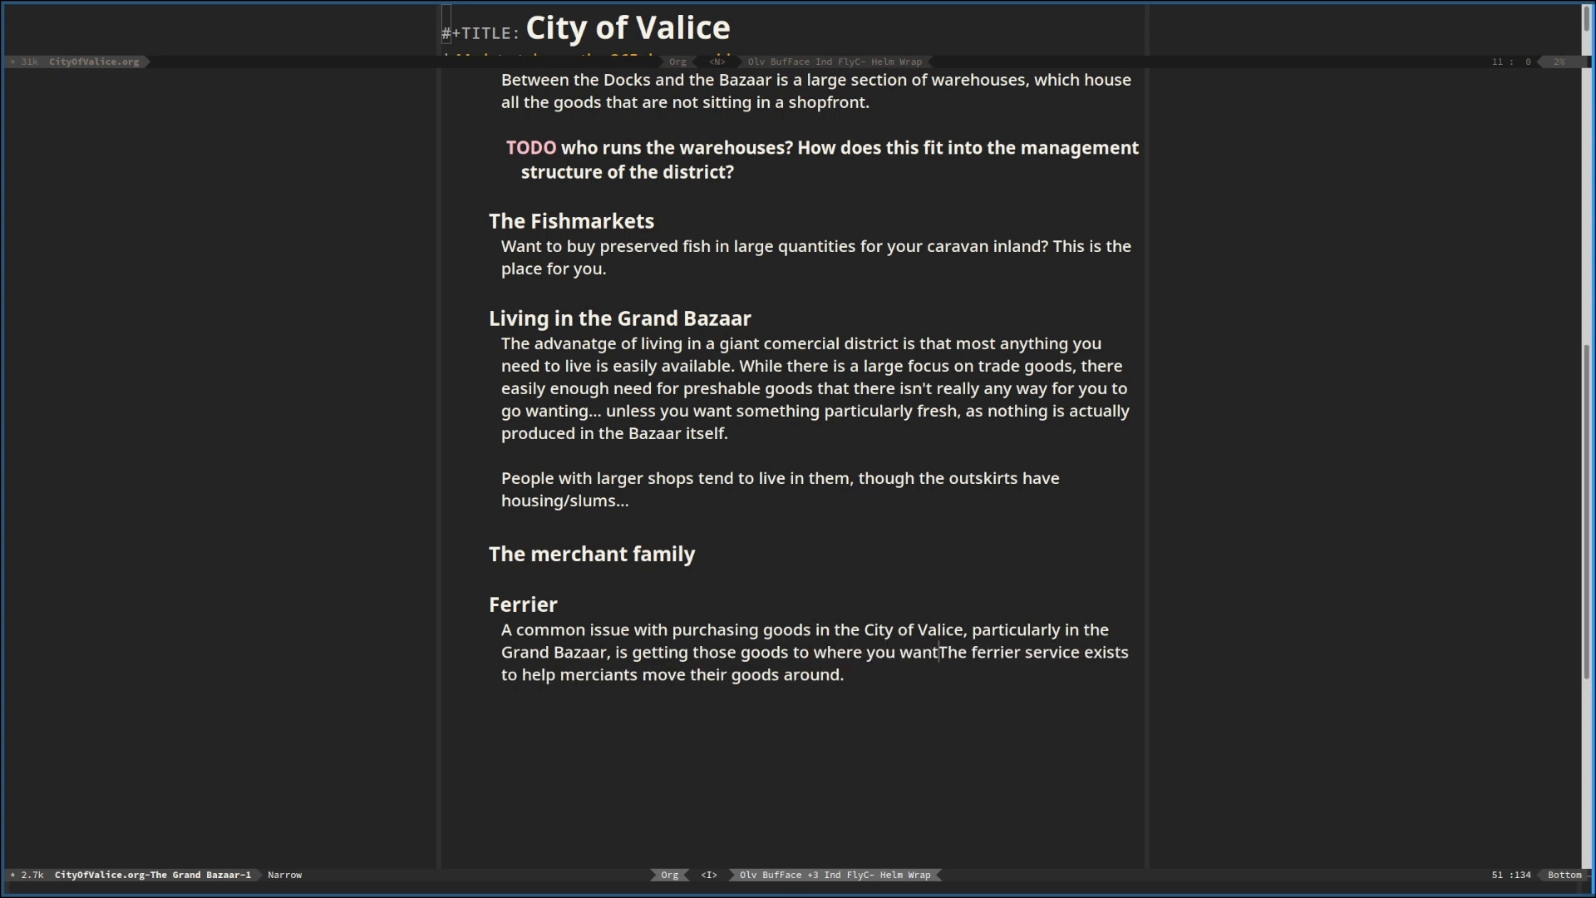
key("BackSpace")
key("BackSpace")
key("BackSpace")
key("BackSpace")
key("BackSpace")
key("BackSpace")
key("BackSpace")
key("BackSpace")
key("BackSpace")
key("BackSpace")
key("BackSpace")
key("BackSpace")
key("BackSpace")
key("BackSpace")
key("BackSpace")
key("BackSpace")
key("BackSpace")
key("BackSpace")
key("BackSpace")
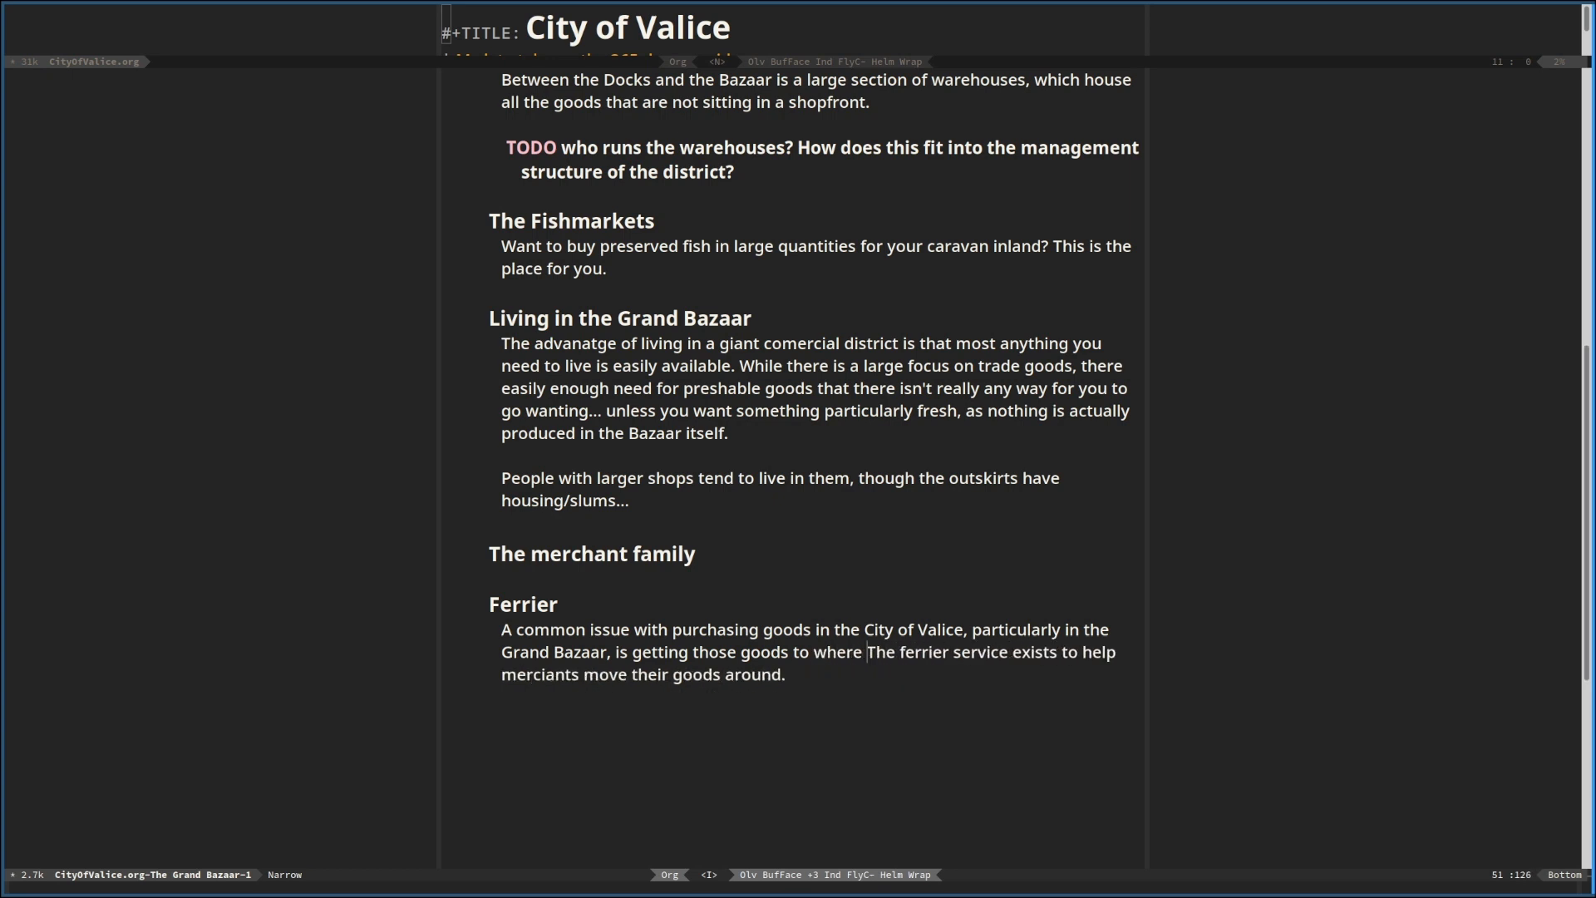
type("ou")
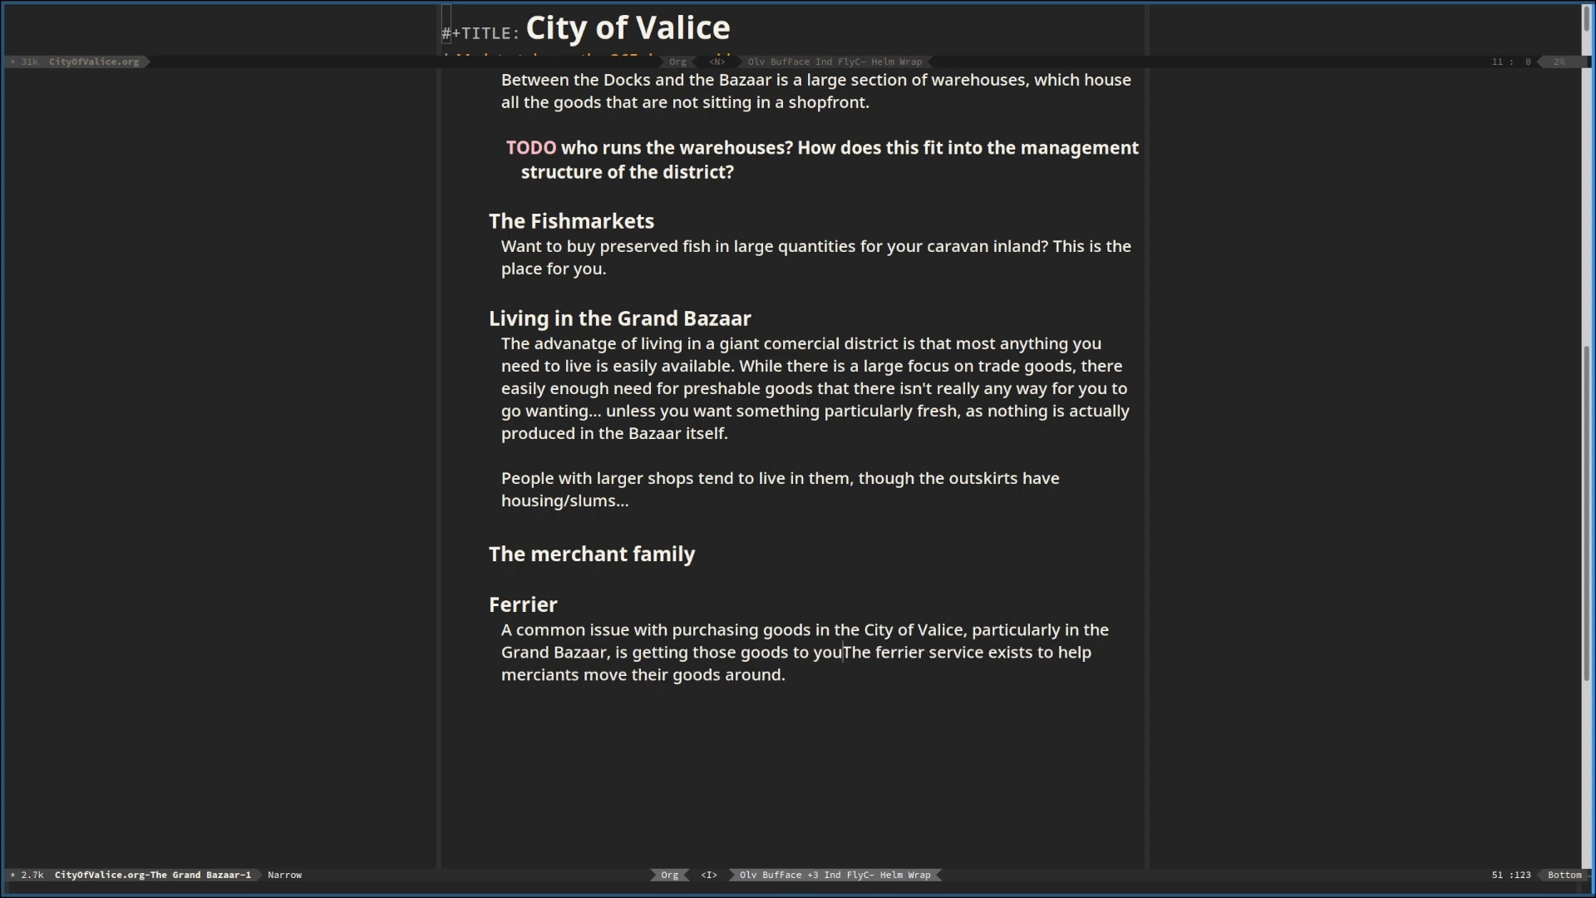
type(" you.")
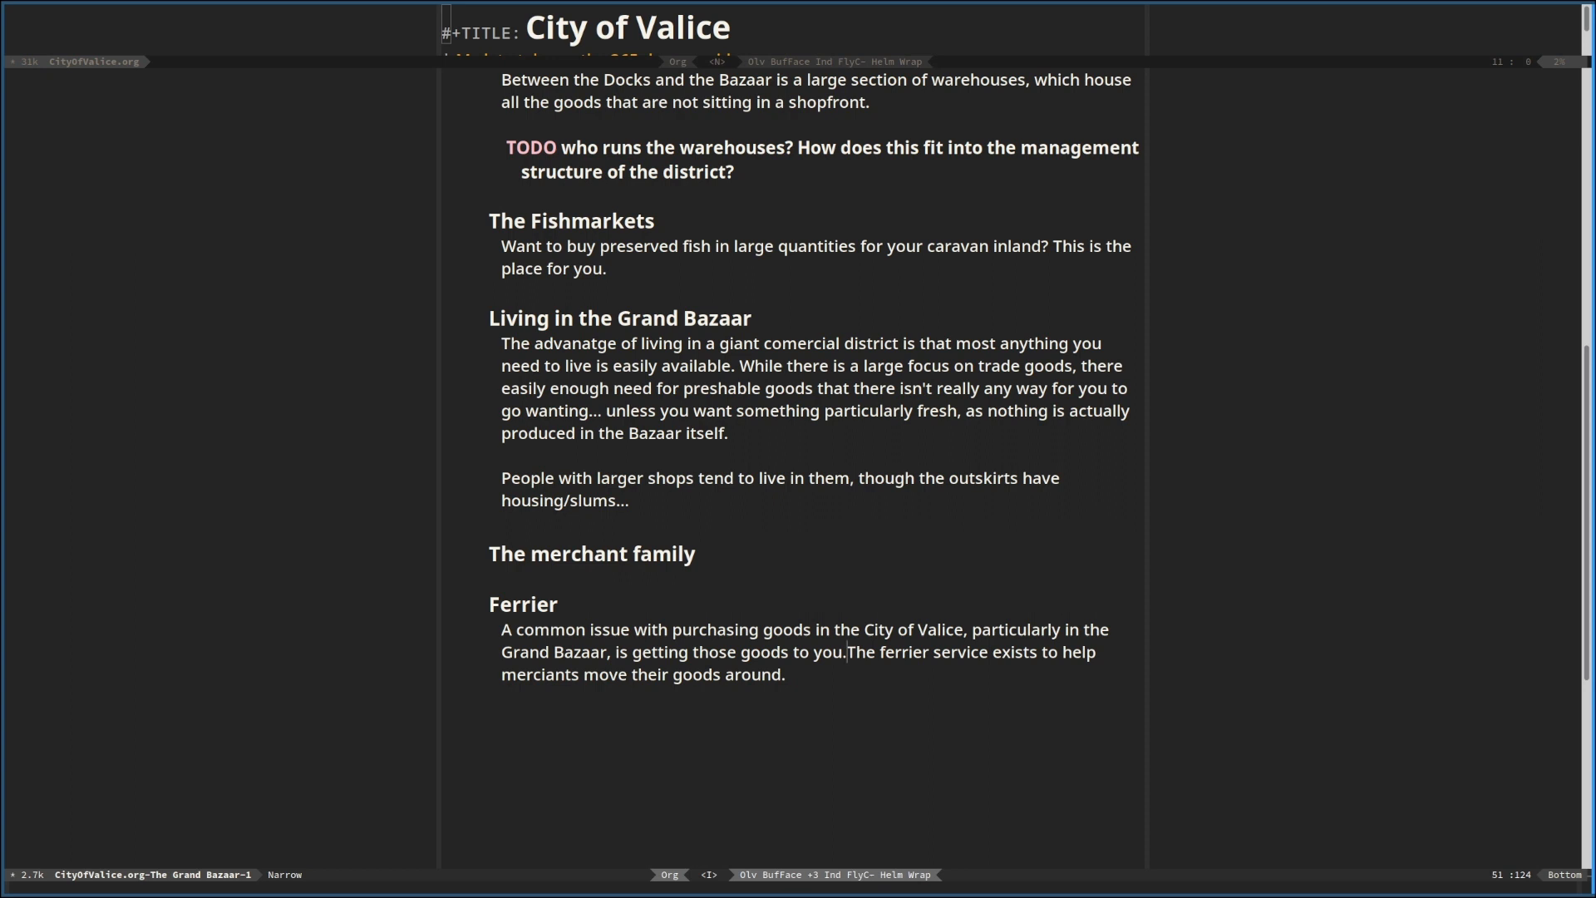
key("BackSpace")
key("BackSpace")
key("BackSpace")
key("BackSpace")
key("BackSpace")
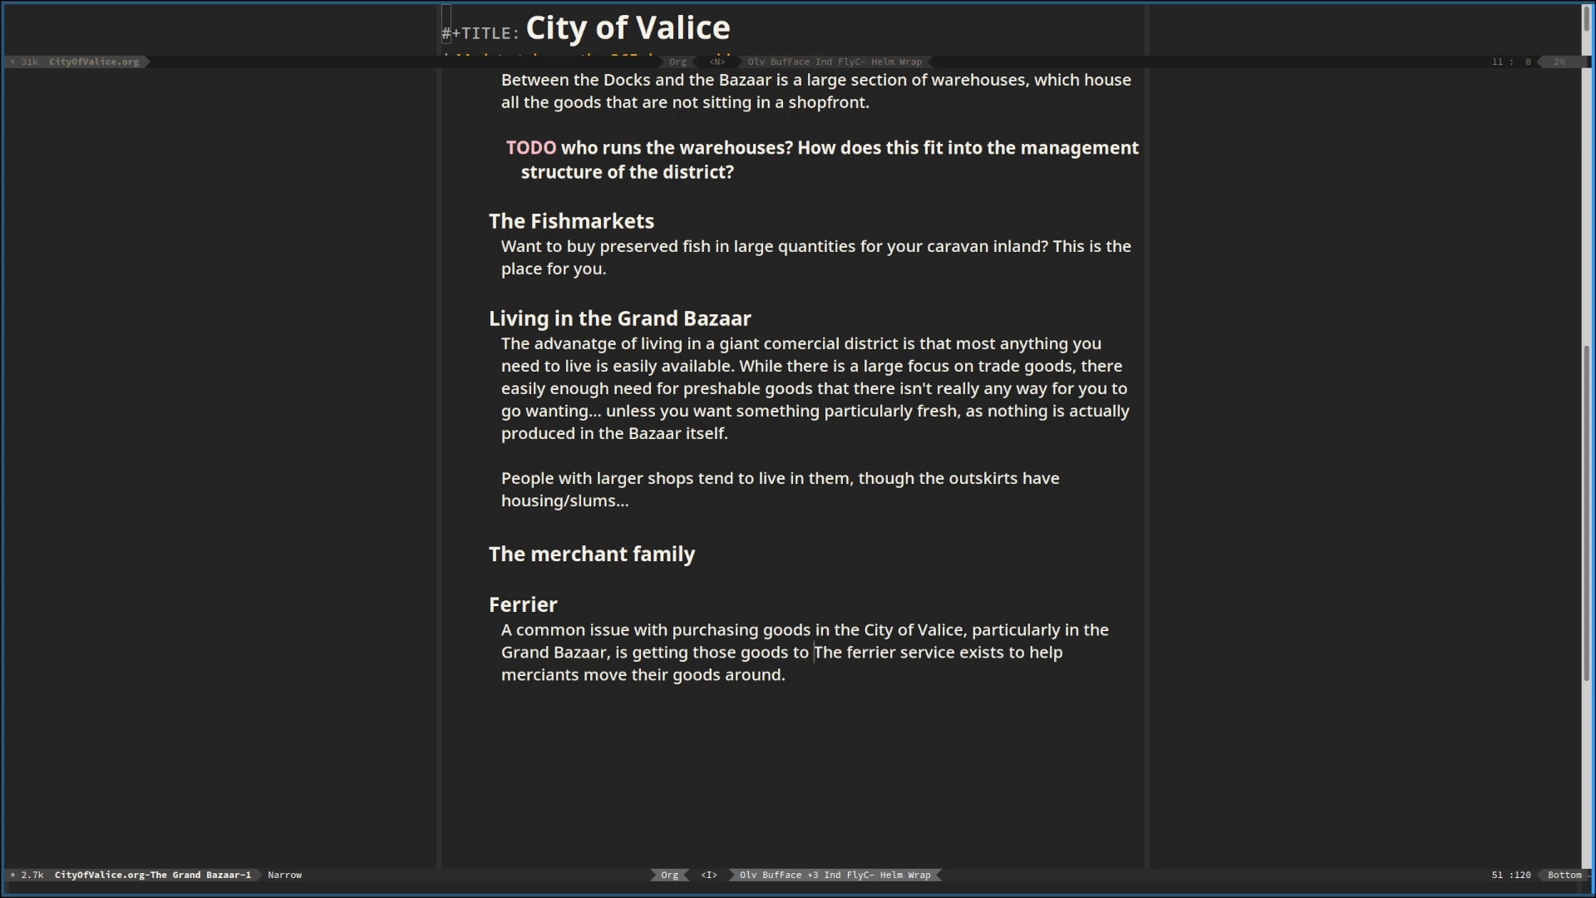
key("BackSpace")
key("BackSpace")
key("BackSpace")
key("BackSpace")
key("BackSpace")
key("BackSpace")
key("BackSpace")
key("BackSpace")
key("BackSpace")
key("BackSpace")
key("BackSpace")
key("BackSpace")
key("BackSpace")
key("BackSpace")
key("BackSpace")
key("BackSpace")
key("BackSpace")
key("BackSpace")
key("BackSpace")
key("BackSpace")
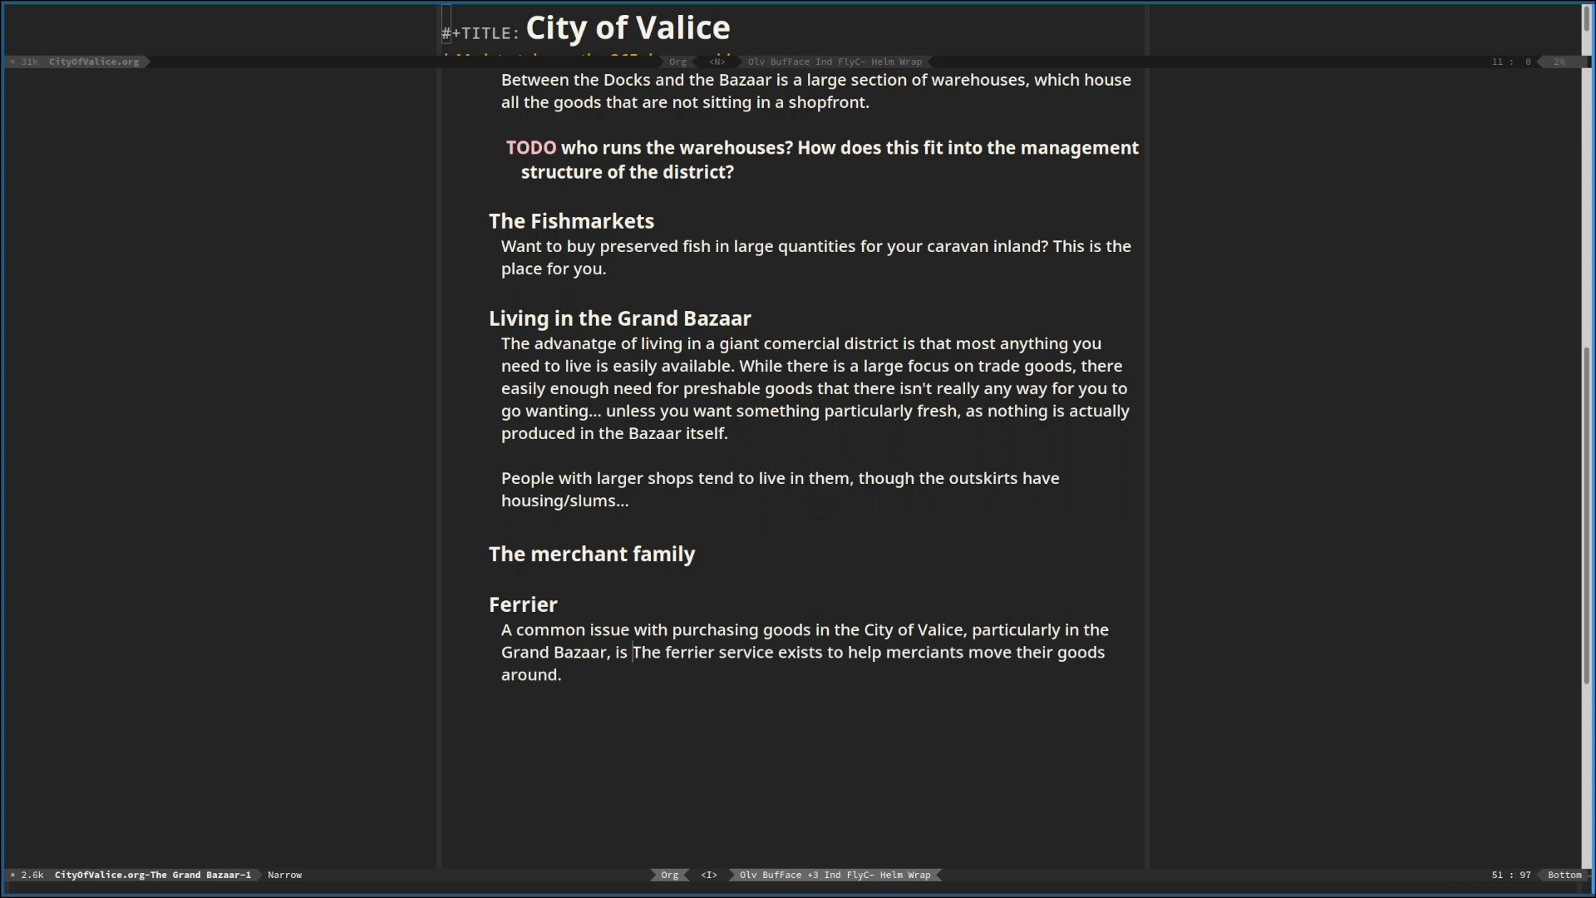
Finish the opening Ferrier sentence with "moving those goods." and begin a second one with "If you are a"
type("moving those goods. ")
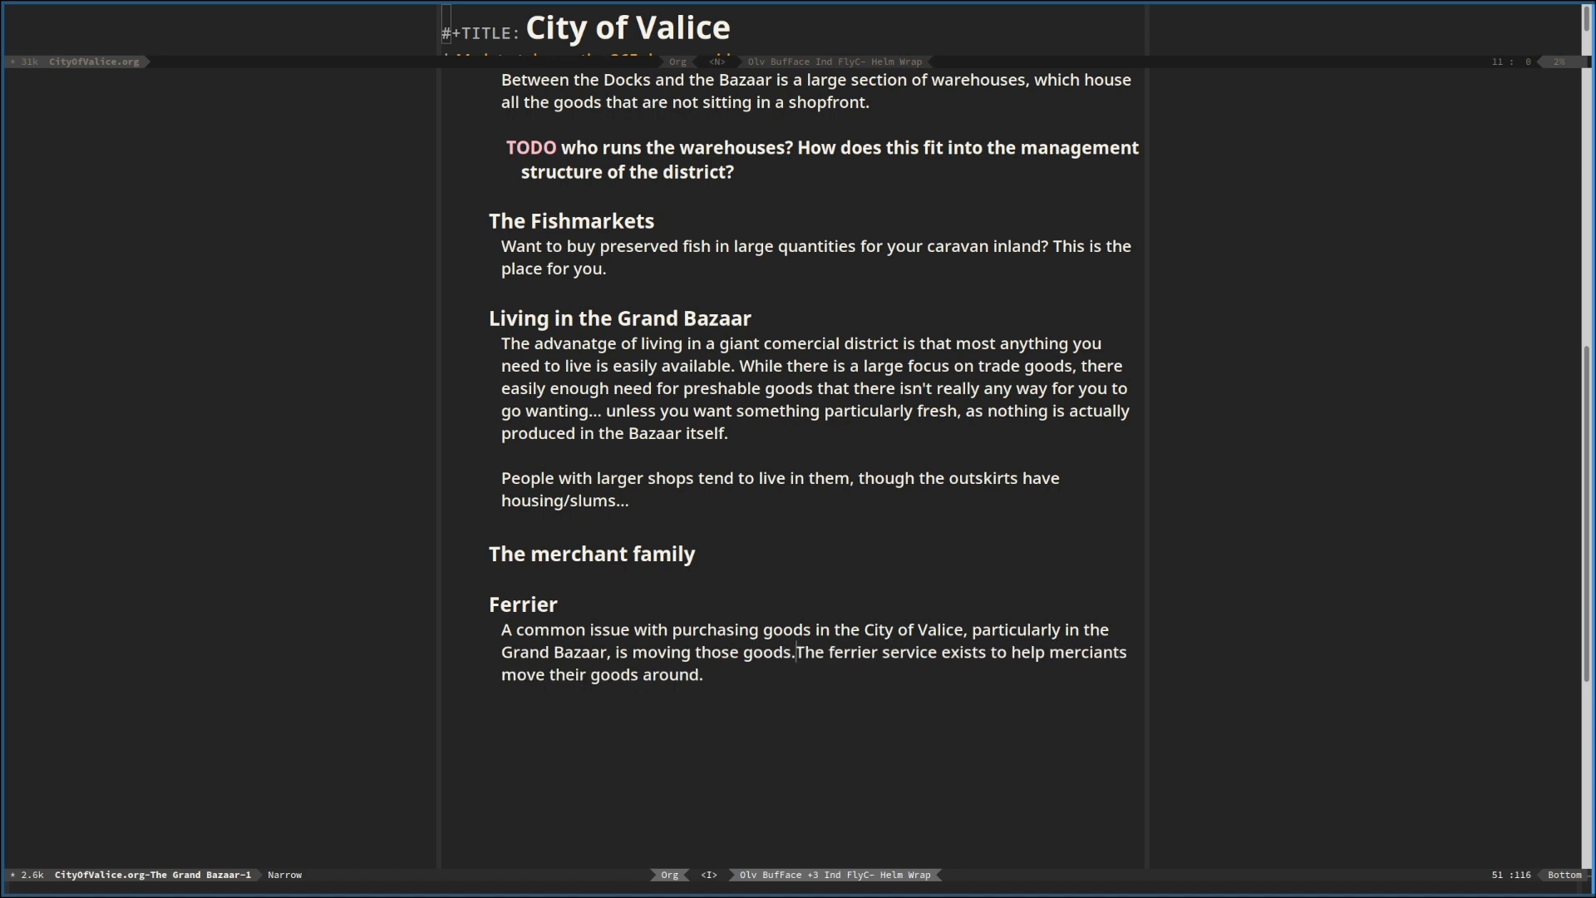
type("If you a")
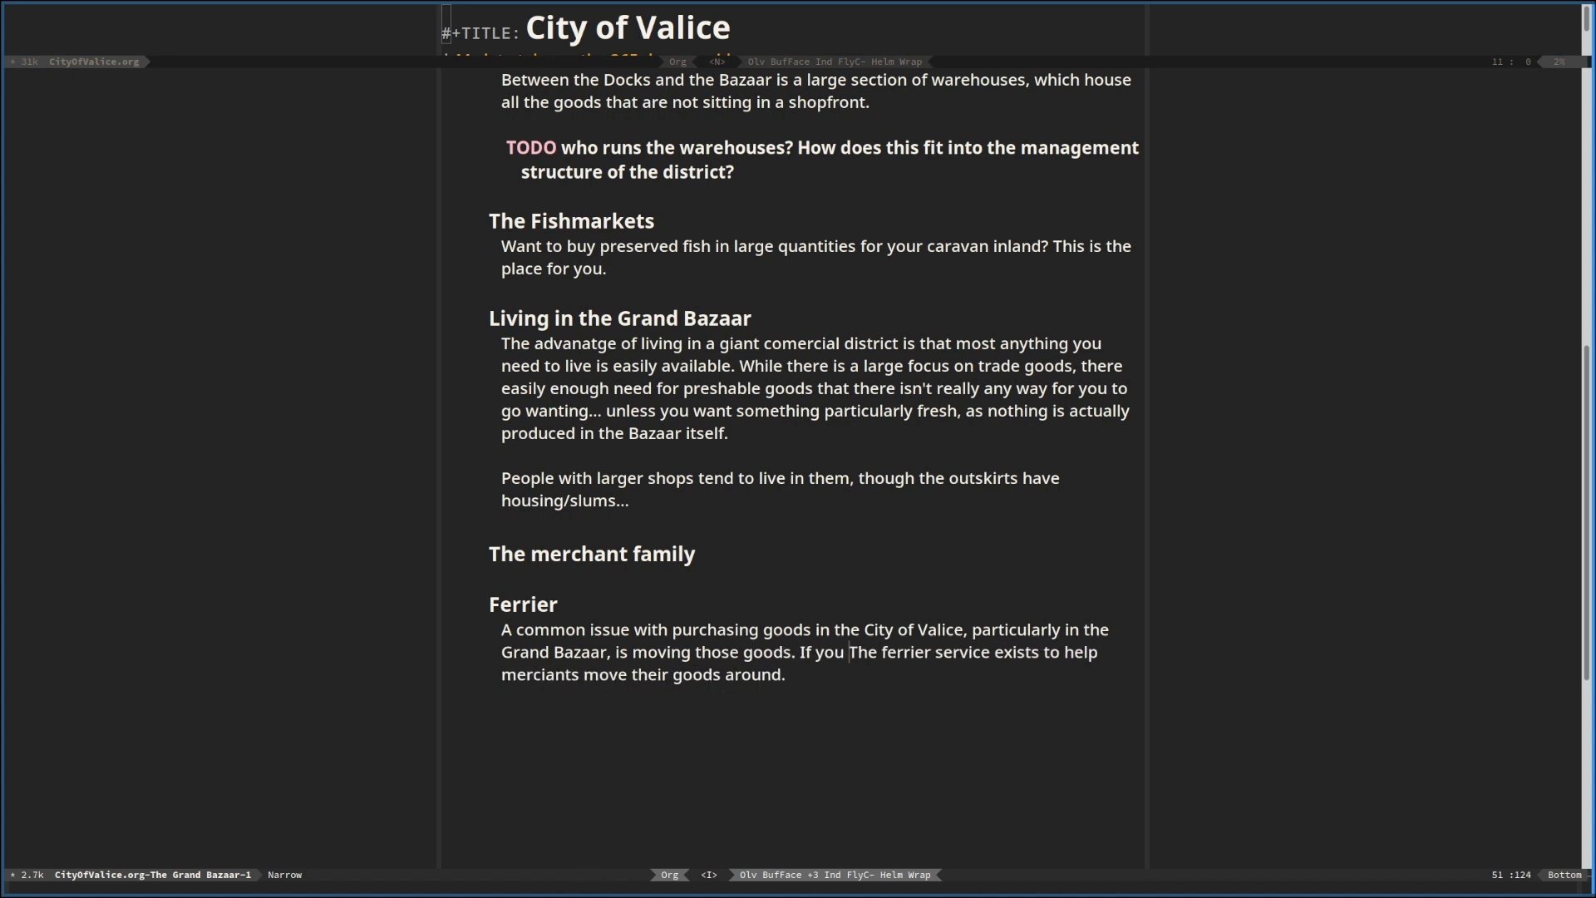
type("re a port")
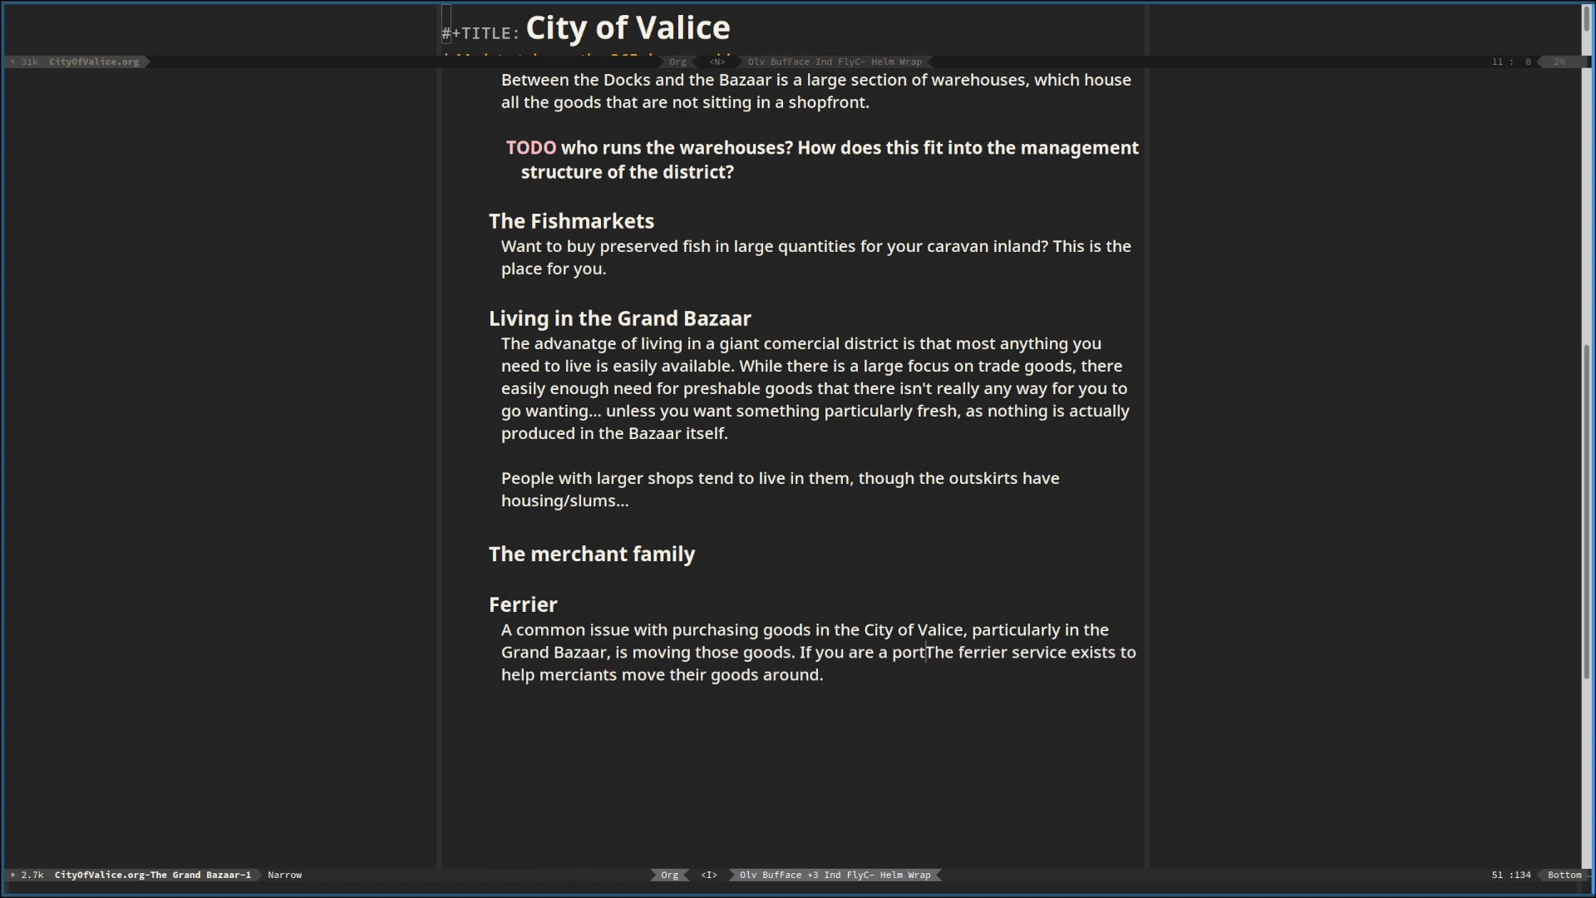
key("BackSpace")
key("BackSpace")
key("BackSpace")
key("BackSpace")
key("BackSpace")
type("merci")
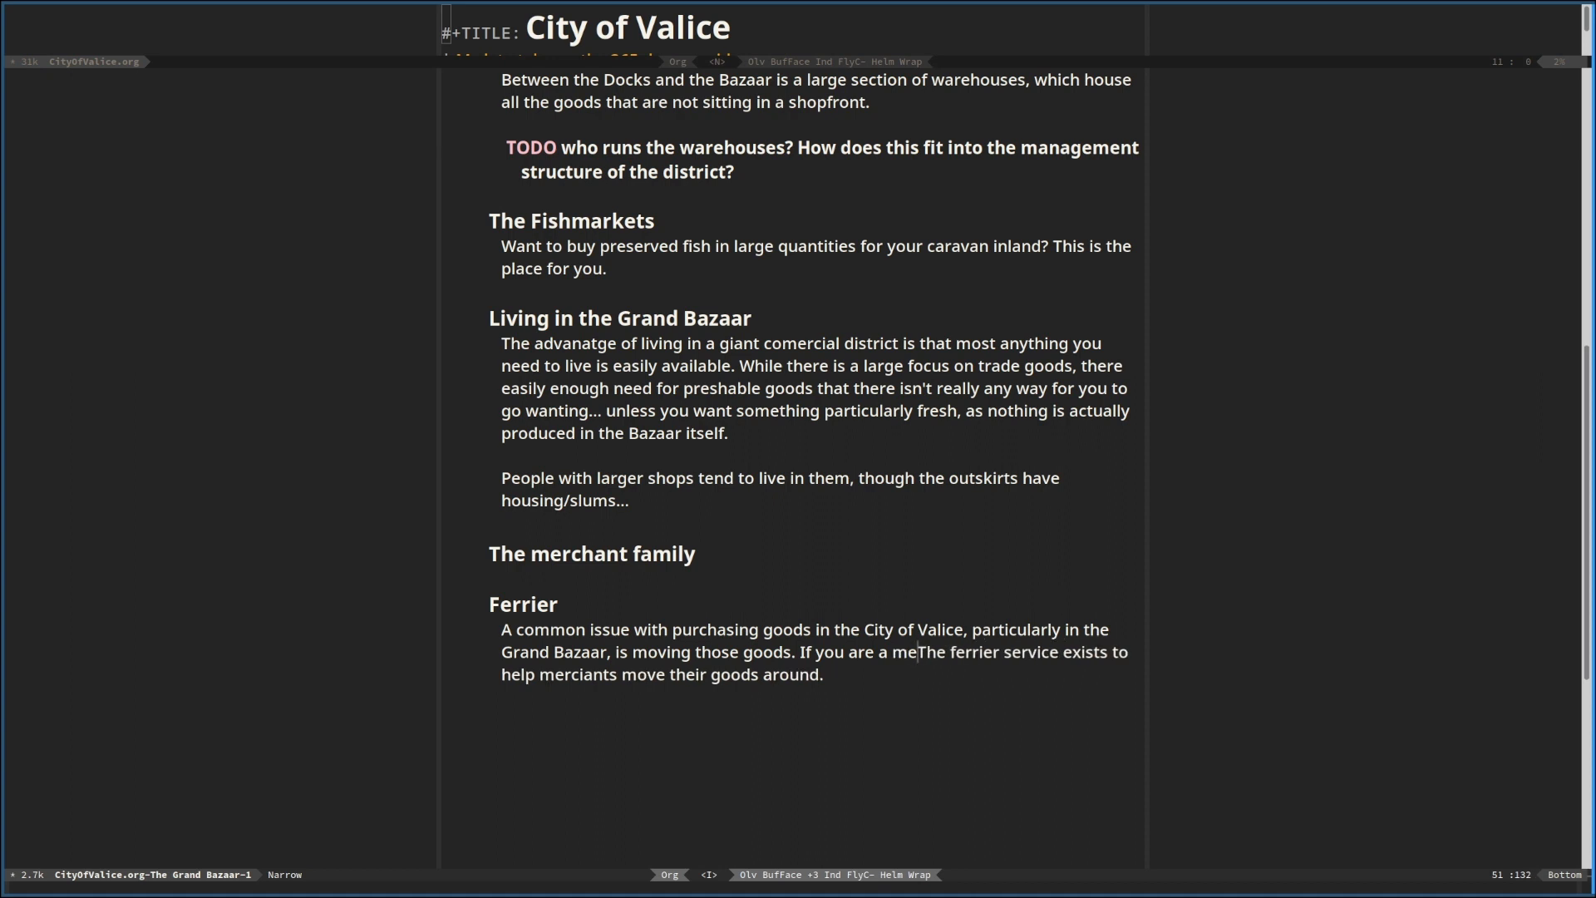
type("ant run")
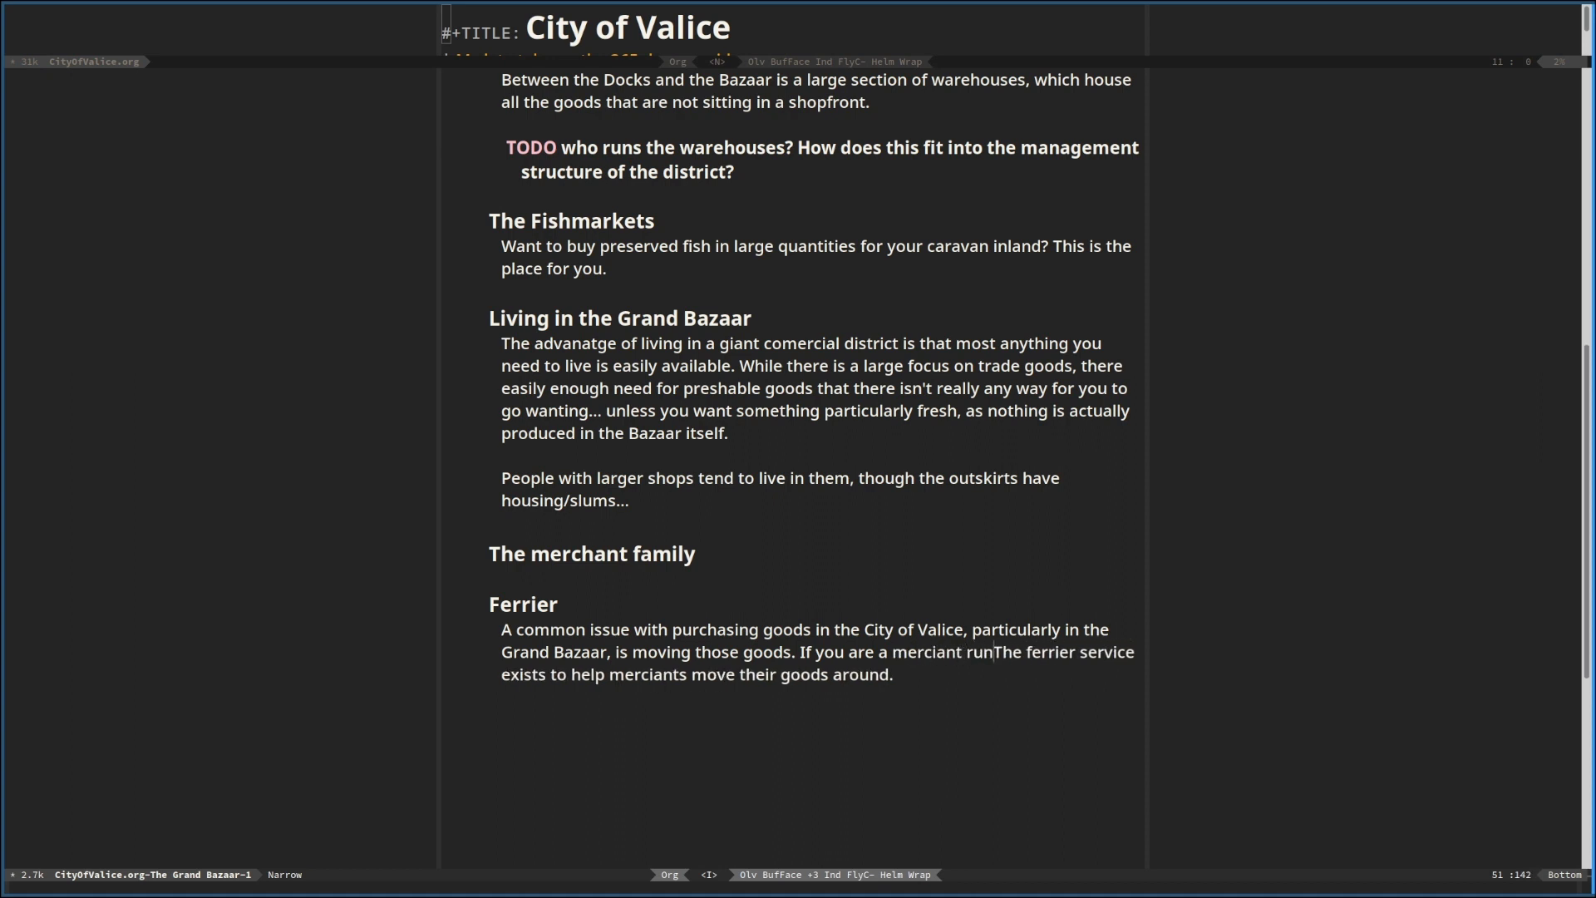
type("ing a")
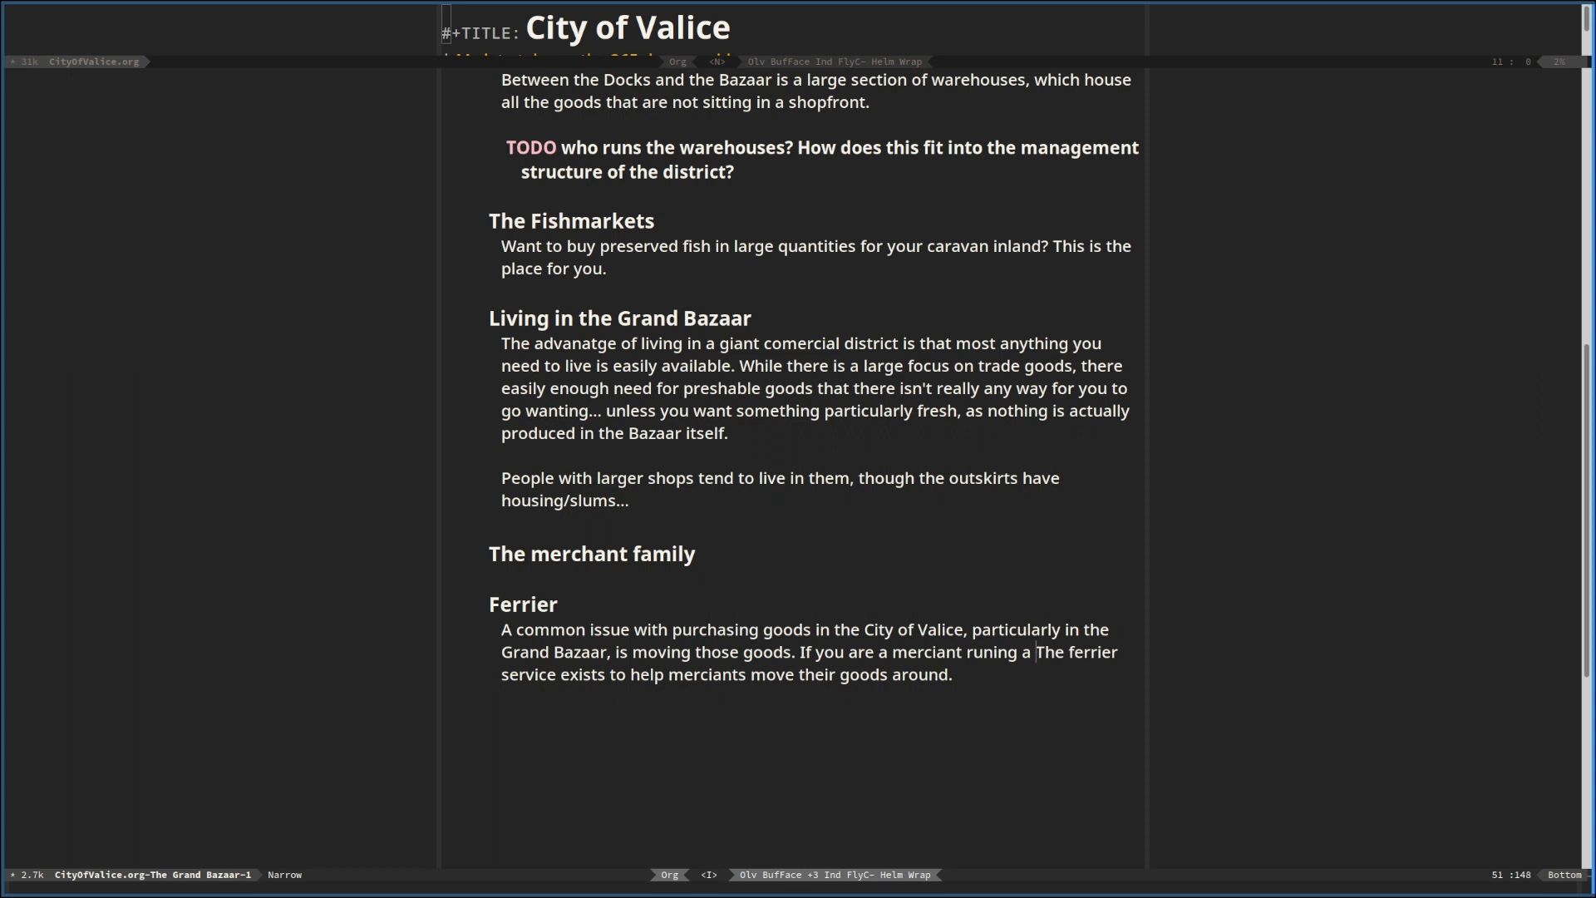
type(" ship")
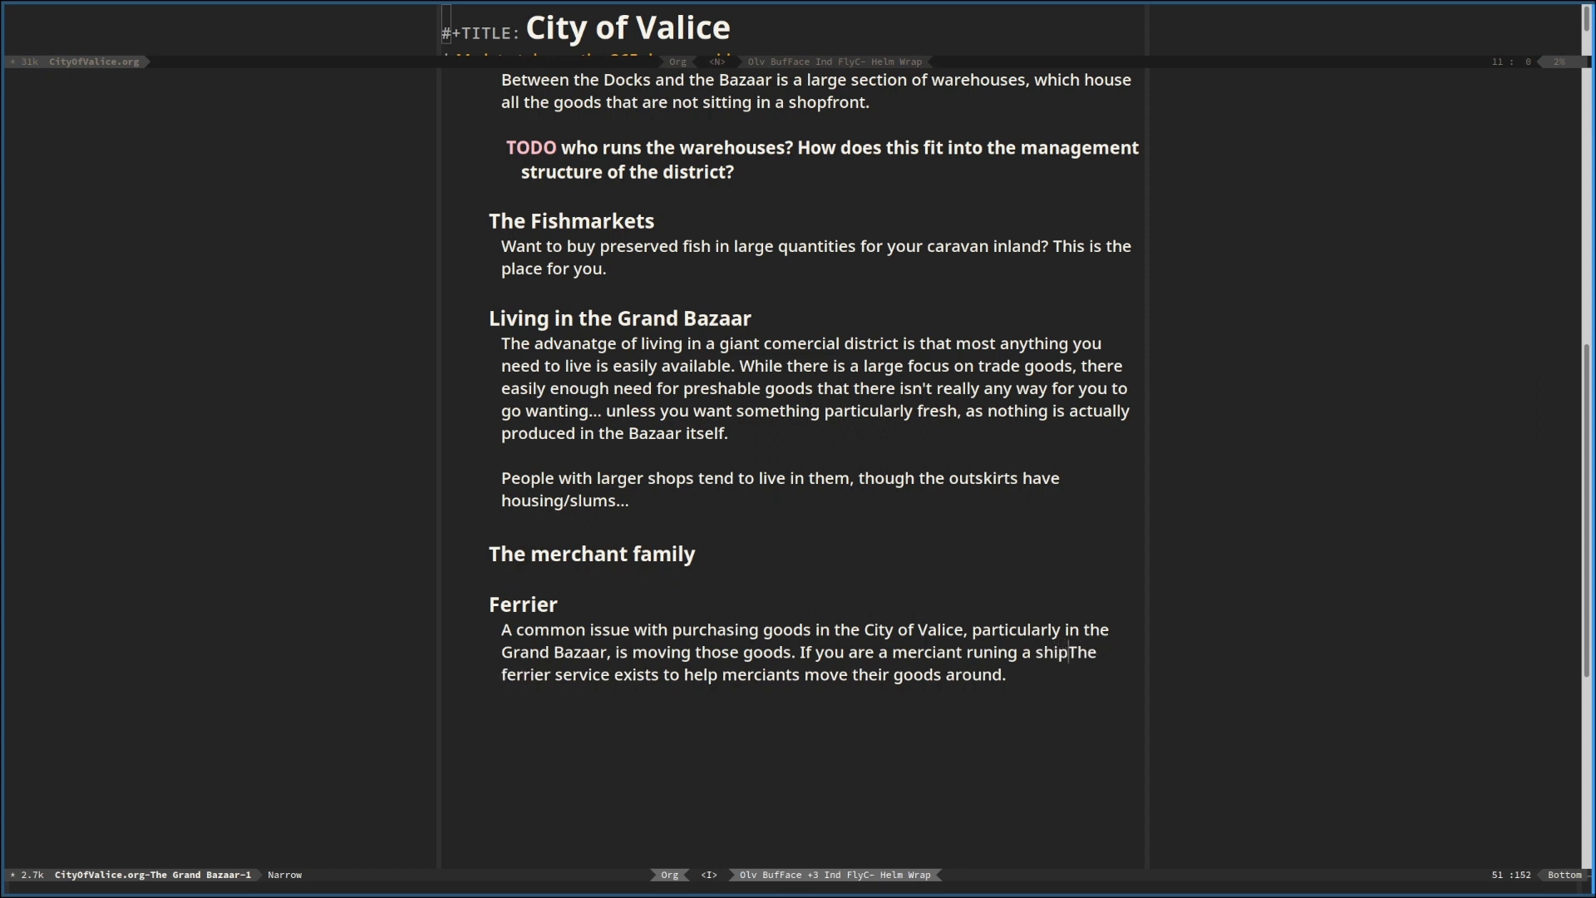
key("BackSpace")
key("BackSpace")
key("BackSpace")
key("BackSpace")
key("BackSpace")
key("BackSpace")
key("BackSpace")
key("BackSpace")
key("BackSpace")
key("BackSpace")
key("BackSpace")
key("BackSpace")
key("BackSpace")
key("BackSpace")
key("BackSpace")
key("BackSpace")
key("BackSpace")
key("BackSpace")
key("BackSpace")
key("BackSpace")
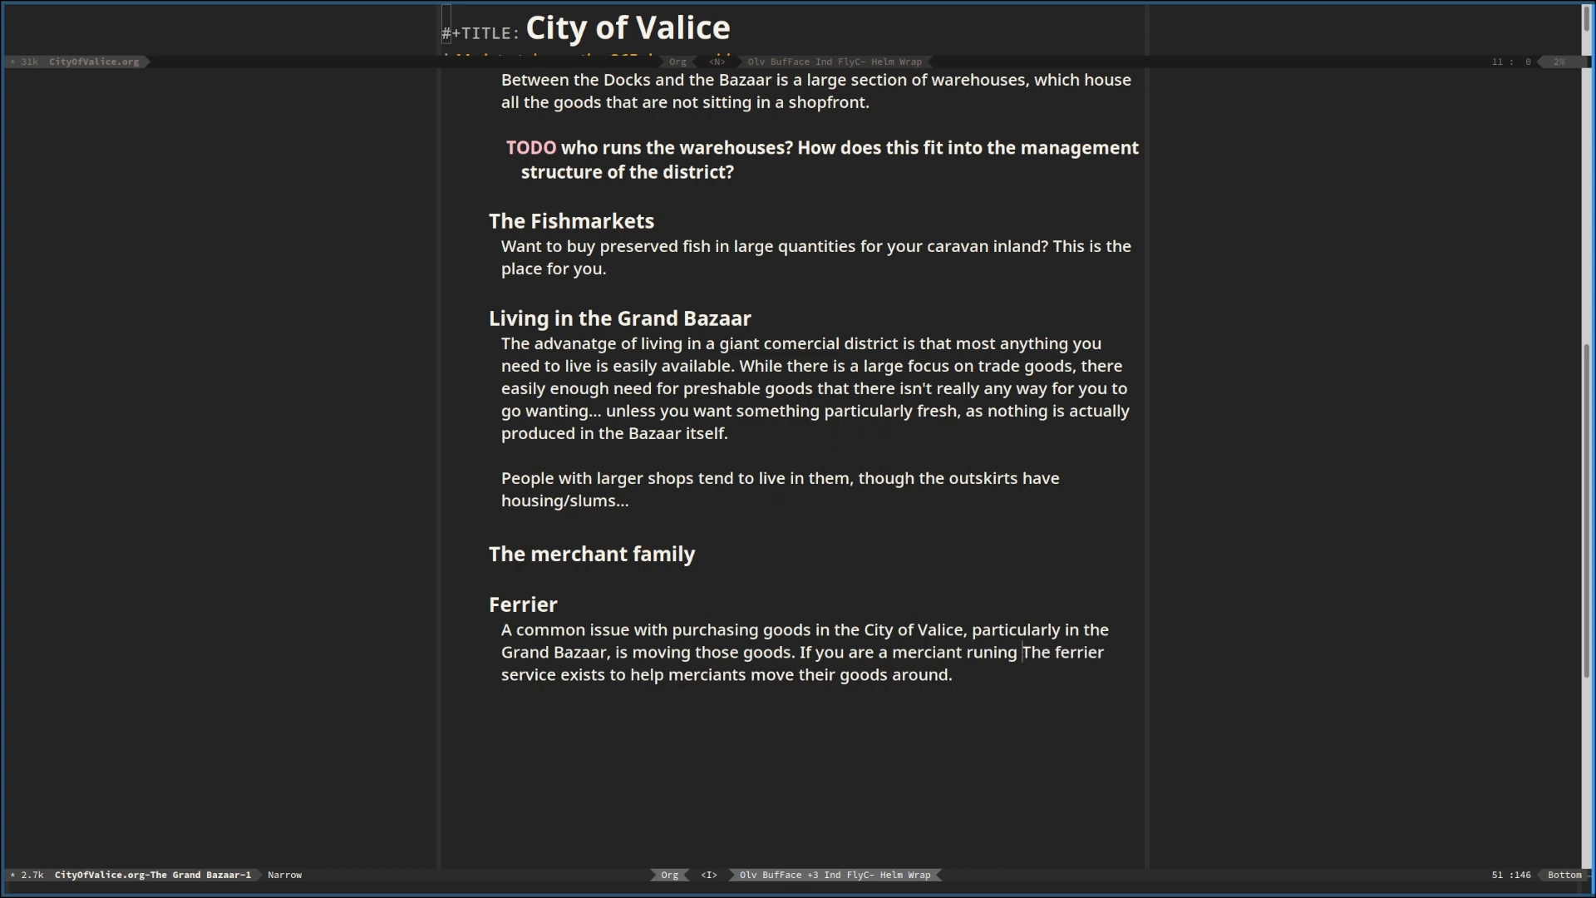
Continue the second Ferrier sentence after "If you are a" with "sea fairing merchant, the Bazaar being located on an island"
type("sea fai")
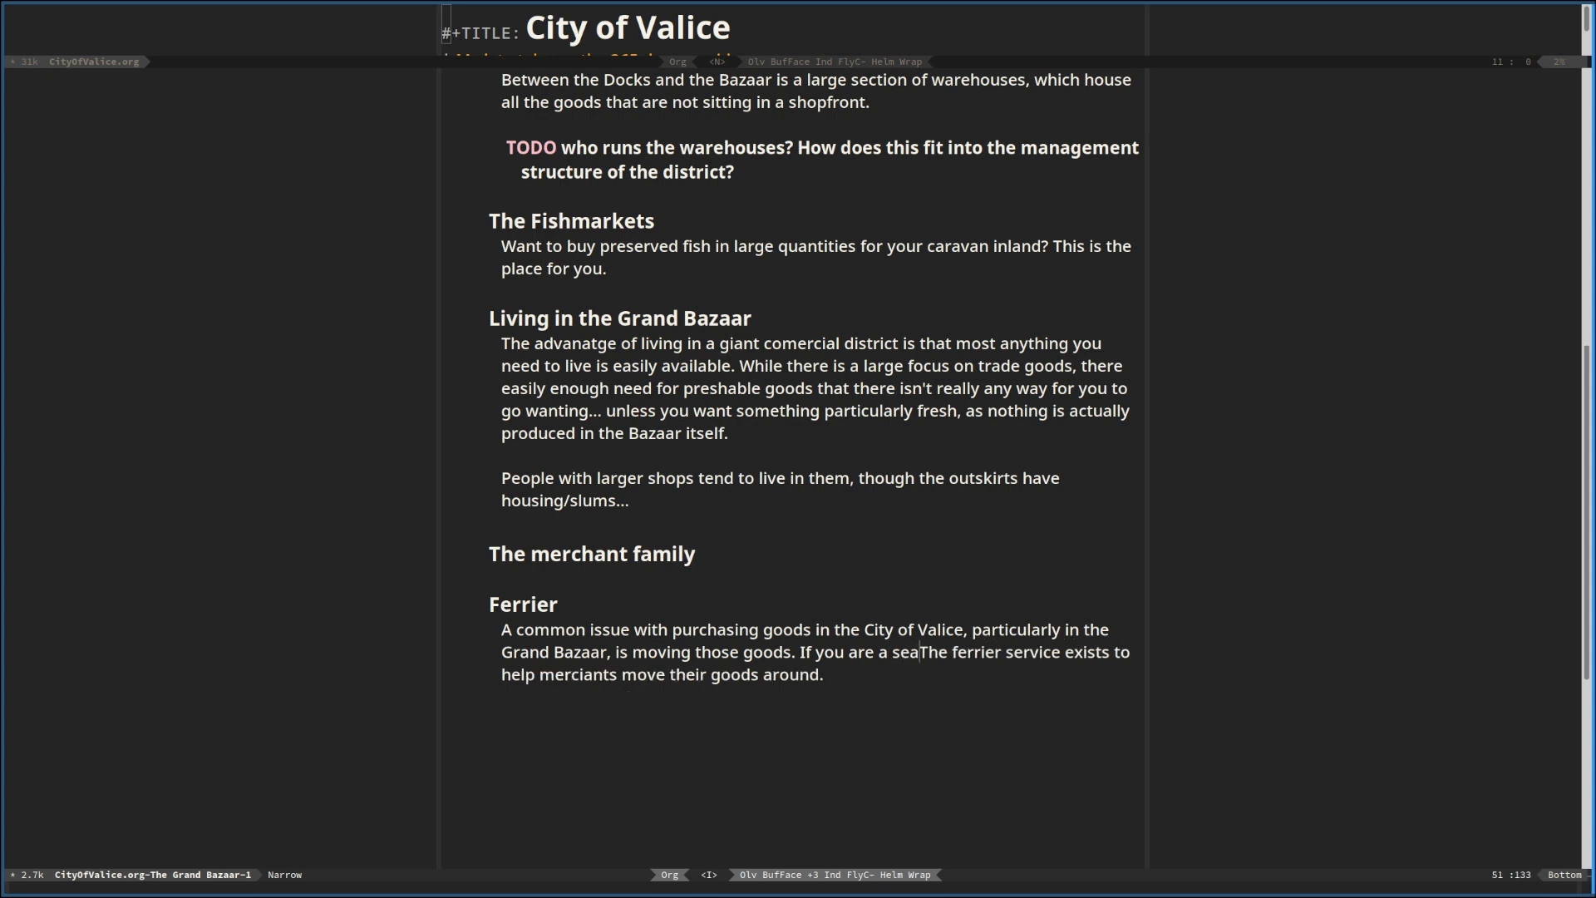
type("ring mer")
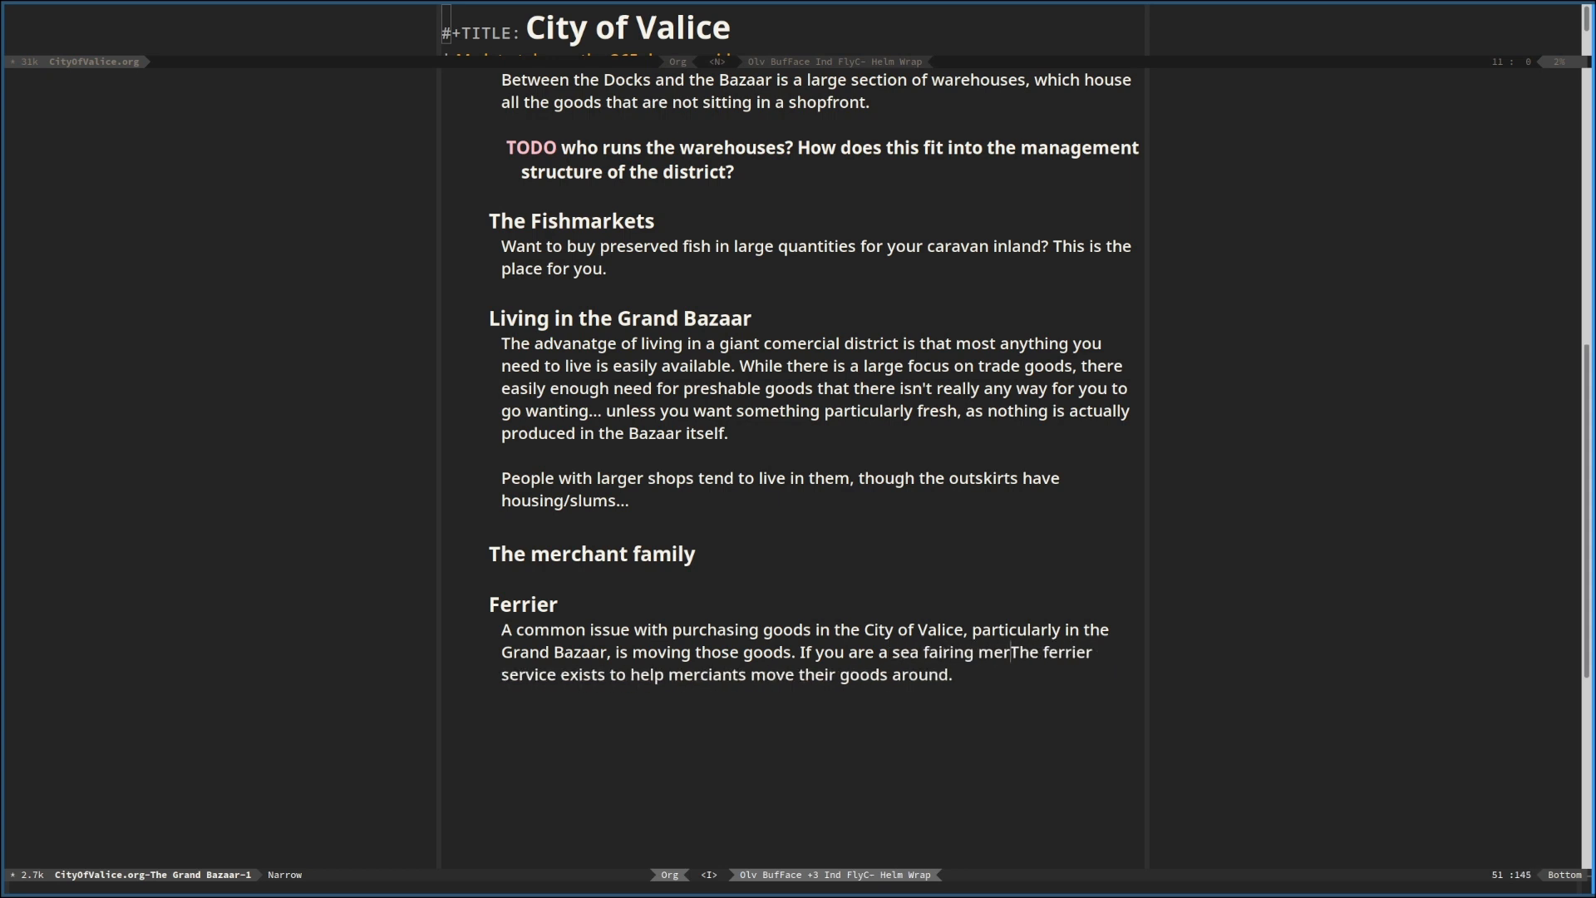
type("chant, the")
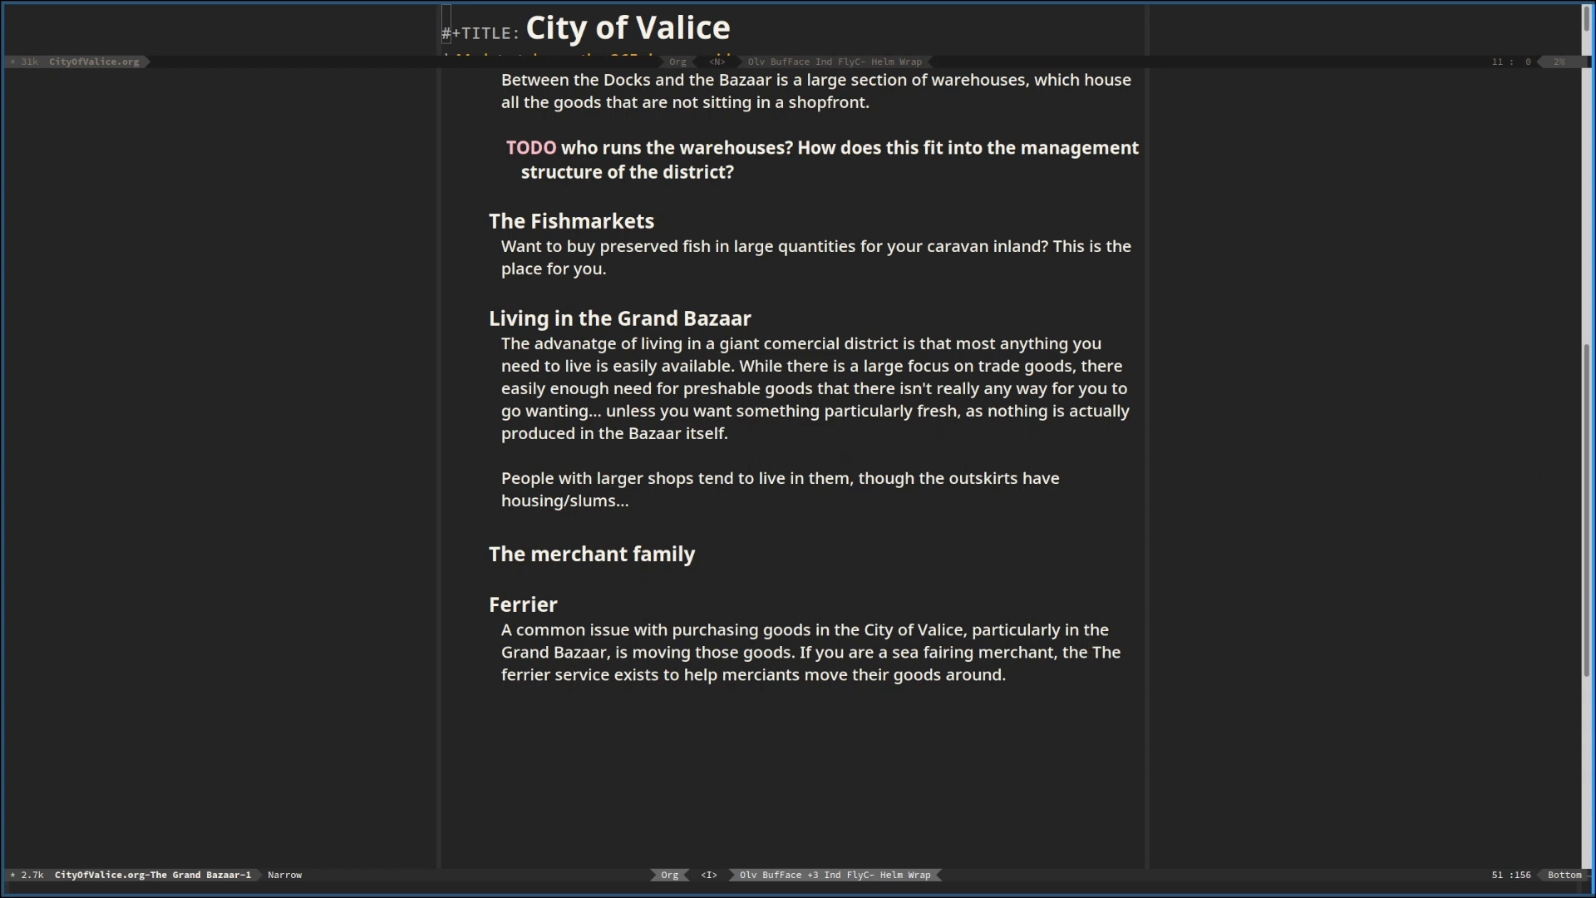
type(" Bazaar ")
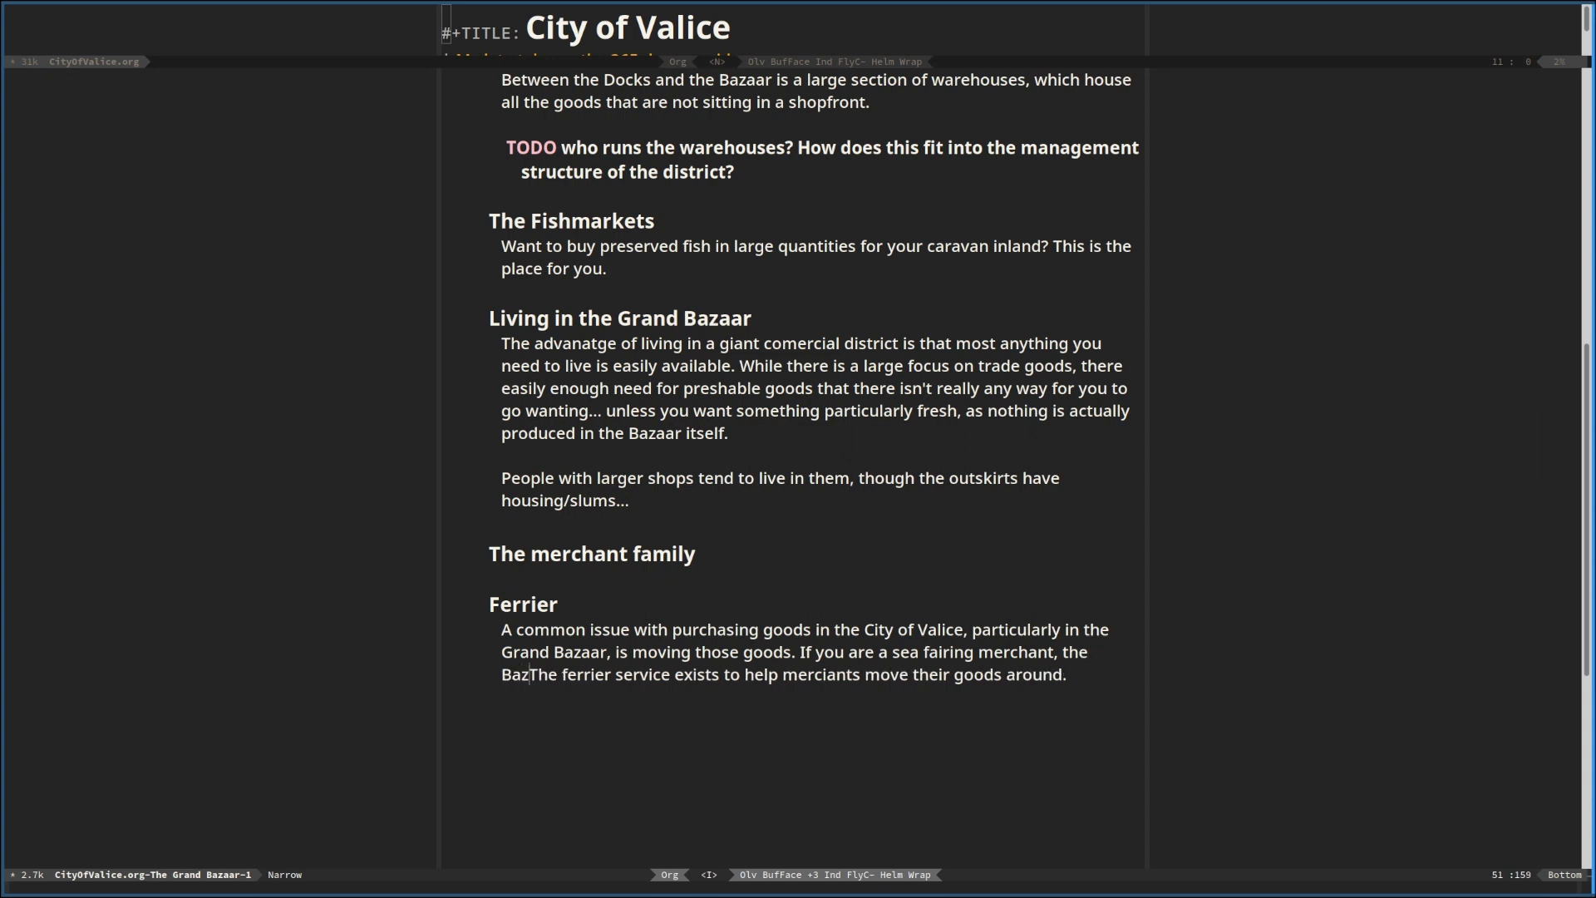
type("being located on")
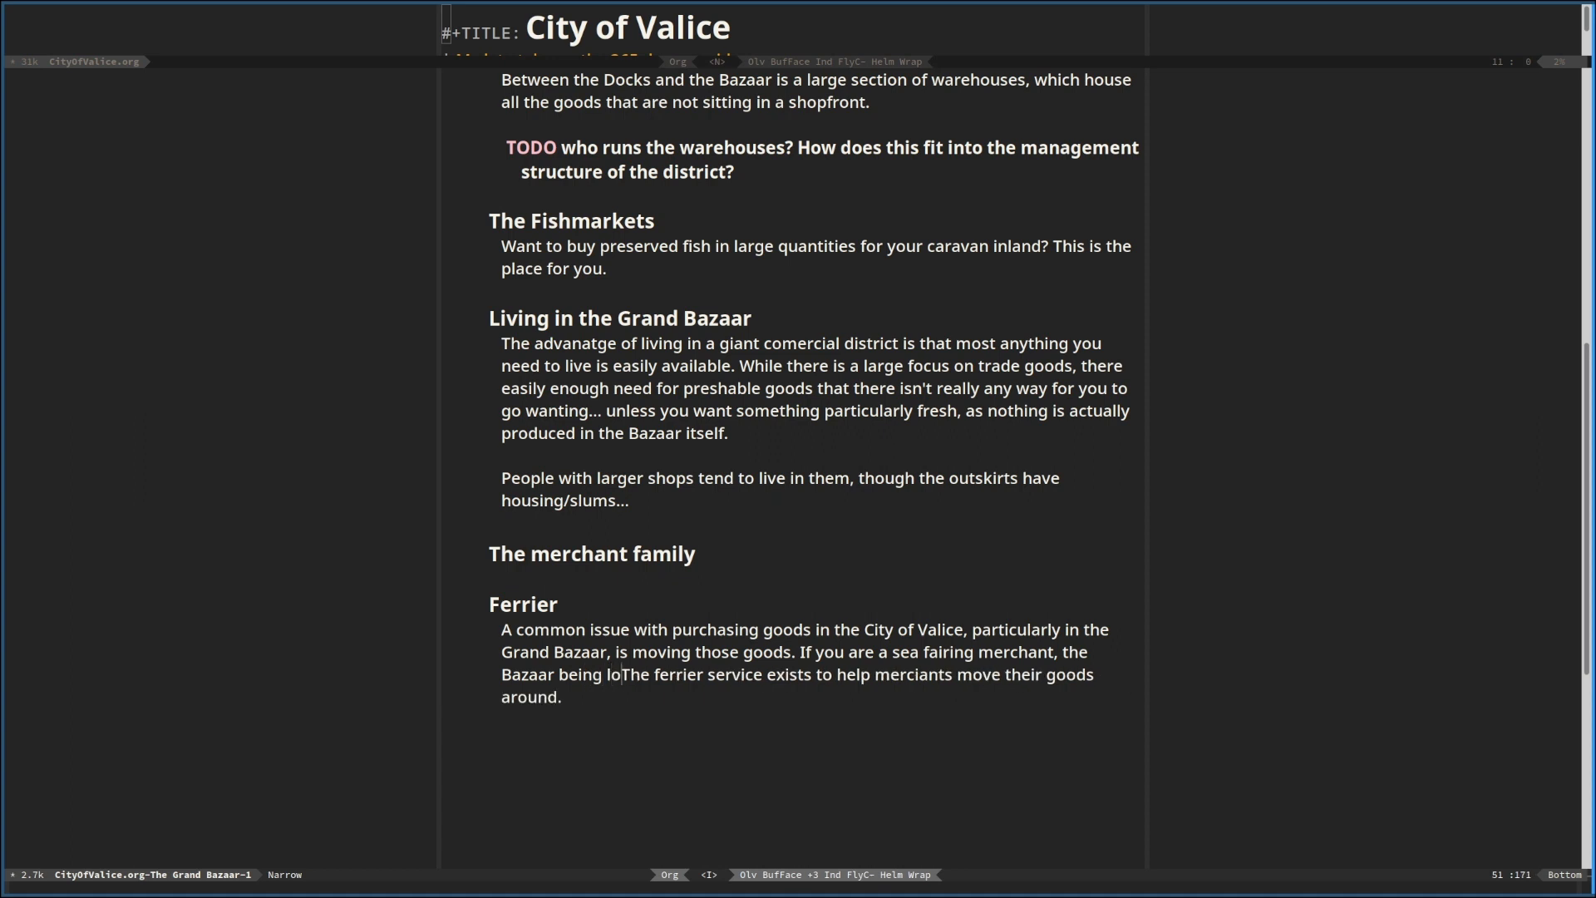
type(" an island ")
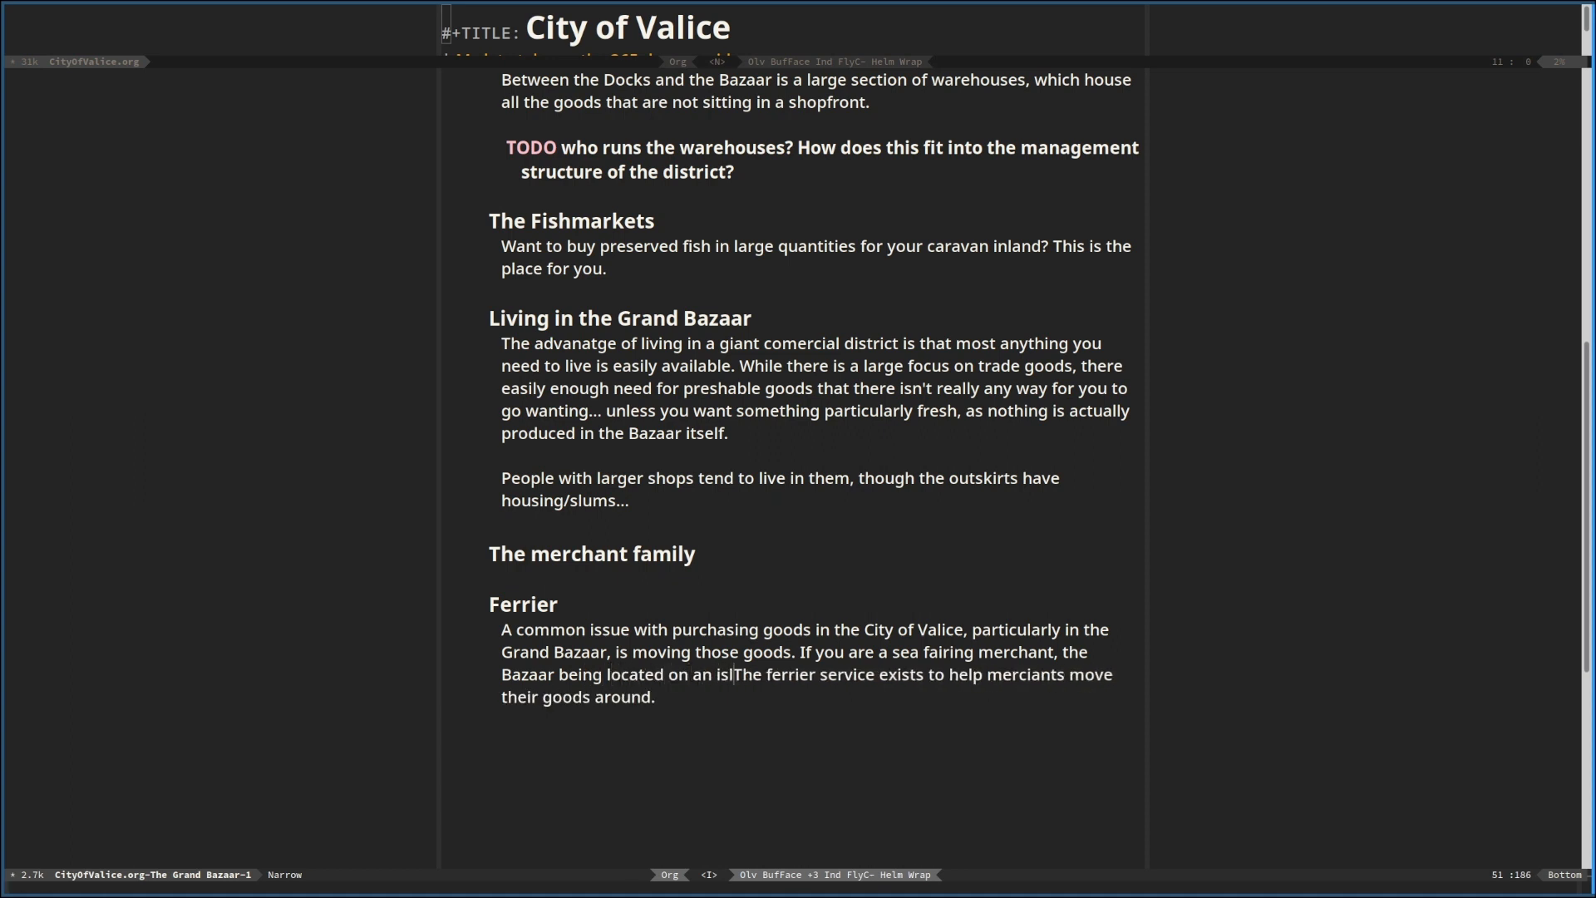
type("is not got")
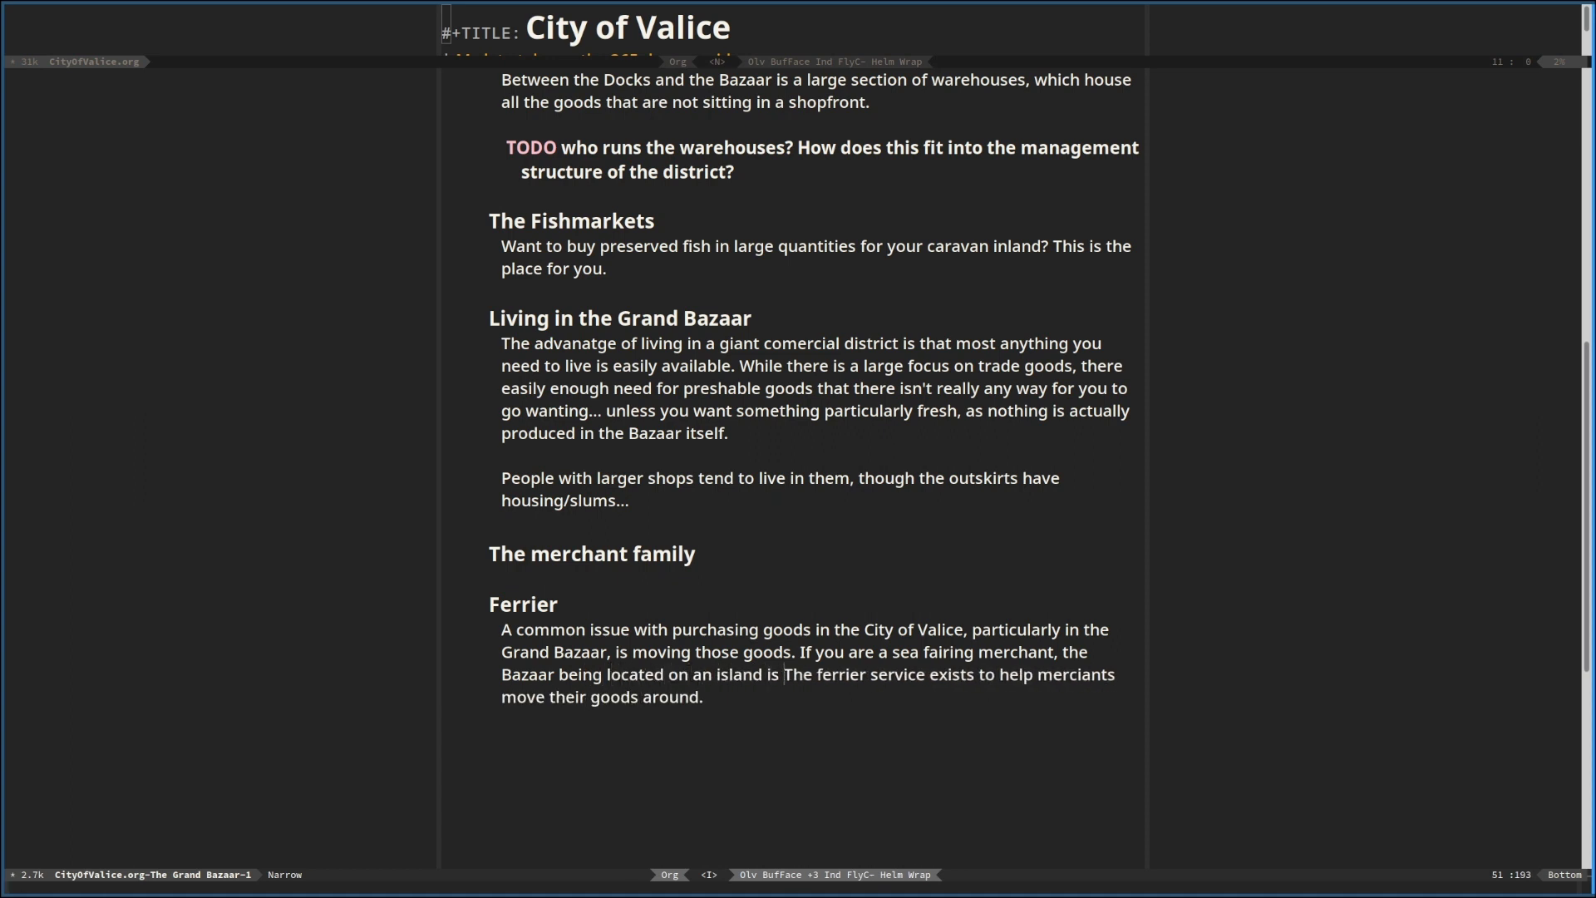
Extend the second Ferrier sentence with "is not going to be a huge issue"
key("BackSpace")
type("ing to be a huge")
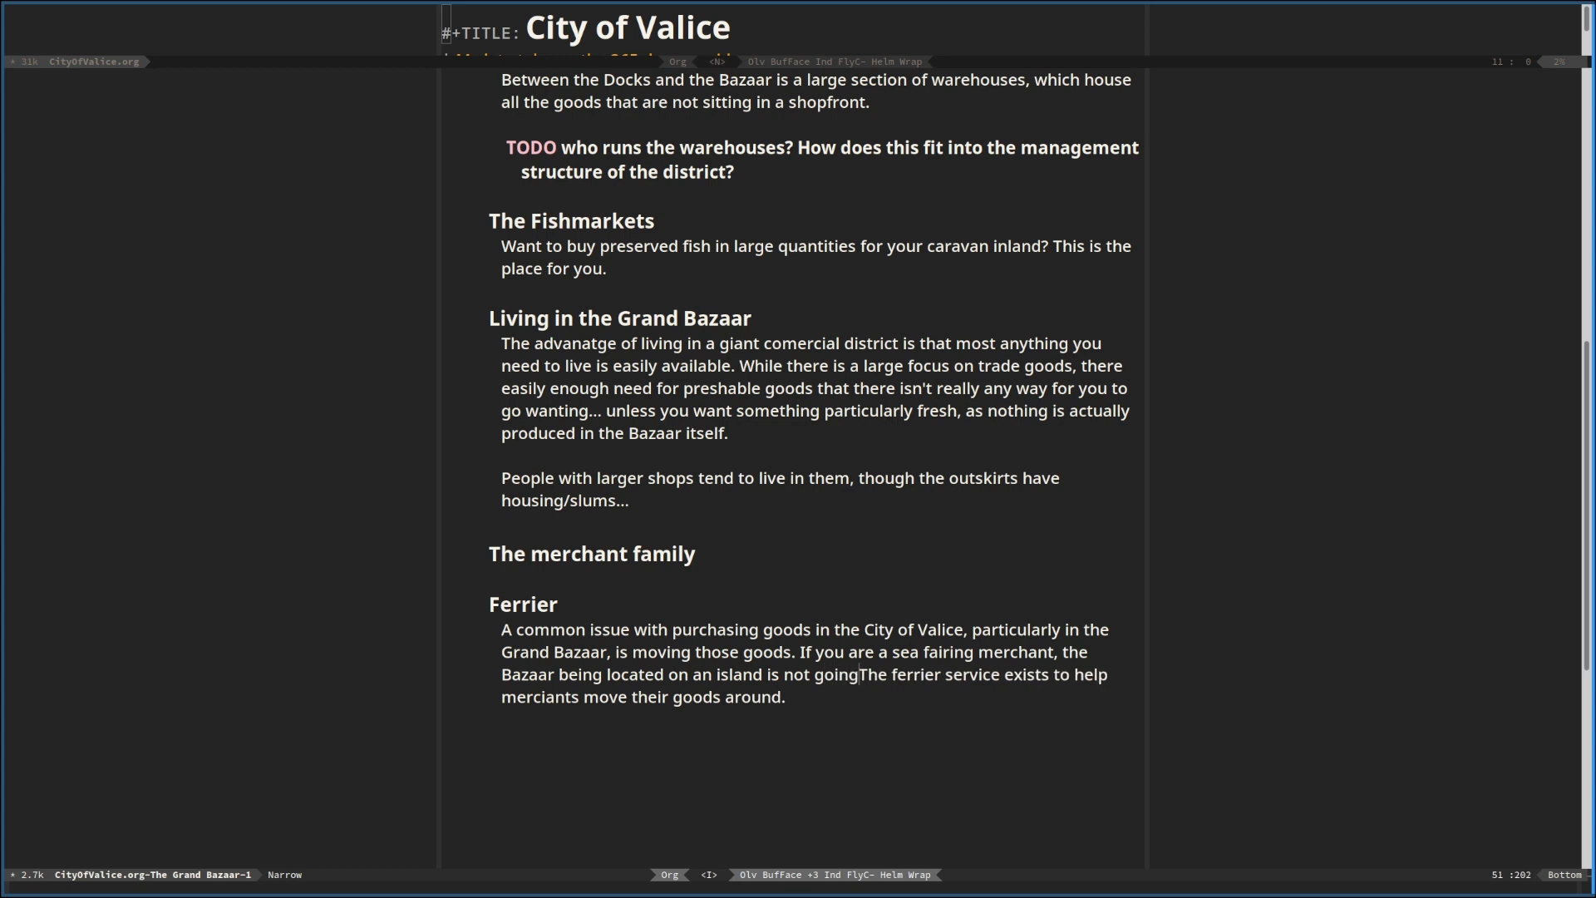
type(" i")
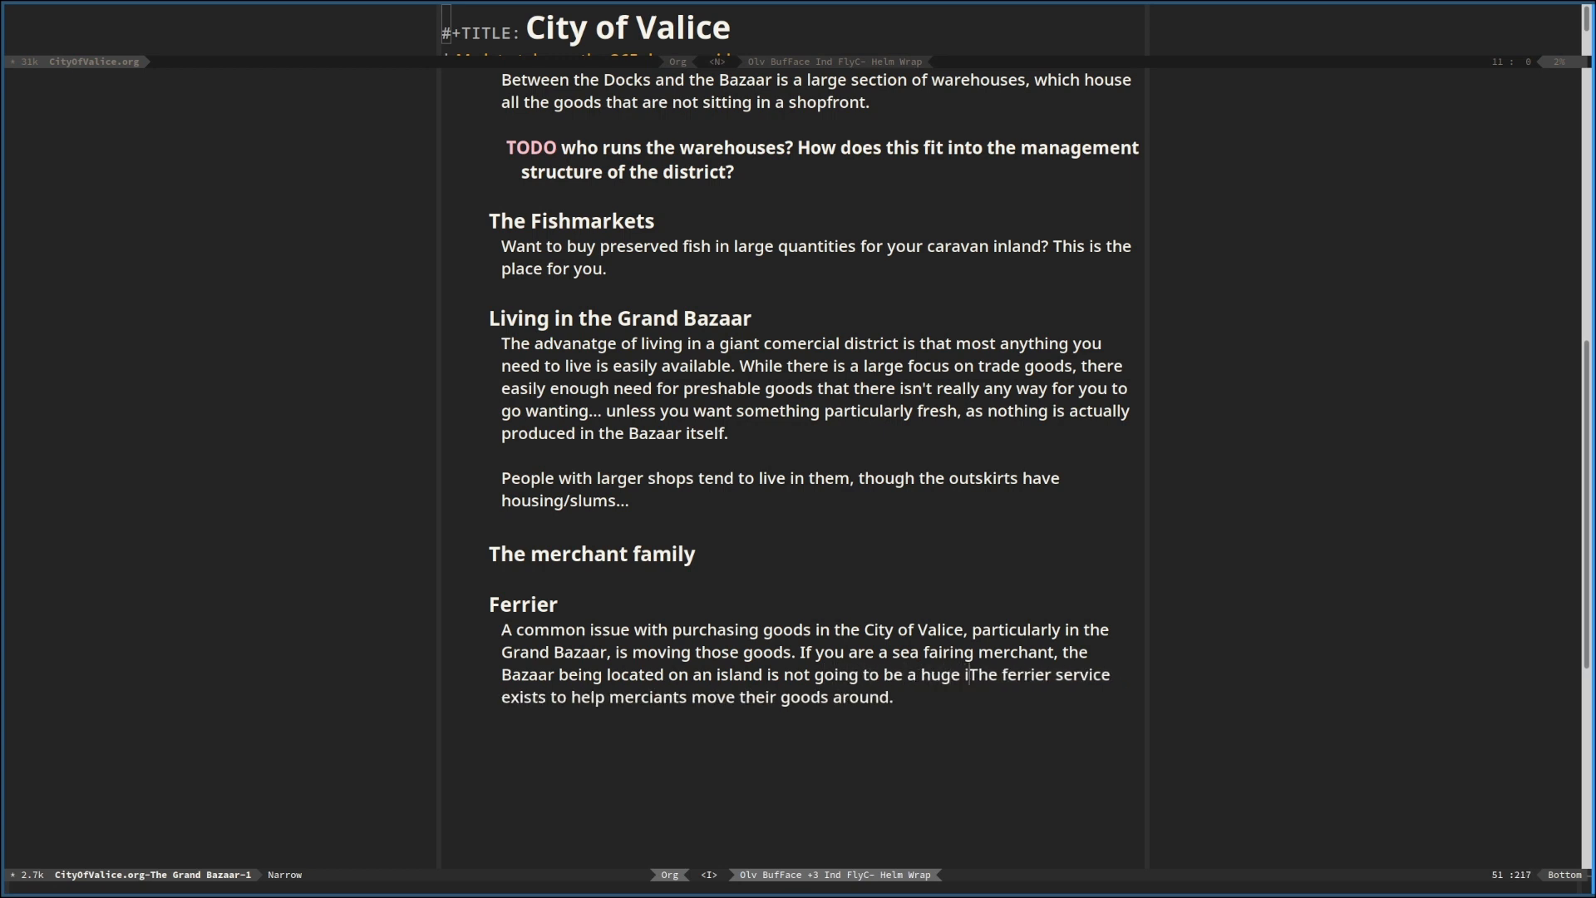
type("ssue")
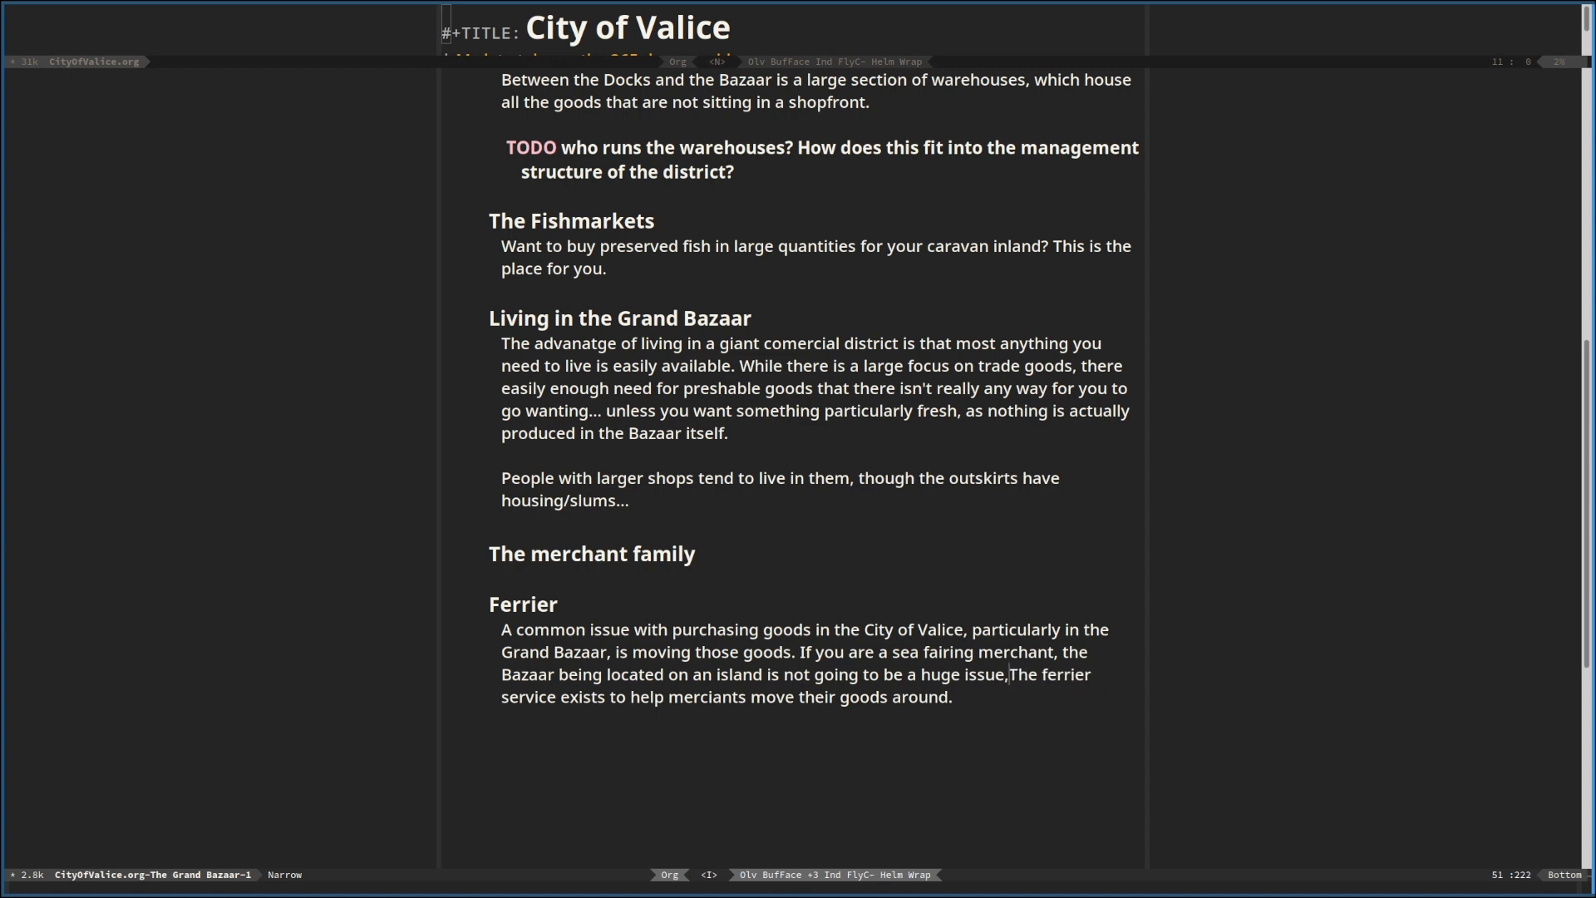
type(", and actual")
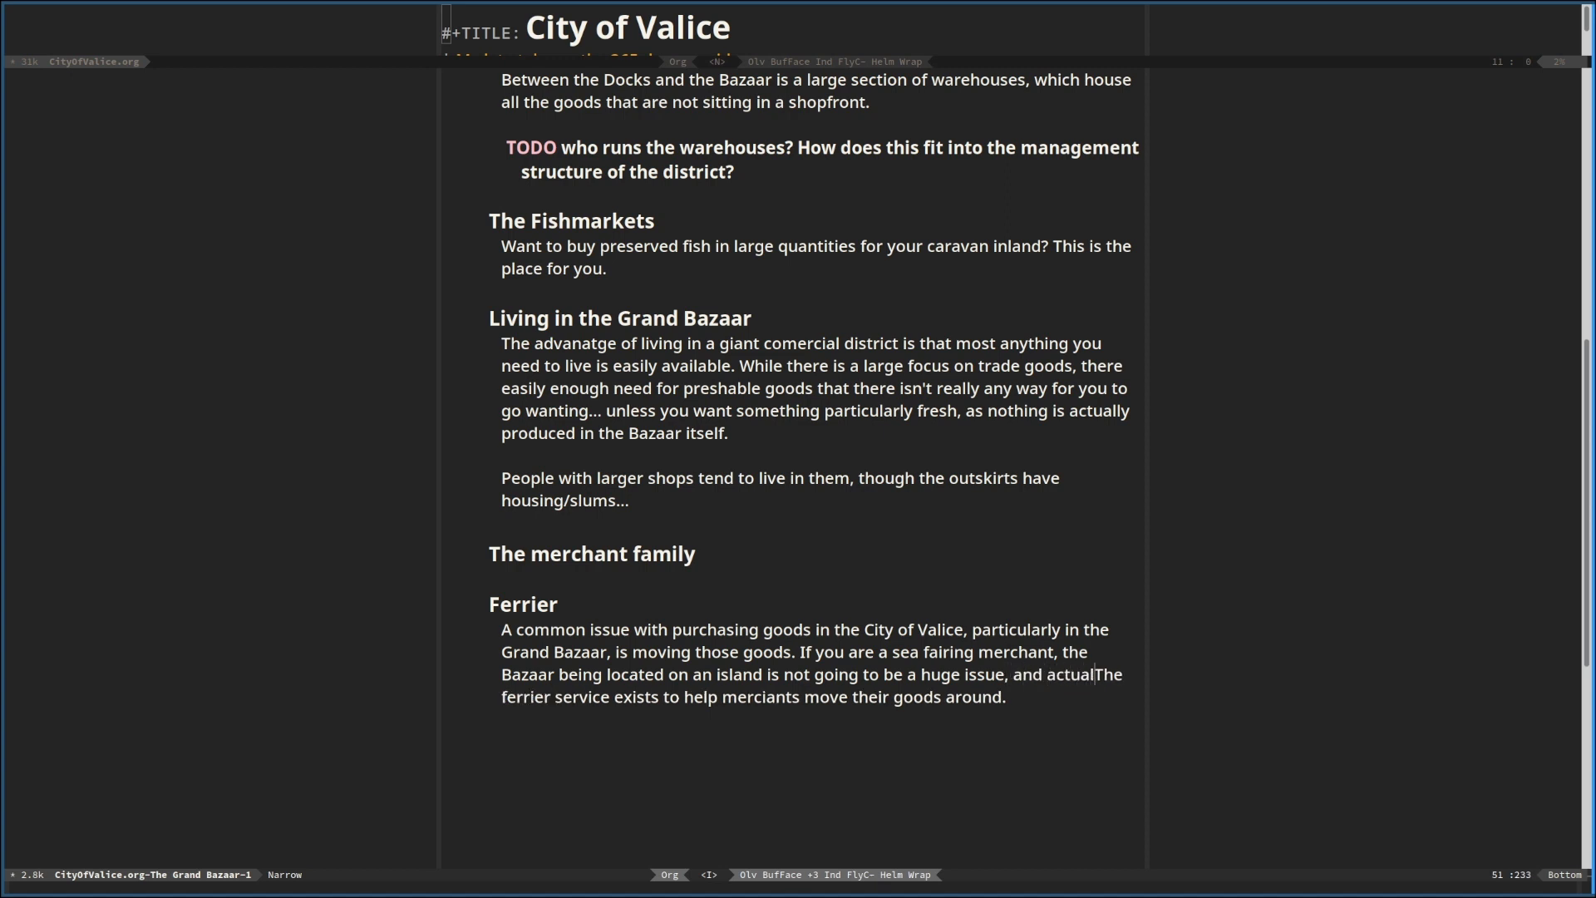
type("ly quite con")
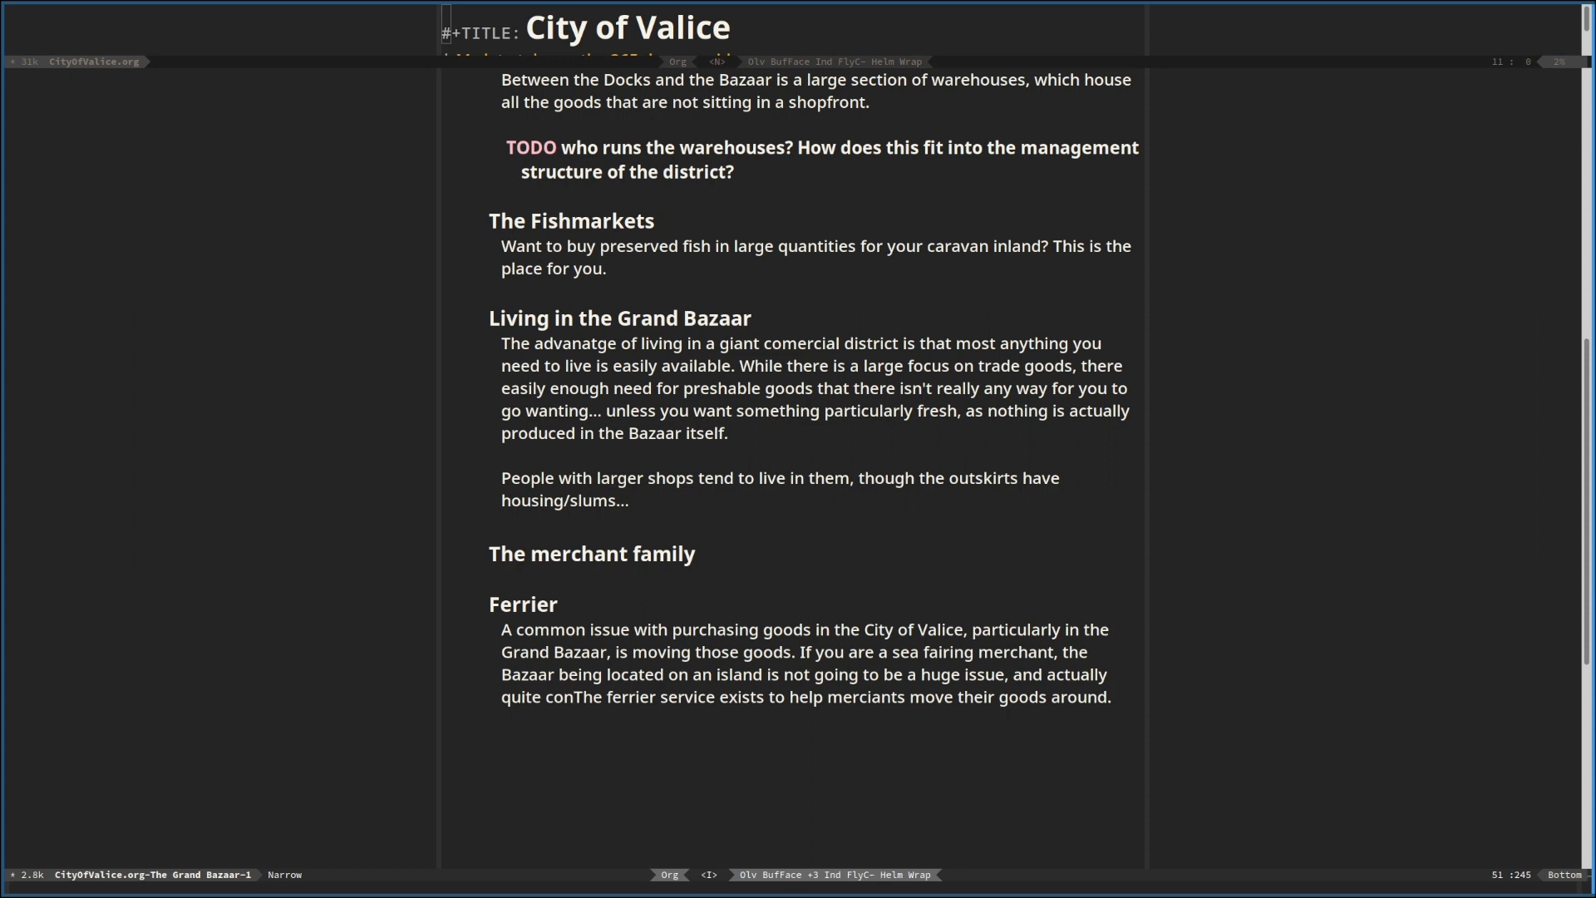
type("vienient")
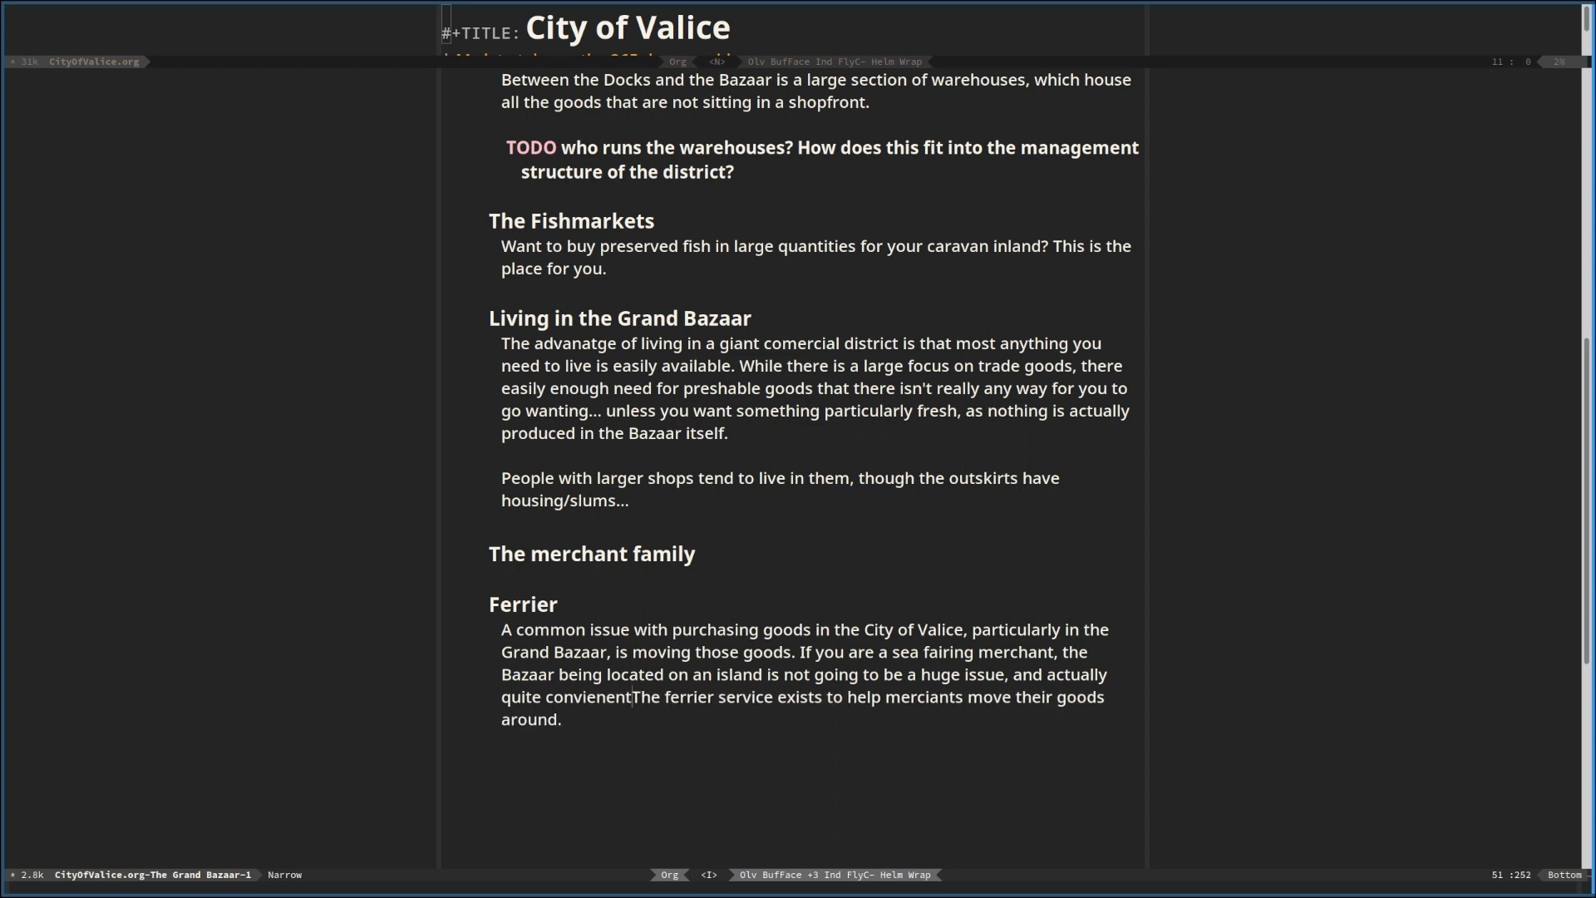
type(", but if ")
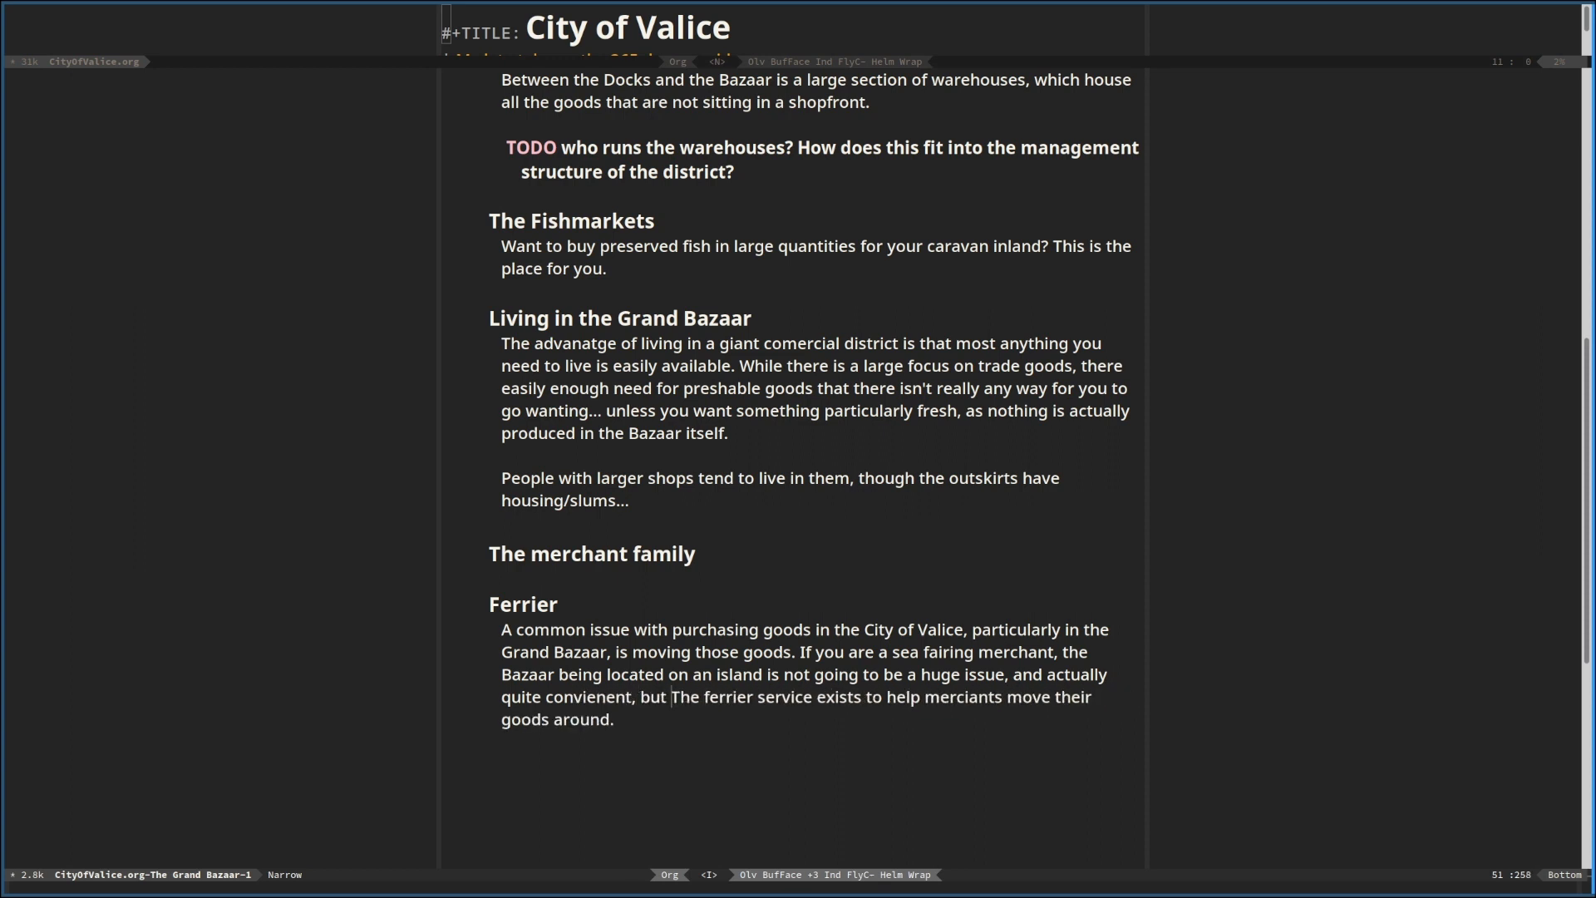
type("you want to tta")
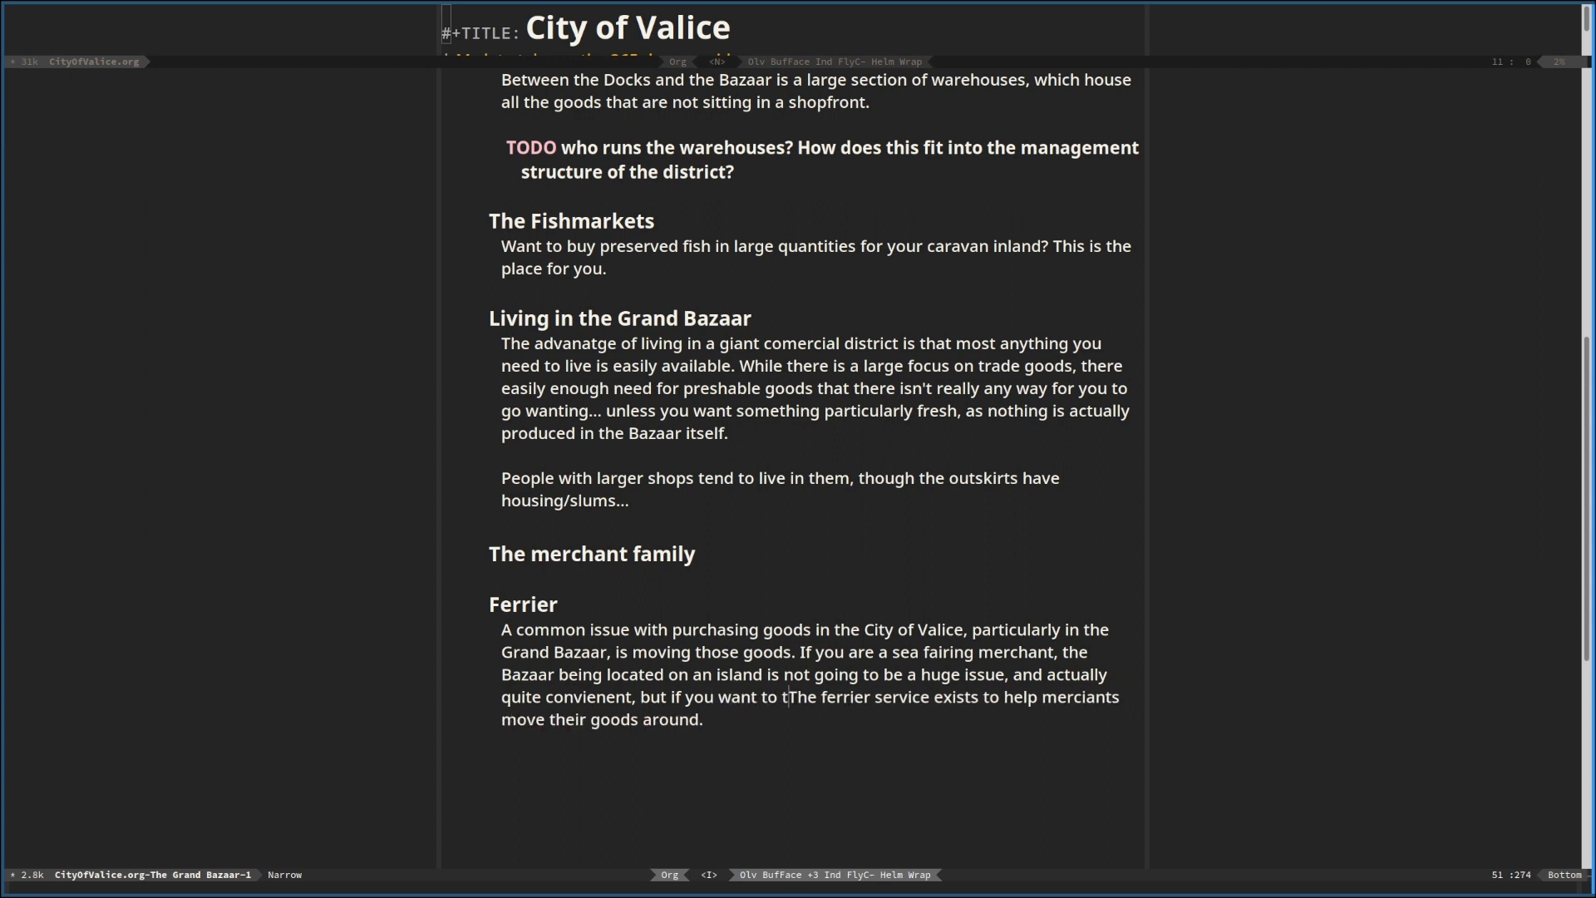
Continue the clause after "but if" with "you want to take your goods inland"
key("BackSpace")
key("BackSpace")
type("ake your ")
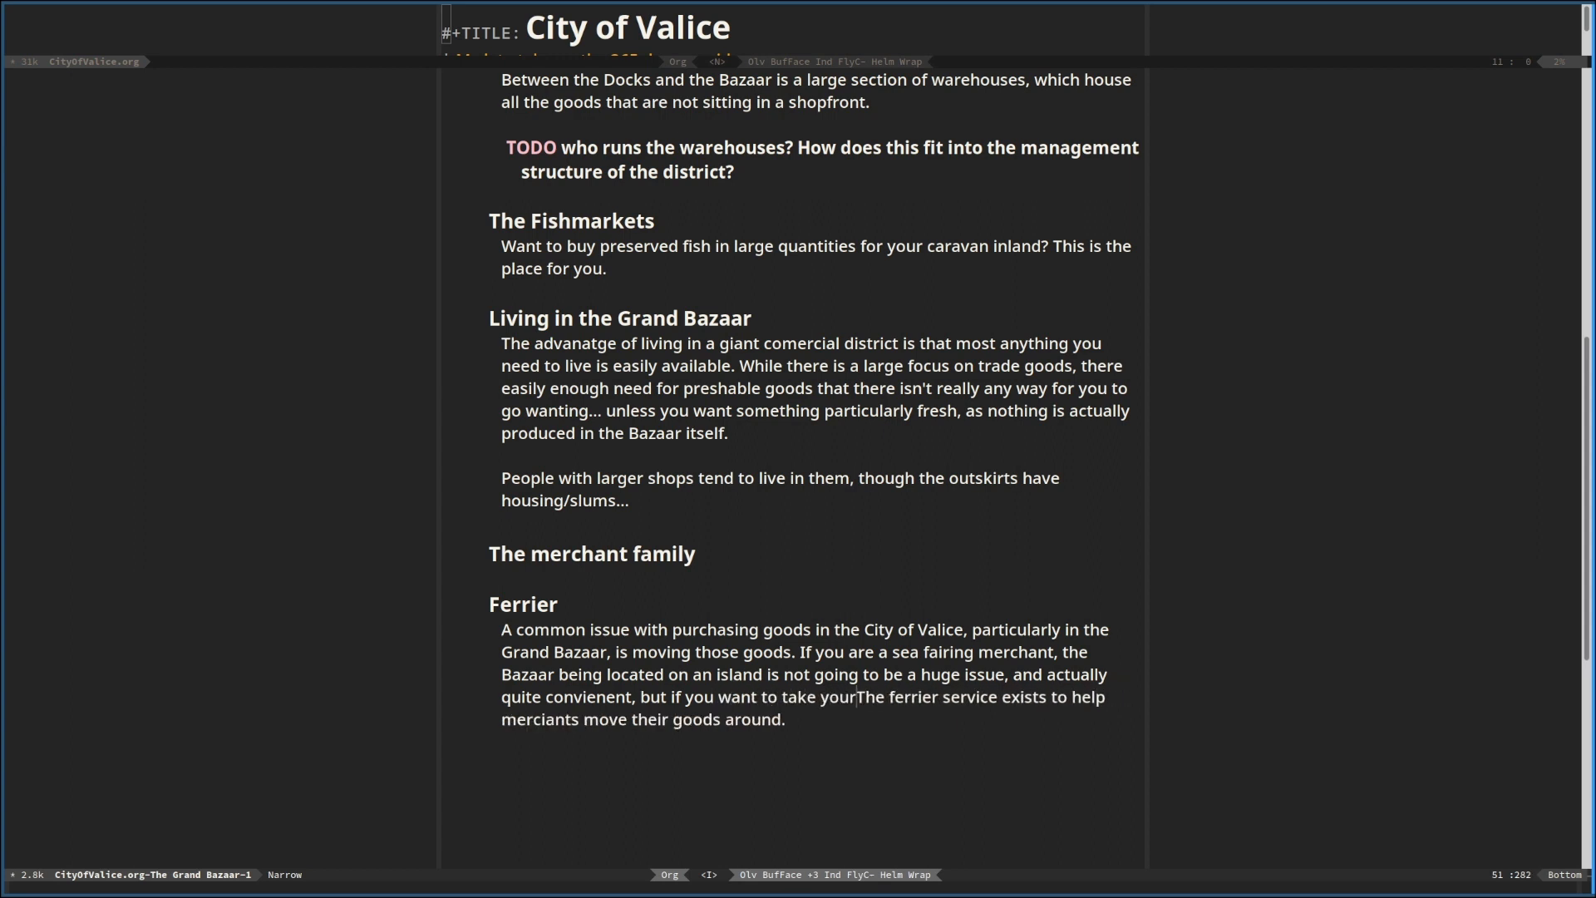
type("goods ")
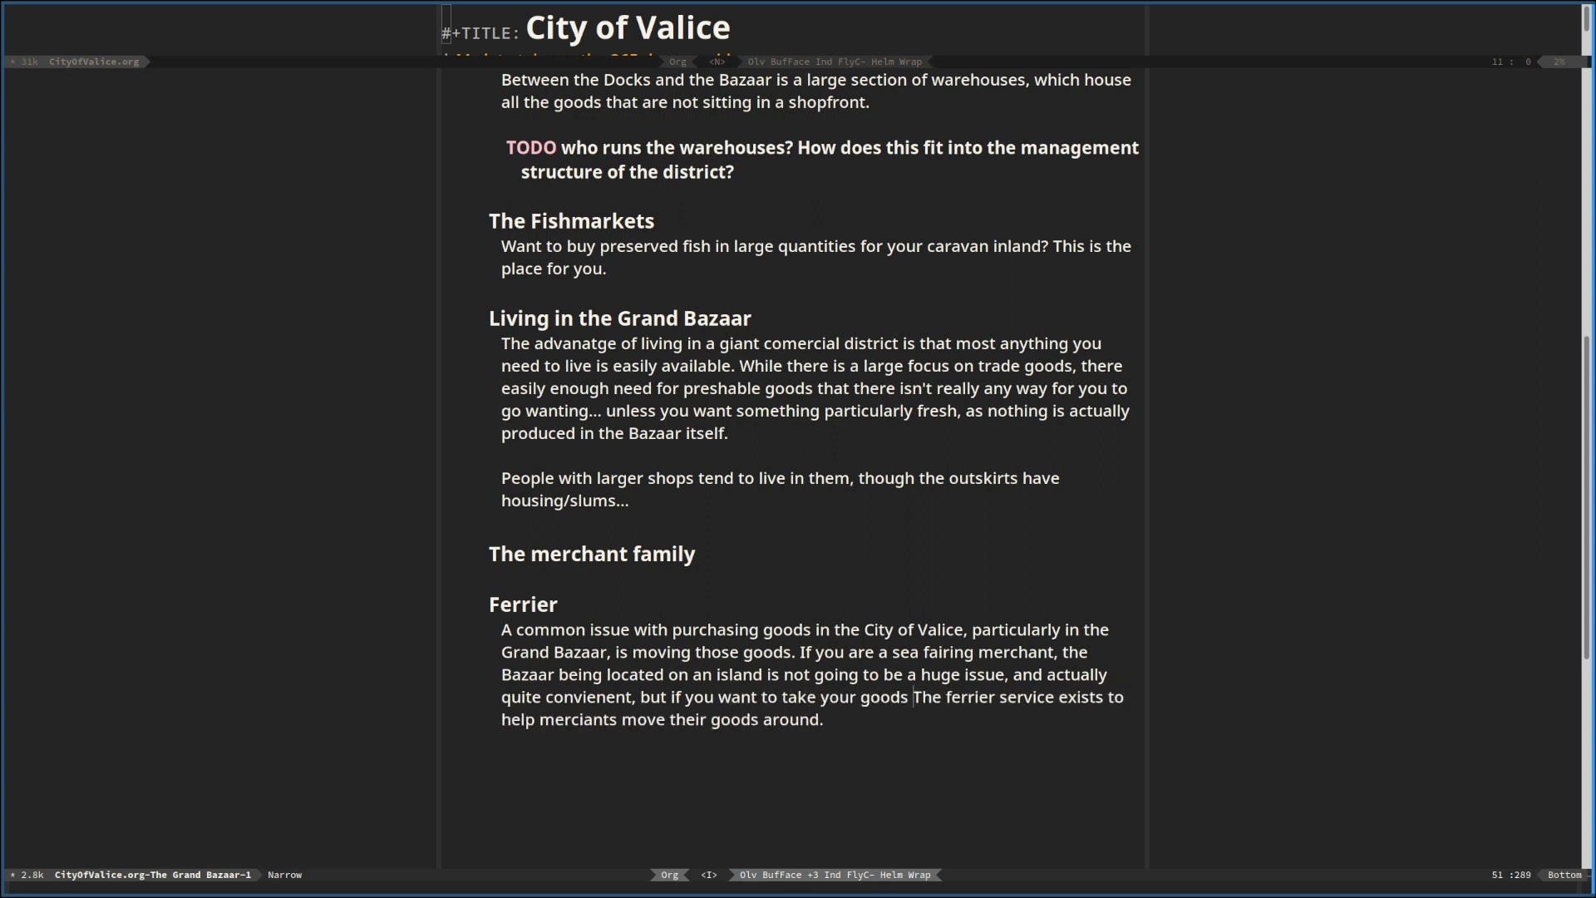
type("inland")
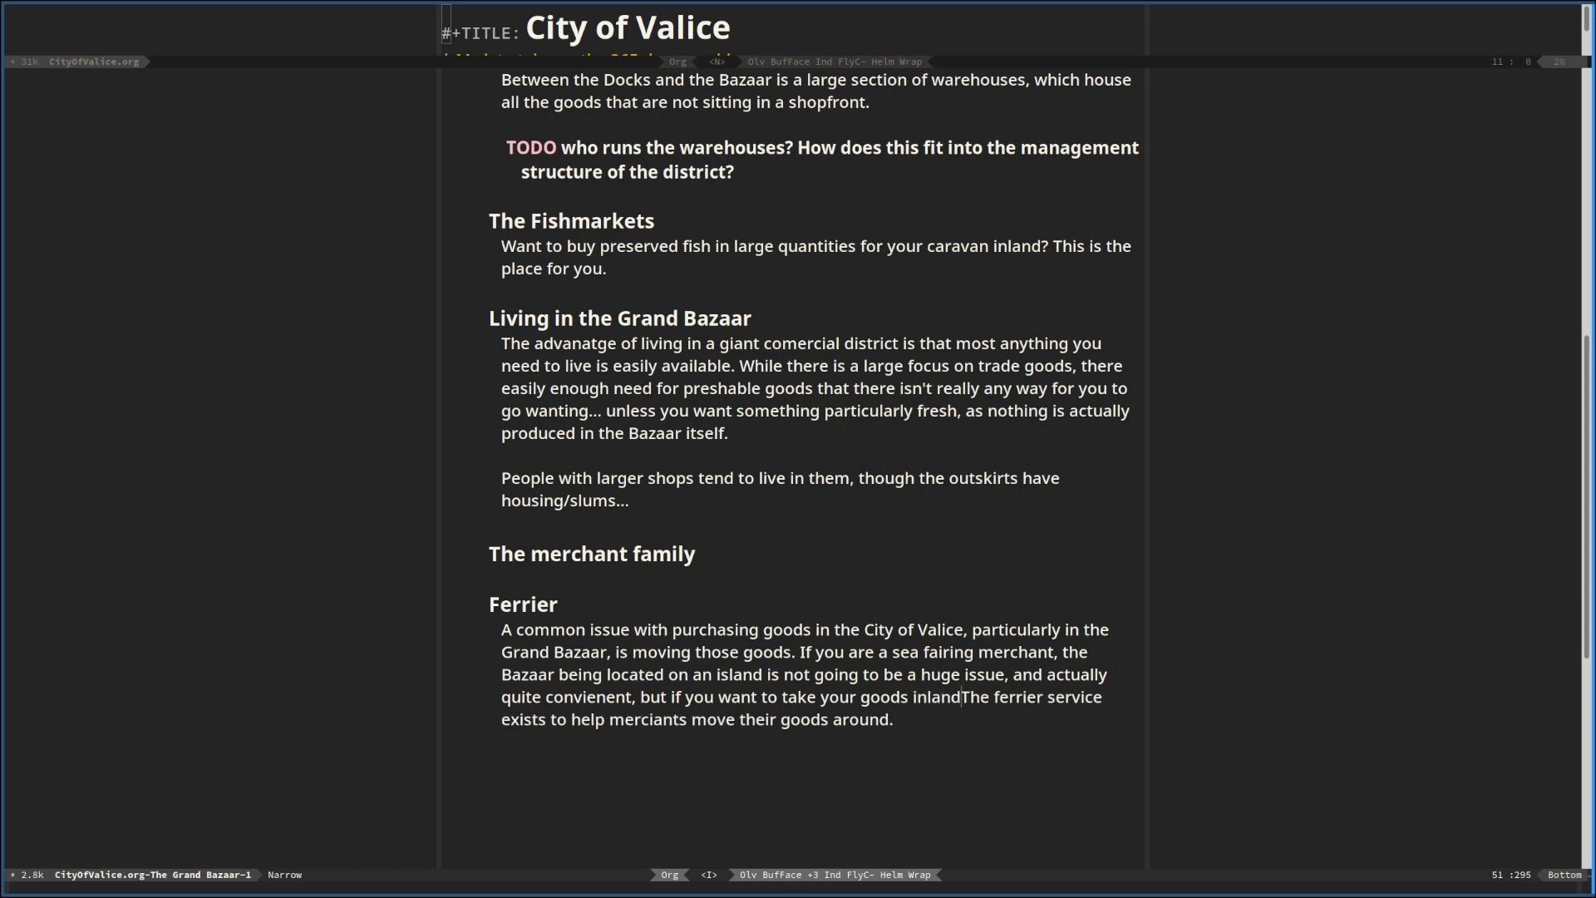
type(", particu")
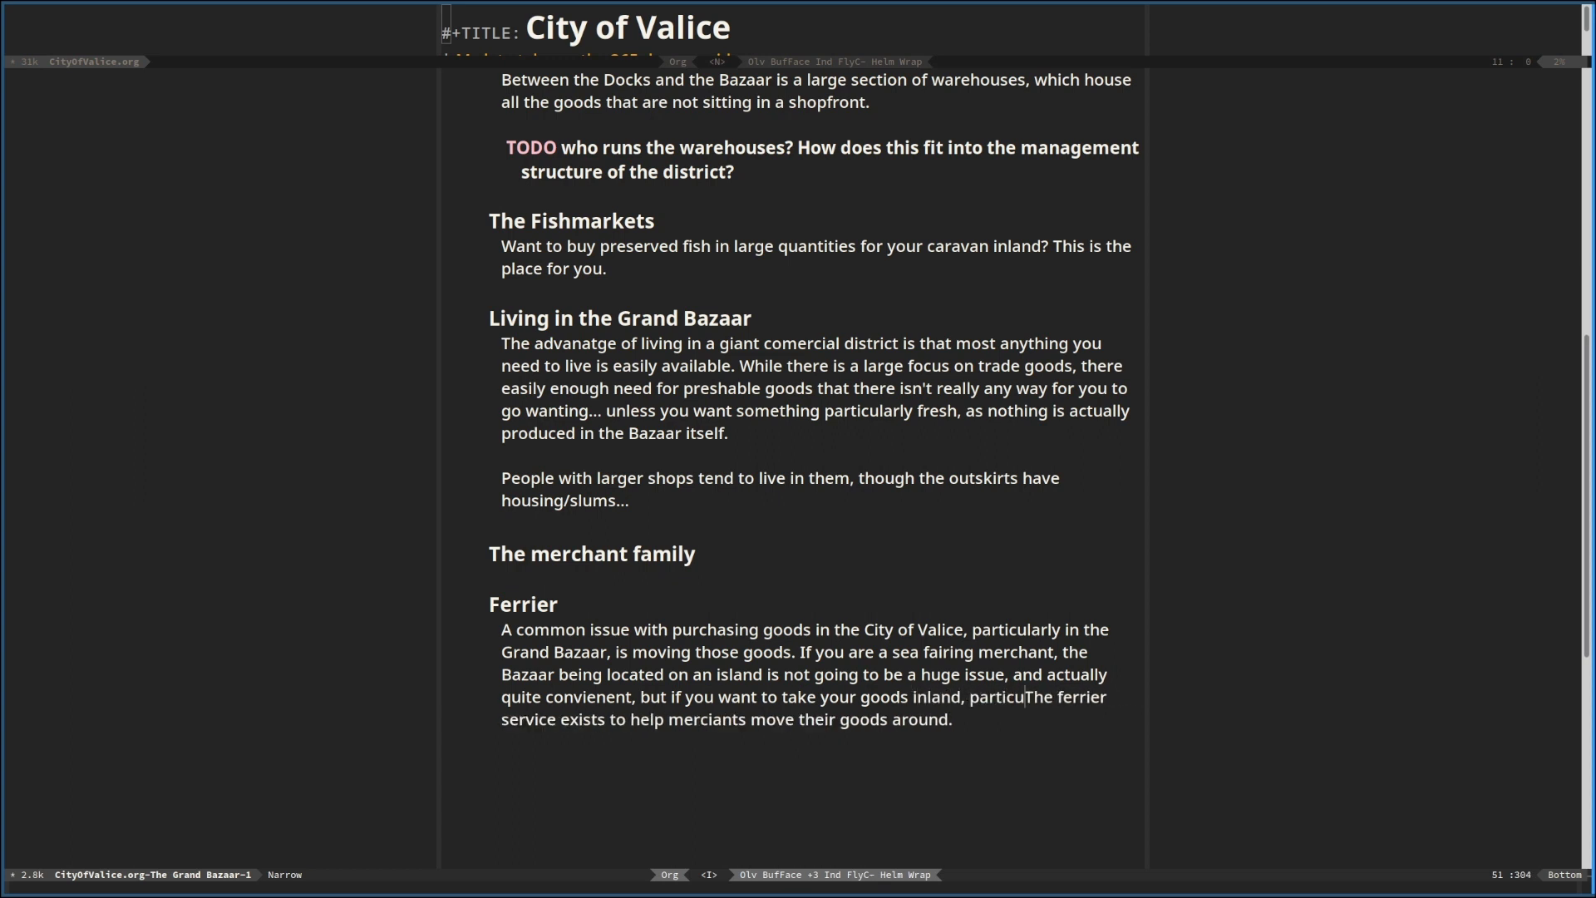
type("alry if you")
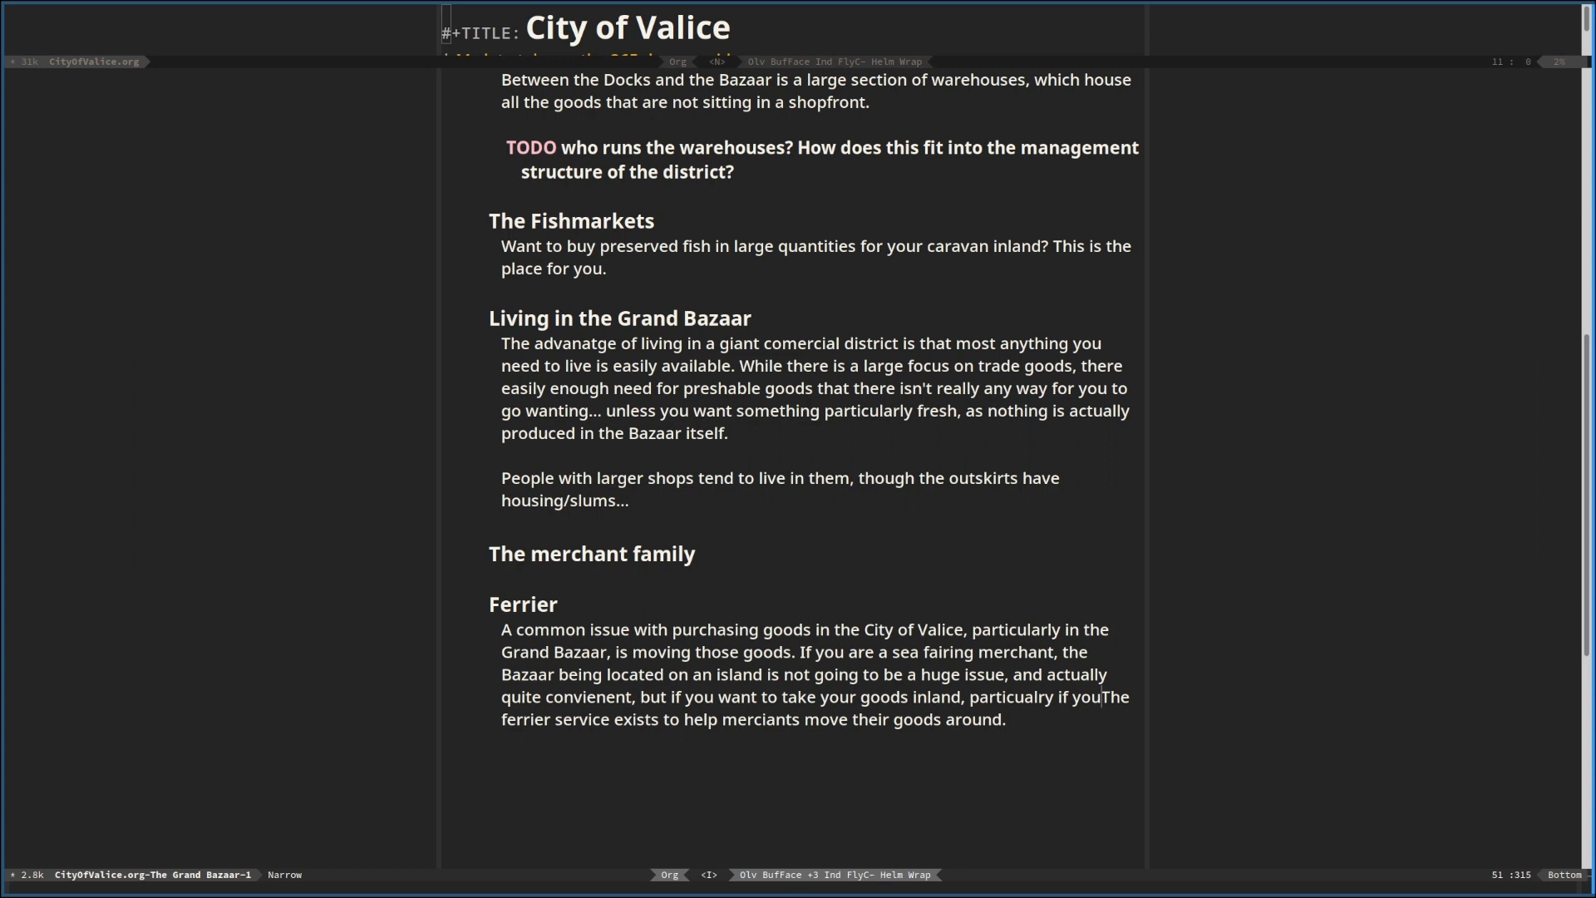
type(" are carravn")
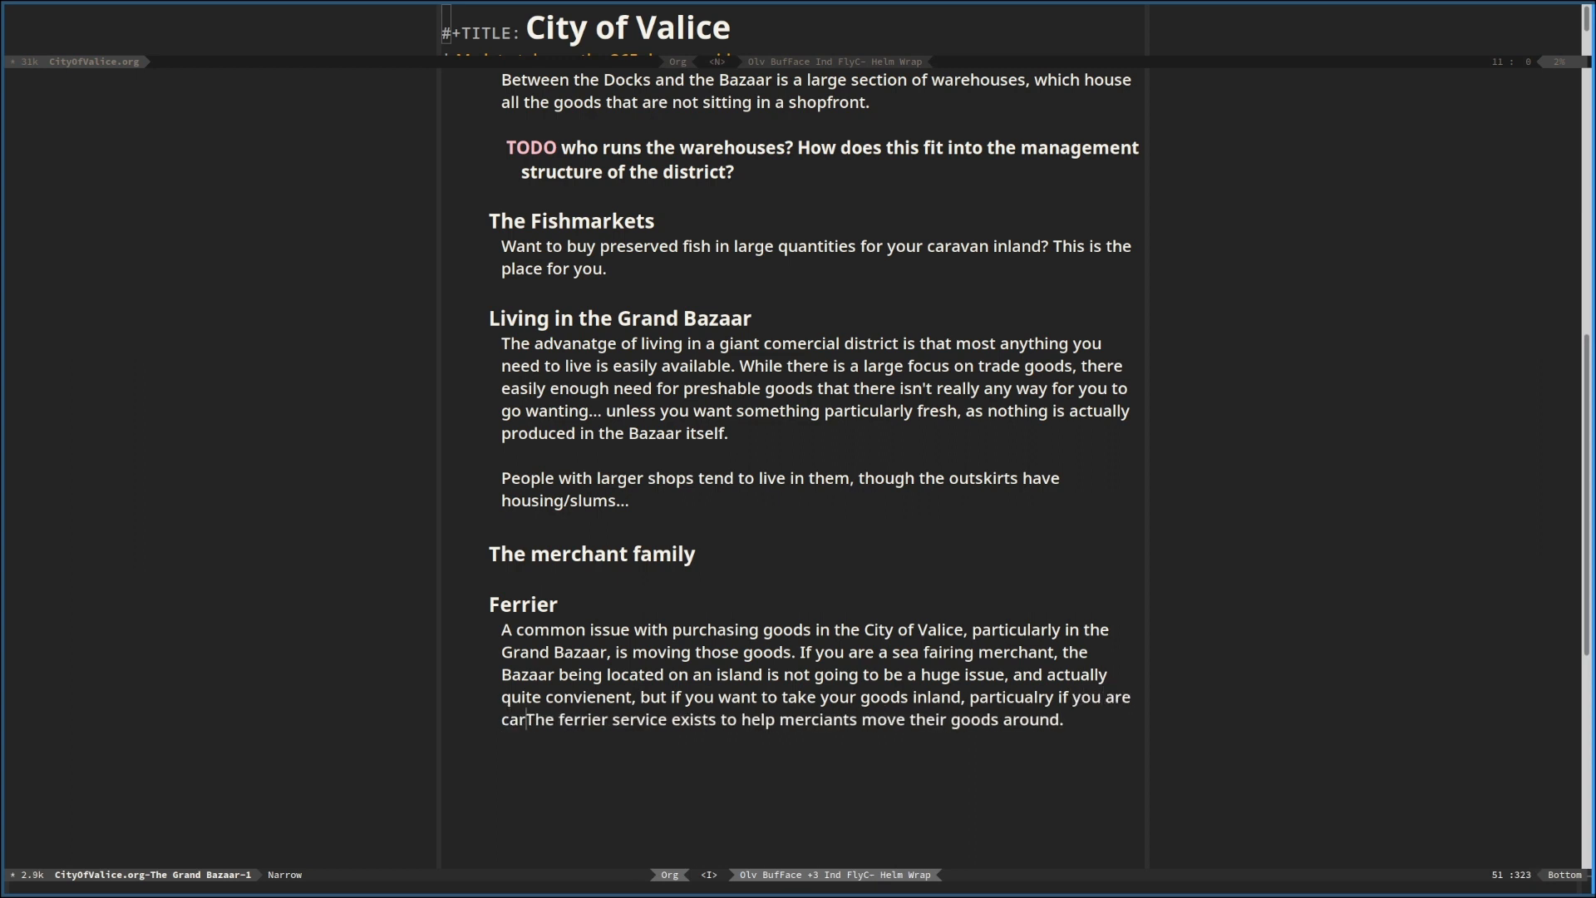
Qualify the inland clause with ", particualry if you are carraning goods in bulk,"
key("BackSpace")
key("BackSpace")
type("ning ")
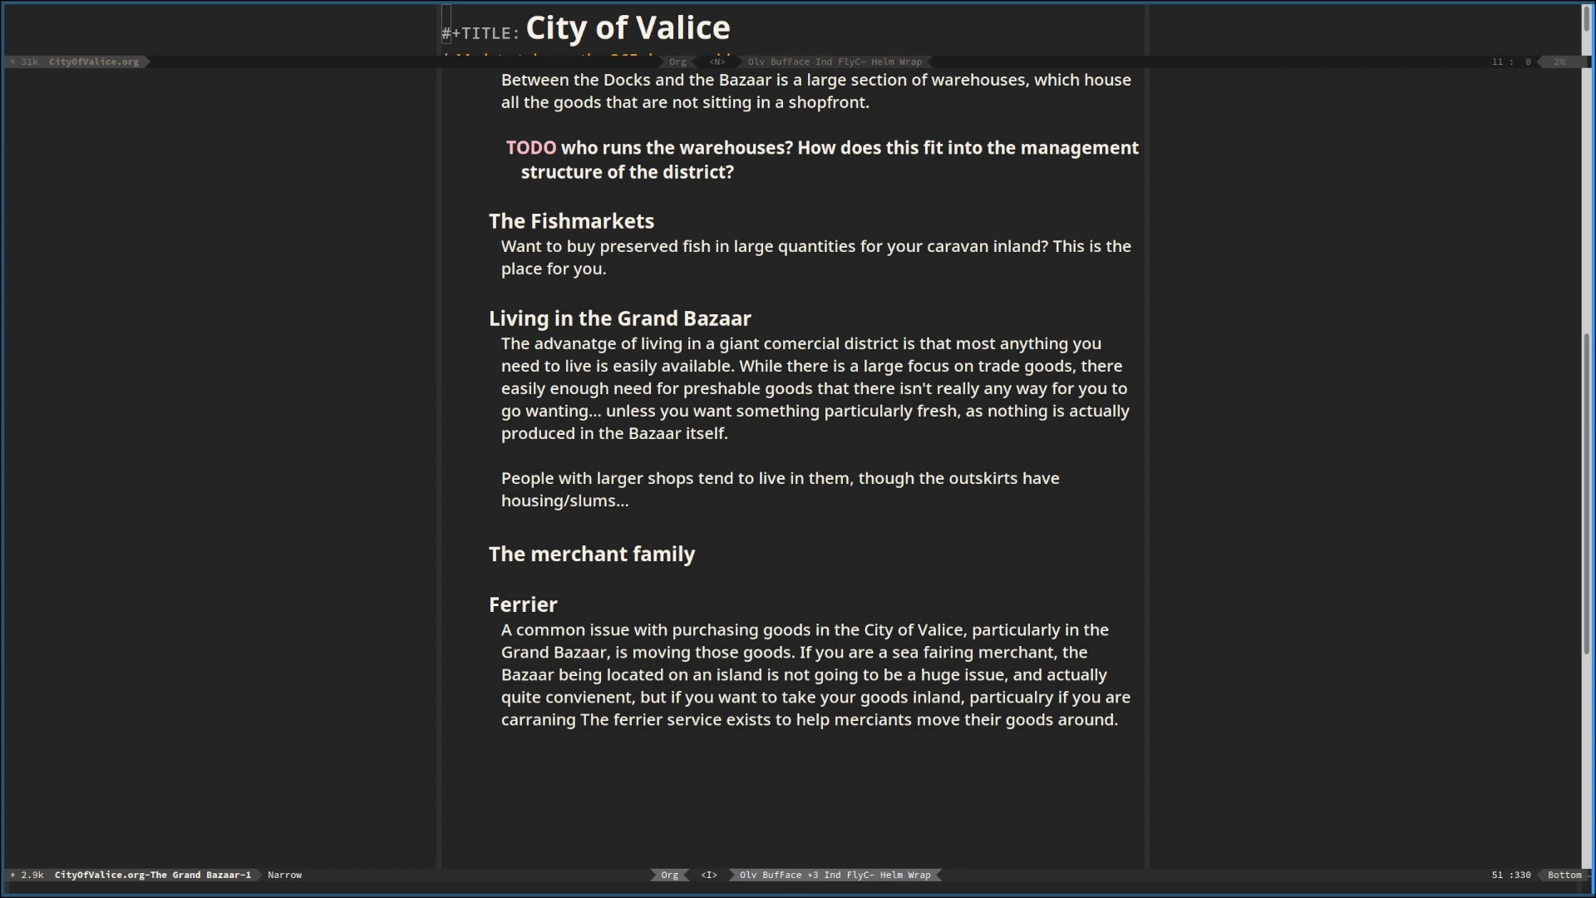
type("goods in bulk, ")
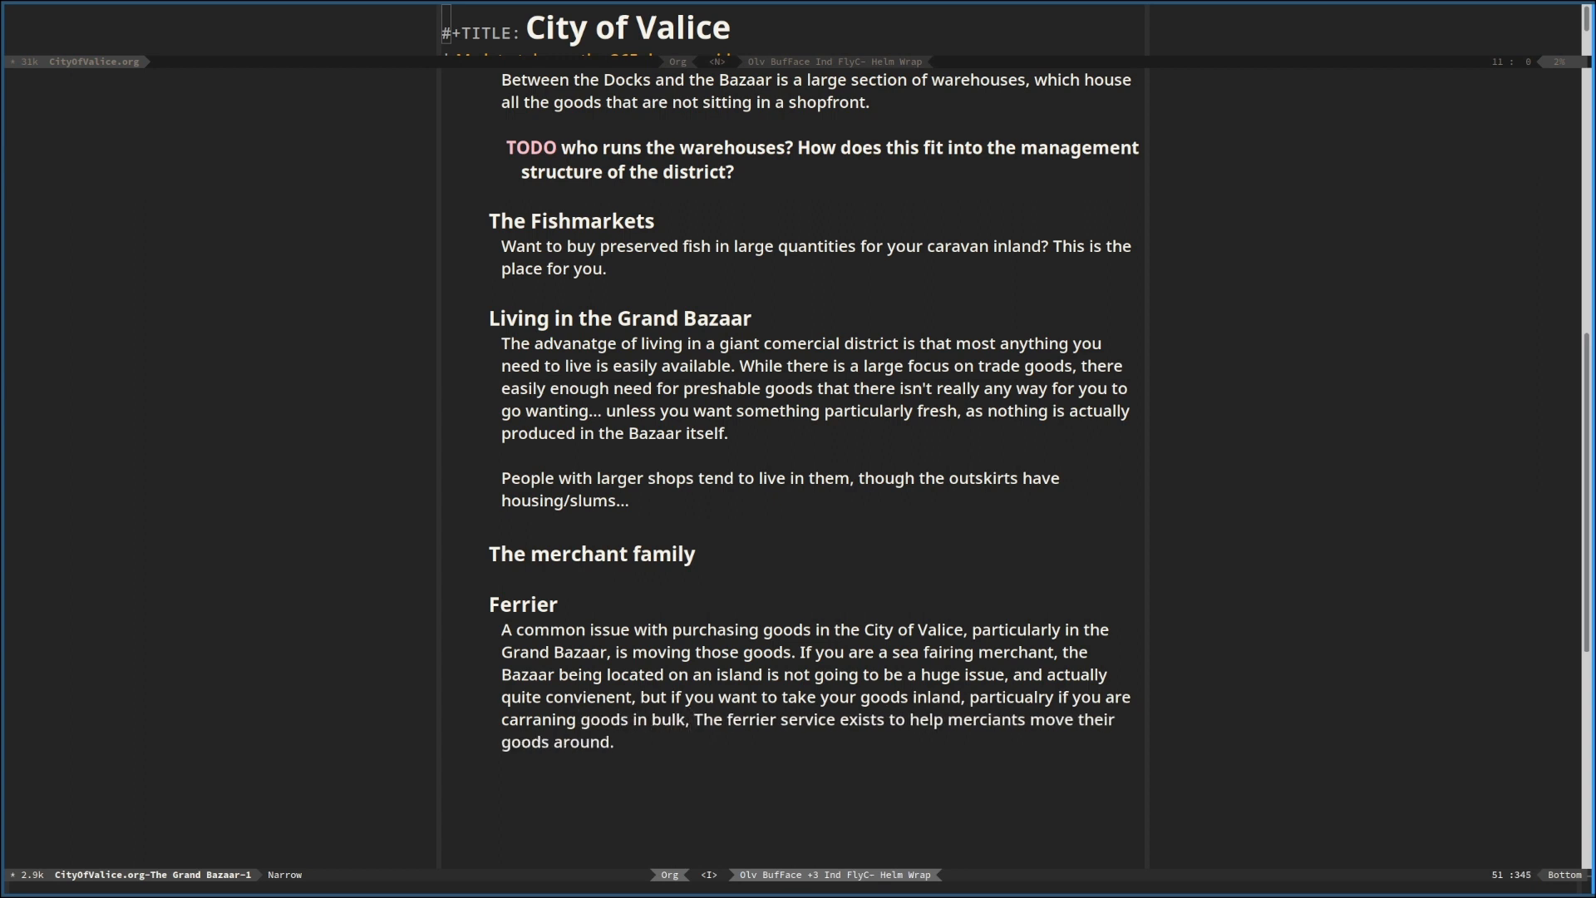
type("then ")
type("getting th")
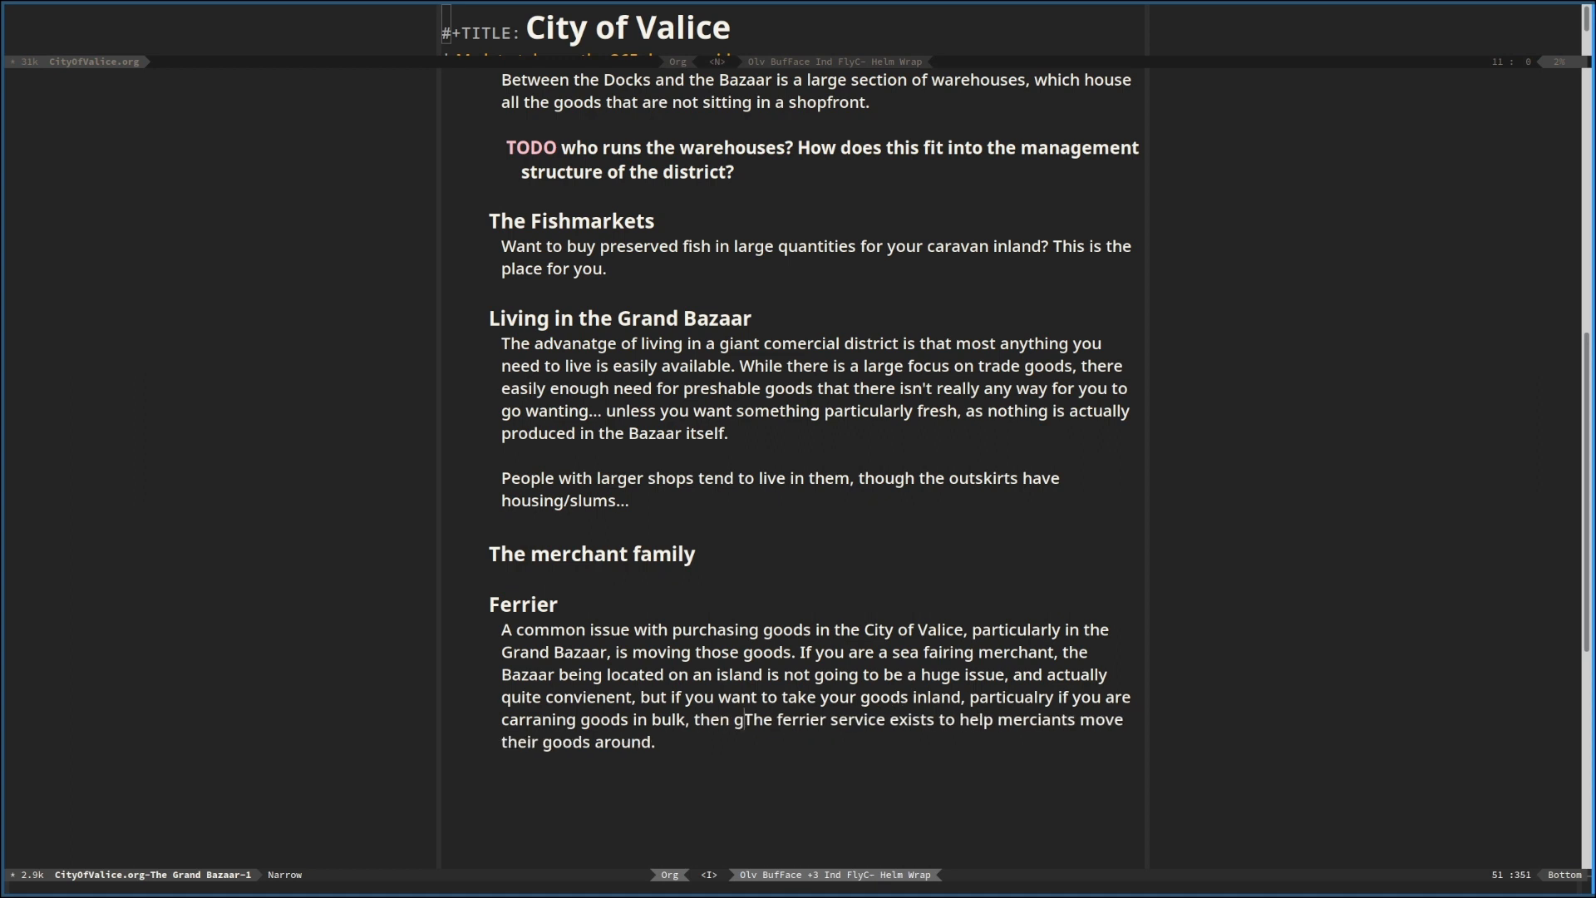
type("e goods to your")
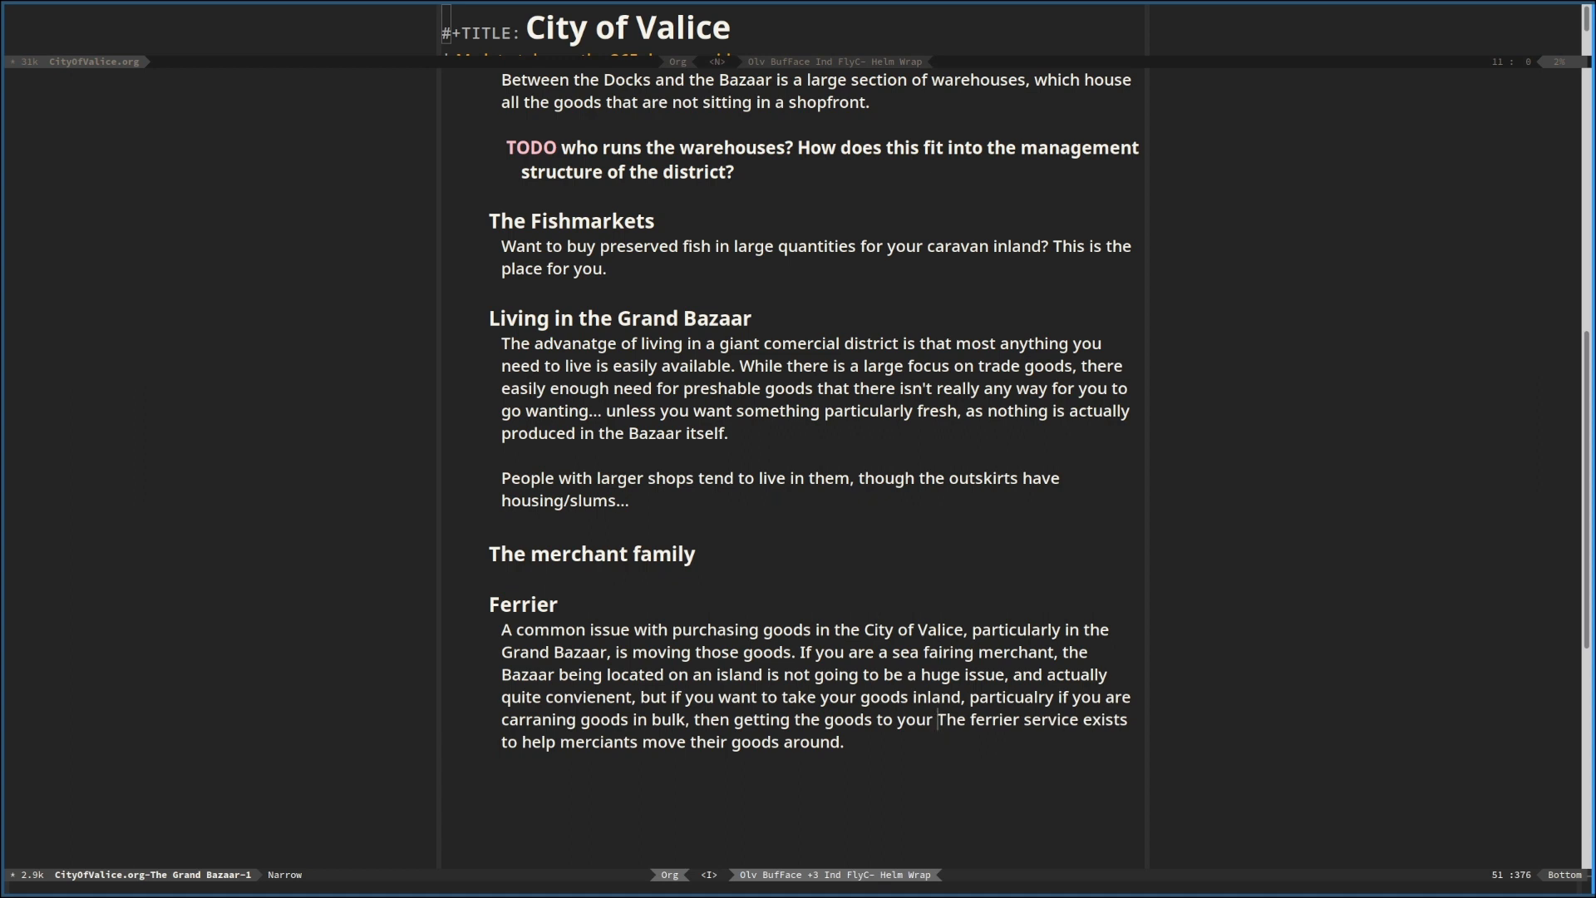
type(" caravan")
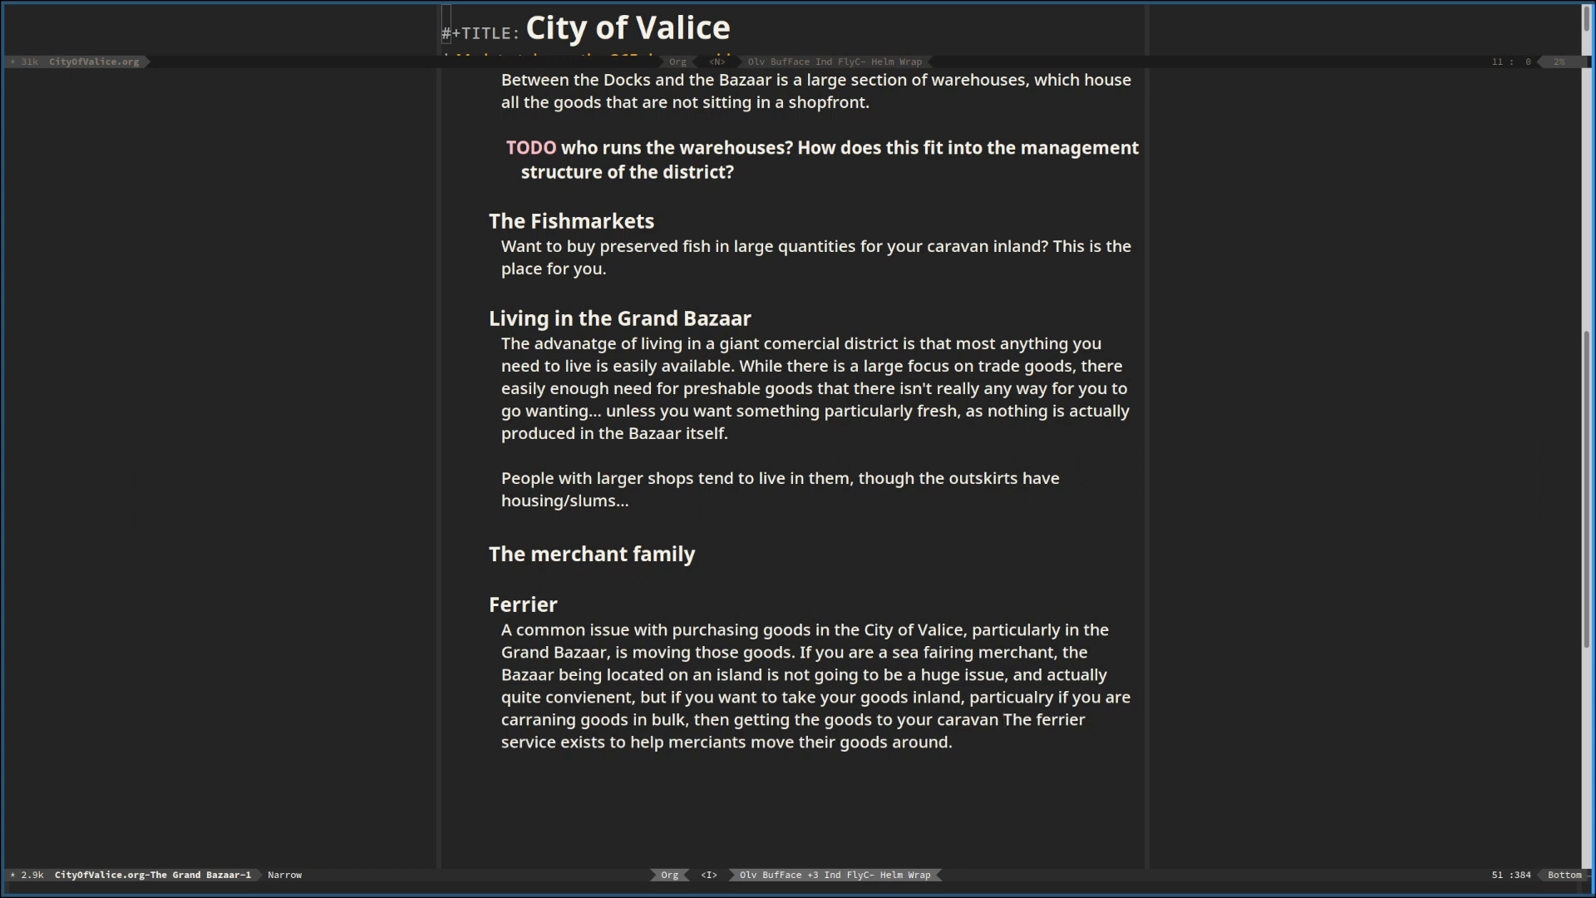
type(" can be quite an issue.")
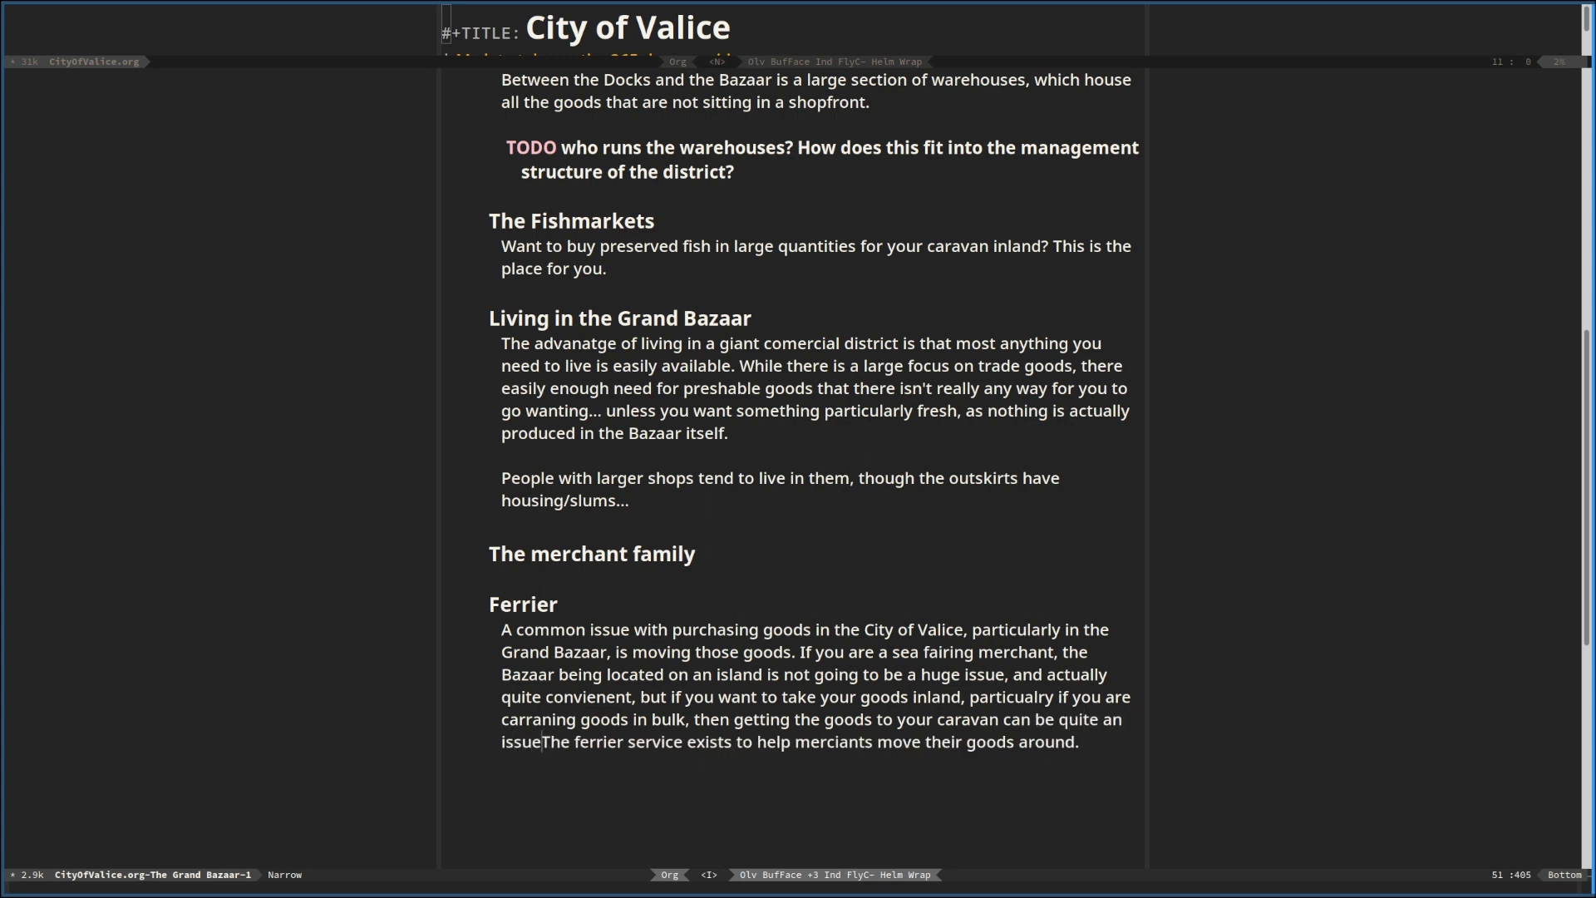
Rename the Ferrier heading to "Ferrier Service" and demote it one level beneath The merchant family
key("Up")
key("Up")
key("Up")
key("Up")
key("Up")
key("Up")
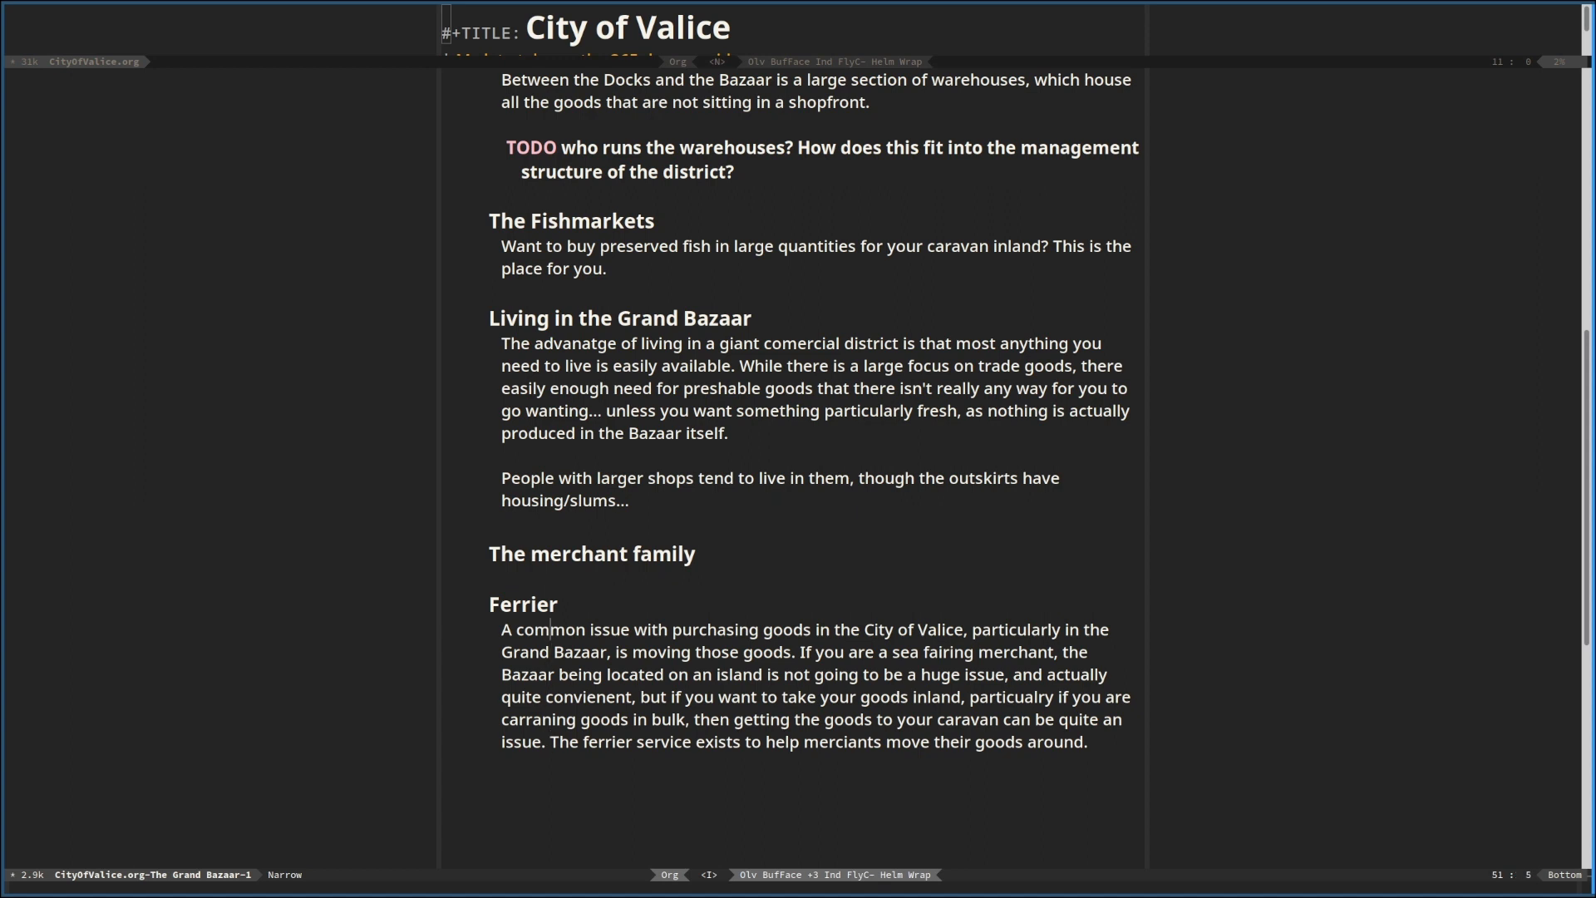
key("alt+Right")
key("Down")
key("Down")
key("Down")
key("Down")
key("Down")
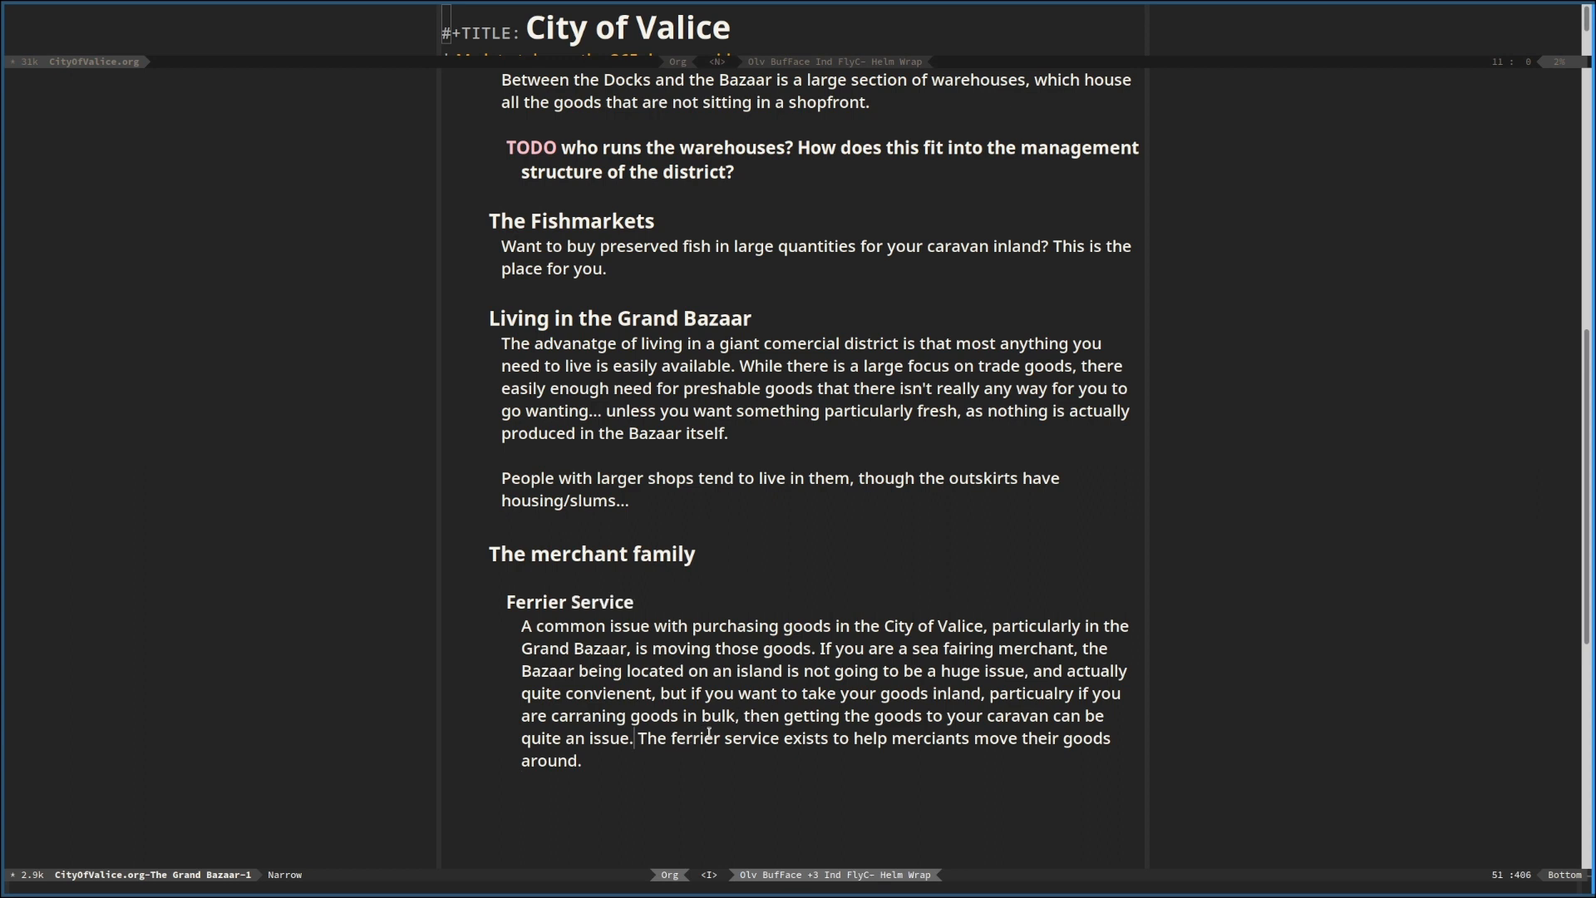
Insert "solely as an attempt by the family" after "The ferrier service exists" in the last Ferrier Service sentence
left_click(832, 738)
type("soling")
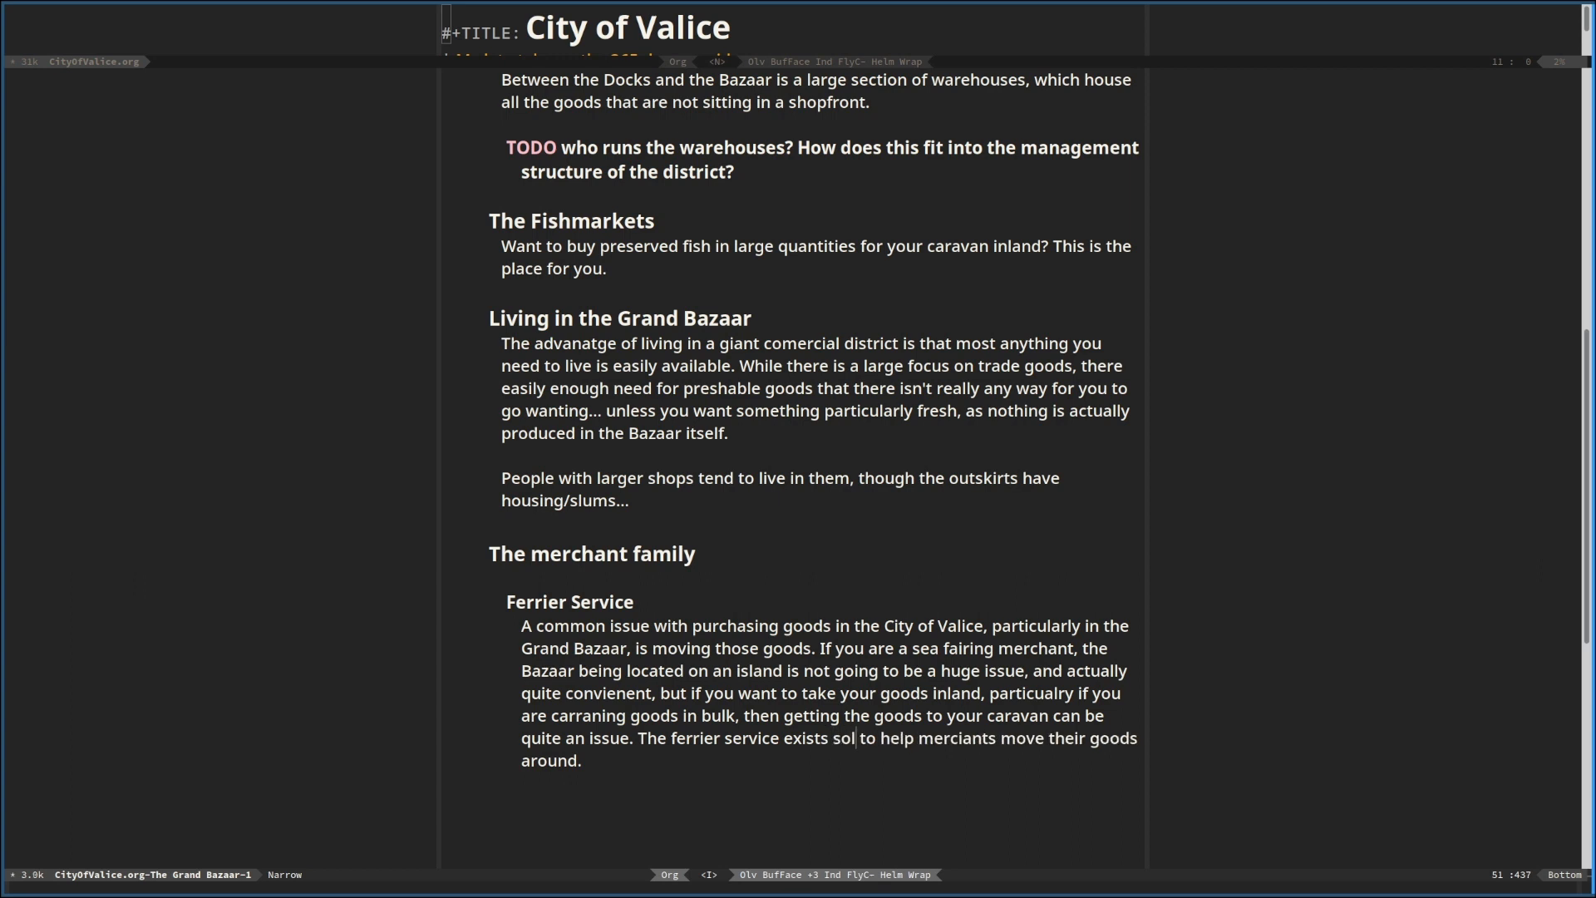
key("BackSpace")
key("BackSpace")
key("BackSpace")
type("ely ")
type("as an at")
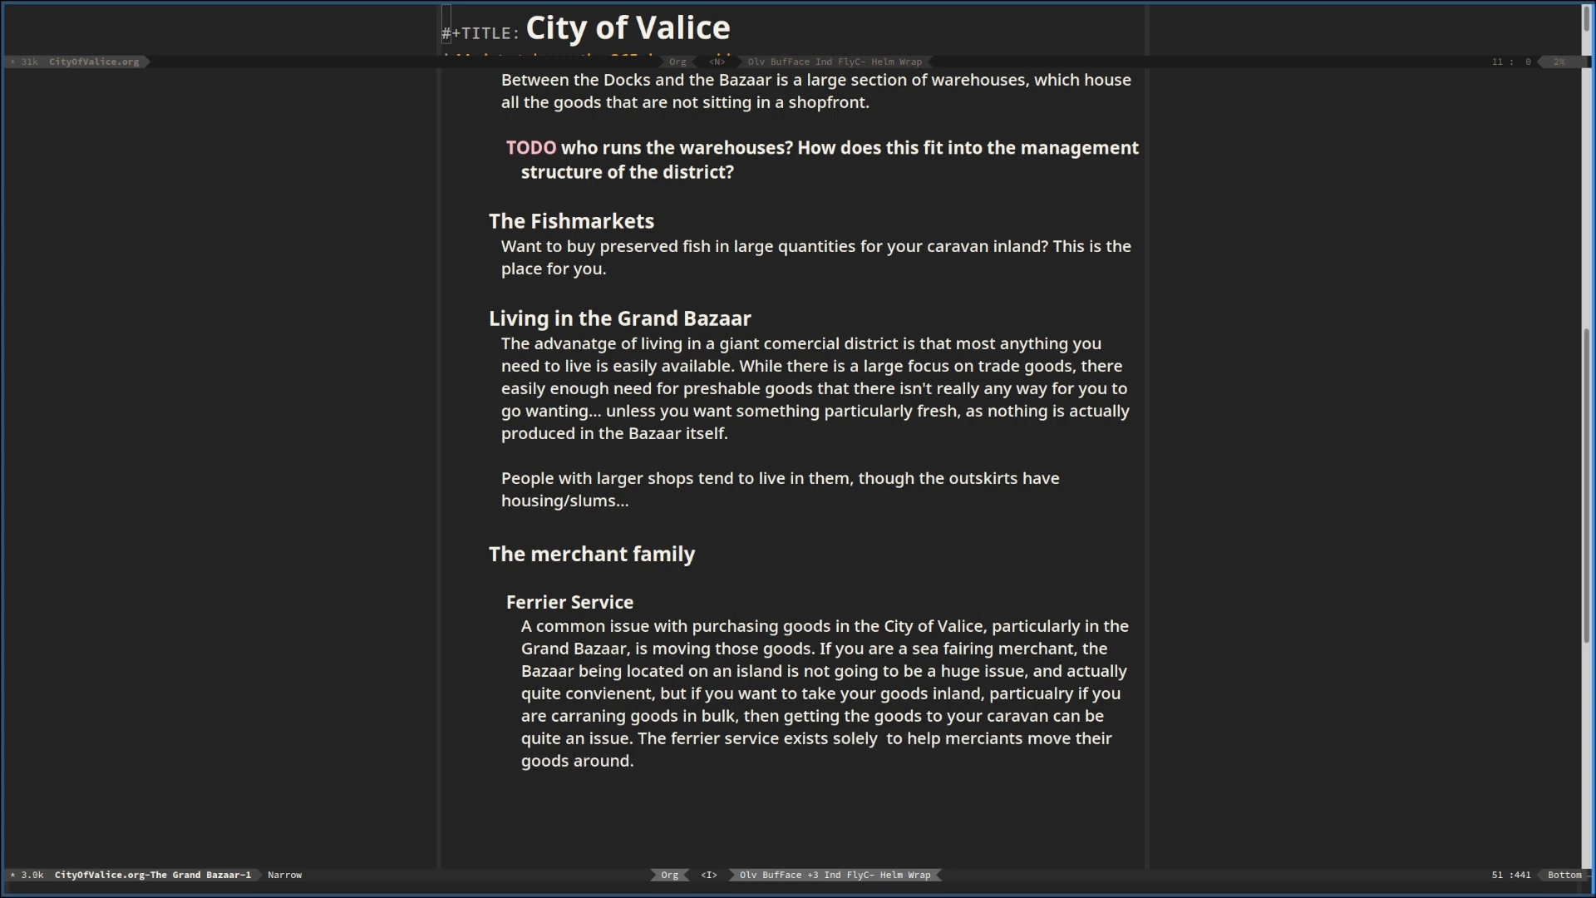
type("tempt by the ")
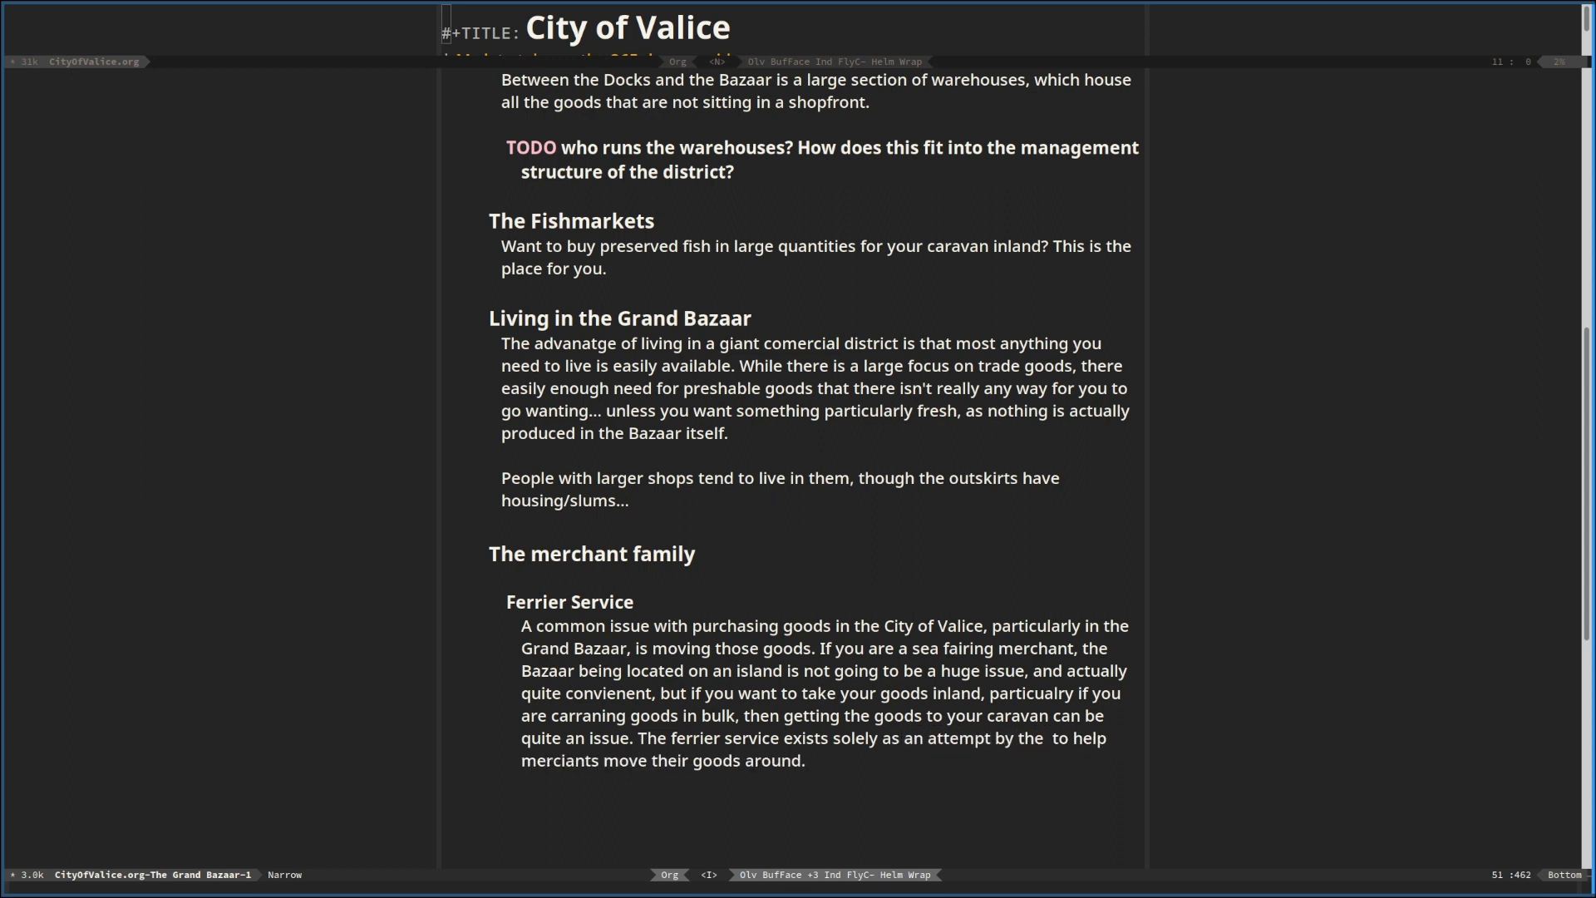
type("family")
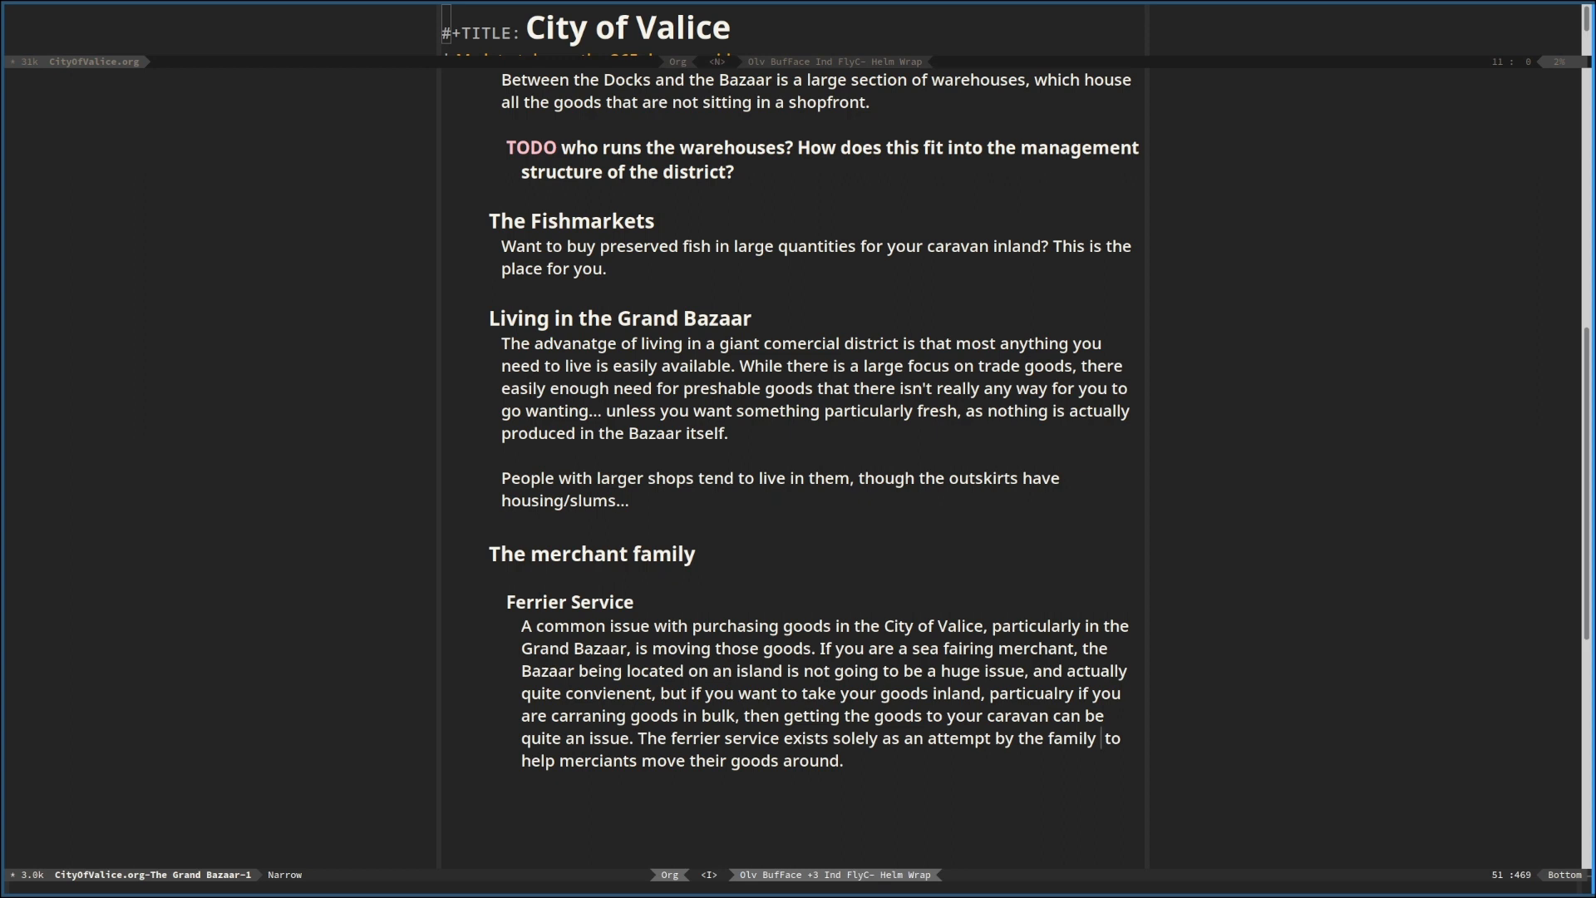
Insert "corner this market" after "by the family to" in the last Ferrier Service sentence
key("Right")
key("Right")
key("Right")
type("corner this market")
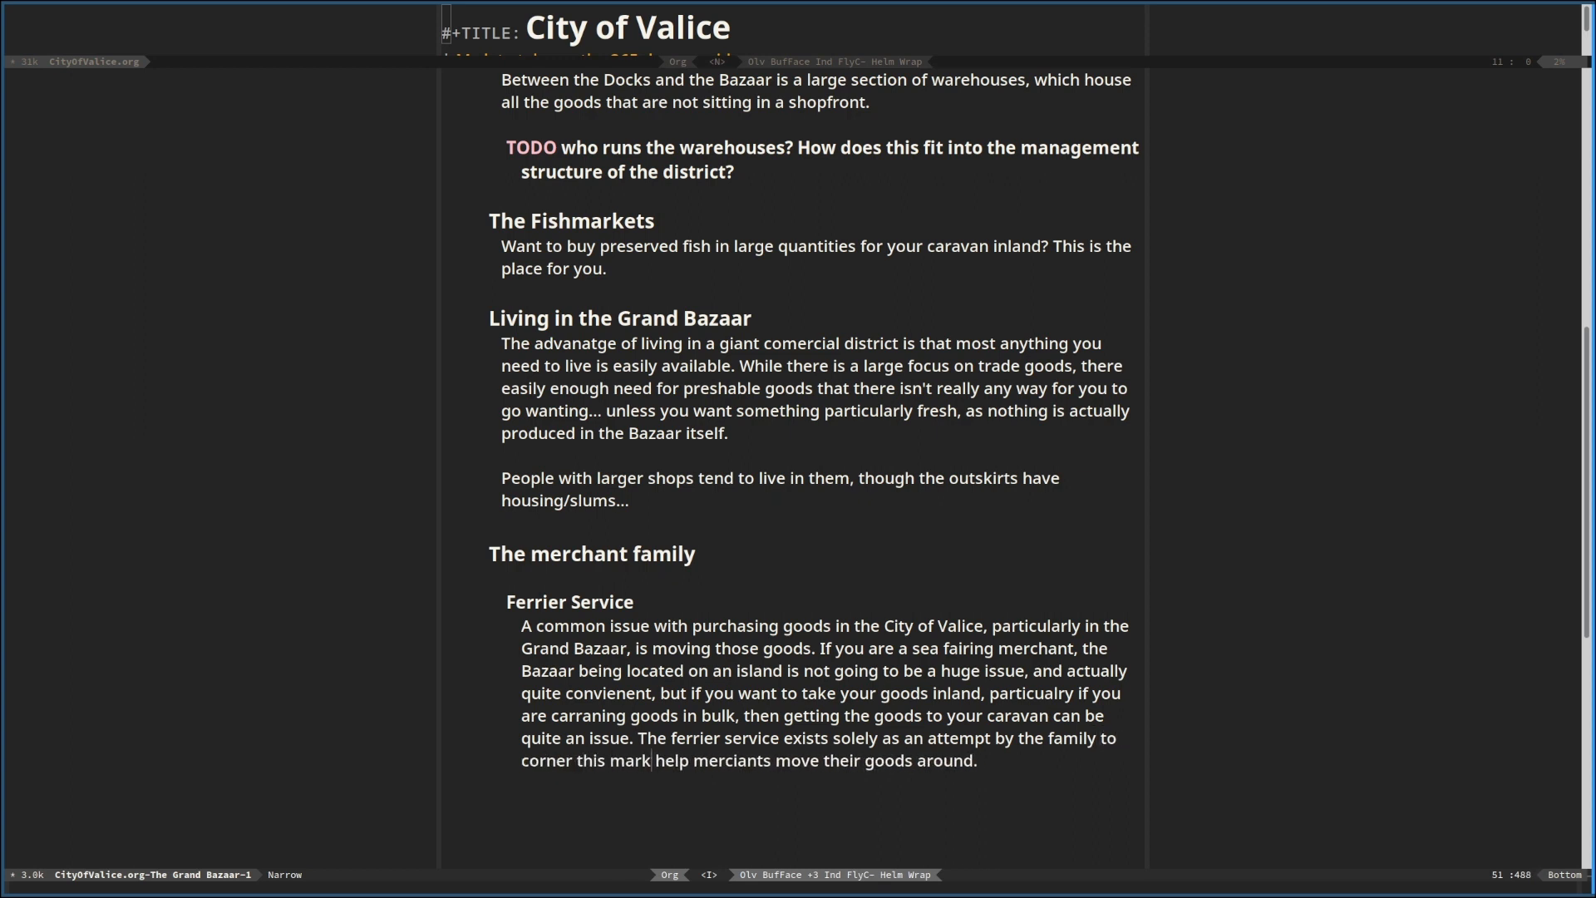
Delete "help merciants move their goods around." from the end of the last Ferrier Service sentence
key("End")
key("BackSpace")
key("BackSpace")
key("BackSpace")
key("BackSpace")
key("BackSpace")
key("BackSpace")
key("BackSpace")
key("BackSpace")
key("BackSpace")
key("BackSpace")
key("BackSpace")
key("BackSpace")
key("BackSpace")
key("BackSpace")
key("BackSpace")
key("BackSpace")
key("BackSpace")
key("BackSpace")
key("BackSpace")
key("BackSpace")
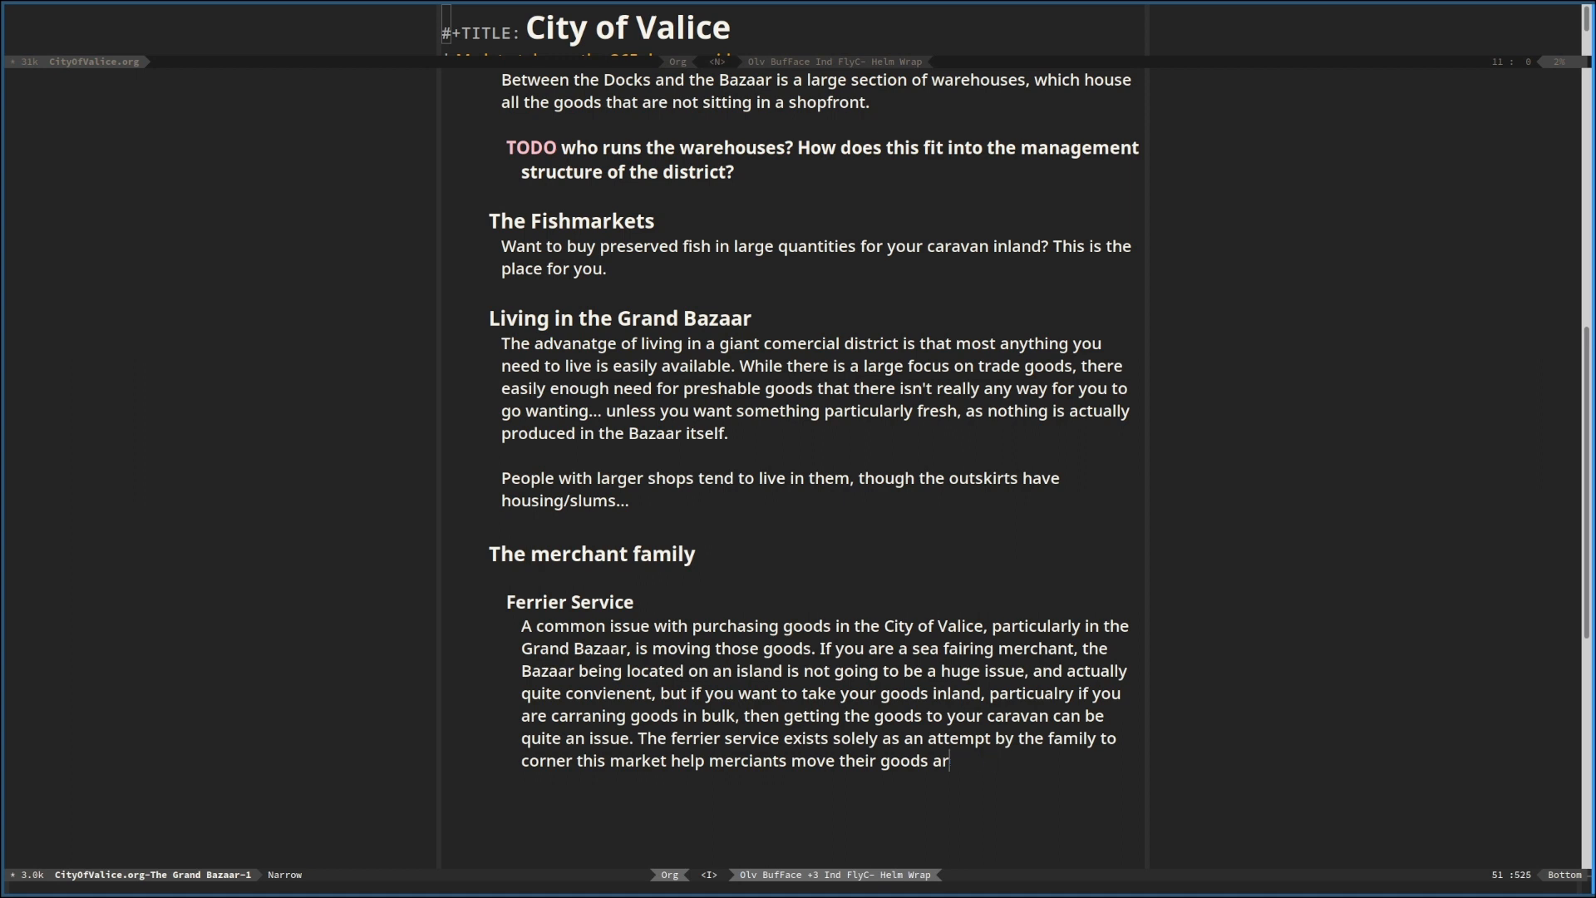
key("BackSpace")
key("BackSpace")
key("BackSpace")
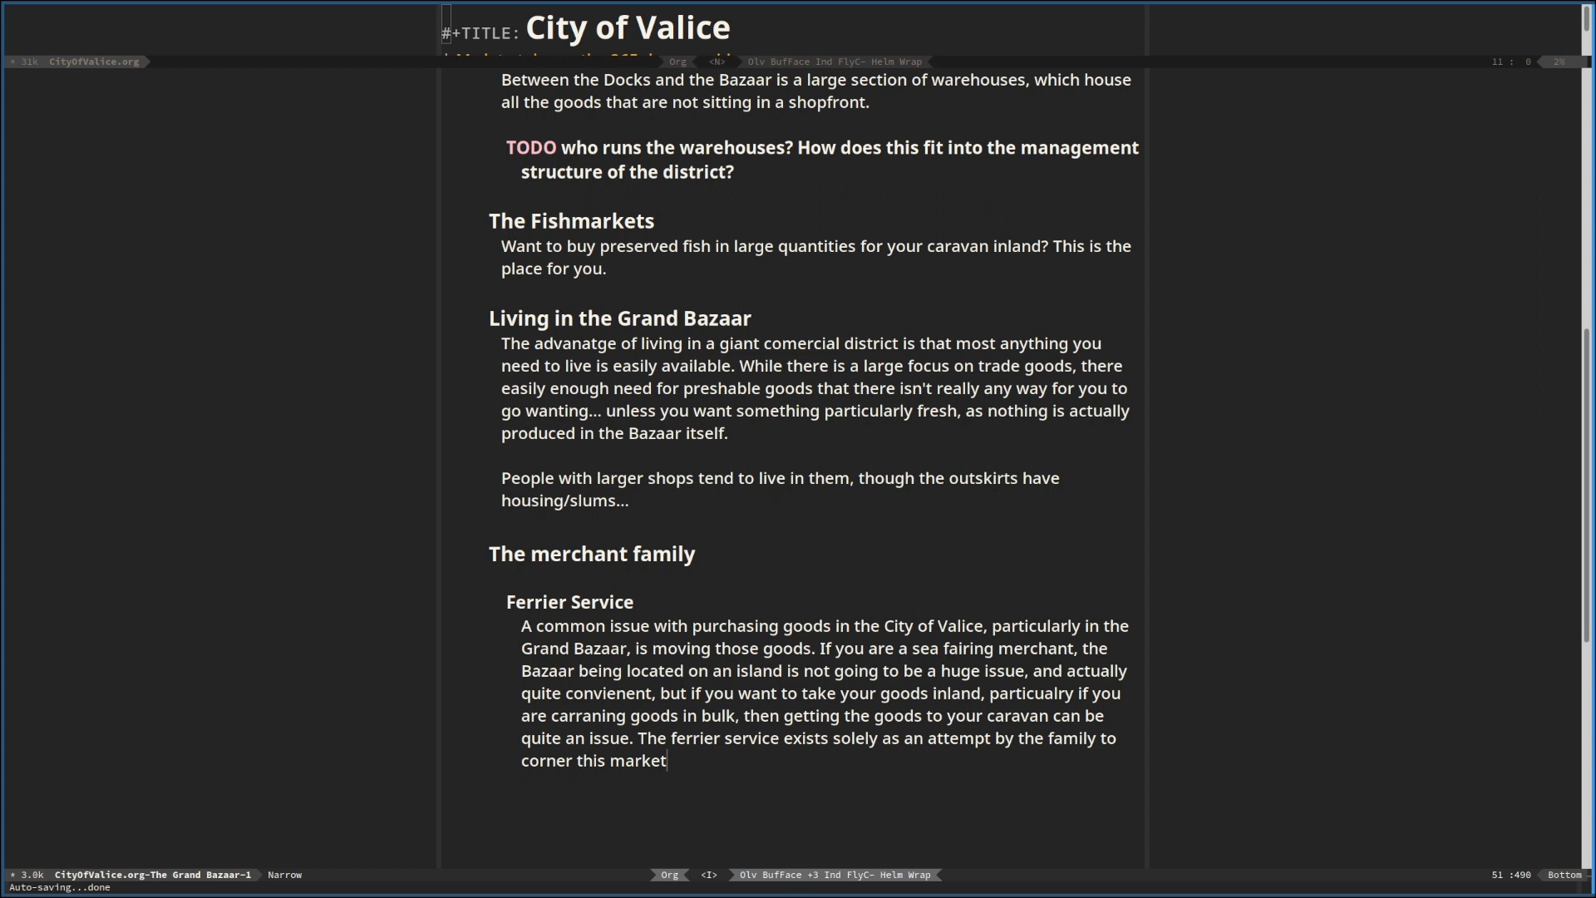
Add a "Hooks" heading below the Ferrier Service text, at the same level as The merchant family, and start a bullet list beneath it
key("Return")
key("Return")
type("Hooks")
key("Return")
type("- Small")
Begin the first Hooks bullet with "A smaller individual or"
key("BackSpace")
key("BackSpace")
key("BackSpace")
key("BackSpace")
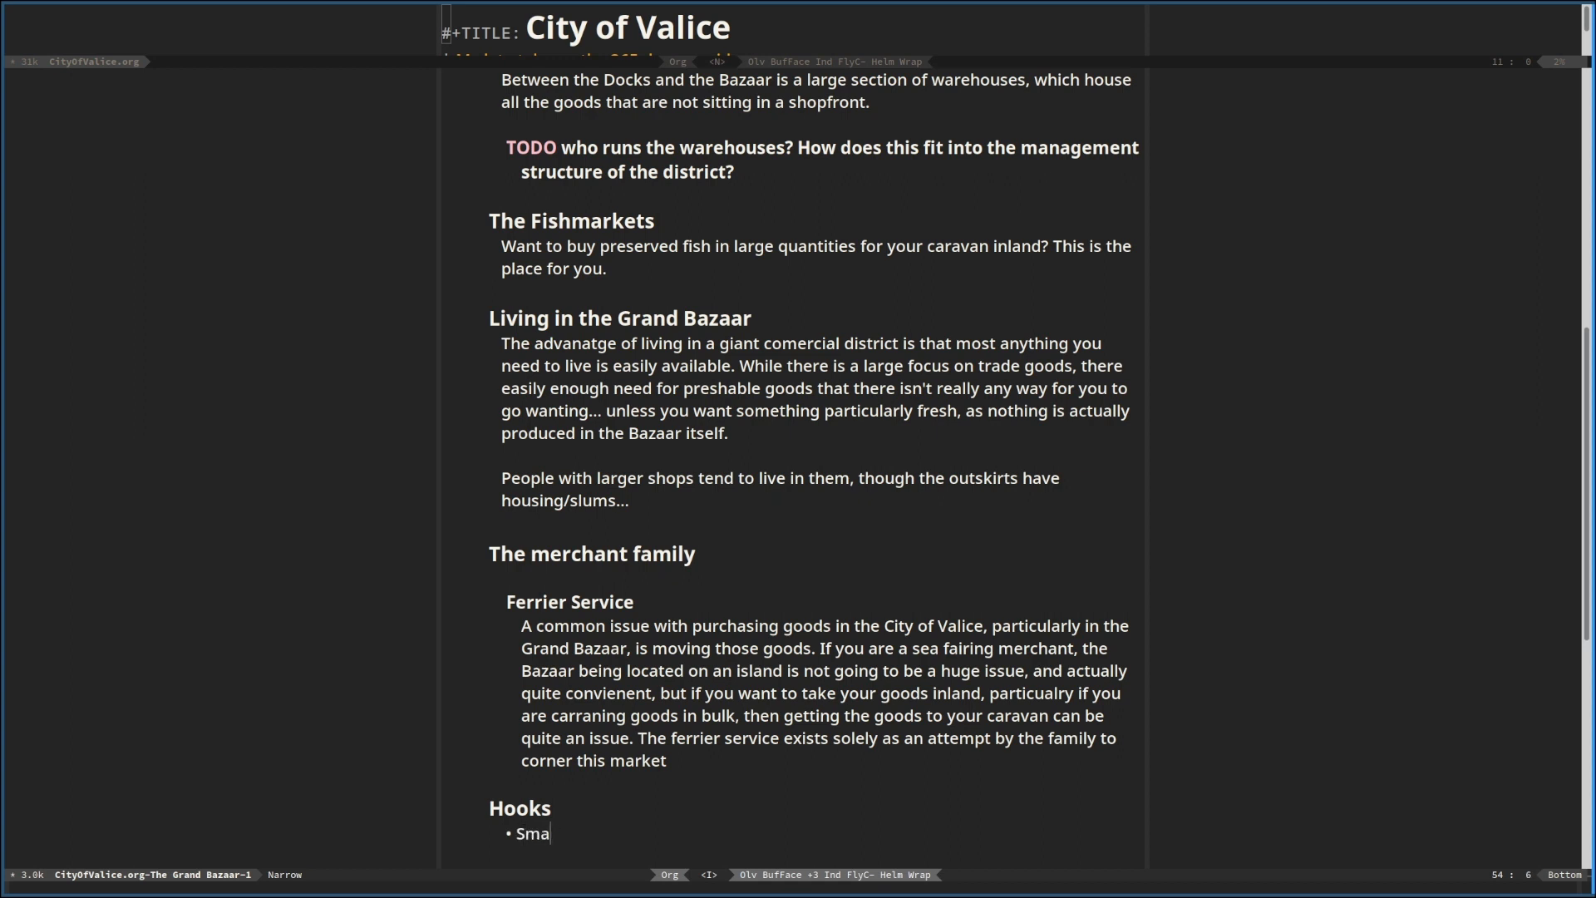
key("BackSpace")
type("A smaller individual or")
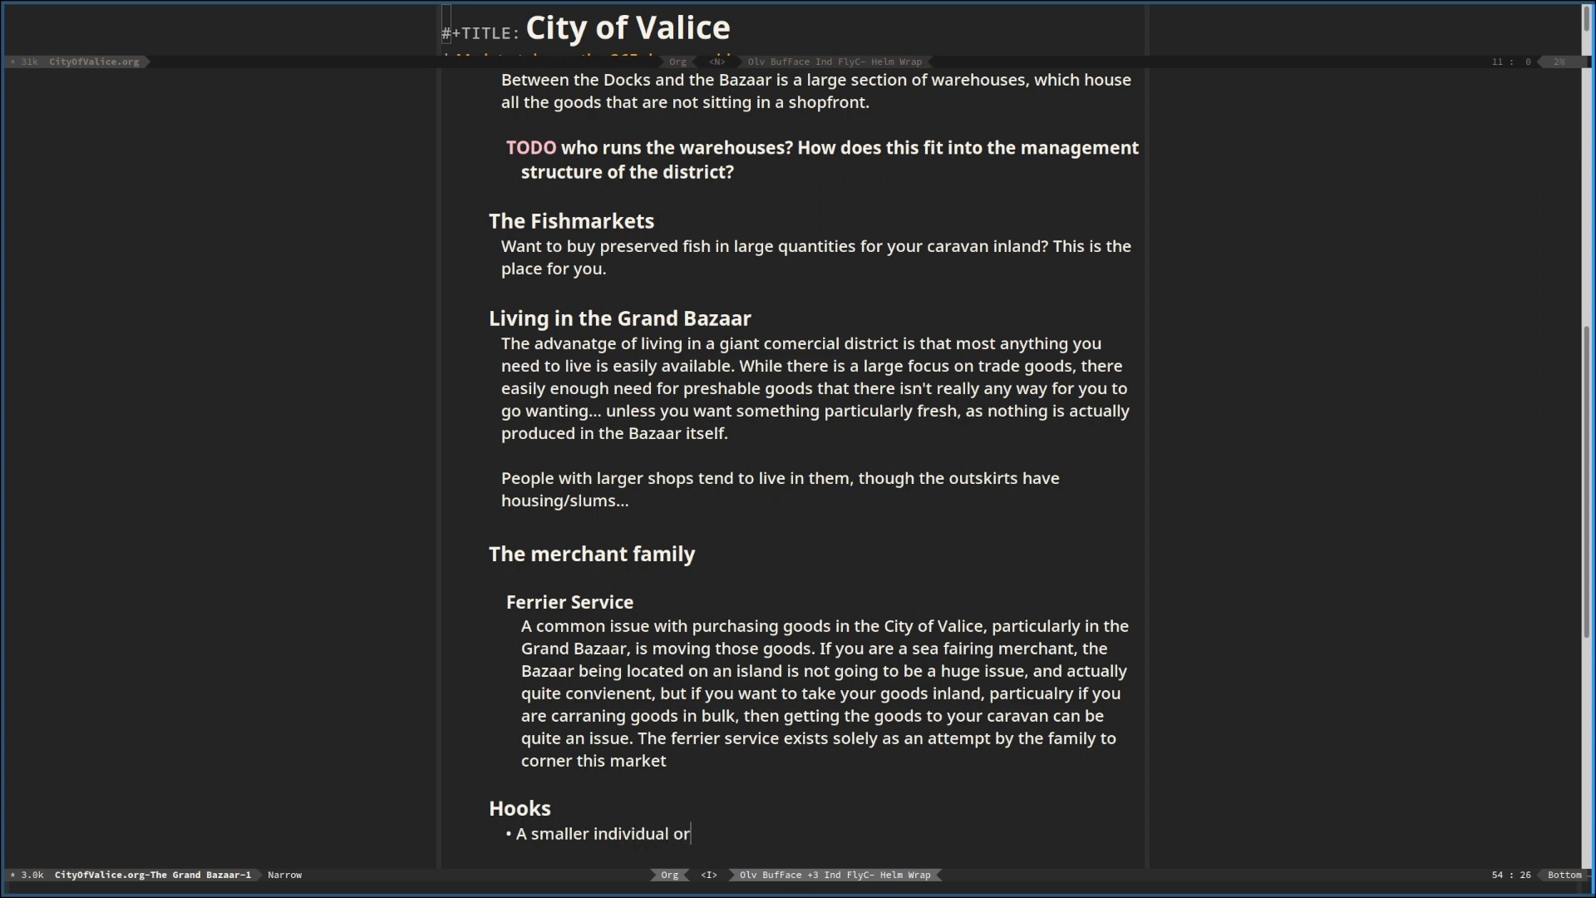
Reword the opening of the Hooks bullet to "An individual or"
key("Left")
key("Left")
key("Left")
key("Left")
key("Left")
key("Left")
key("Left")
key("Left")
key("Left")
key("Left")
key("Left")
key("Left")
key("Left")
key("Left")
key("BackSpace")
key("BackSpace")
key("BackSpace")
key("BackSpace")
key("BackSpace")
key("BackSpace")
key("BackSpace")
key("BackSpace")
type("n")
key("End")
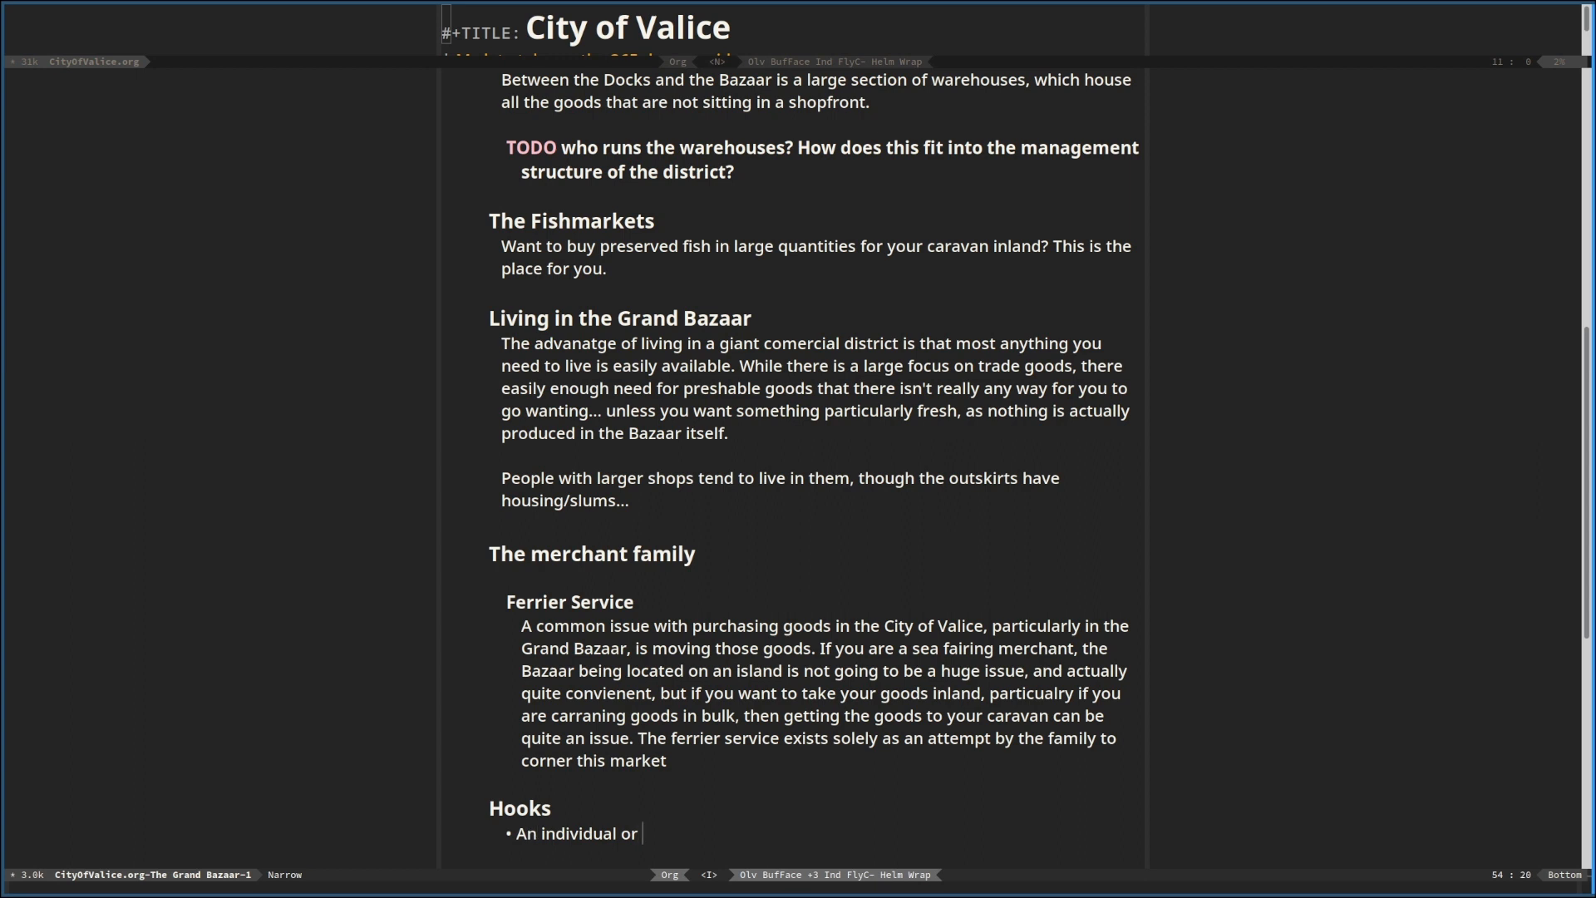
Complete the Hooks bullet's first sentence with "smaller company has started ferriering goods around the city."
type("smaller company has started")
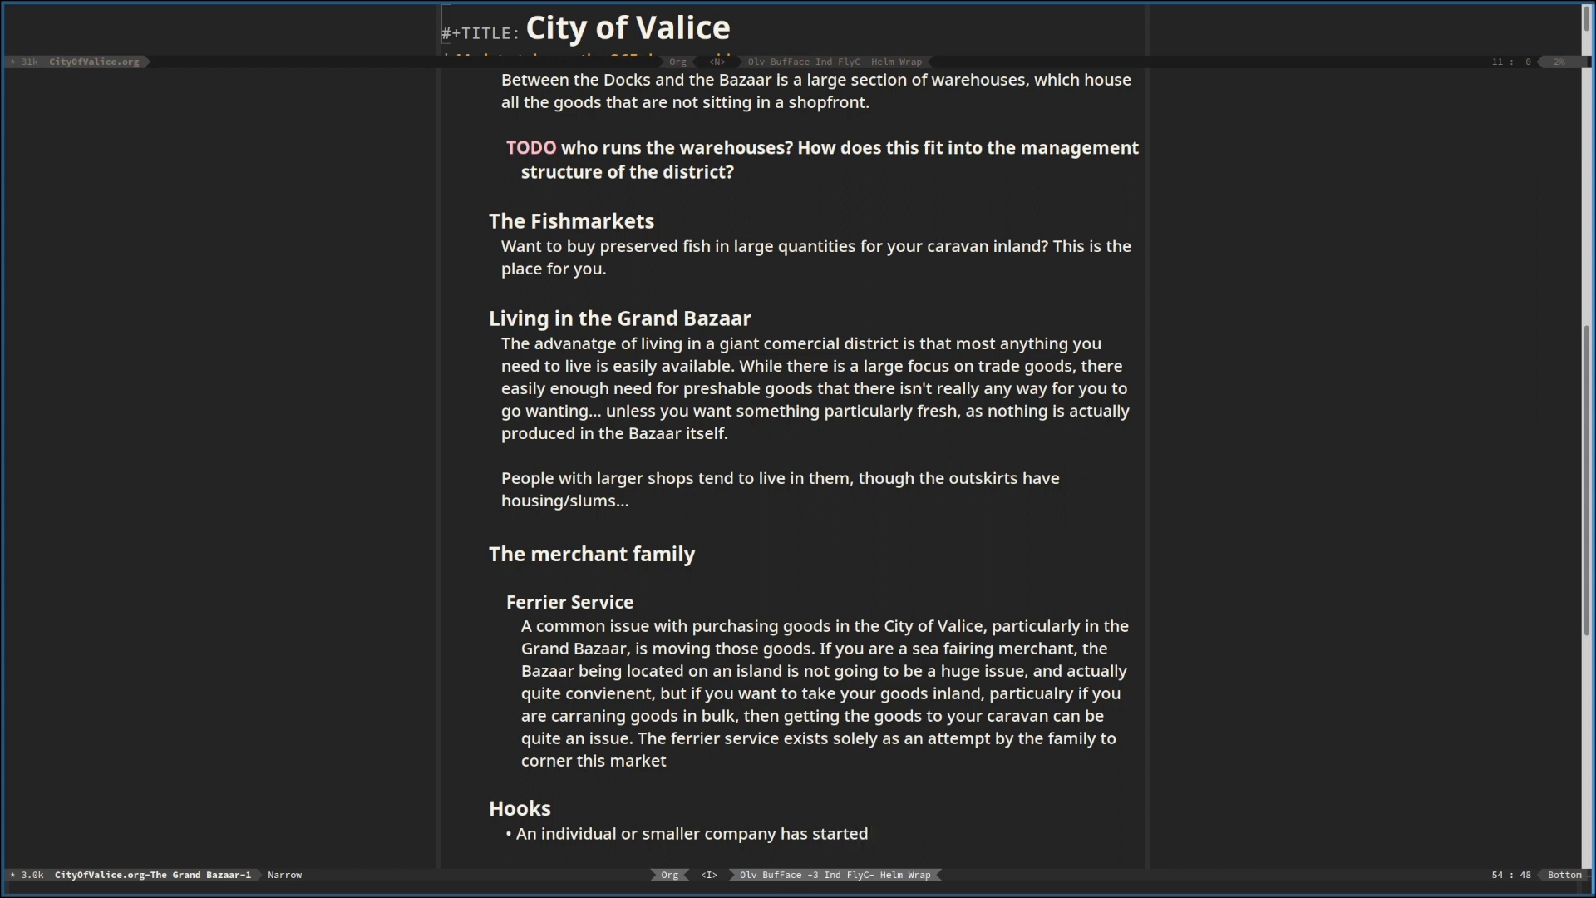
type(" ferriering goods around the city.")
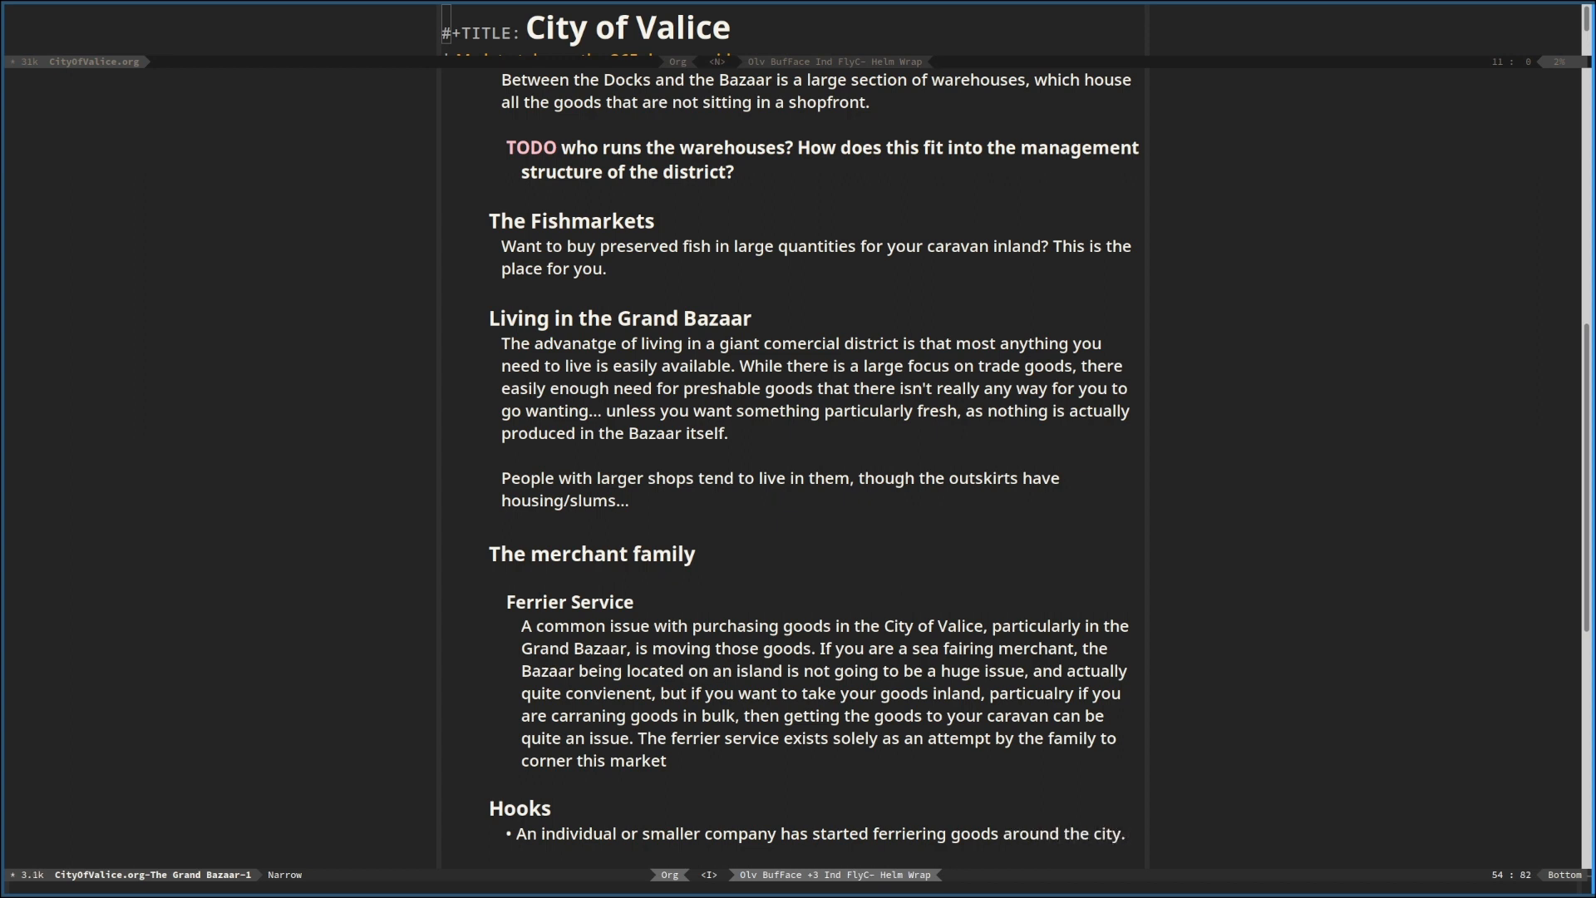
type(" The m")
Add a second sentence to the Hooks bullet: "The family takes umbridge to this."
key("BackSpace")
type("family takes umb")
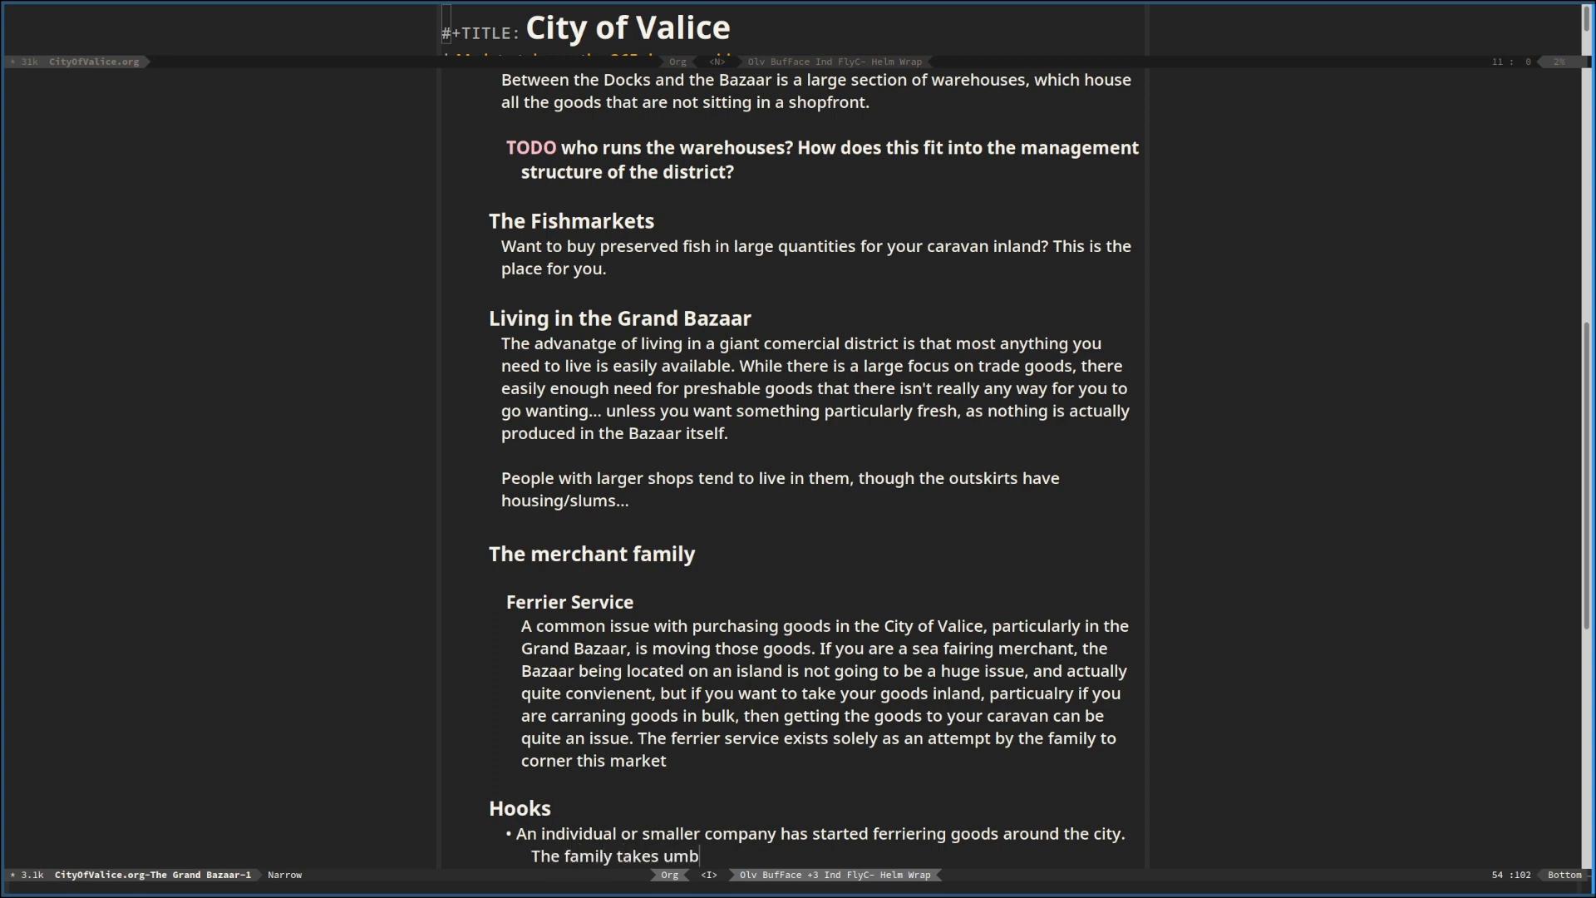
type("ridge tot his")
key("BackSpace")
key("BackSpace")
key("BackSpace")
key("BackSpace")
key("BackSpace")
type("this.")
End the Ferrier Service paragraph with a period and start a new paragraph below it with "While smaller companies to exist,"
scroll(748, 561, "down", 2)
scroll(719, 522, "down", 1)
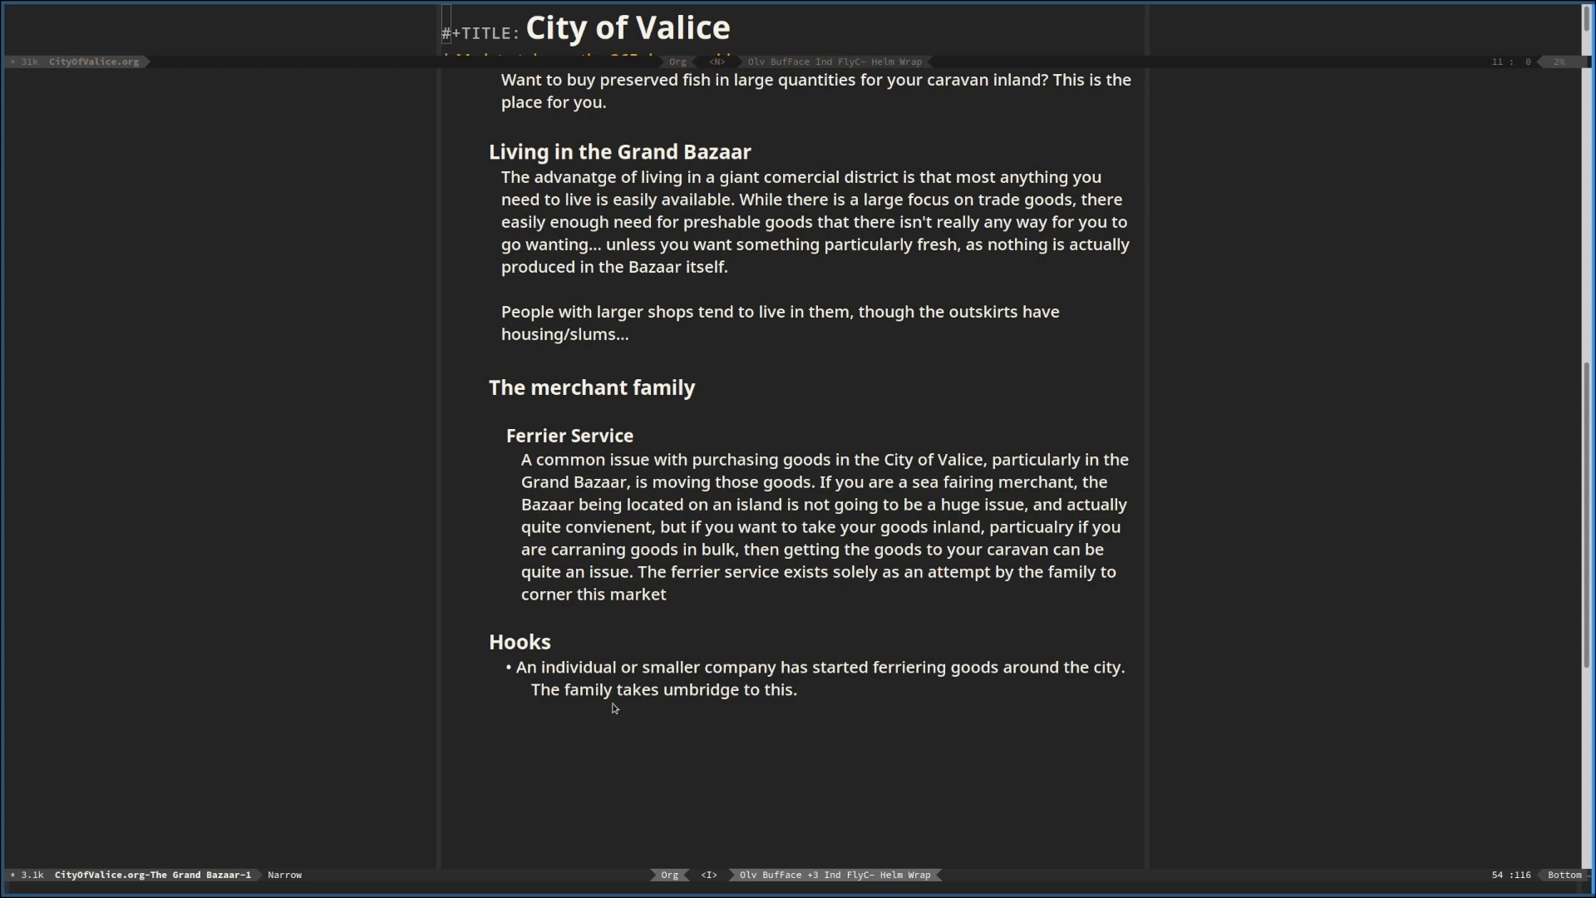
left_click(708, 606)
key("Up")
type(".")
key("Return")
key("Return")
type("Wh")
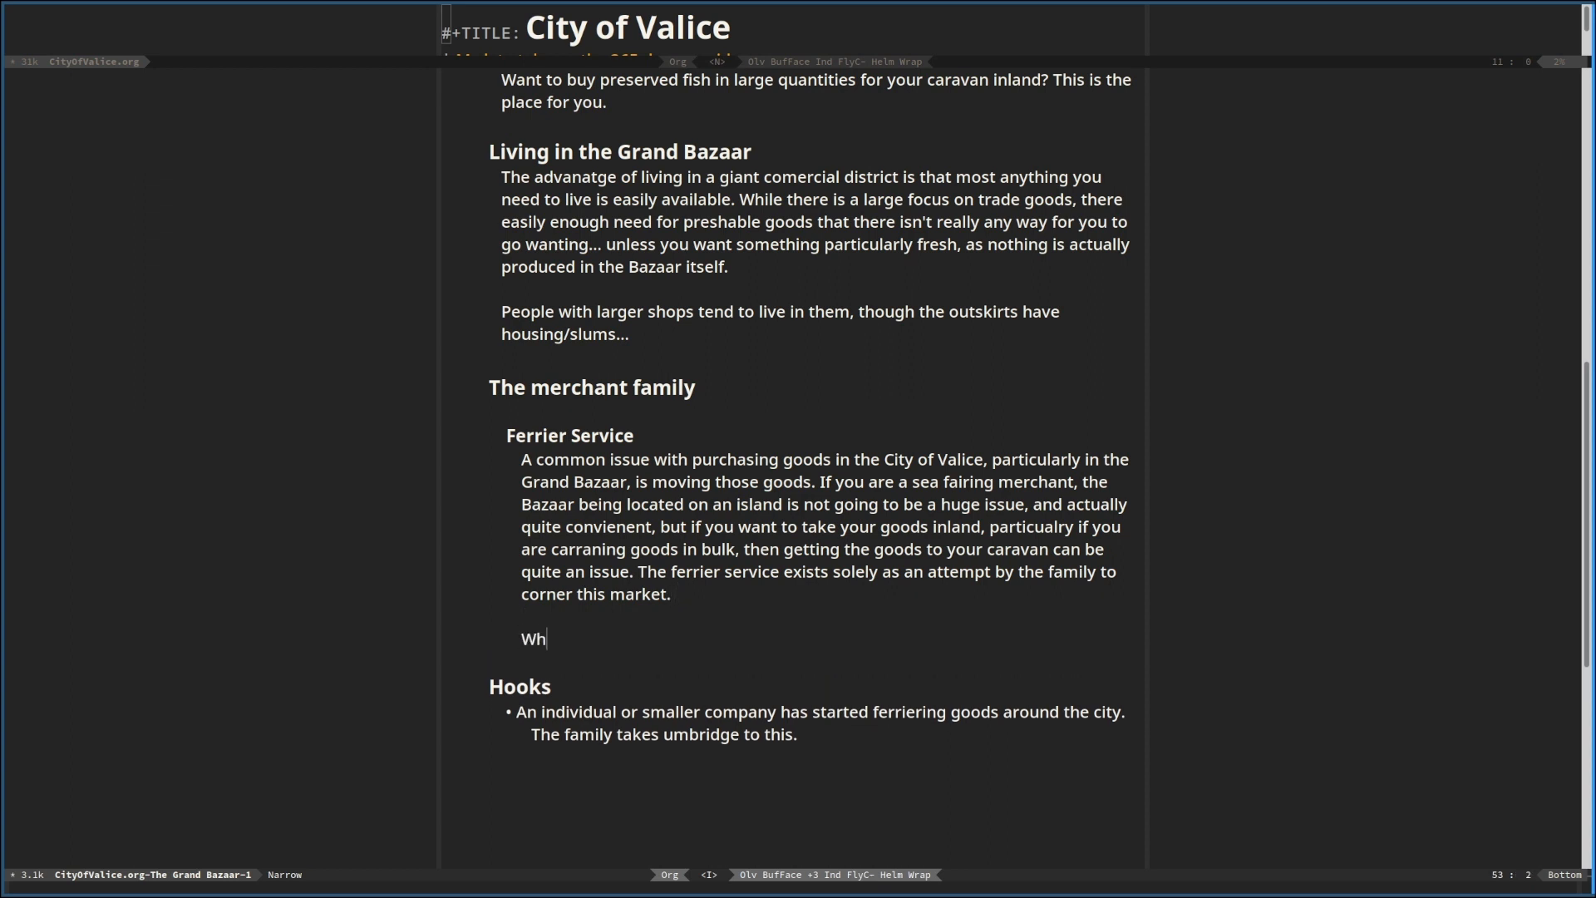
type("ile smaller companies to exist,")
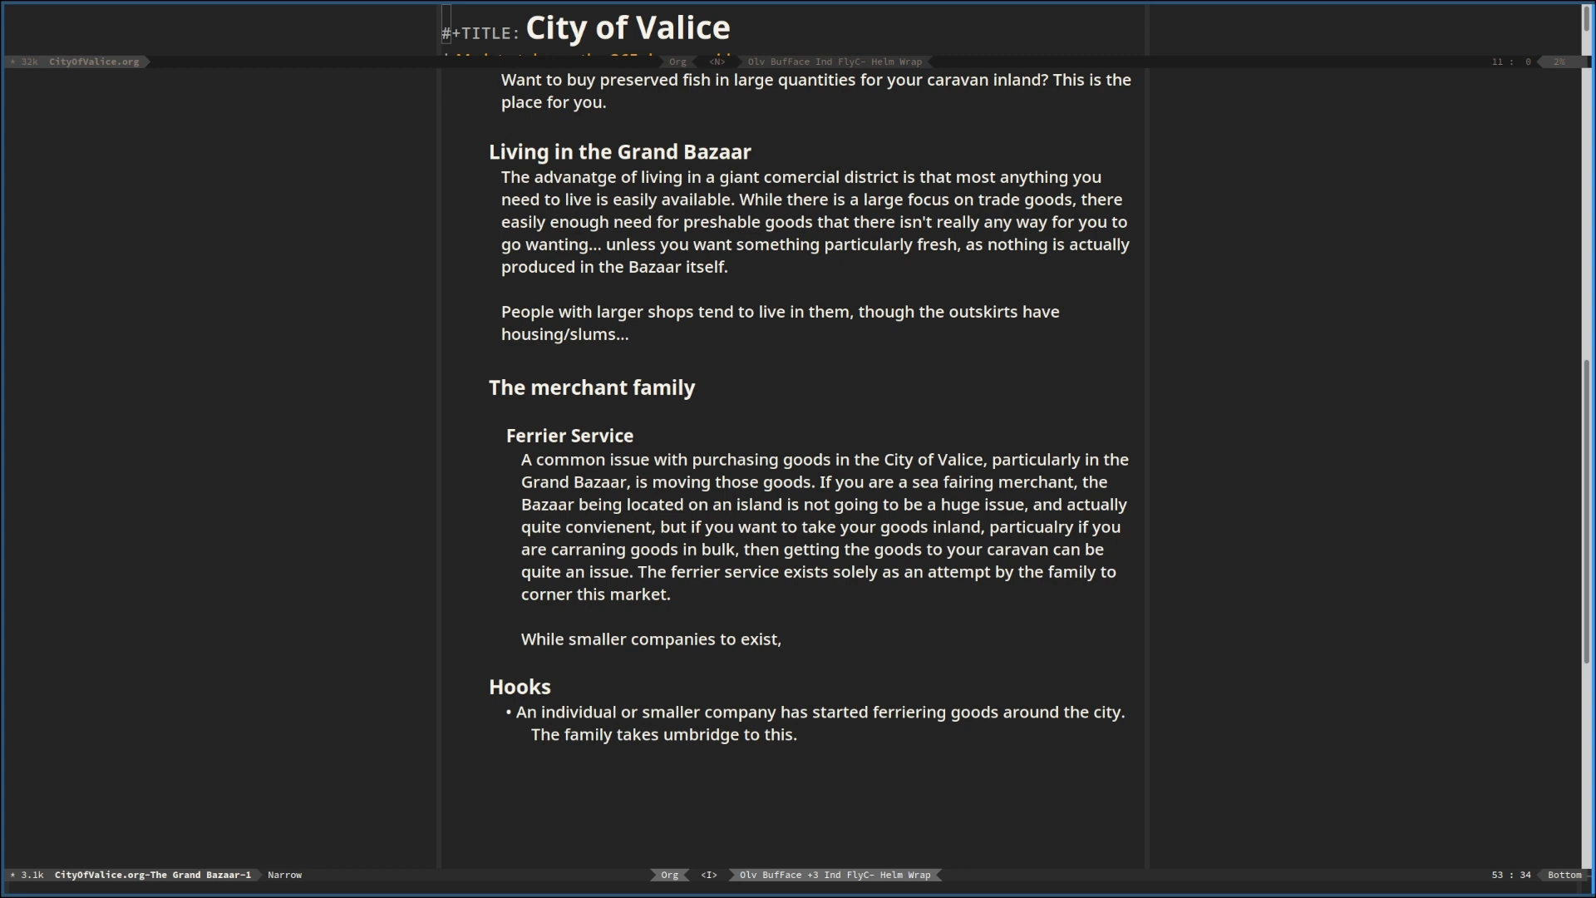
type(" there is an expectationt hat")
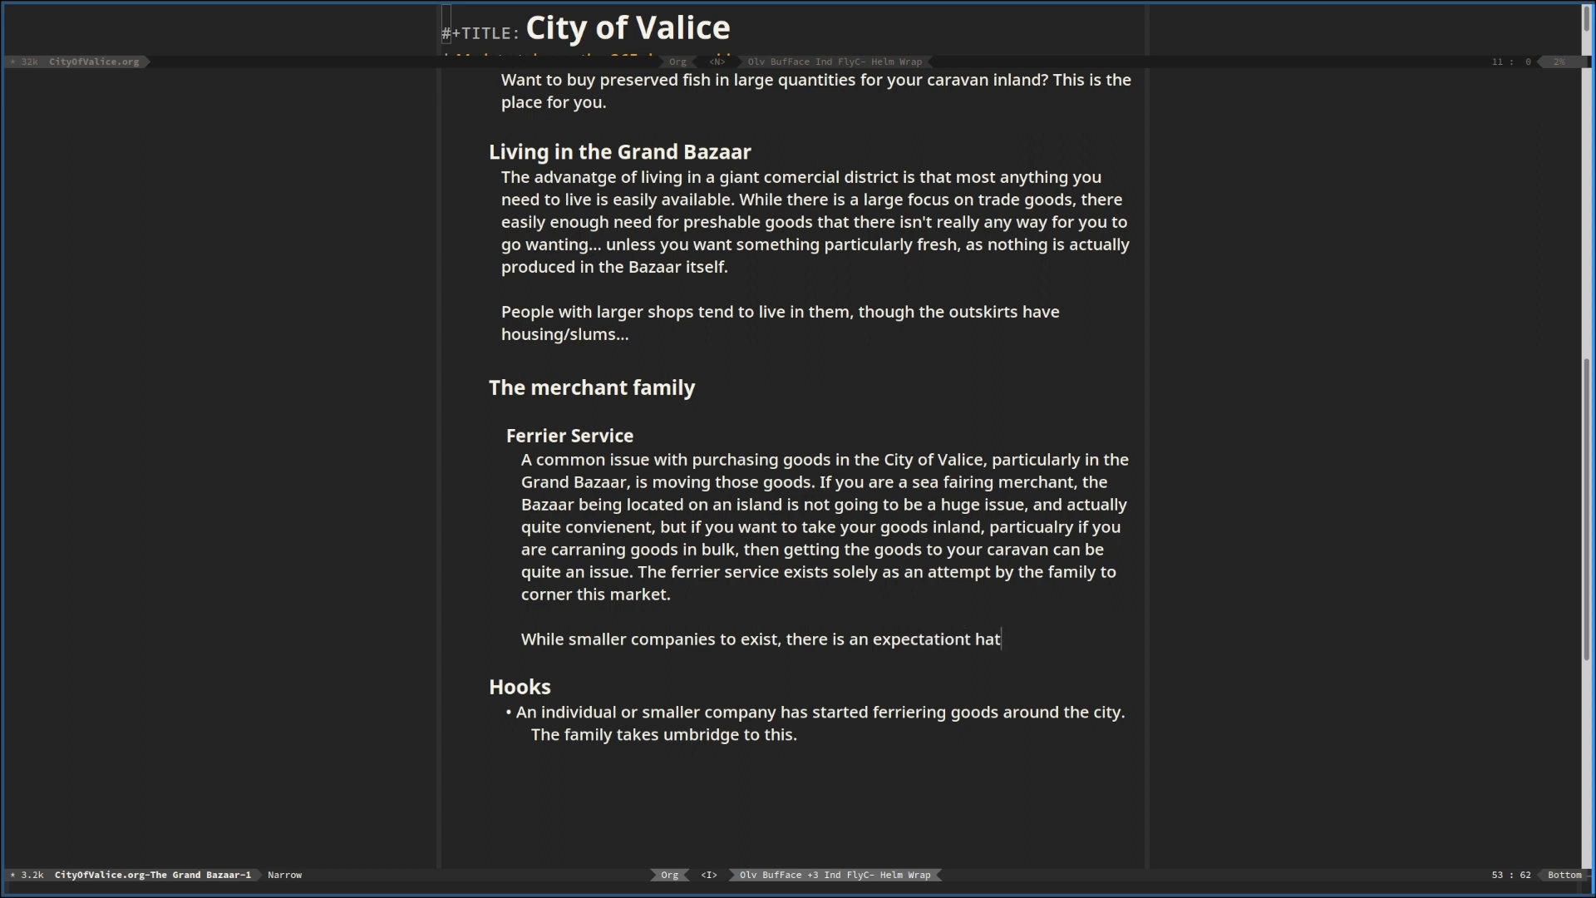
Continue the new Ferrier Service paragraph with "there is an expectation that for larger transactions and deals"
key("BackSpace")
key("BackSpace")
key("BackSpace")
key("BackSpace")
key("BackSpace")
type("that for larger transactions and d")
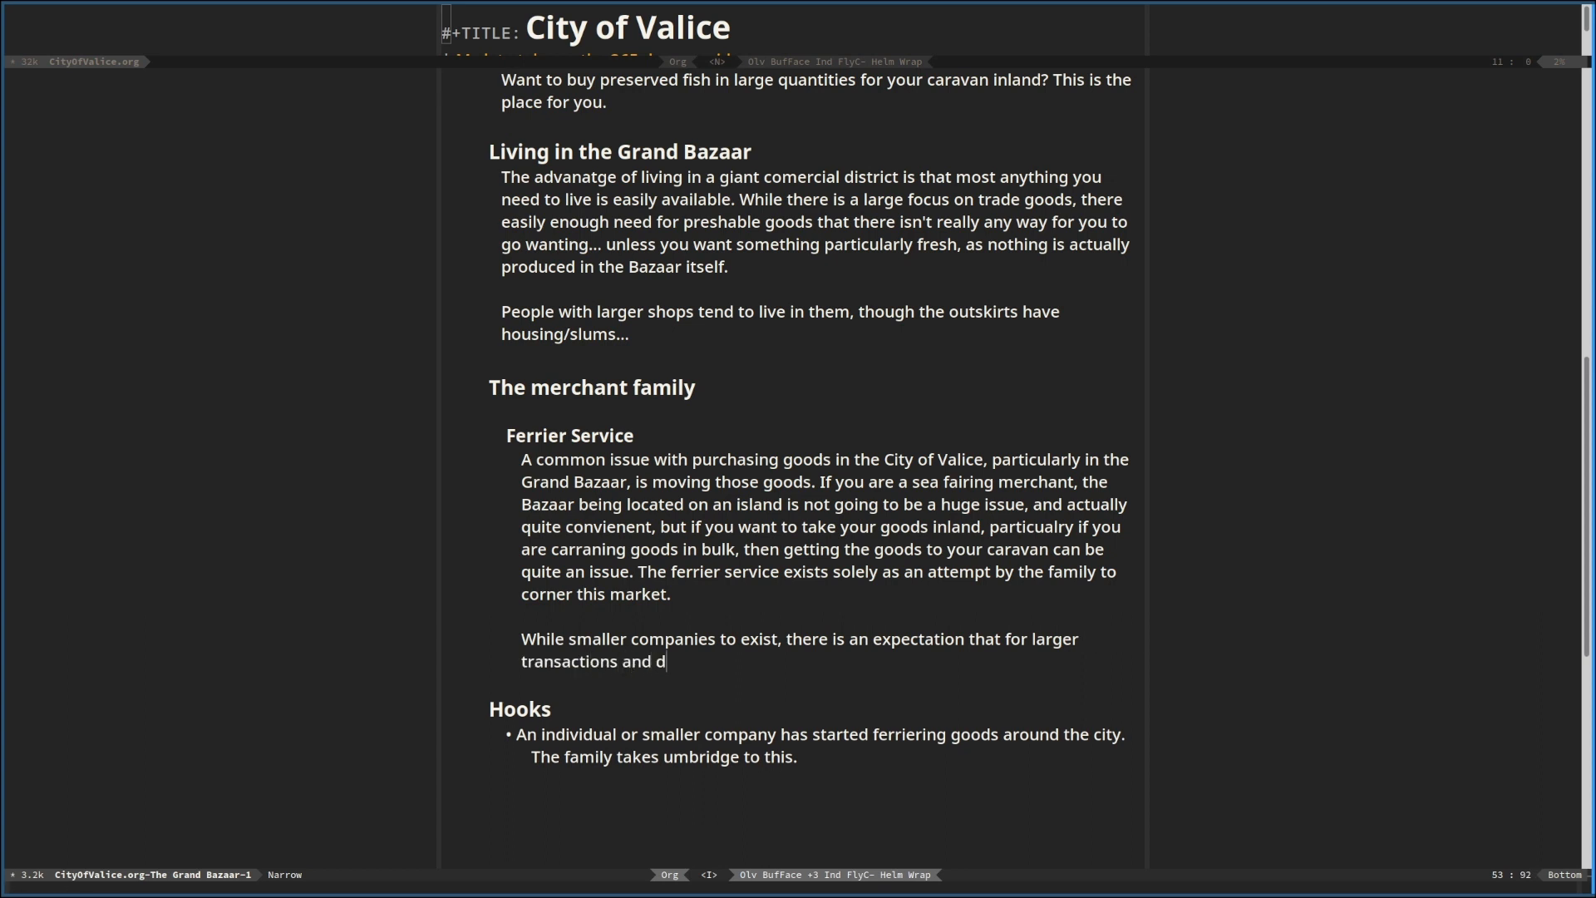
type("eals, you will use the f")
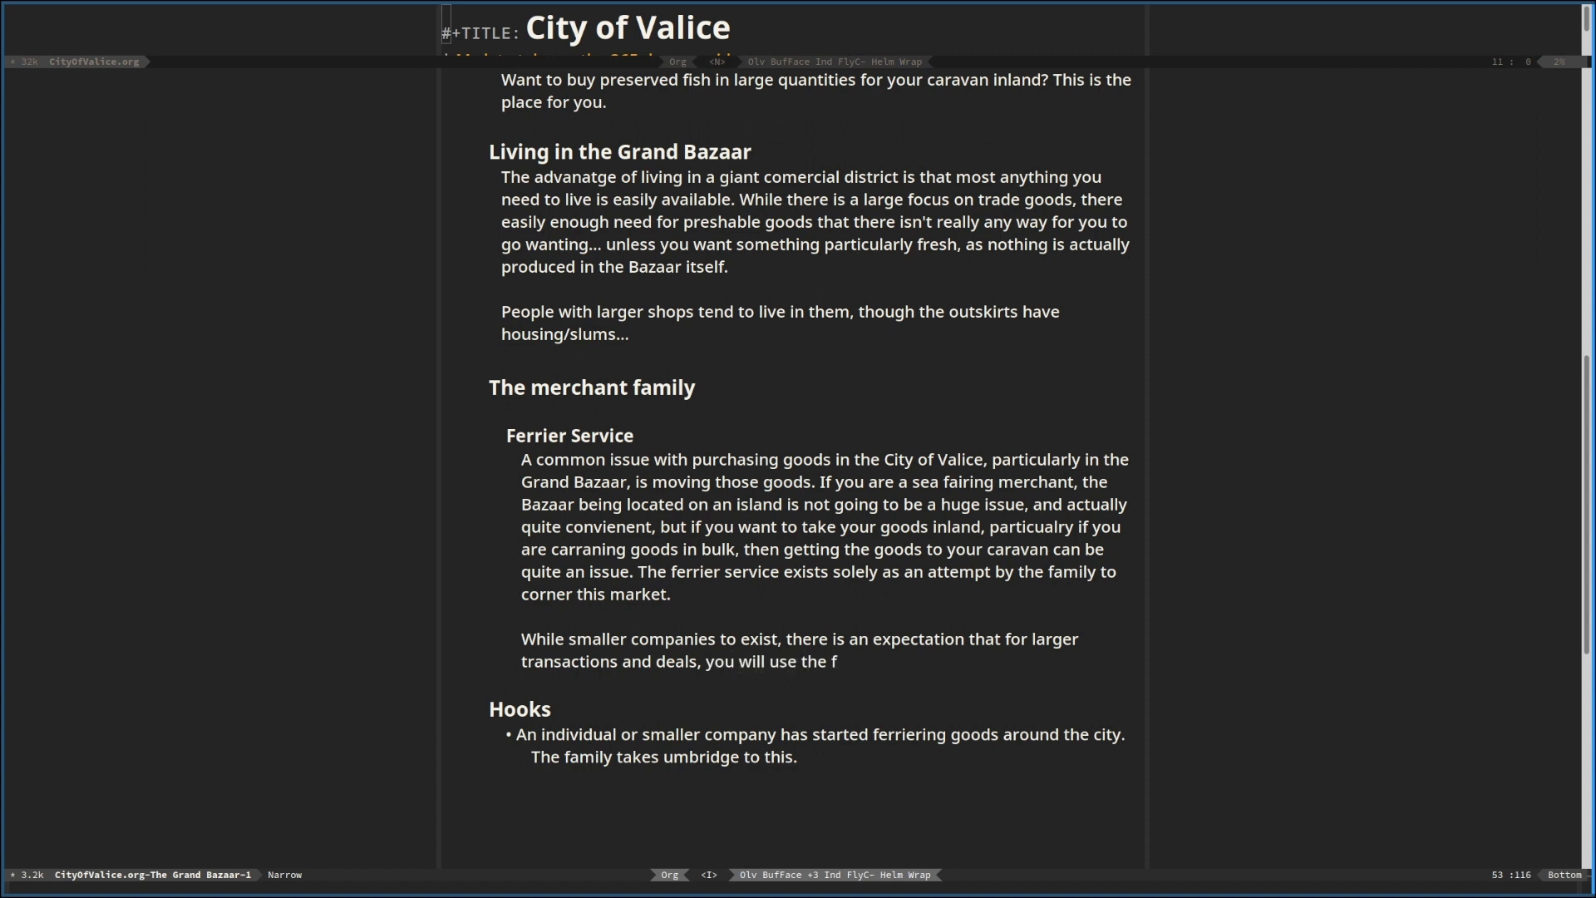
type("errier service")
Finish the new Ferrier Service sentence with ", you will use the ferry service provided by the family."
key("BackSpace")
key("BackSpace")
key("BackSpace")
key("BackSpace")
key("BackSpace")
key("BackSpace")
key("BackSpace")
key("BackSpace")
key("BackSpace")
key("BackSpace")
key("BackSpace")
key("BackSpace")
type("y")
key("Left")
key("Left")
key("Left")
key("Left")
key("Left")
type("service provided by the family.")
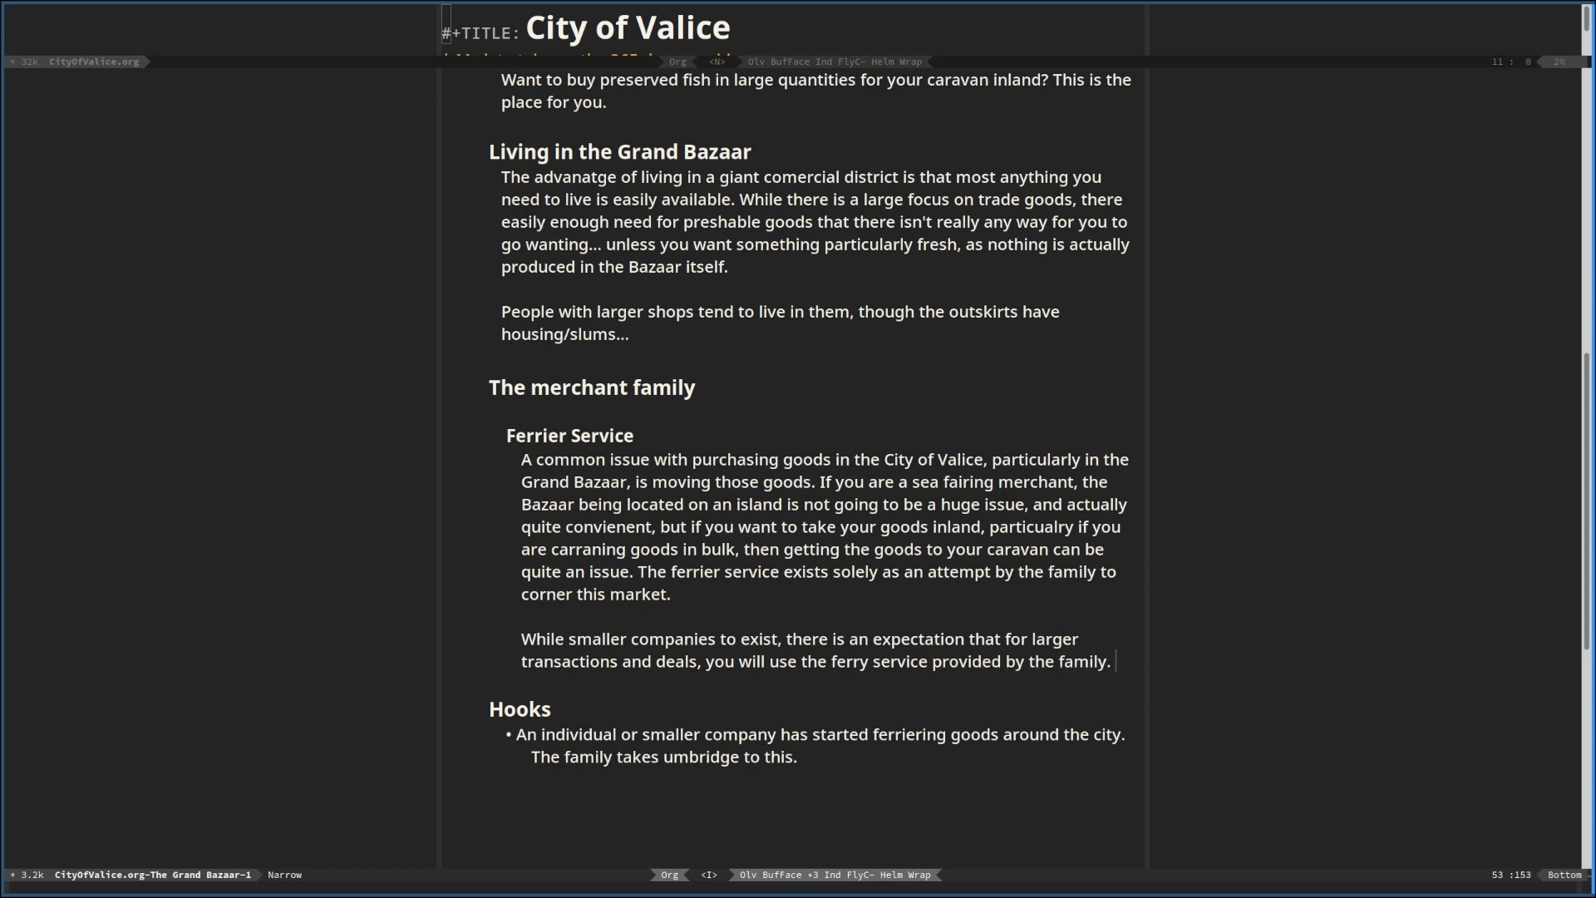
key("BackSpace")
type(", if you can't d")
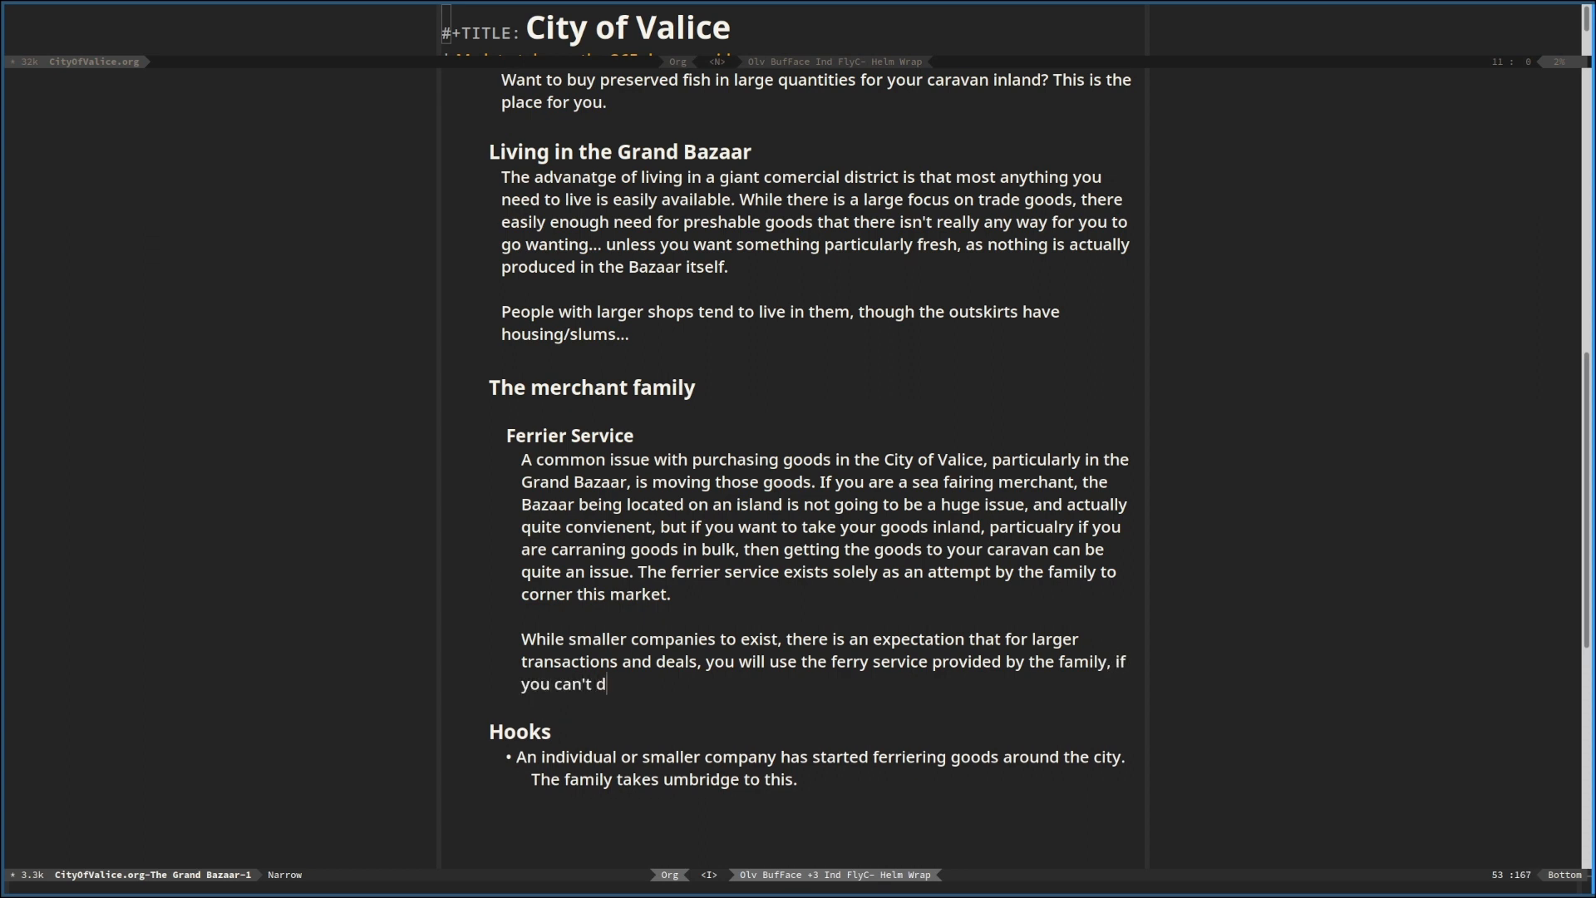
key("BackSpace")
key("BackSpace")
key("BackSpace")
key("BackSpace")
key("BackSpace")
key("BackSpace")
key("BackSpace")
key("BackSpace")
key("BackSpace")
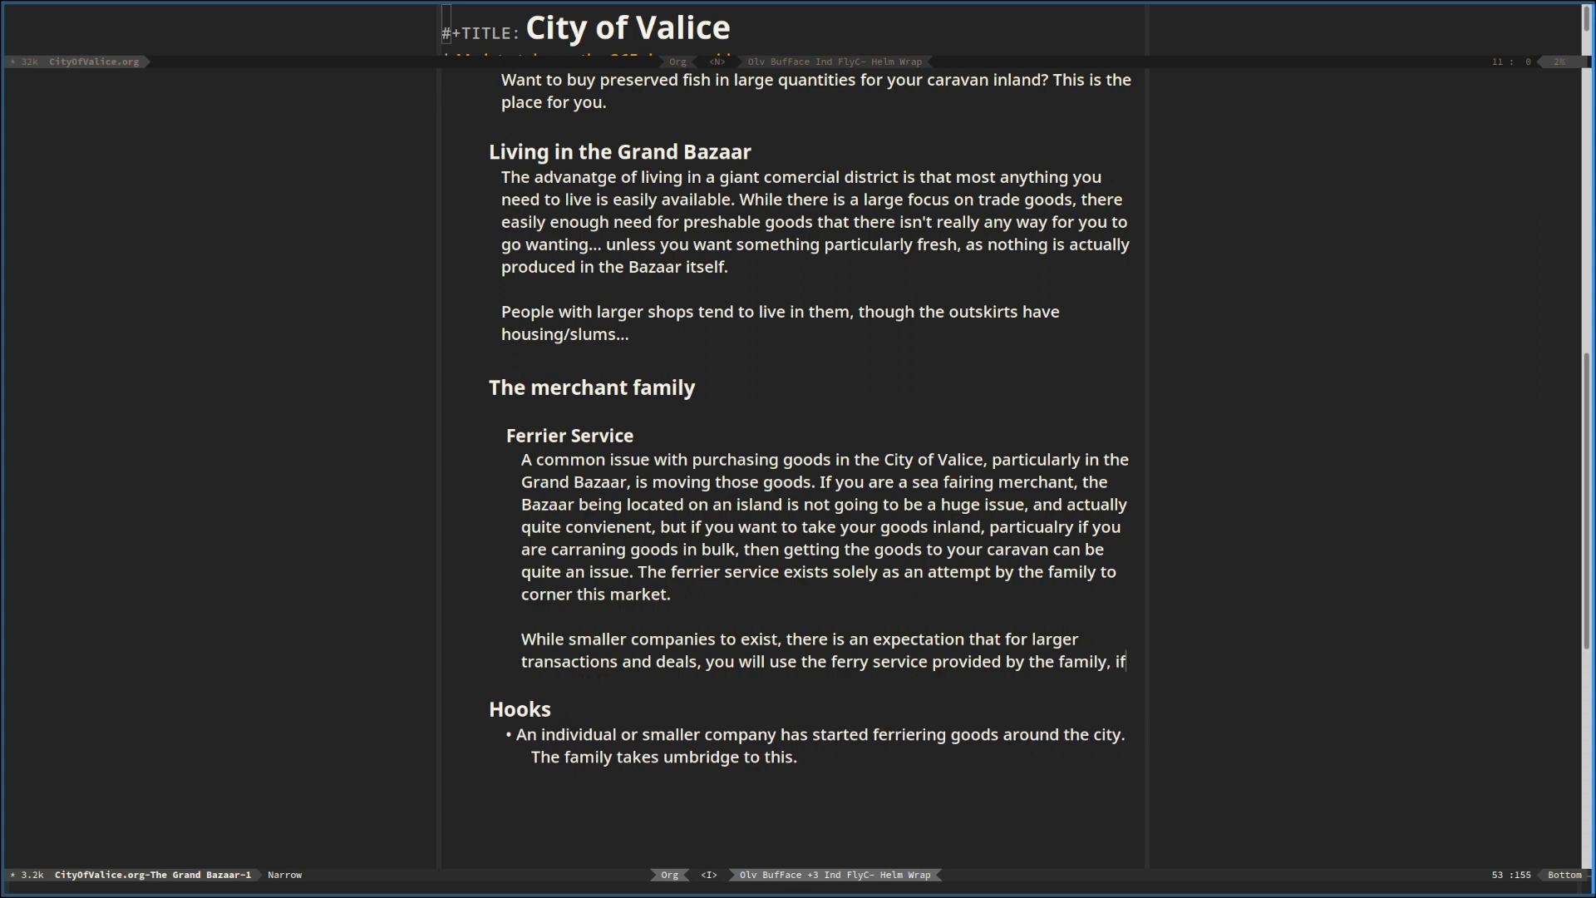
type("aren't moving hte go")
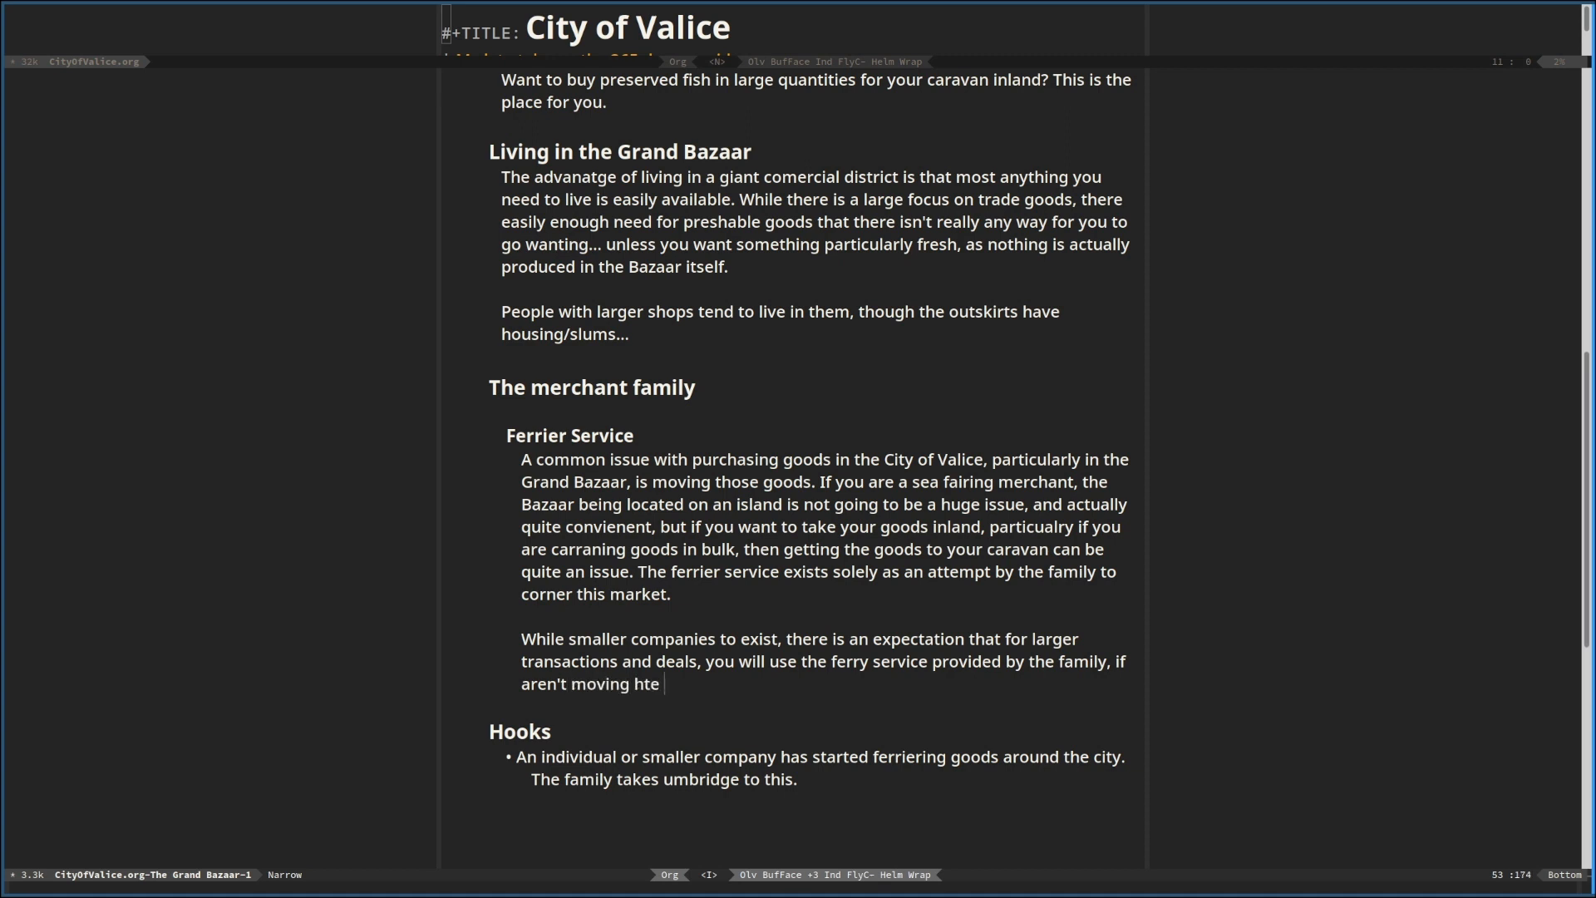
key("BackSpace")
key("BackSpace")
key("BackSpace")
key("BackSpace")
key("BackSpace")
key("BackSpace")
key("BackSpace")
key("BackSpace")
key("BackSpace")
key("BackSpace")
key("BackSpace")
key("BackSpace")
key("BackSpace")
key("BackSpace")
key("BackSpace")
key("BackSpace")
key("BackSpace")
key("BackSpace")
key("BackSpace")
key("BackSpace")
key("BackSpace")
key("BackSpace")
key("BackSpace")
key("BackSpace")
key("BackSpace")
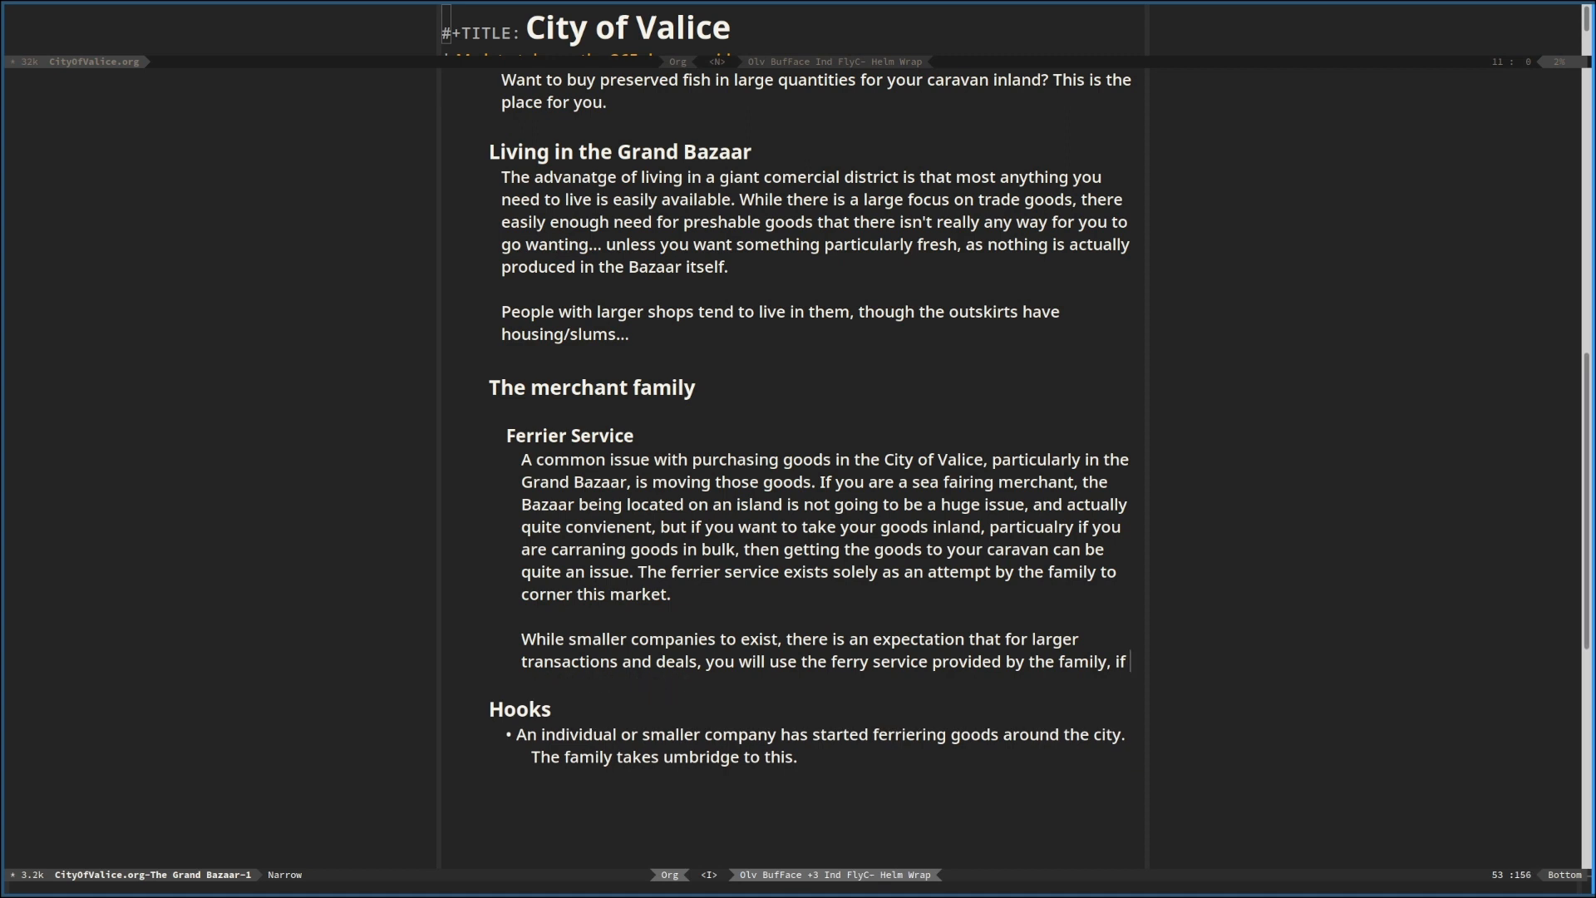
type(".")
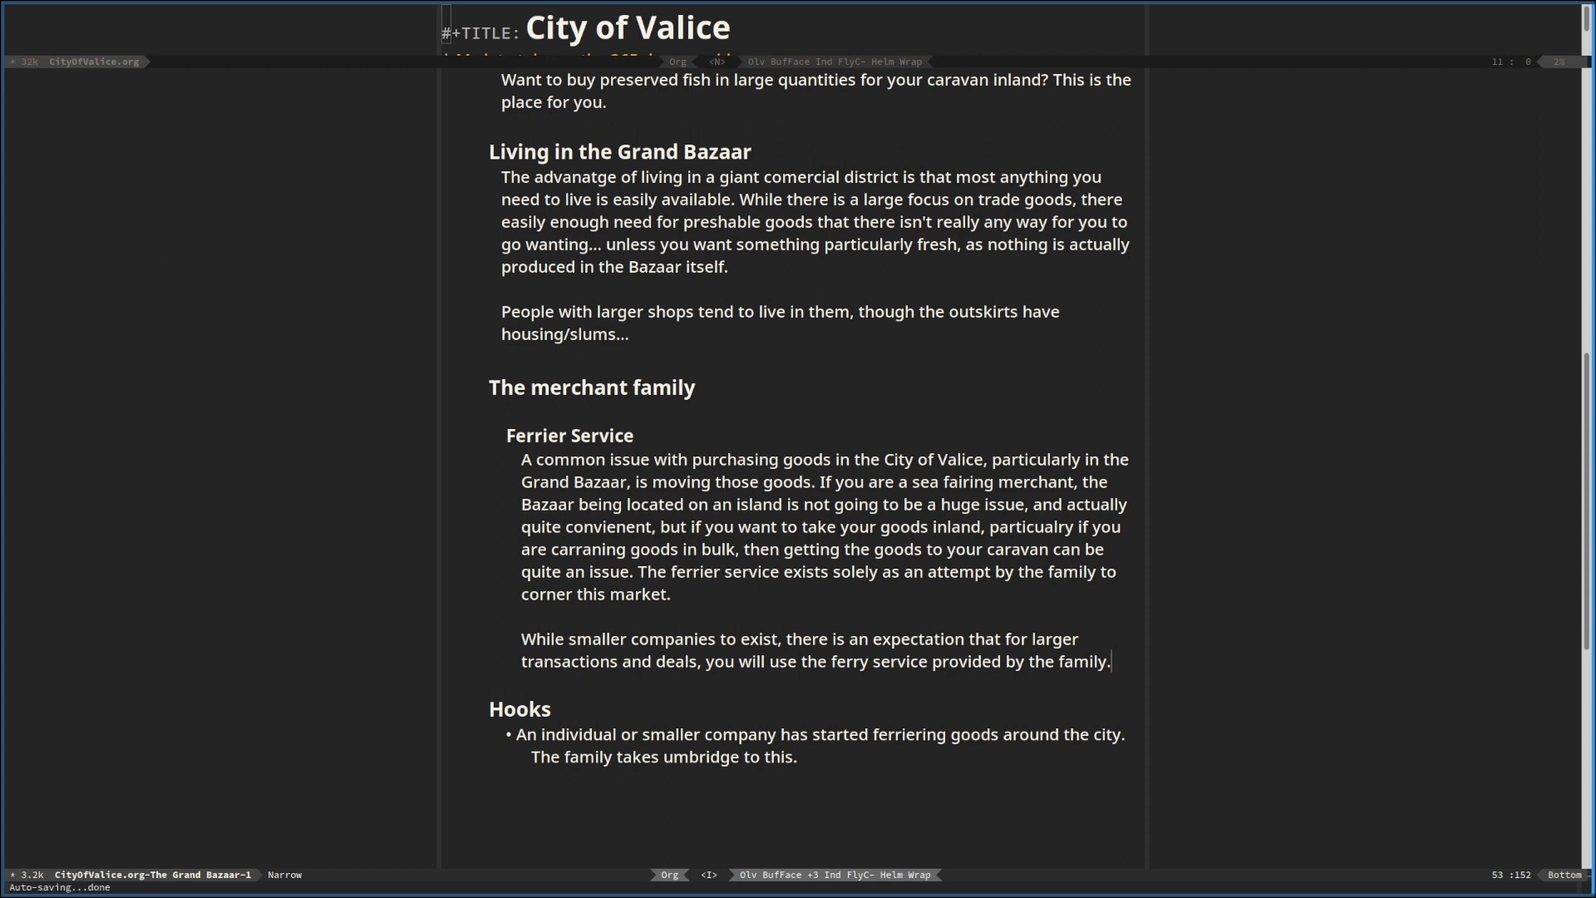
Start a new paragraph at the end of Living in the Grand Bazaar with "There is no particular entertianment in the city"
scroll(739, 580, "up", 3)
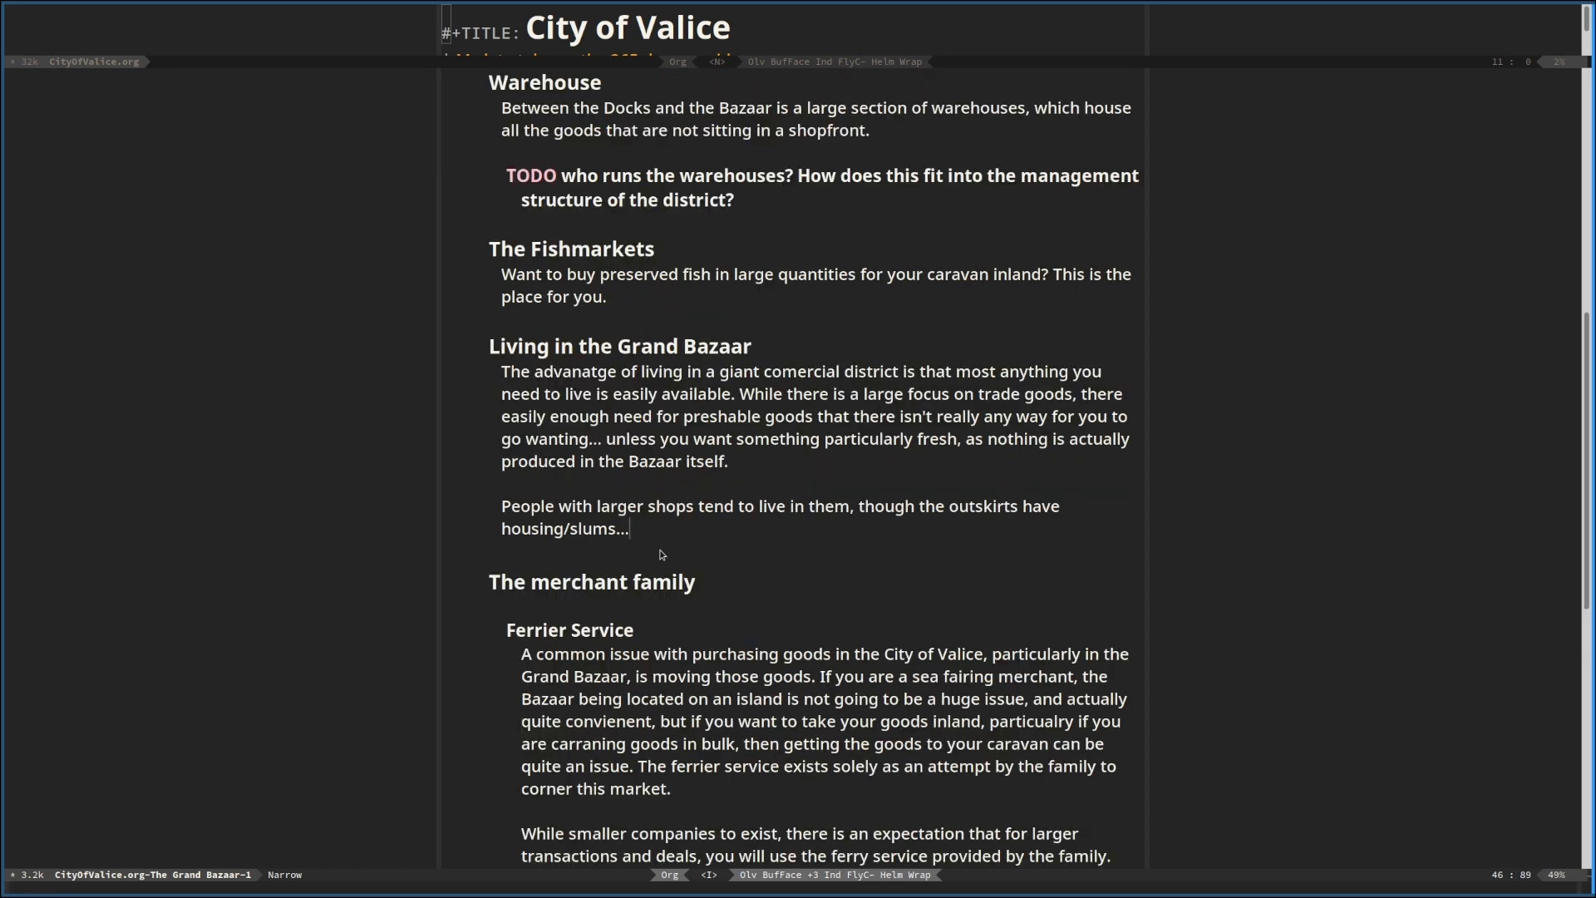
key("Return")
key("Return")
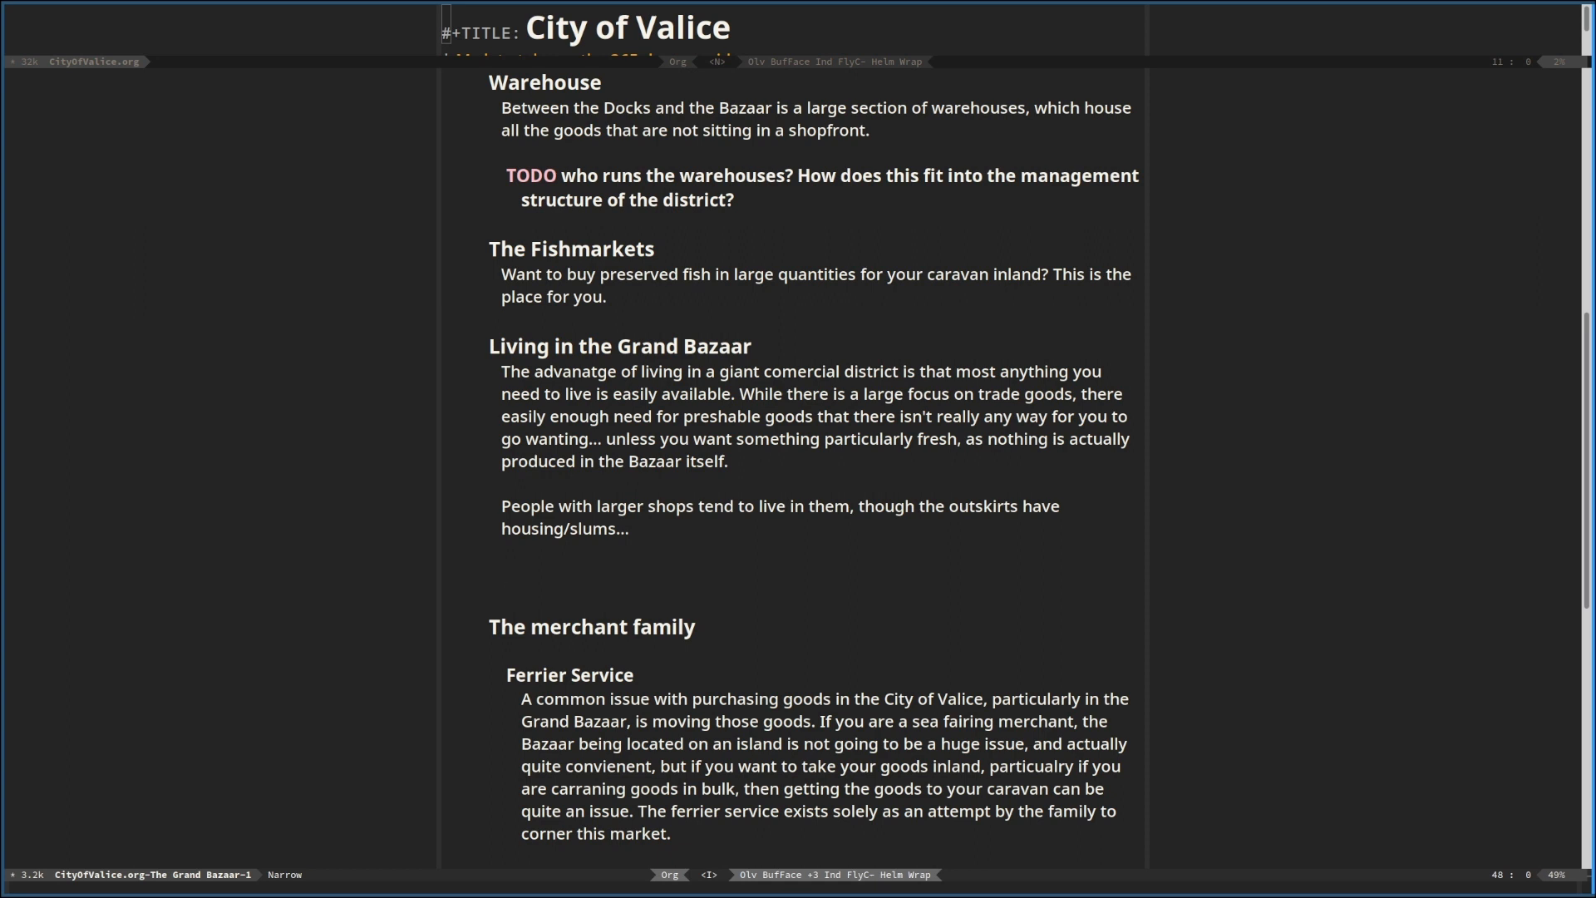
type("Ther eis")
key("BackSpace")
key("BackSpace")
key("BackSpace")
key("BackSpace")
type("e is no particular ")
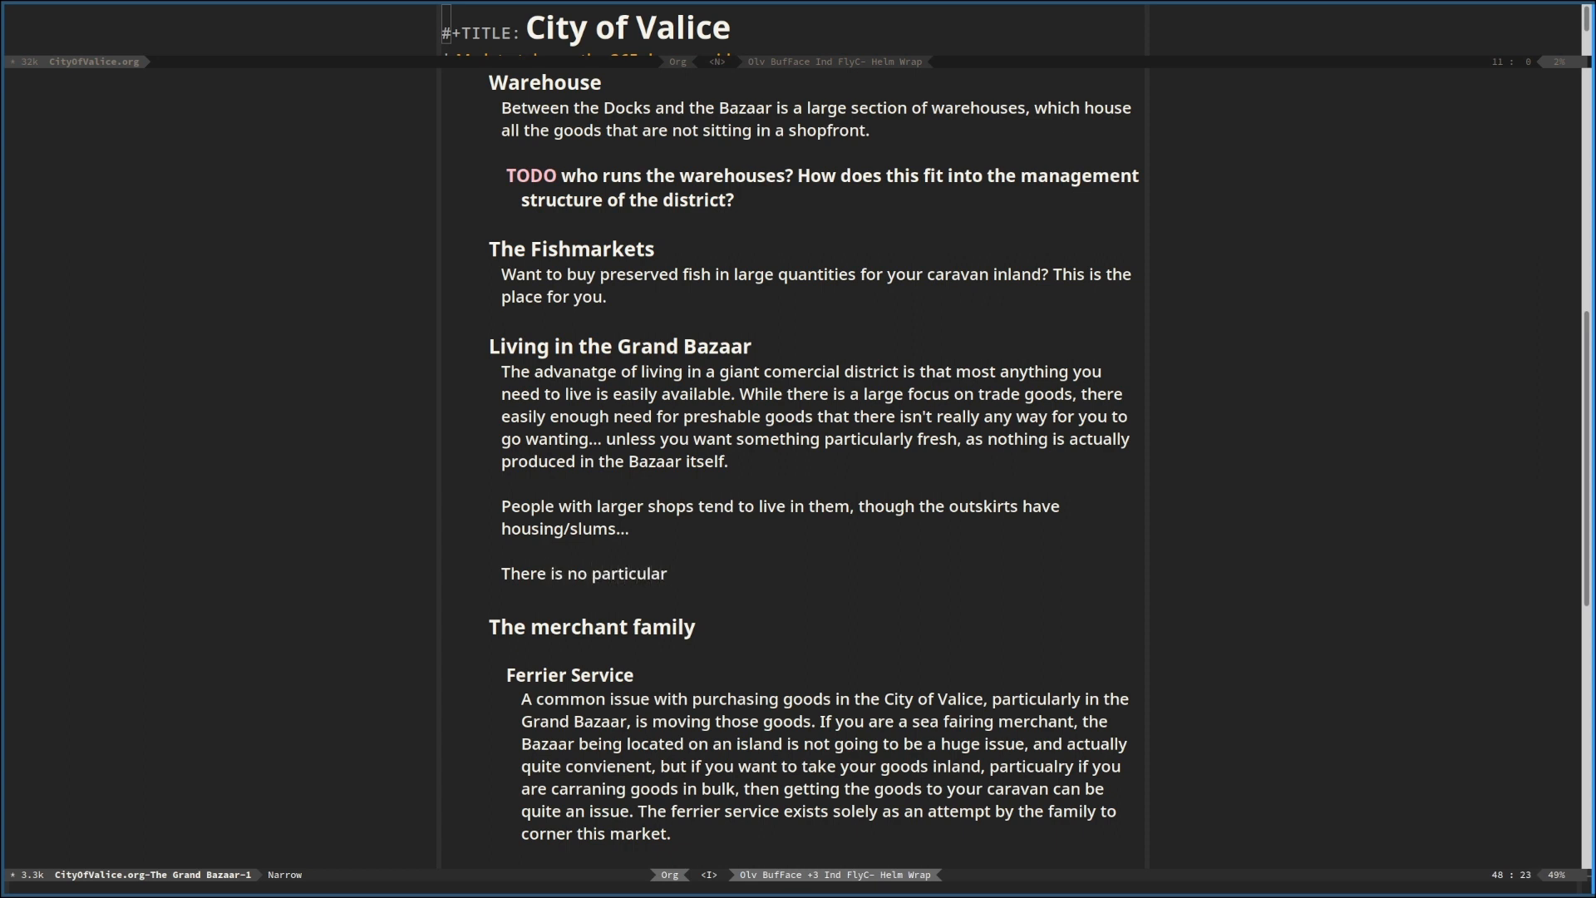
type("entertianment in the city")
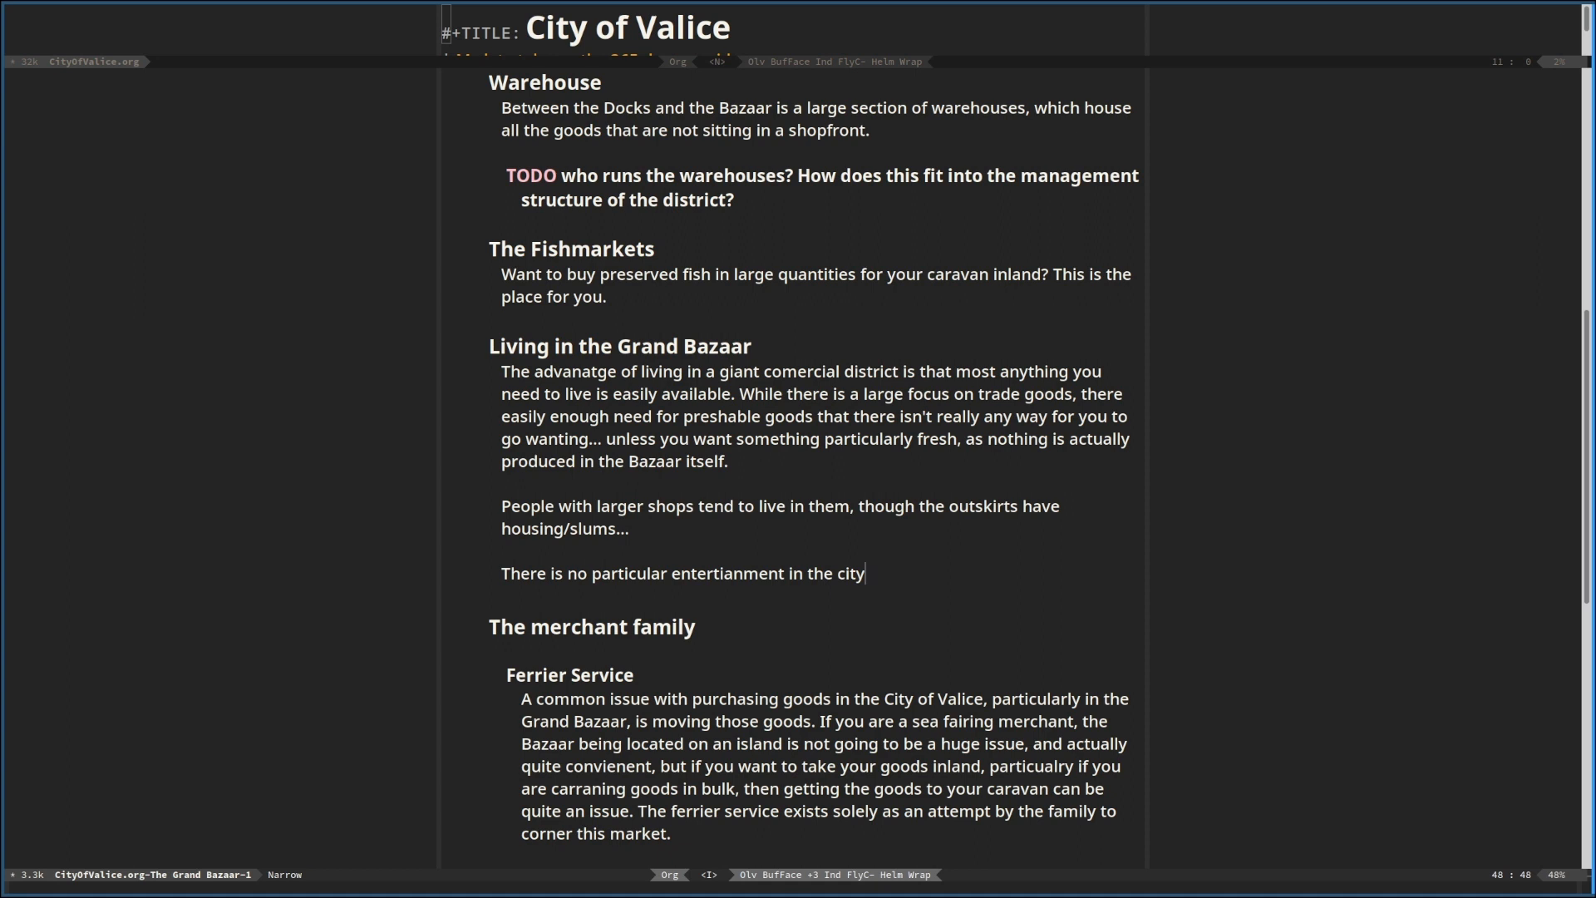
type("... people have to make this work themselves.")
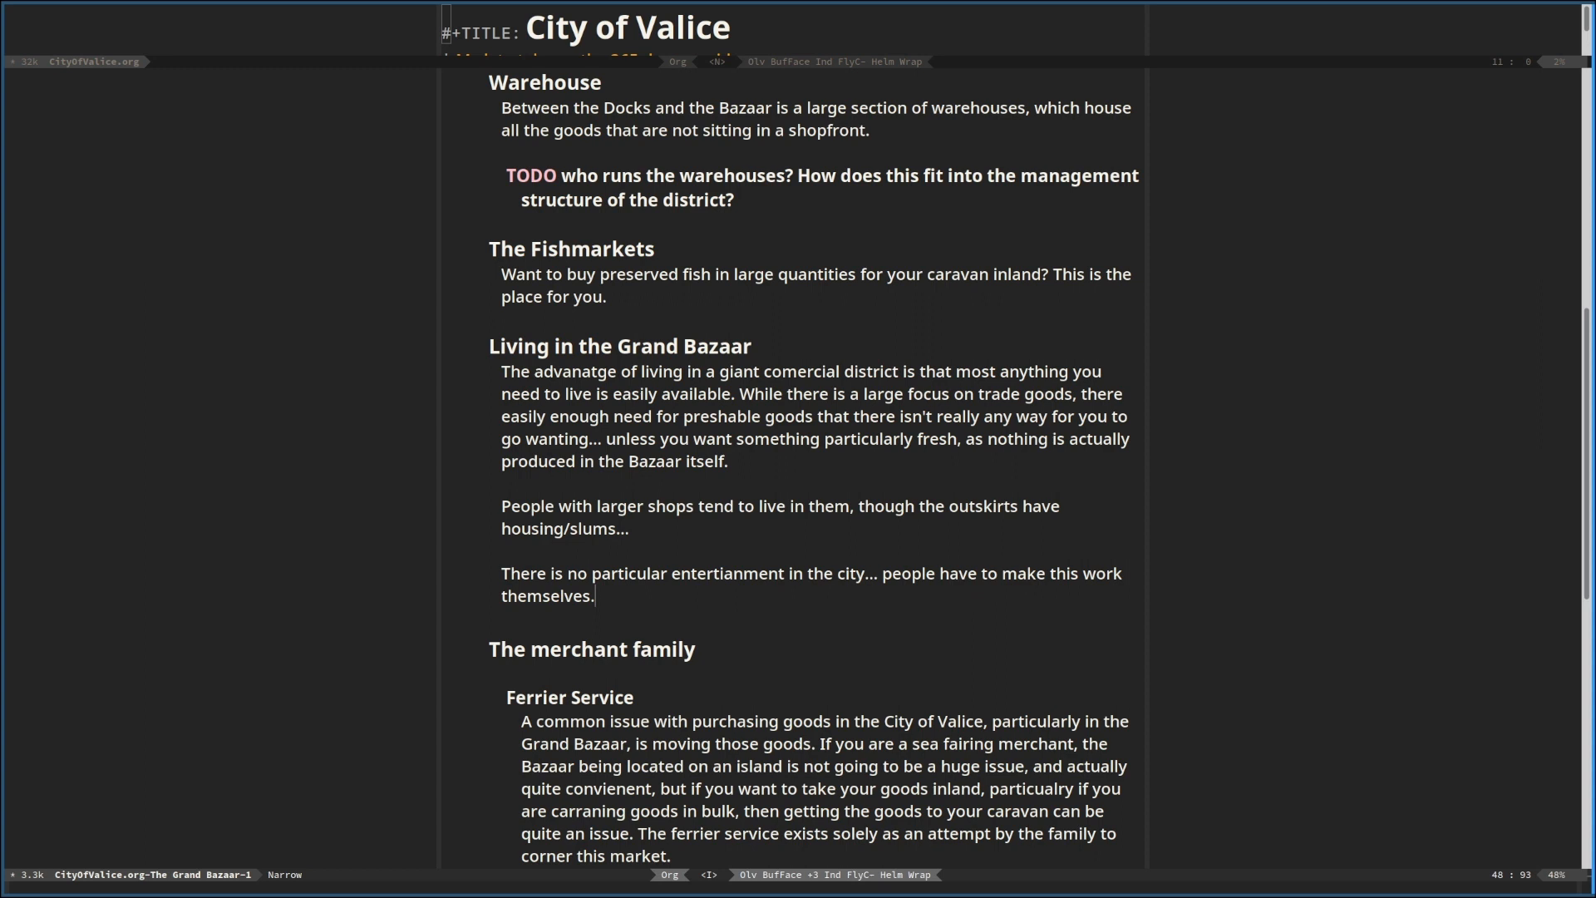
Insert a new paragraph between the housing/slums and entertainment paragraphs, starting with "There"
key("Escape")
key("k")
key("k")
key("o")
key("Return")
type("To")
key("BackSpace")
key("BackSpace")
type("There ")
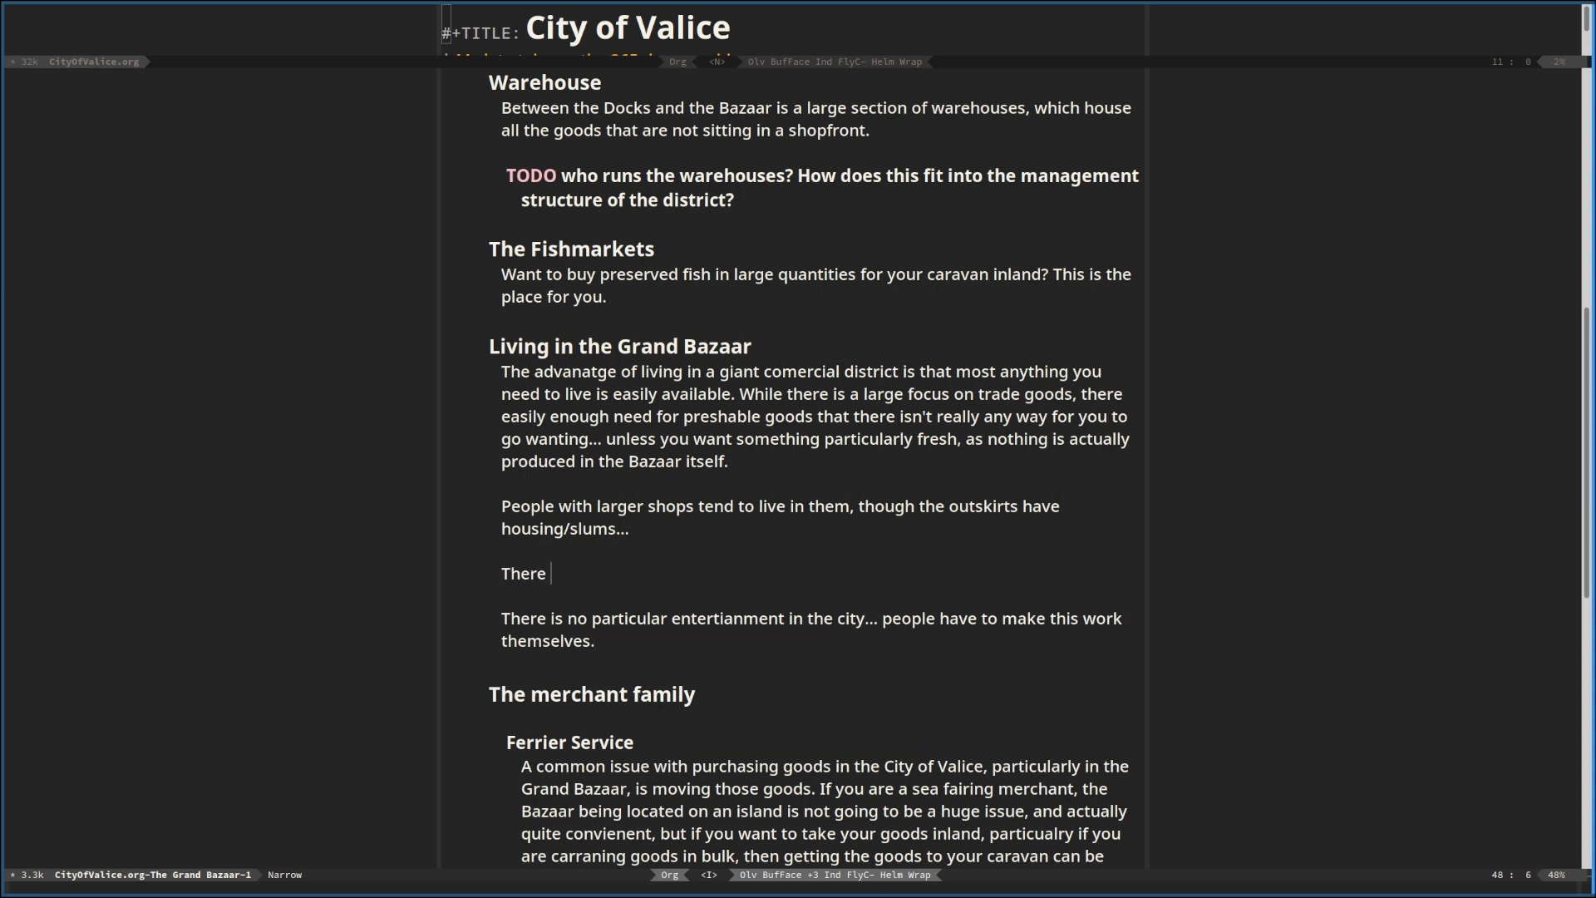
type("w")
Continue the inserted paragraph with "are a good few taverns"
key("BackSpace")
type("a")
key("BackSpace")
type("are a go")
key("BackSpace")
key("BackSpace")
type("f")
key("BackSpace")
type("good few taverns to hold")
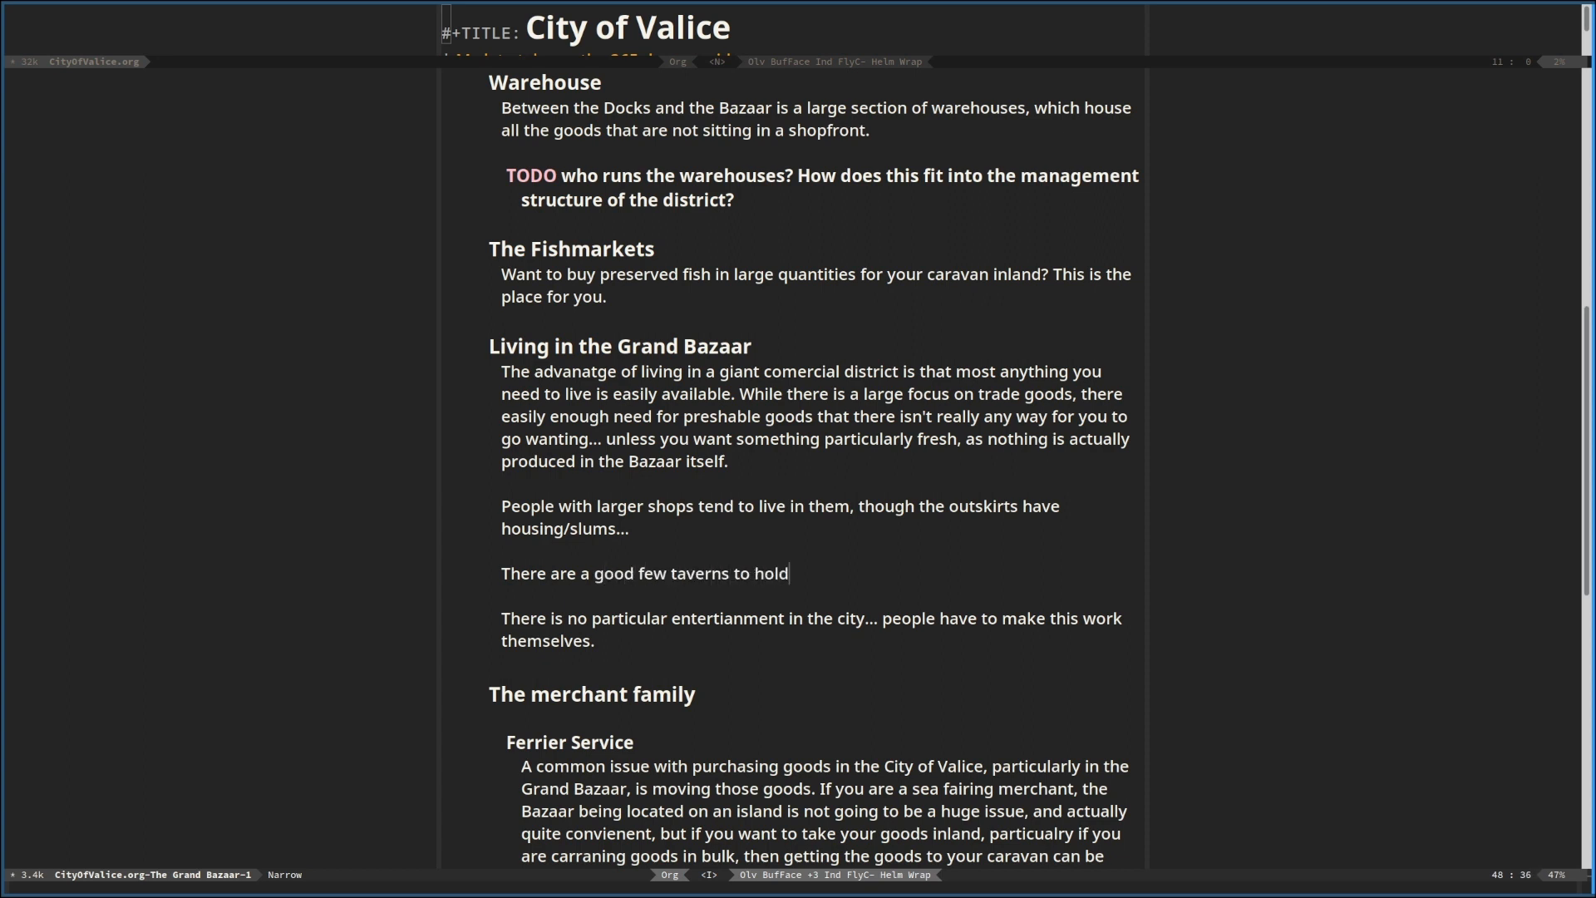
type(" guests of the district as they d")
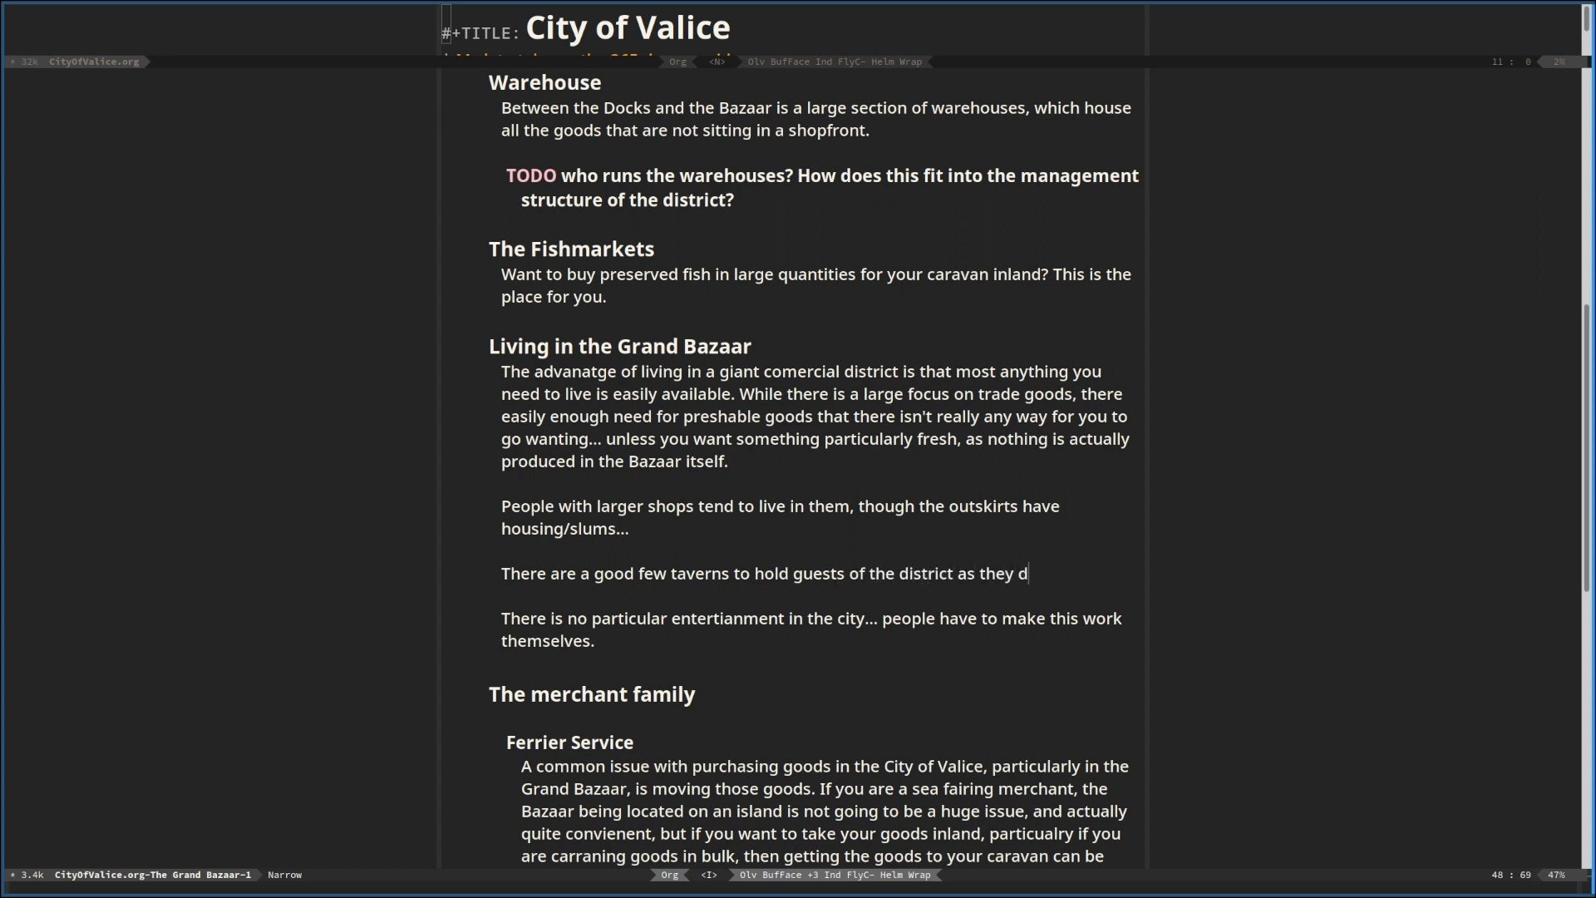
type("o business.")
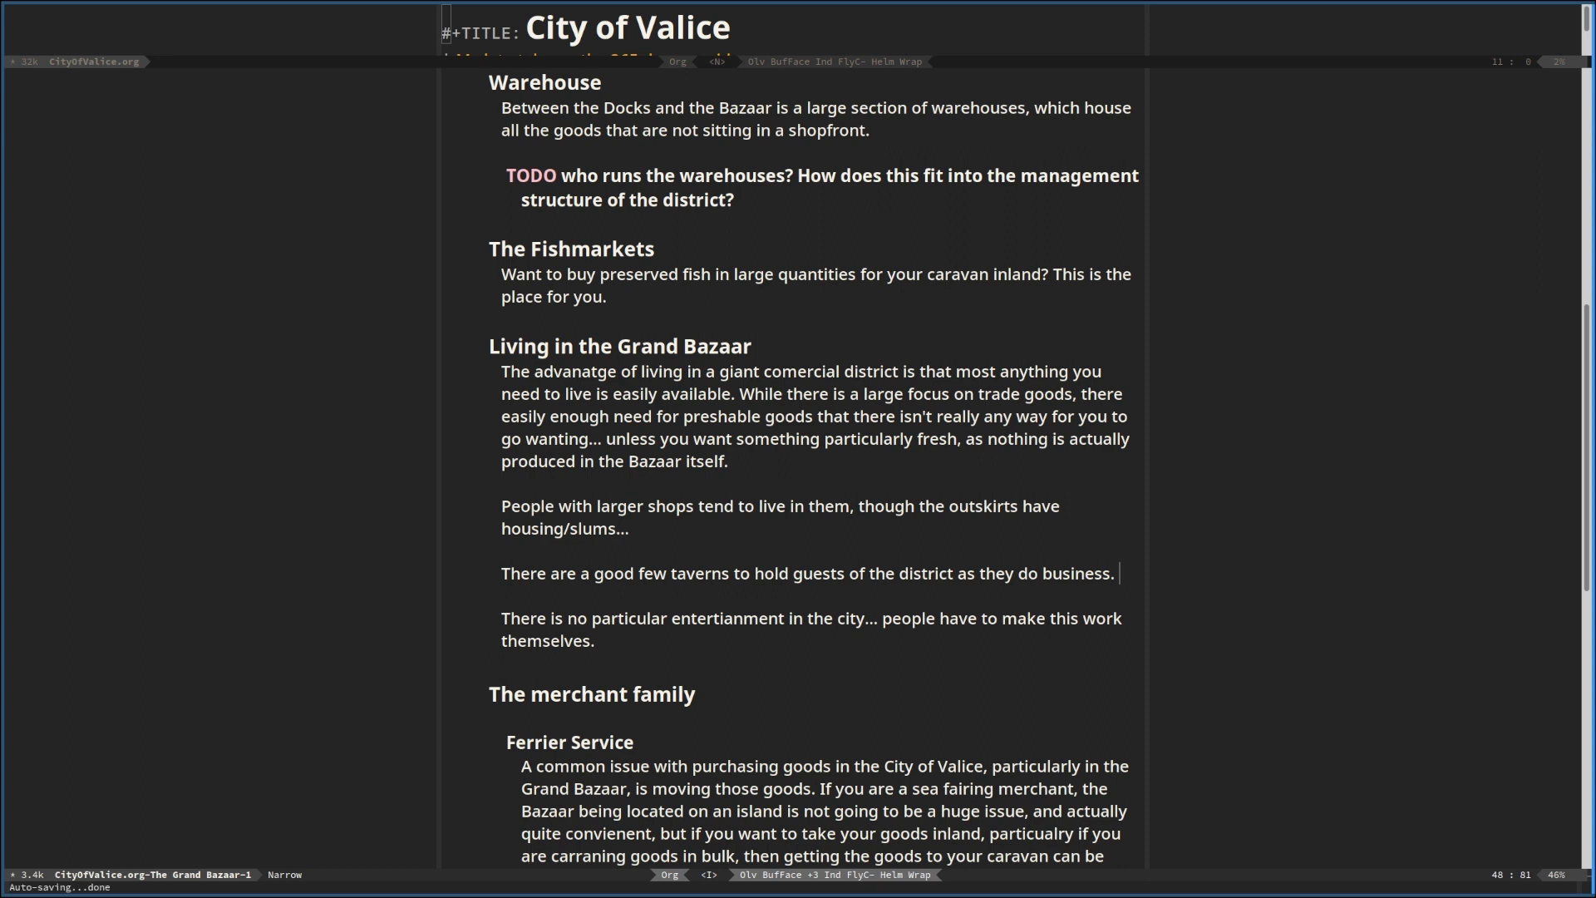
Replace the word "ferriering" with "ferrying" in the Hooks bullet and save the document
scroll(578, 447, "up", 3)
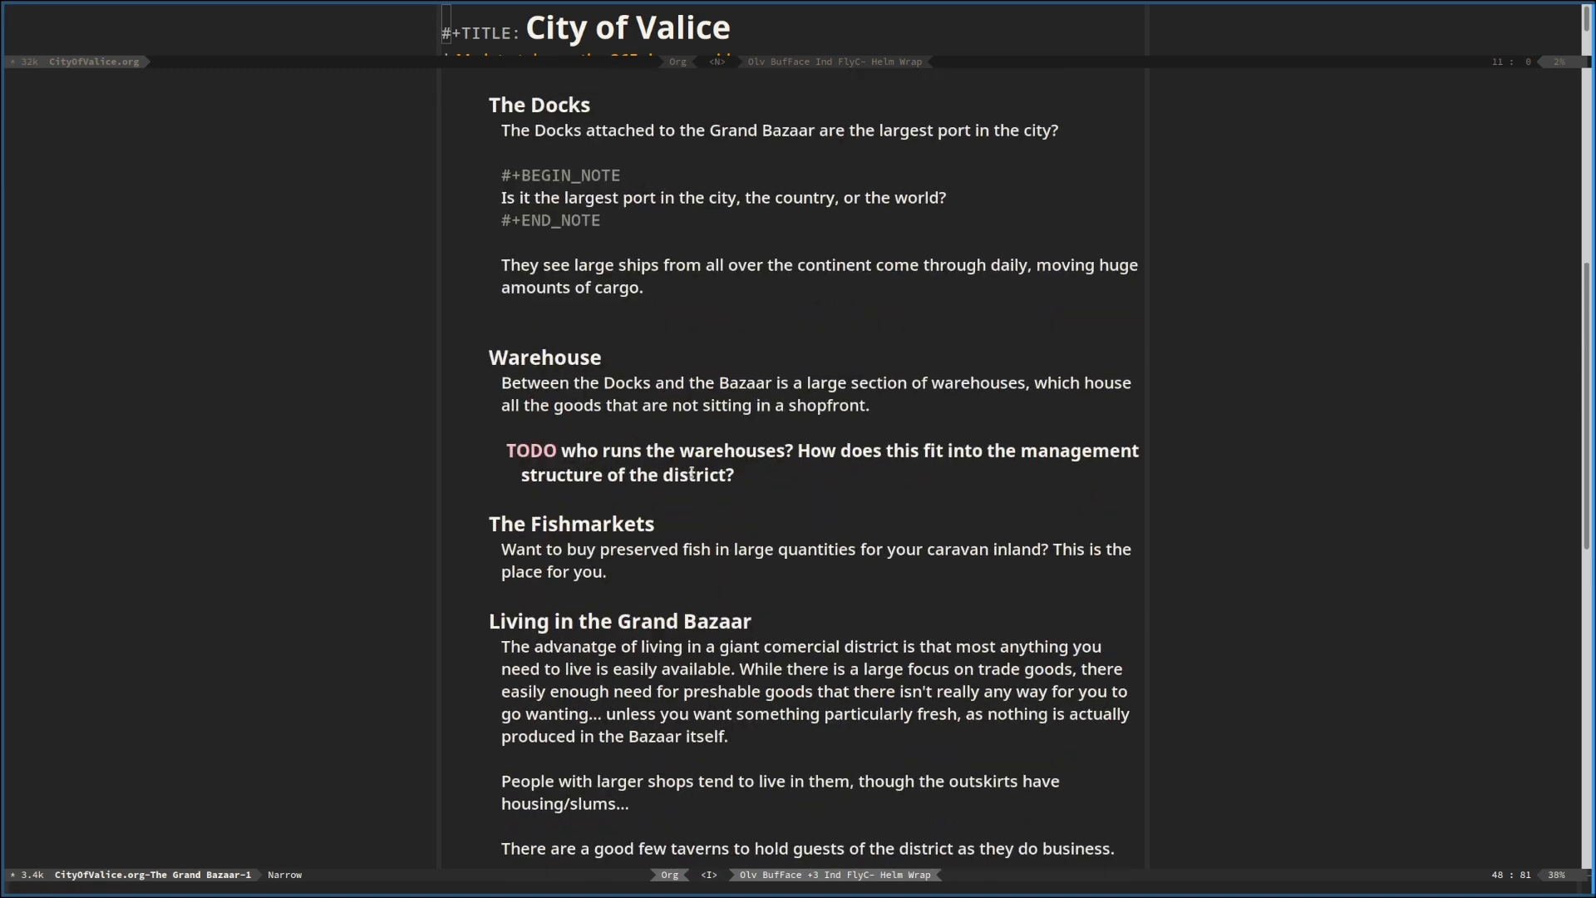
scroll(691, 472, "down", 5)
scroll(692, 471, "down", 3)
left_click(671, 301)
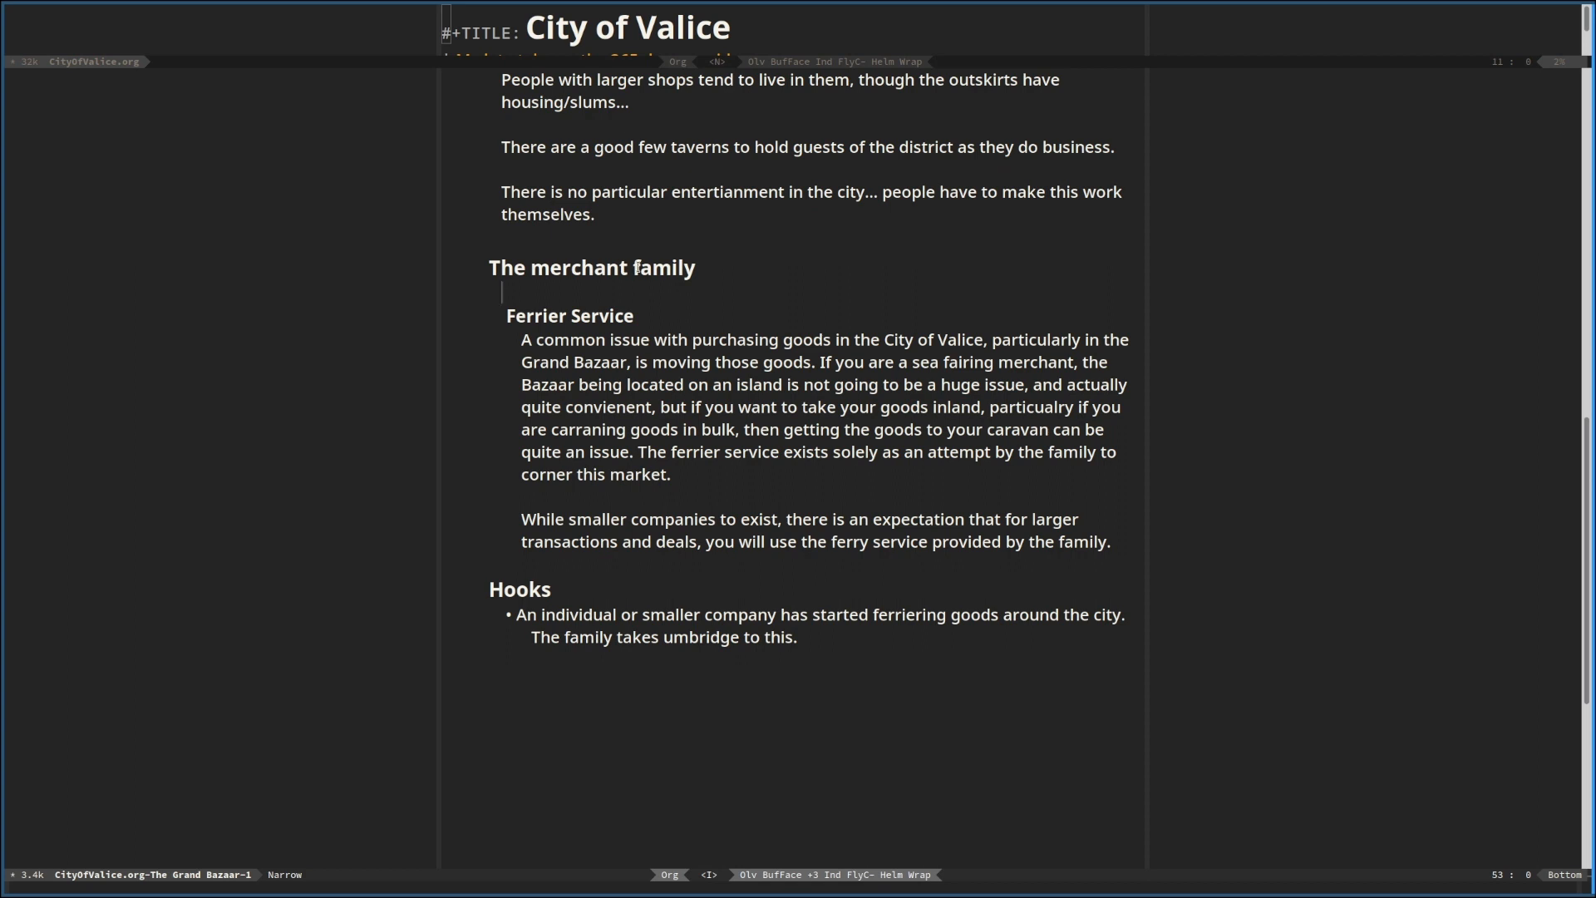
left_click(906, 615)
type("iwFe")
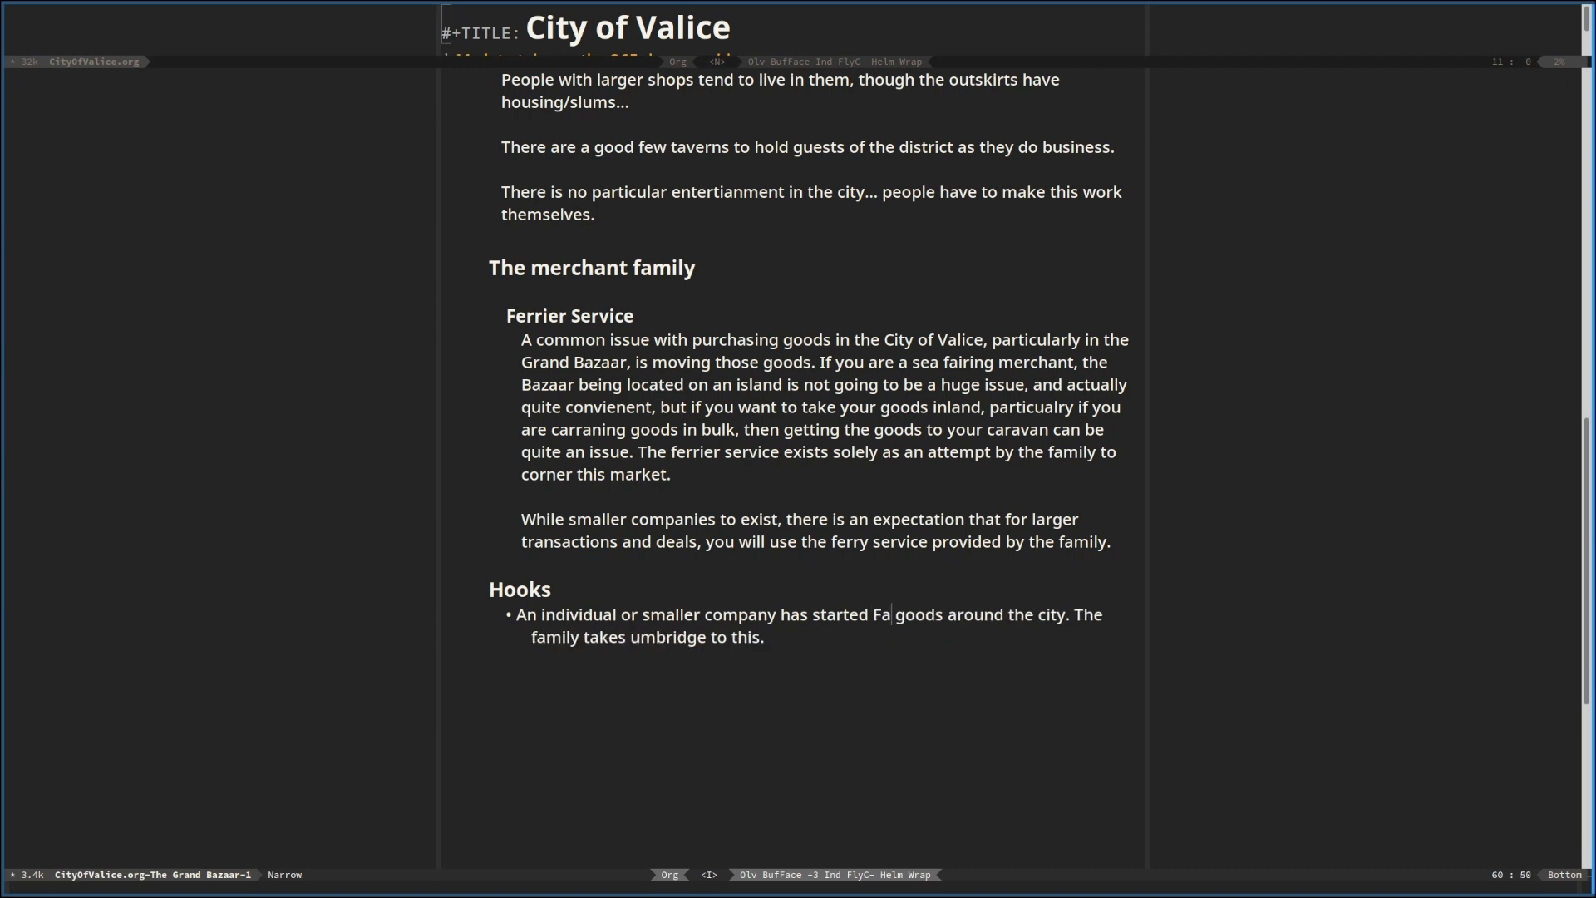
type("rrying")
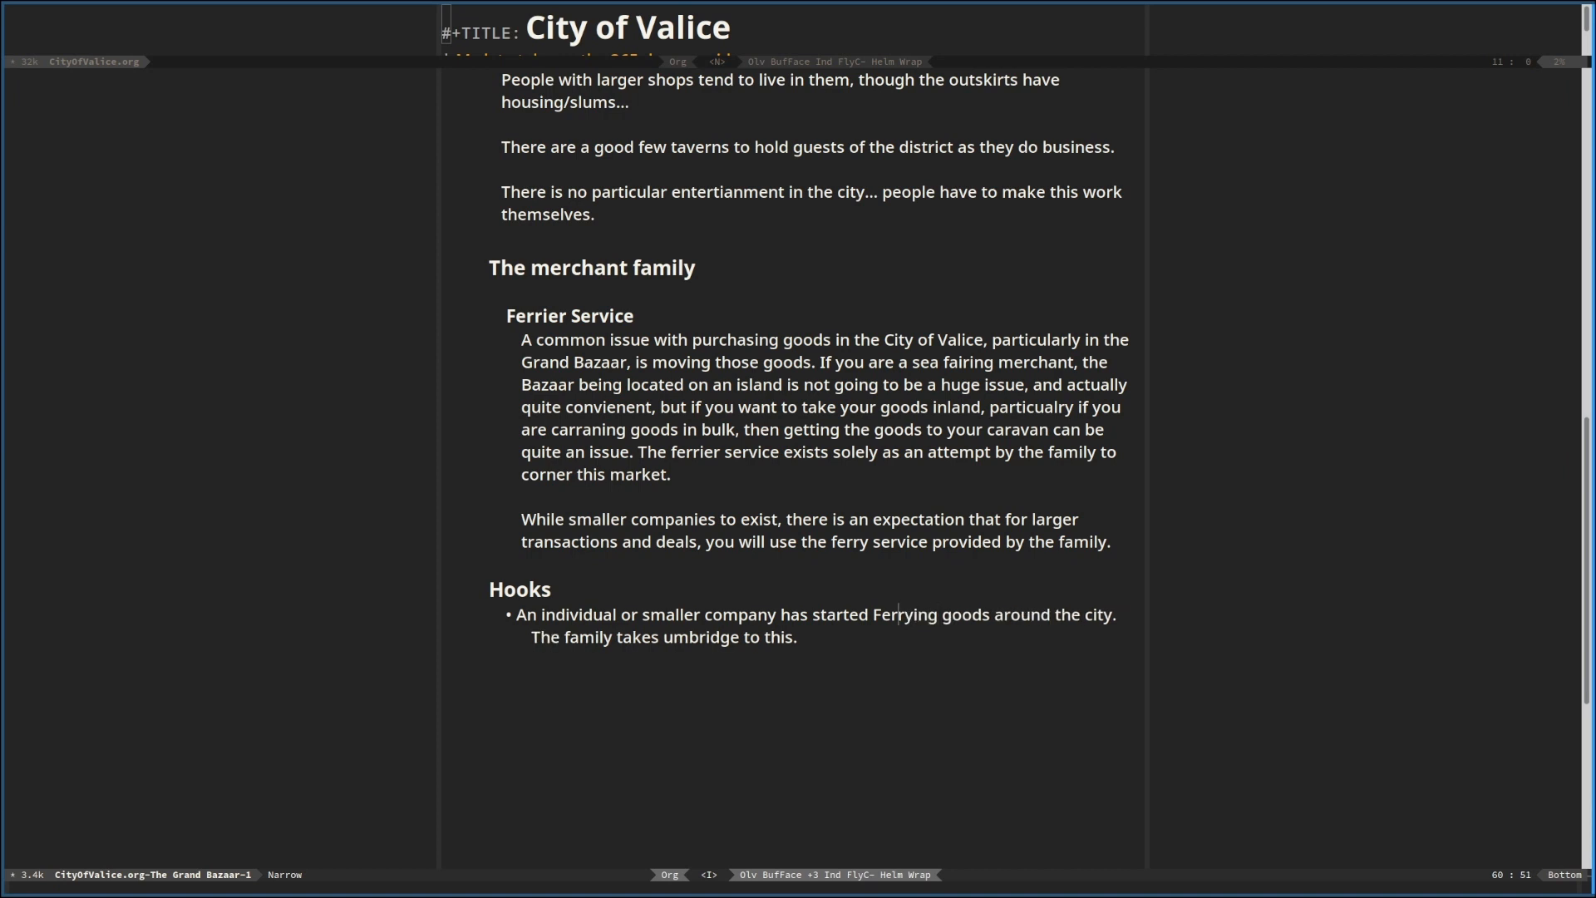
key("BackSpace")
type("f")
key("Escape")
type(":w")
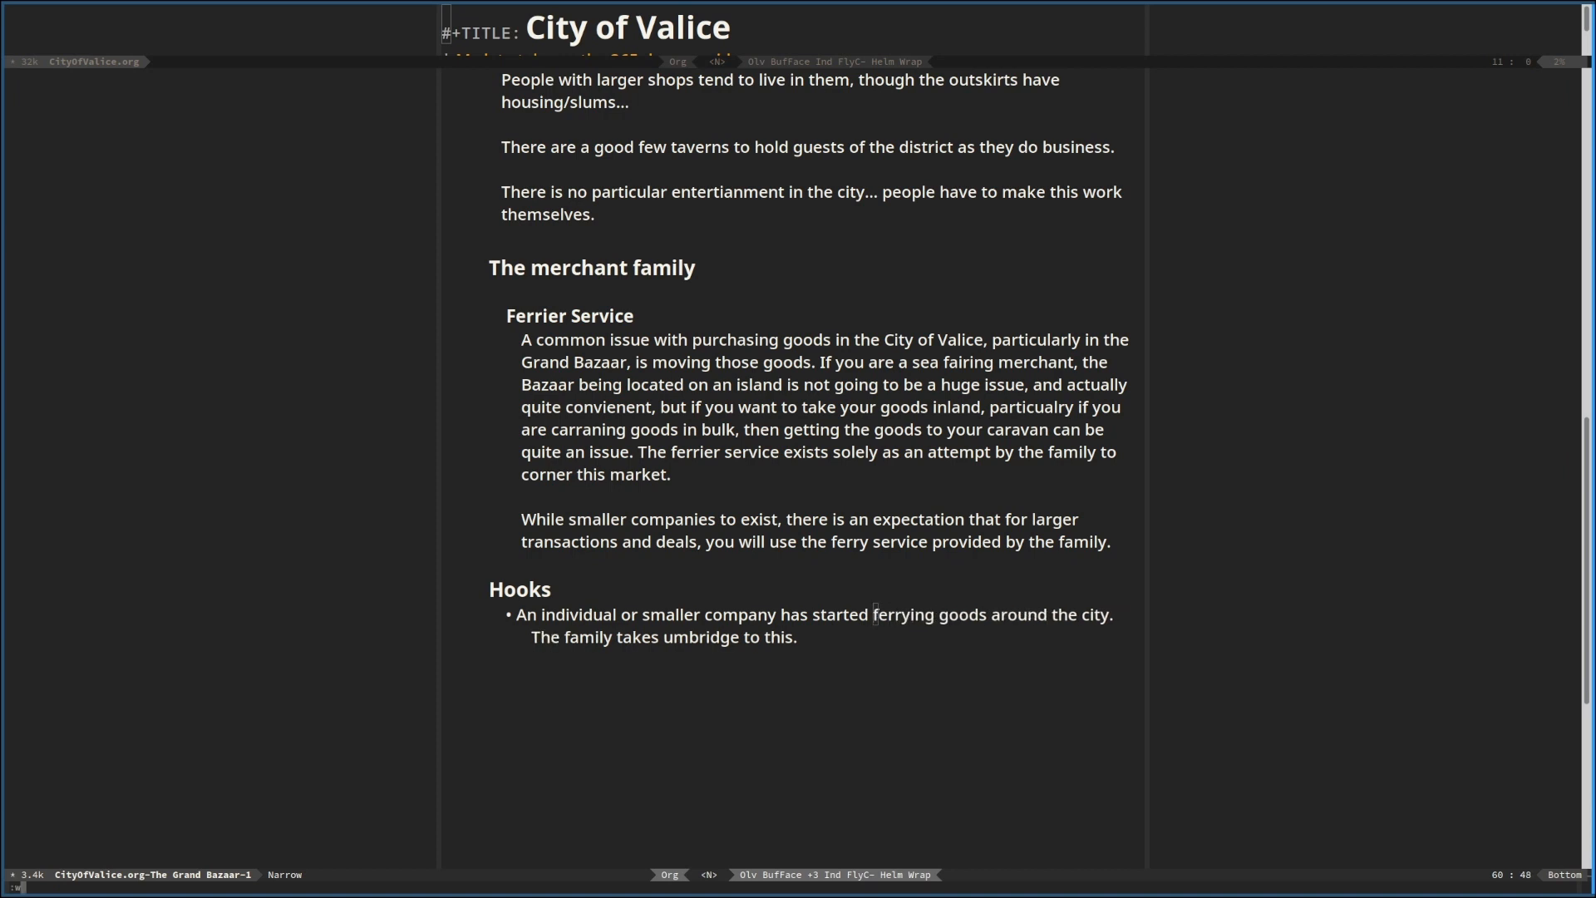
key("Return")
Review the Grand Bazaar text from the Warehouse section through the merchant family and Hooks sections
left_click(760, 495)
scroll(892, 551, "up", 3)
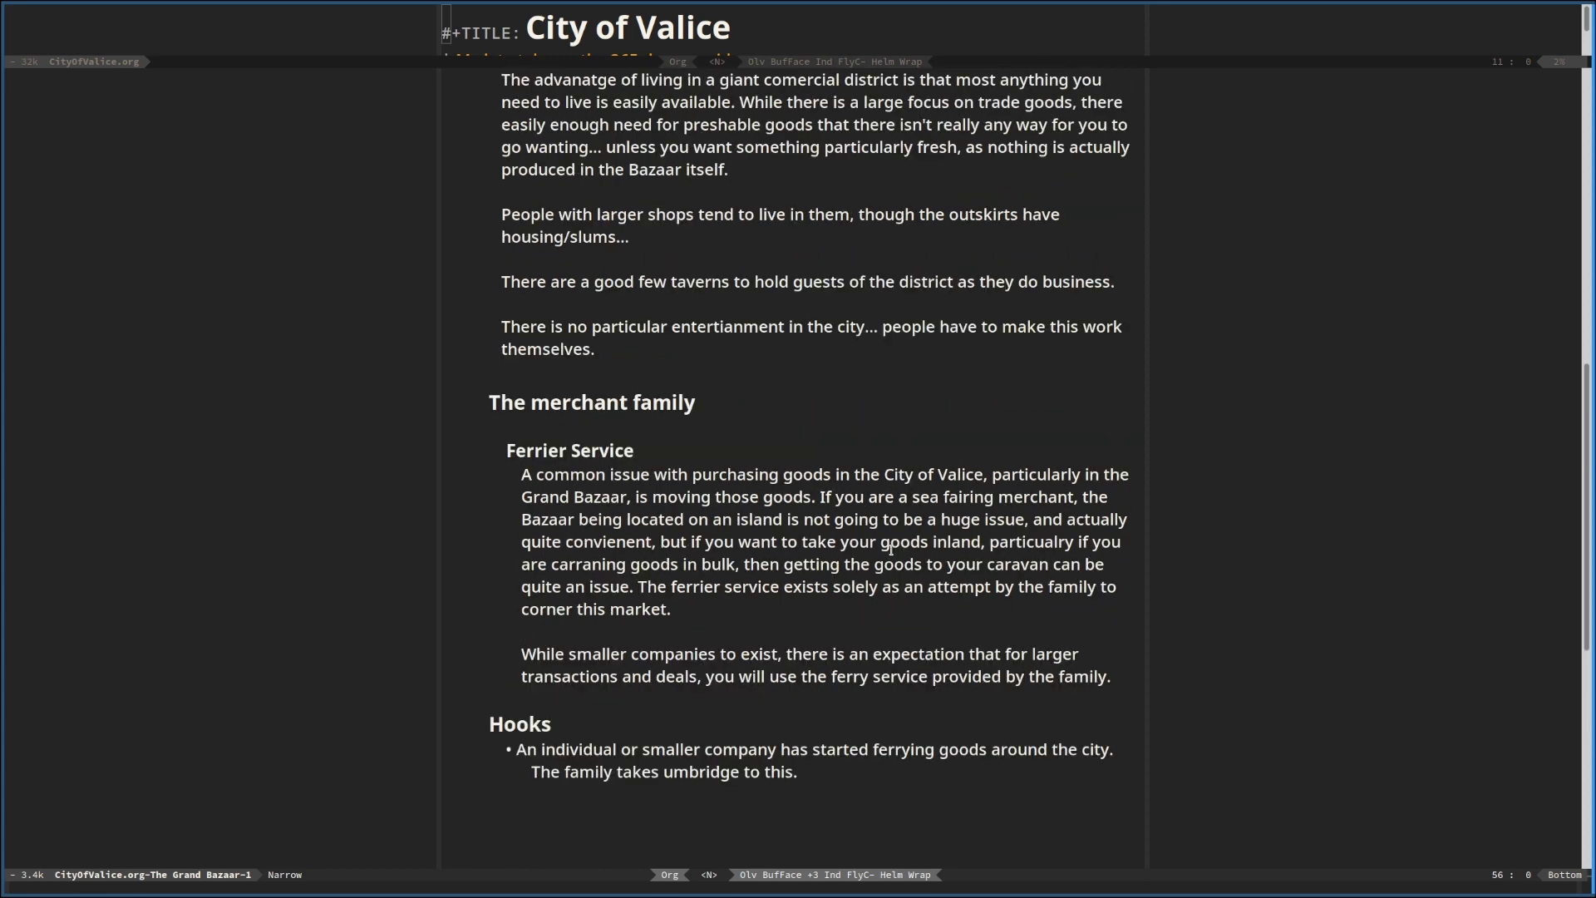
scroll(891, 550, "up", 3)
scroll(891, 550, "up", 3)
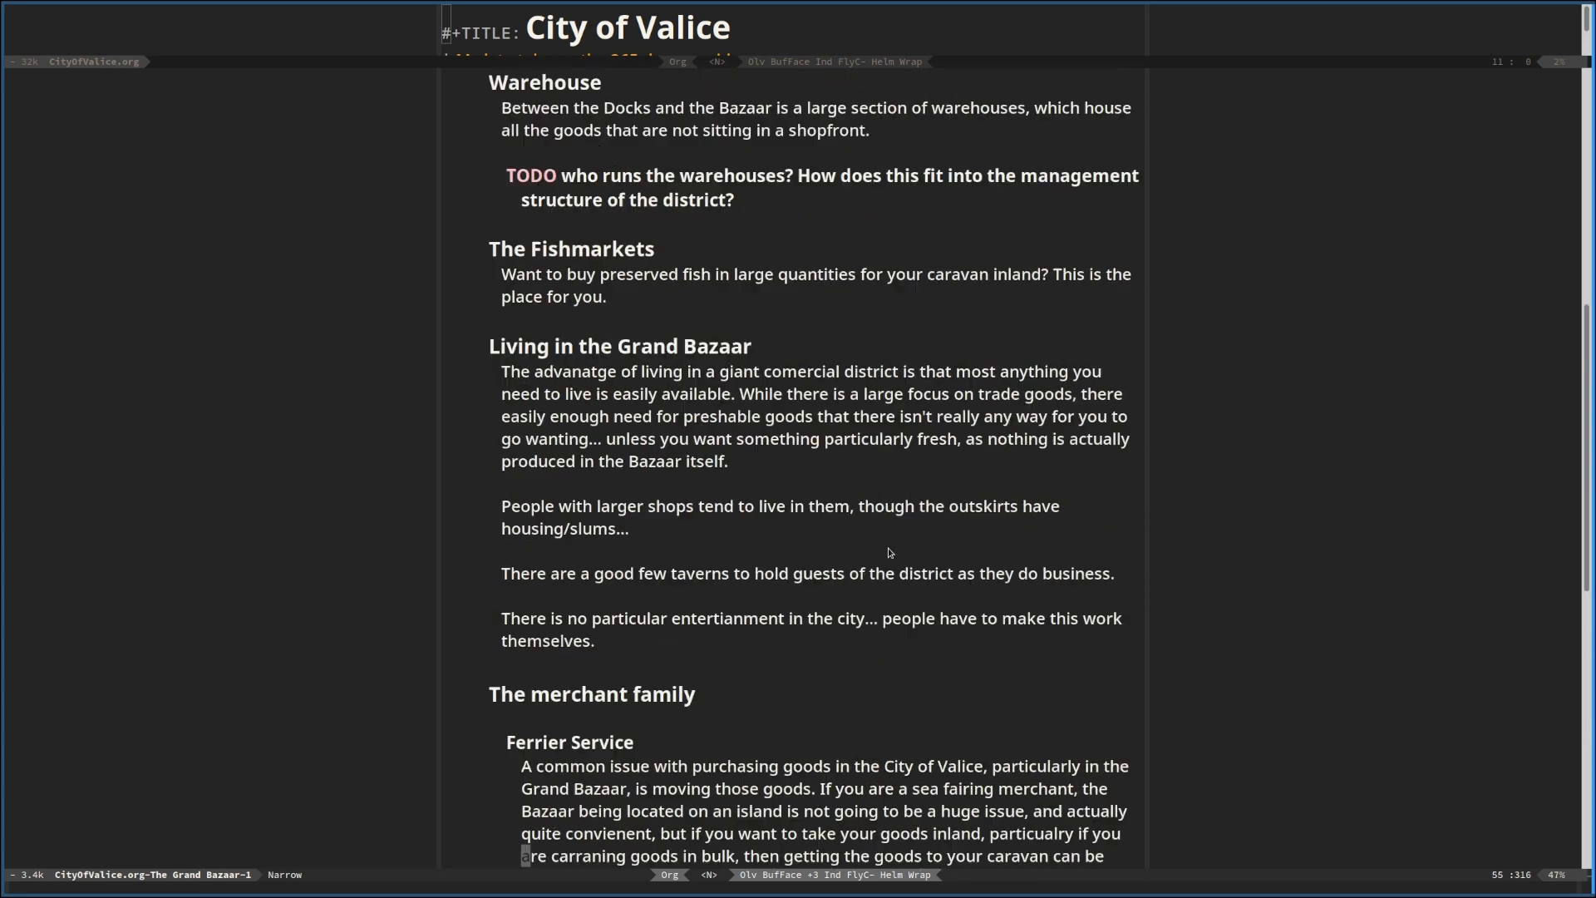
scroll(890, 552, "up", 2)
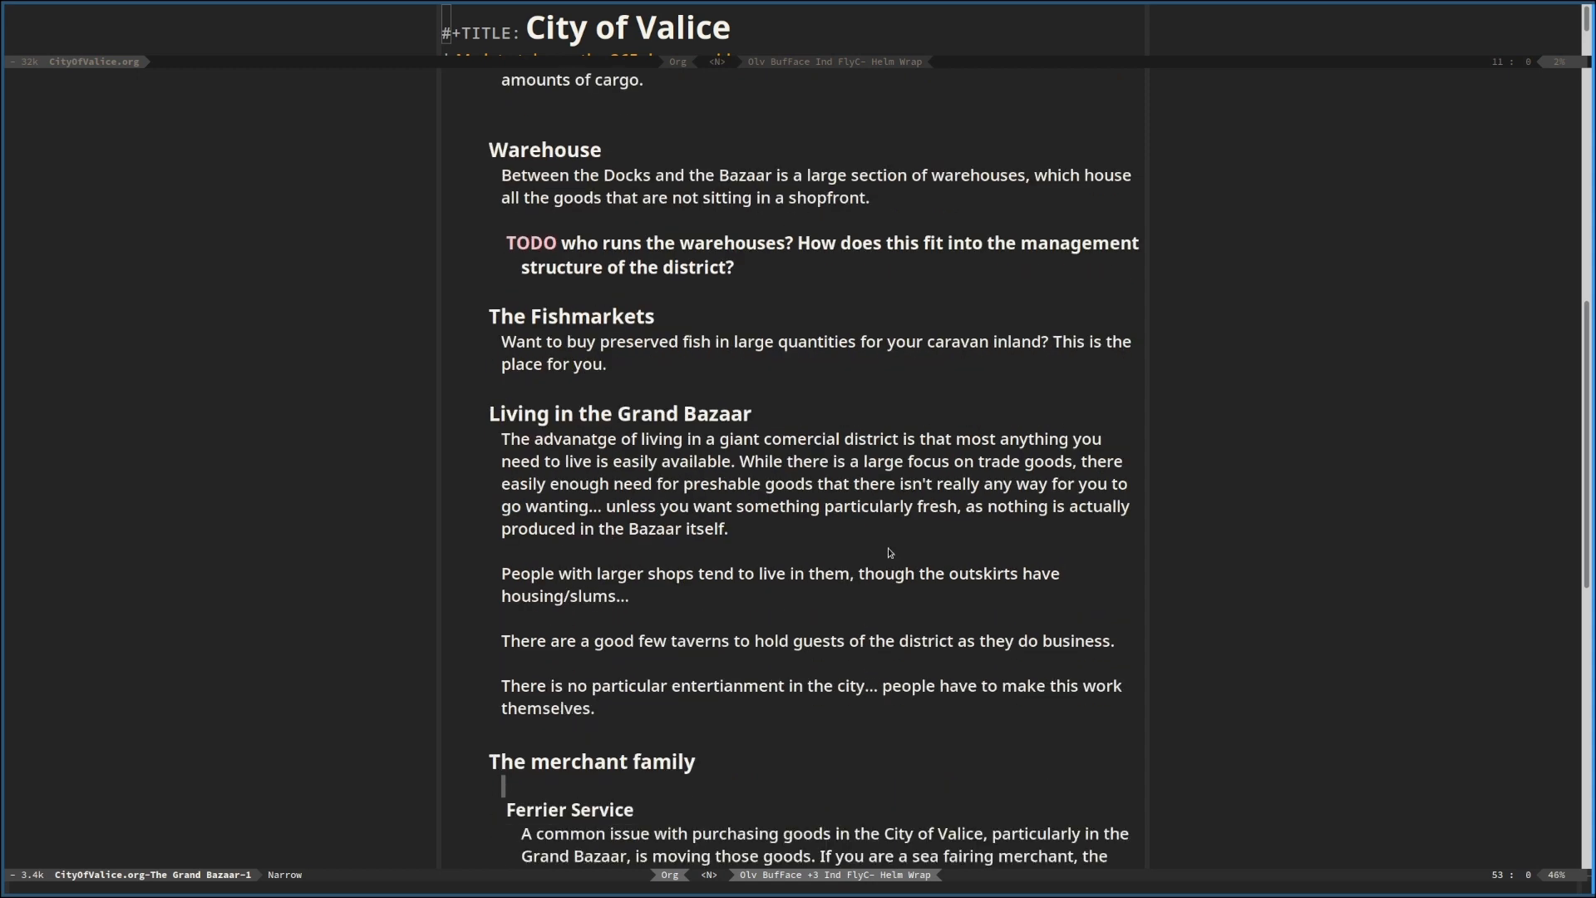
scroll(889, 553, "down", 6)
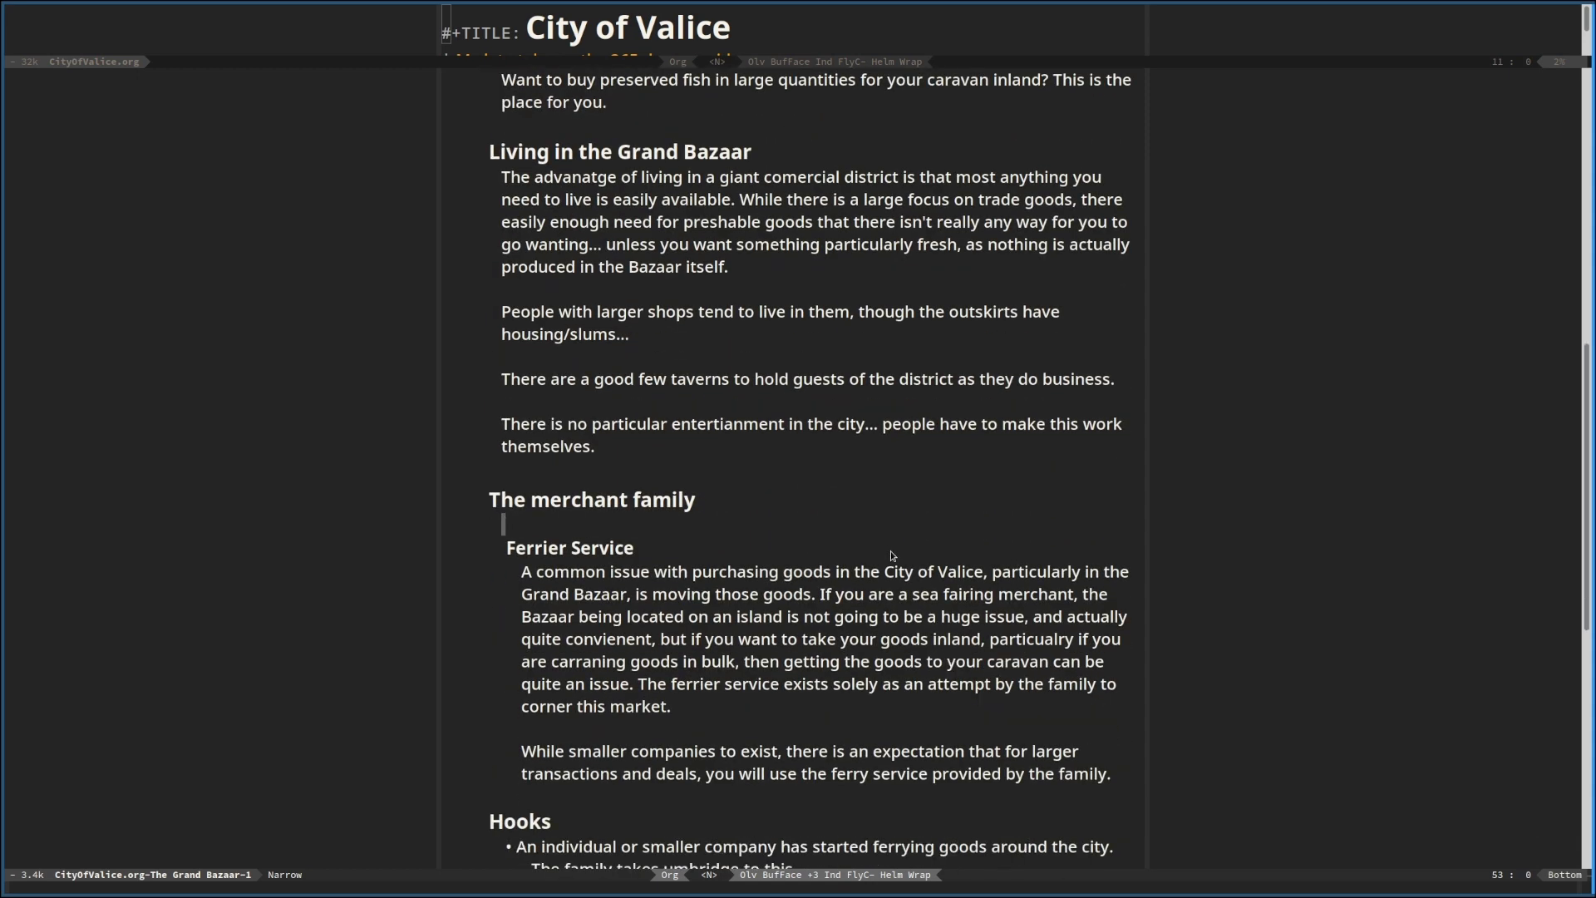
scroll(890, 550, "down", 2)
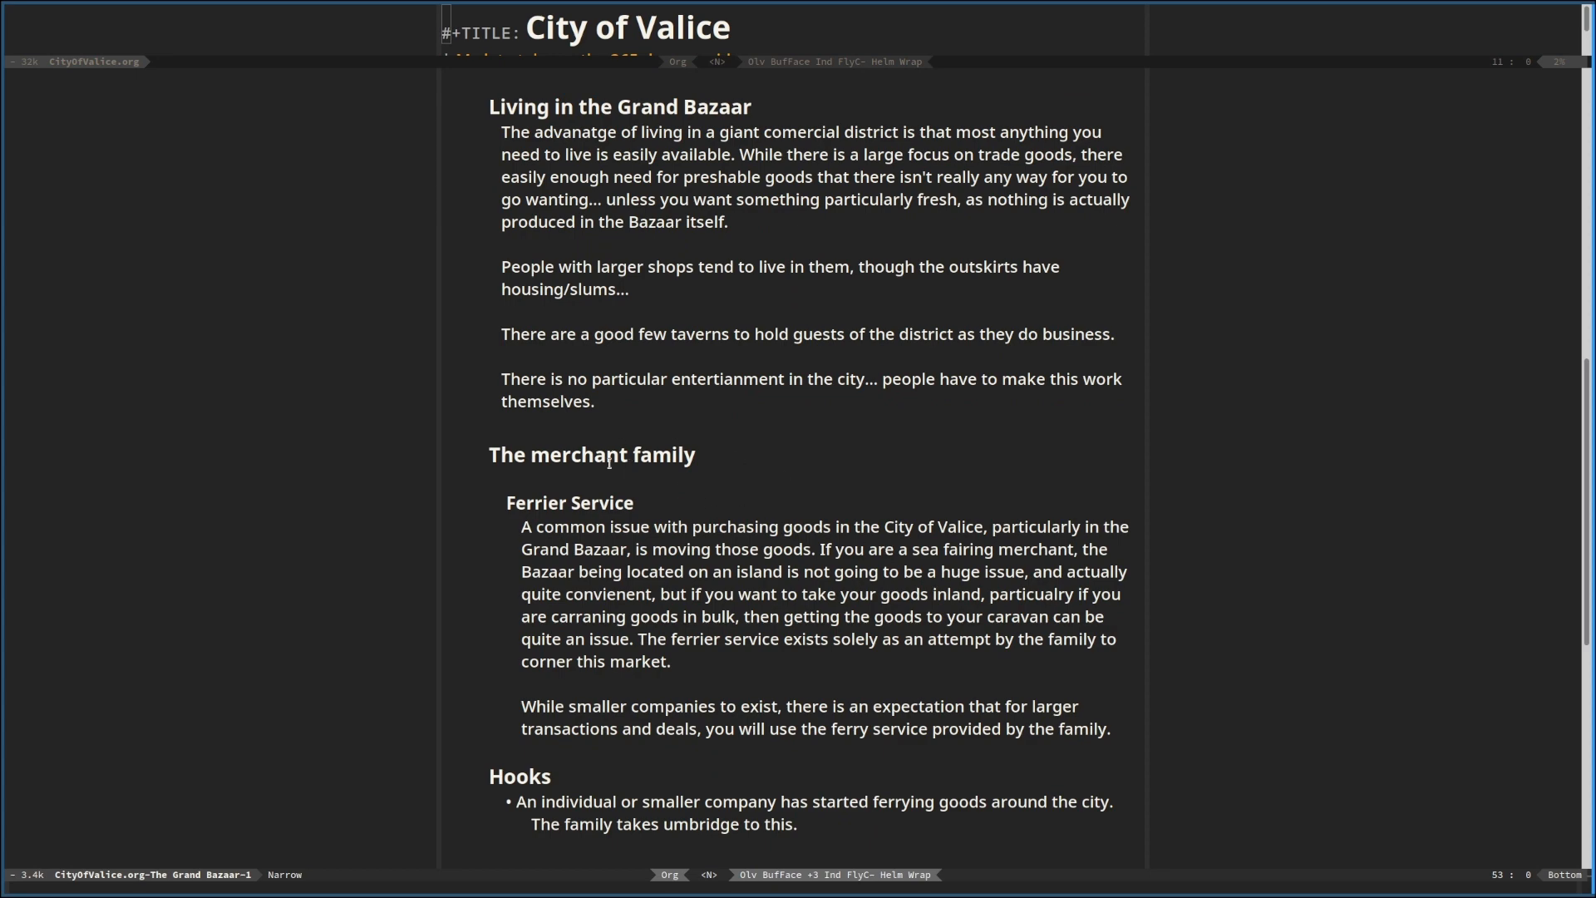
scroll(745, 505, "up", 6)
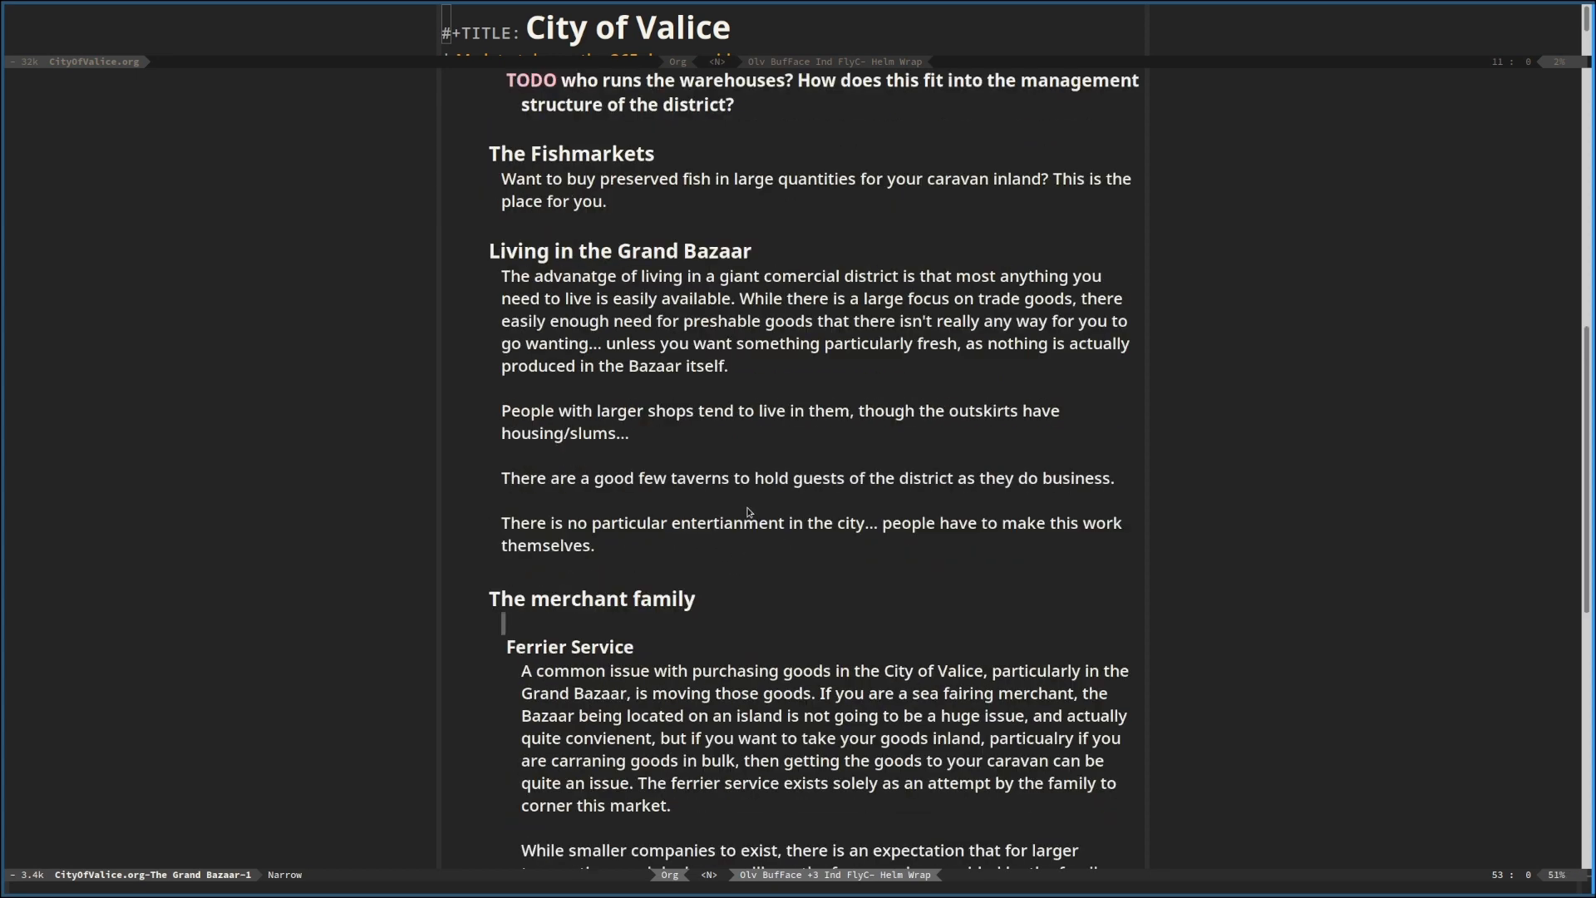
scroll(748, 513, "up", 10)
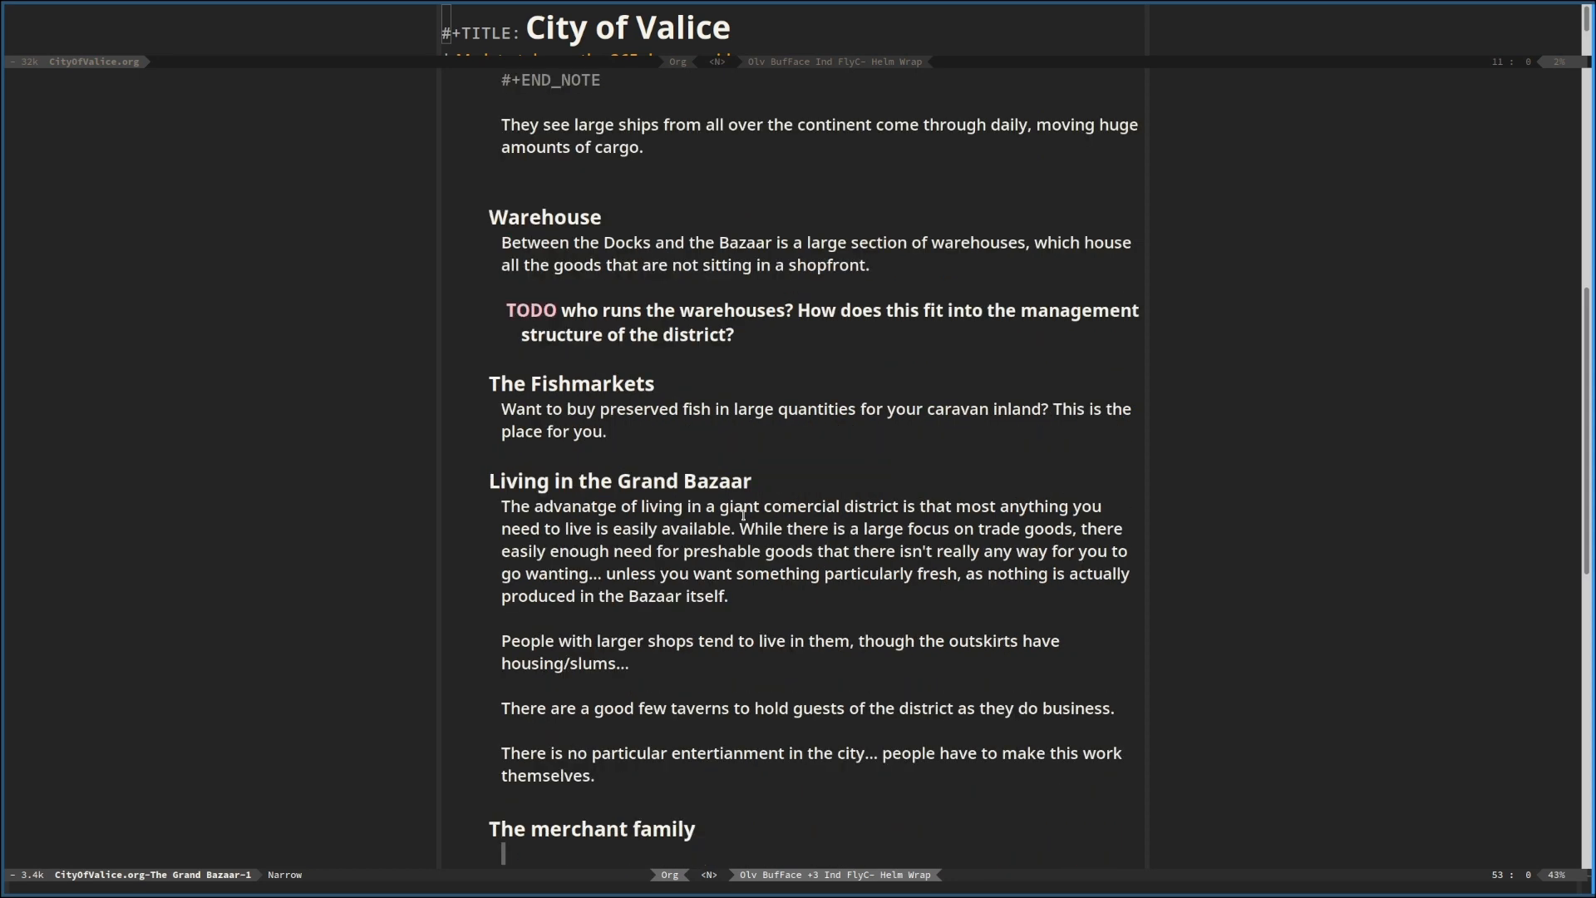
scroll(743, 515, "up", 1)
scroll(743, 515, "down", 10)
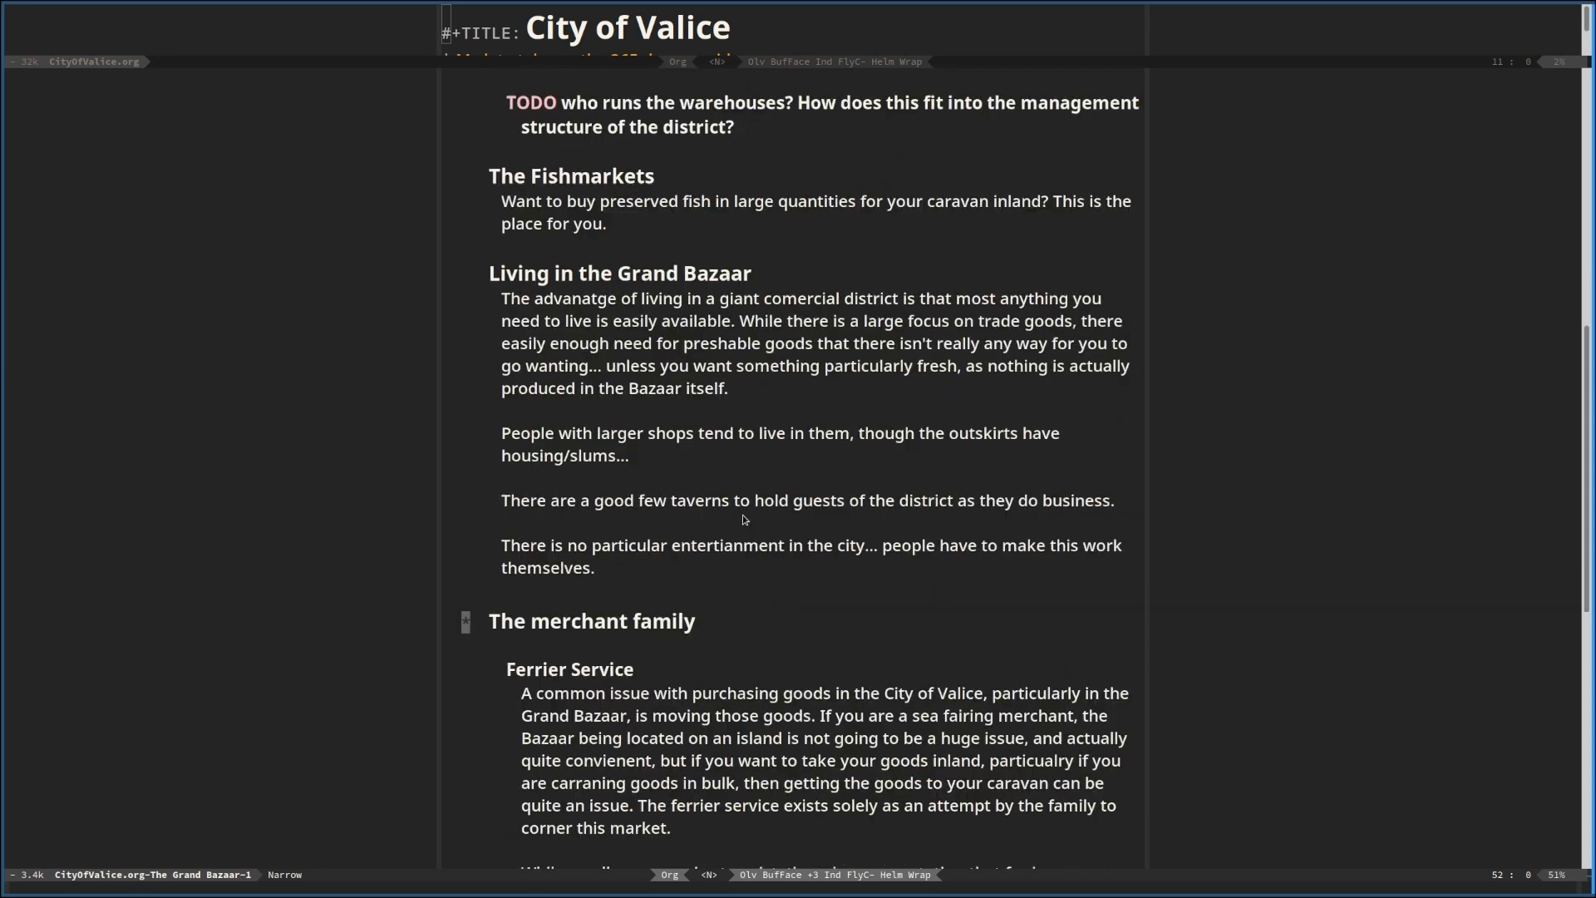
scroll(742, 515, "down", 10)
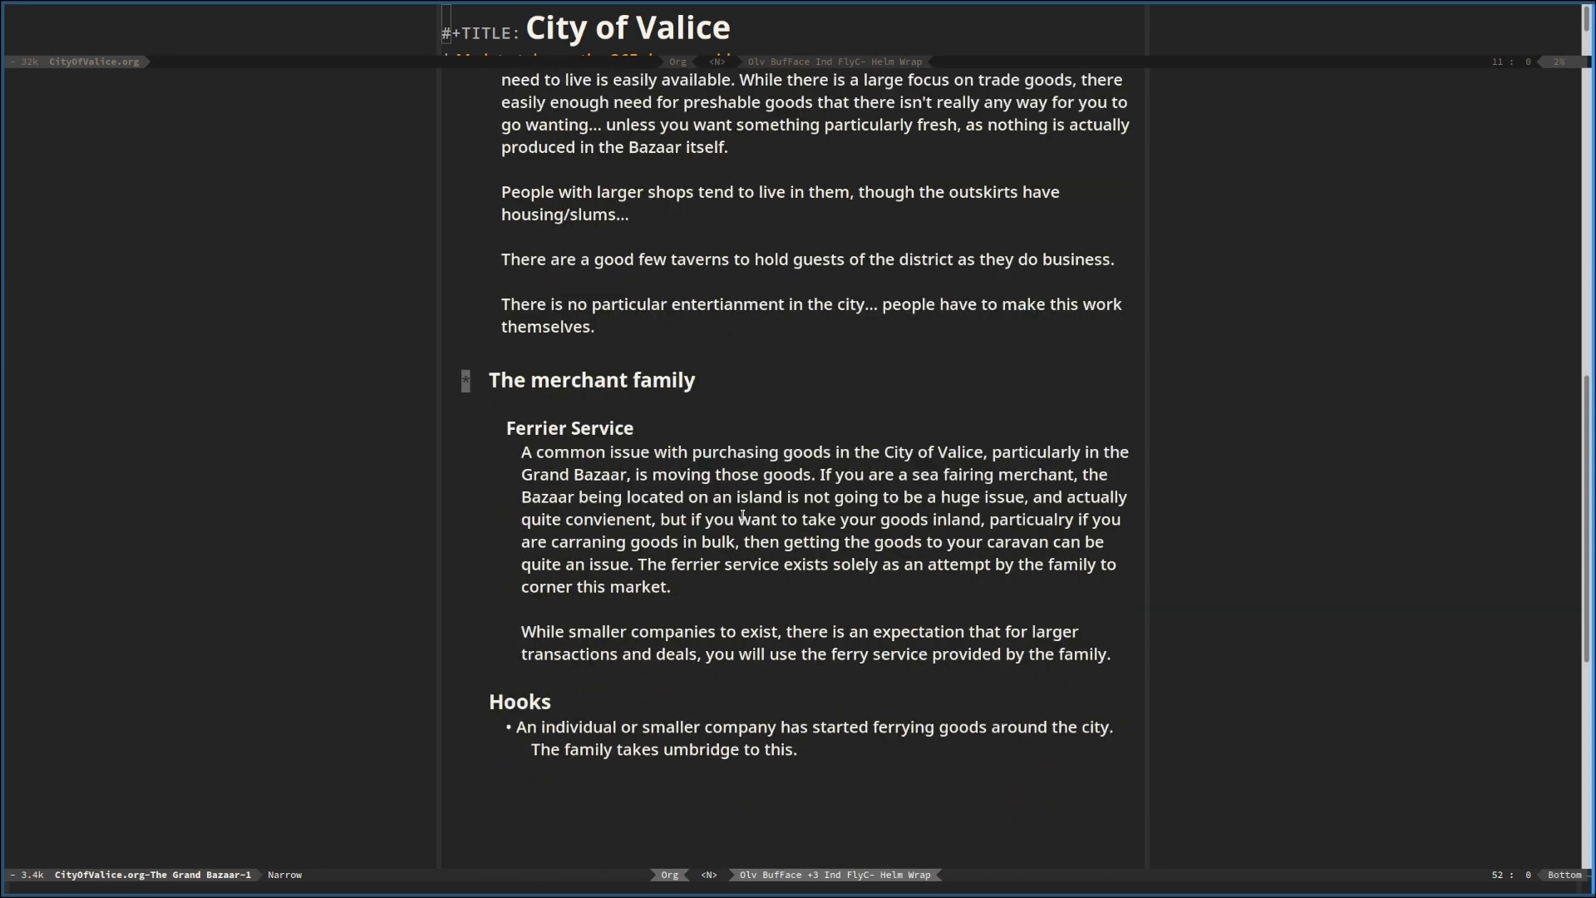
scroll(742, 515, "down", 5)
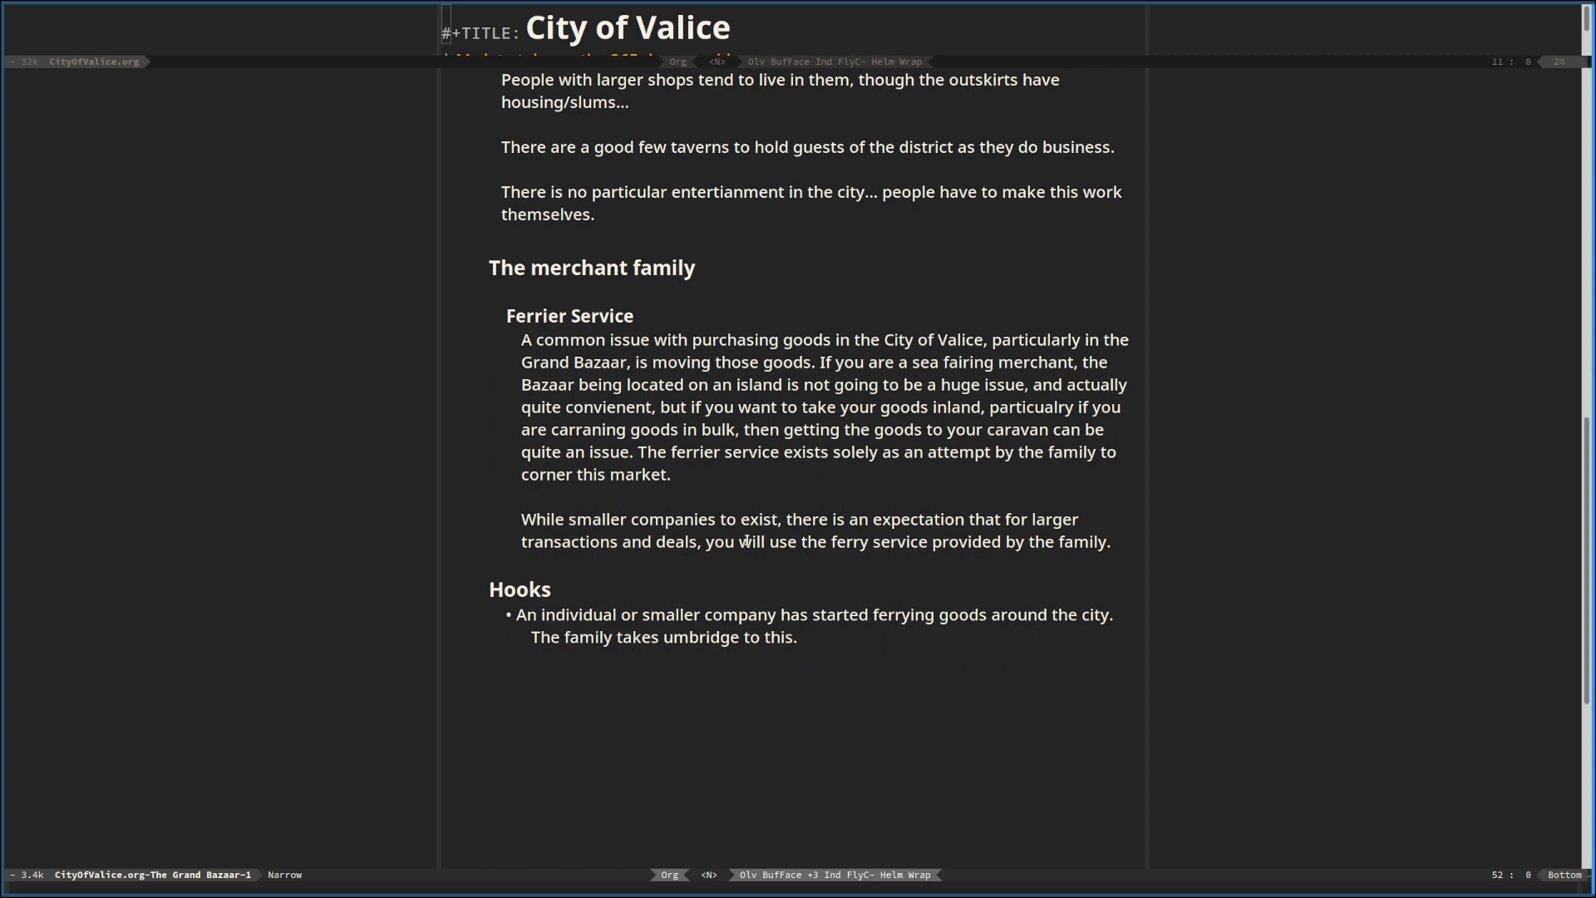
scroll(747, 541, "up", 20)
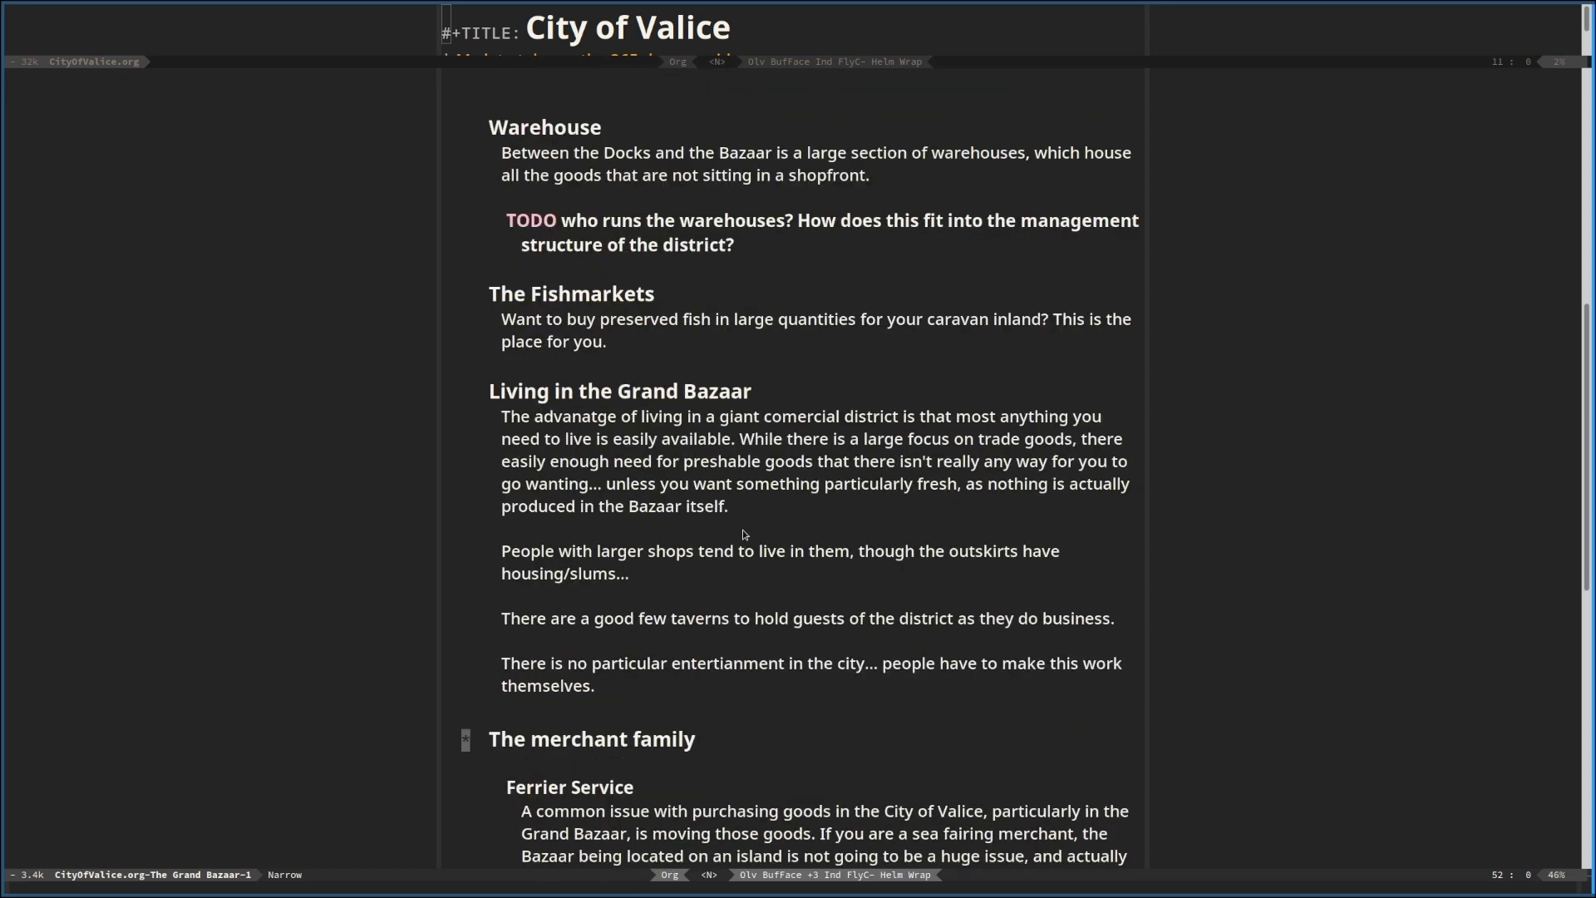
scroll(744, 534, "down", 16)
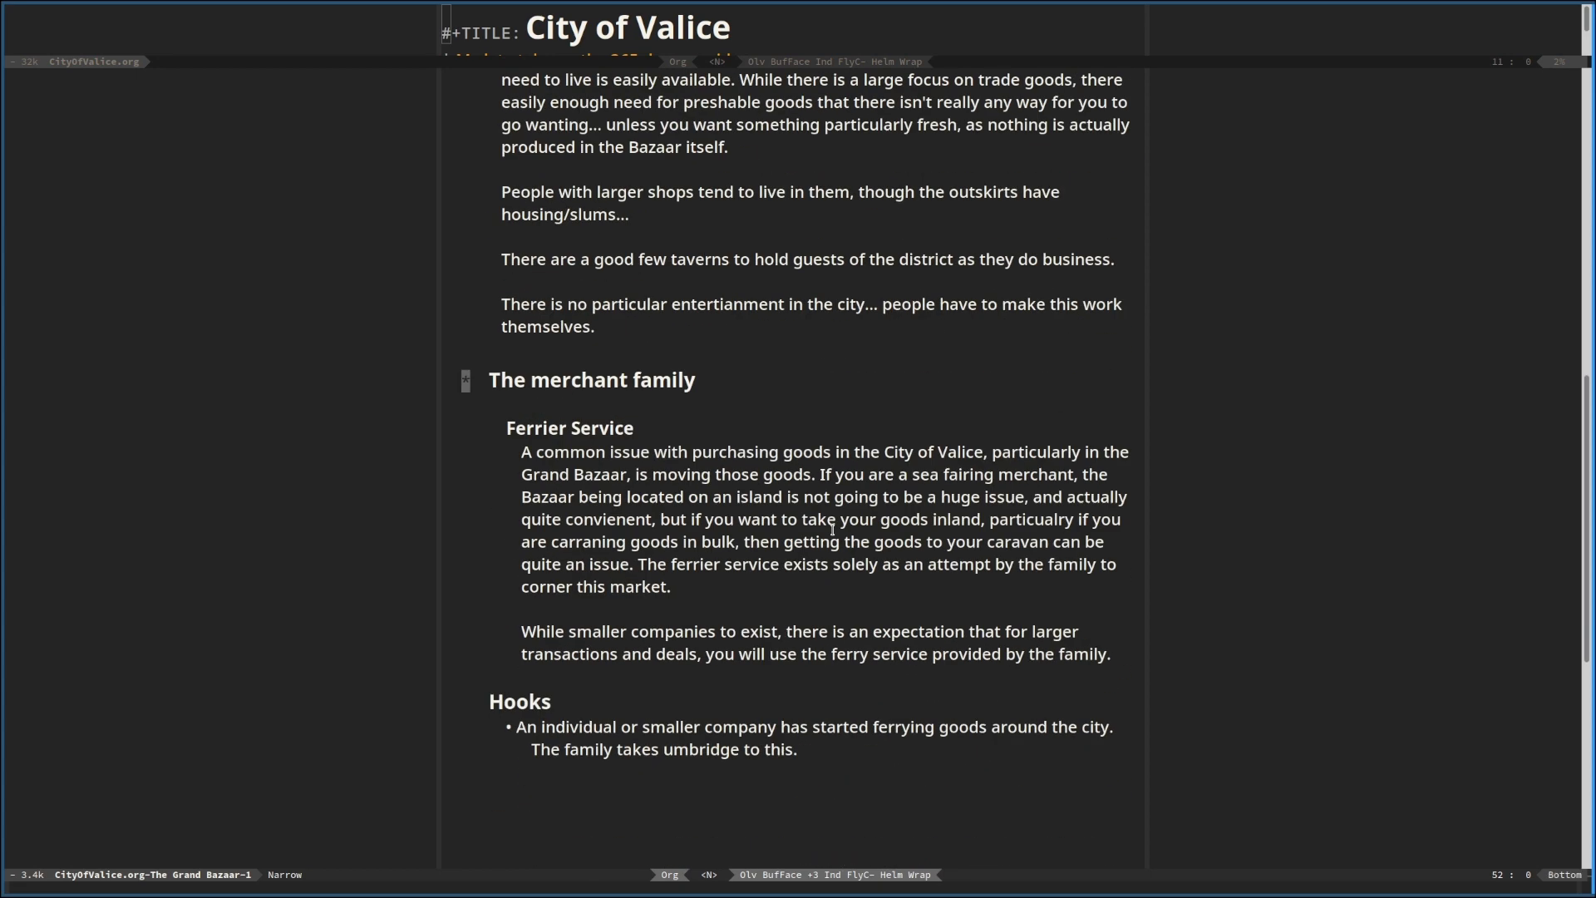
scroll(832, 529, "up", 1)
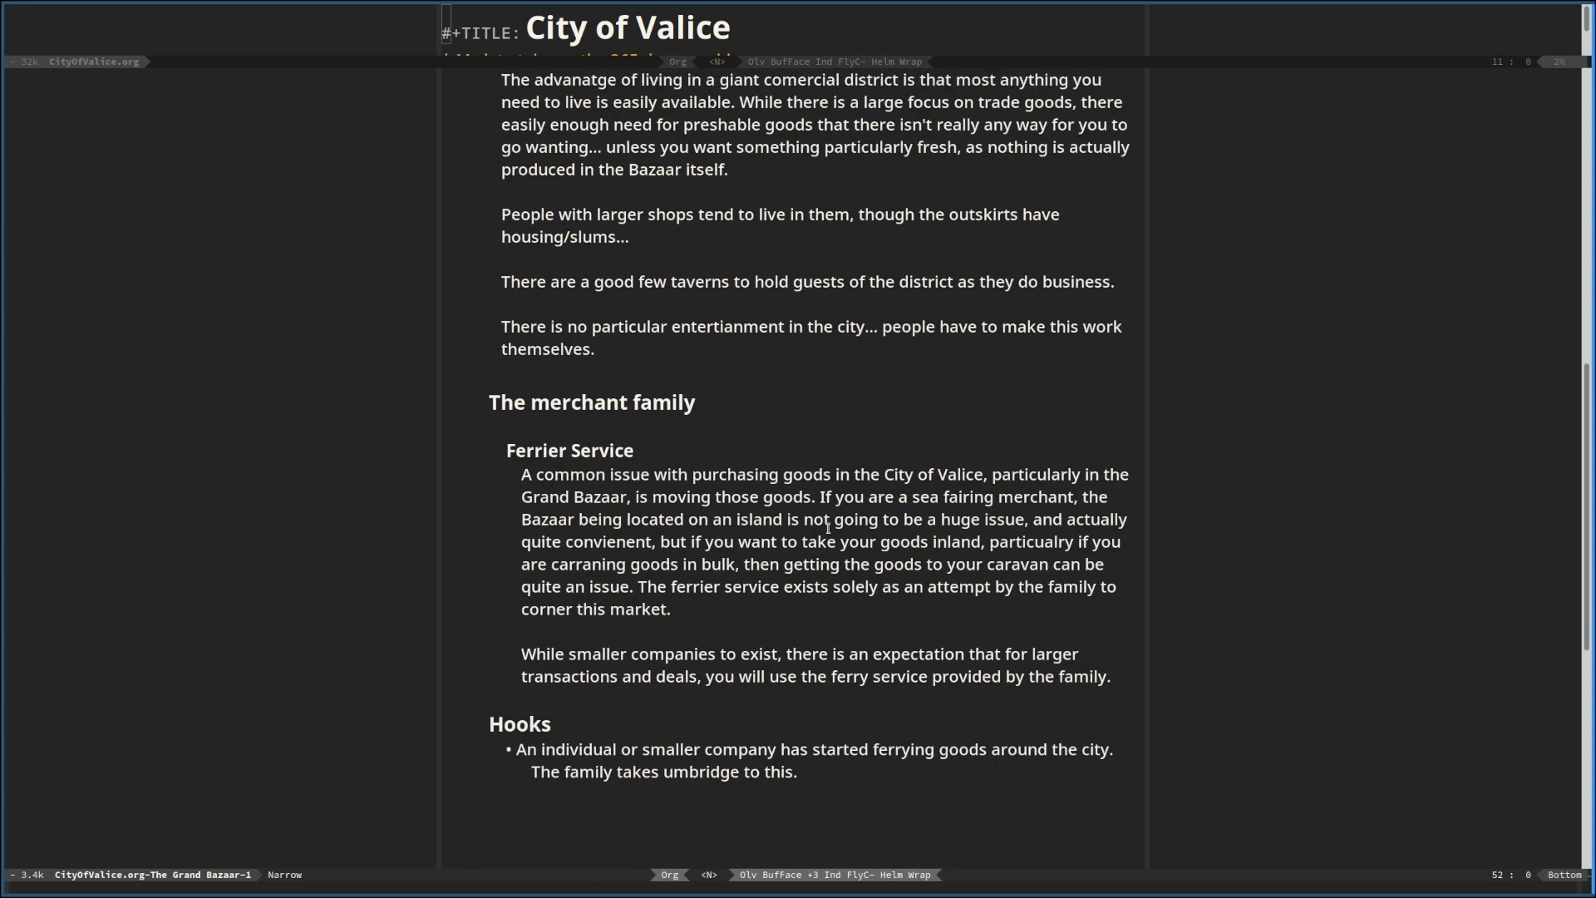
scroll(802, 520, "down", 1)
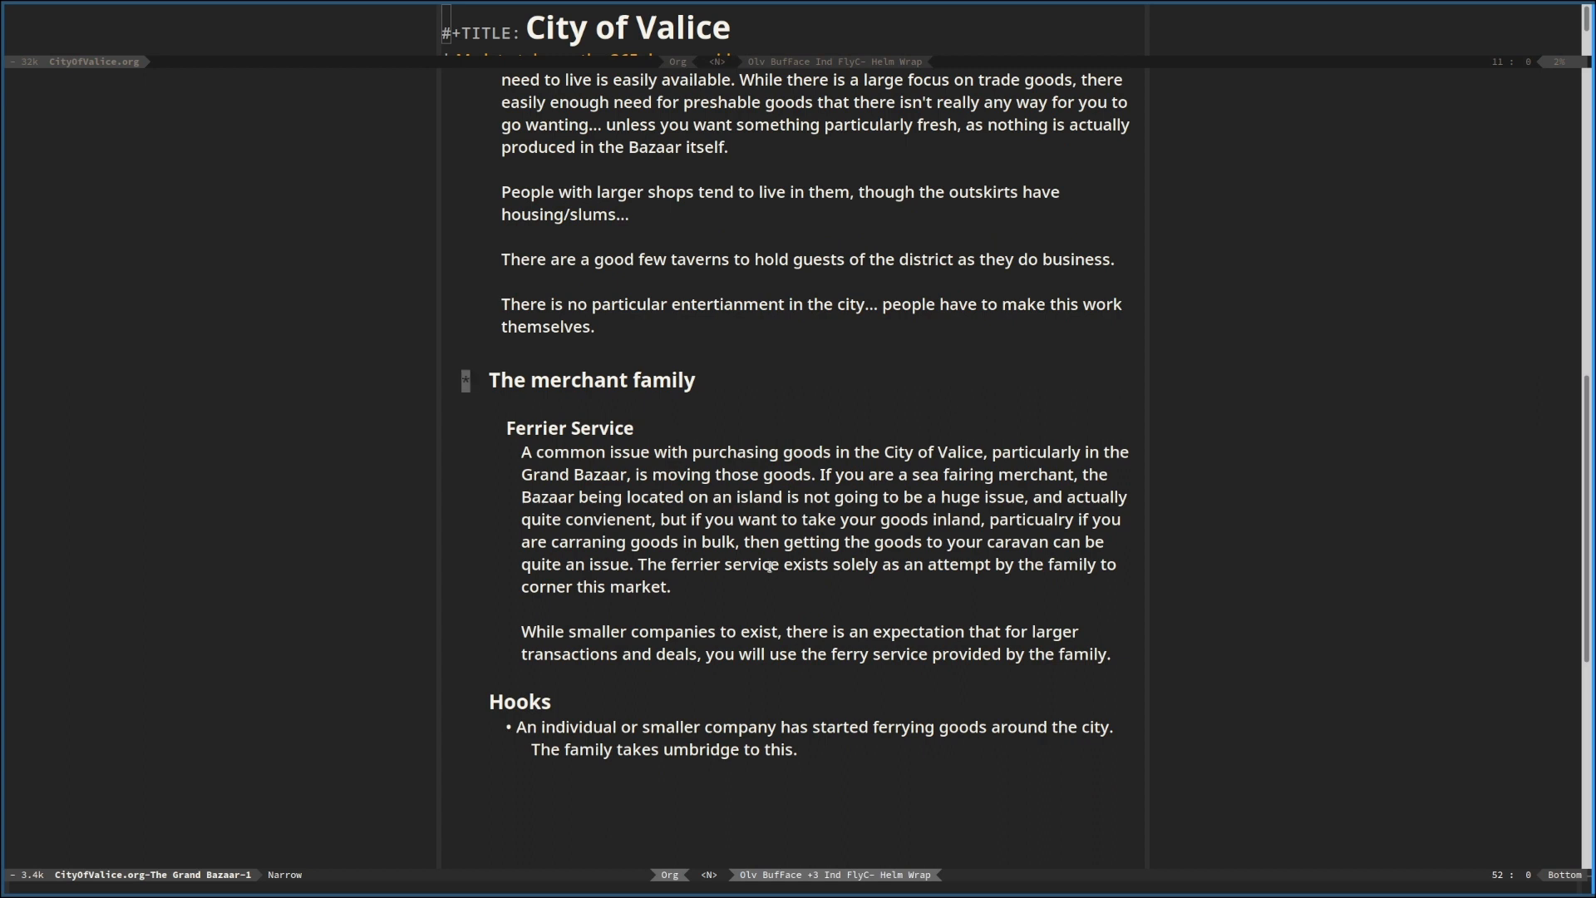
Add a "Characters" subheading under The merchant family, above Ferrier Service
left_click(636, 380)
key("o")
key("Return")
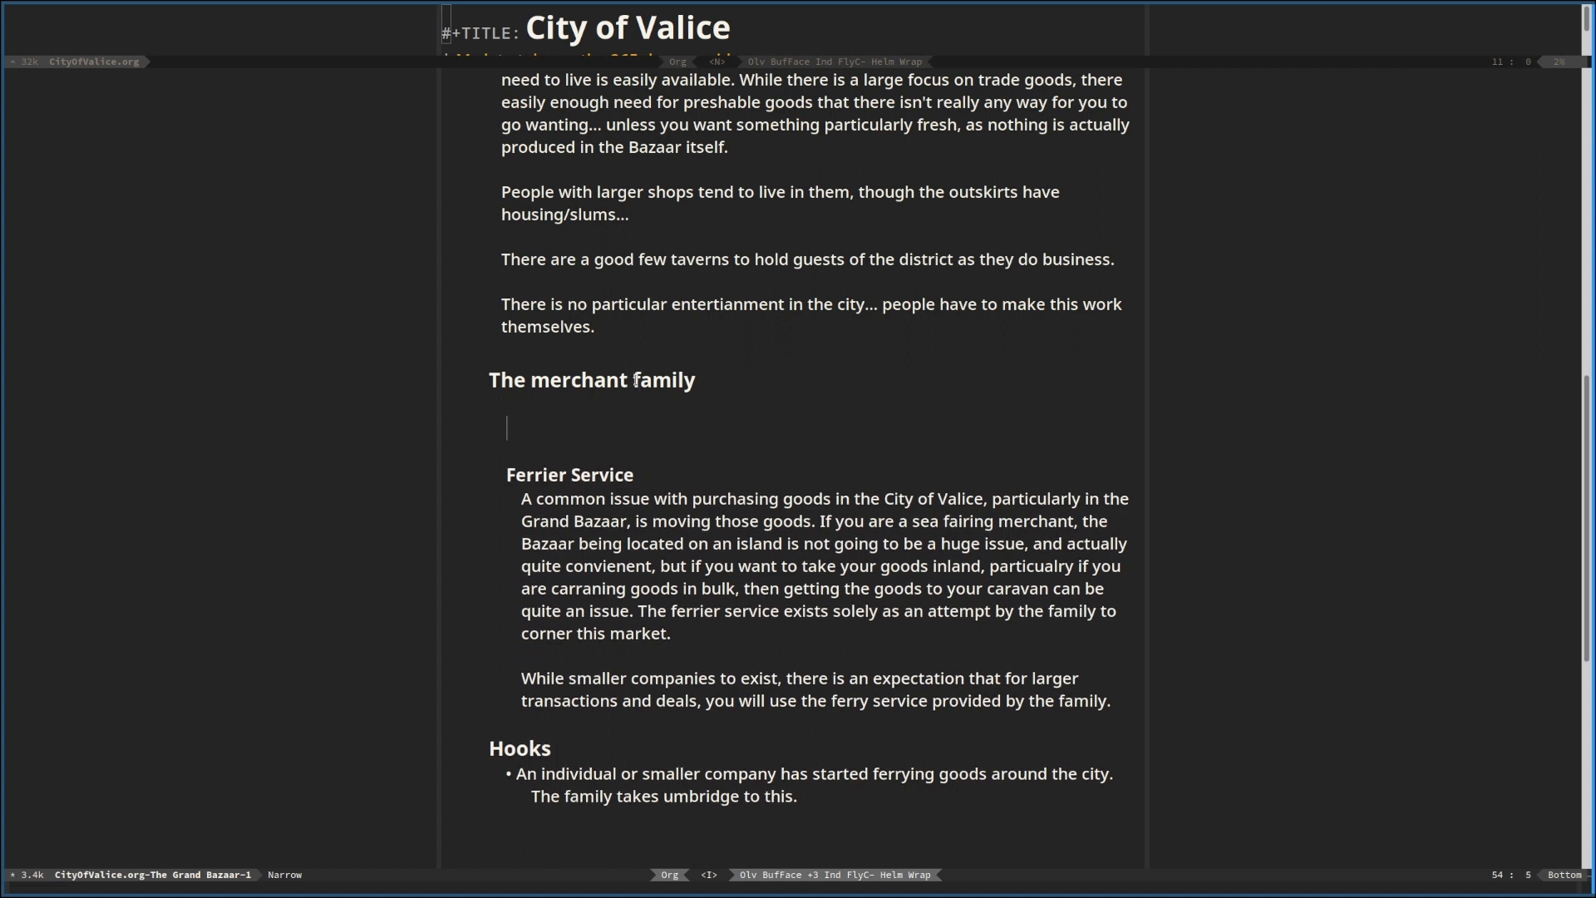
type("Characters")
key("Return")
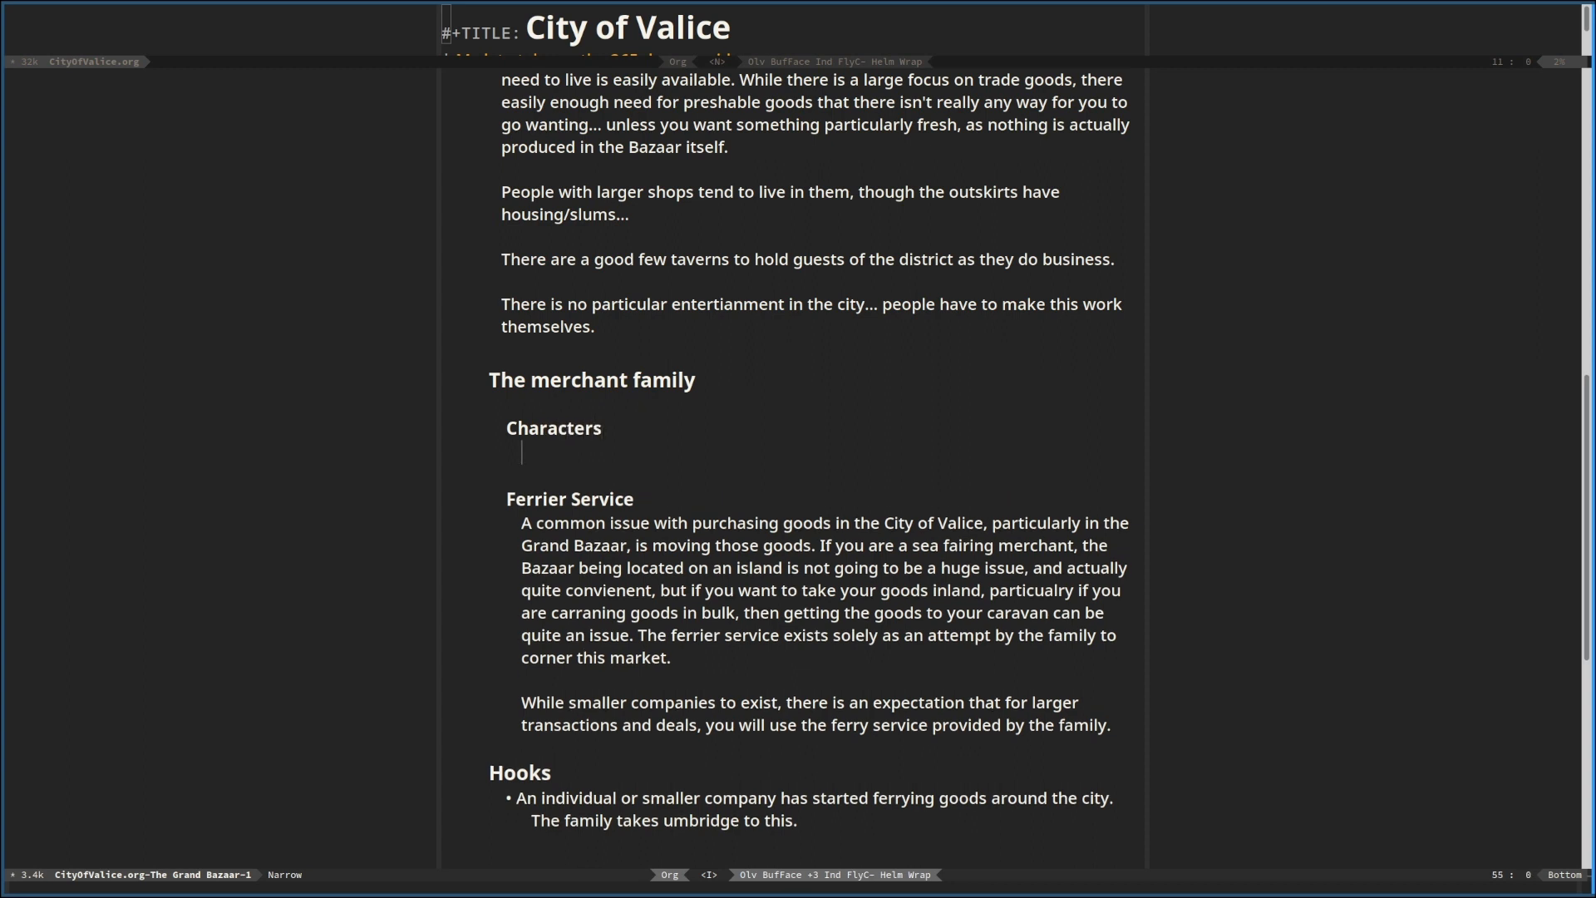
Add a "Head of the family" subheading one level below Characters
key("Return")
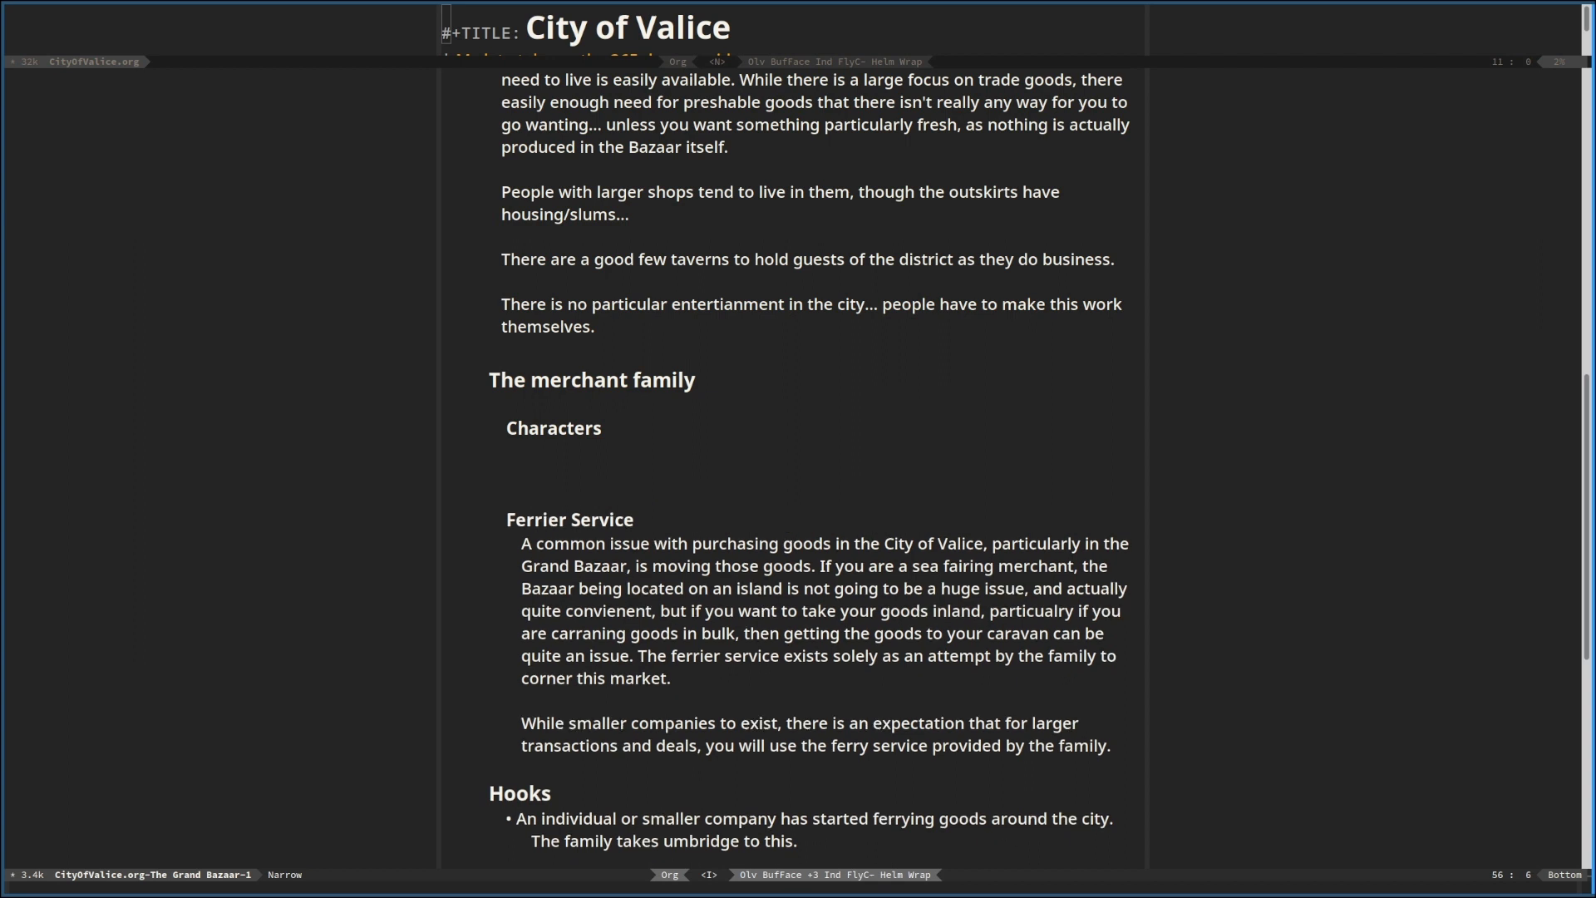
type("H")
type("d of the family")
Add a sibling subheading "Someone to run the Docks" below Head of the family
key("Return")
key("Return")
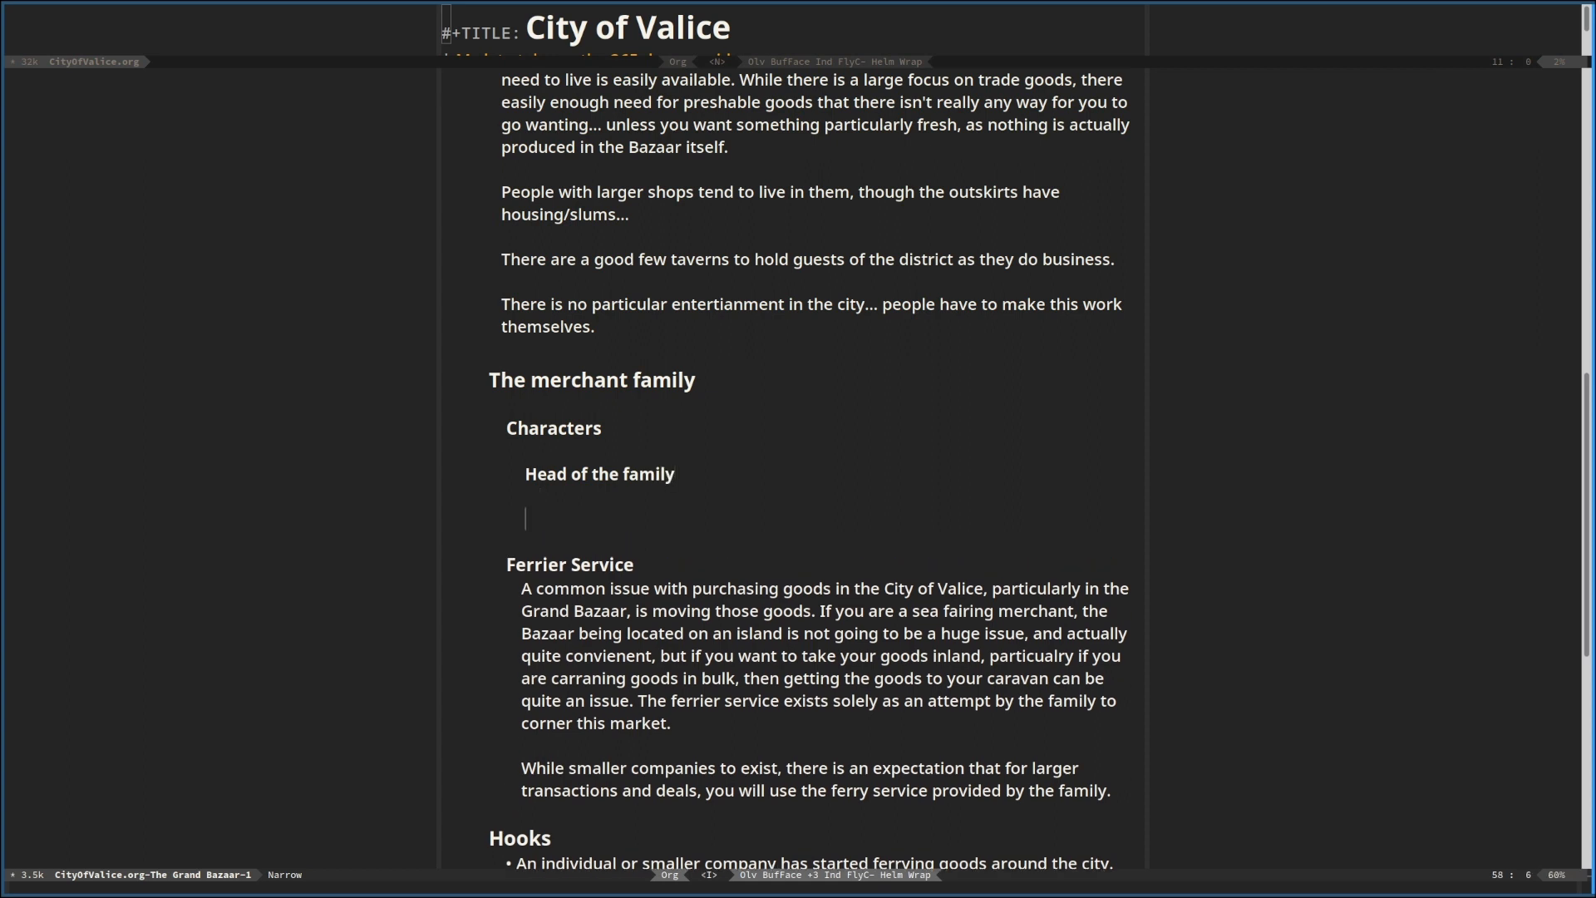
type("Someone to run the Docks")
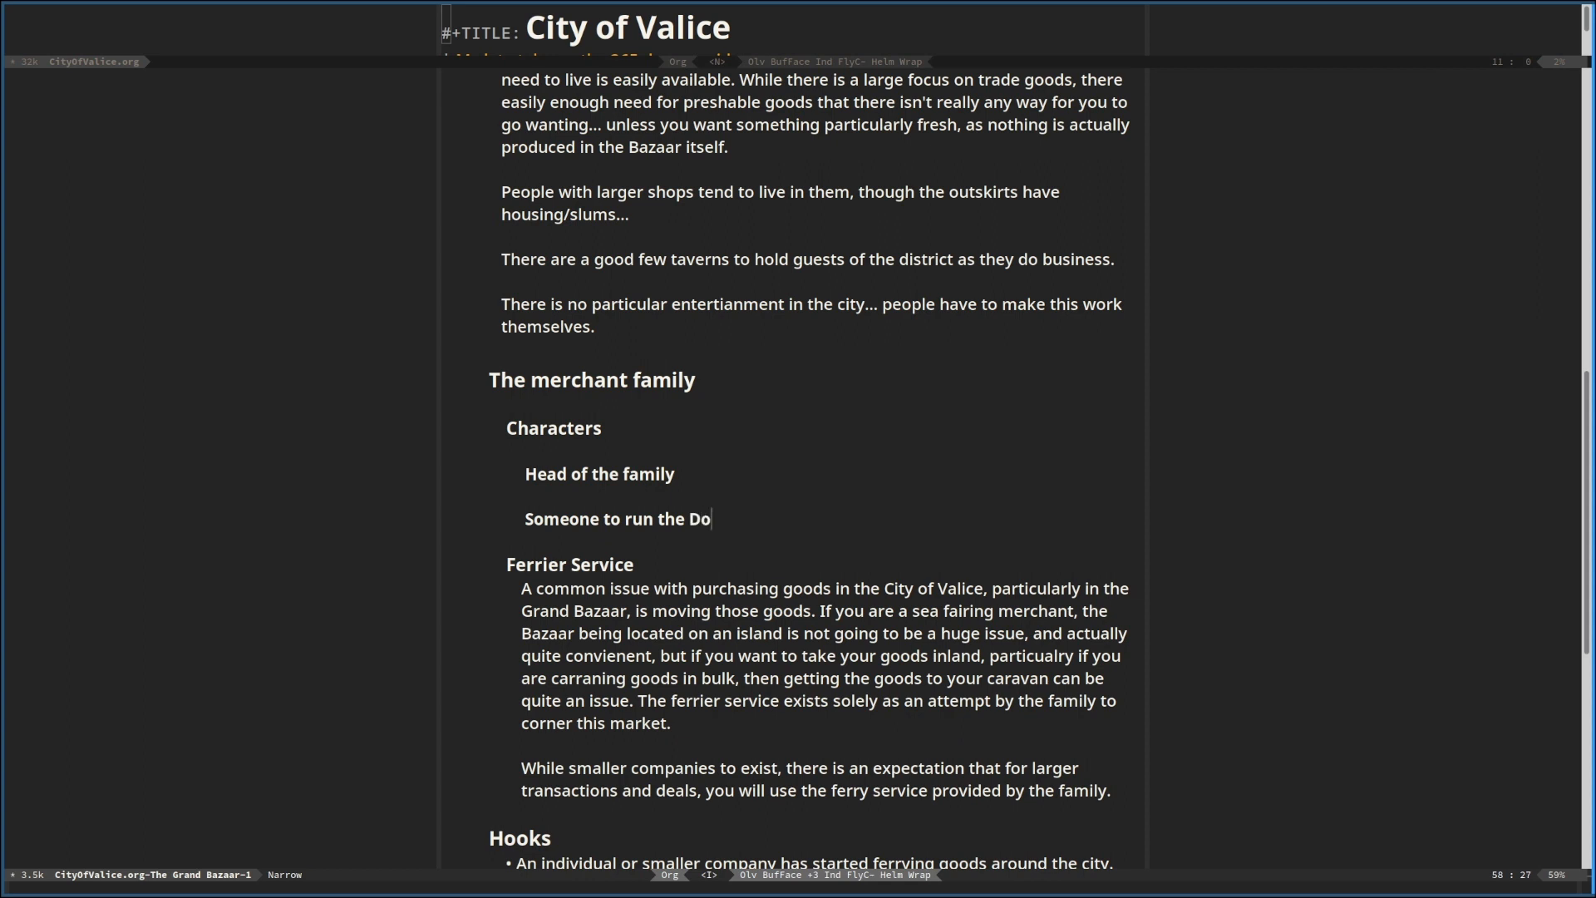
Add a sibling subheading "Someone to run the warehouses" below Someone to run the Docks
key("Return")
key("Return")
type("Someone to run te")
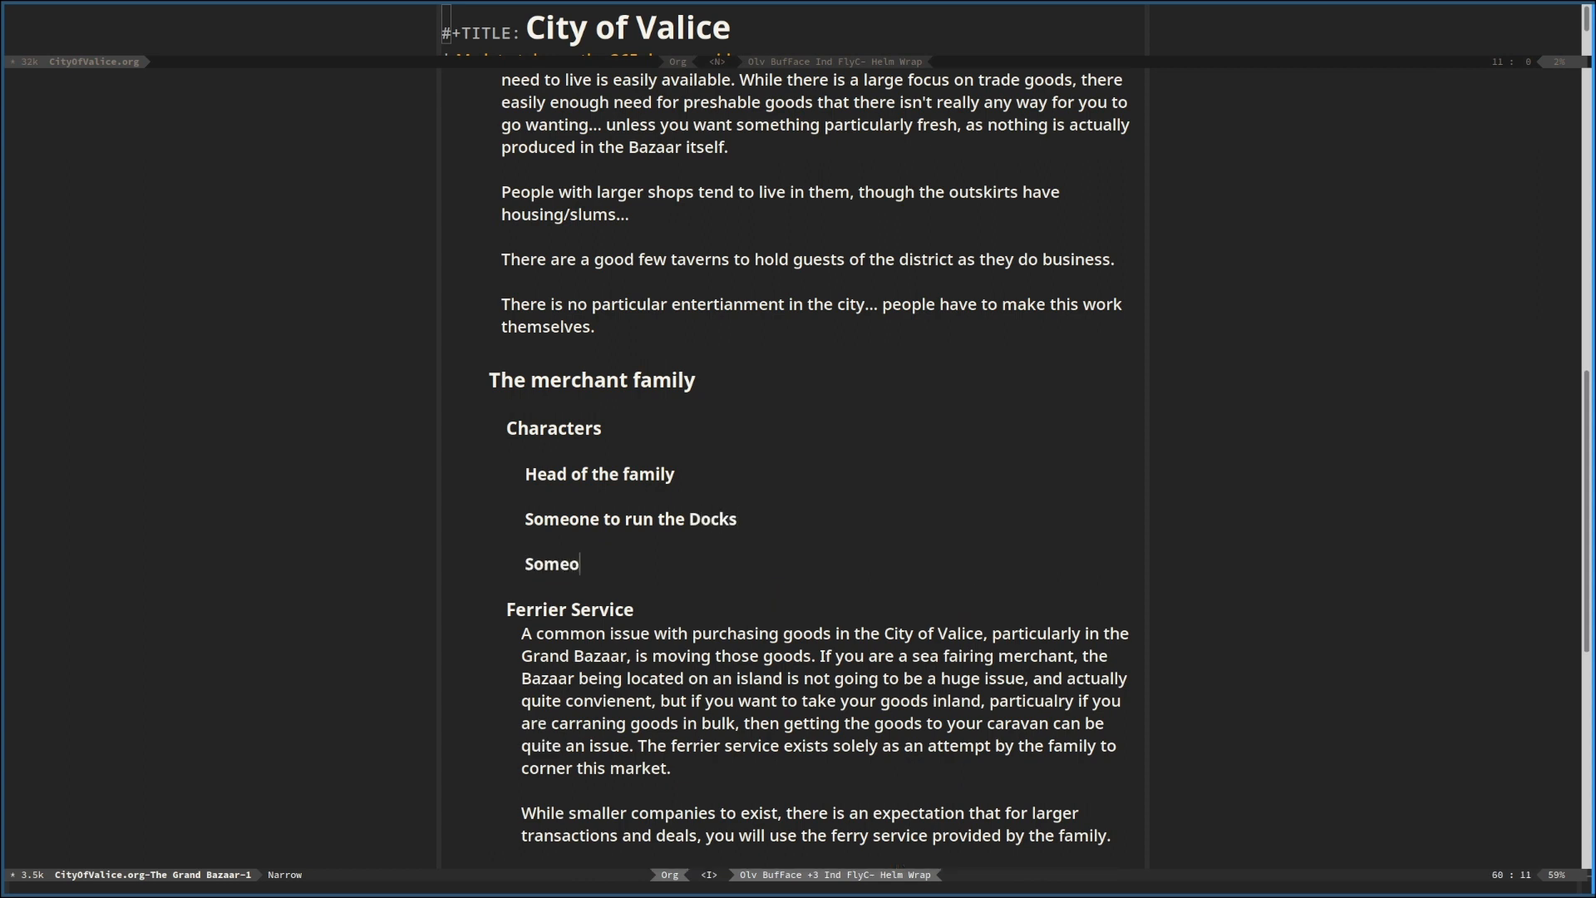
key("BackSpace")
key("BackSpace")
type("he wearho")
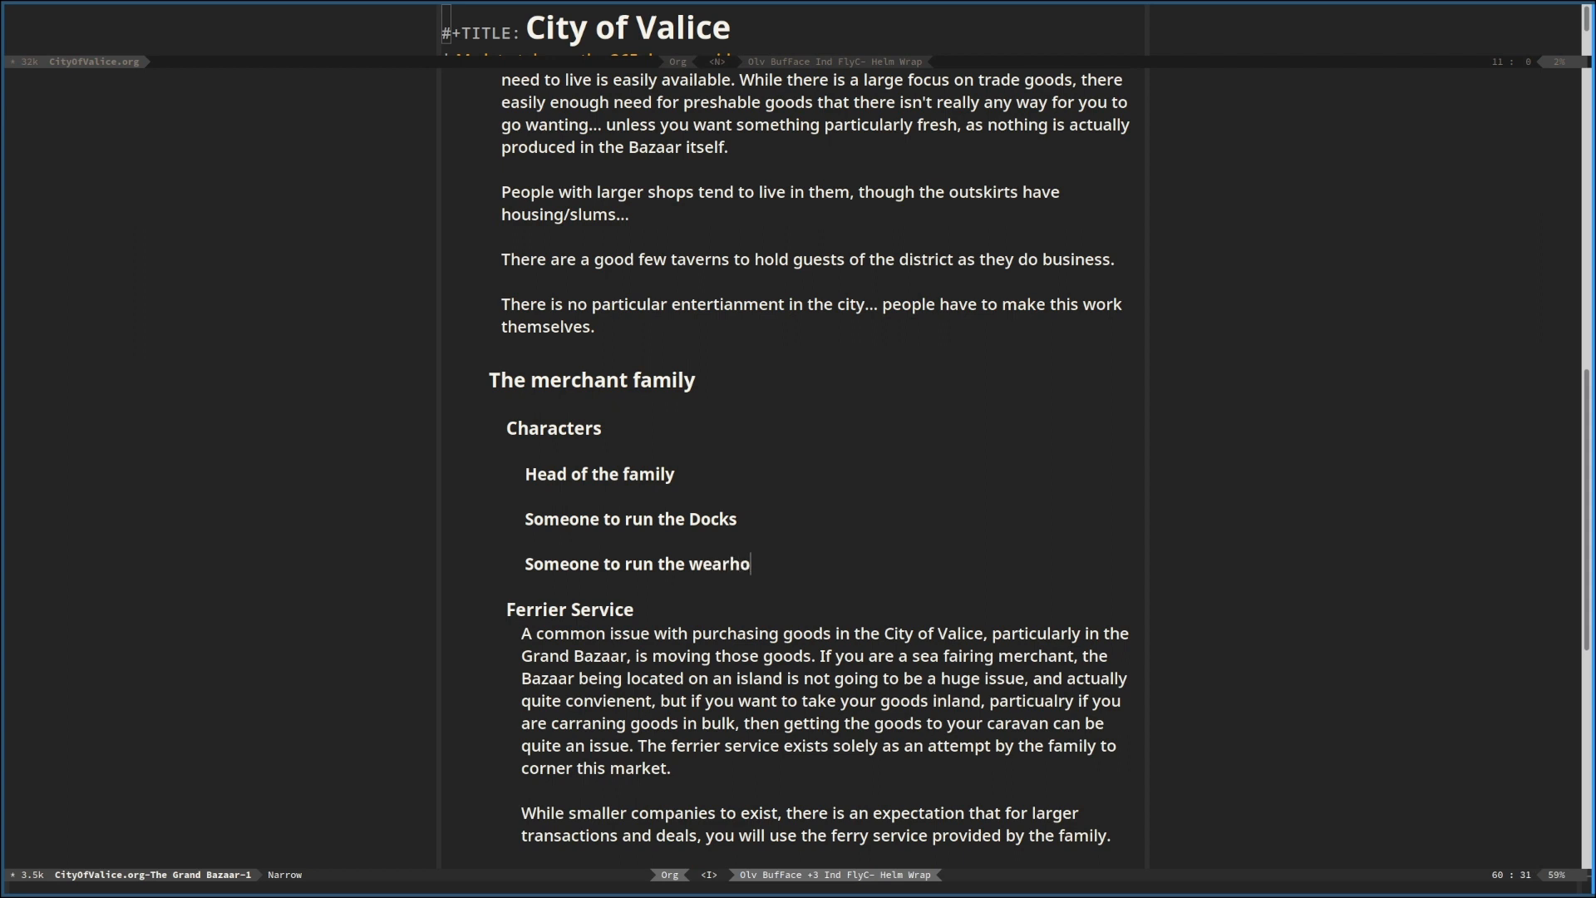
key("BackSpace")
key("BackSpace")
key("BackSpace")
key("BackSpace")
key("BackSpace")
key("BackSpace")
type("warehouses")
Add a sibling subheading "Someone to run the Ferry service" below Someone to run the warehouses
key("Return")
key("Return")
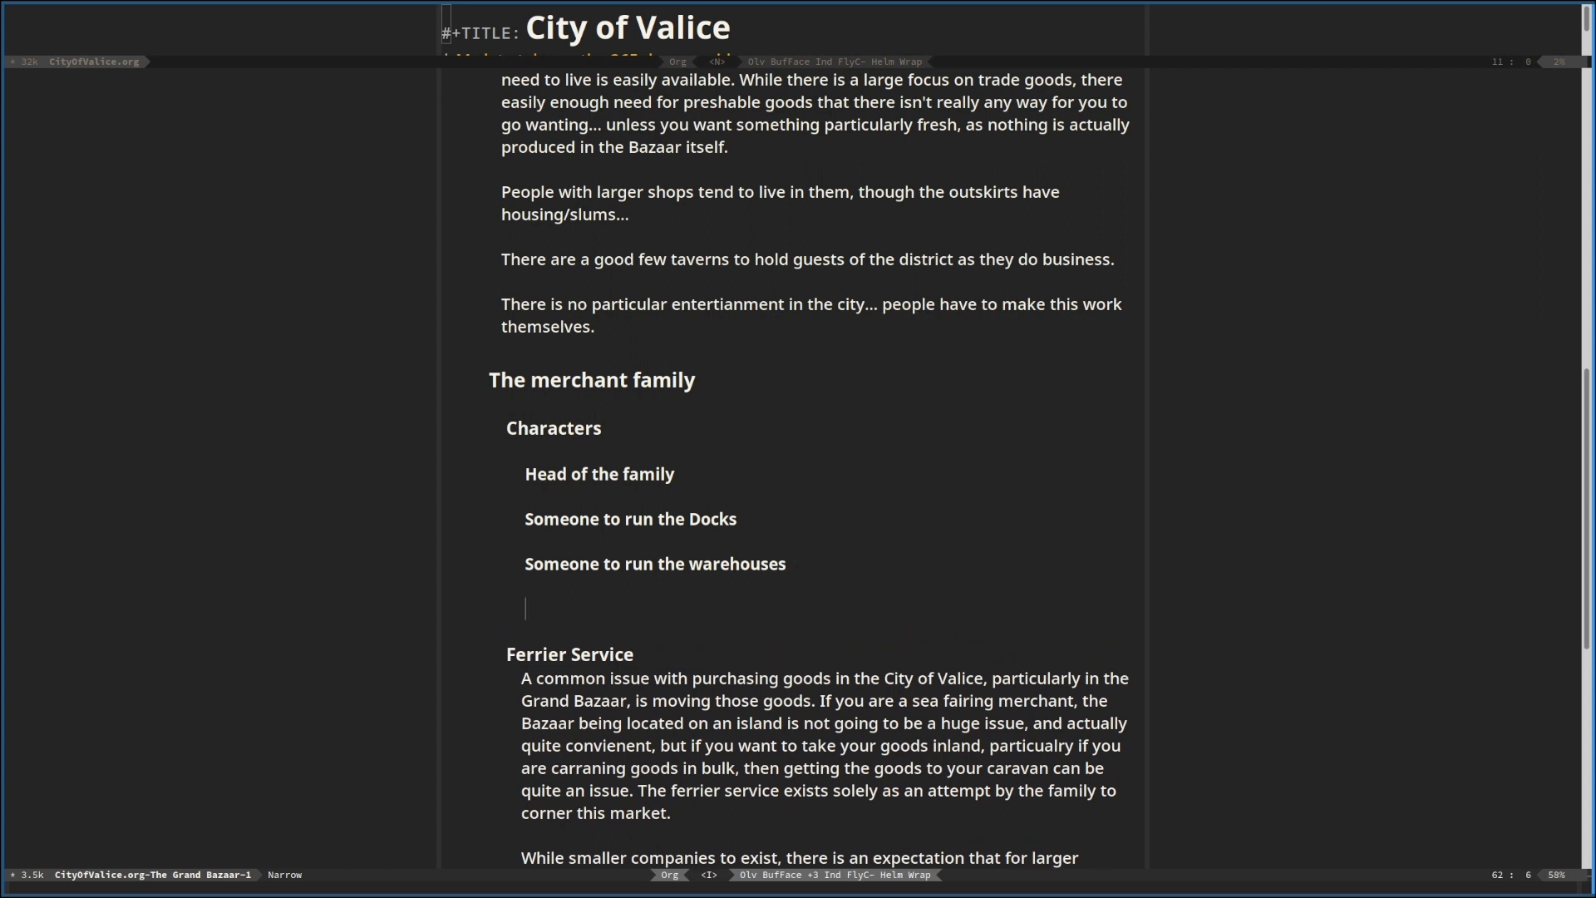
type("Someone to run the Fer")
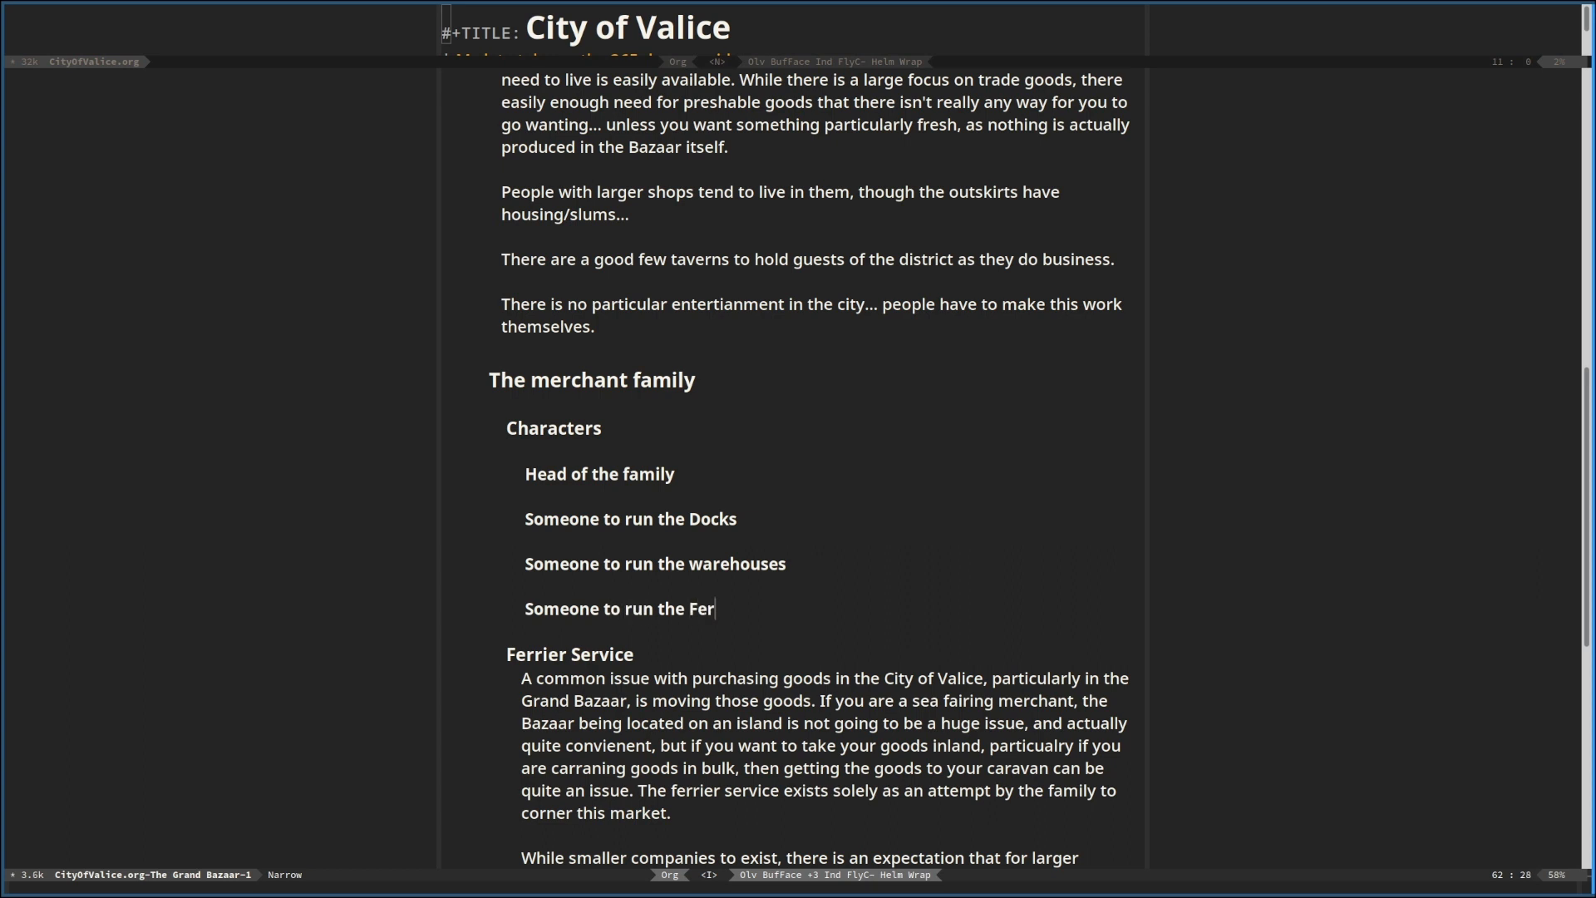
type("ry service")
Rename the "Ferrier Service" heading to "Ferry Service" and save the document
key("Down")
key("Left")
key("Left")
key("Left")
key("Left")
key("Left")
key("Left")
key("Left")
key("BackSpace")
key("BackSpace")
key("BackSpace")
type("y")
key("Escape")
type(":w")
key("Return")
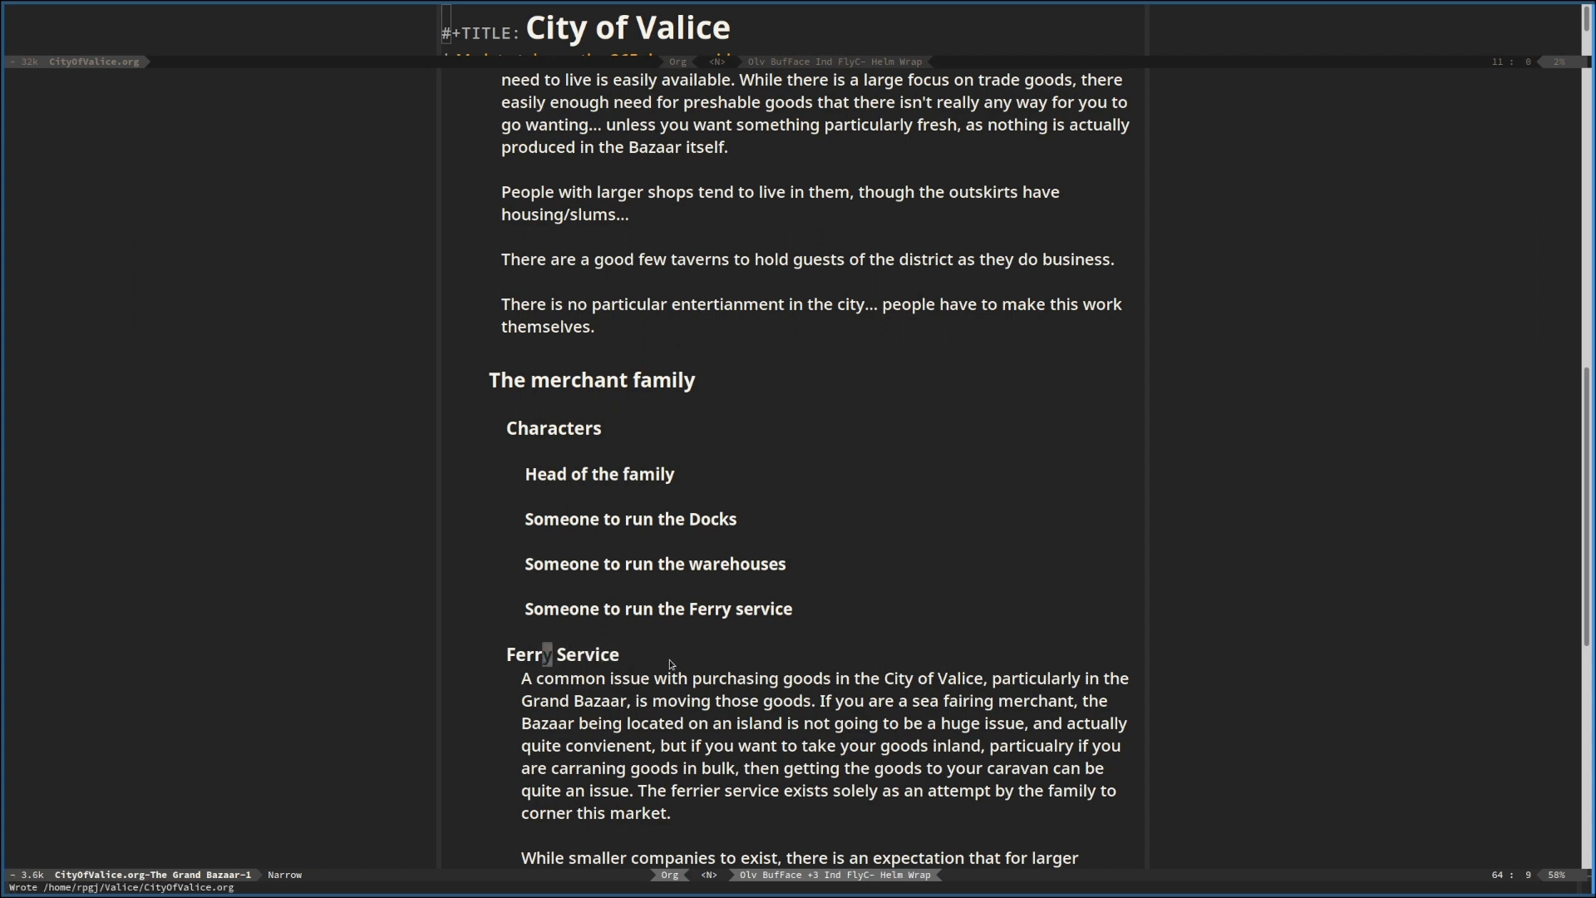
Review the merchant family's characters, Ferry Service and Hooks against the Bazaar, markets, Docks, Warehouse and living sections of the district
scroll(719, 576, "down", 3)
scroll(719, 576, "down", 2)
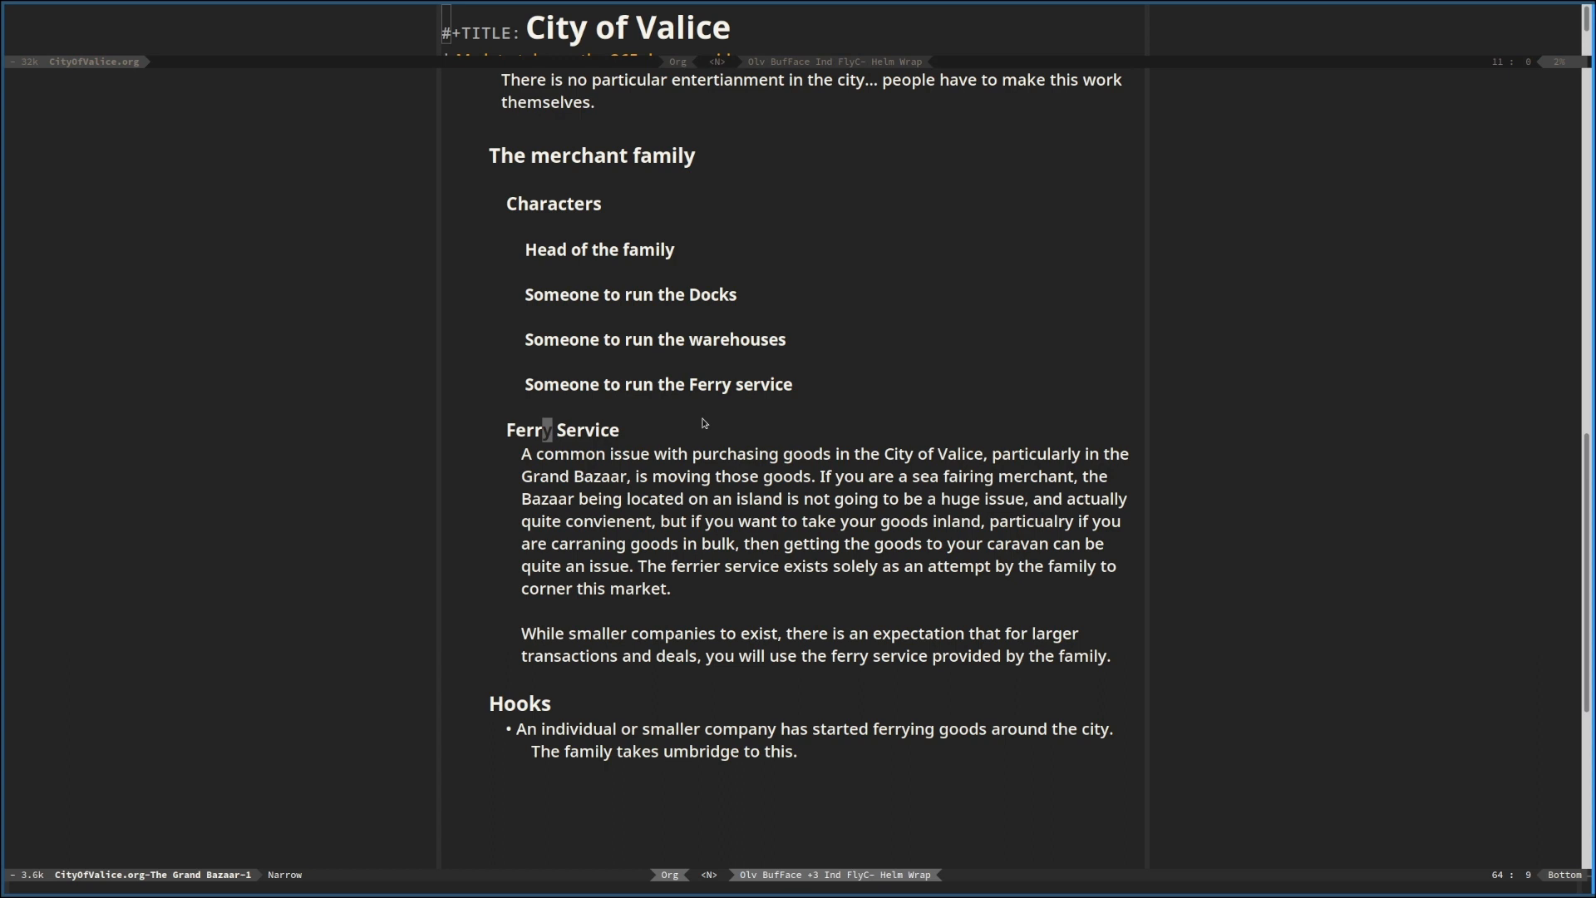
left_click(690, 495)
scroll(717, 468, "down", 3)
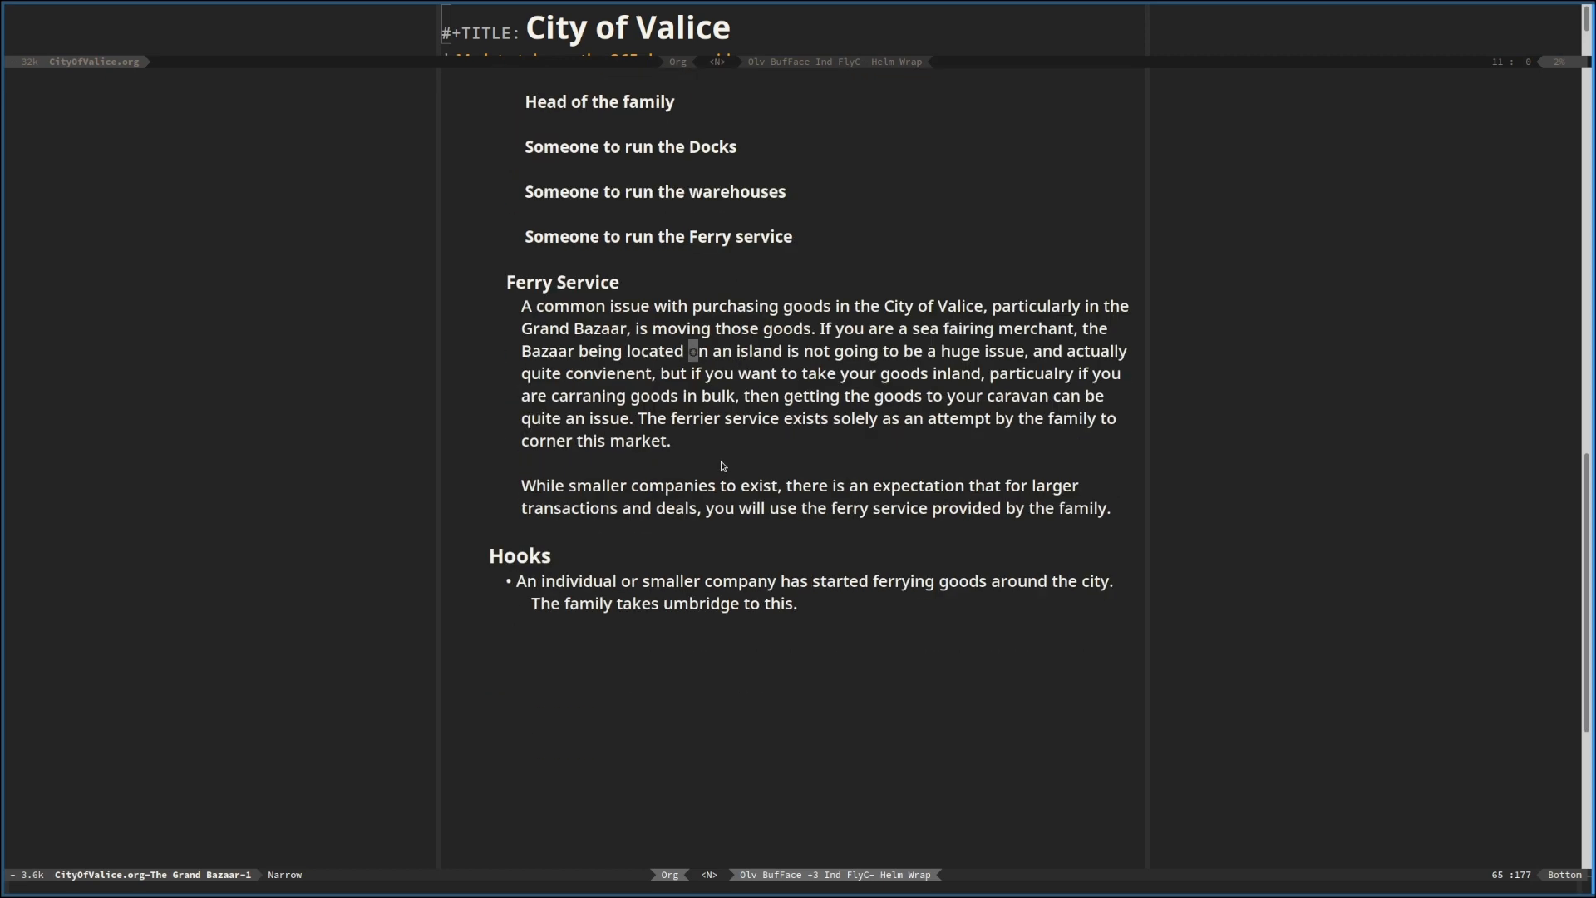
scroll(721, 461, "up", 2)
scroll(716, 460, "up", 3)
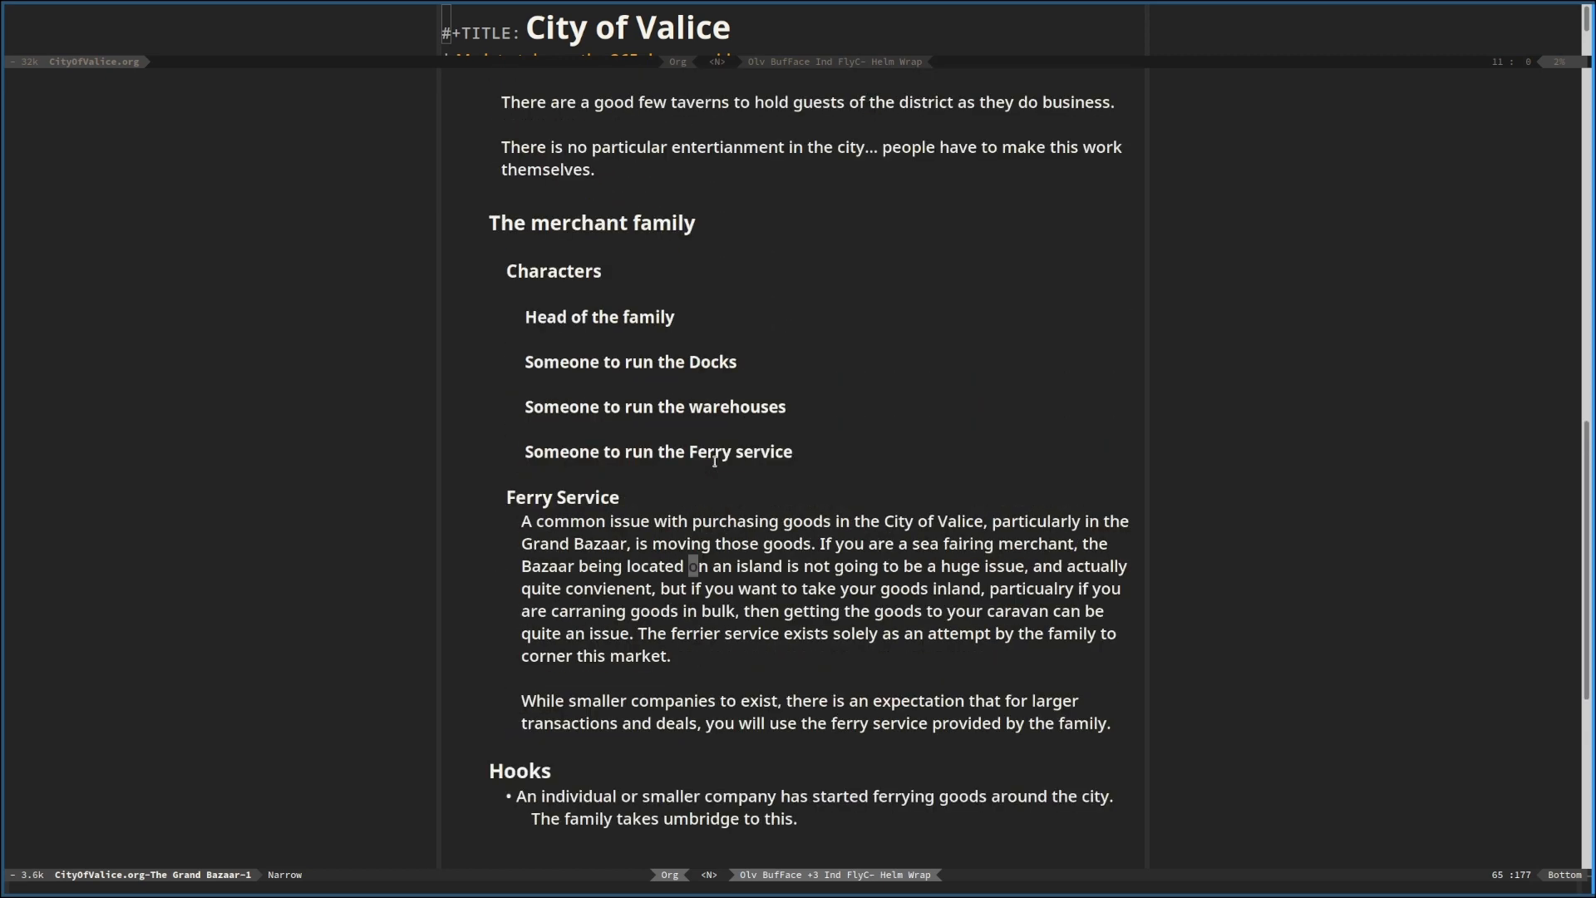
left_click(640, 316)
left_click(585, 364)
scroll(657, 415, "down", 2)
scroll(656, 419, "up", 8)
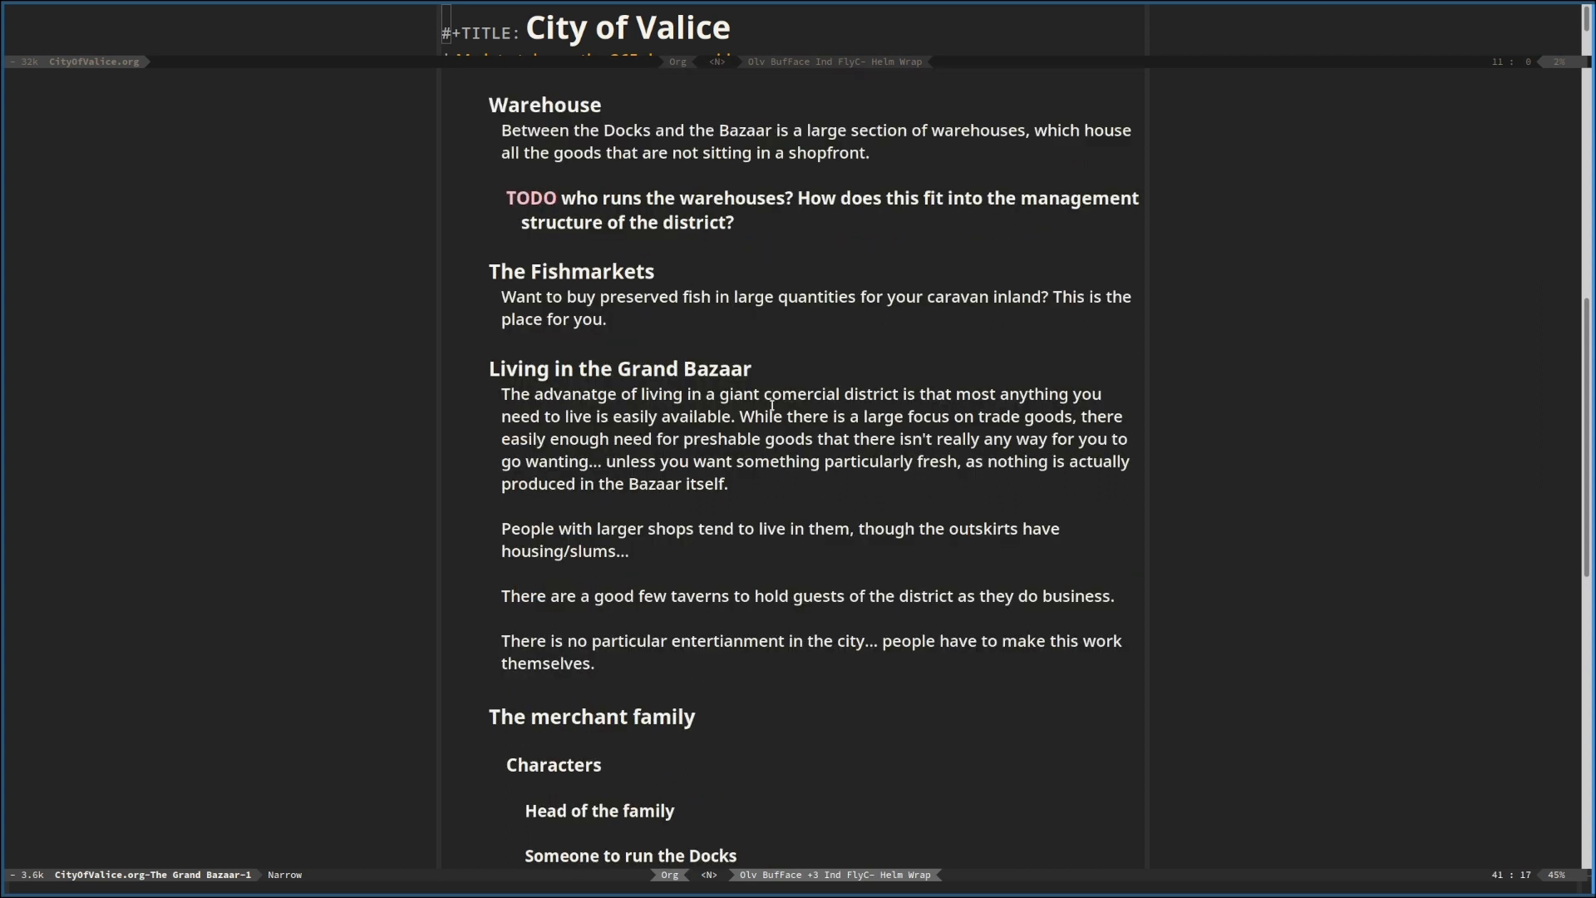
left_click(720, 413)
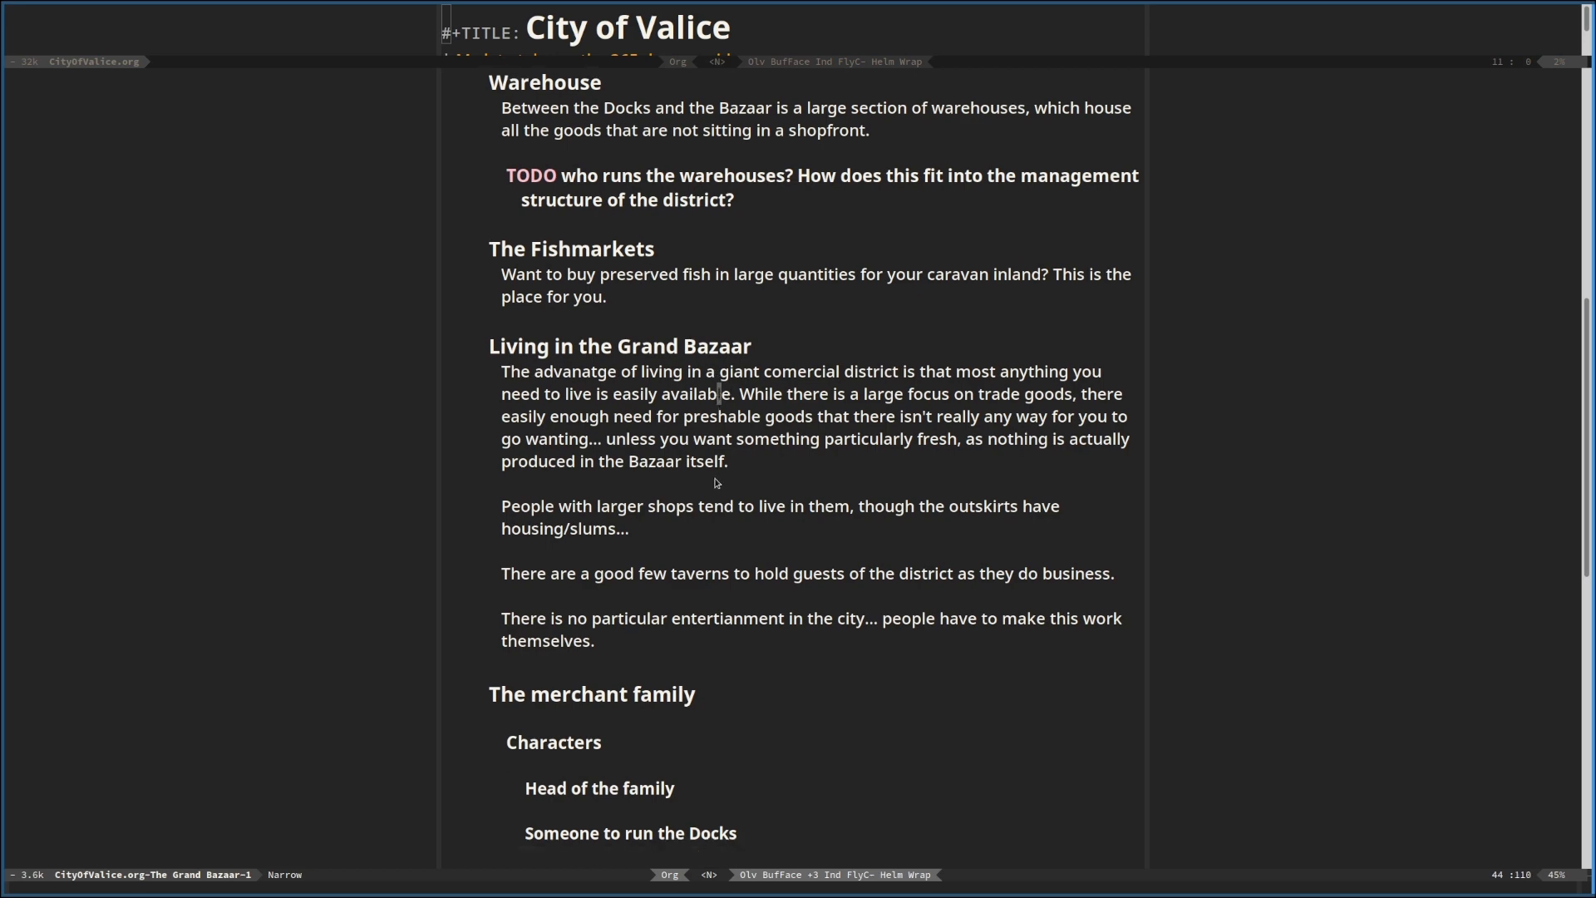
scroll(720, 468, "up", 5)
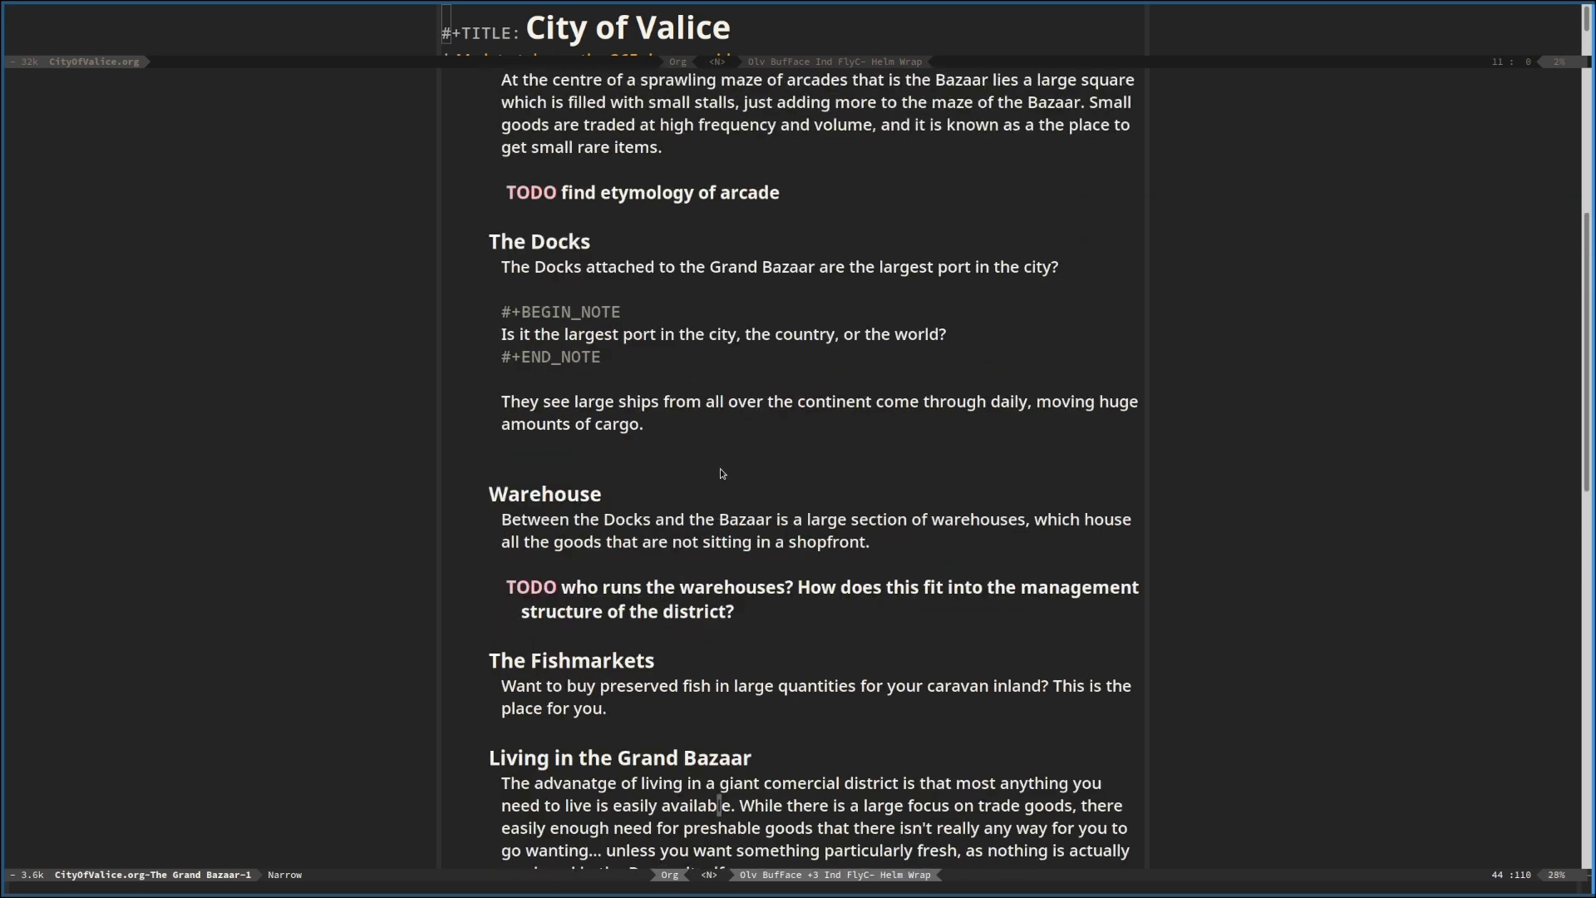
scroll(720, 467, "up", 3)
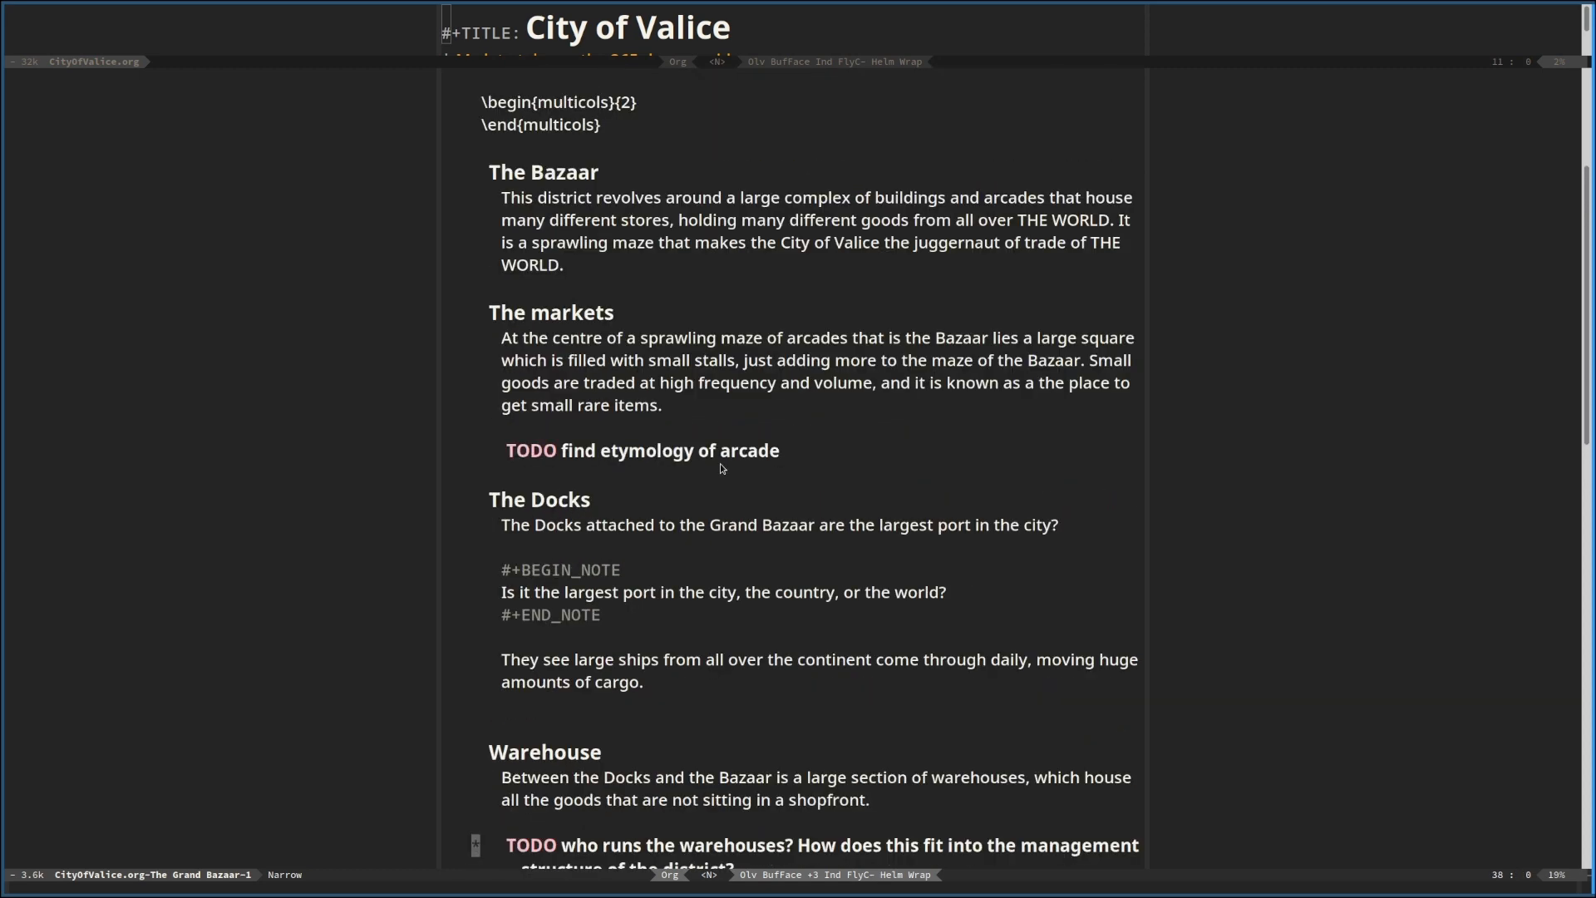
scroll(721, 468, "down", 4)
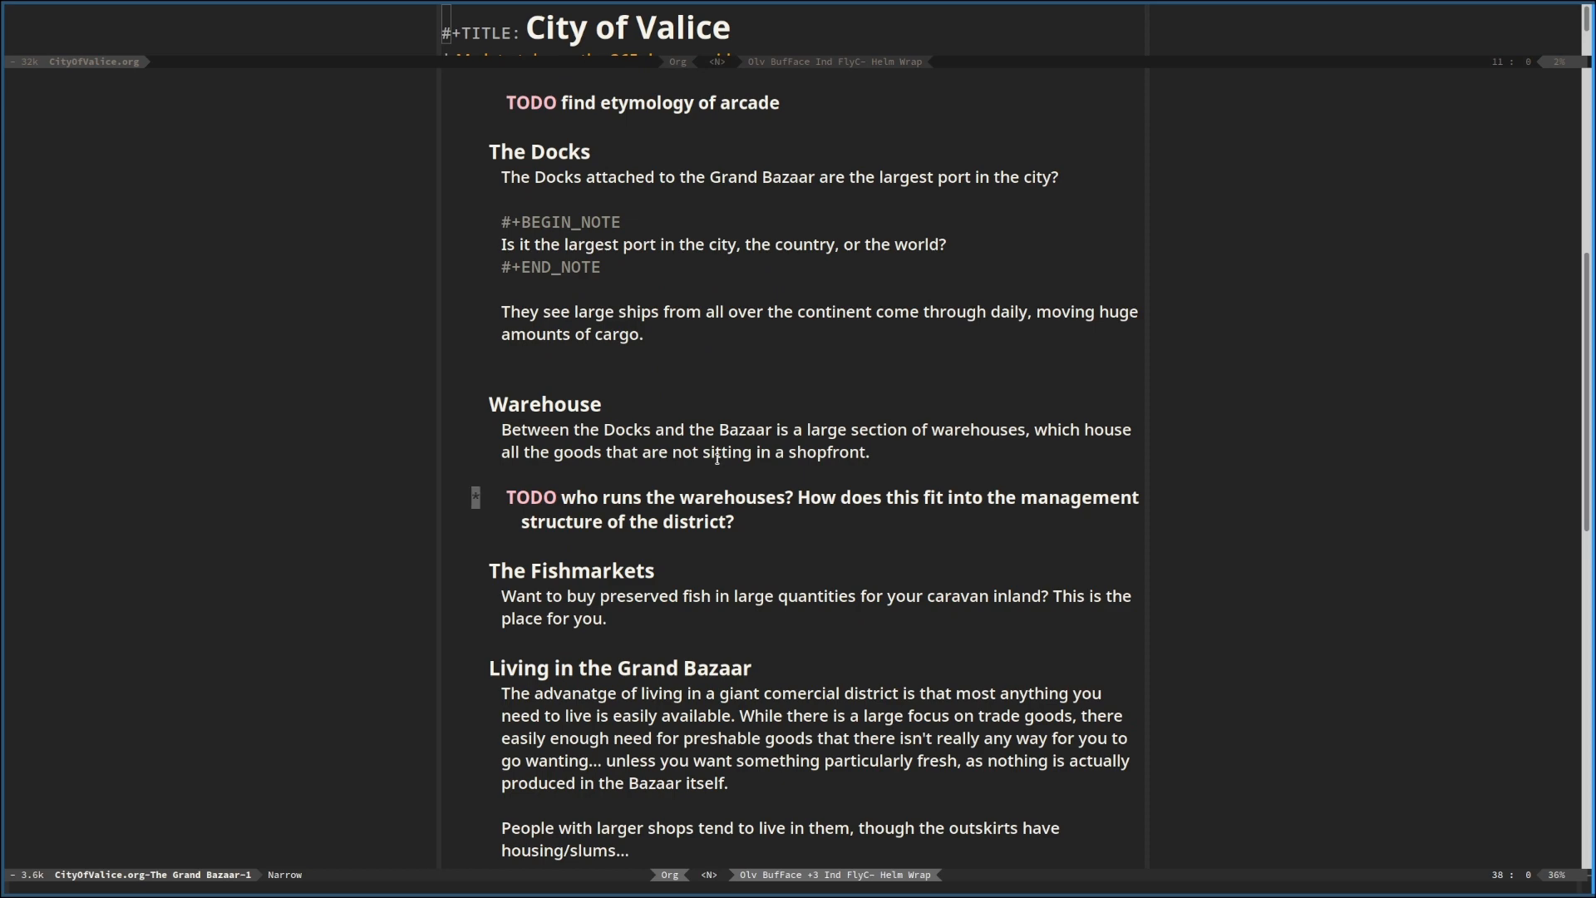
scroll(720, 466, "up", 3)
scroll(722, 468, "up", 1)
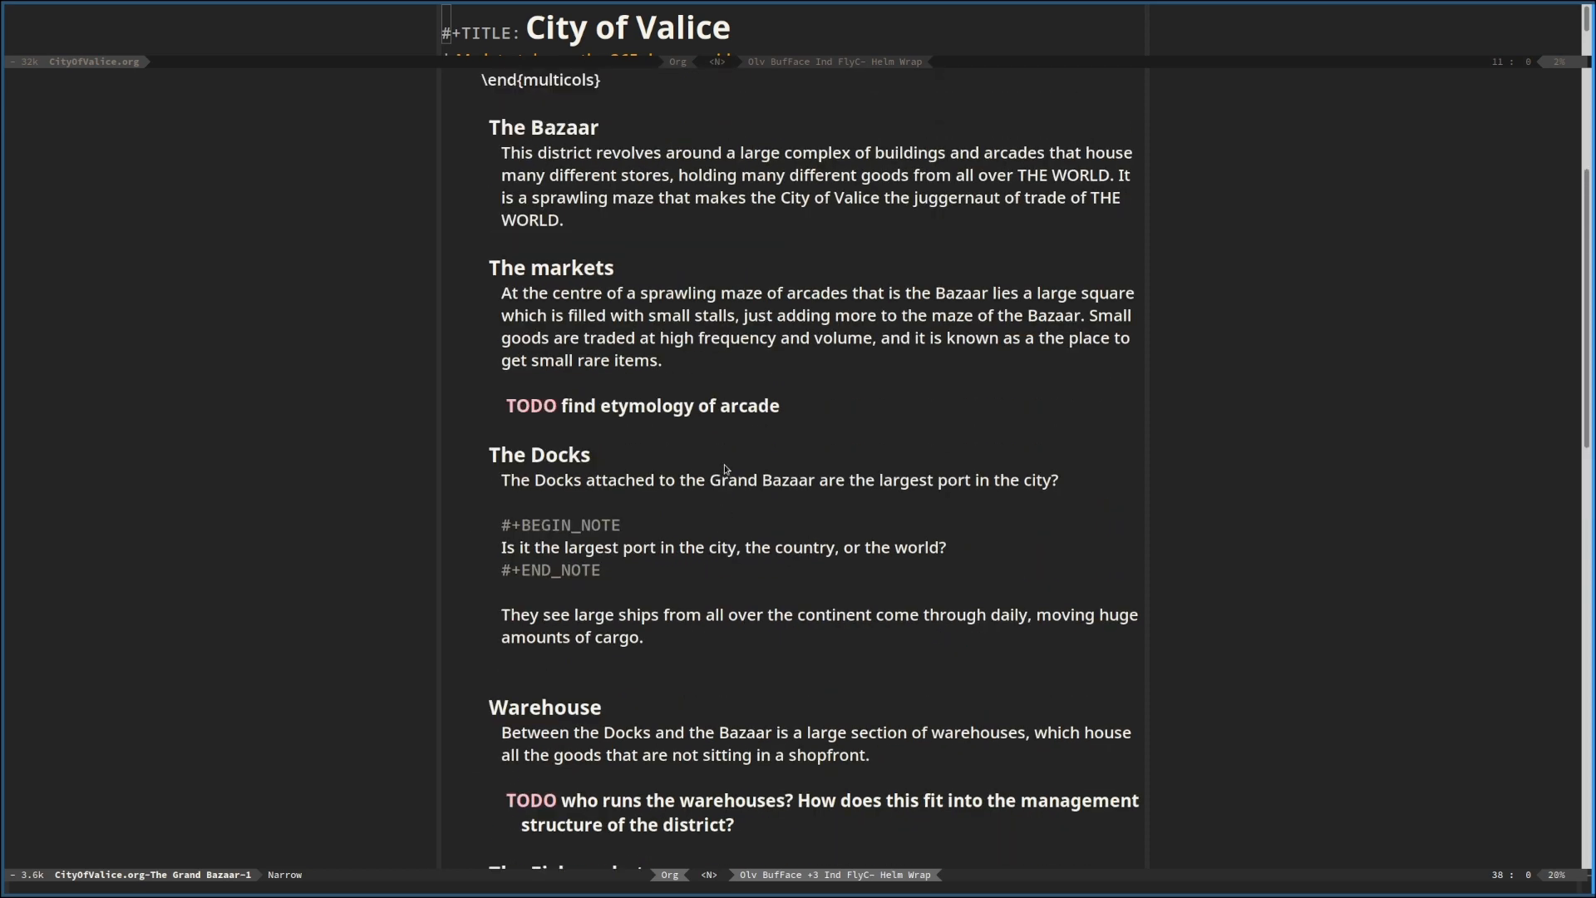
scroll(723, 468, "down", 6)
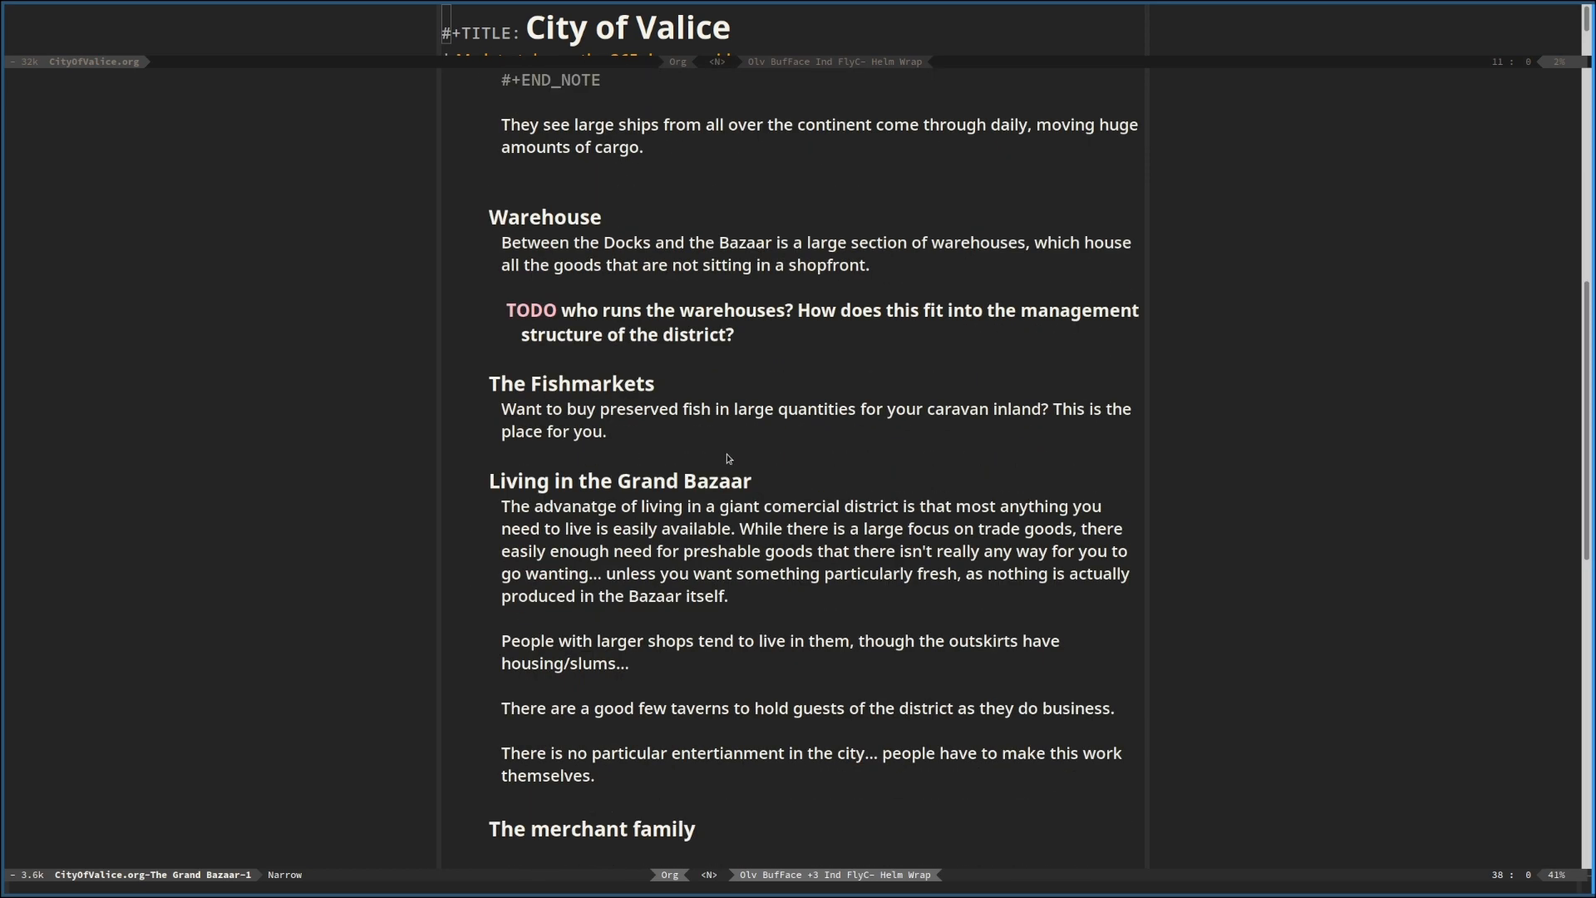
scroll(729, 456, "down", 3)
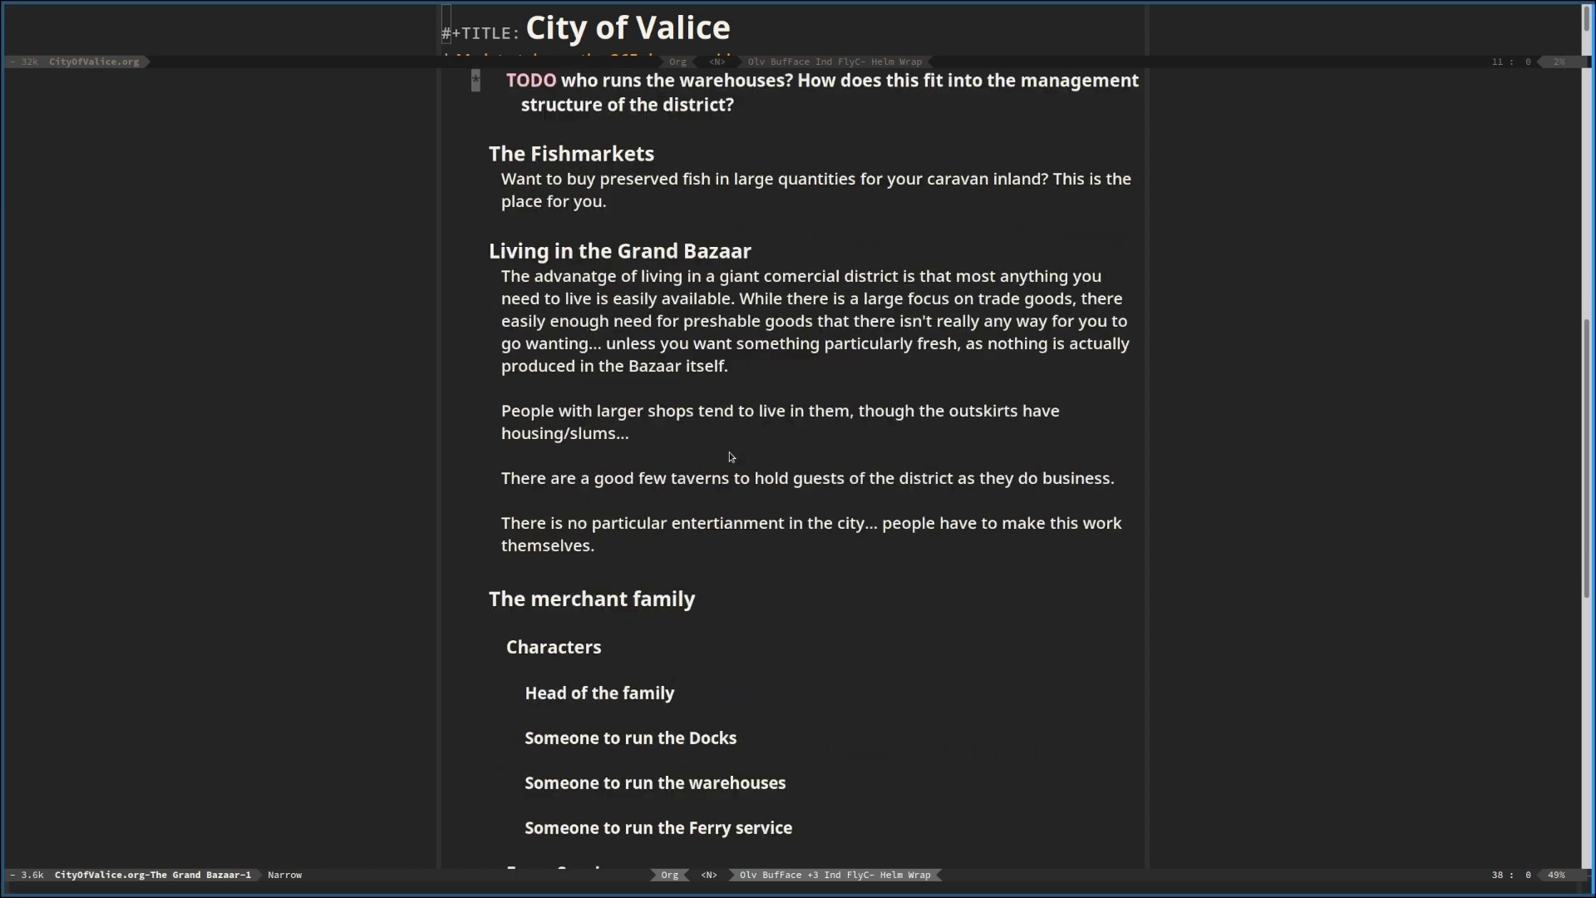
scroll(730, 456, "down", 3)
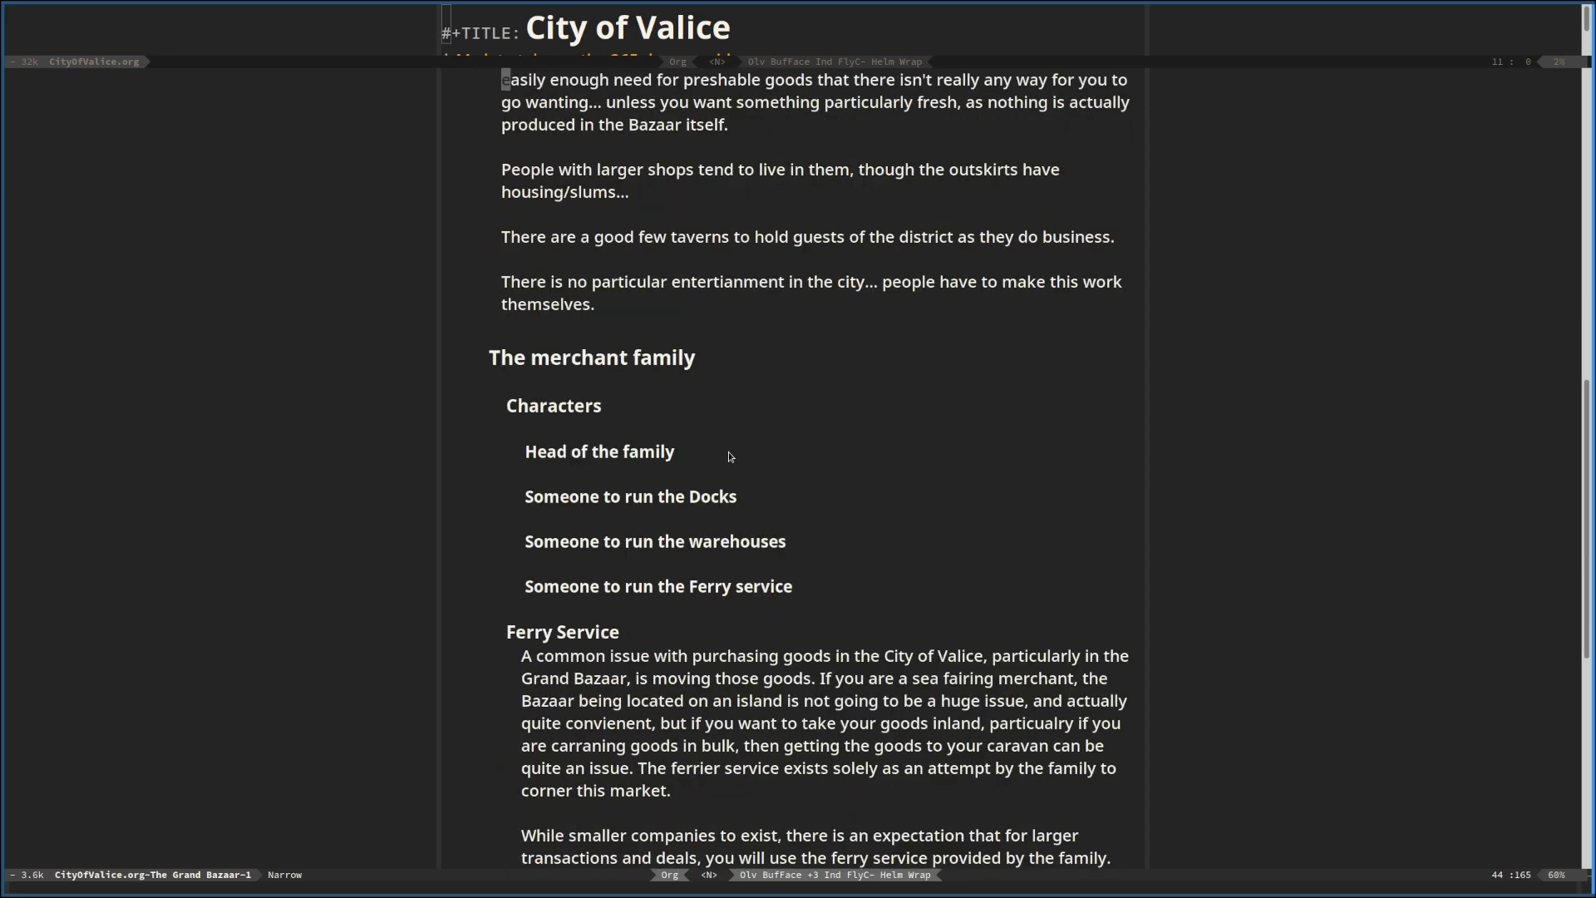